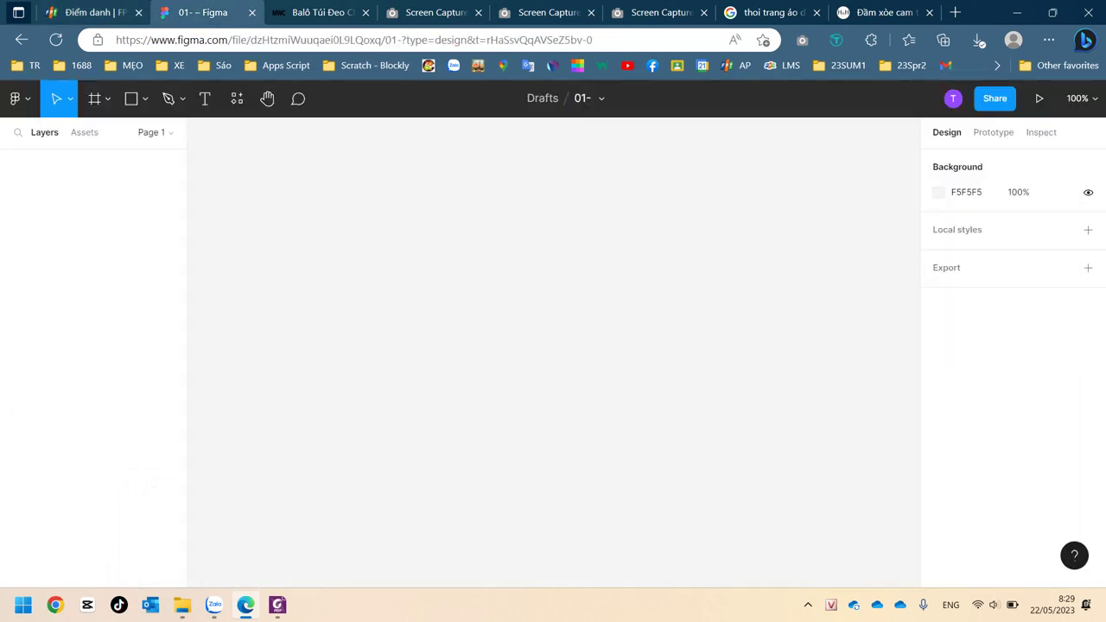
Step: Rename the file to 01- followed by the student ID, student name and ASM, then show the attendance tab
double_click(577, 102)
key("End")
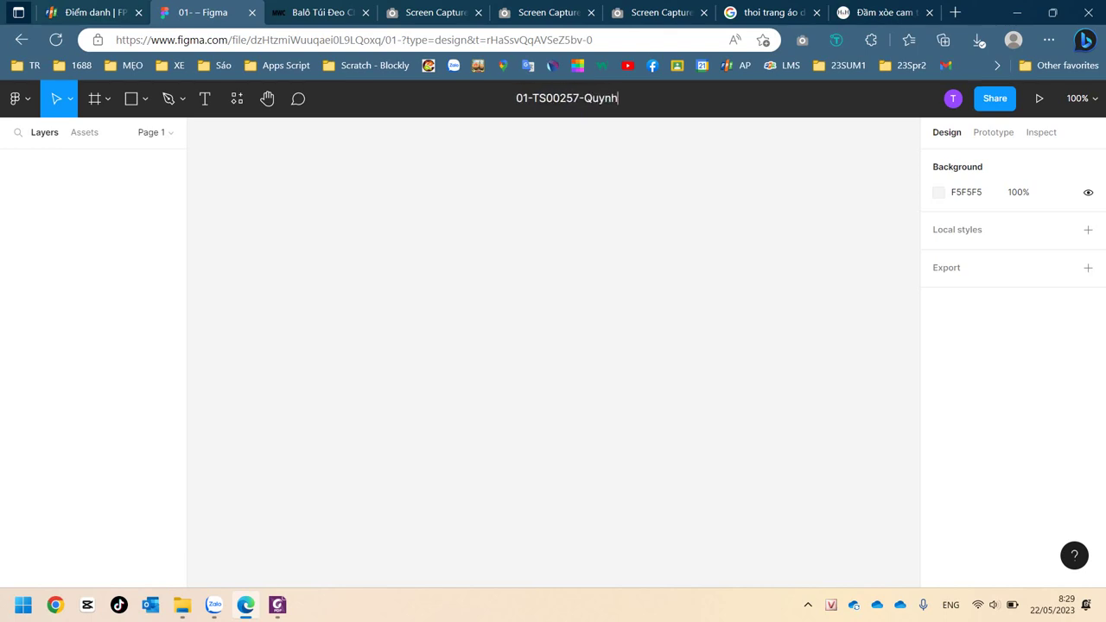
type("Nhu-ASM")
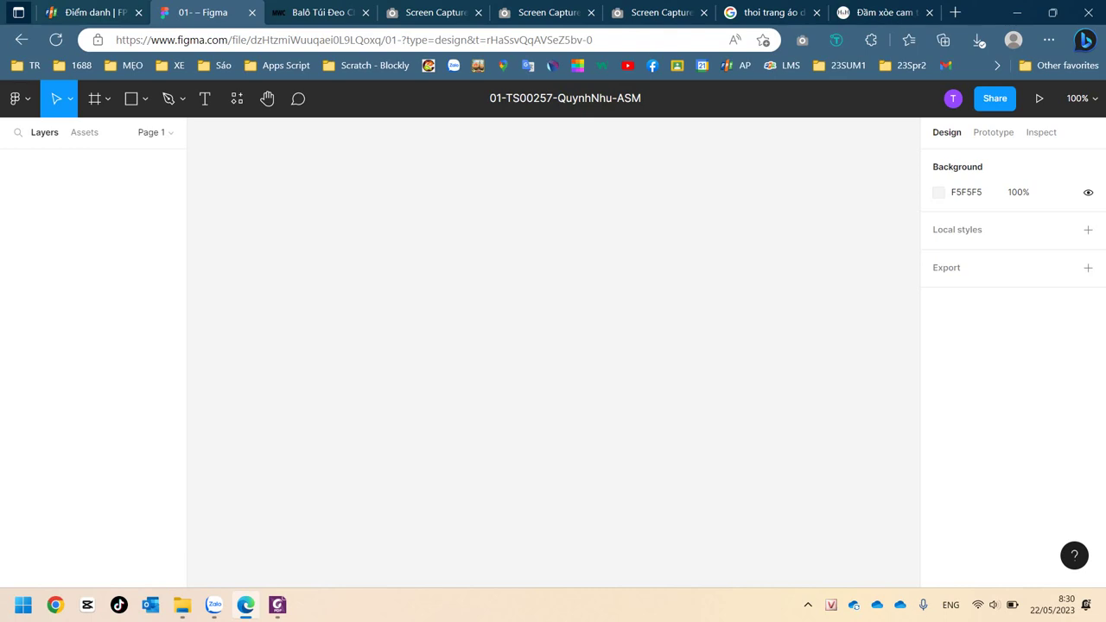
key("ctrl+1")
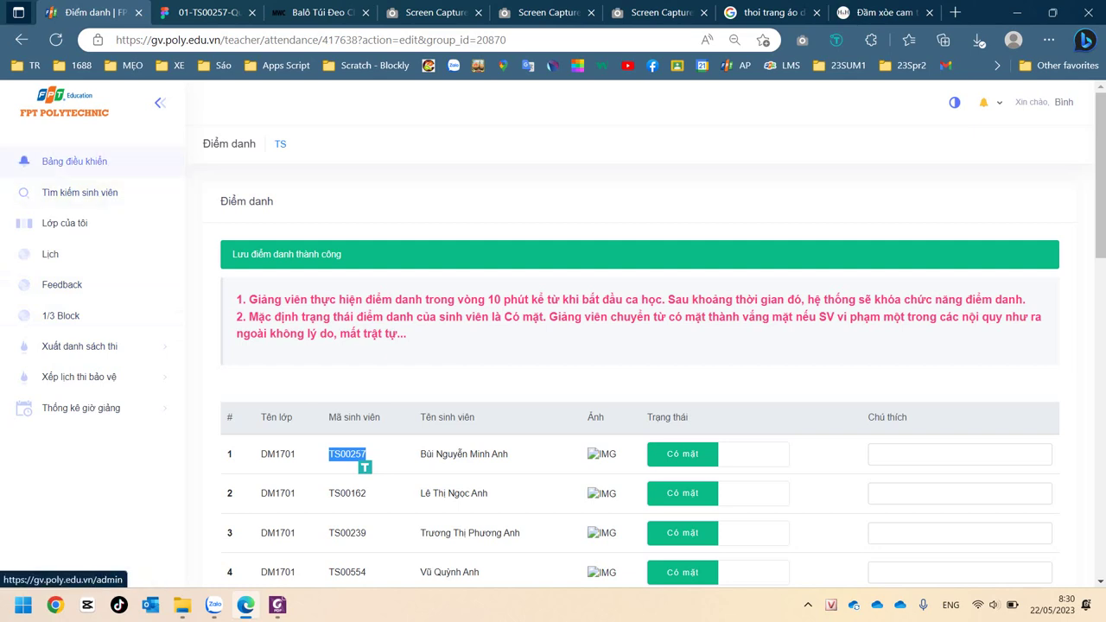
Step: Copy the course code WEB107 from the portal's teaching dashboard and return to the Figma file name
left_click(75, 160)
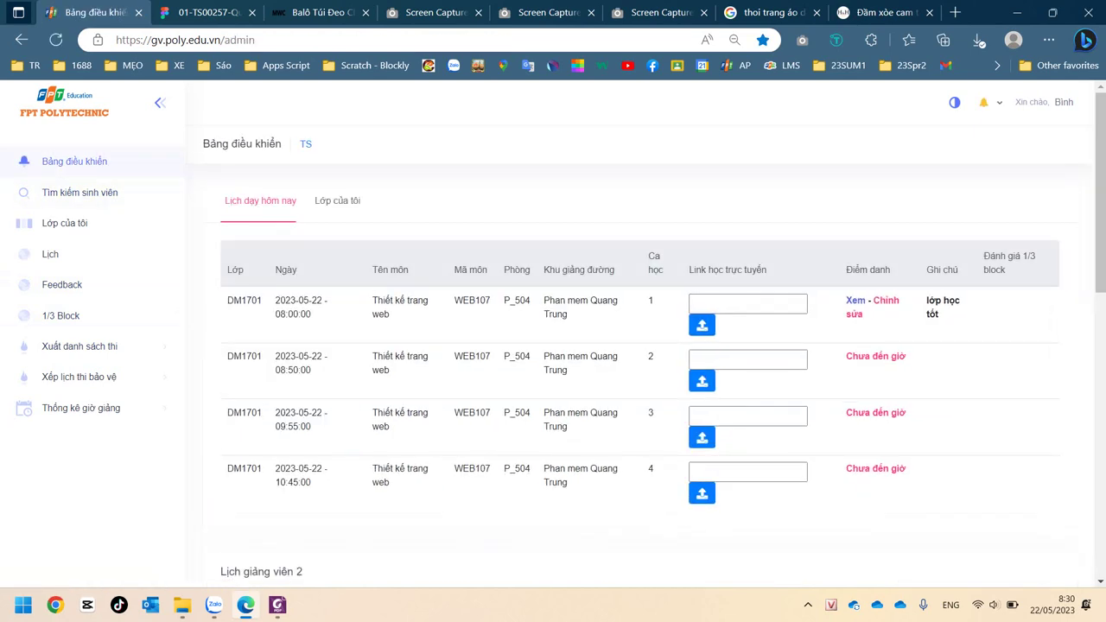
double_click(471, 300)
key("ctrl+c")
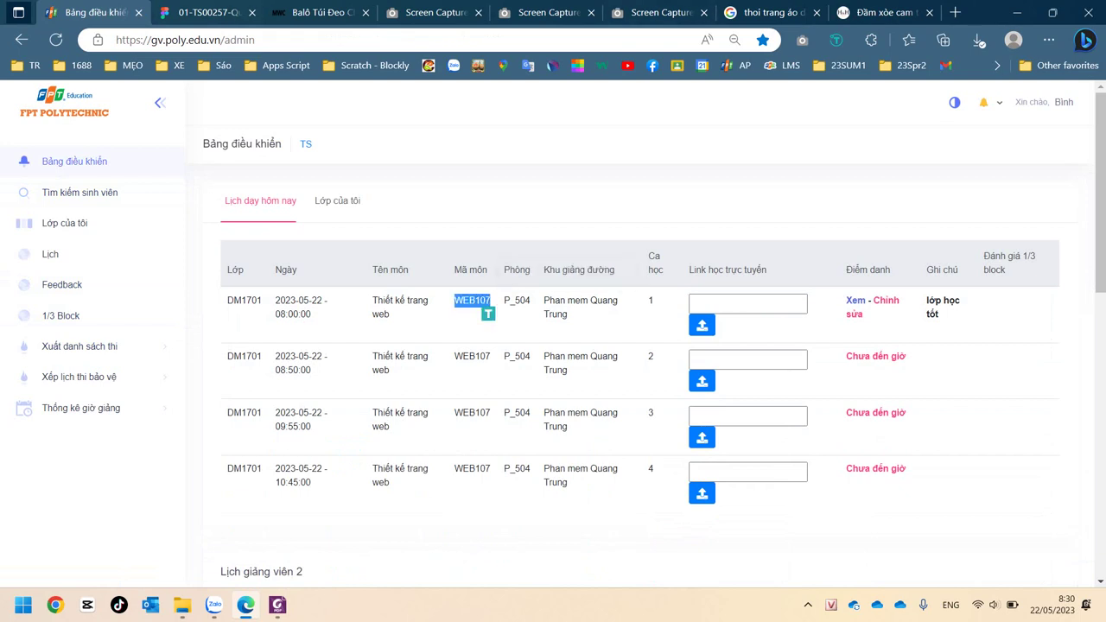
left_click(207, 12)
left_click(567, 98)
Step: Append the copied course code WEB107 to the end of the Figma file name
left_click(586, 98)
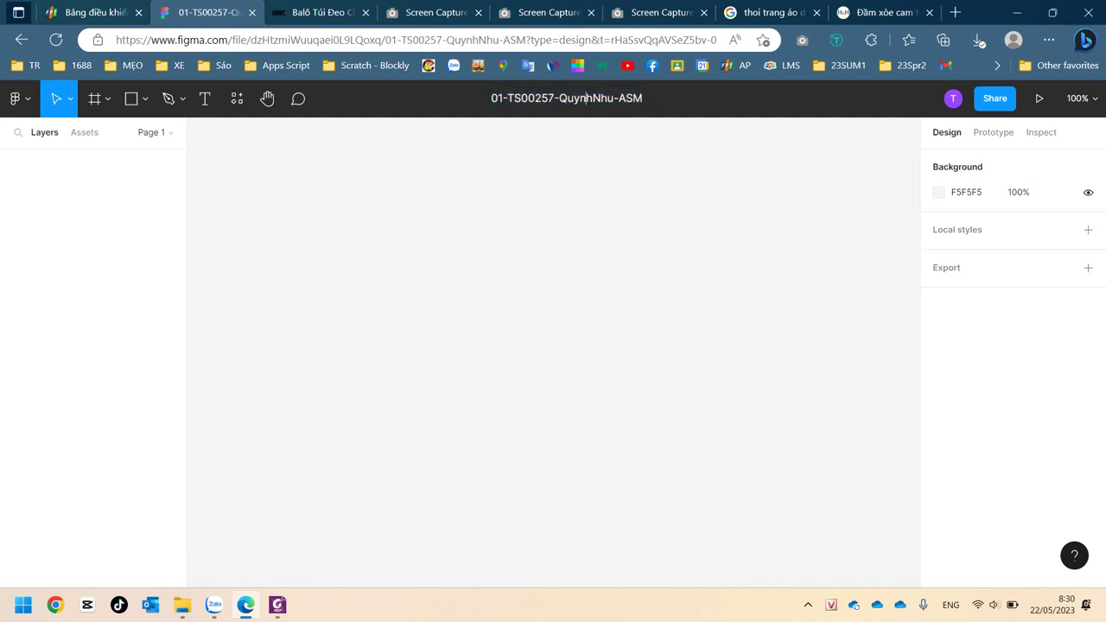
key("End")
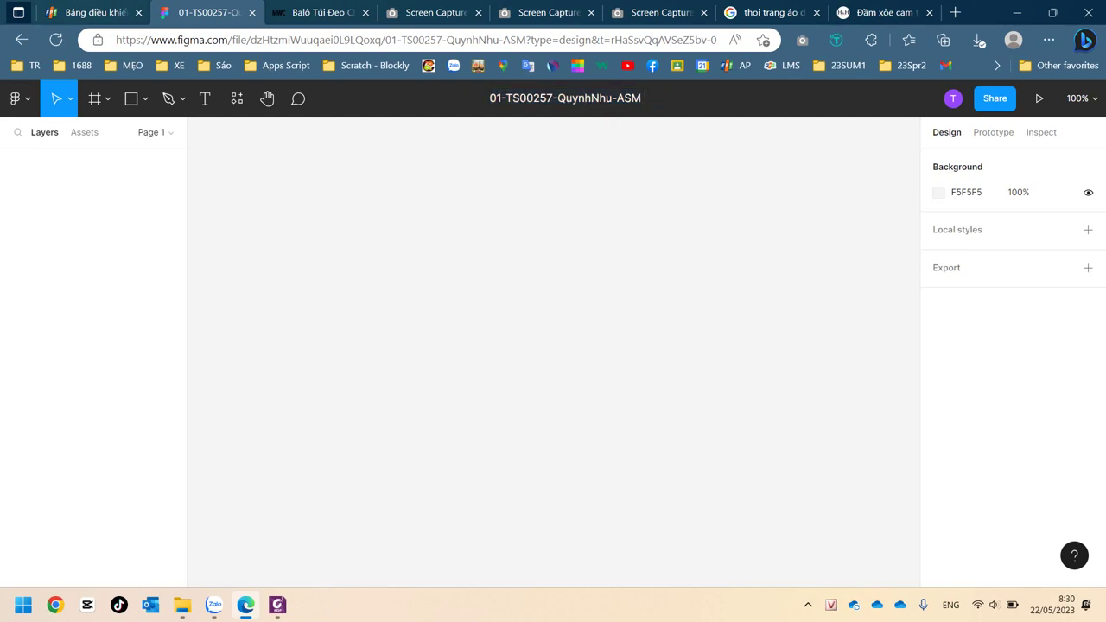
key("ctrl+v")
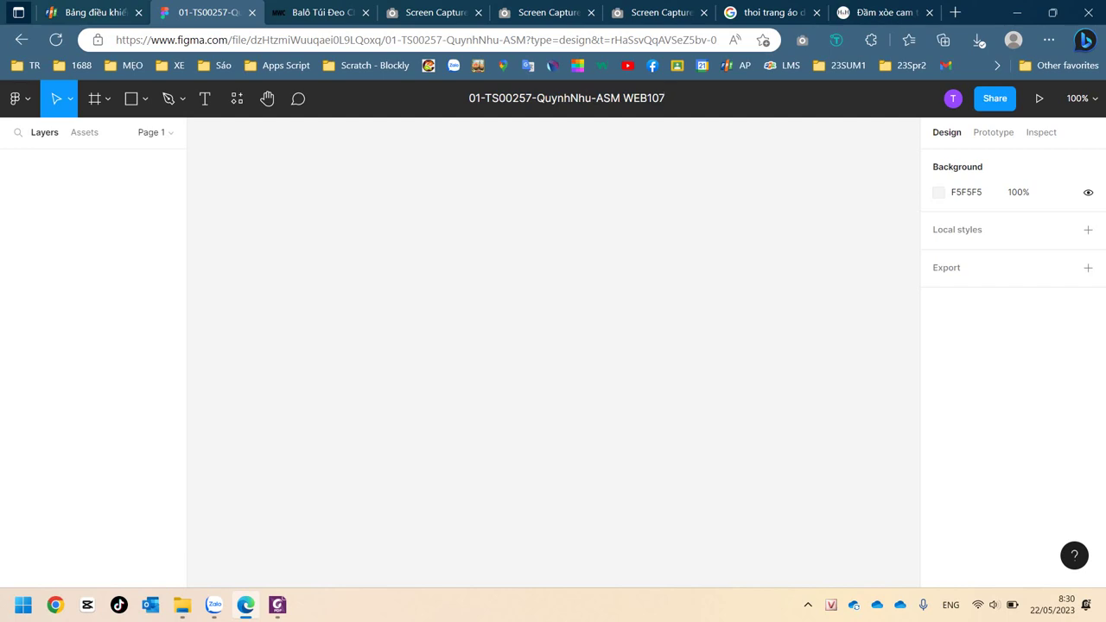
key("Return")
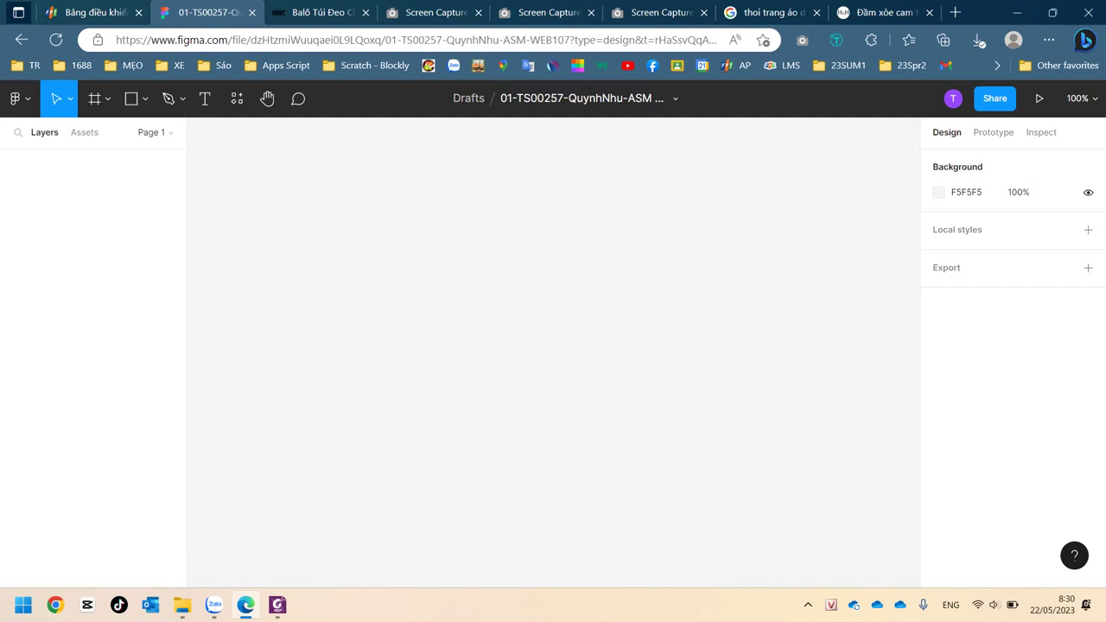
left_click(95, 99)
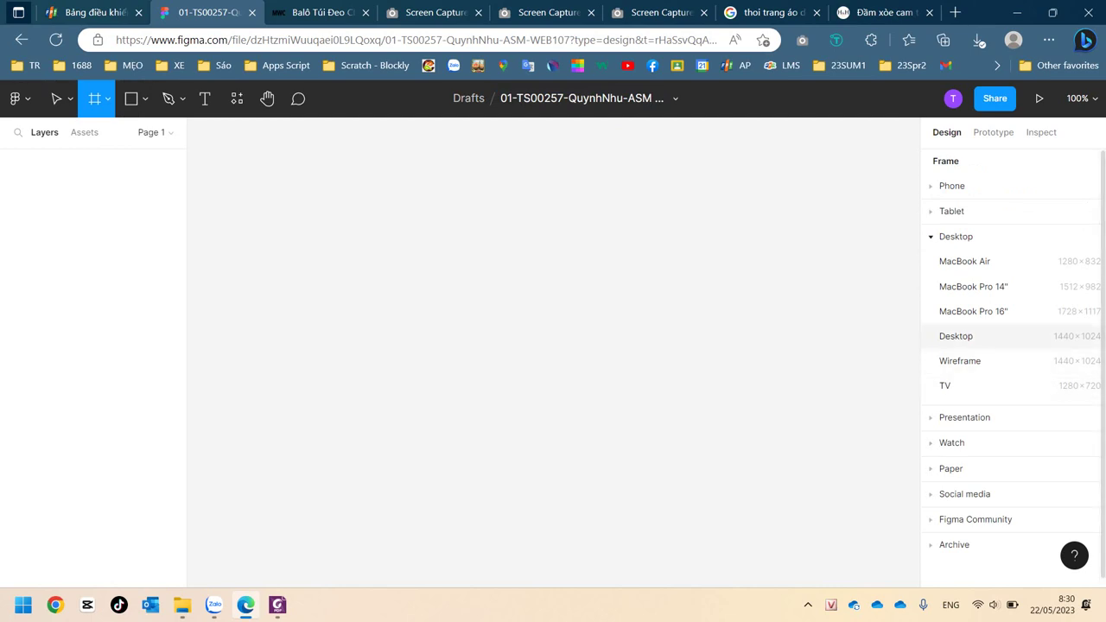
Step: Add a Desktop 1440×1024 frame to the canvas
left_click(977, 336)
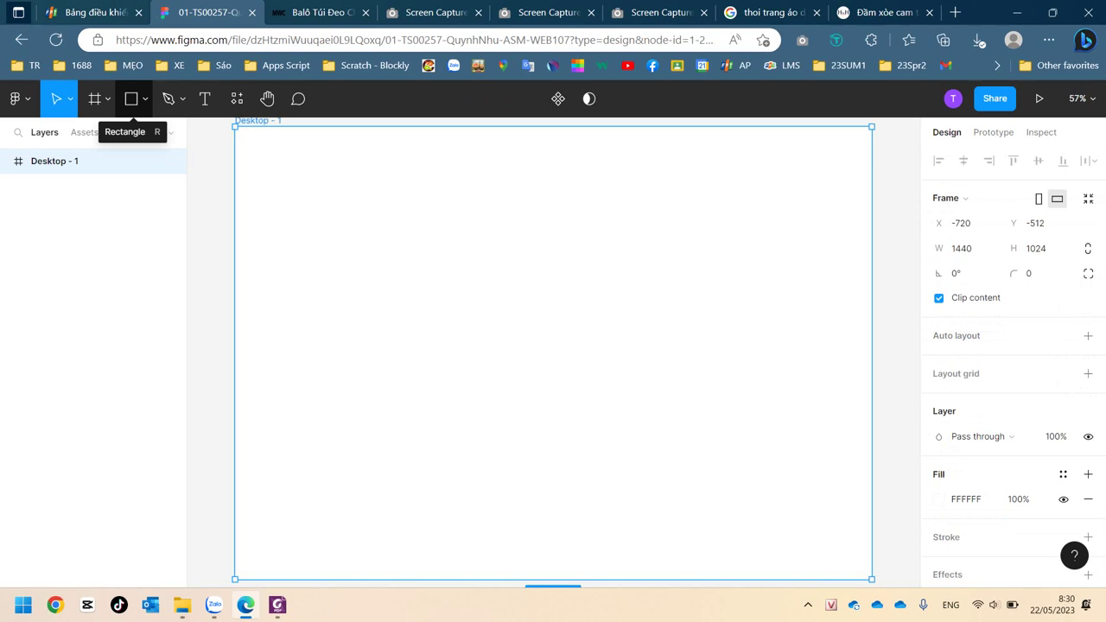
left_click(131, 98)
left_click(107, 99)
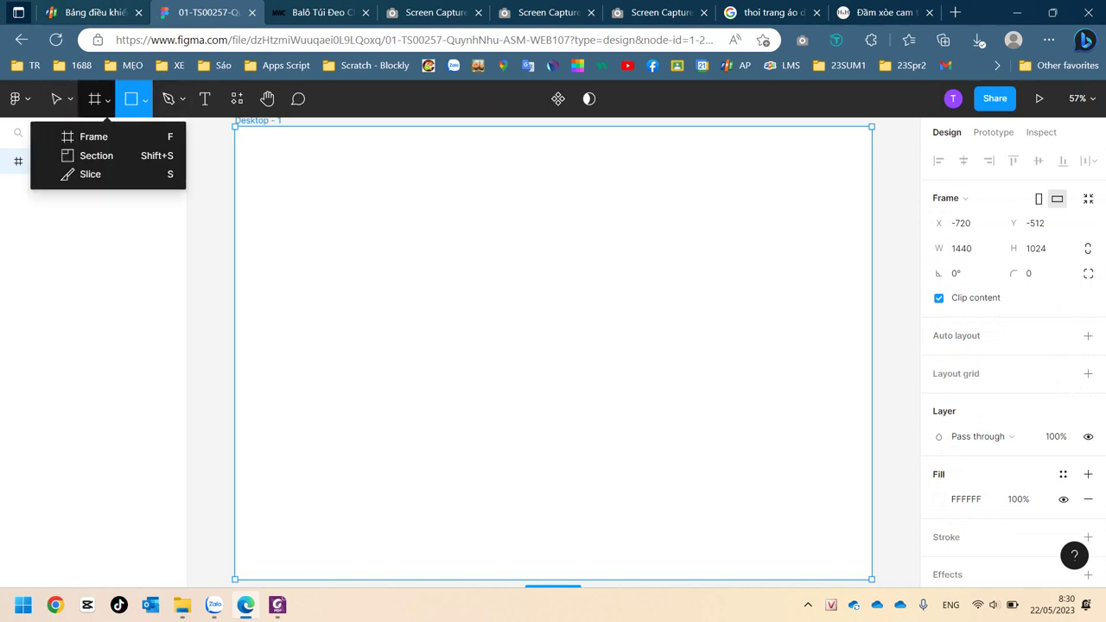
left_click(146, 99)
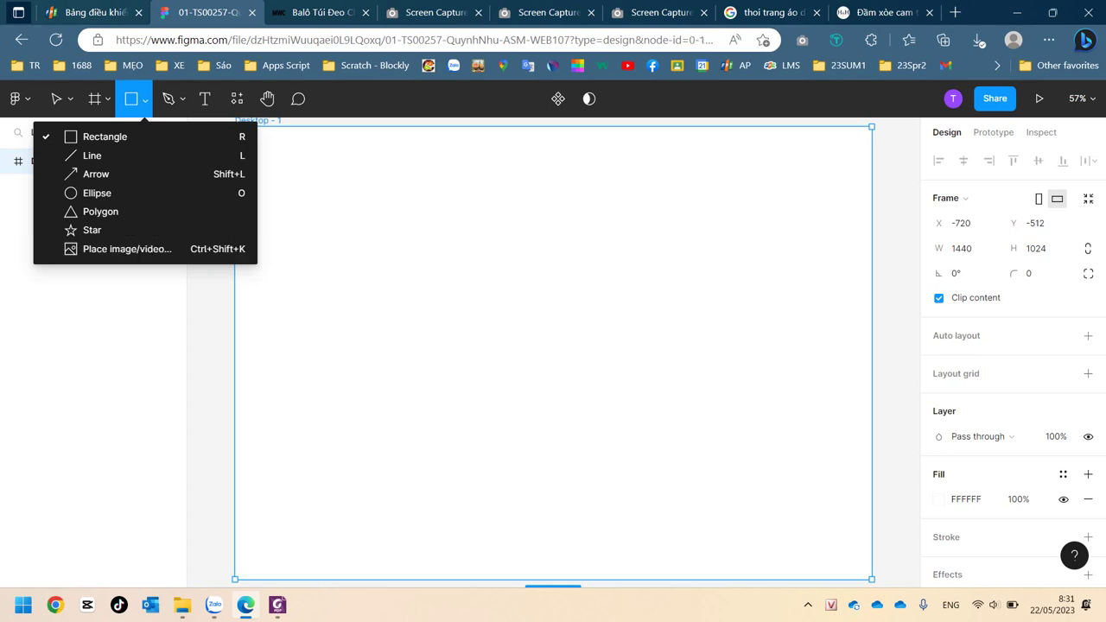
key("Escape")
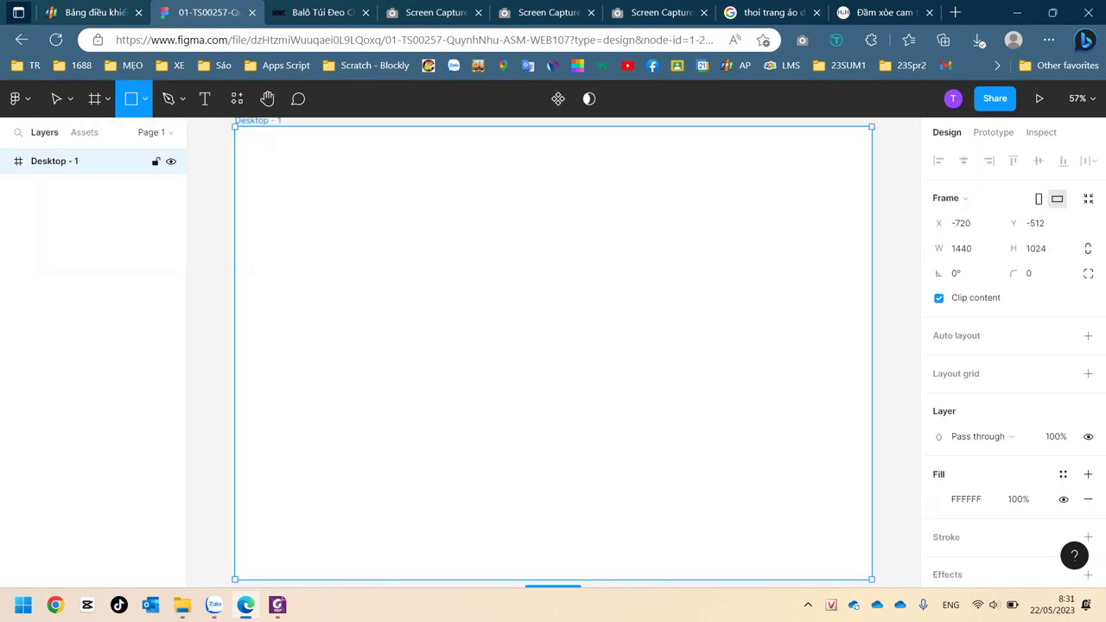
Step: Rename the Desktop - 1 frame to 'Trang Chu'
right_click(51, 162)
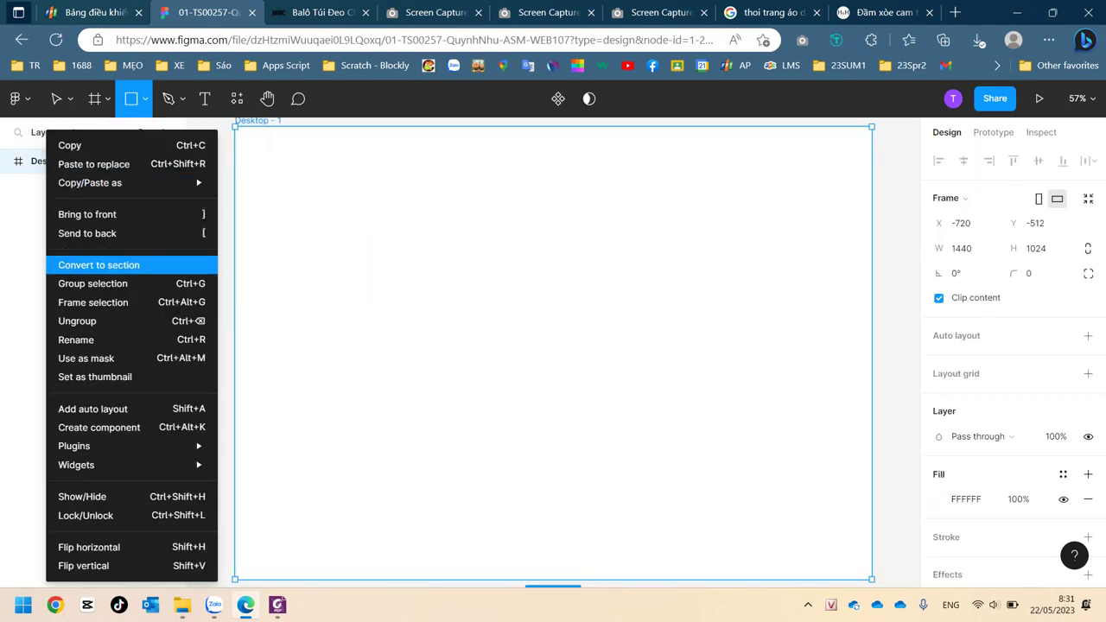
left_click(76, 339)
type("Trang Chu")
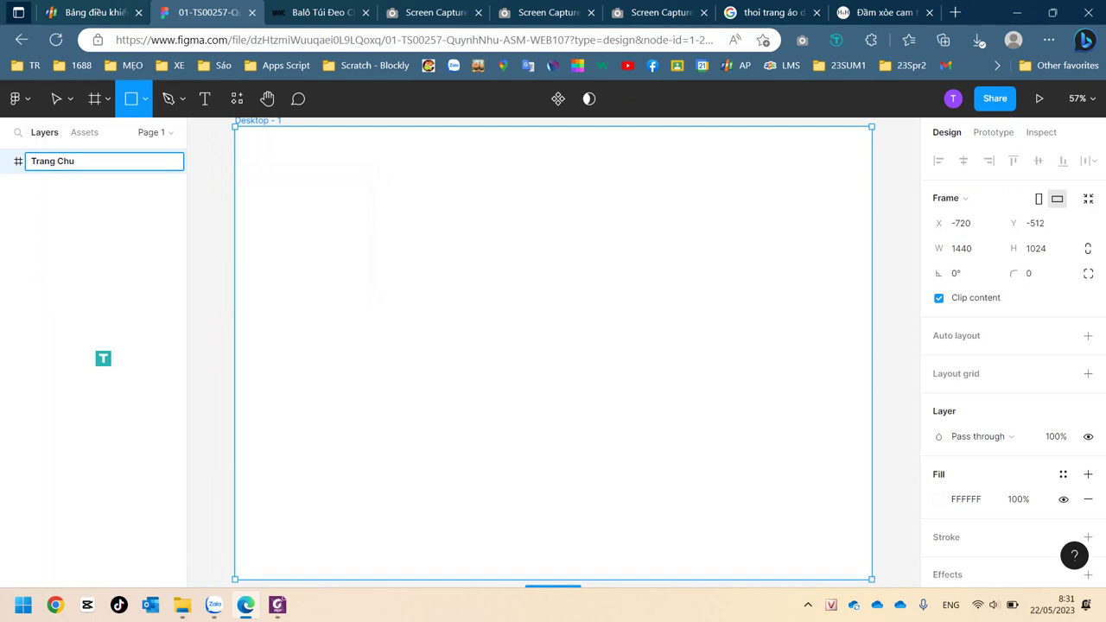
left_click(86, 224)
left_click(86, 161)
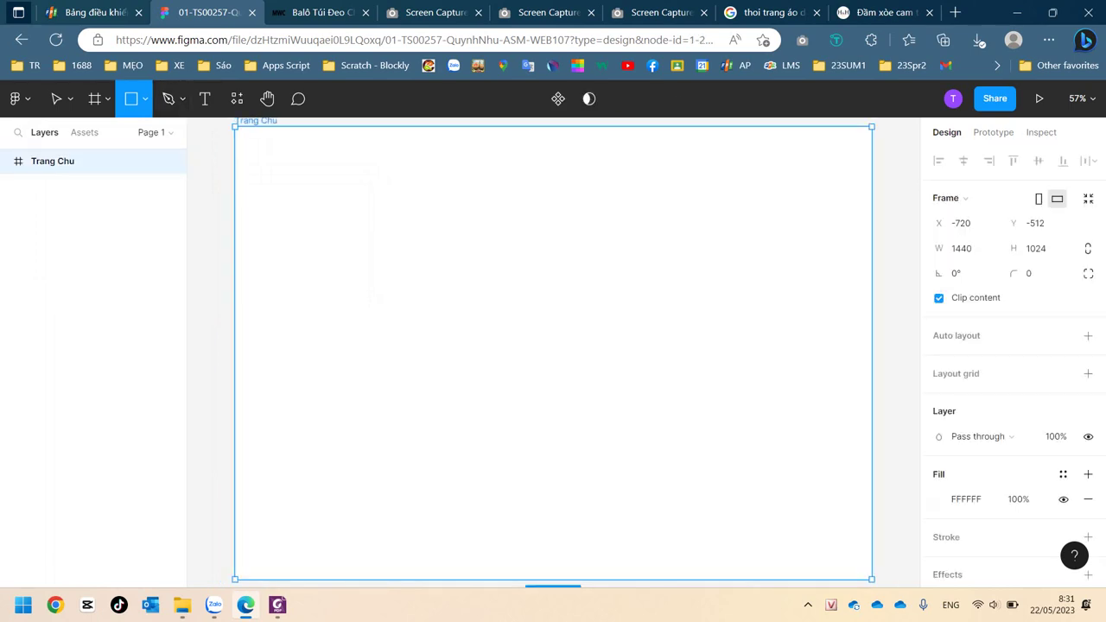
Step: Place the image MWC Trang Chu.png on the canvas outside the frame
left_click(145, 99)
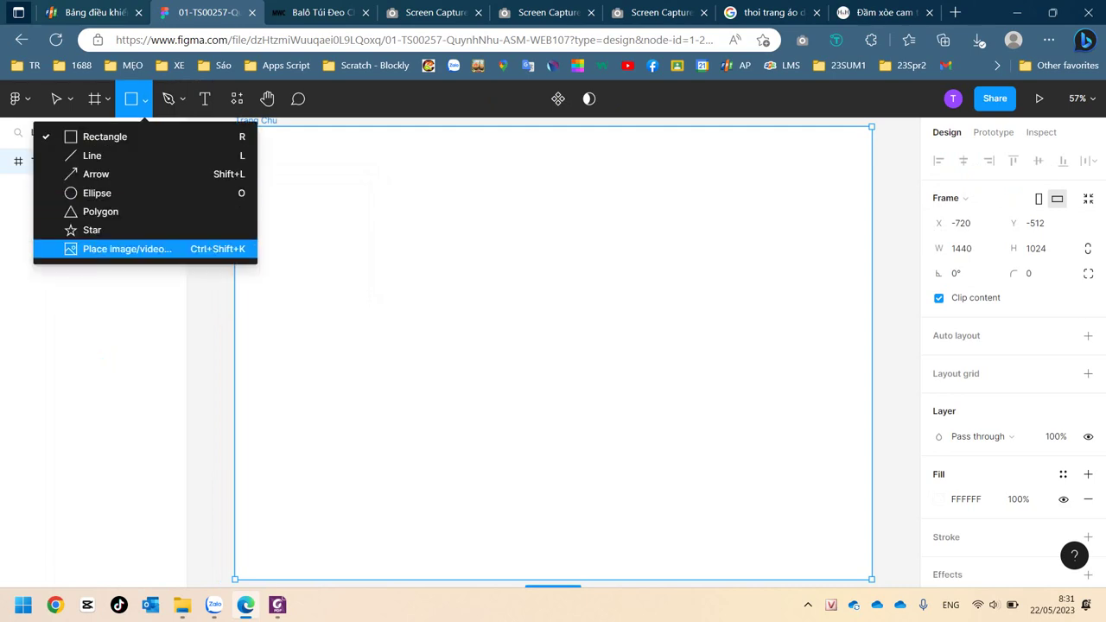
left_click(127, 249)
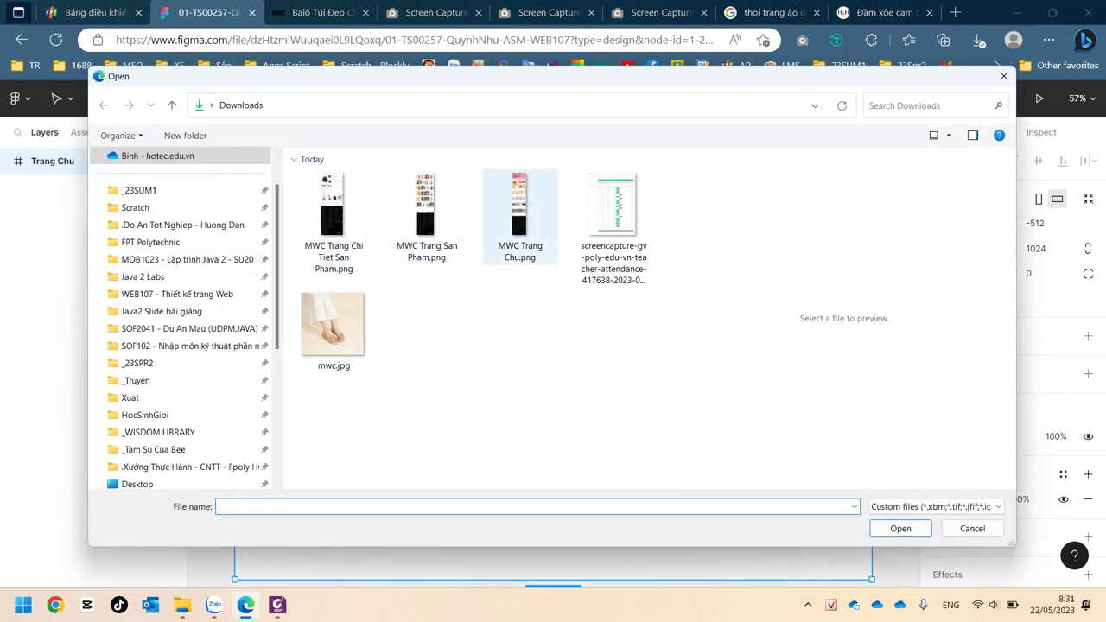
left_click(519, 211)
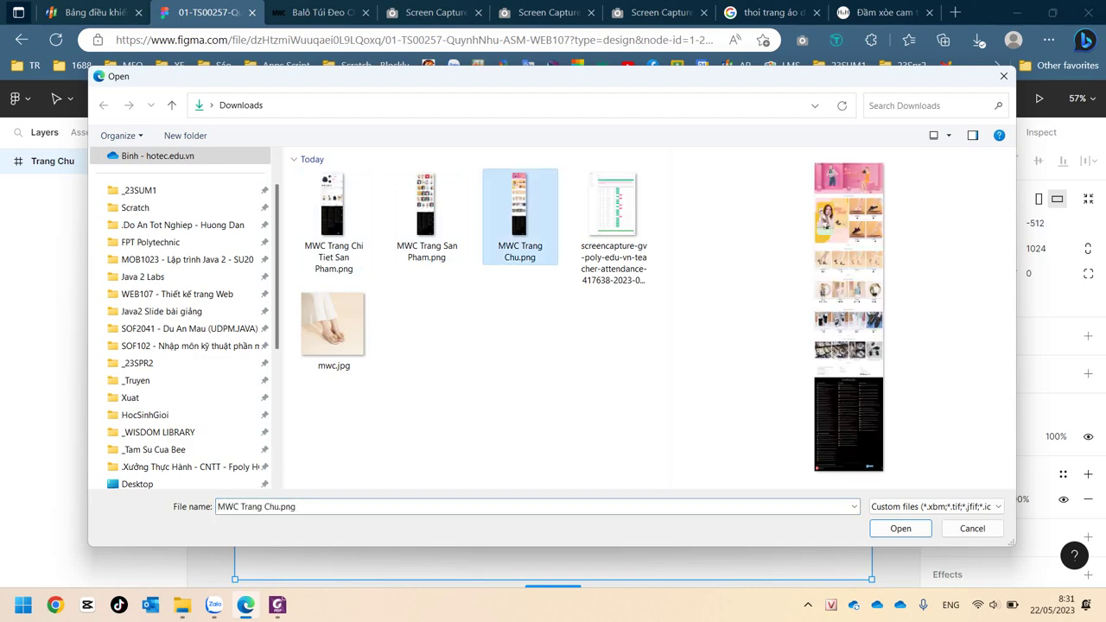
left_click(918, 528)
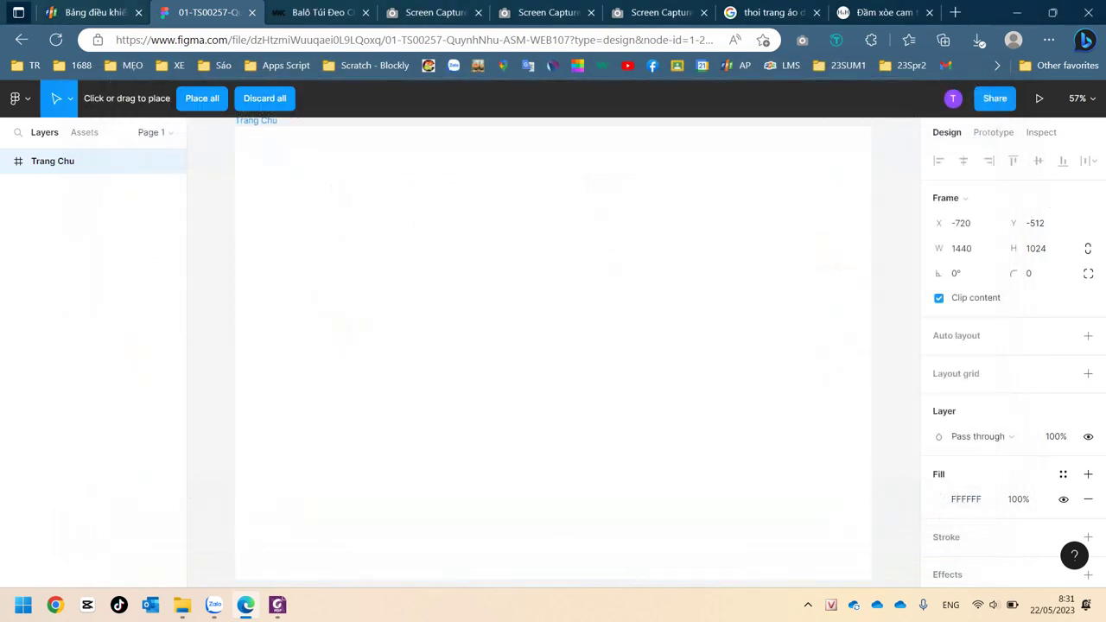
scroll(682, 424, "down", 5)
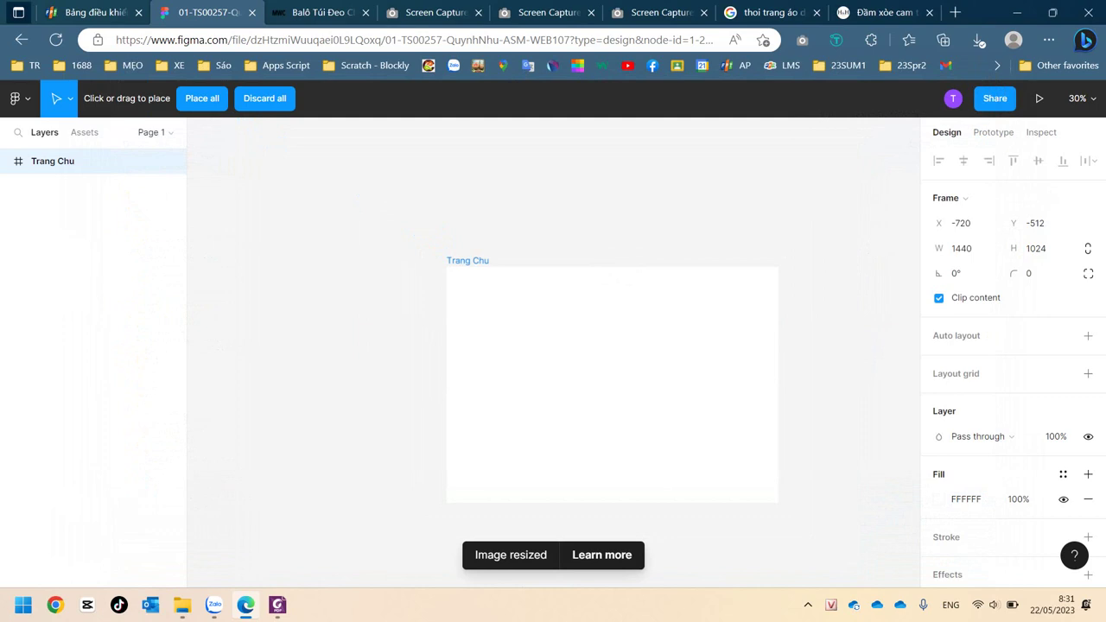
left_click(246, 277)
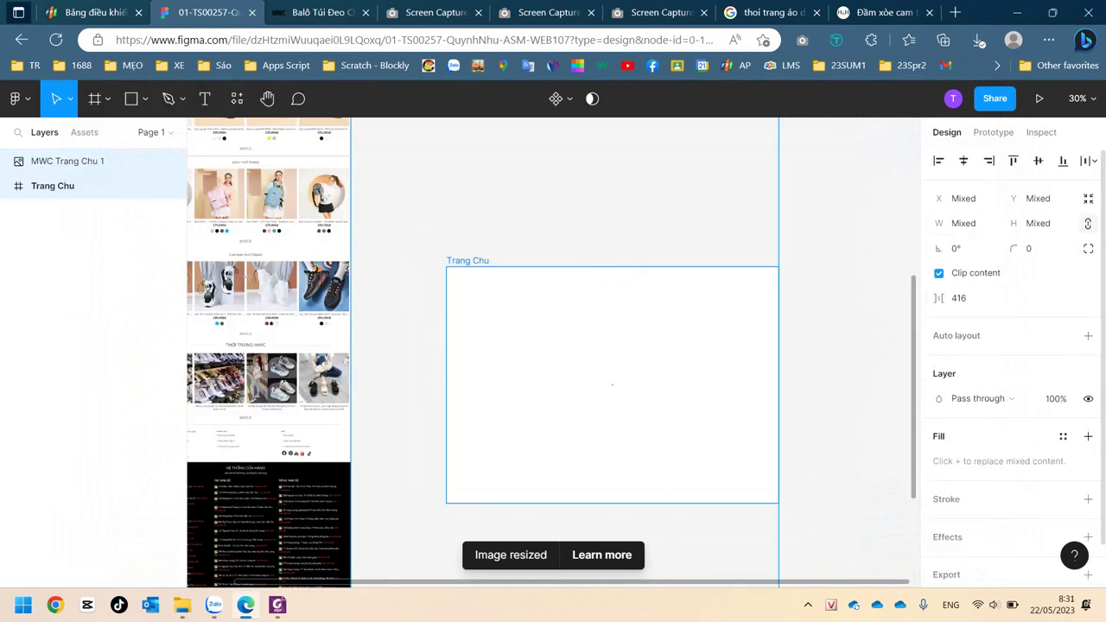
Step: Resize the MWC Trang Chu 1 image to 1440 wide and align it beside the frame's top
key("Escape")
left_click(68, 161)
left_click_drag(268, 155, 339, 562)
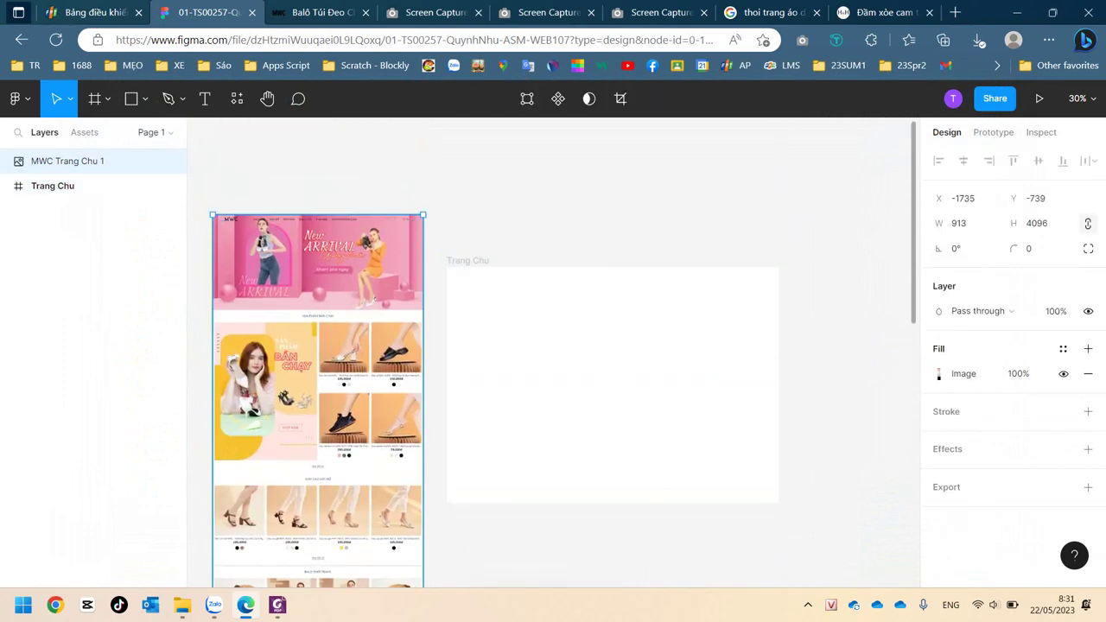
left_click(965, 227)
type("1440")
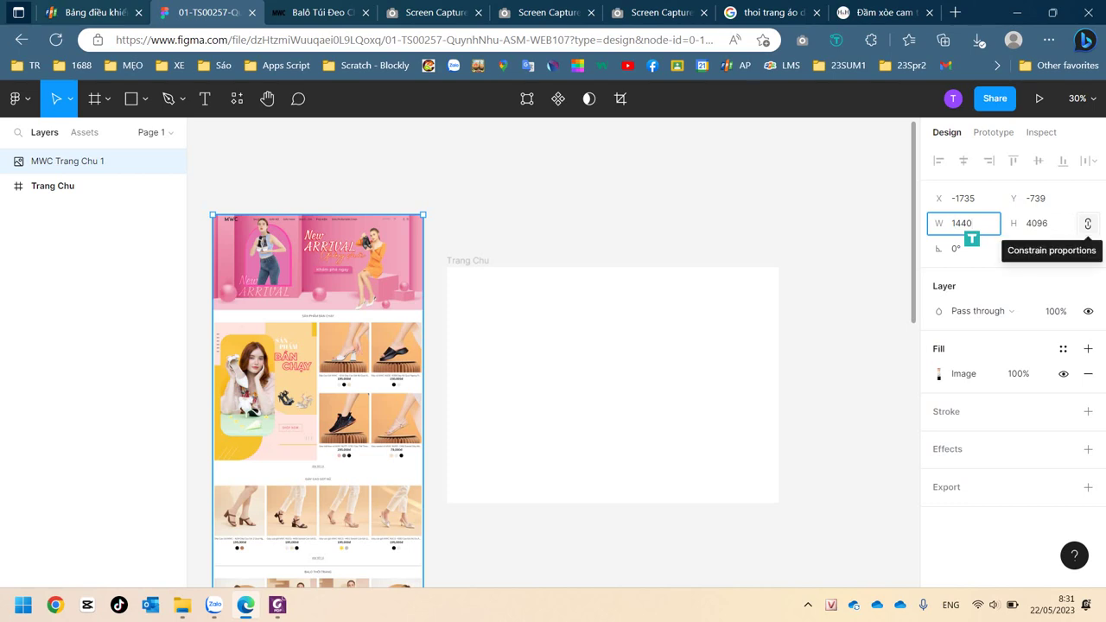
key("Return")
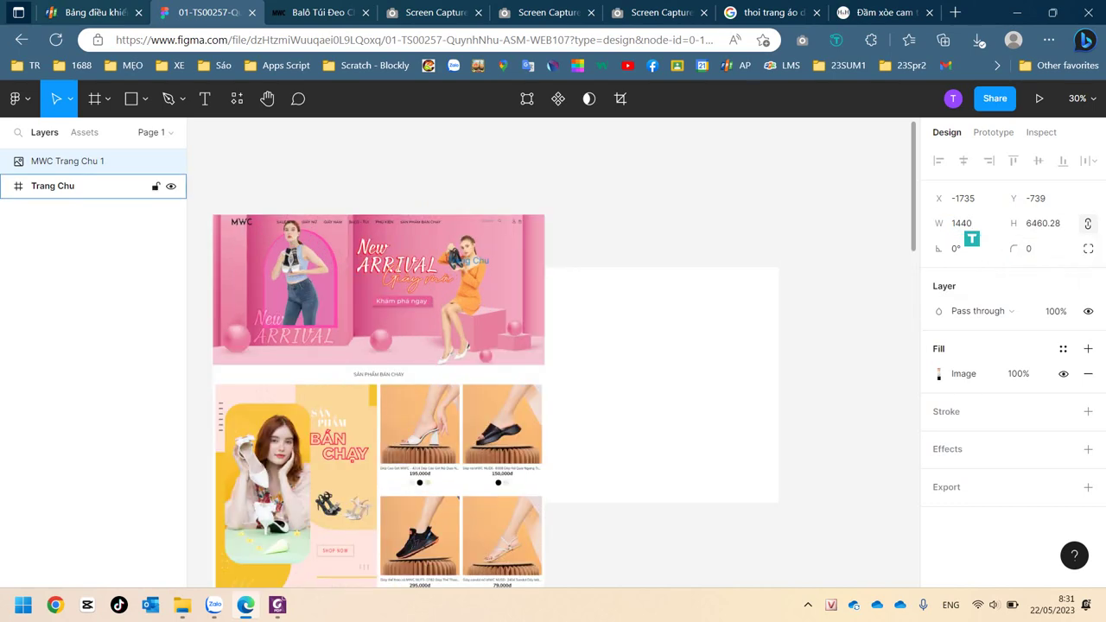
left_click_drag(276, 285, 164, 338)
left_click(87, 185)
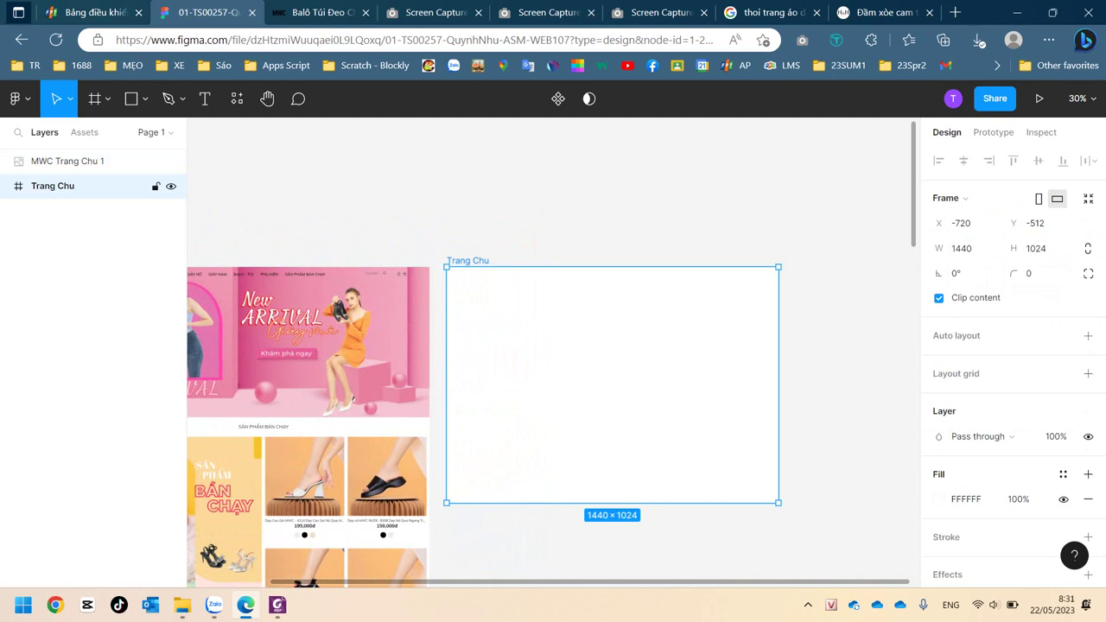
scroll(483, 384, "down", 1)
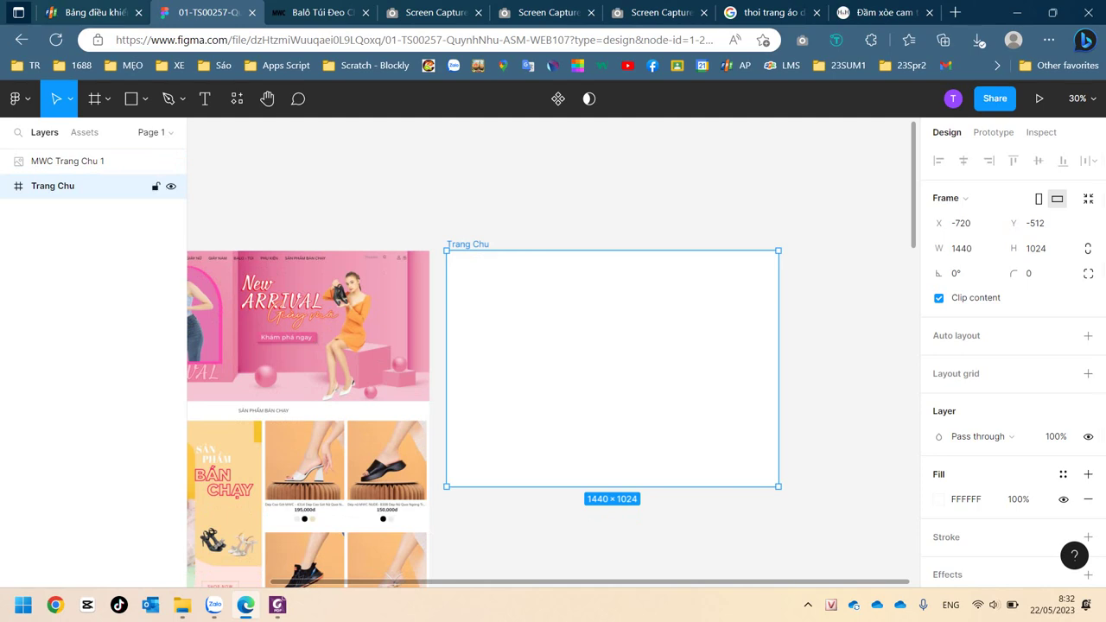
scroll(552, 346, "down", 3)
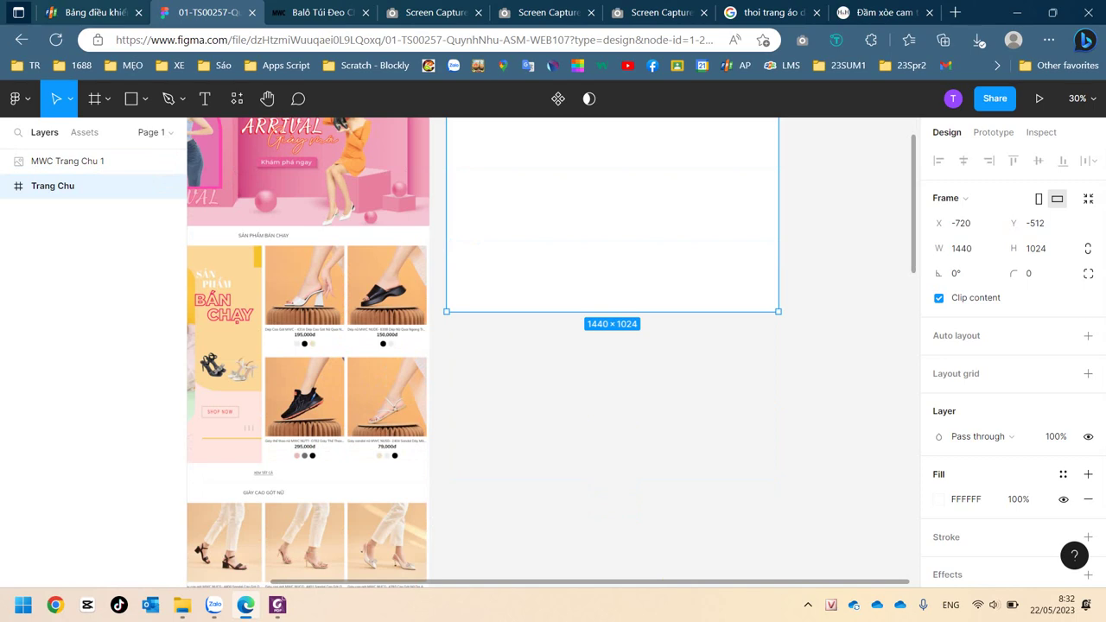
left_click_drag(611, 311, 612, 454)
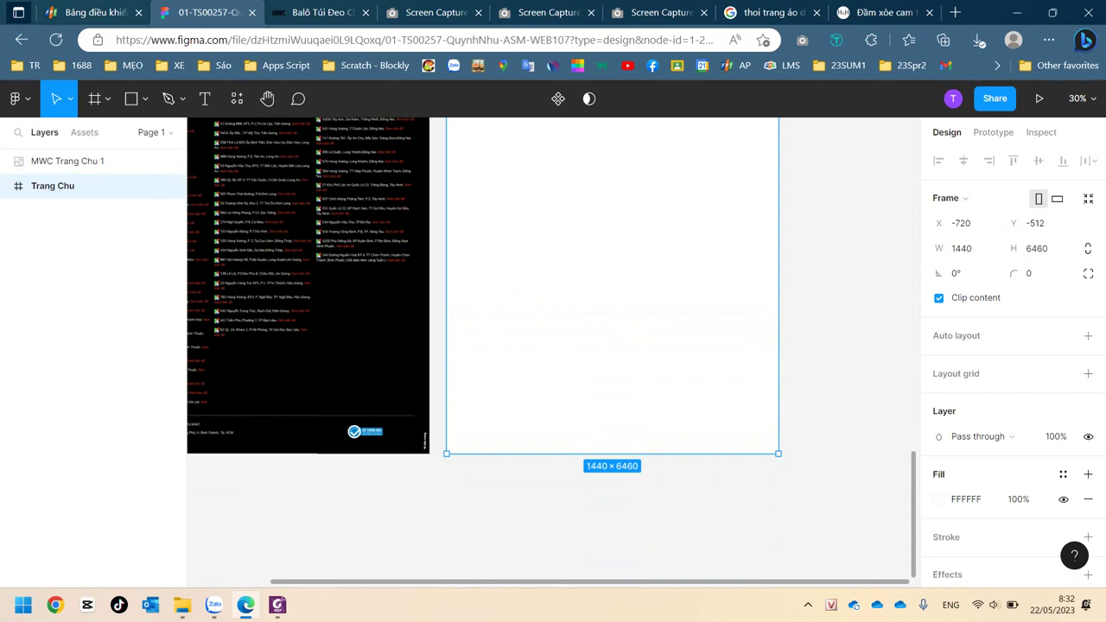
key("Escape")
scroll(308, 346, "up", 15)
scroll(308, 346, "up", 3)
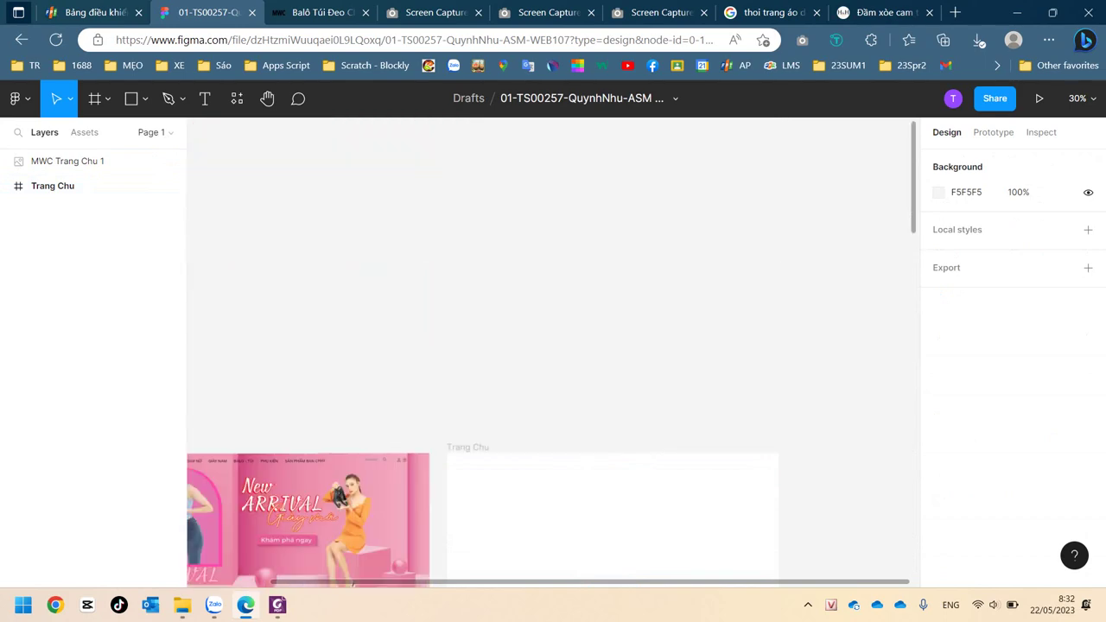
scroll(534, 475, "left", 3)
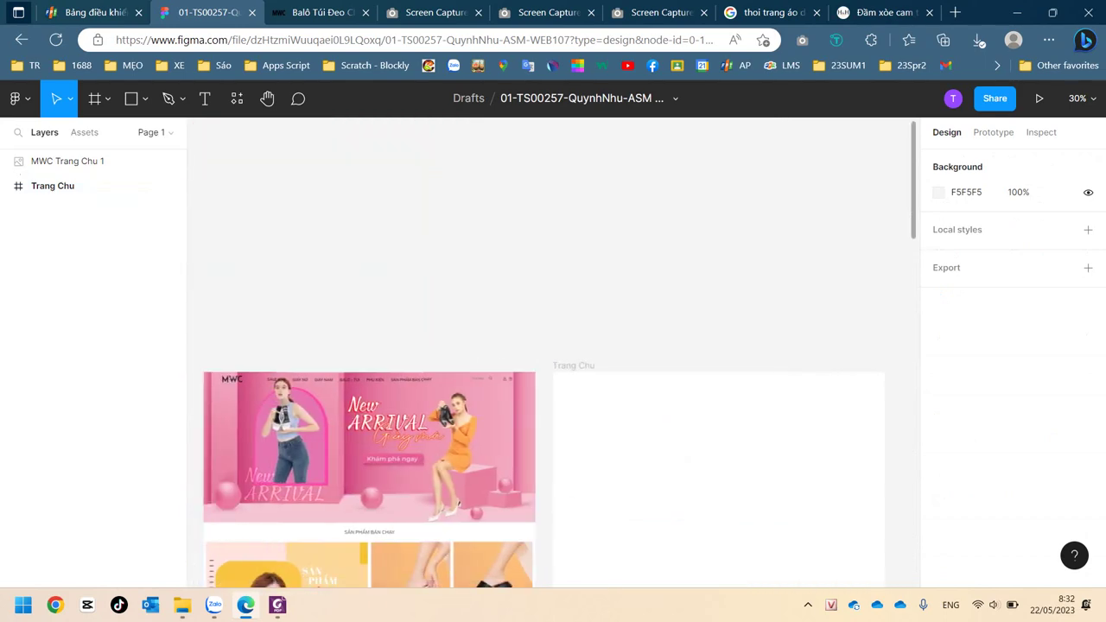
scroll(369, 372, "down", 3)
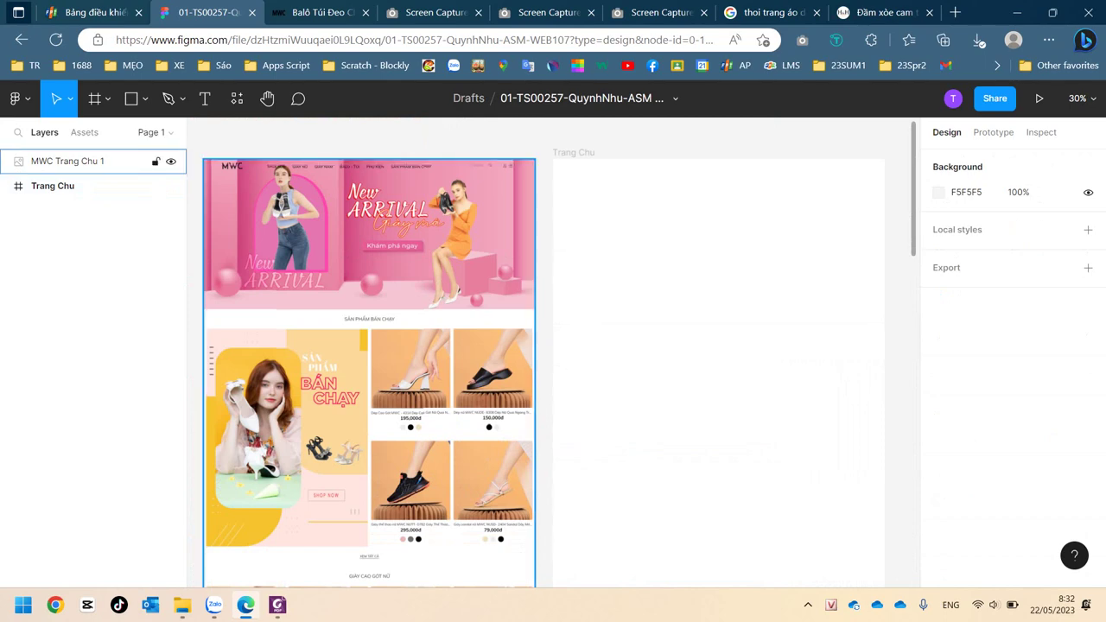
scroll(369, 353, "down", 3)
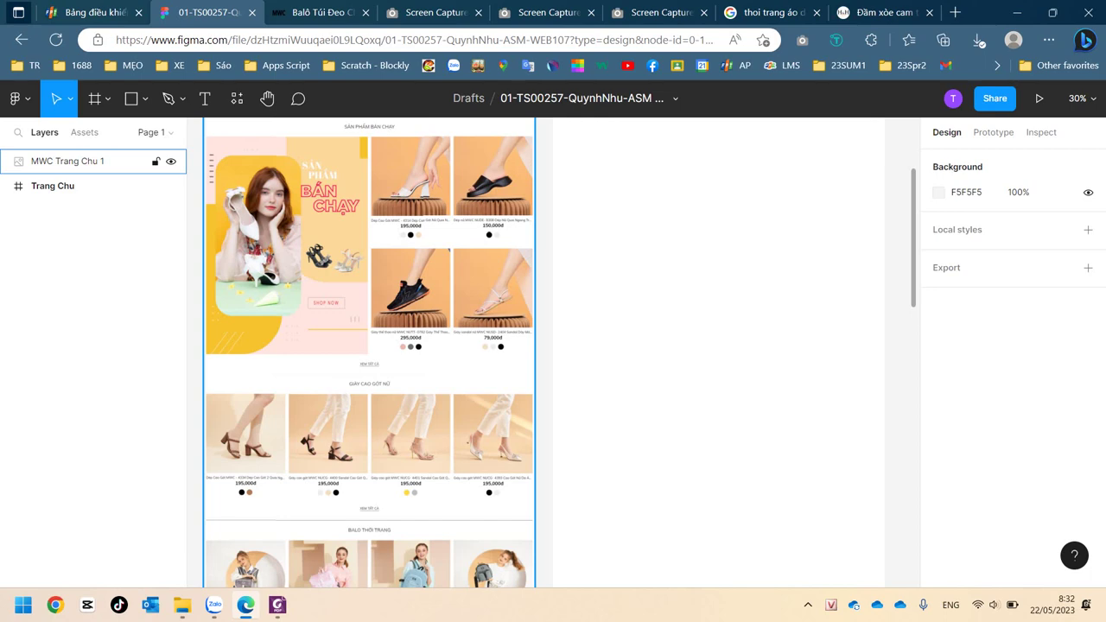
left_click(52, 186)
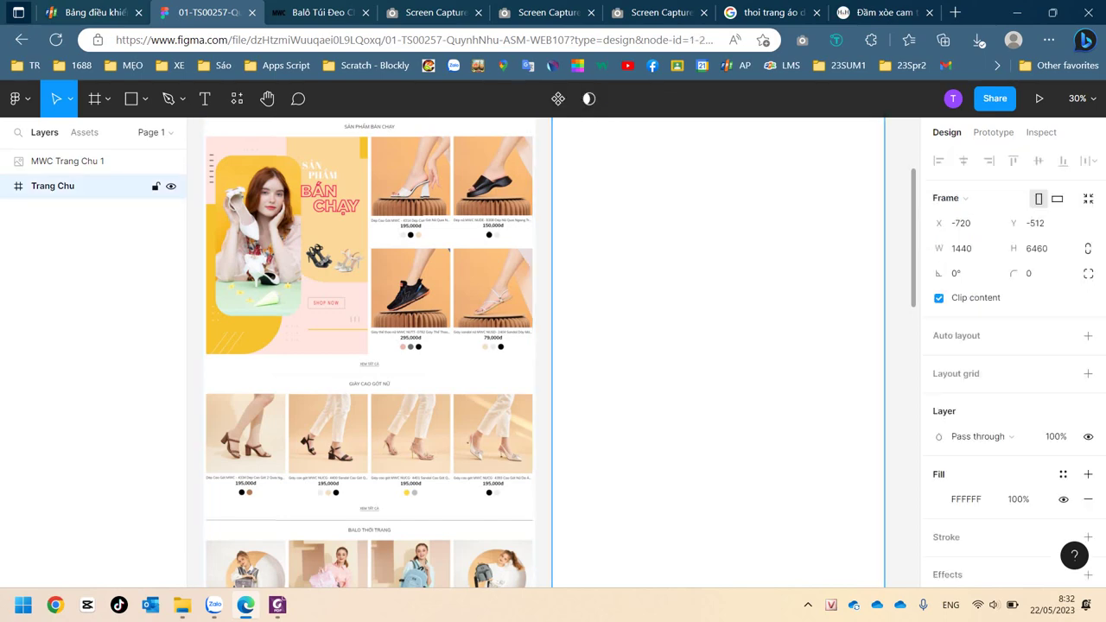
scroll(553, 345, "up", 3)
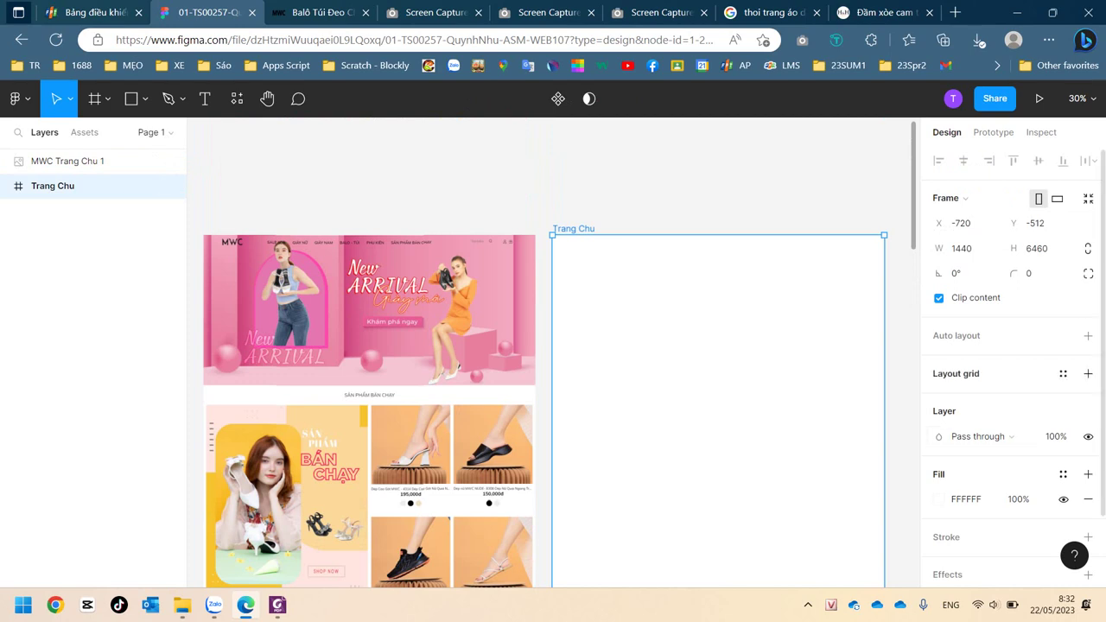
Step: Add a columns layout grid with a count of 12 to the Trang Chu frame
left_click(1088, 373)
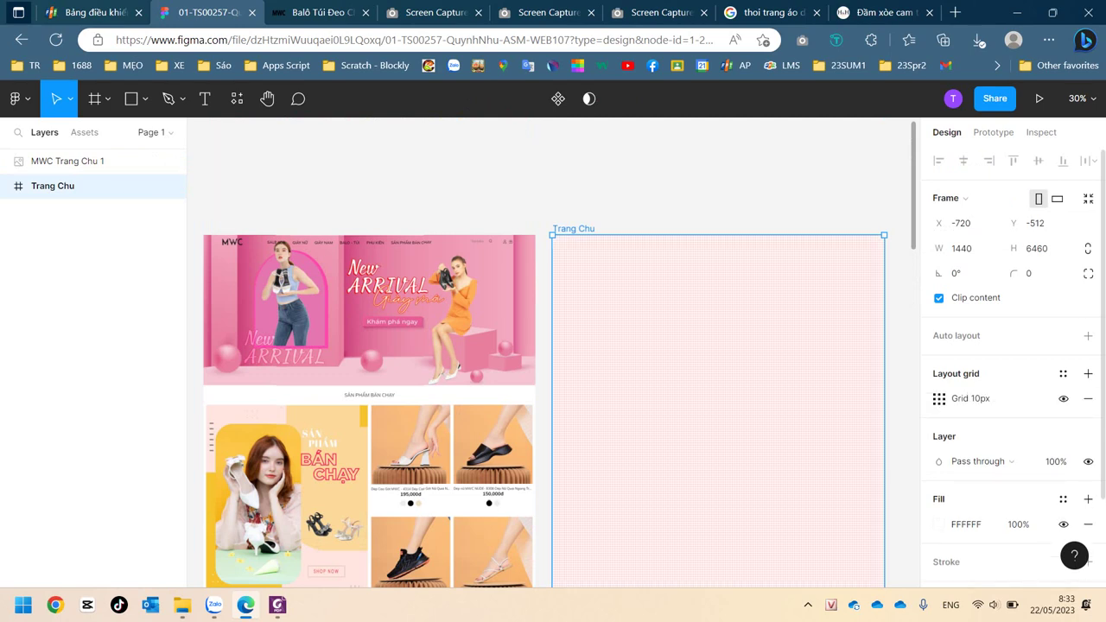
left_click(938, 398)
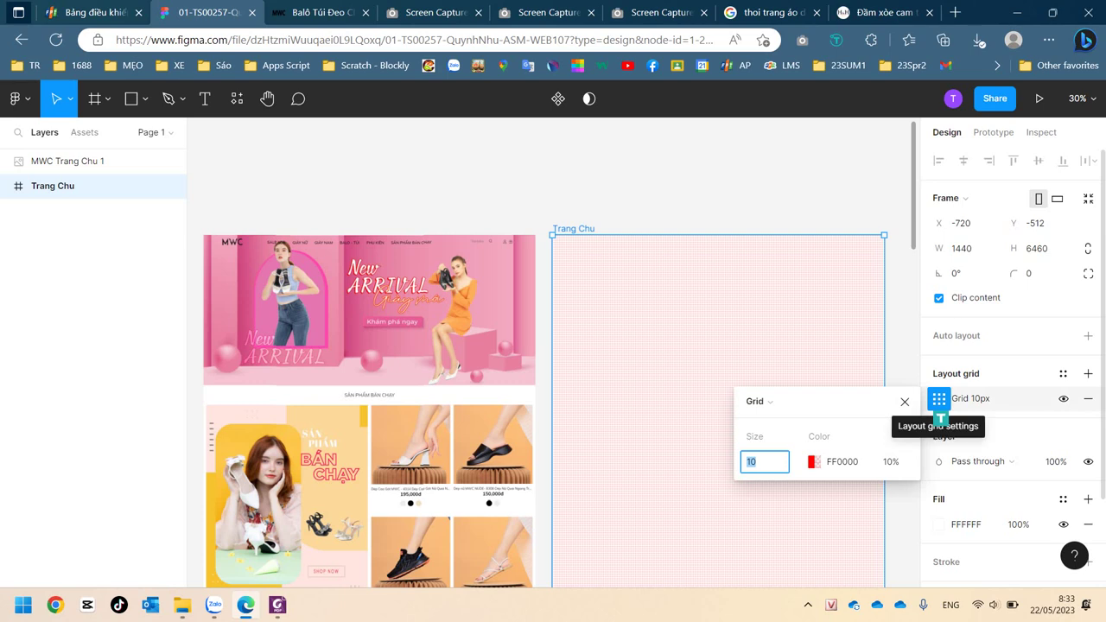
left_click(765, 402)
left_click(783, 419)
left_click(762, 444)
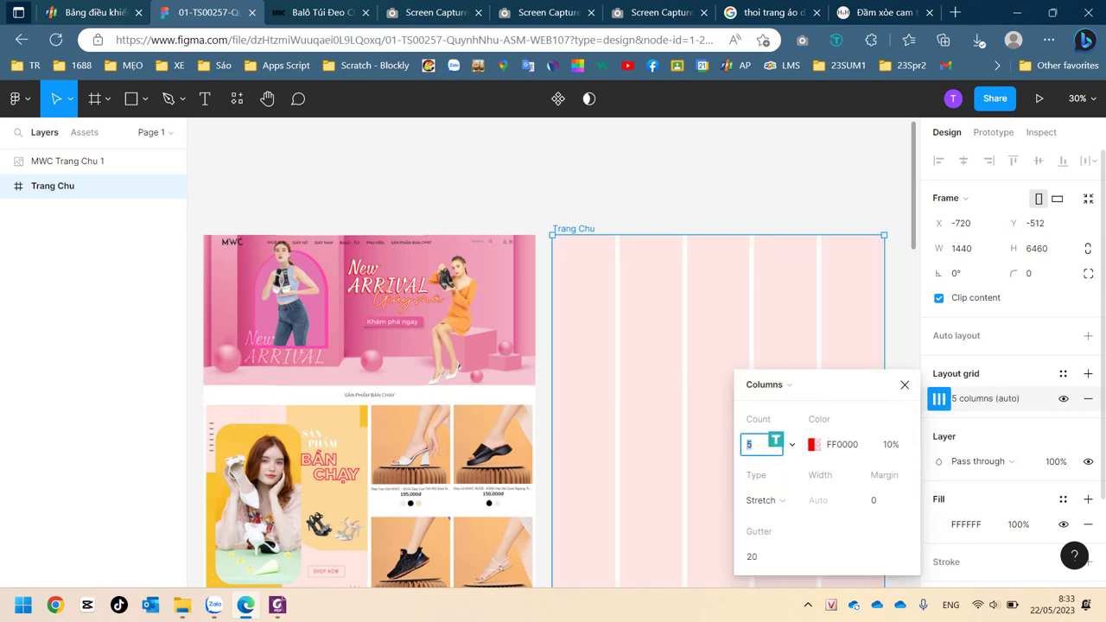
type("12")
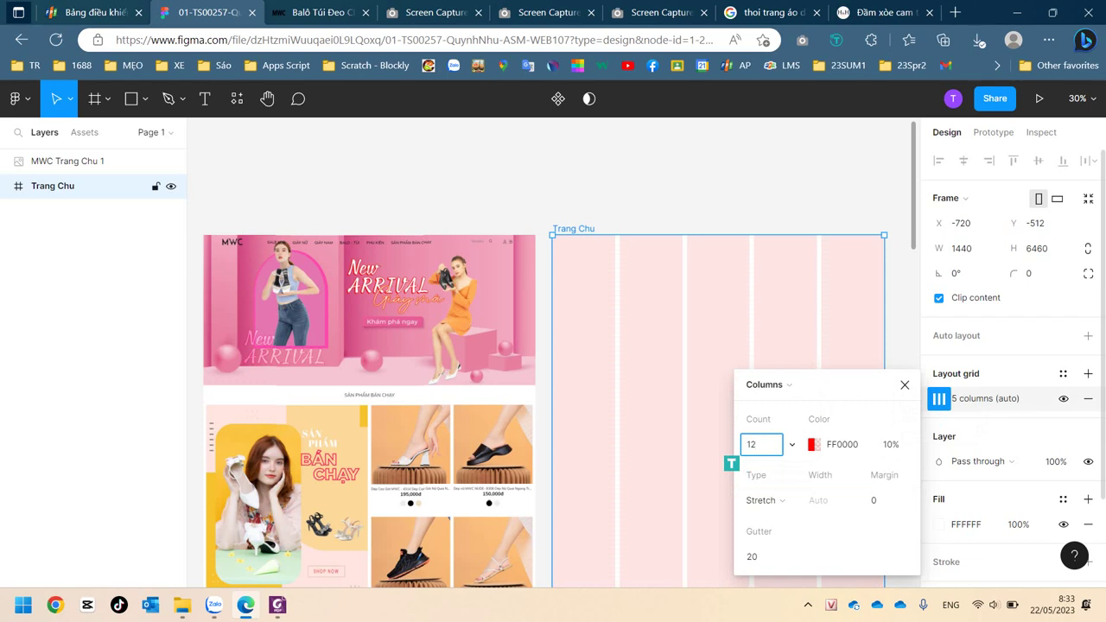
key("Return")
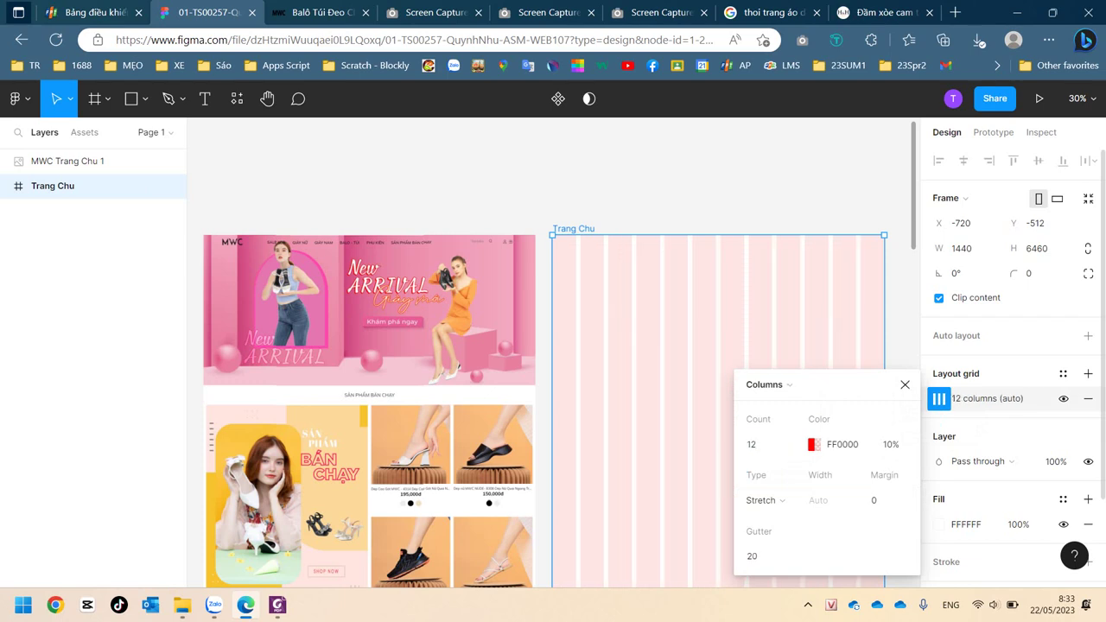
Step: Centre the grid columns and set their width to 95 px
left_click(762, 500)
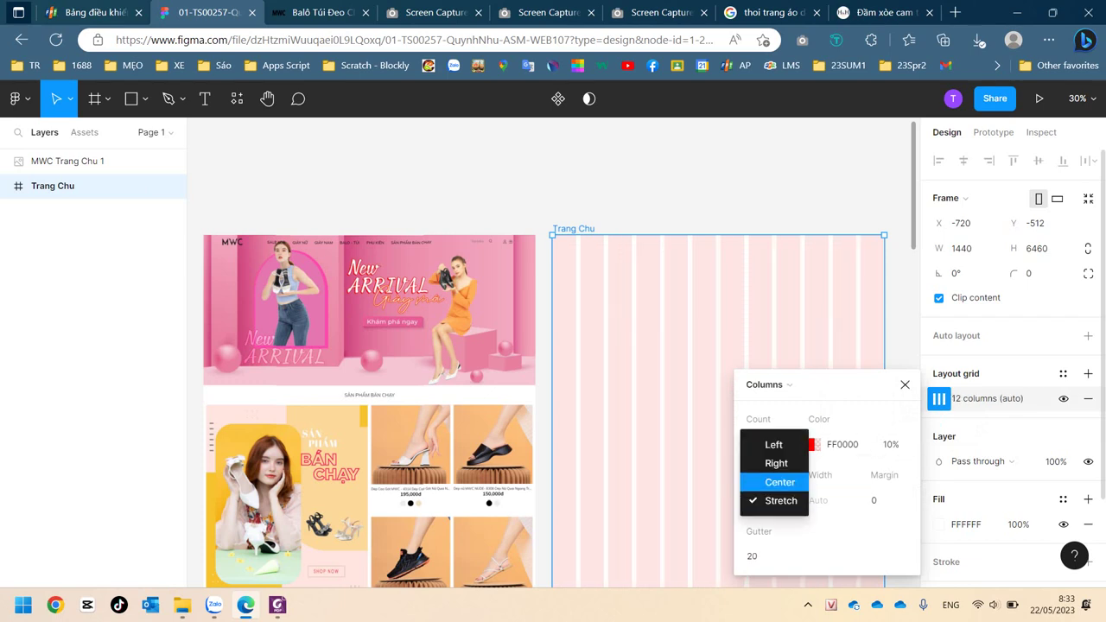
left_click(764, 479)
left_click(822, 501)
type("90")
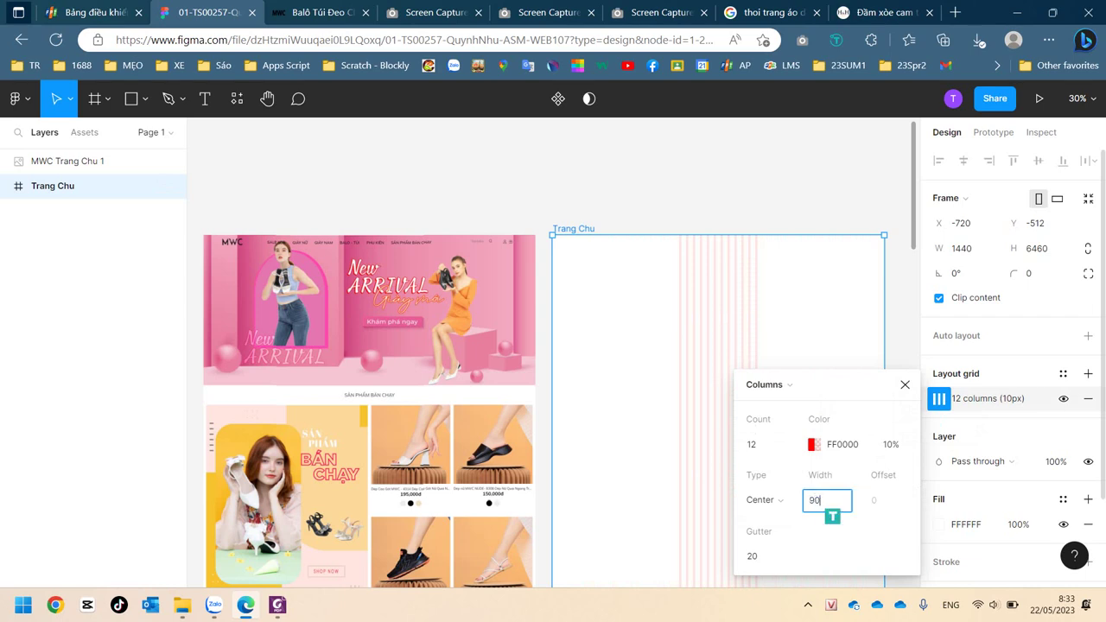
key("Return")
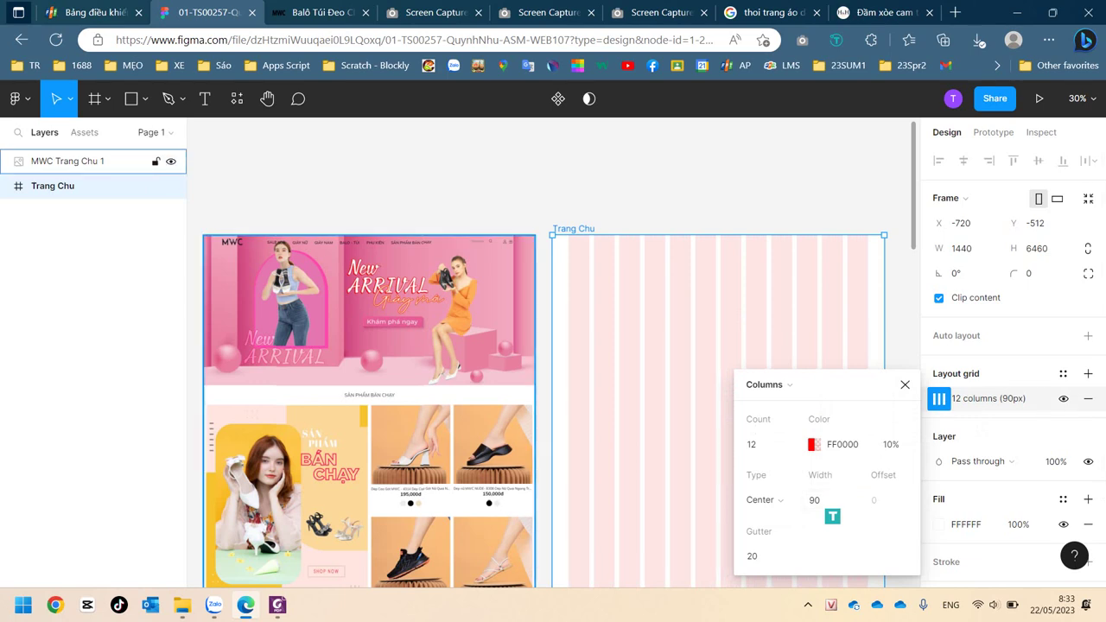
left_click(825, 506)
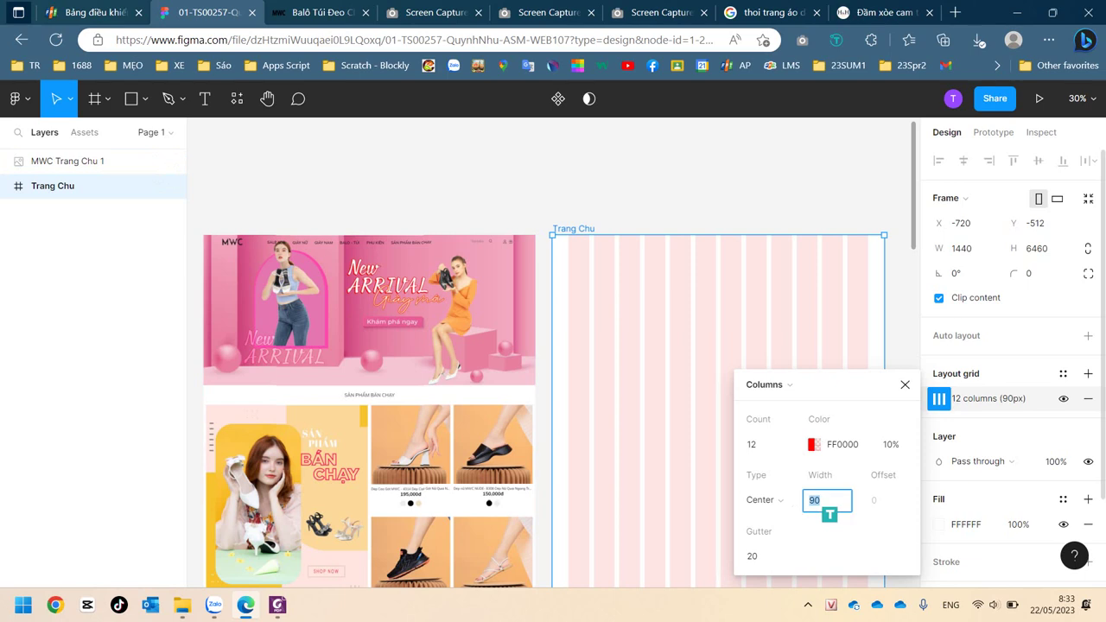
type("95")
key("Return")
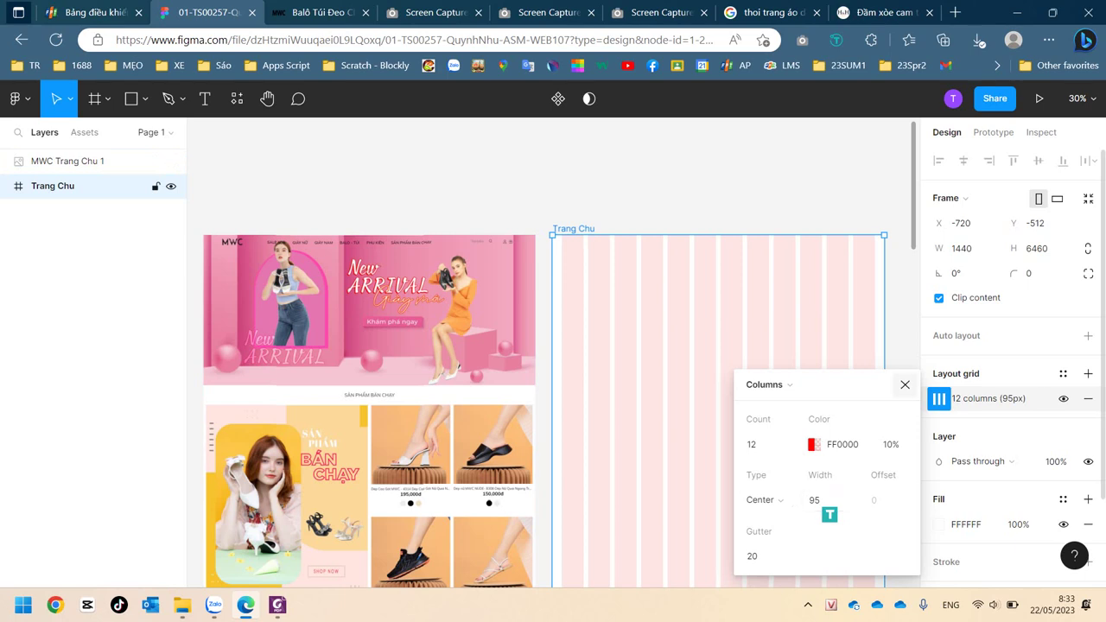
left_click(904, 384)
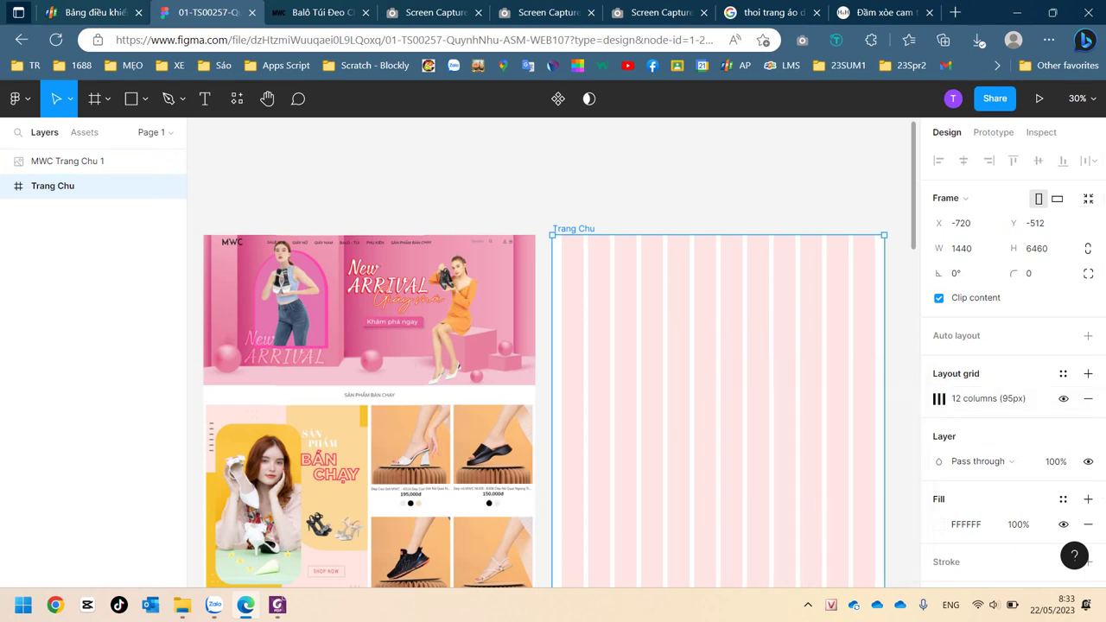
key("Escape")
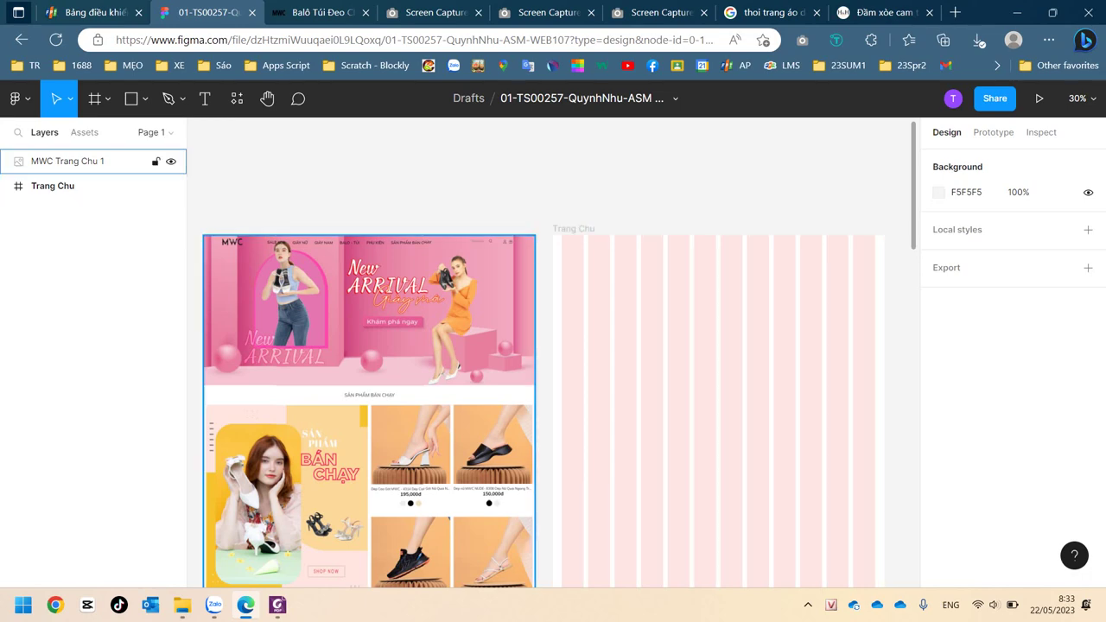
Step: On the MWC store page, choose Save image as for the MWC logo
key("ctrl+Tab")
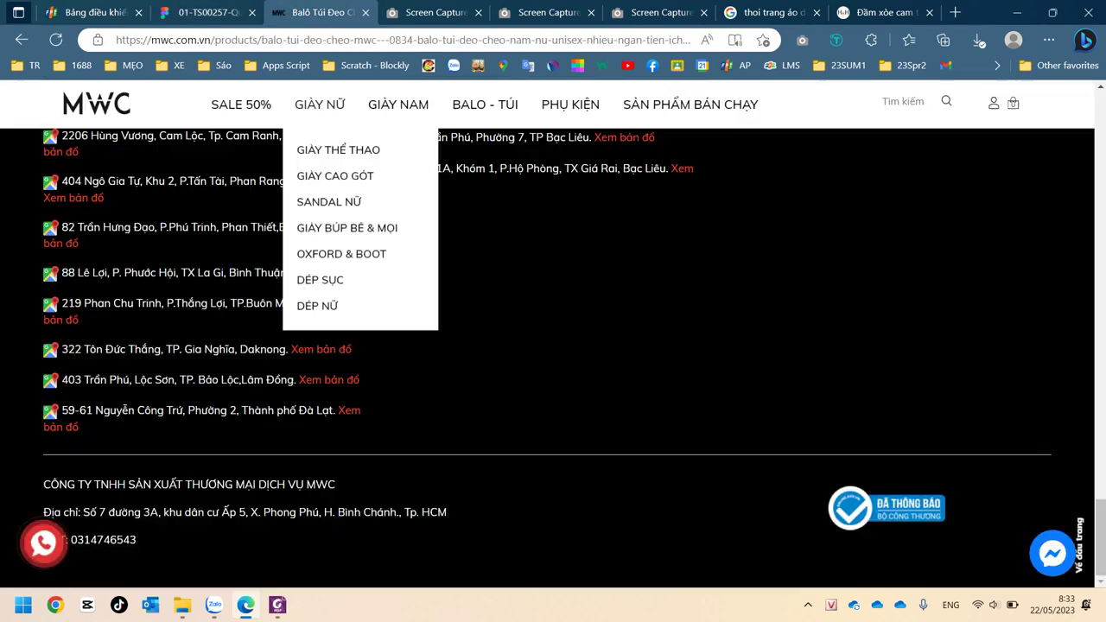
scroll(552, 346, "up", 5)
scroll(553, 346, "up", 15)
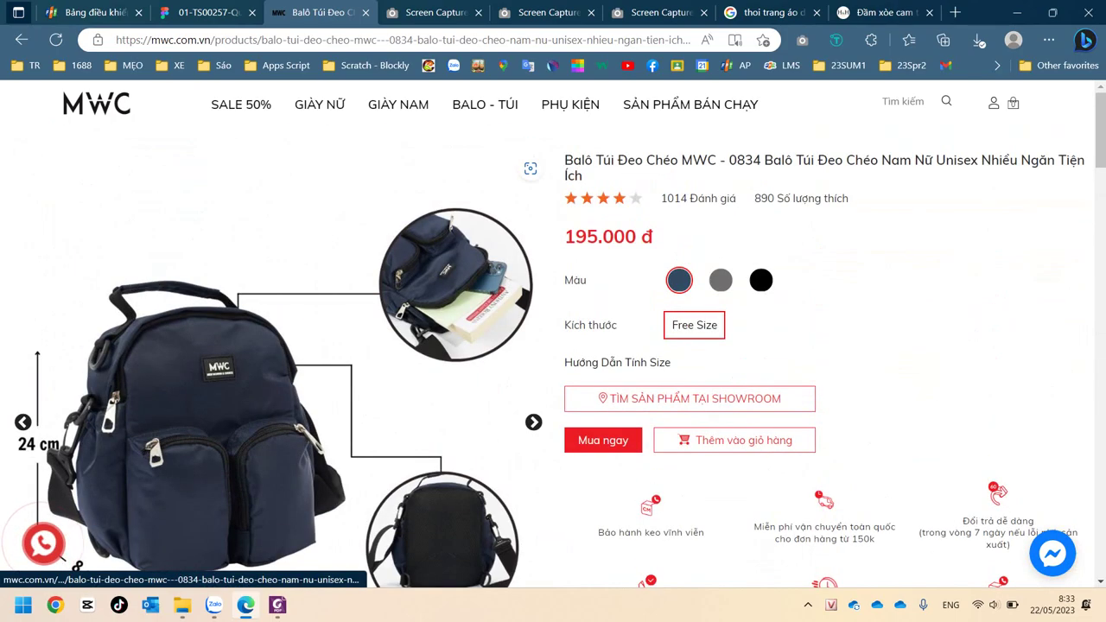
right_click(78, 580)
key("Escape")
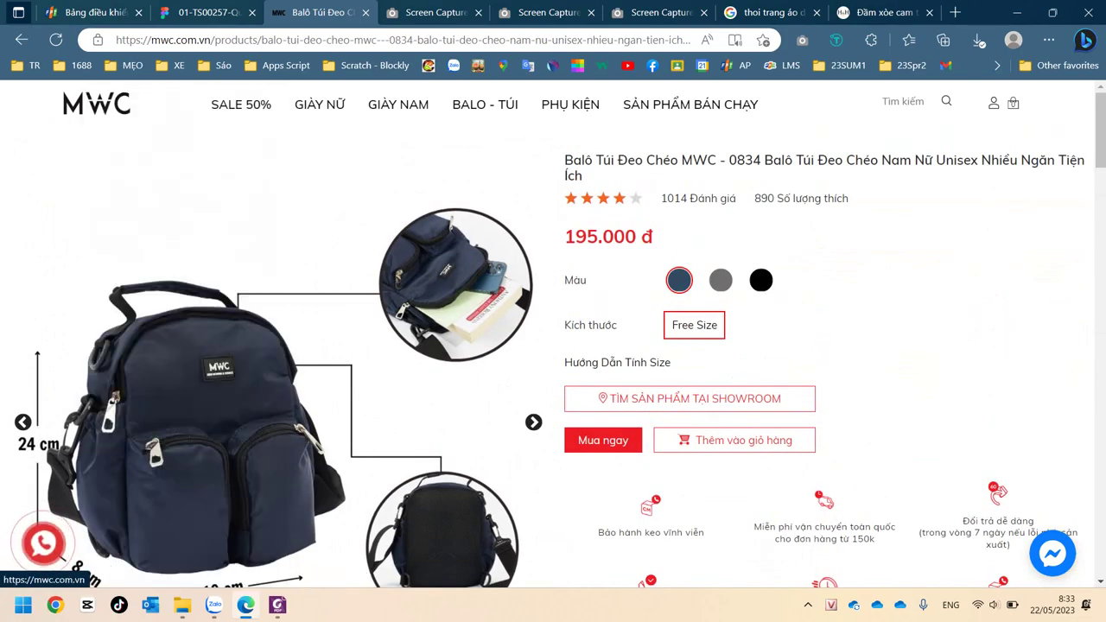
right_click(78, 580)
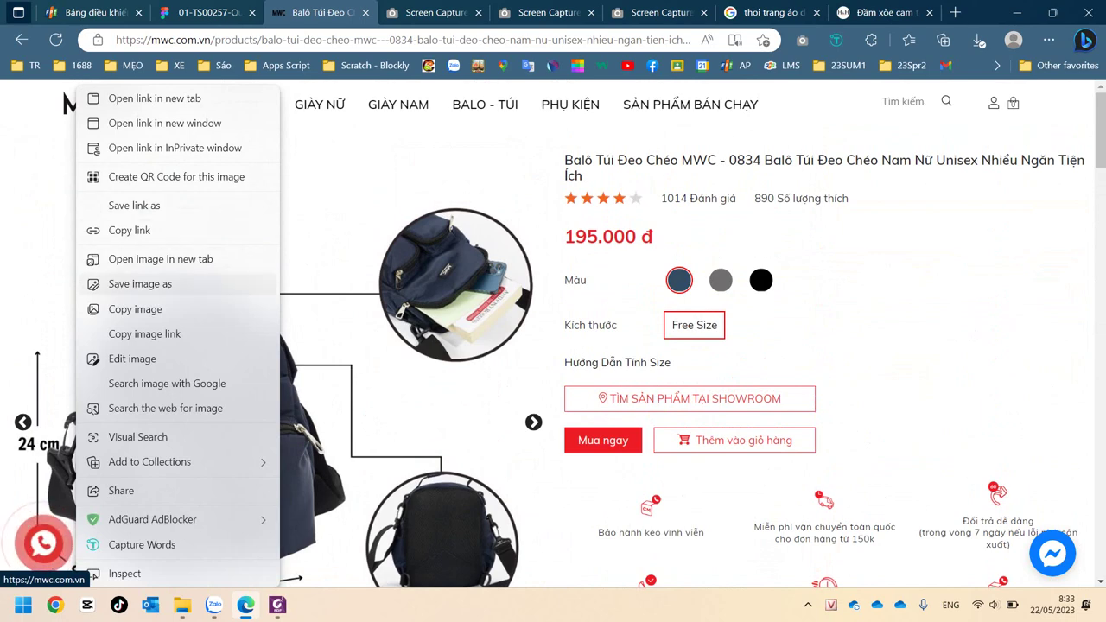
left_click(140, 283)
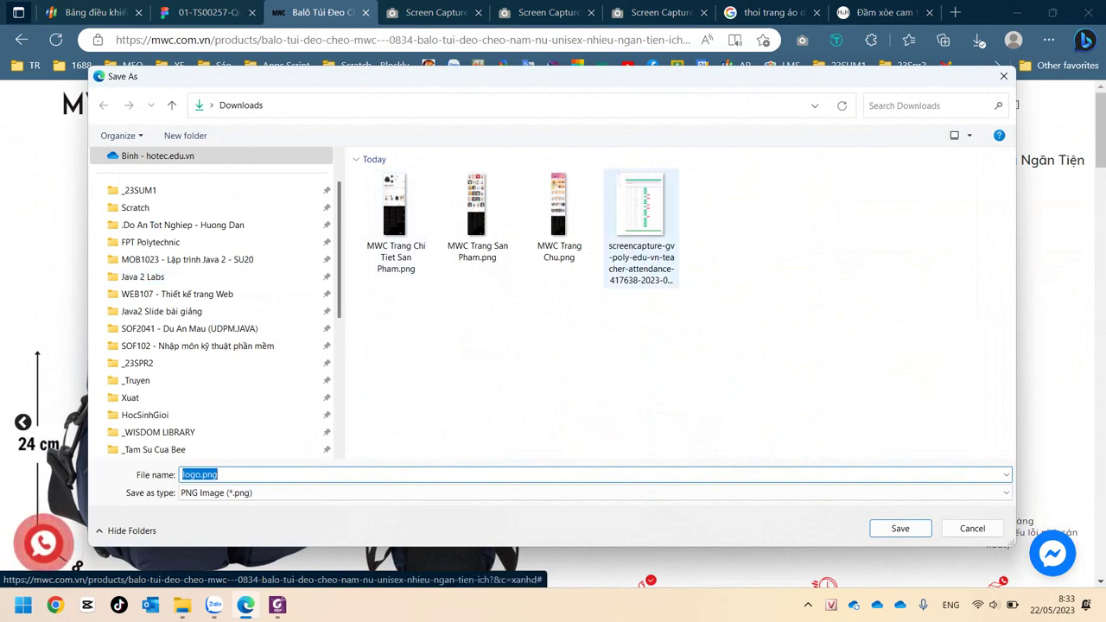
Step: Create an MWC folder in Downloads and save the logo there as logo.png
left_click(185, 135)
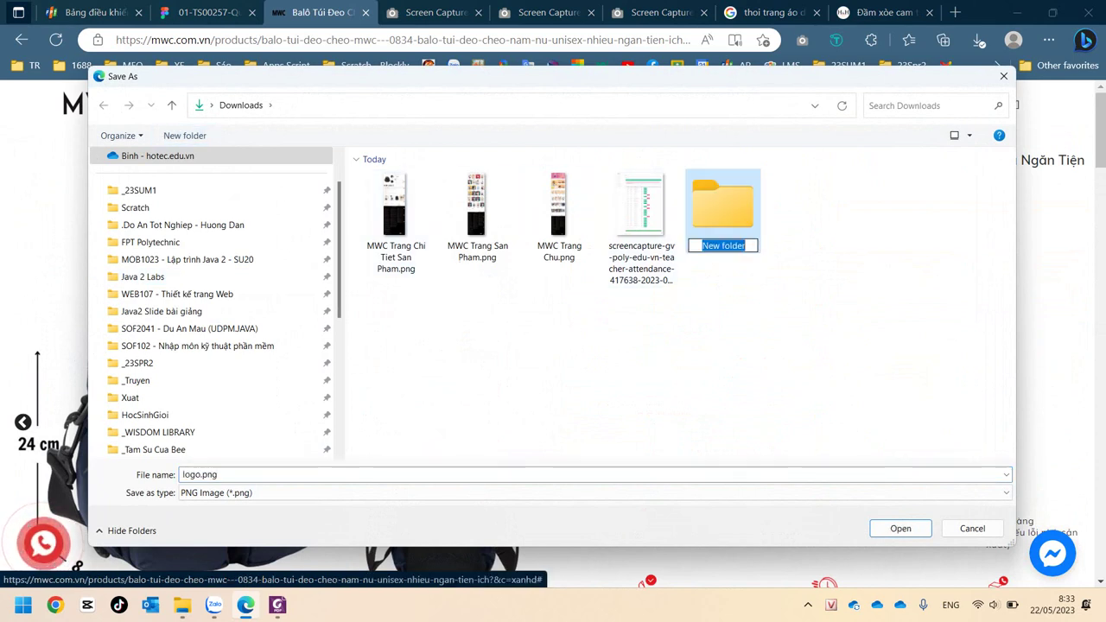
type("MWC")
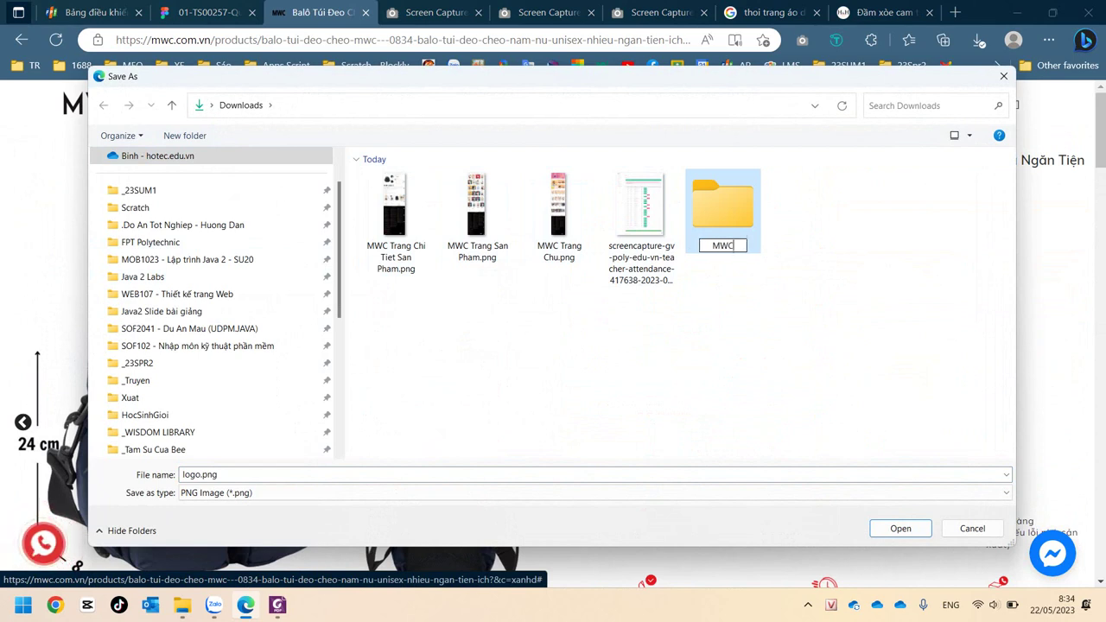
key("Return")
key("Return")
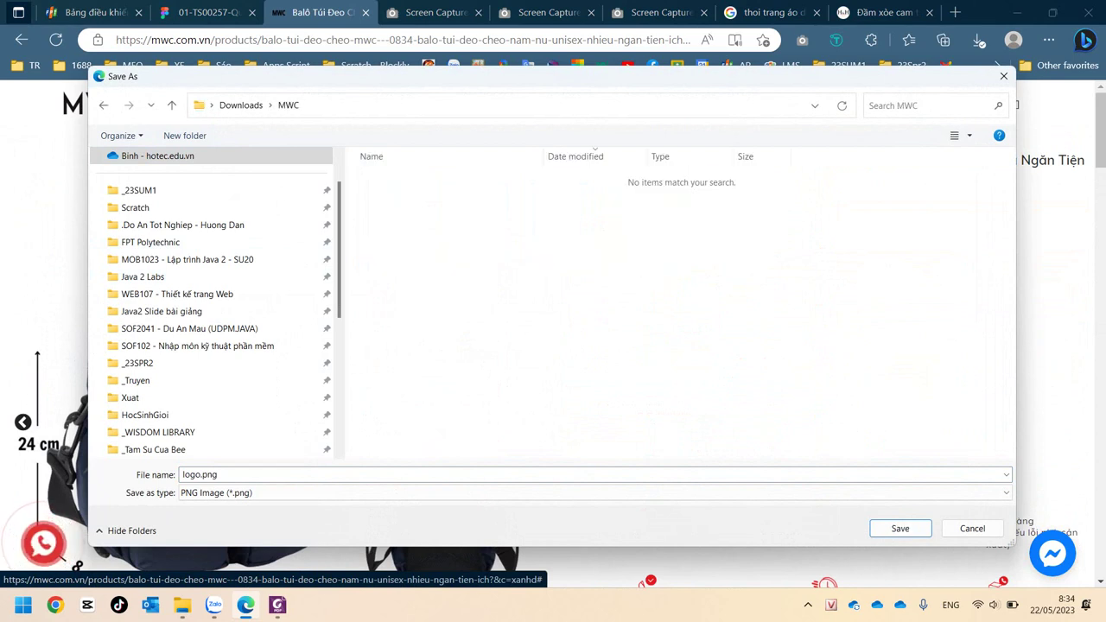
key("alt+n")
key("Return")
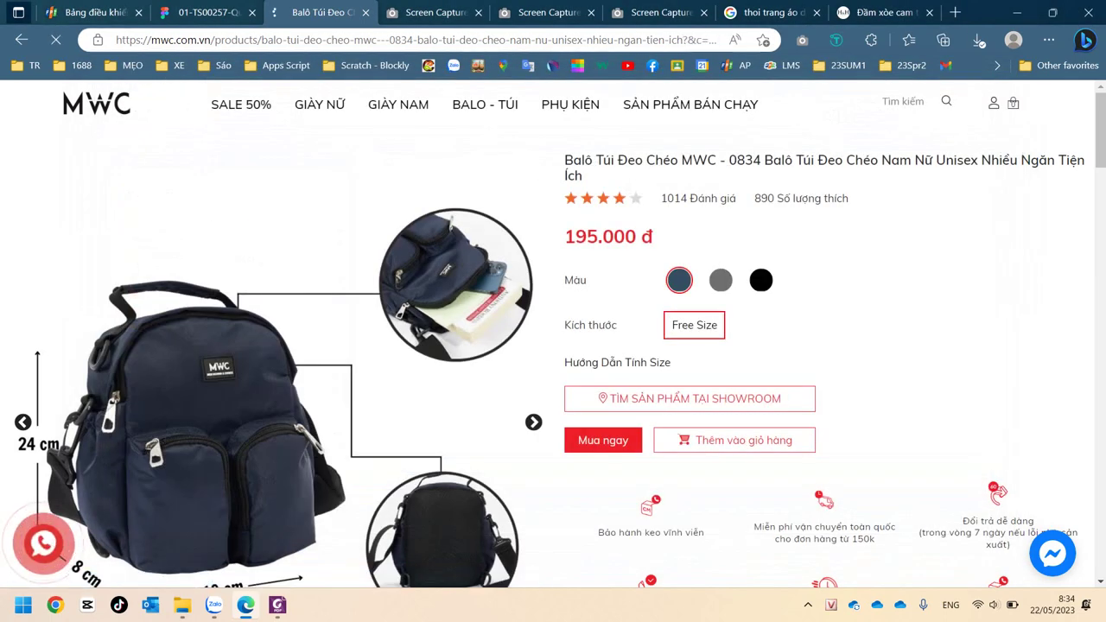
left_click(97, 104)
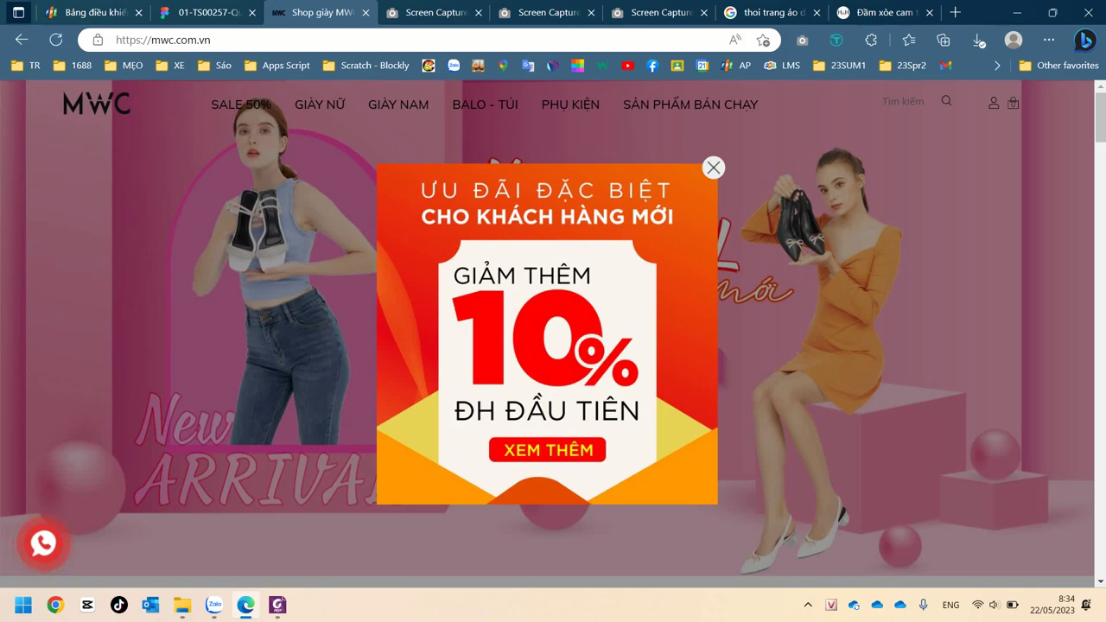
Step: Save the pink New Arrival banner image as mwc.jpg in Downloads\MWC
left_click(712, 168)
scroll(553, 328, "down", 2)
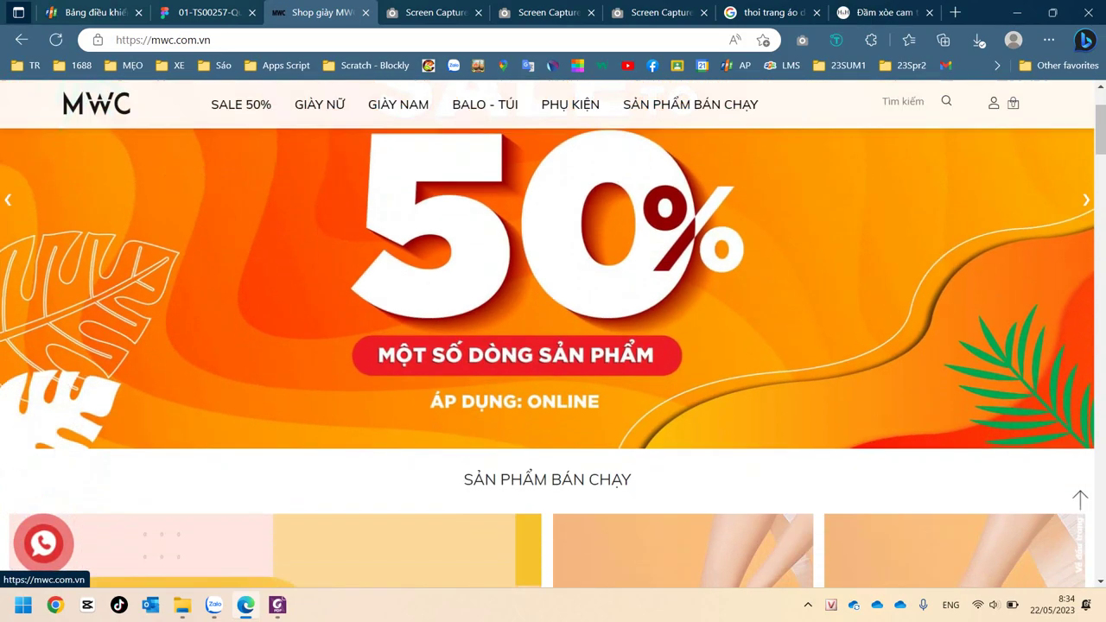
scroll(553, 329, "up", 2)
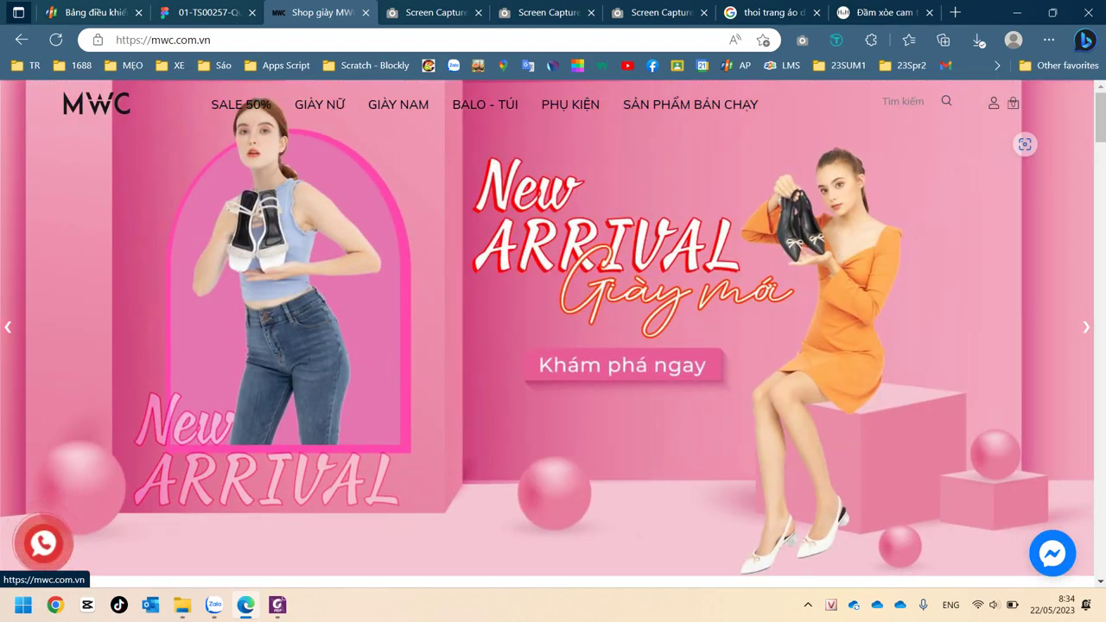
right_click(214, 285)
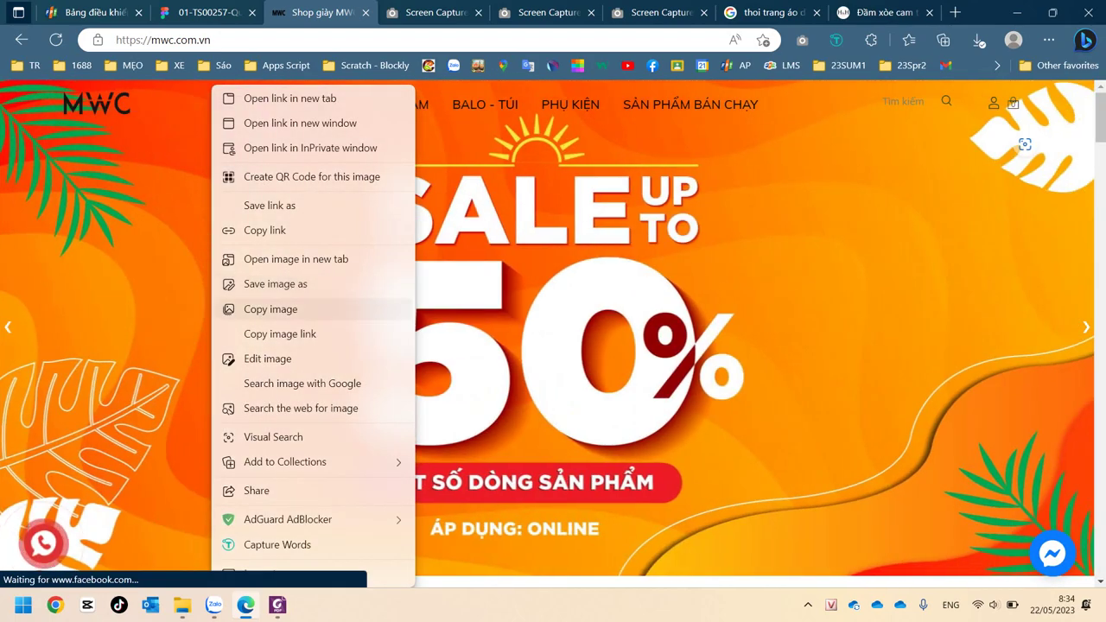
left_click(274, 284)
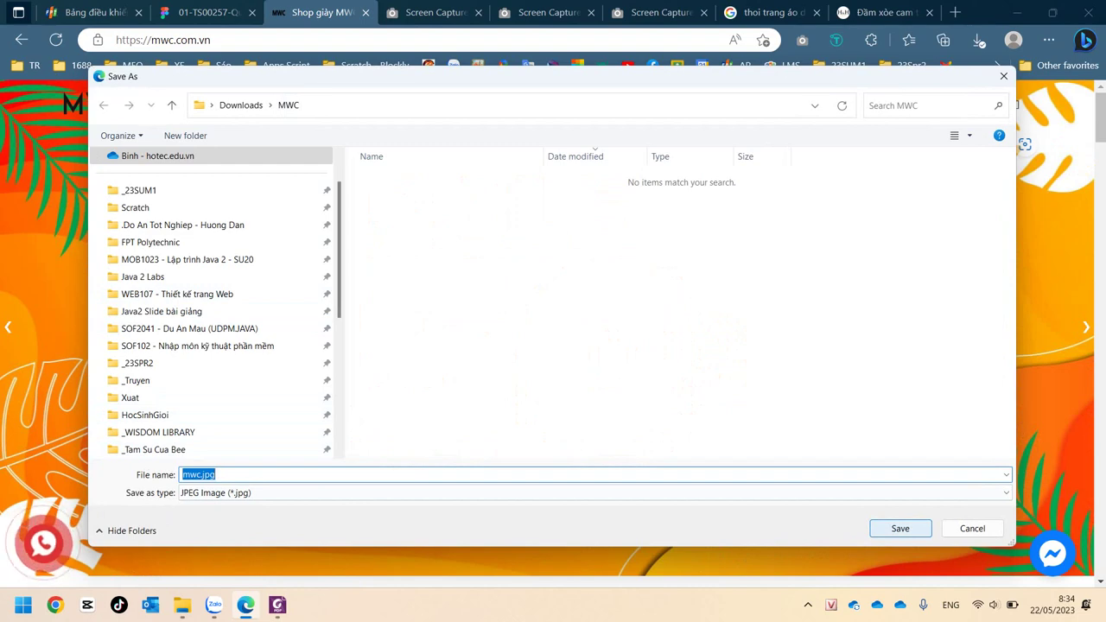
left_click(900, 528)
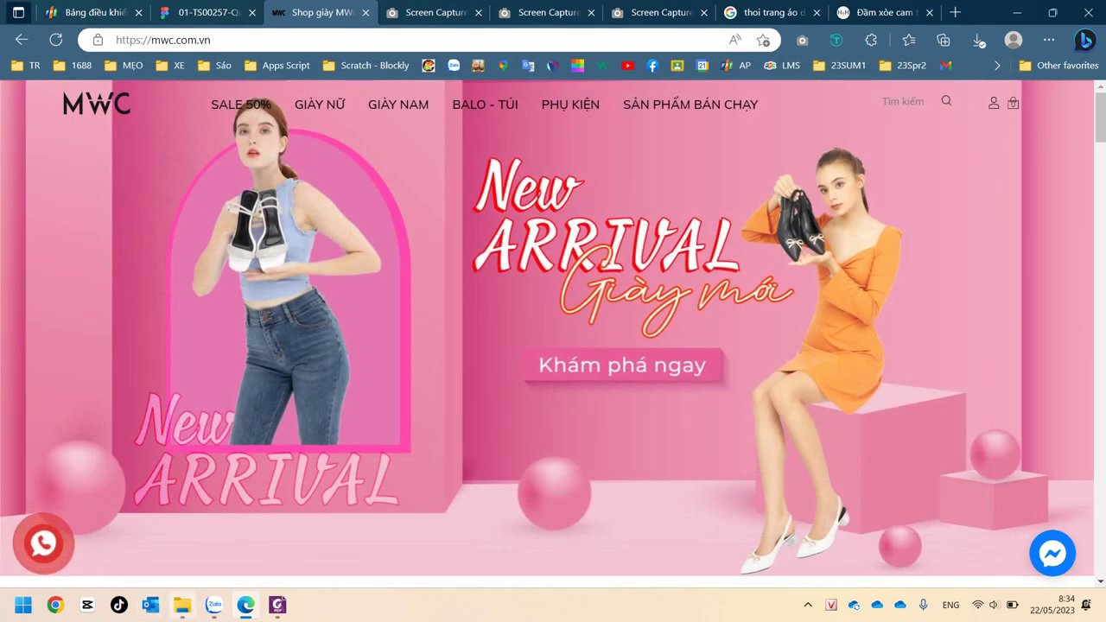
key("alt+Tab")
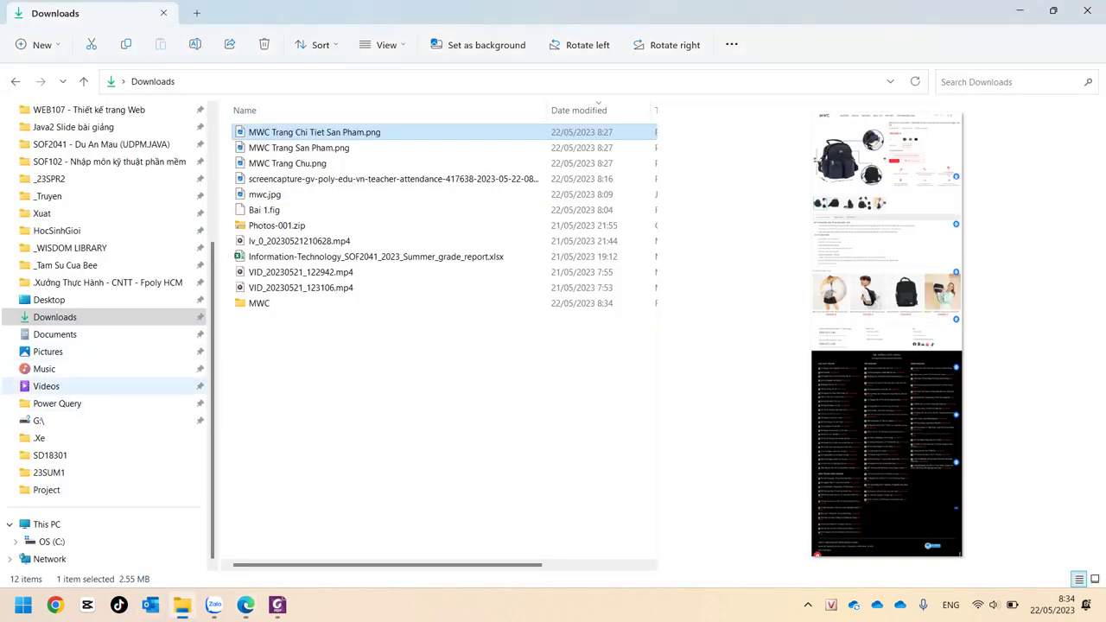
Step: Preview mwc.jpg in the Downloads\MWC folder to verify the banner, then return to Edge
left_click(259, 303)
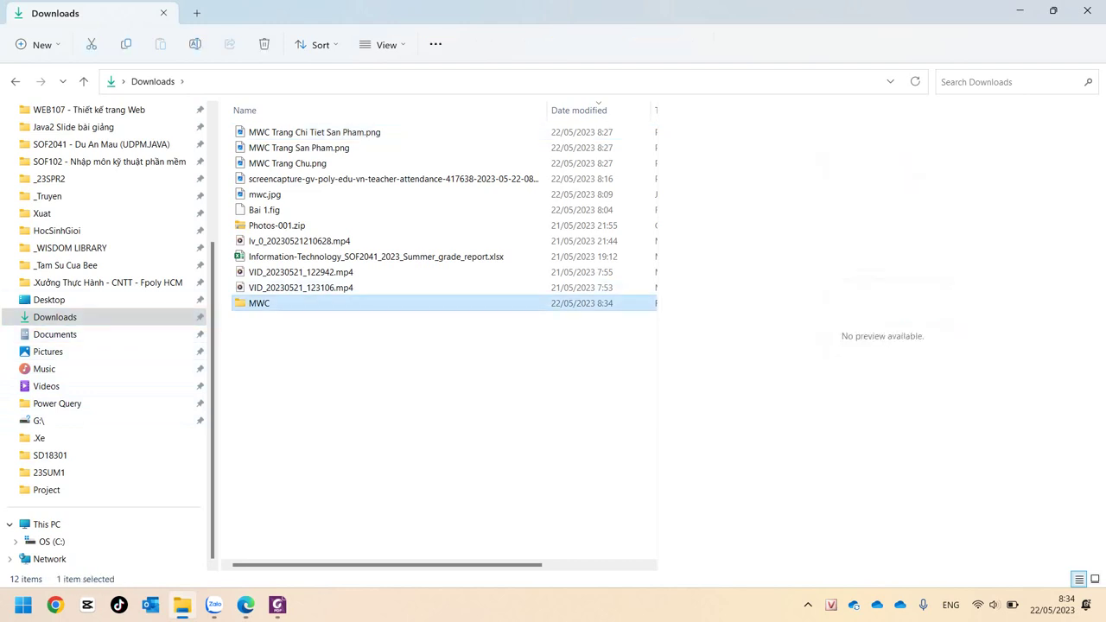
key("Return")
left_click(264, 150)
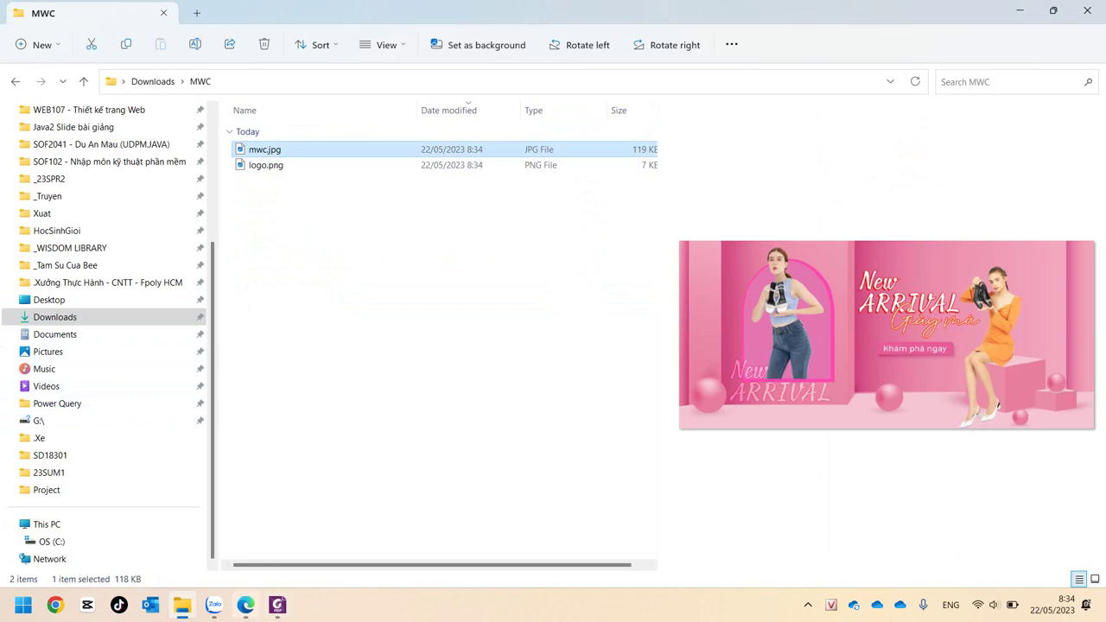
left_click(246, 604)
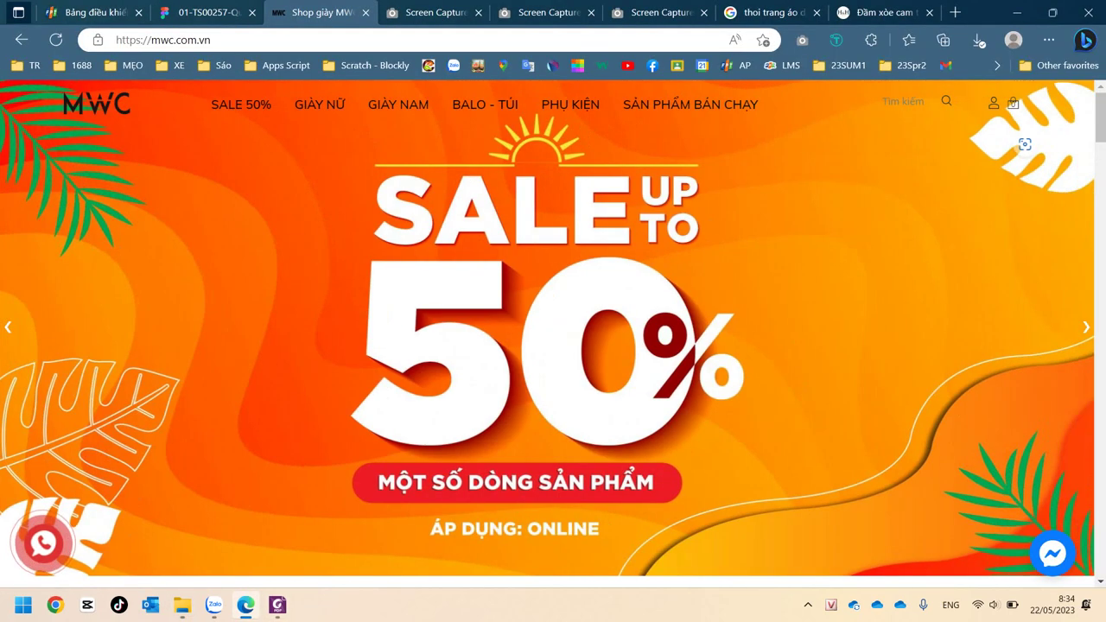
Step: Save the orange SALE 50% banner as mwc (1).jpg in the MWC folder and preview it in File Explorer
right_click(595, 283)
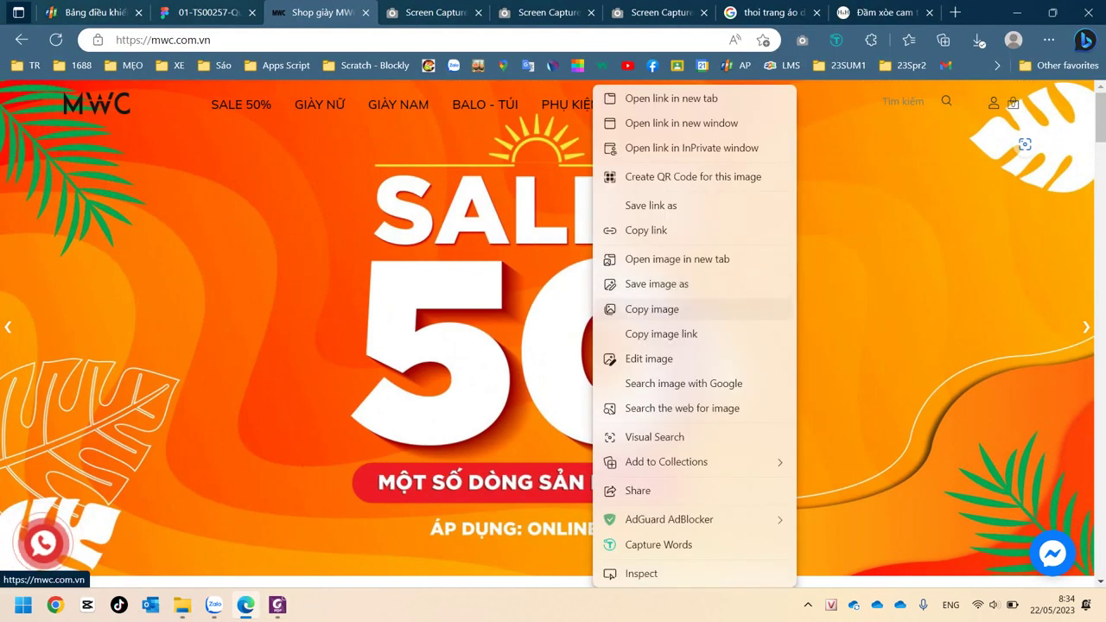
left_click(656, 283)
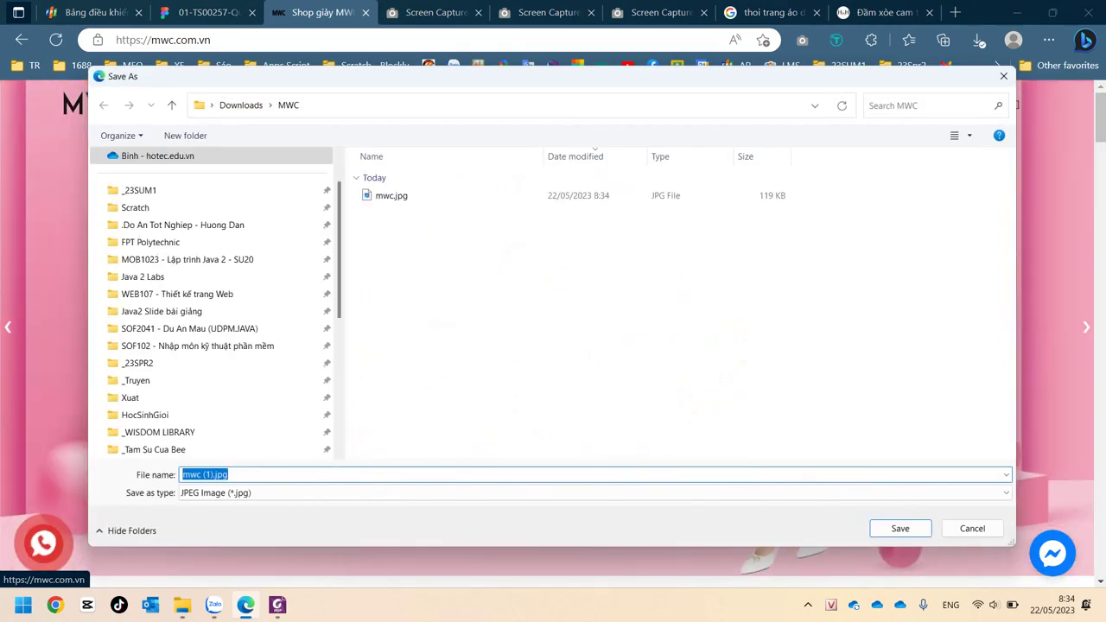
left_click(899, 527)
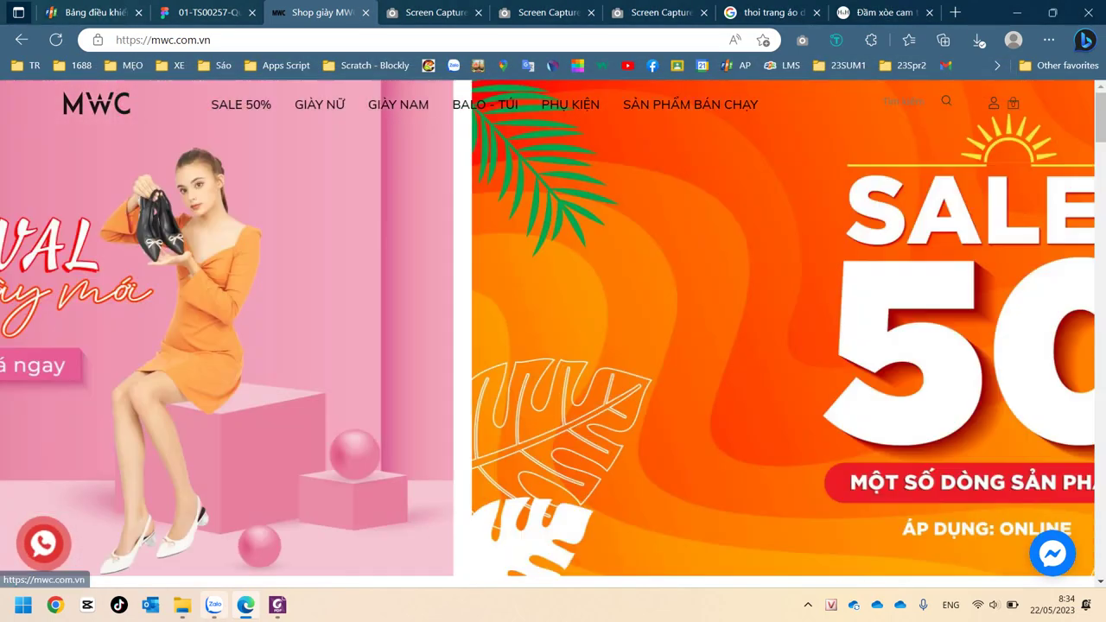
left_click(181, 605)
key("Down")
key("Down")
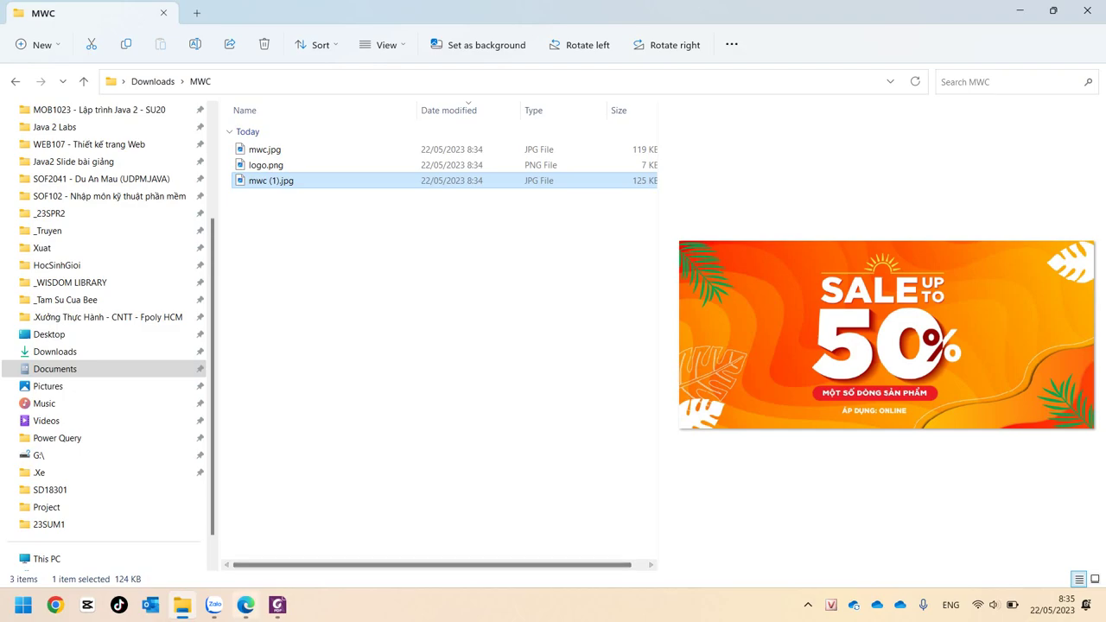
Step: Switch back to the mwc.com.vn shop page in Edge
key("alt+Tab")
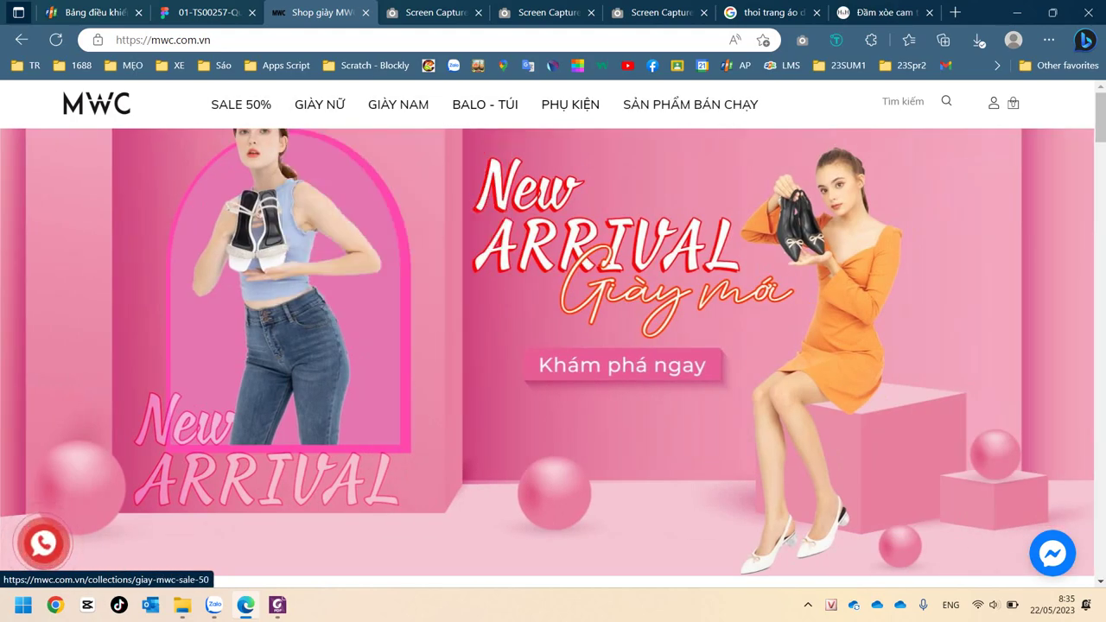
Step: Look over the shop's top menu items, then switch to the Figma design tab
mouse_move(484, 105)
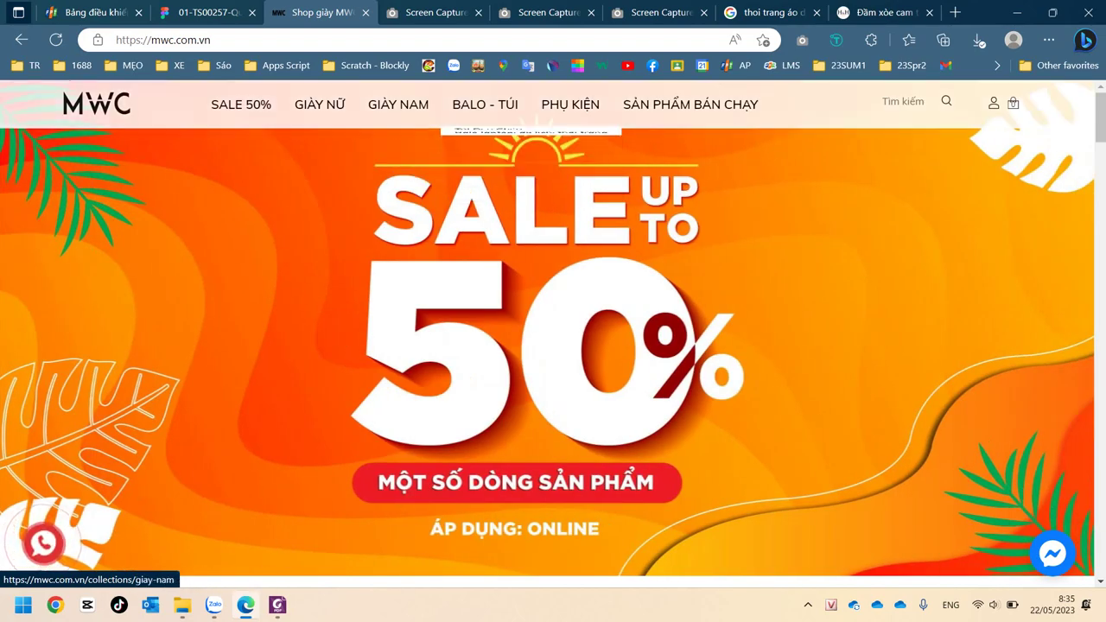
mouse_move(398, 104)
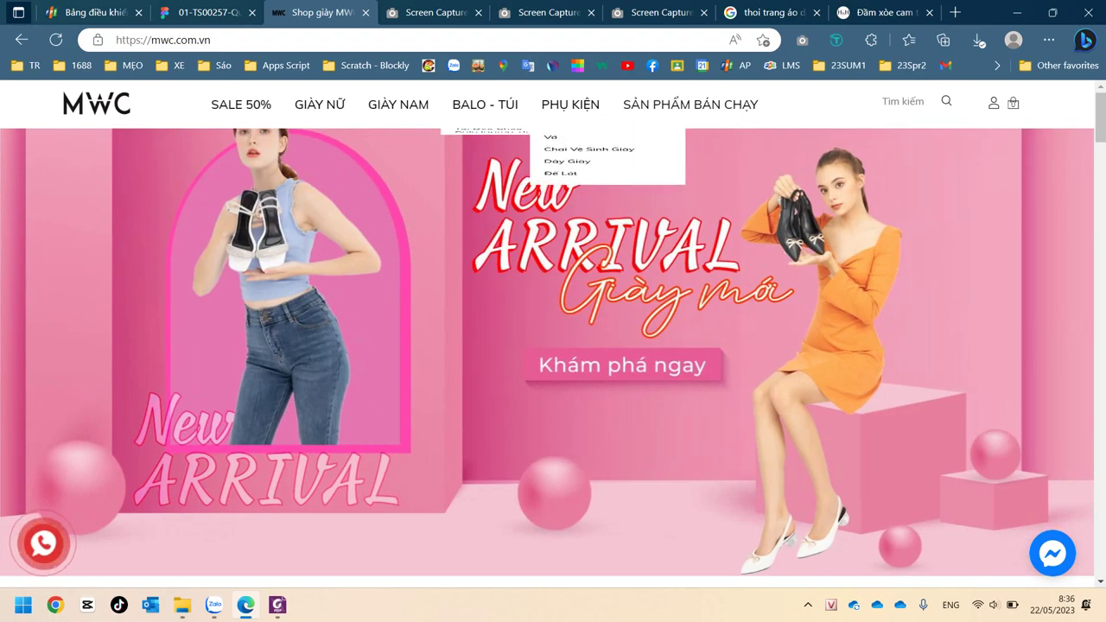
mouse_move(320, 103)
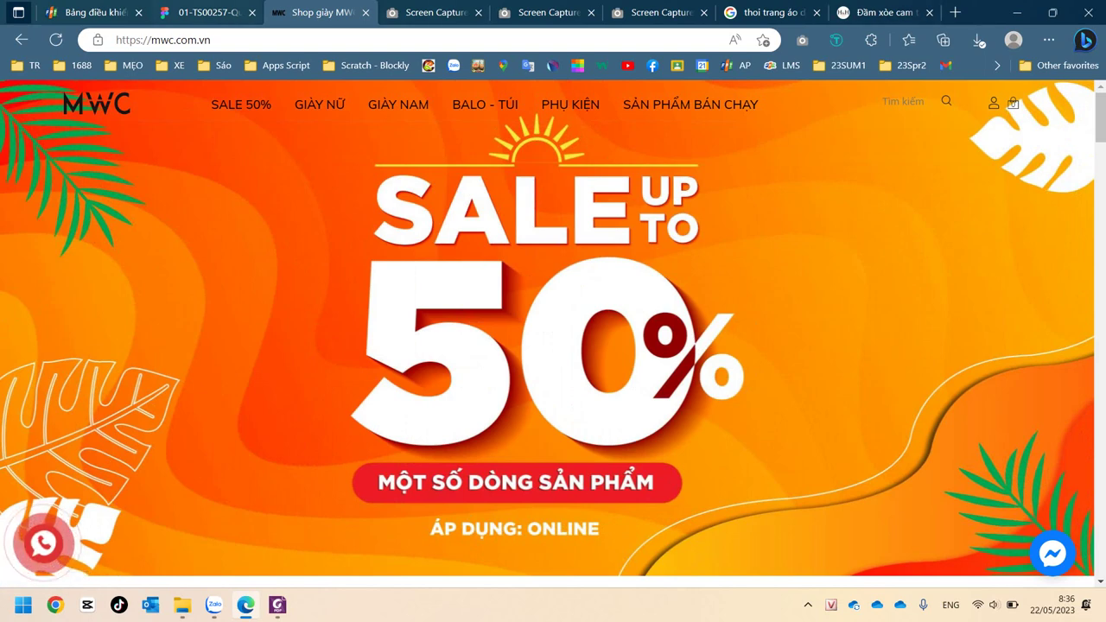
key("ctrl+shift+Tab")
Step: Select the Trang Chu frame and activate the Frame tool to show the Desktop size presets
left_click(369, 311)
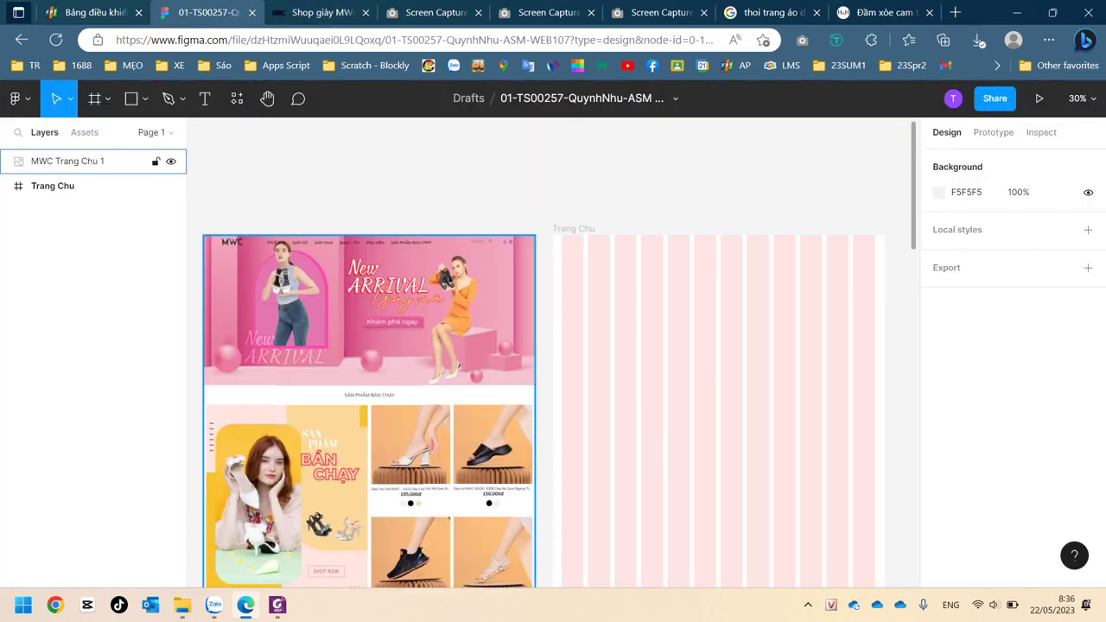
left_click(717, 388)
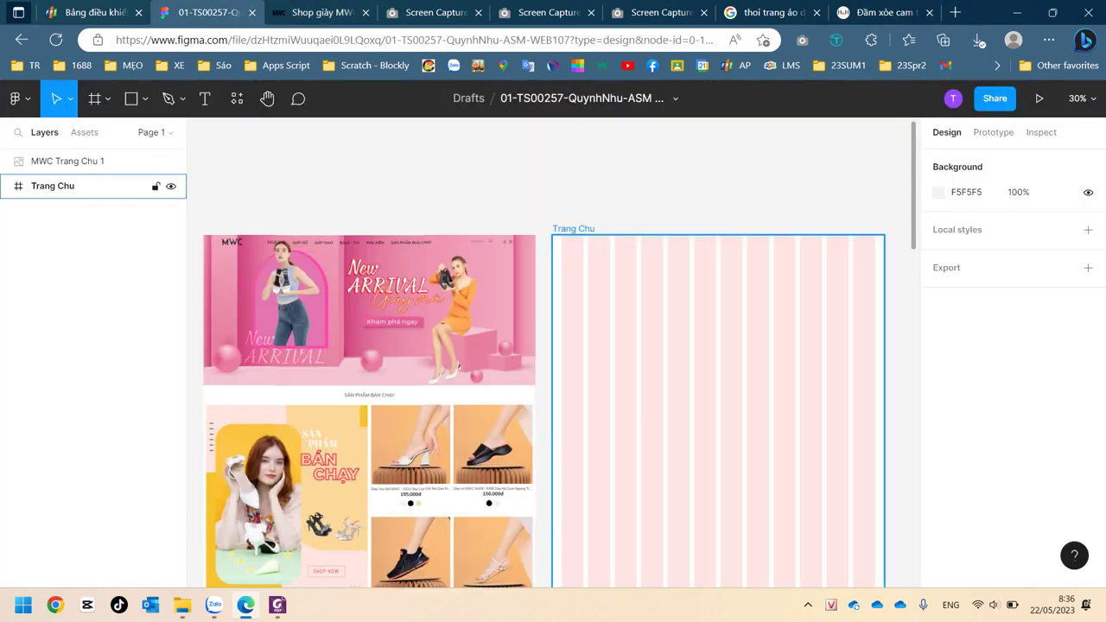
key("Escape")
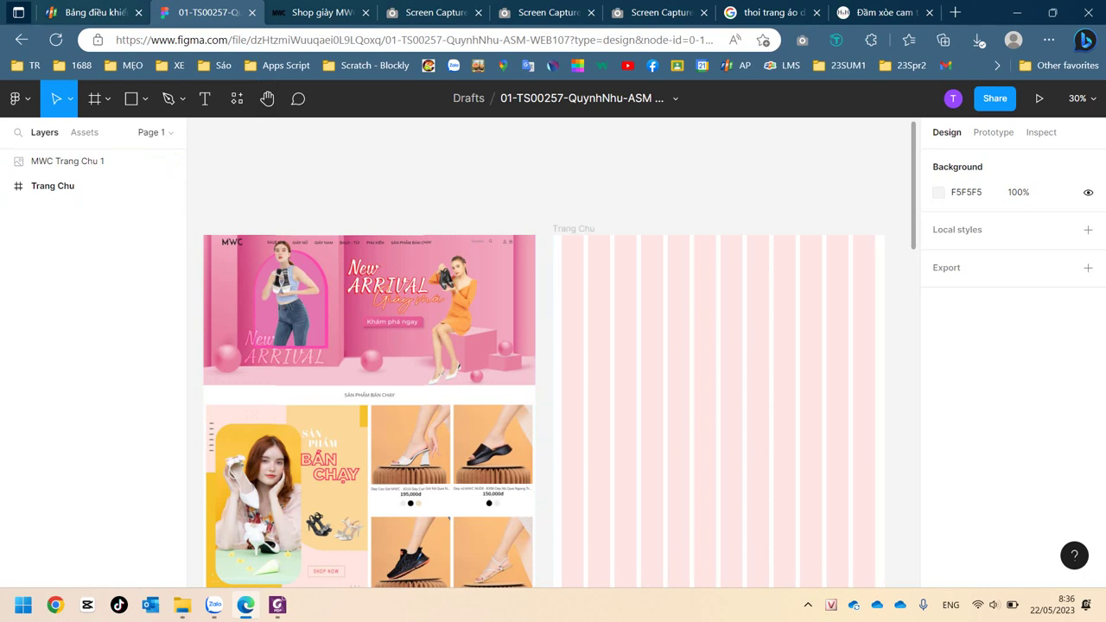
left_click(53, 185)
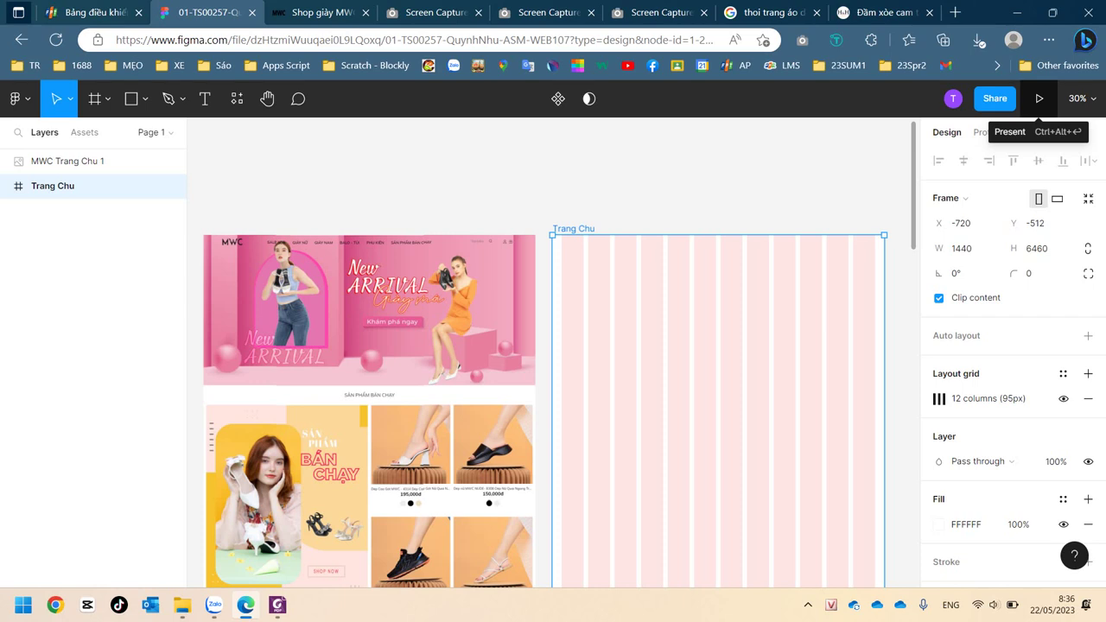
key("Escape")
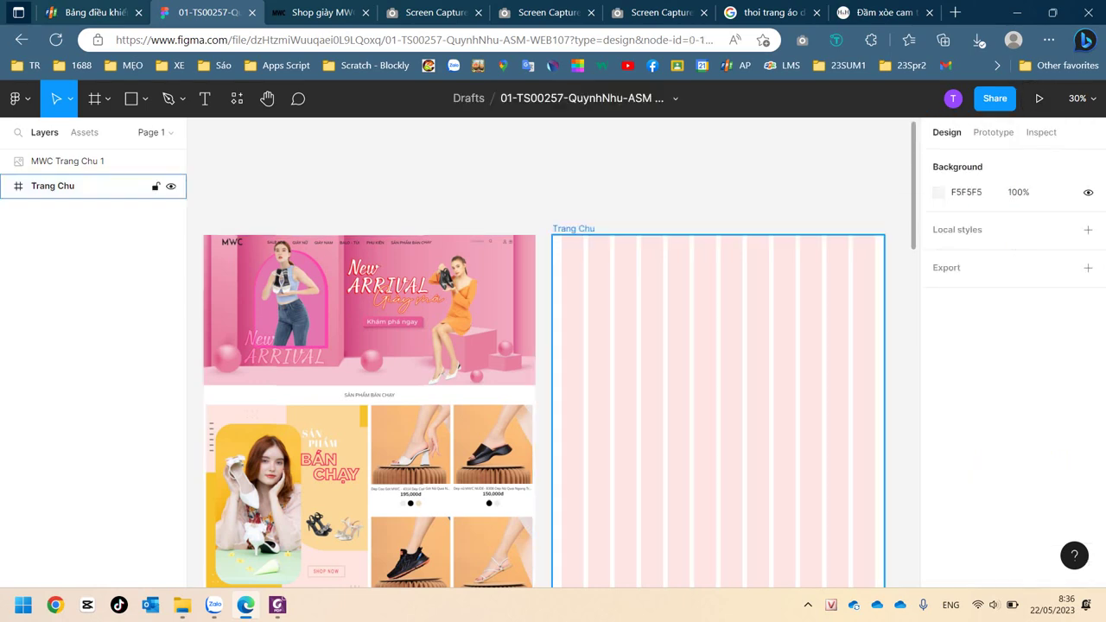
left_click(52, 186)
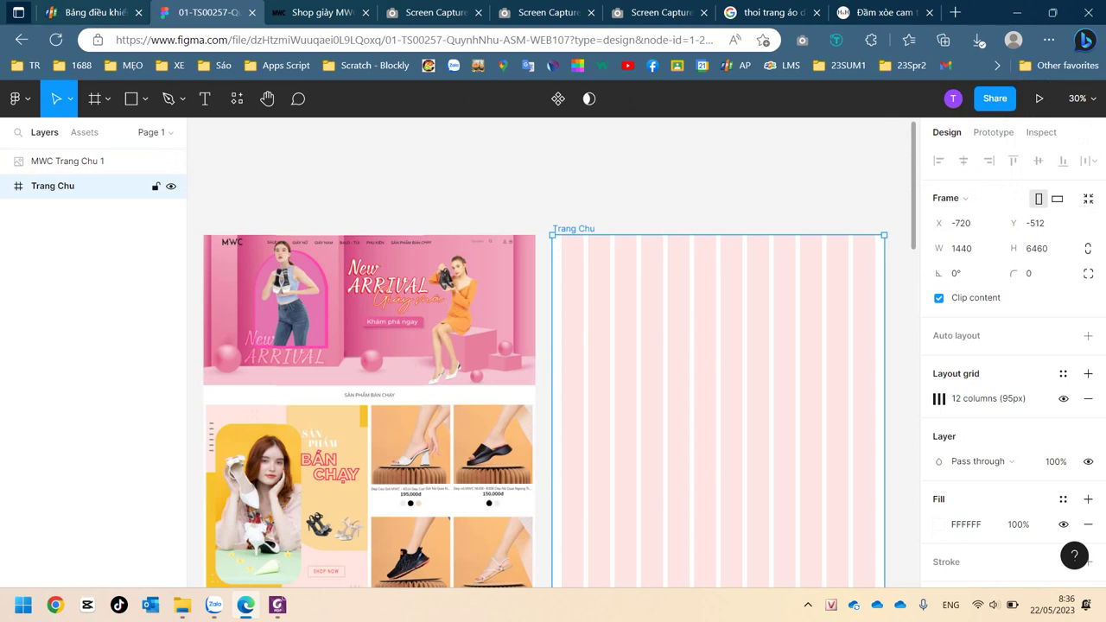
key("f")
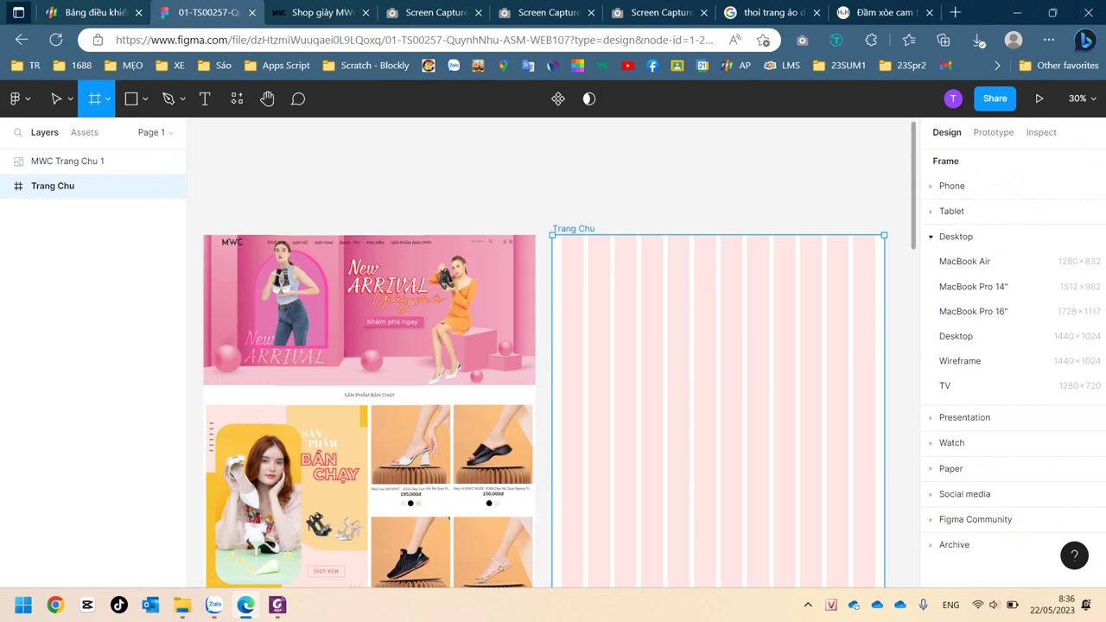
Step: Draw a 1360×647 frame across the top of Trang Chu at X 40
left_click_drag(552, 234, 874, 384)
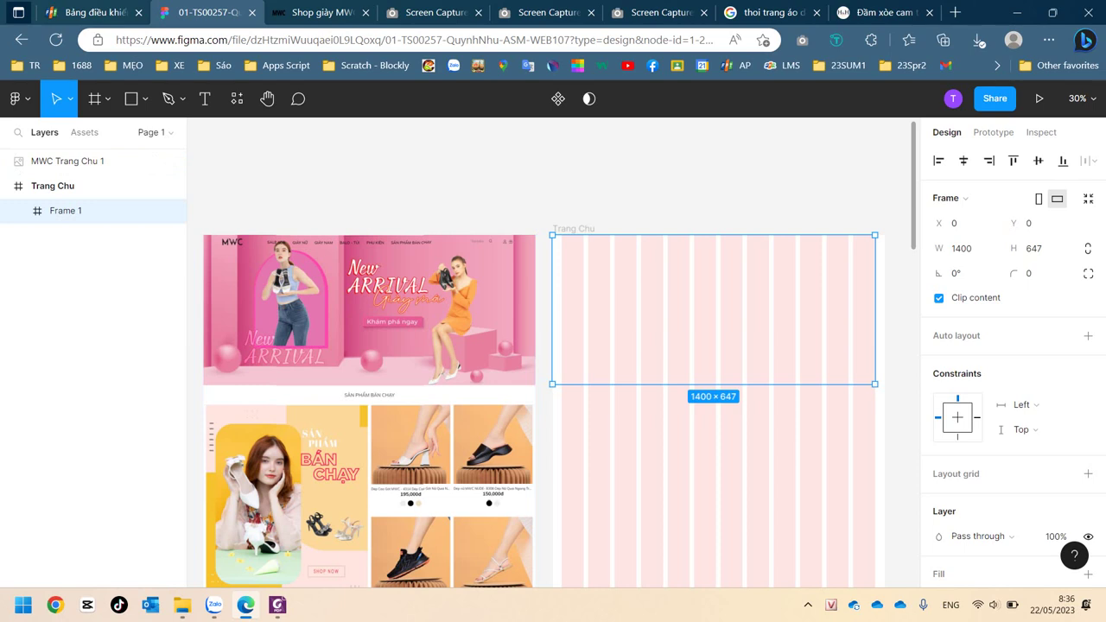
left_click_drag(552, 308, 493, 308)
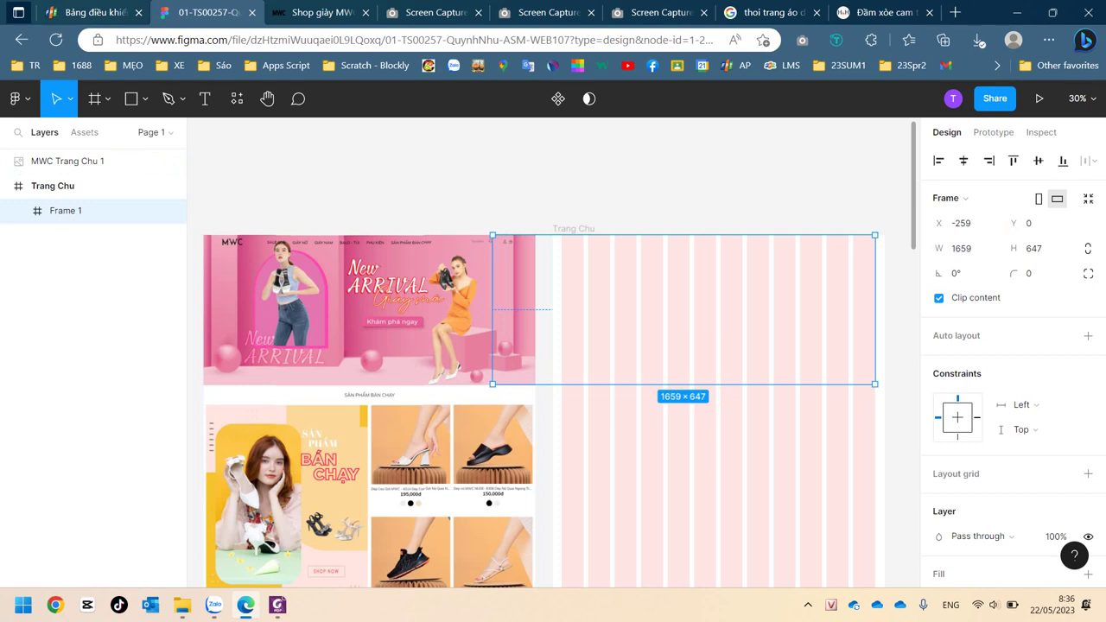
left_click_drag(492, 309, 562, 309)
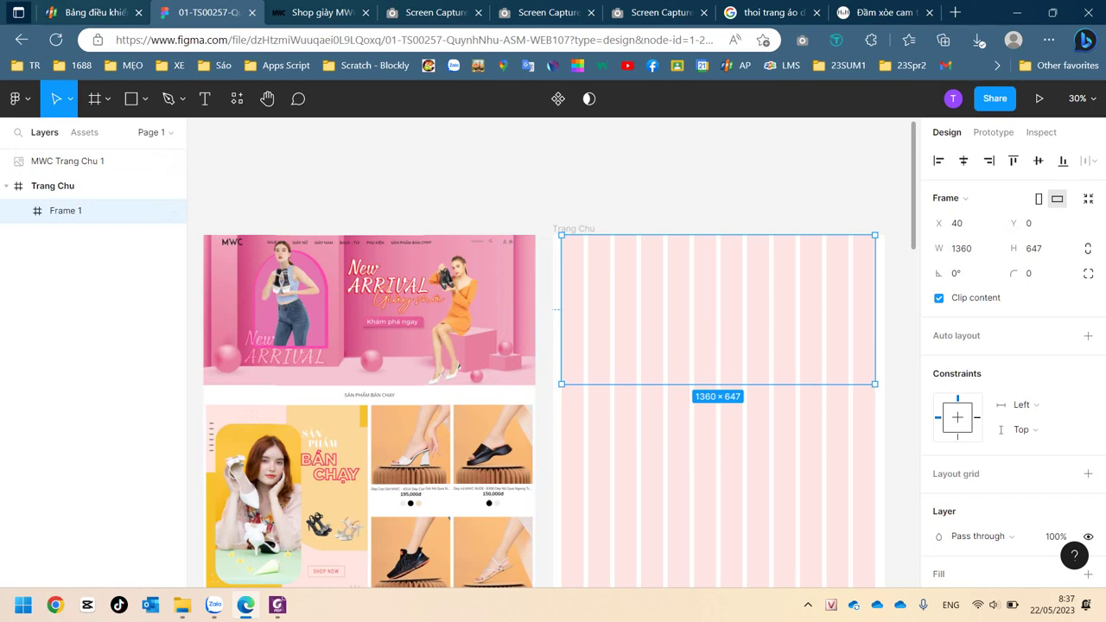
left_click(53, 186)
left_click(66, 210)
left_click(53, 186)
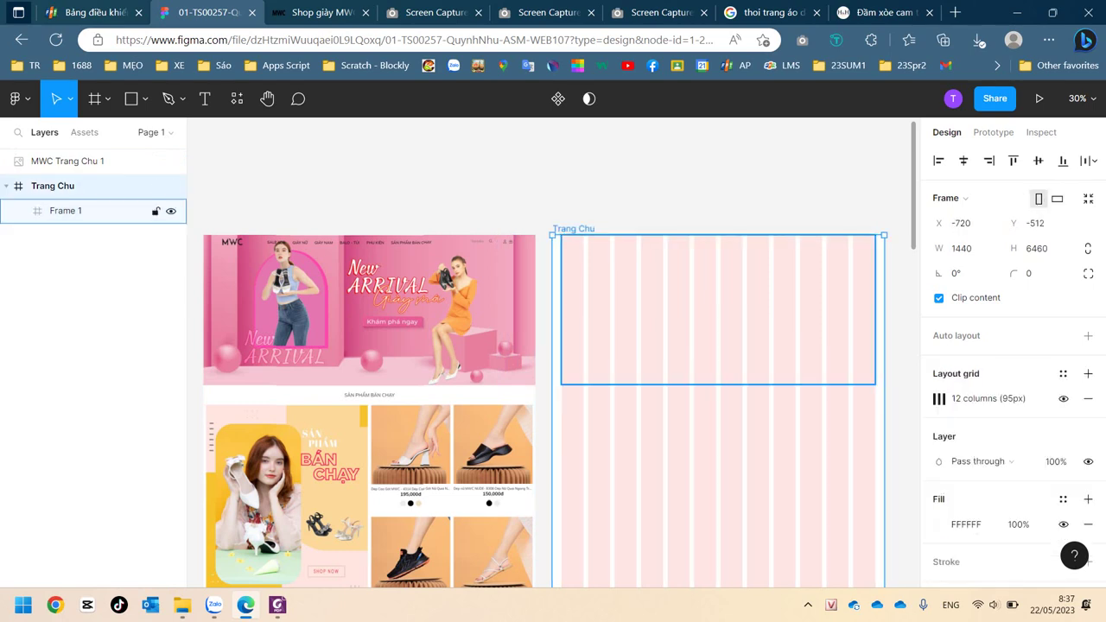
Step: Rename the new Frame 1 to 'Banner QC'
left_click(64, 211)
right_click(64, 211)
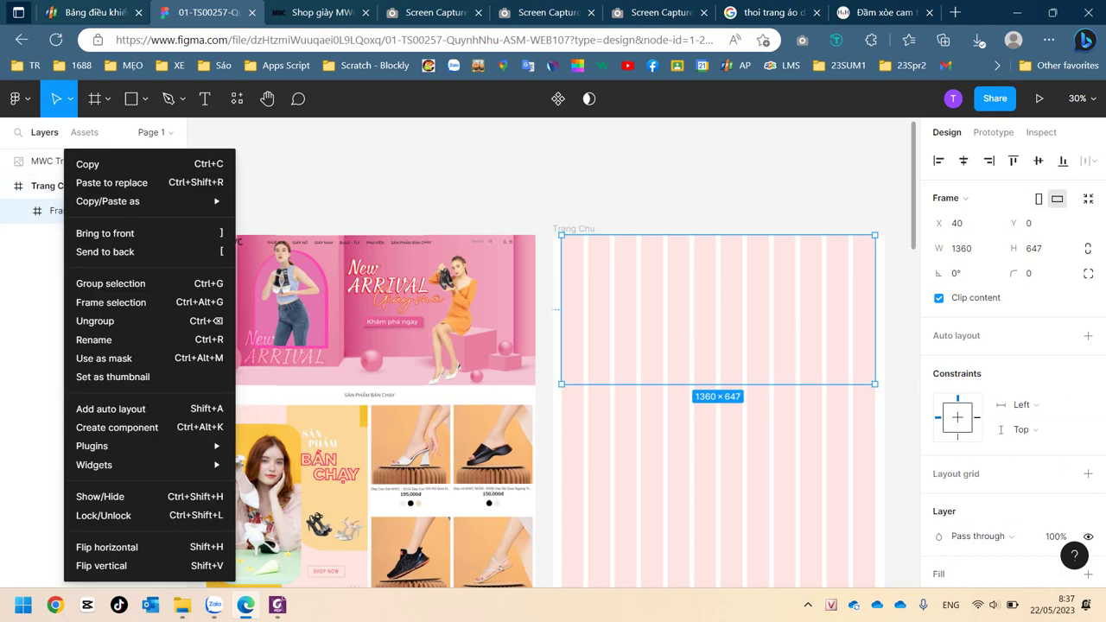
left_click(93, 340)
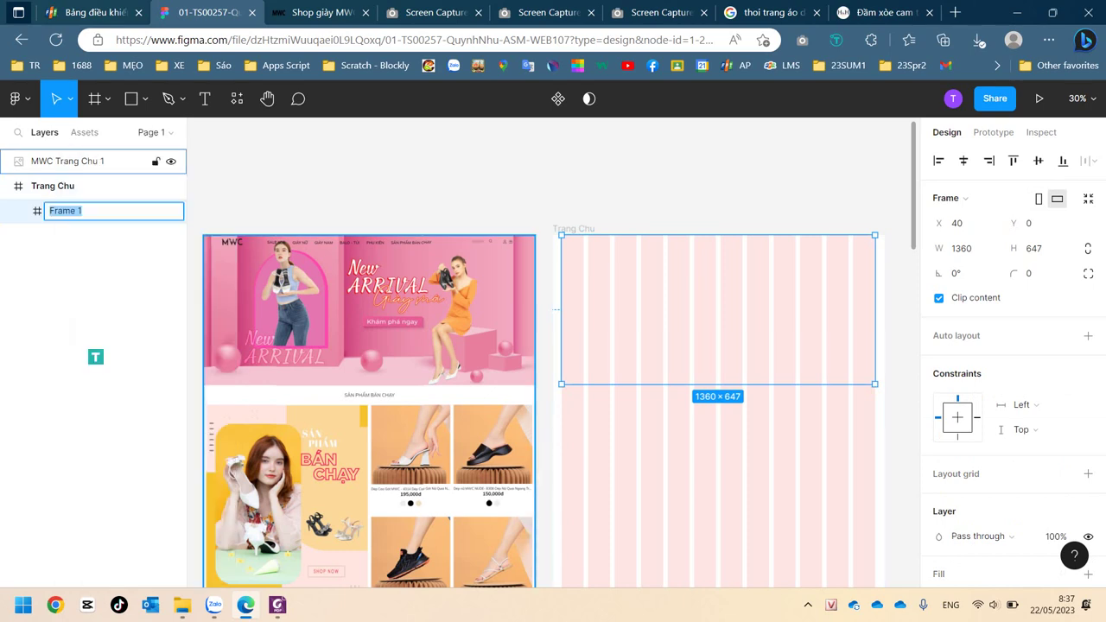
type("Banner QC")
key("Return")
left_click(71, 210)
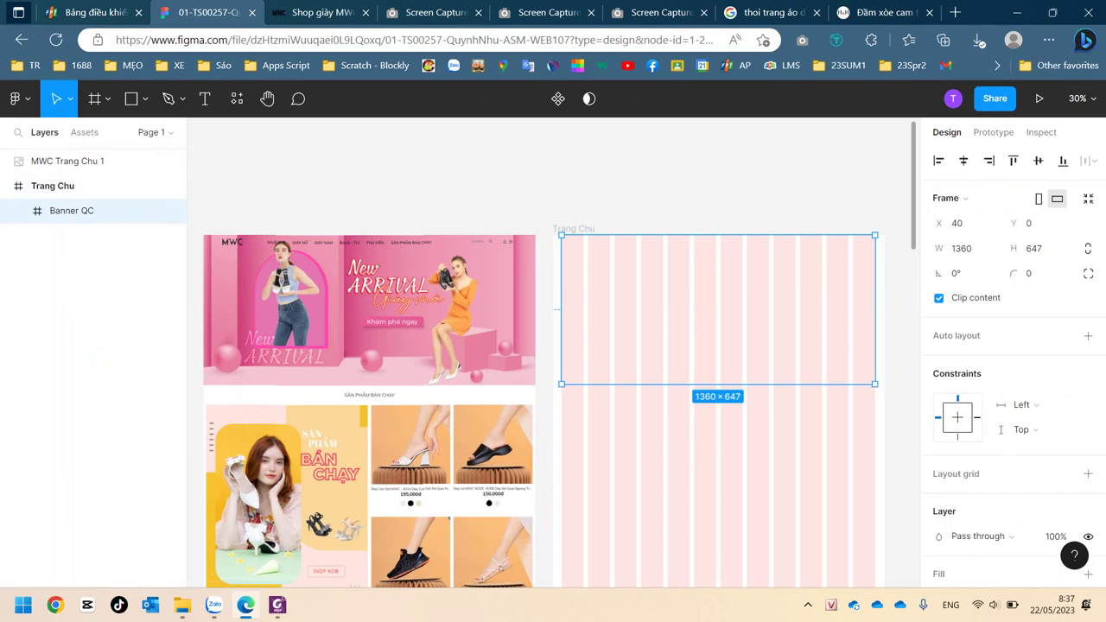
Step: Place the pink New Arrival image Downloads/MWC/mwc.jpg into the Banner QC frame
left_click(144, 98)
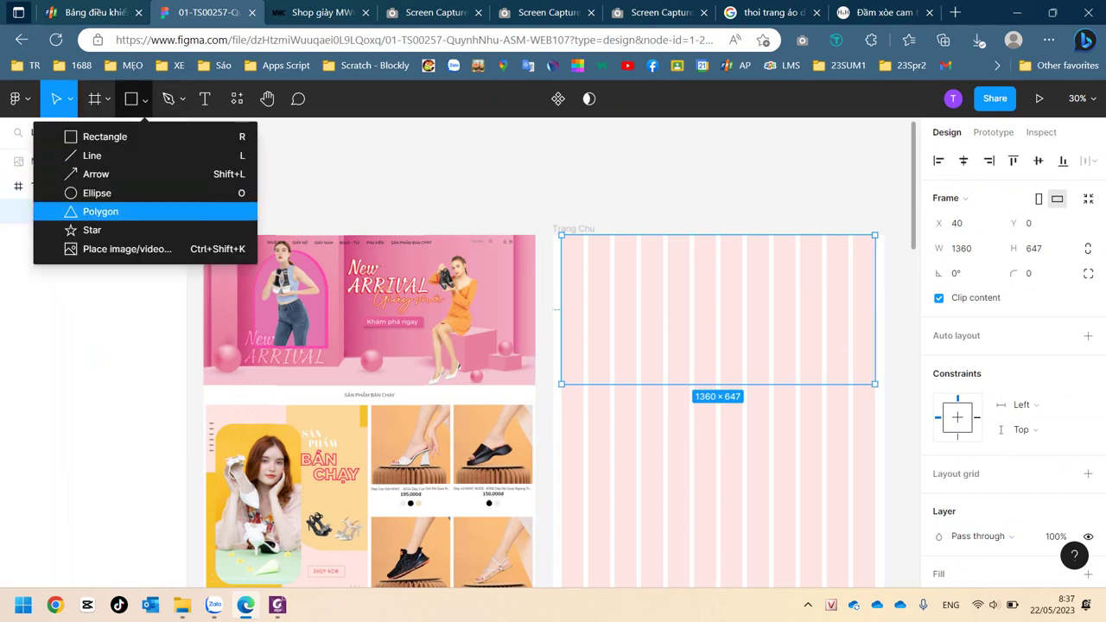
left_click(60, 248)
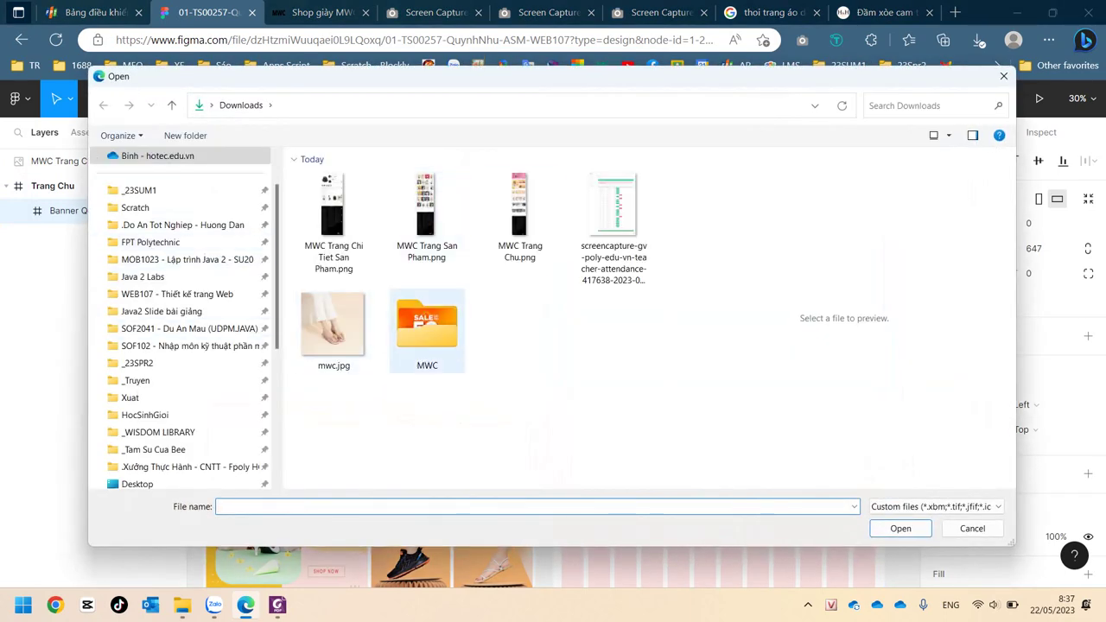
double_click(427, 326)
left_click(335, 196)
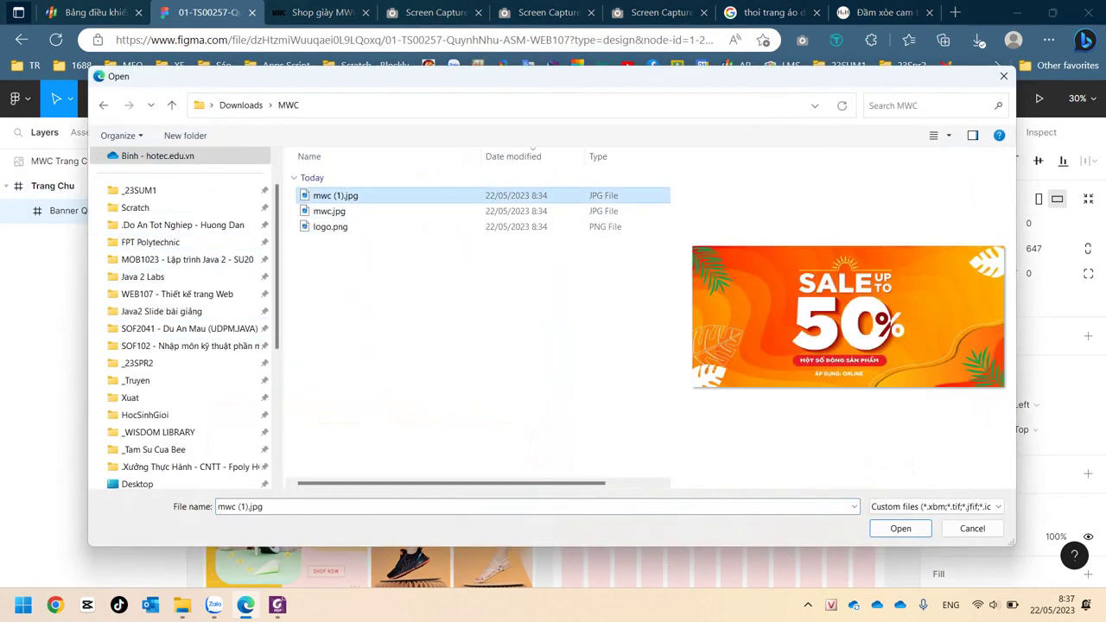
left_click(330, 226)
left_click(329, 211)
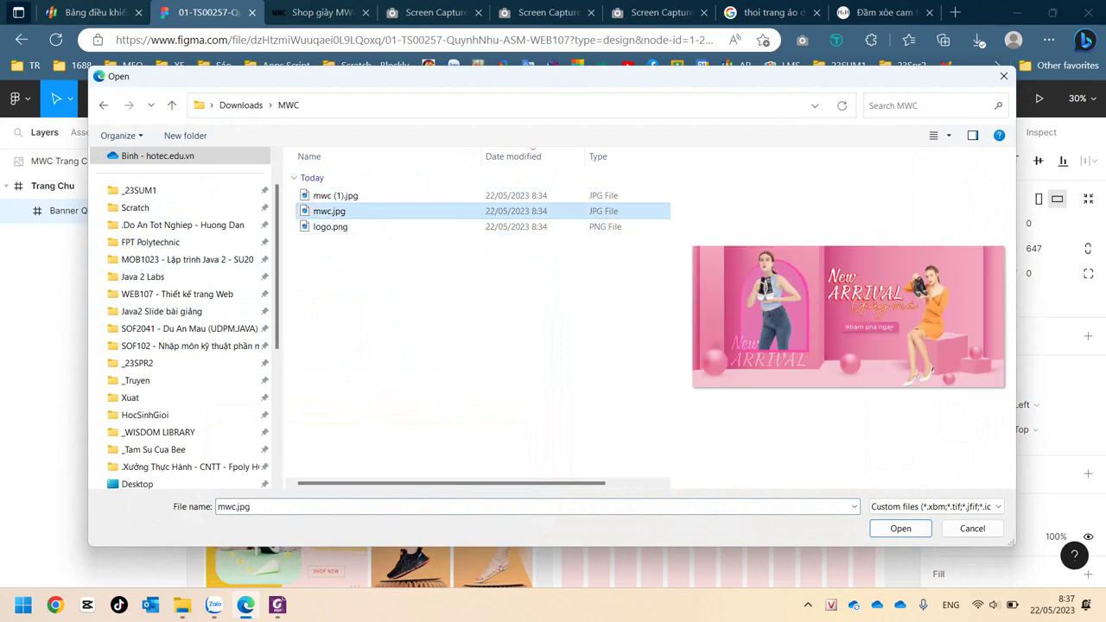
left_click(900, 528)
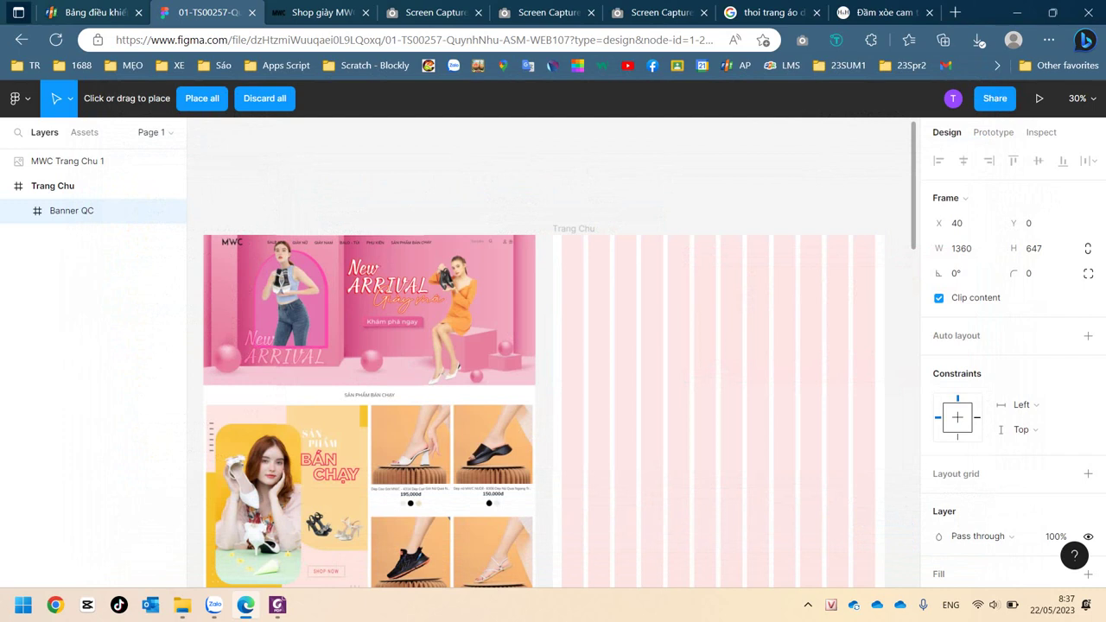
left_click(379, 193)
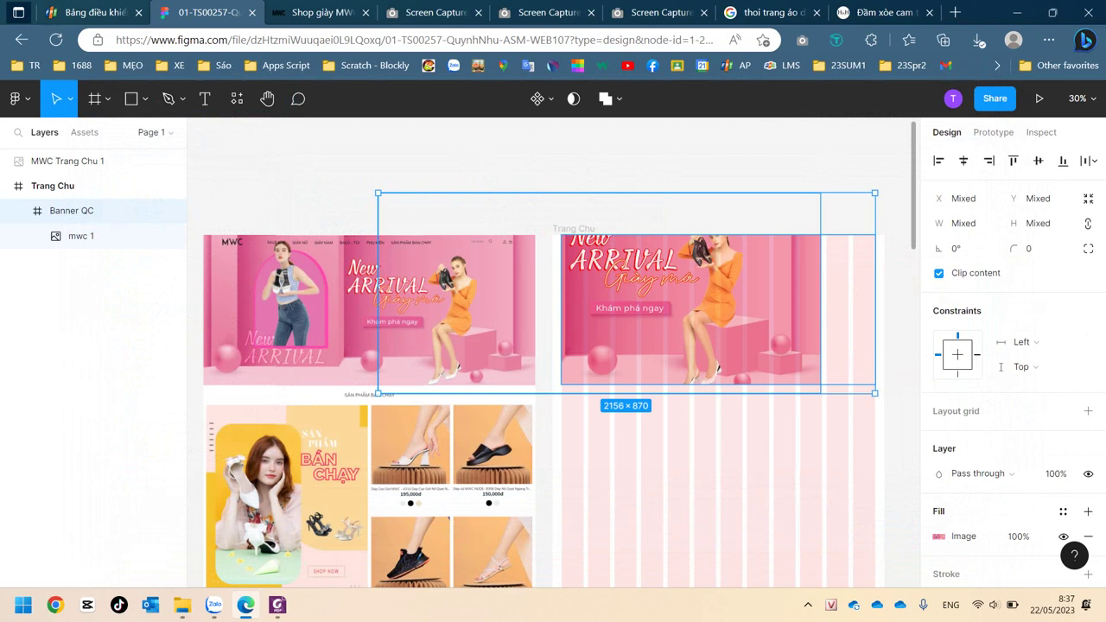
Step: Compare the Banner QC frame and the mwc 1 image layer, then select mwc 1
left_click(87, 211)
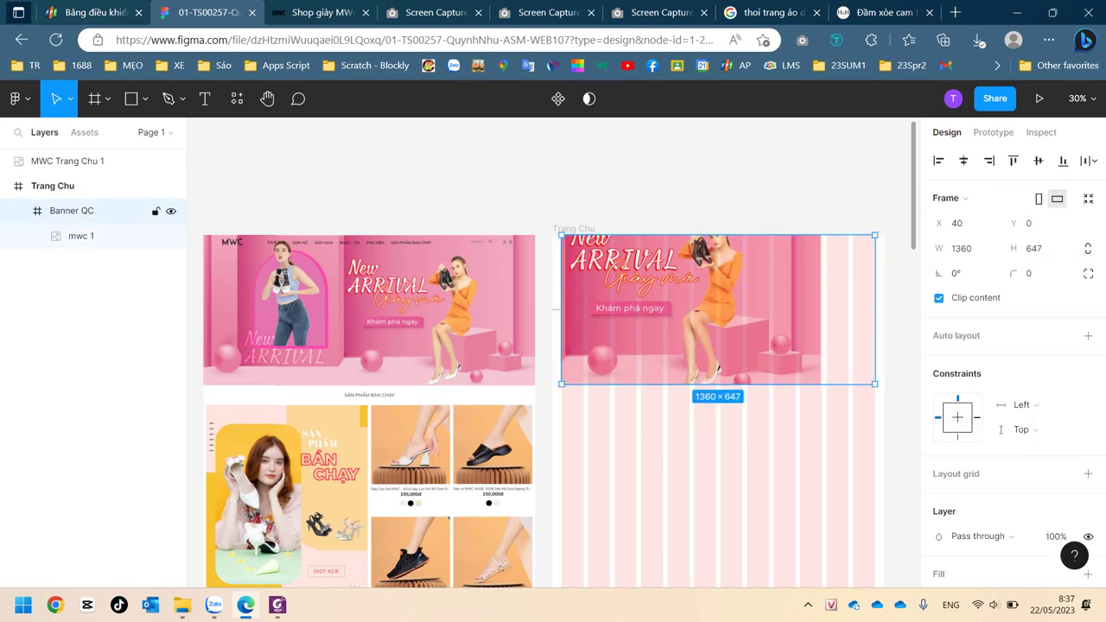
key("Escape")
left_click(81, 236)
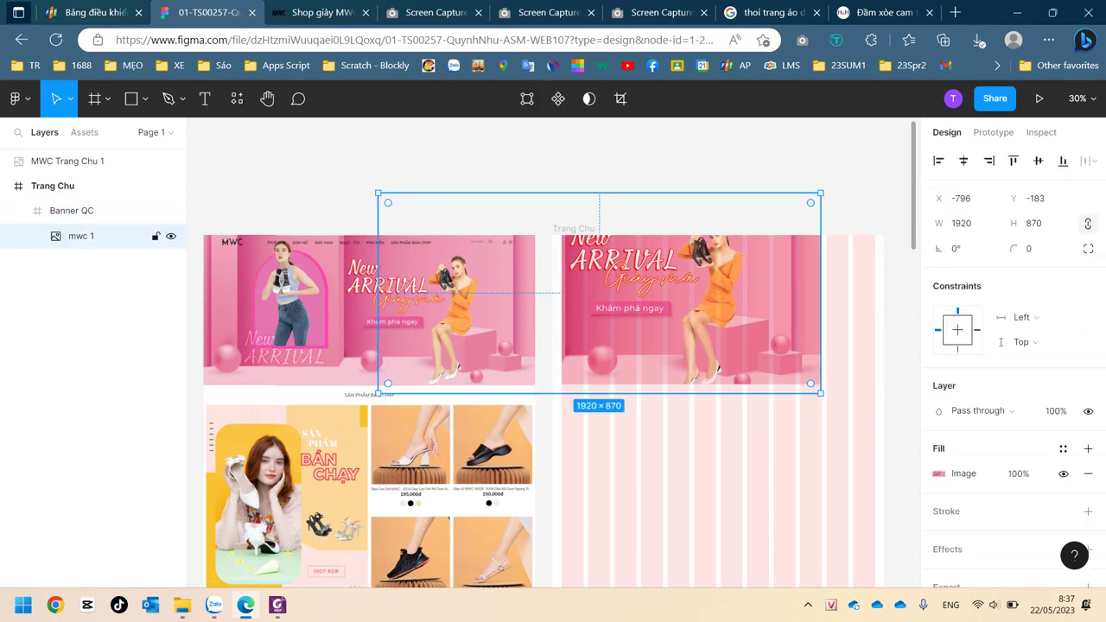
key("Escape")
left_click(71, 210)
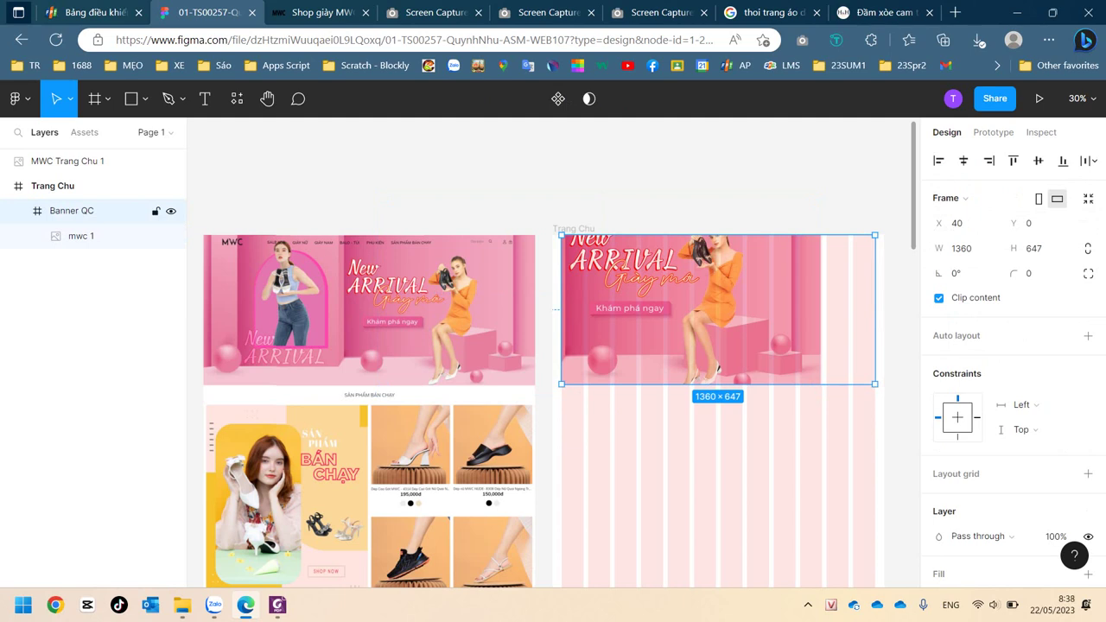
key("Escape")
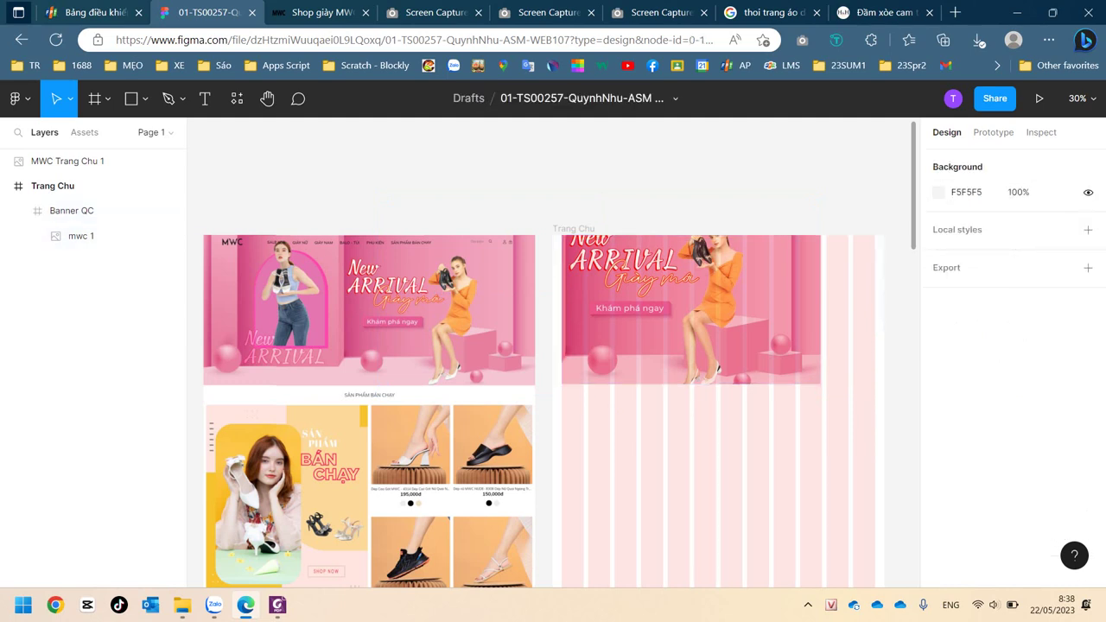
left_click(86, 236)
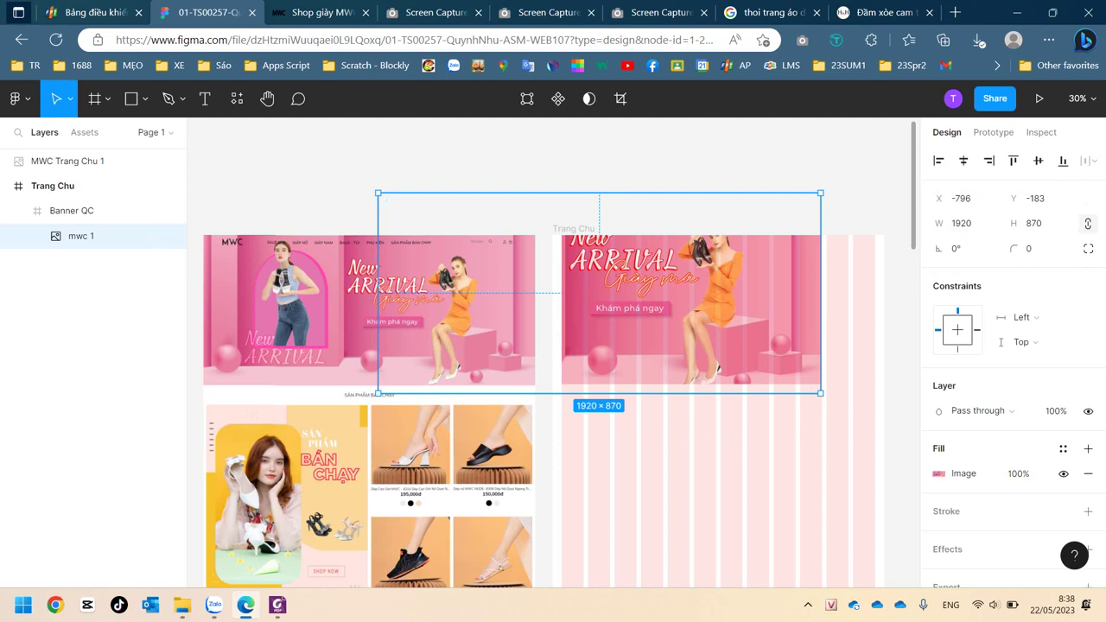
Step: Resize the mwc 1 image by its corners to fill Banner QC at 1360×647
left_click_drag(378, 192, 562, 235)
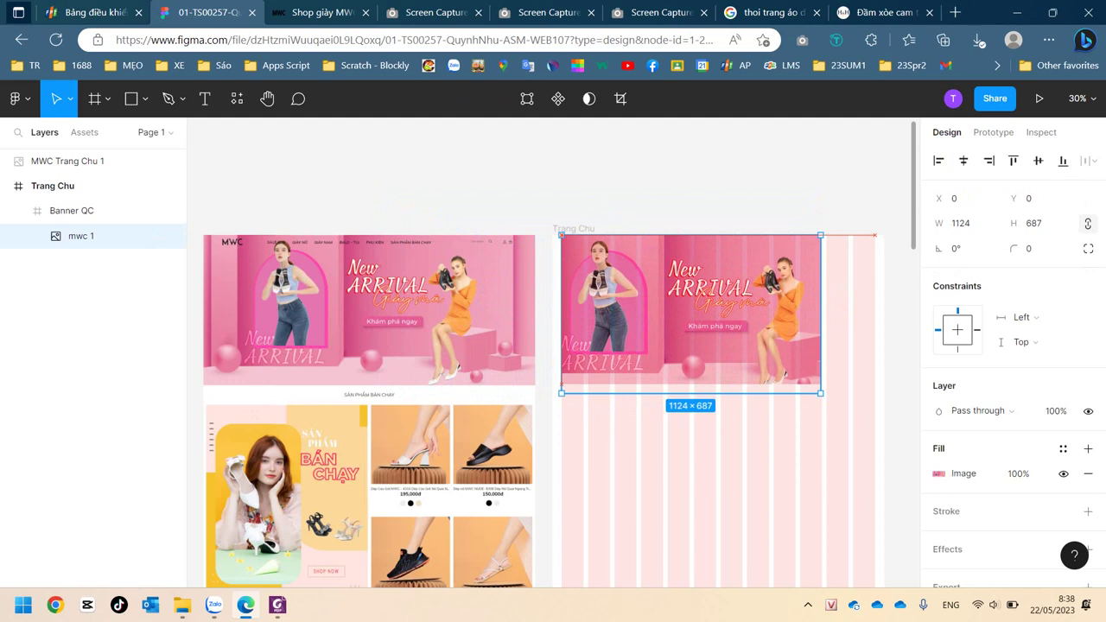
left_click_drag(820, 393, 876, 385)
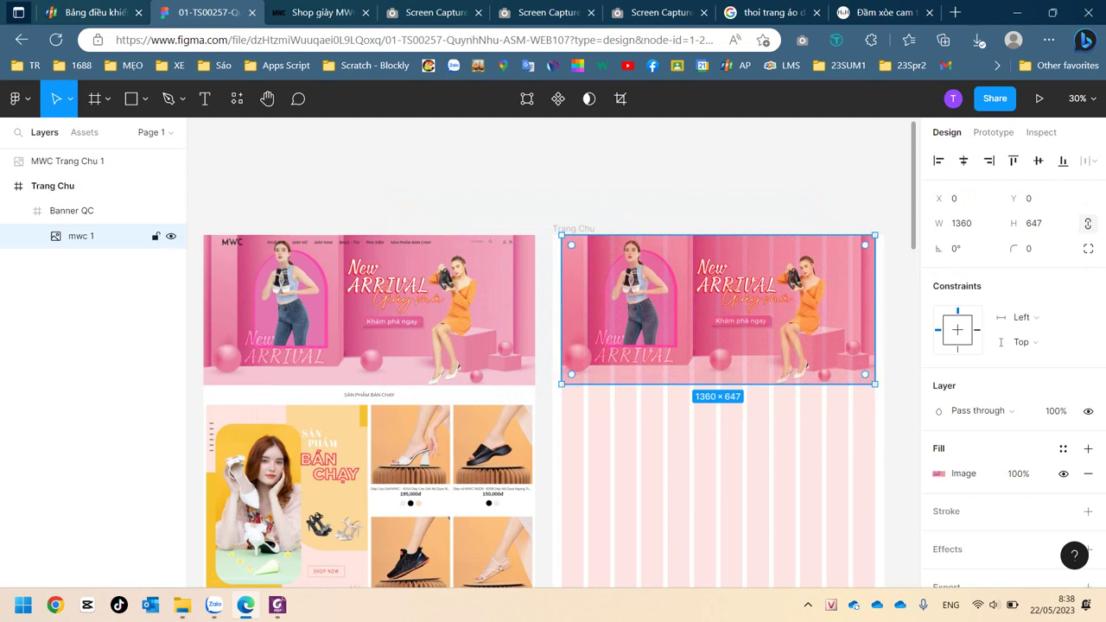
key("Escape")
left_click(103, 211)
key("Escape")
left_click(104, 211)
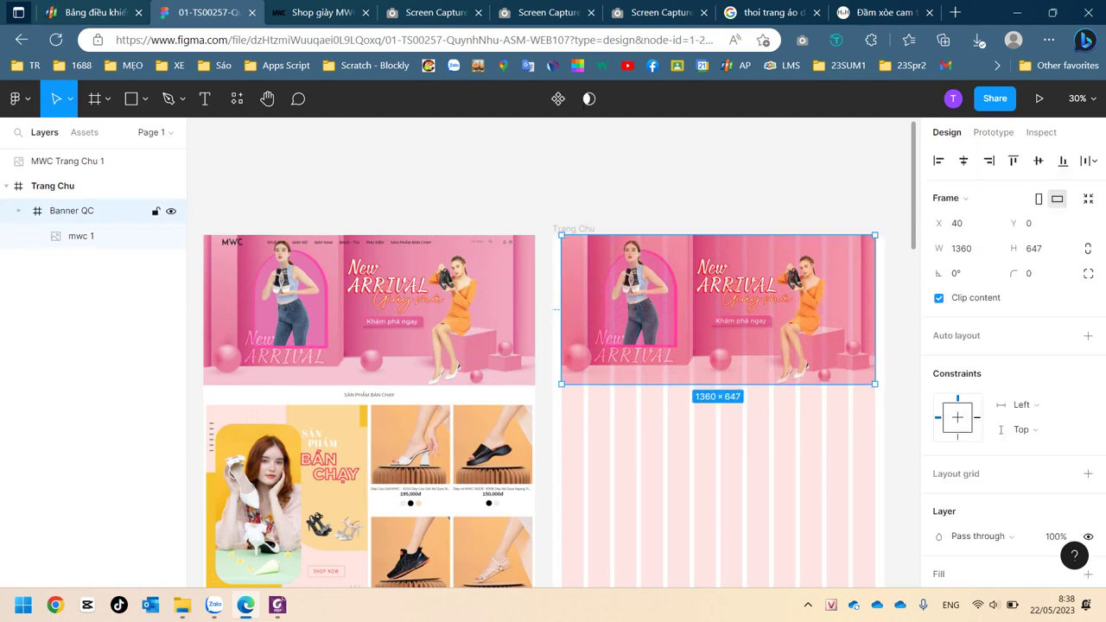
left_click(103, 236)
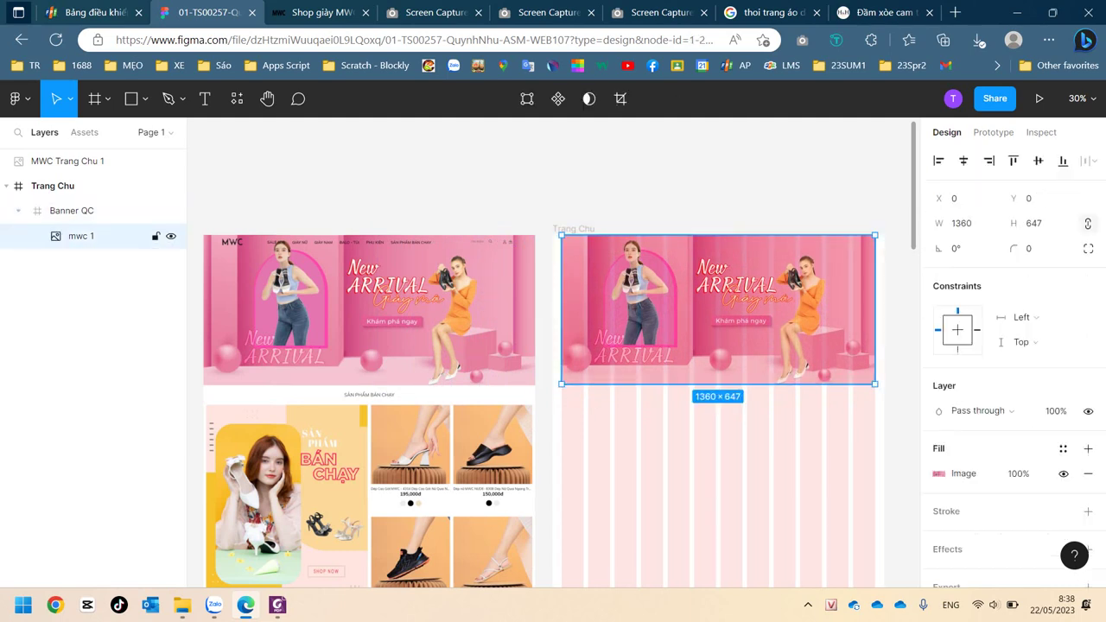
left_click(104, 211)
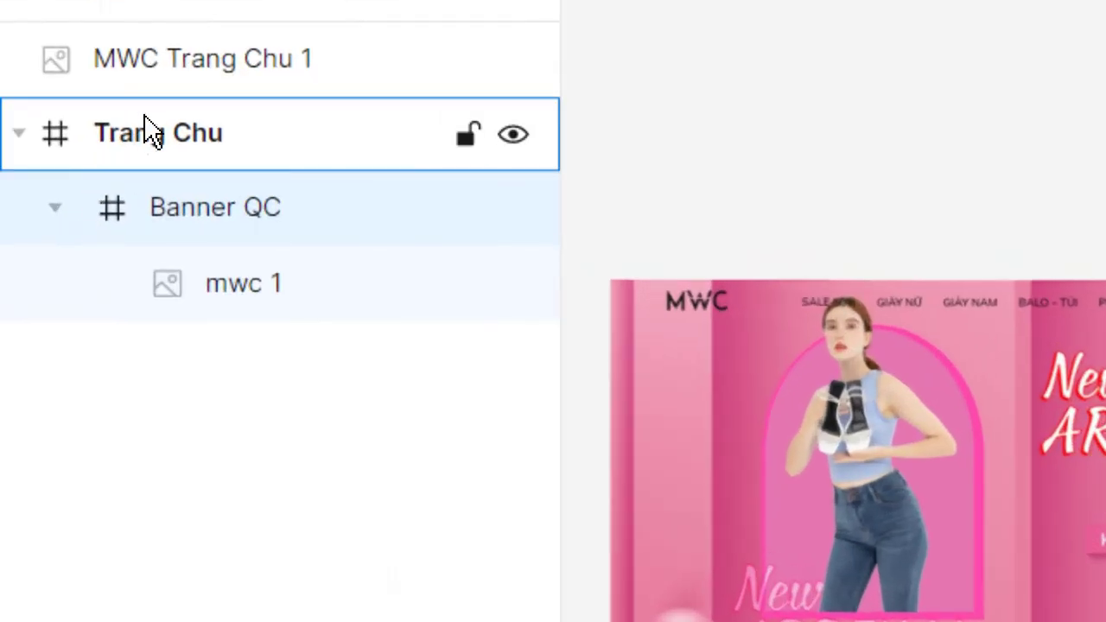
left_click(49, 184)
left_click(155, 205)
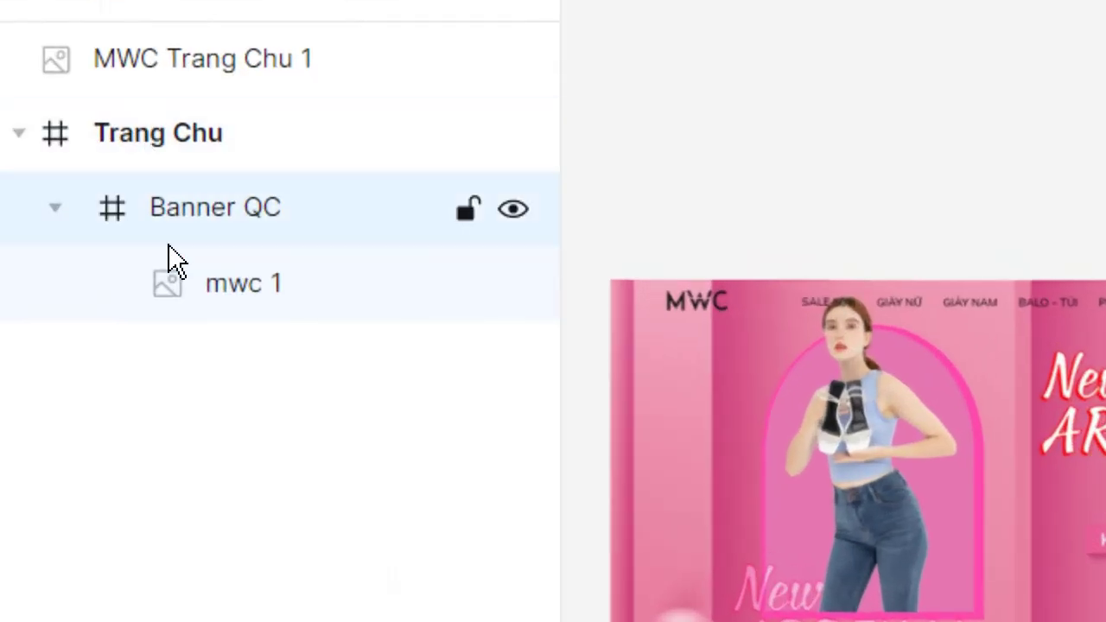
left_click(203, 309)
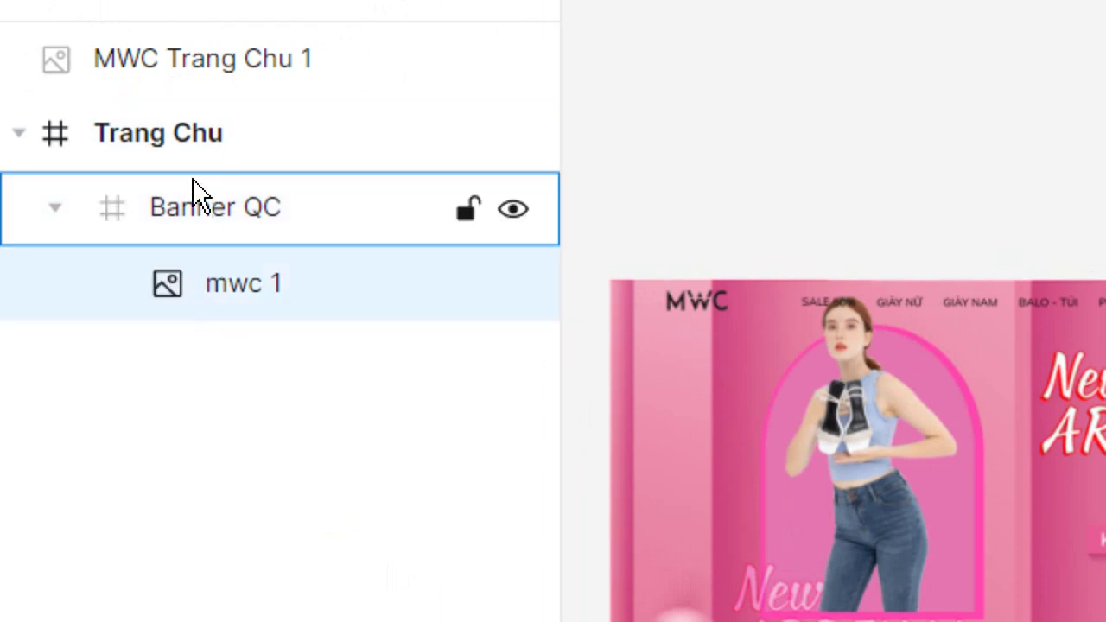
left_click(181, 206)
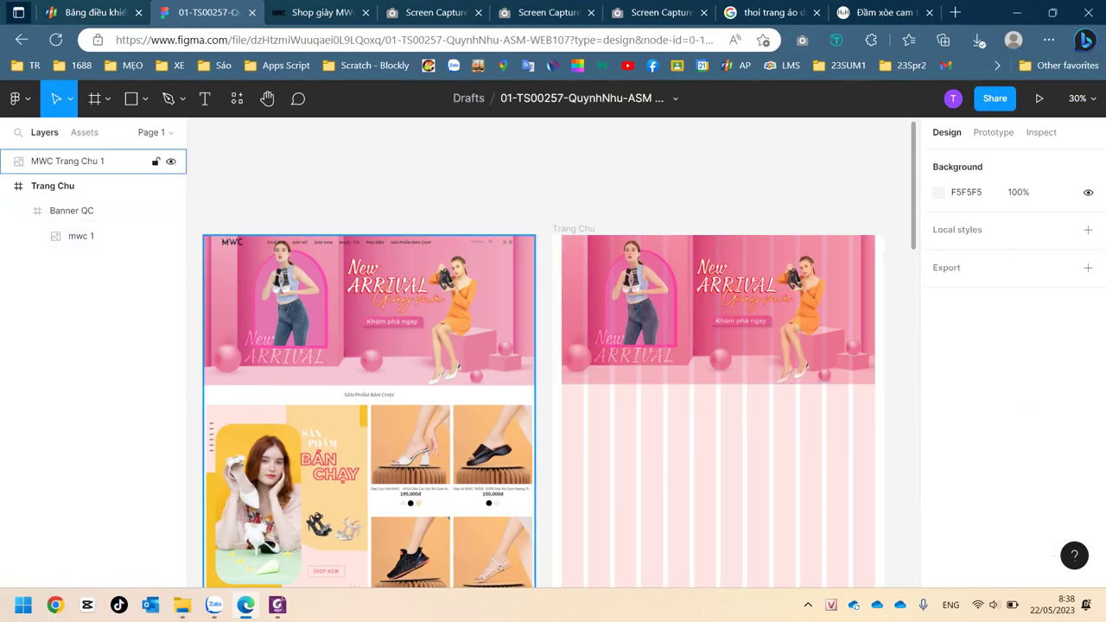
left_click(182, 206)
left_click_drag(717, 310, 695, 249)
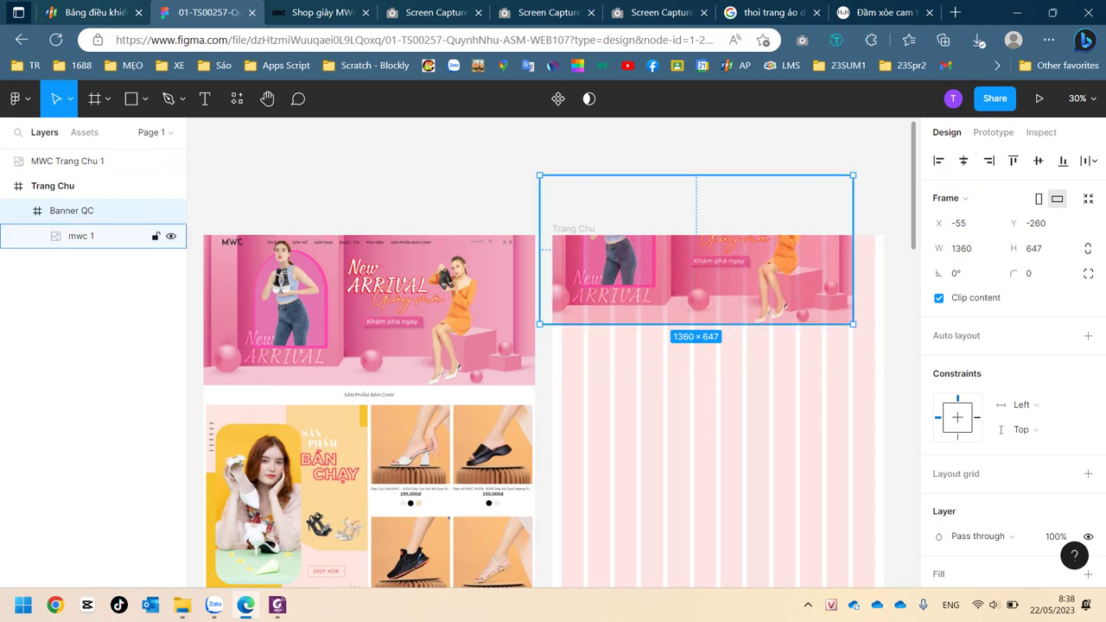
key("ctrl+z")
key("Escape")
left_click(86, 211)
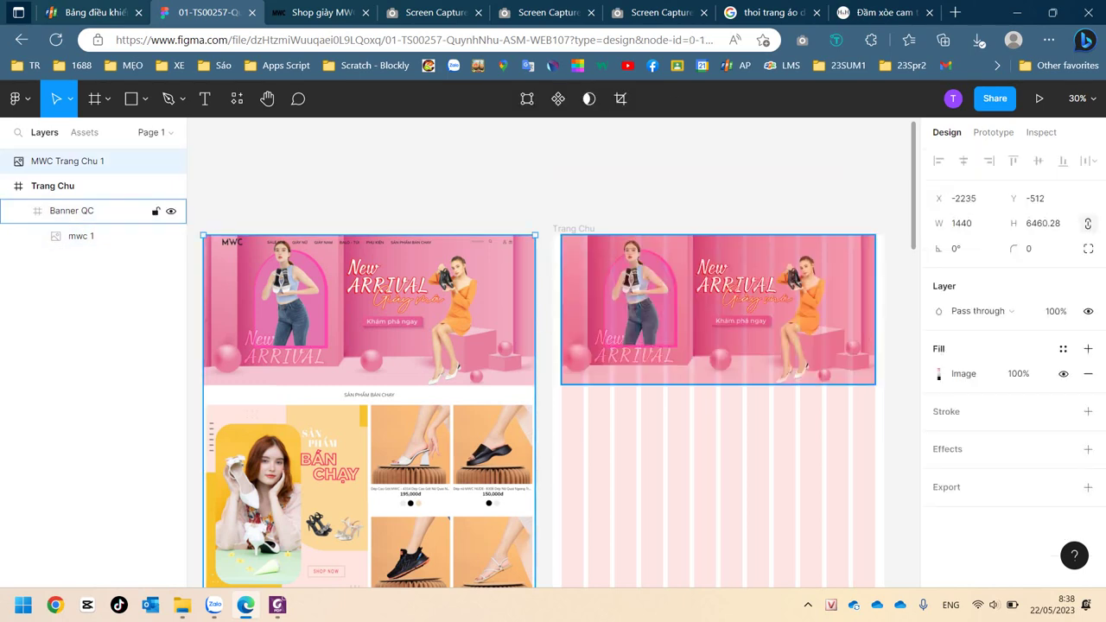
key("Escape")
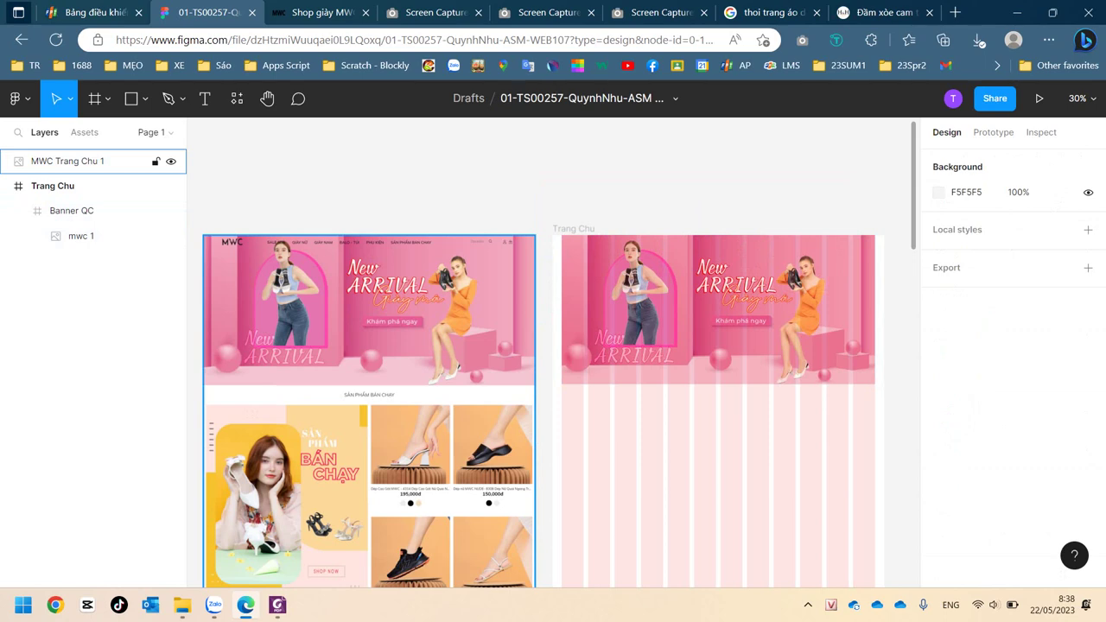
scroll(329, 237, "up", 5)
scroll(339, 236, "down", 2)
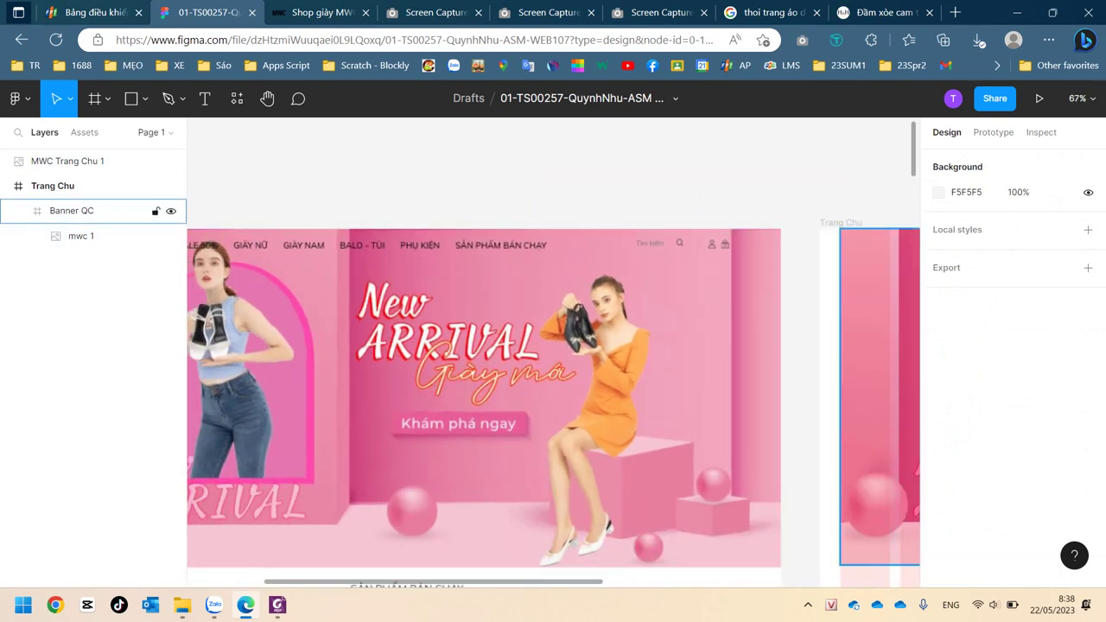
left_click(107, 98)
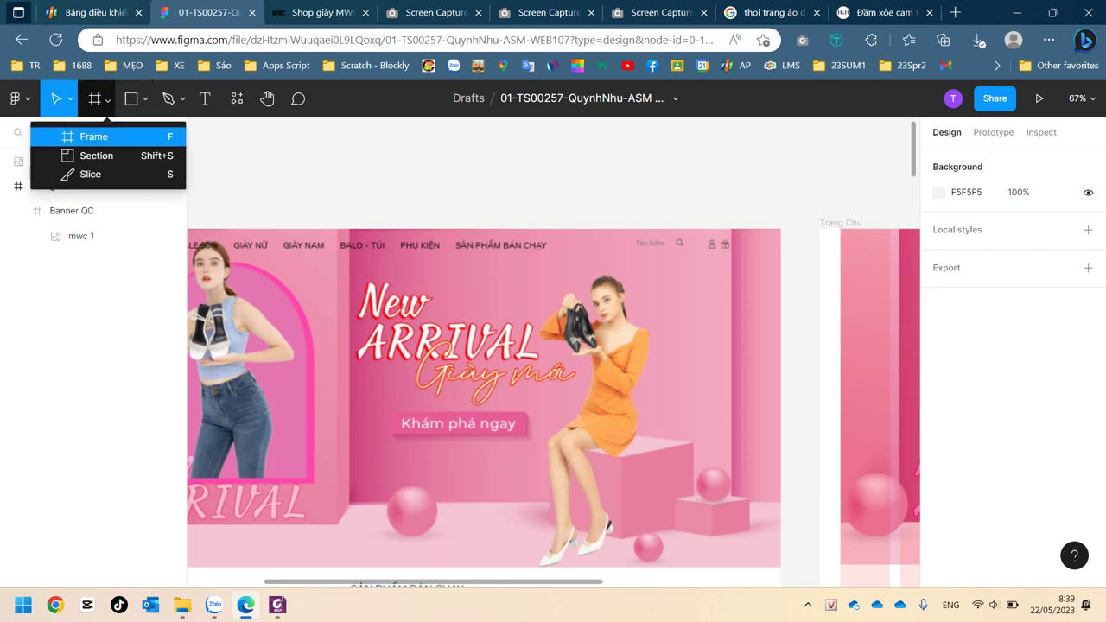
Step: Draw Frame 1 in Trang Chu's top-left corner, sized 135×64 at X 0, Y 0
left_click(93, 137)
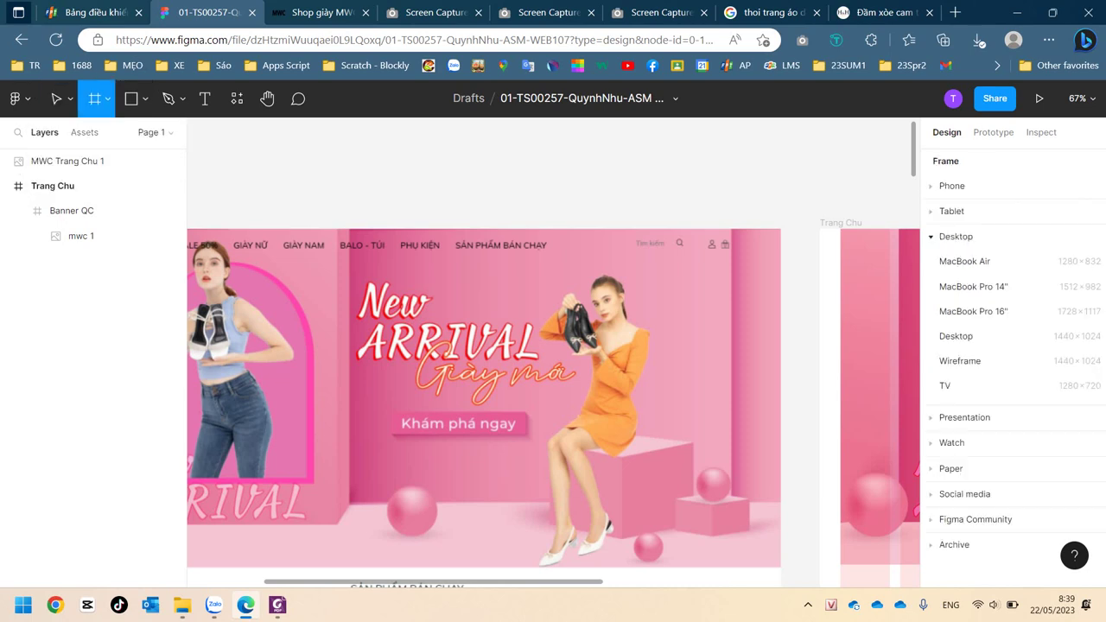
key("v")
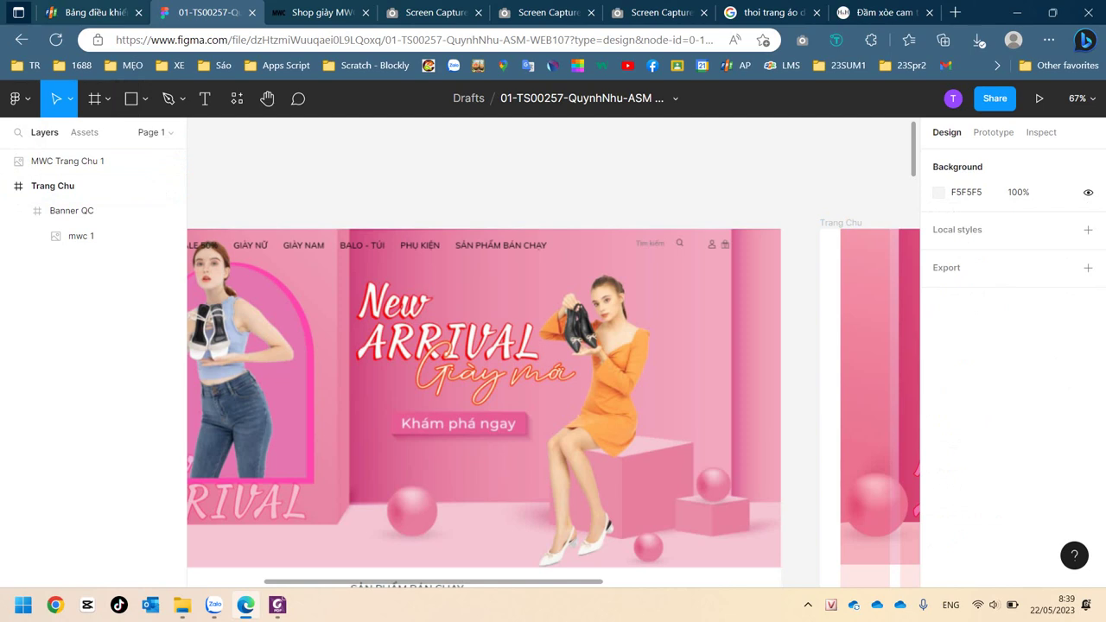
left_click(52, 186)
key("Escape")
left_click(53, 186)
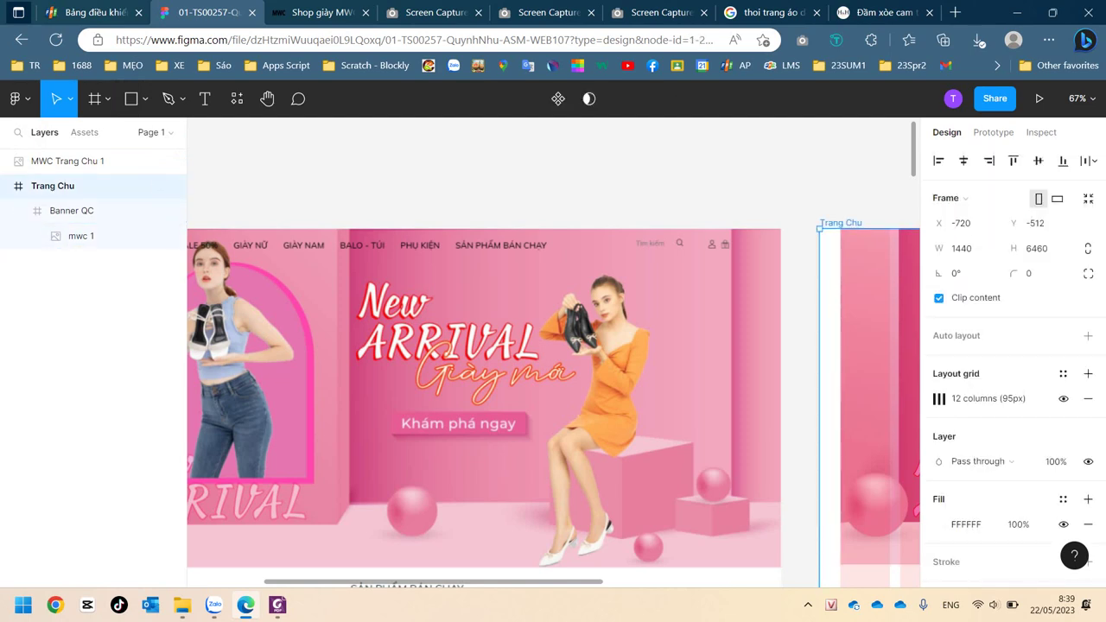
key("f")
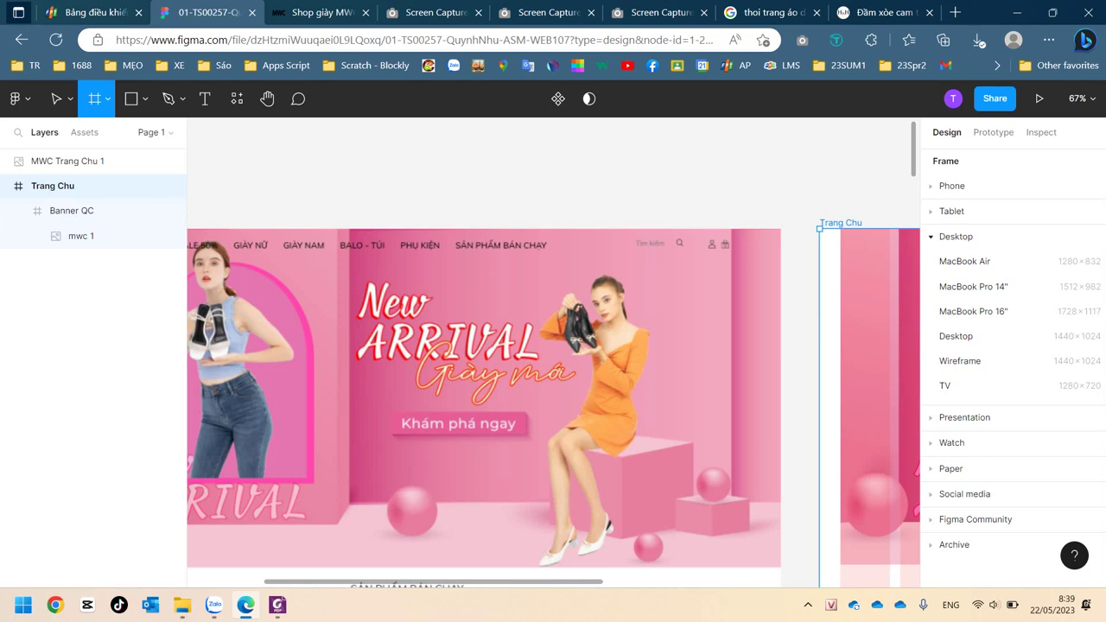
left_click_drag(819, 228, 890, 273)
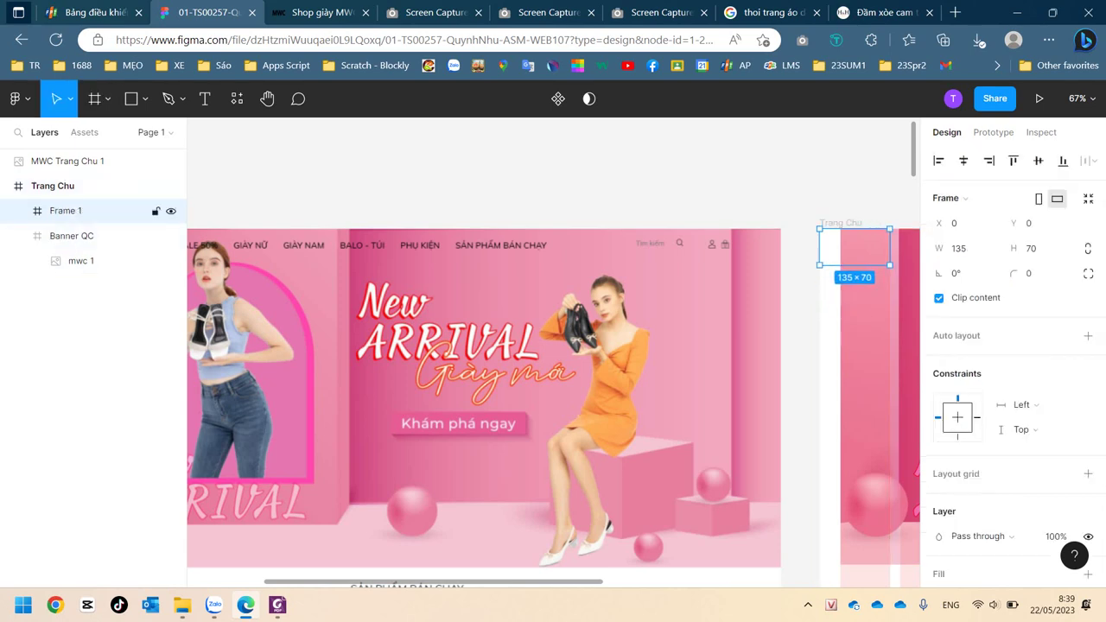
left_click_drag(819, 273, 404, 264)
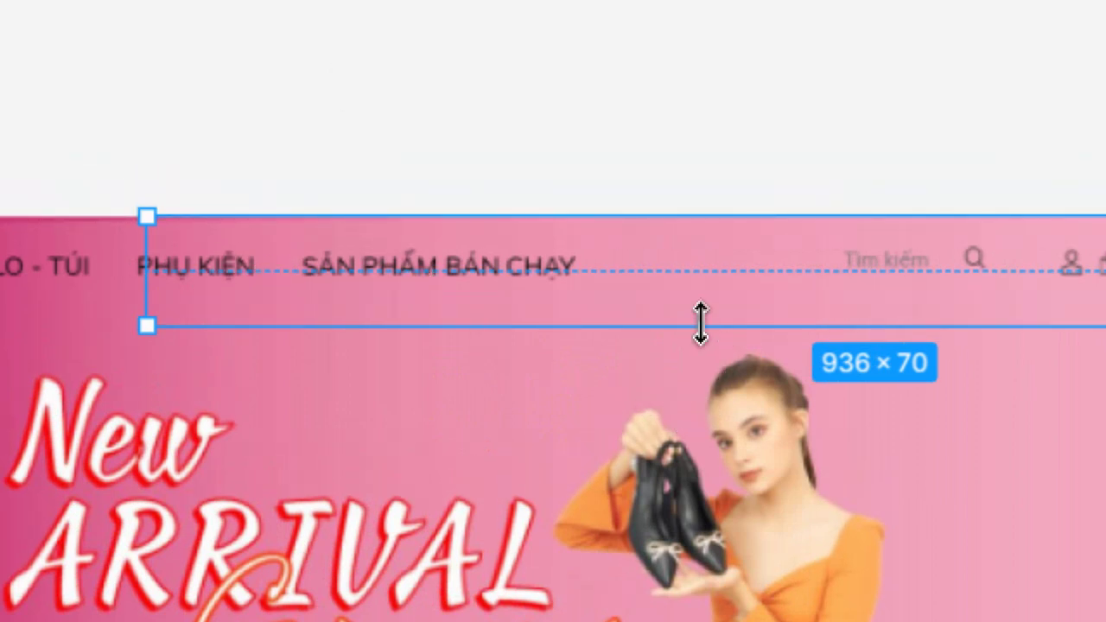
left_click_drag(706, 316, 708, 317)
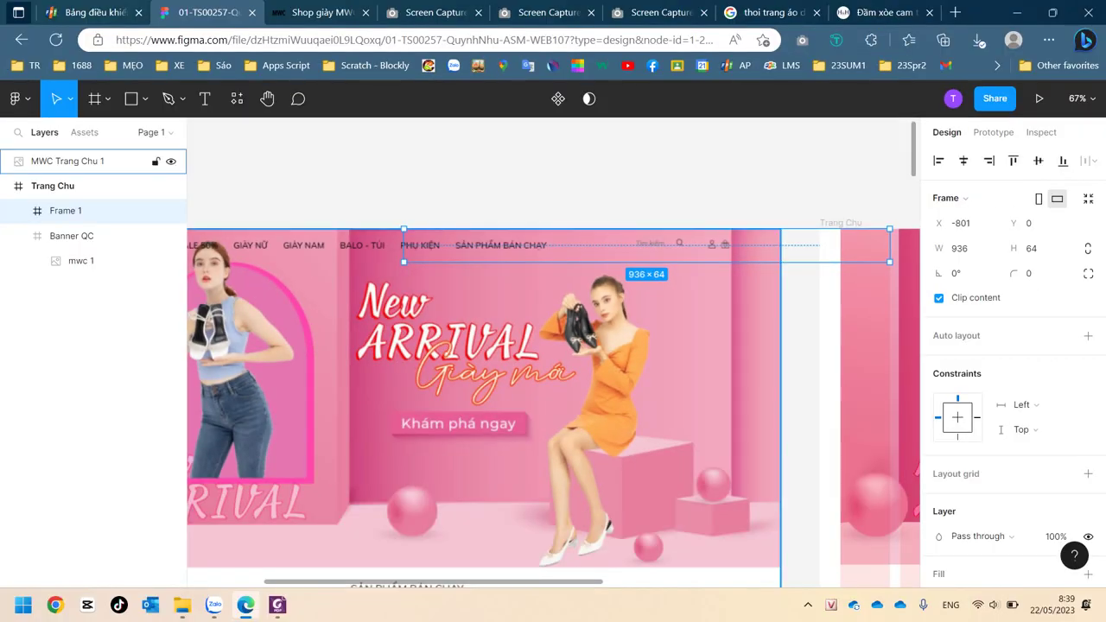
left_click_drag(403, 244, 819, 244)
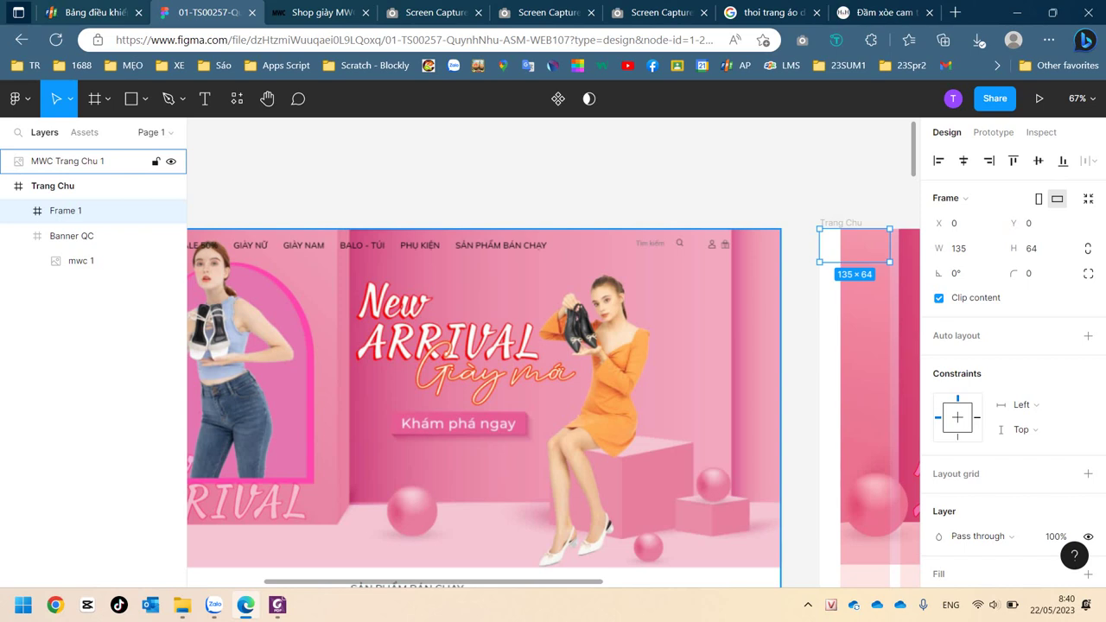
Step: Widen Frame 1 to 1440×64 across the top of the banner
scroll(553, 404, "right", 10)
scroll(553, 403, "right", 2)
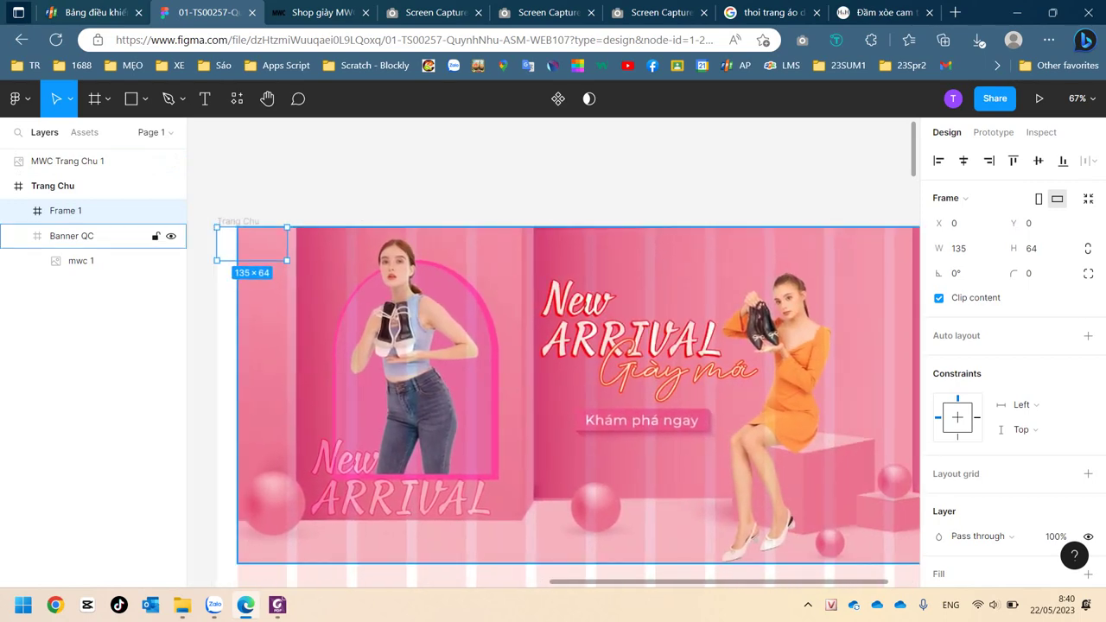
scroll(410, 292, "down", 3)
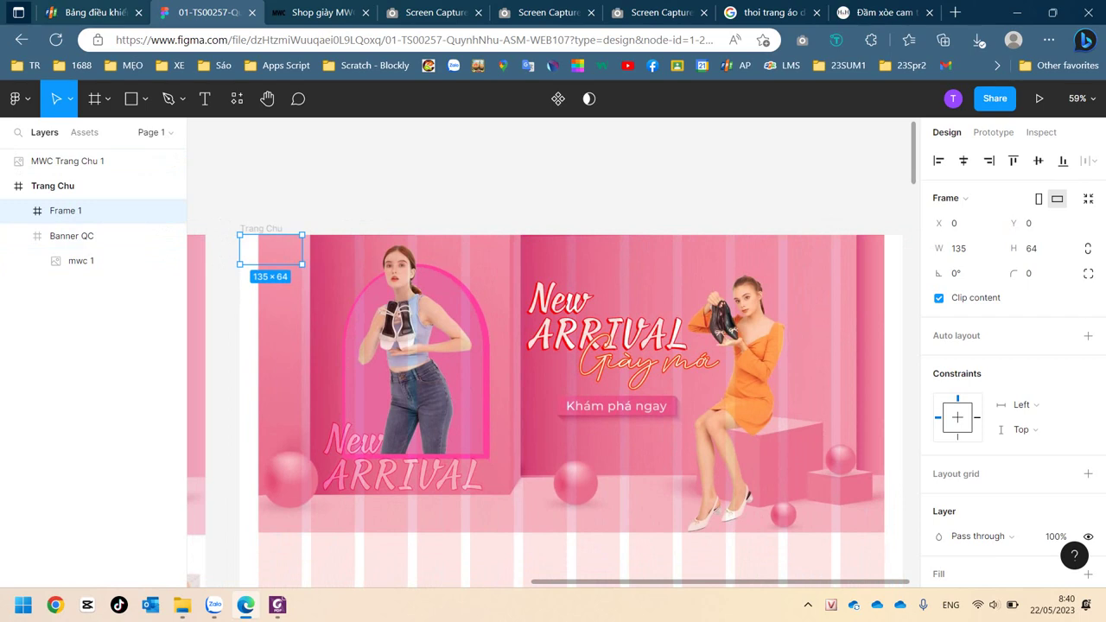
left_click_drag(303, 250, 902, 250)
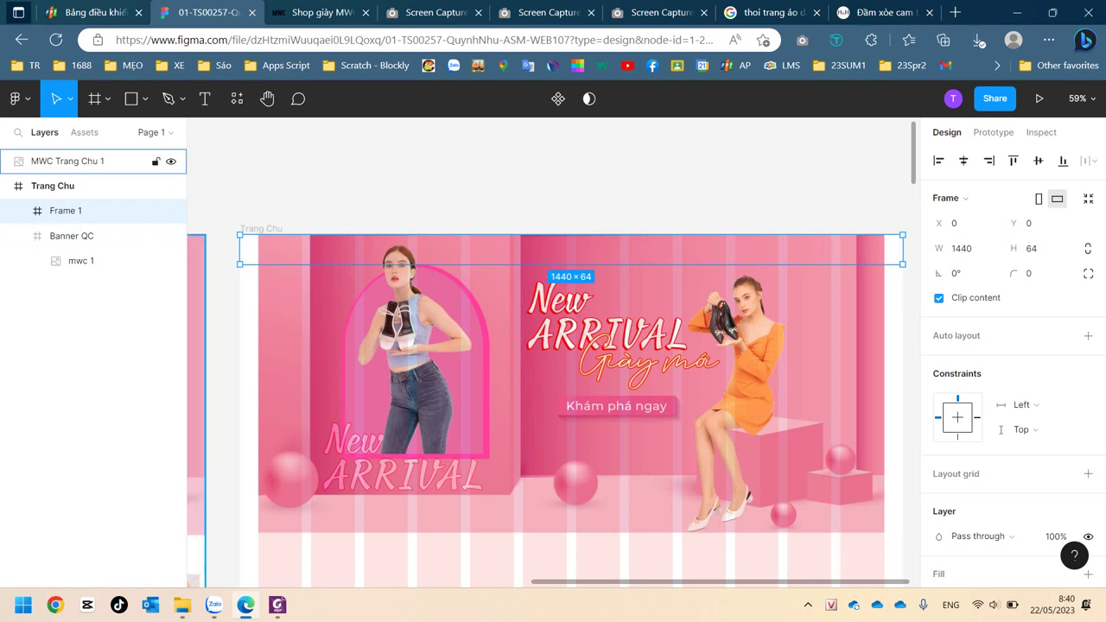
Step: Rename Frame 1 to 'Header'
right_click(54, 208)
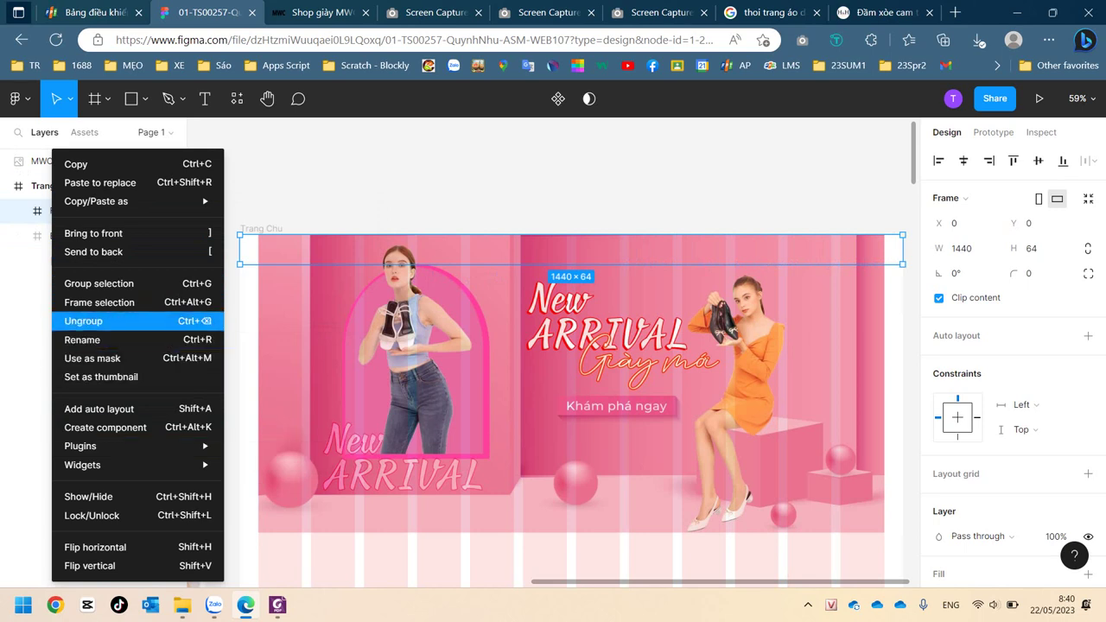
left_click(82, 339)
type("Header")
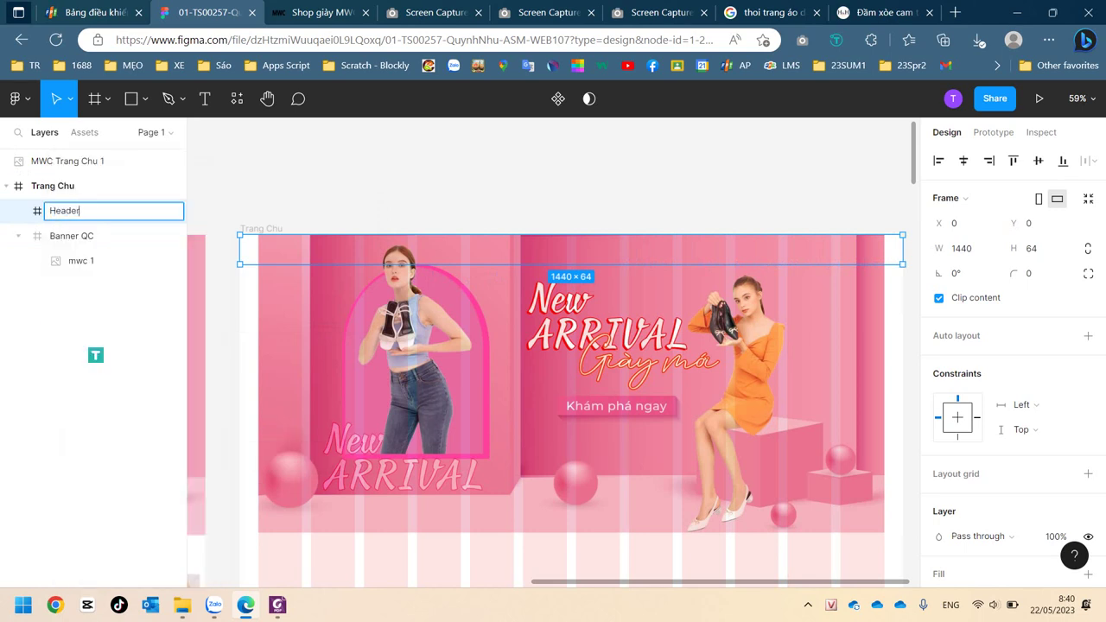
key("Return")
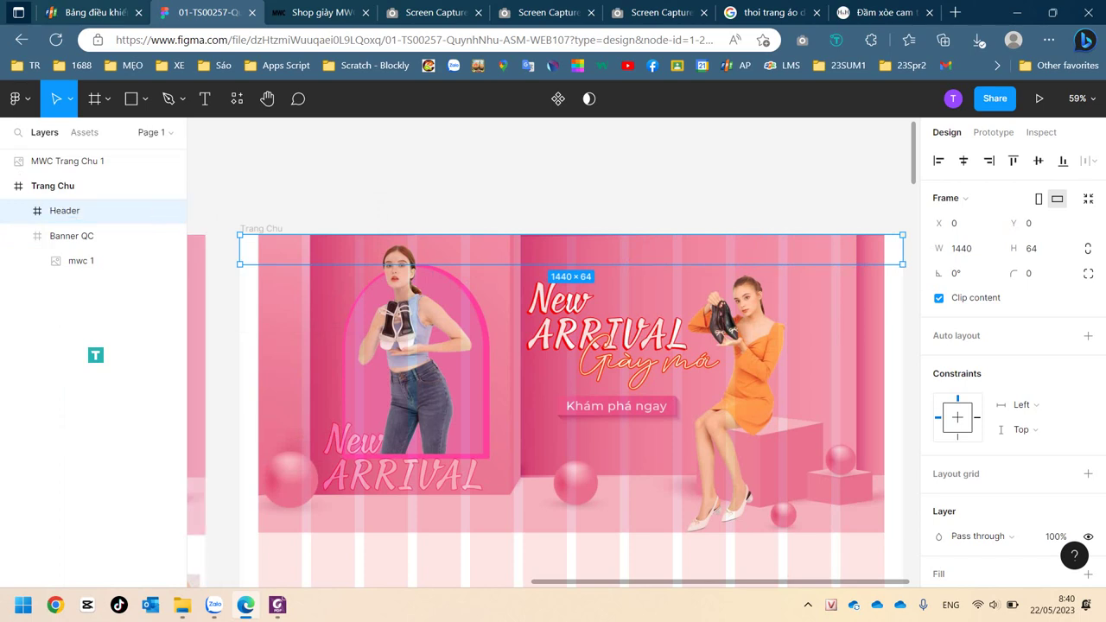
key("Escape")
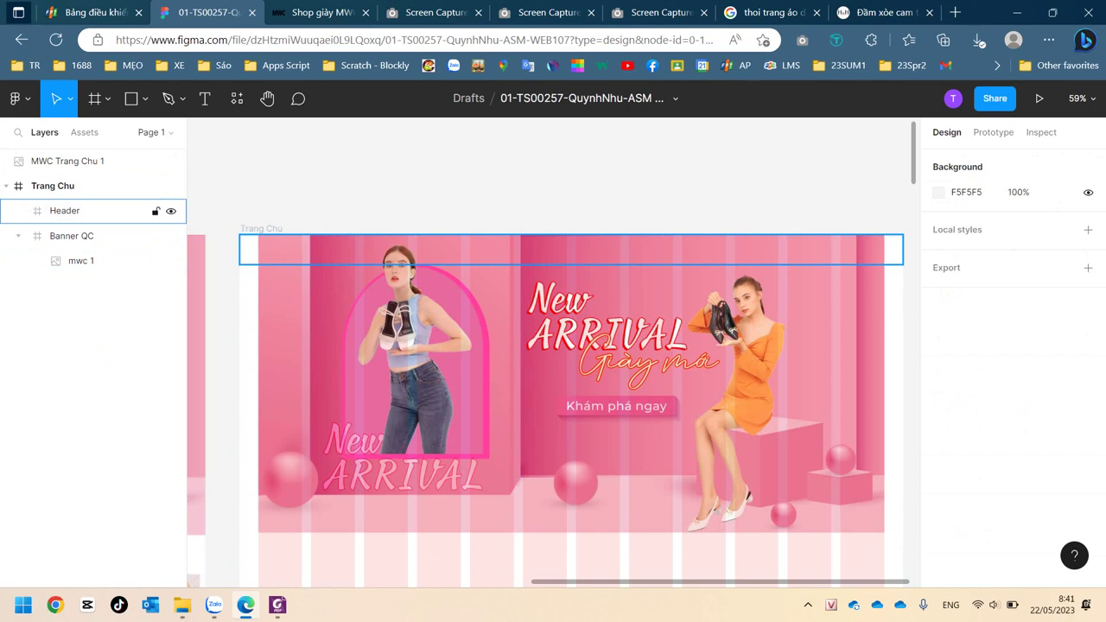
Step: Add a stroke to the Header frame and check its outline on the canvas
left_click(65, 210)
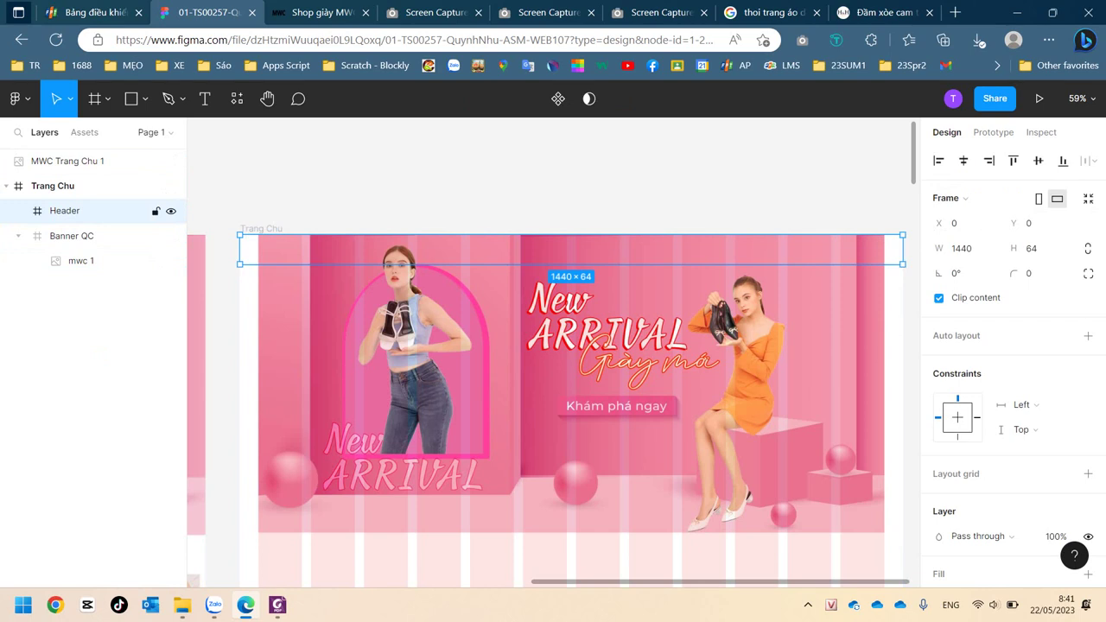
scroll(1010, 363, "down", 3)
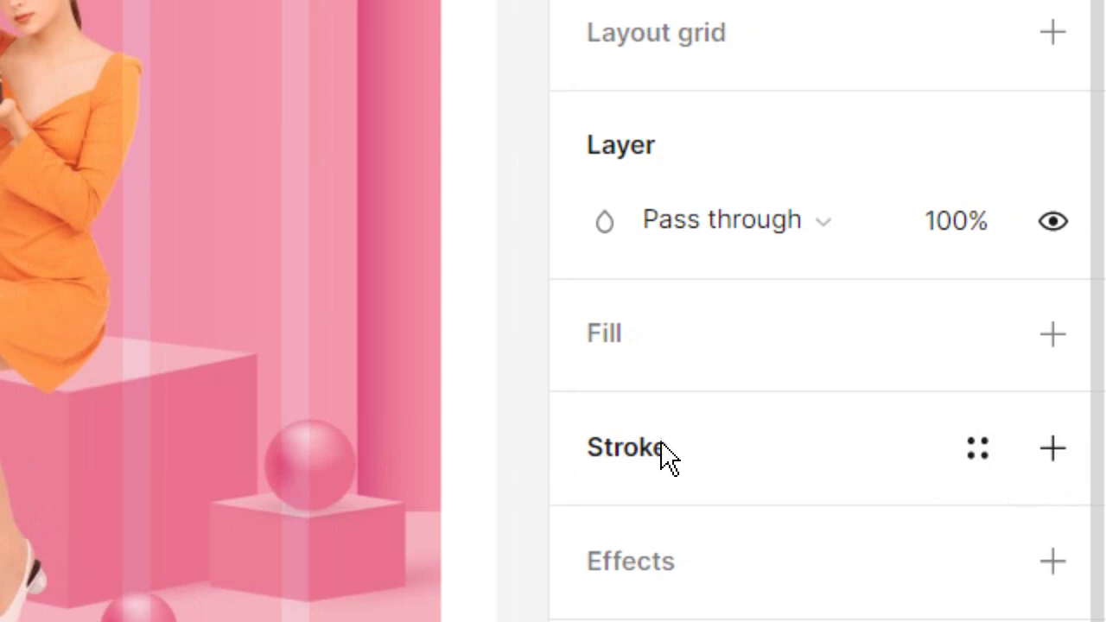
left_click(1052, 447)
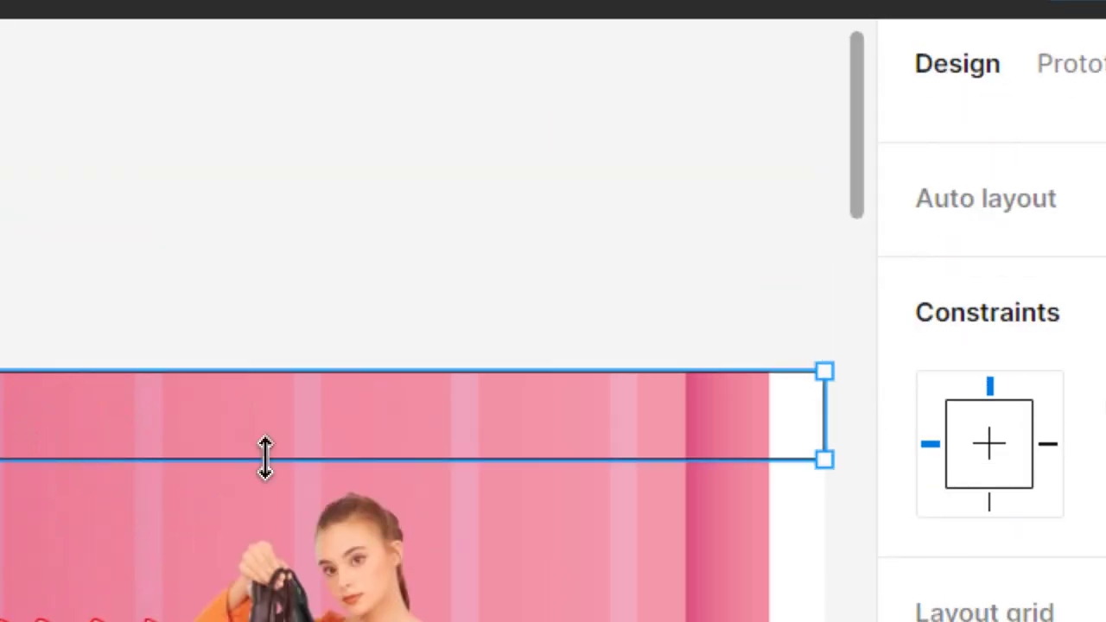
left_click(308, 150)
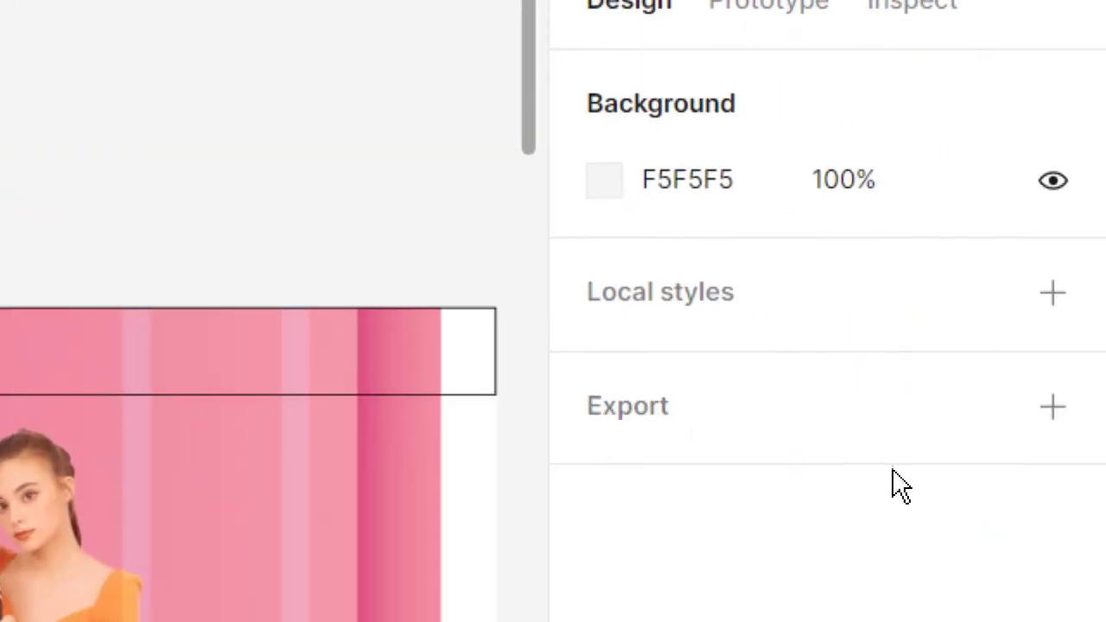
left_click(469, 397)
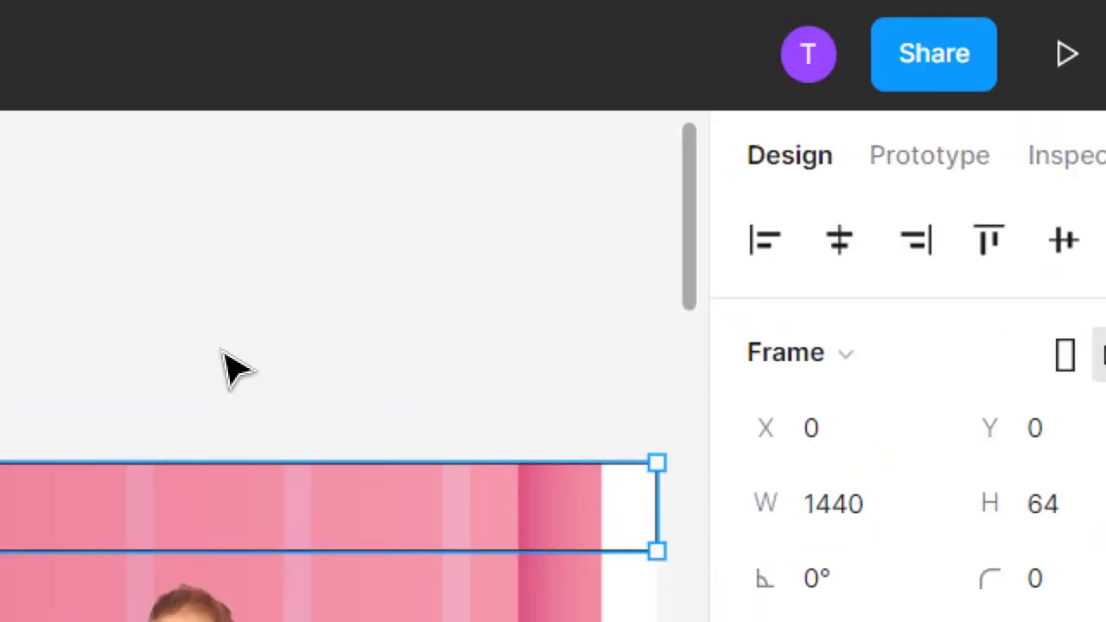
left_click(223, 367)
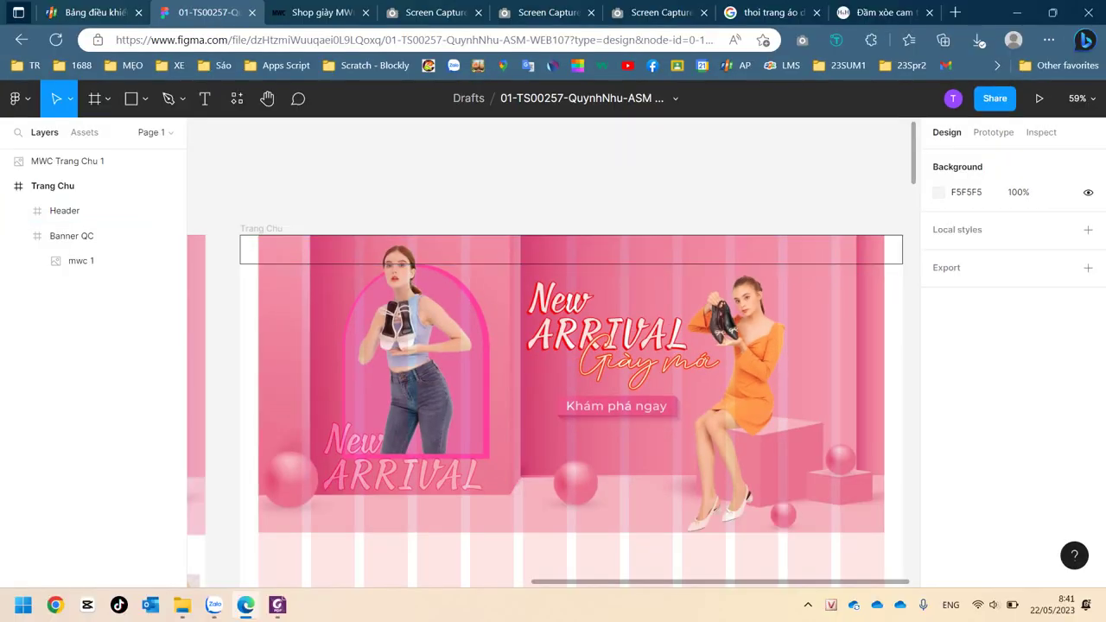
Step: Replace the Header stroke with a 1 px black (000000) inside stroke and review it
left_click(86, 211)
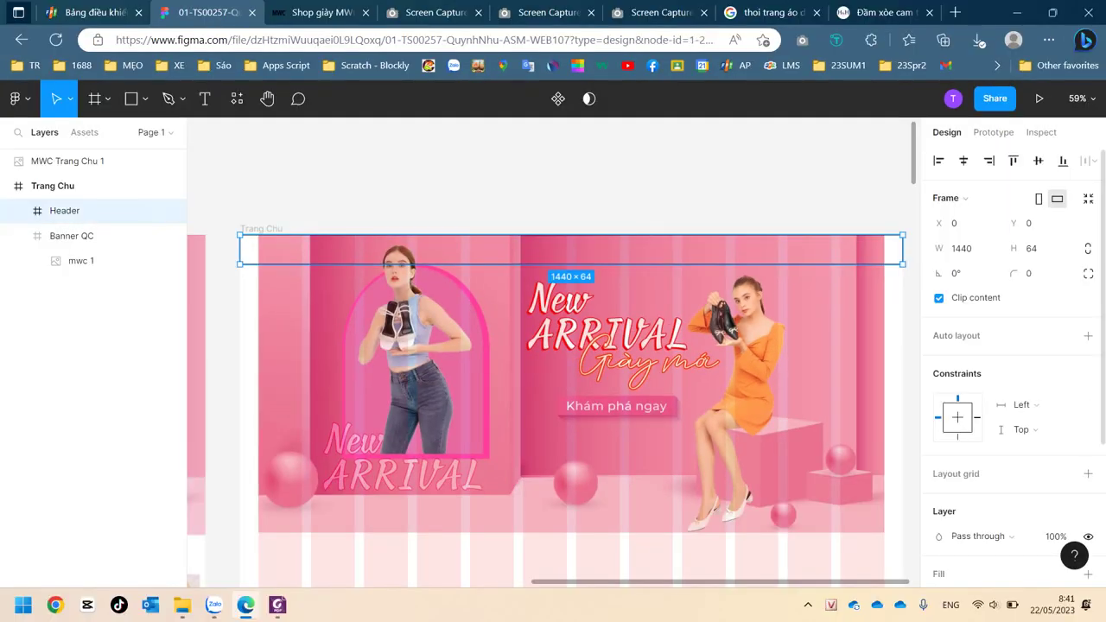
scroll(1010, 389, "down", 2)
scroll(1010, 363, "down", 2)
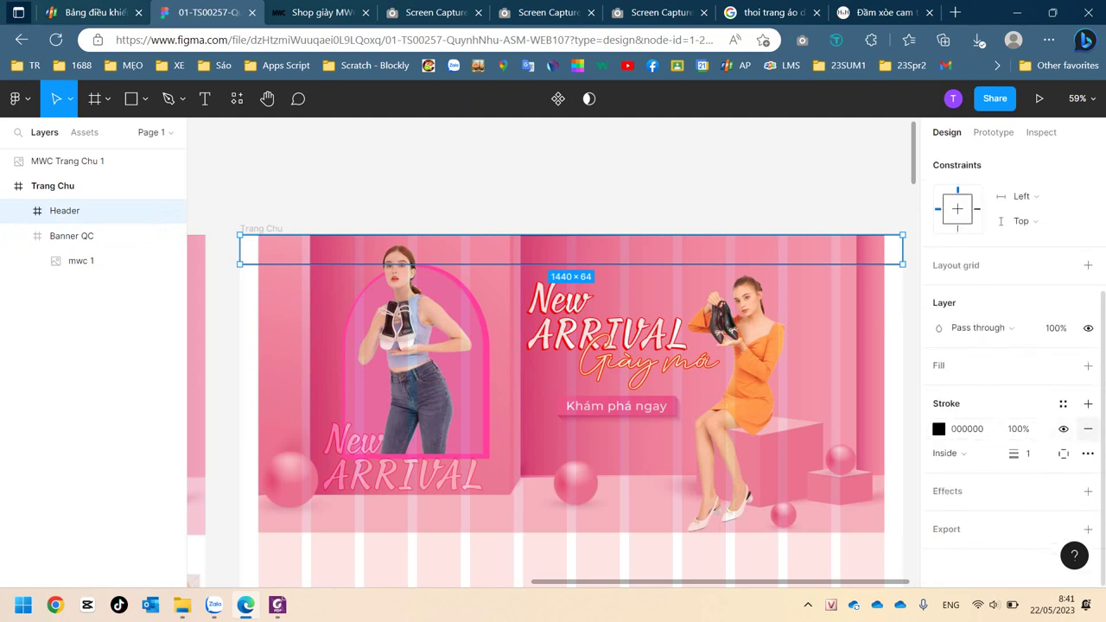
left_click(1087, 429)
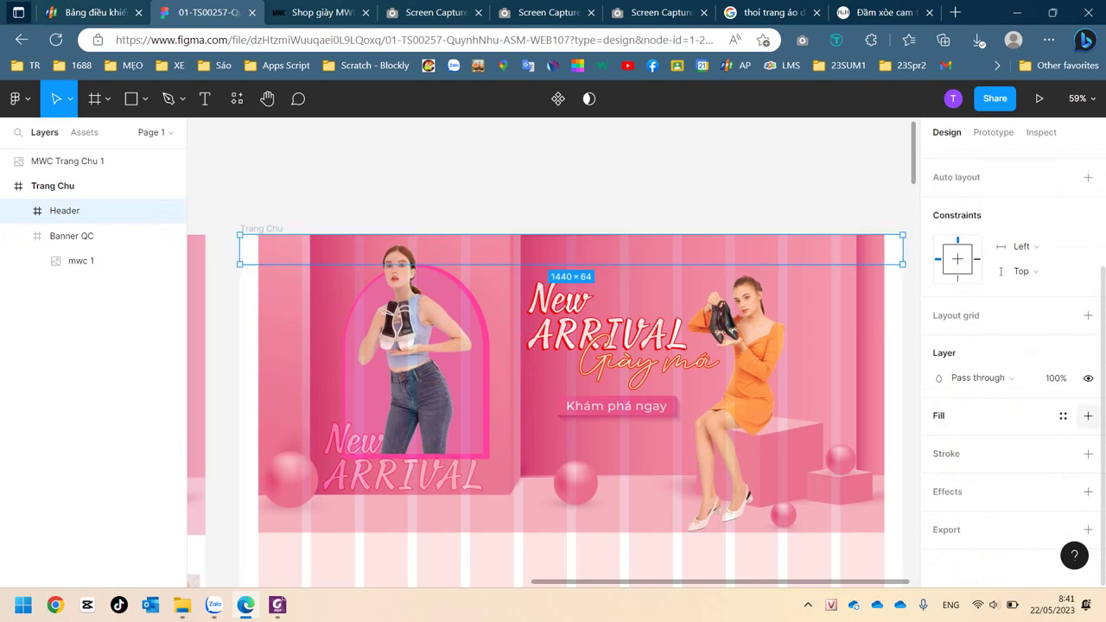
left_click(1088, 453)
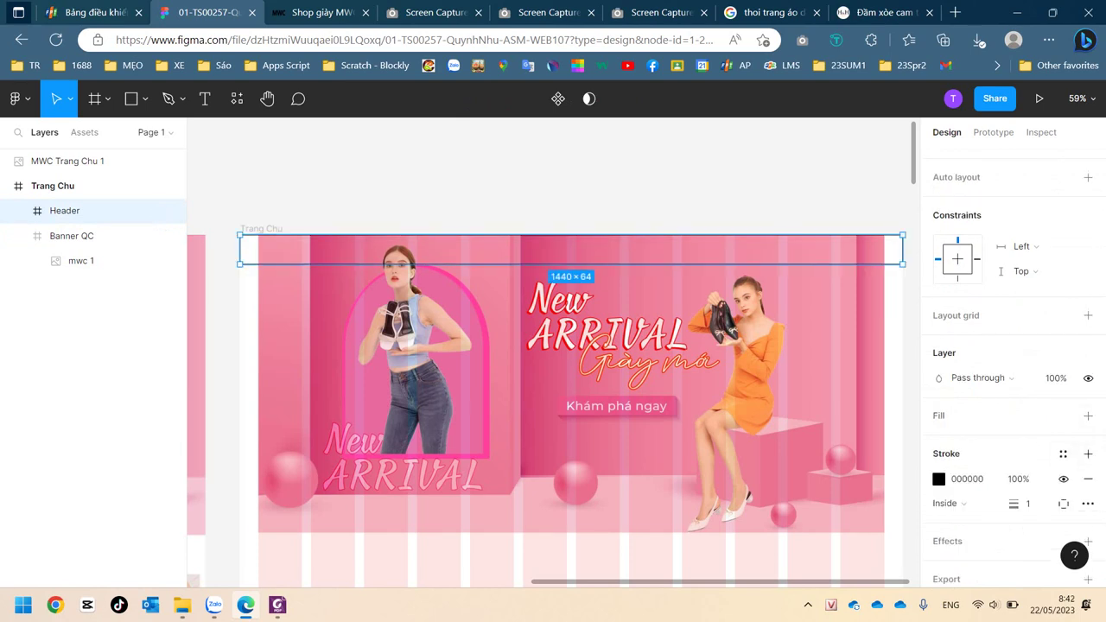
key("Escape")
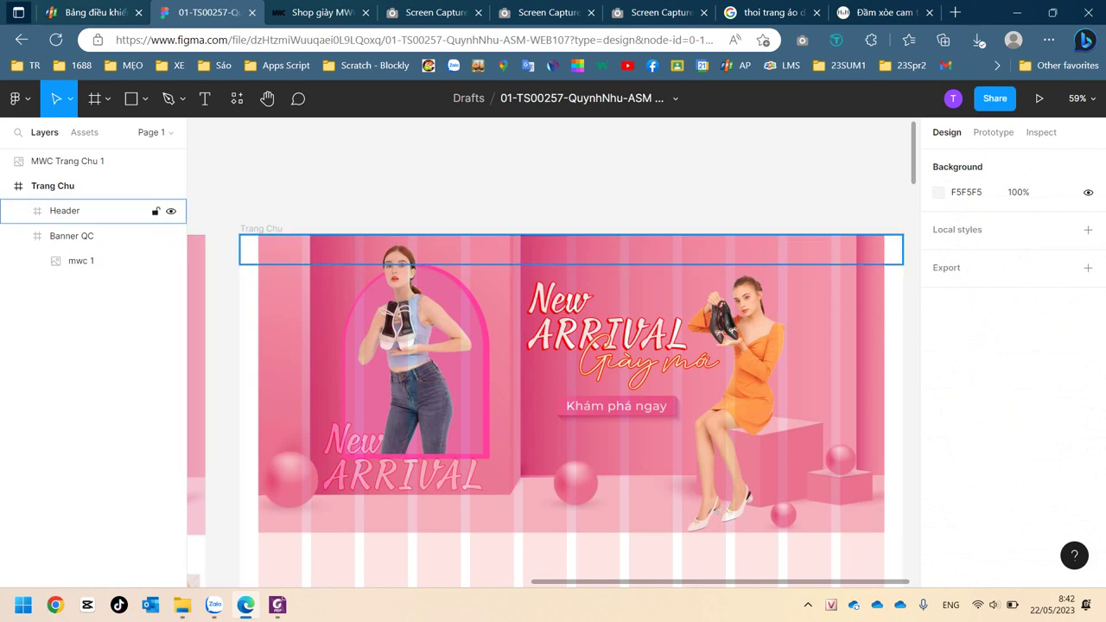
left_click(65, 211)
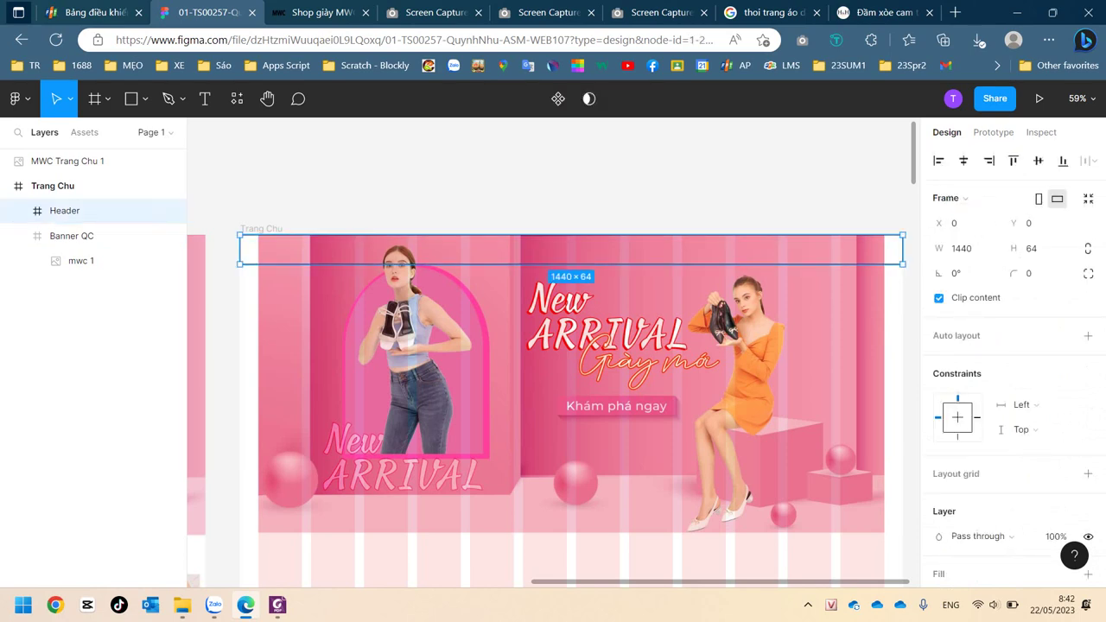
scroll(1011, 345, "down", 3)
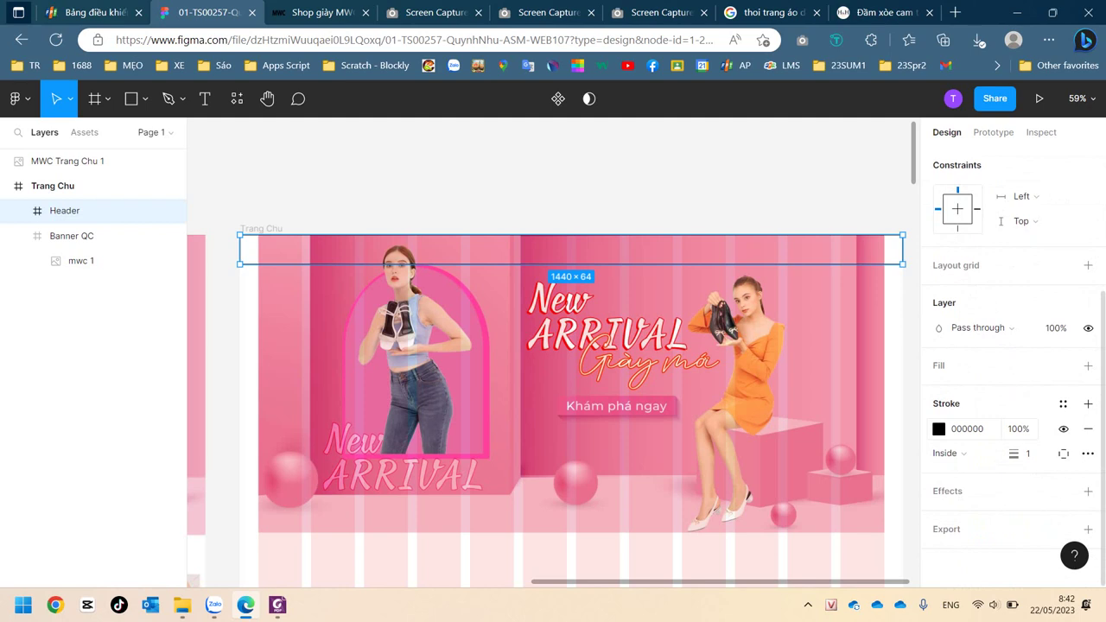
key("Escape")
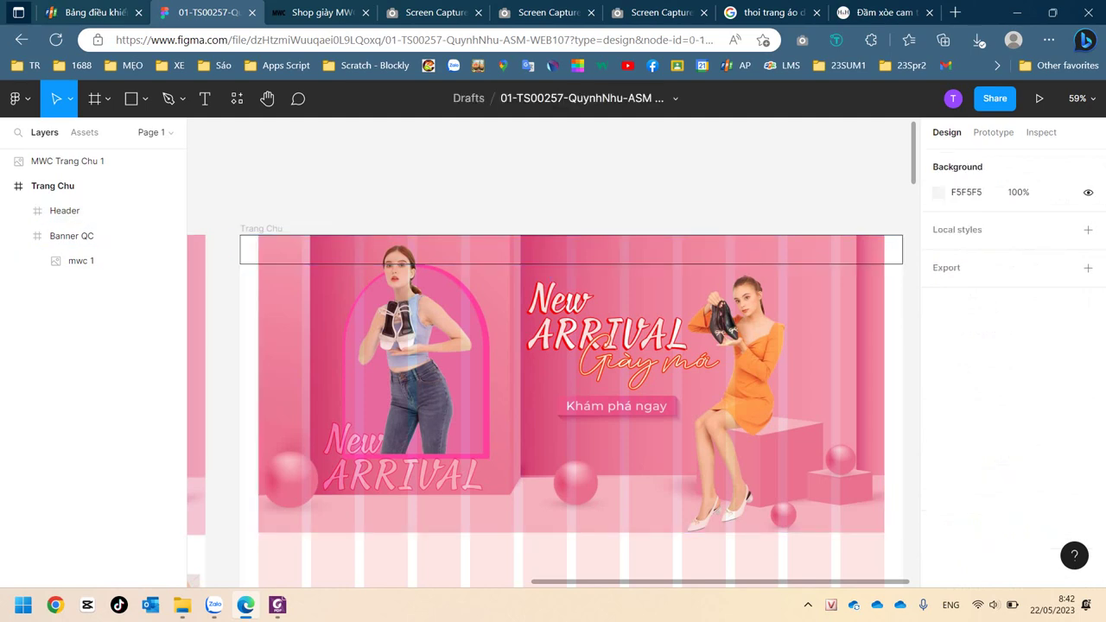
scroll(553, 388, "left", 10)
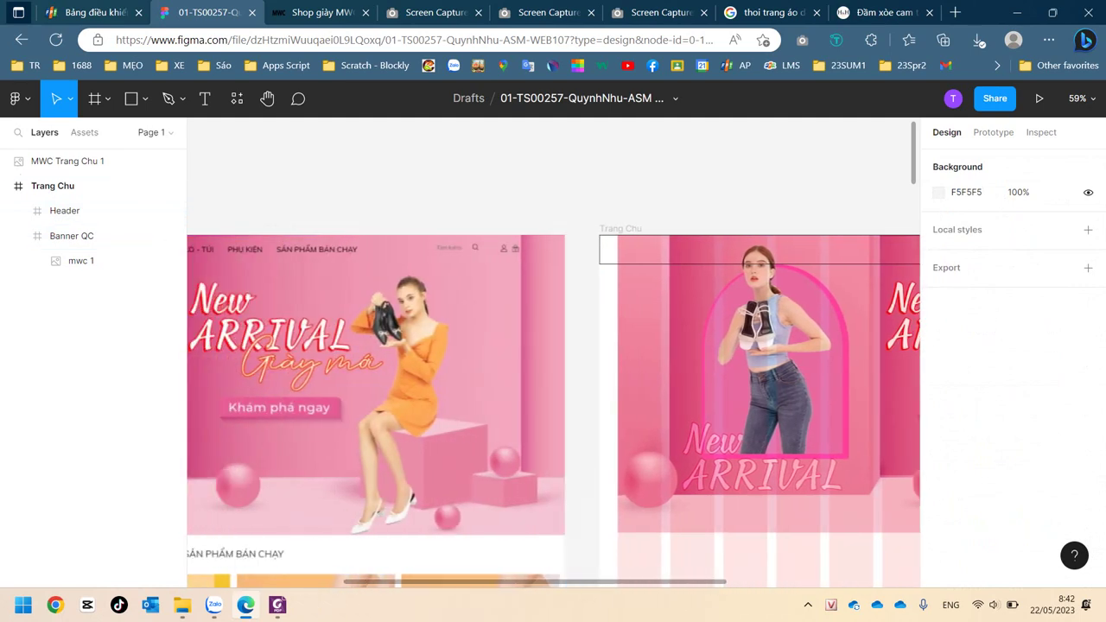
scroll(553, 406, "left", 6)
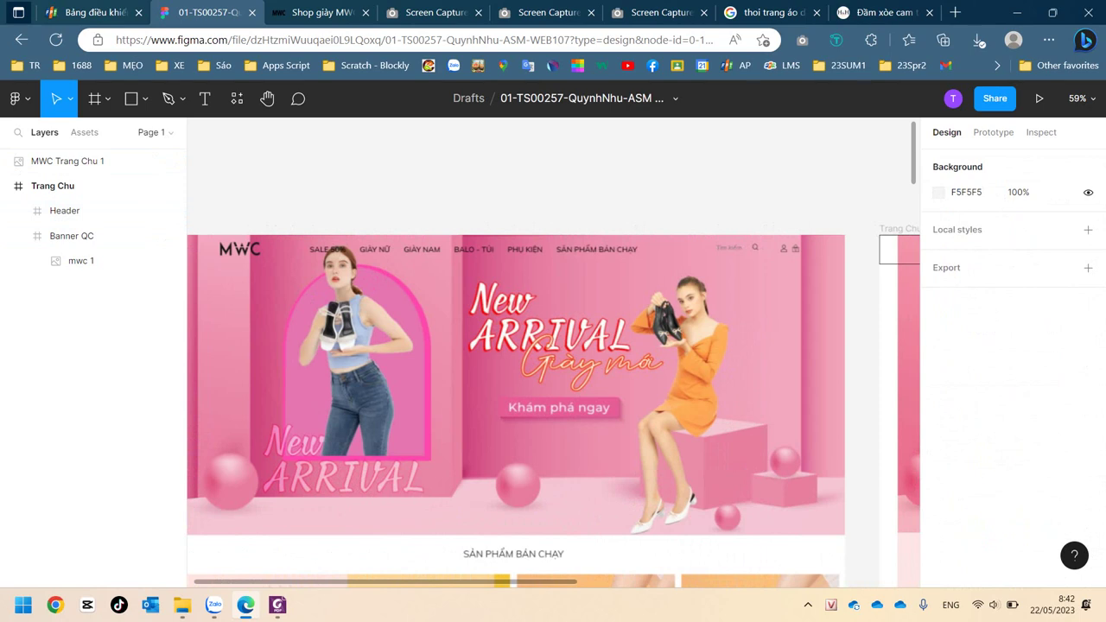
left_click(67, 161)
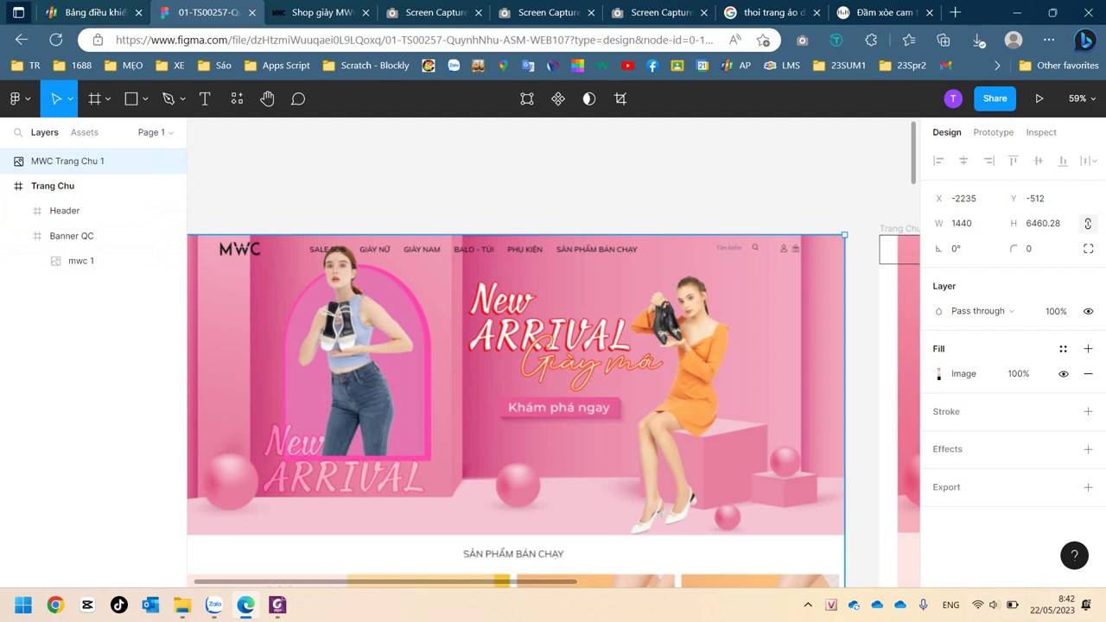
key("Escape")
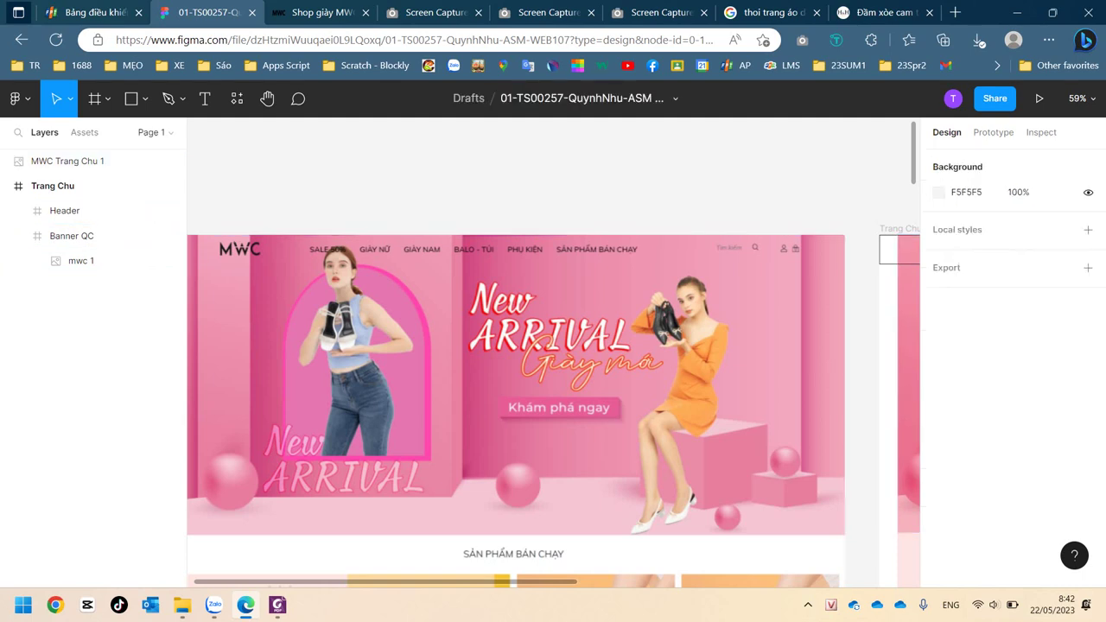
scroll(553, 389, "right", 8)
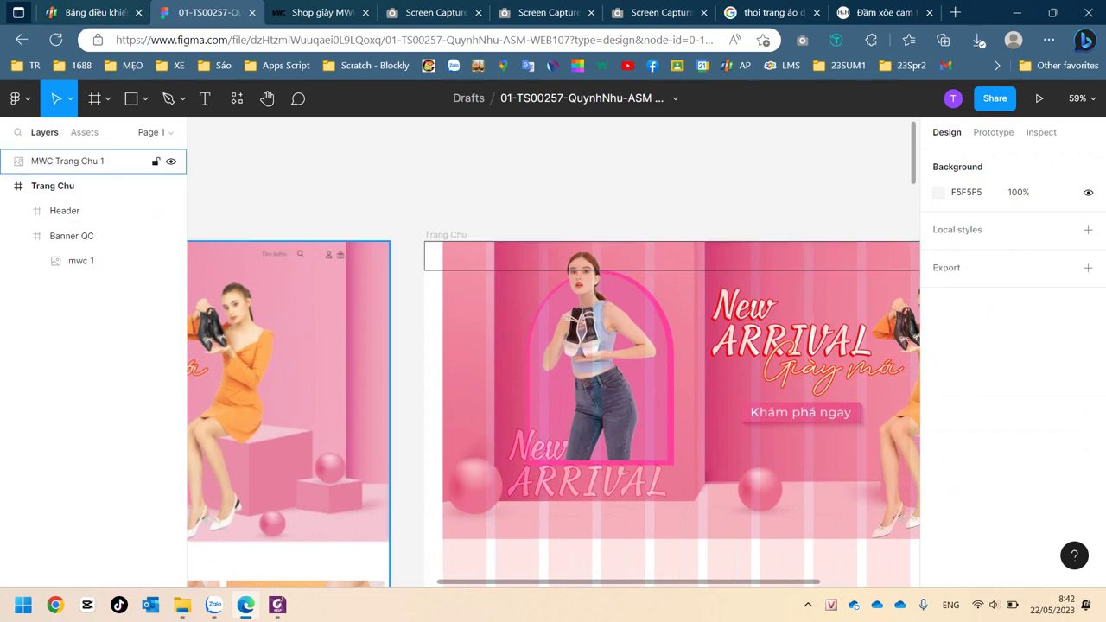
scroll(553, 406, "left", 5)
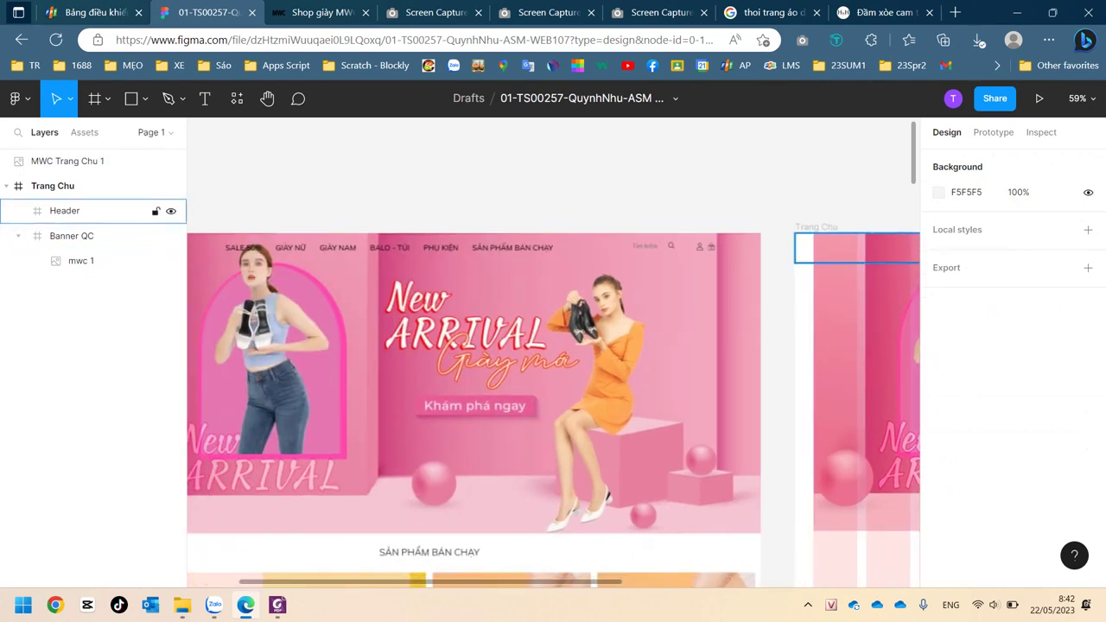
left_click(65, 211)
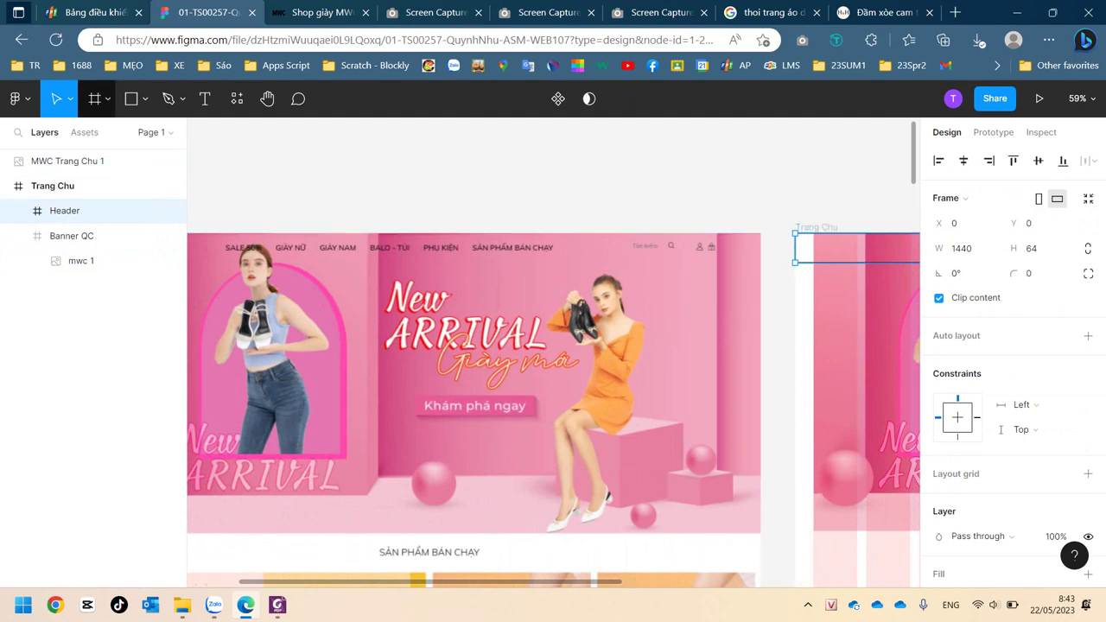
Step: Draw a 148×62 frame inside Header at X 40, Y 2 and name it 'Logo'
key("f")
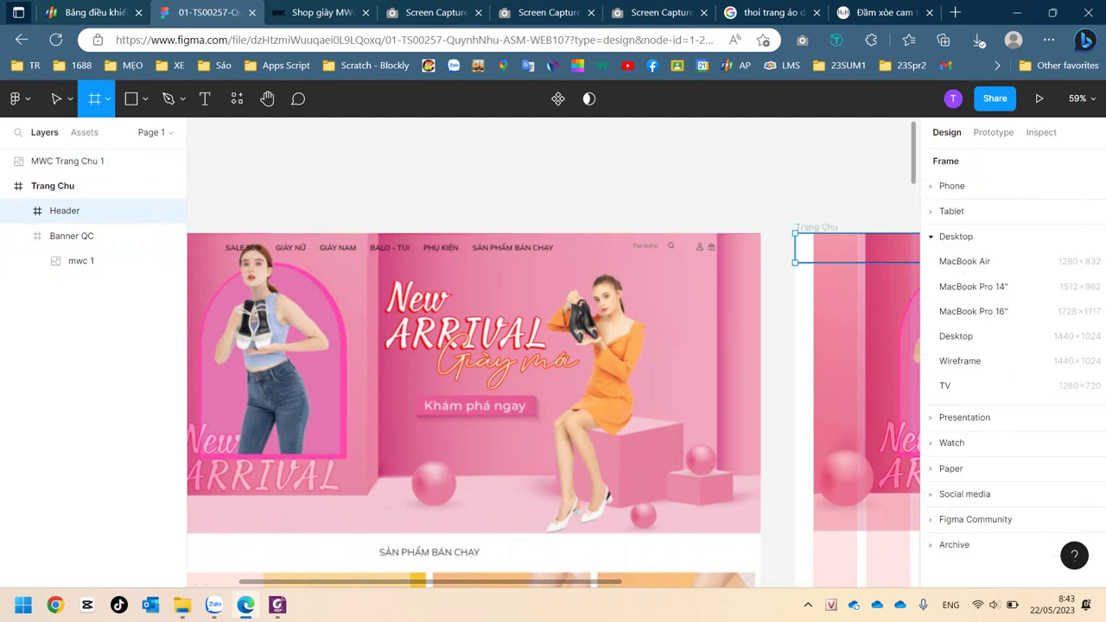
left_click_drag(813, 235, 882, 262)
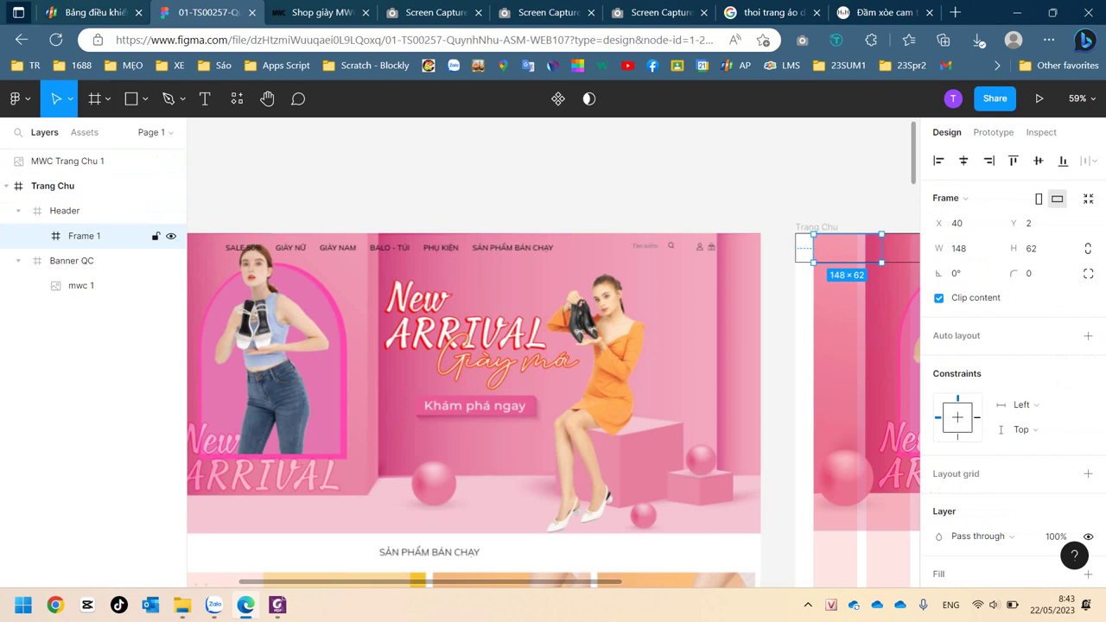
right_click(71, 236)
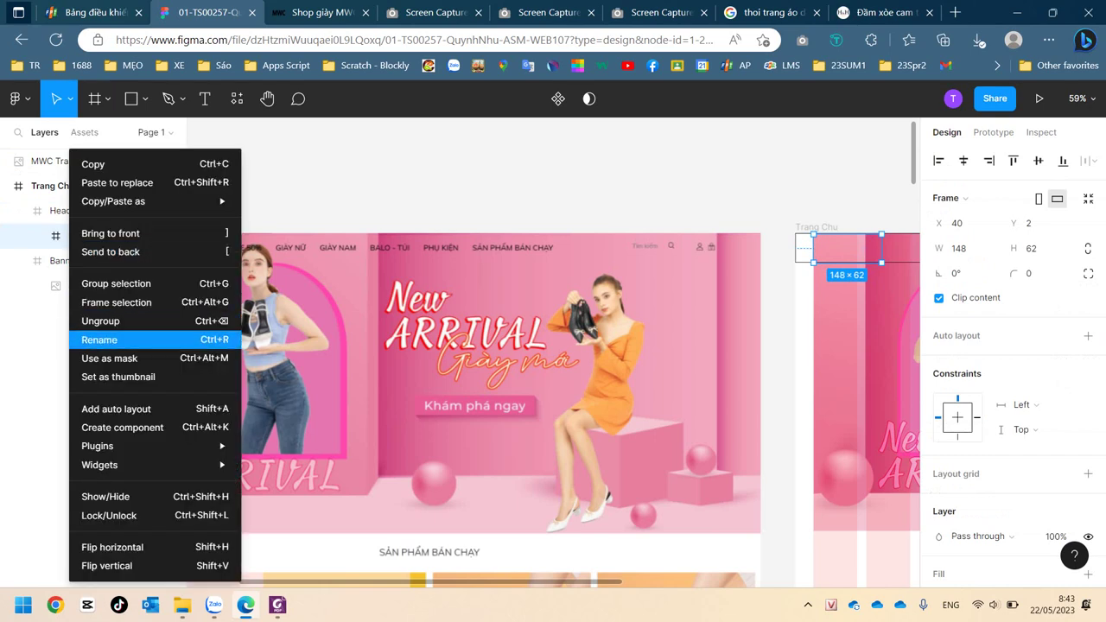
left_click(99, 340)
type("Logo")
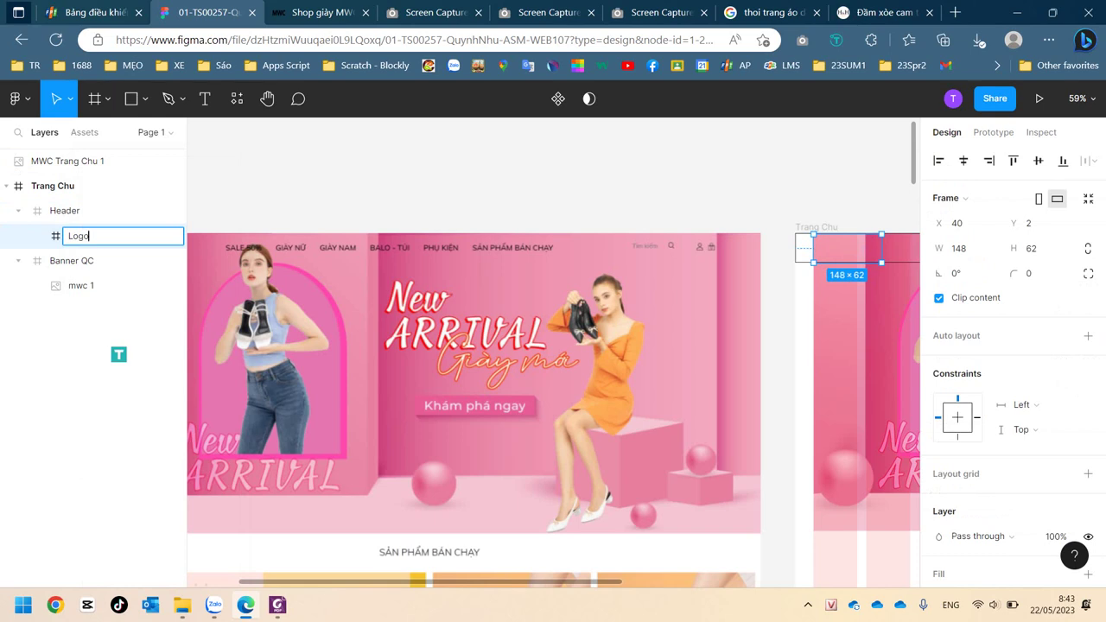
key("Return")
key("Escape")
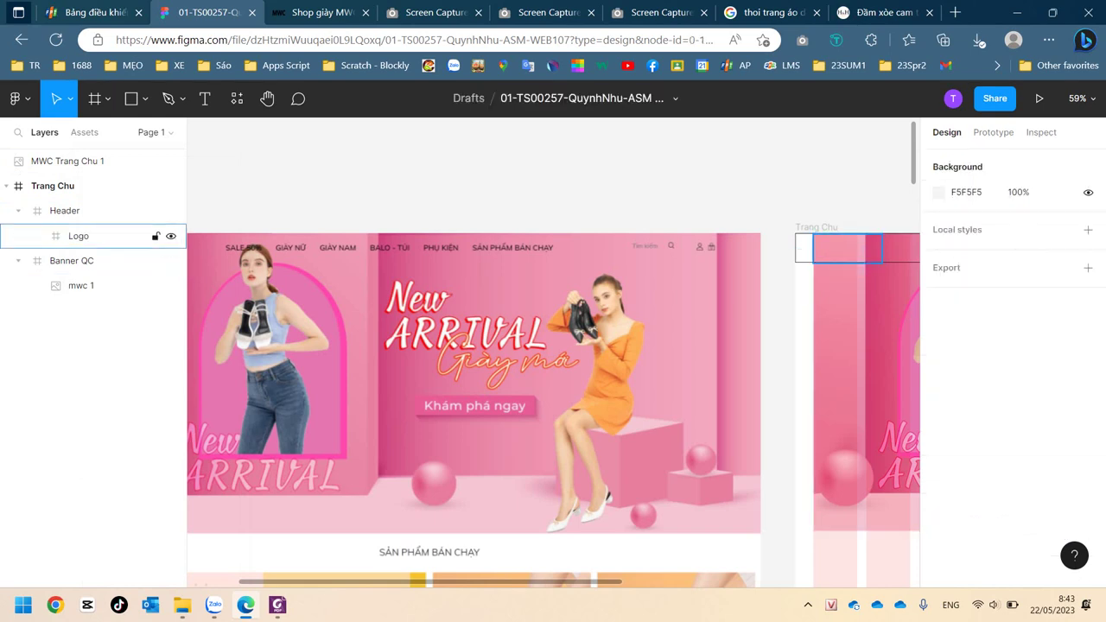
left_click(95, 236)
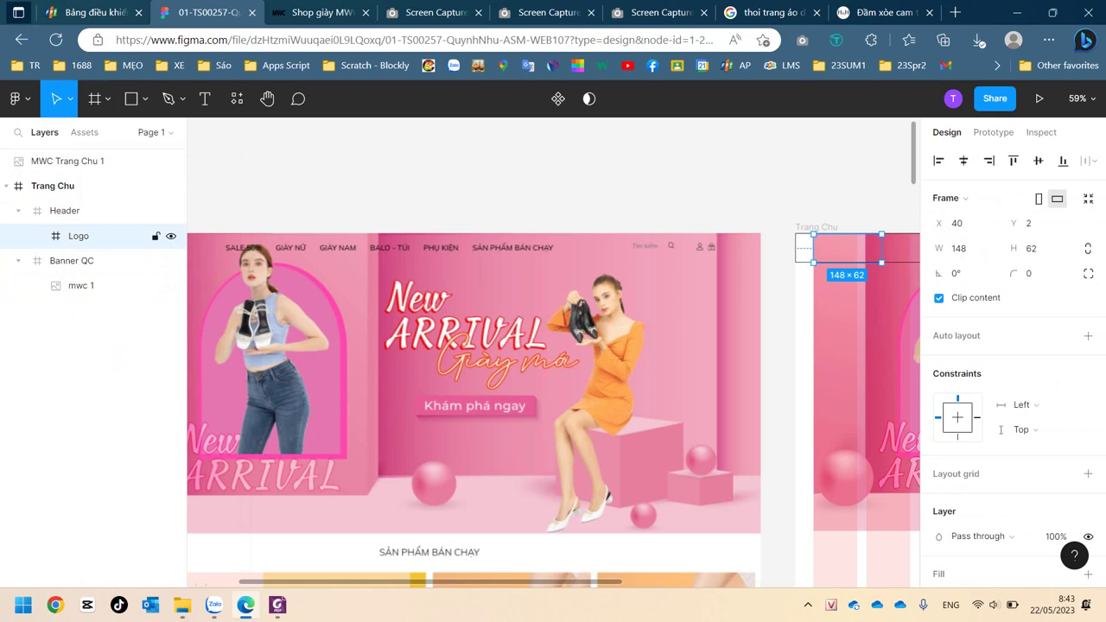
scroll(553, 389, "left", 5)
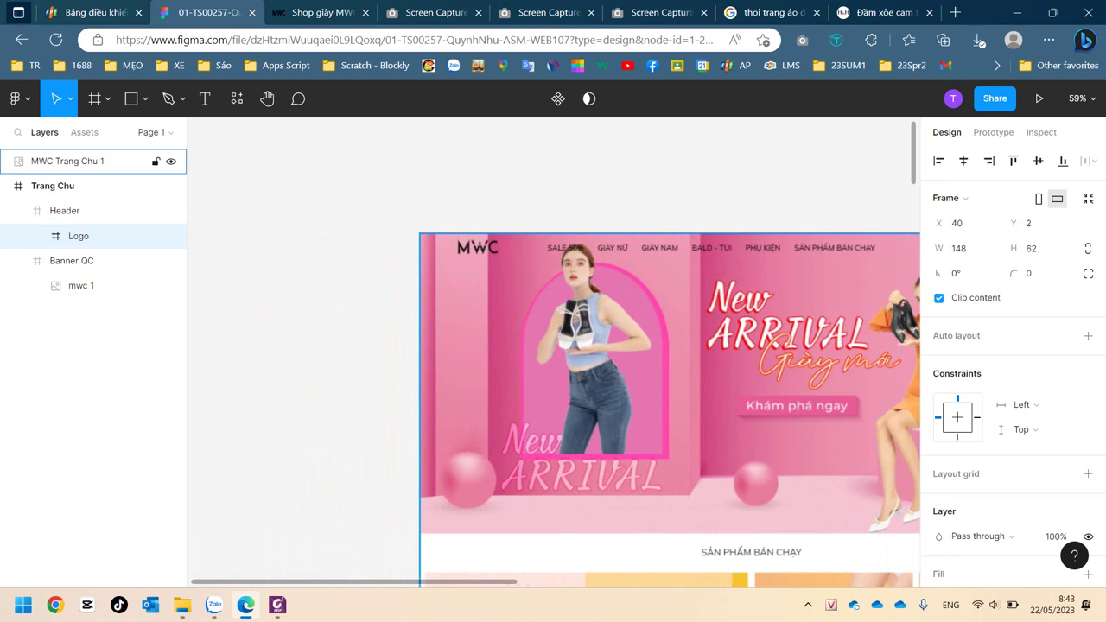
scroll(552, 406, "right", 9)
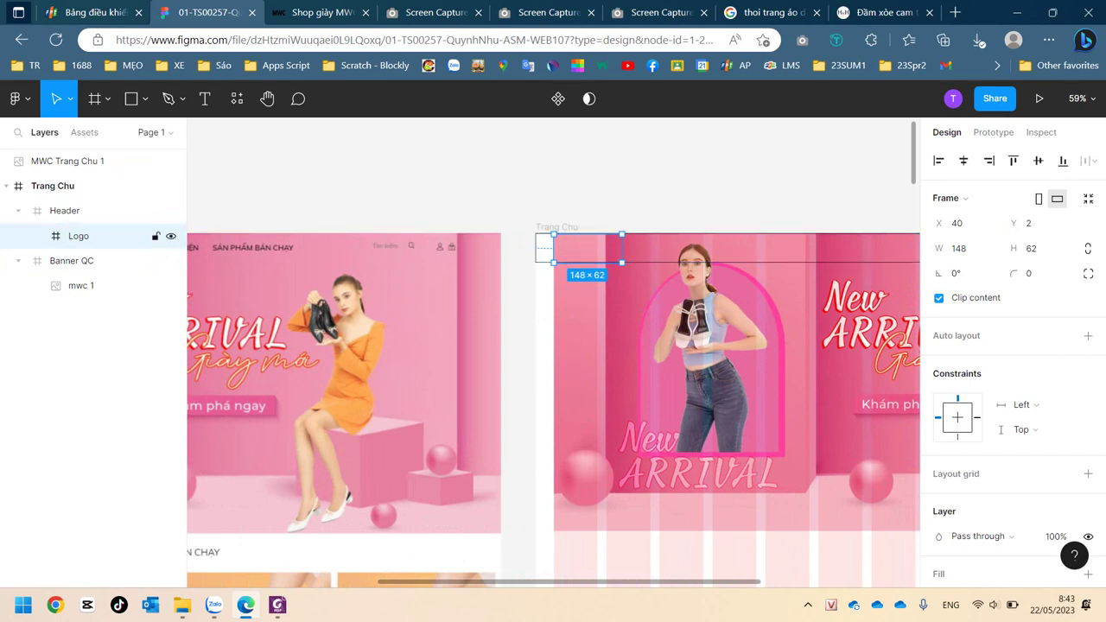
Step: Place the logo.png image from the MWC folder onto the Trang Chu frame
left_click(145, 99)
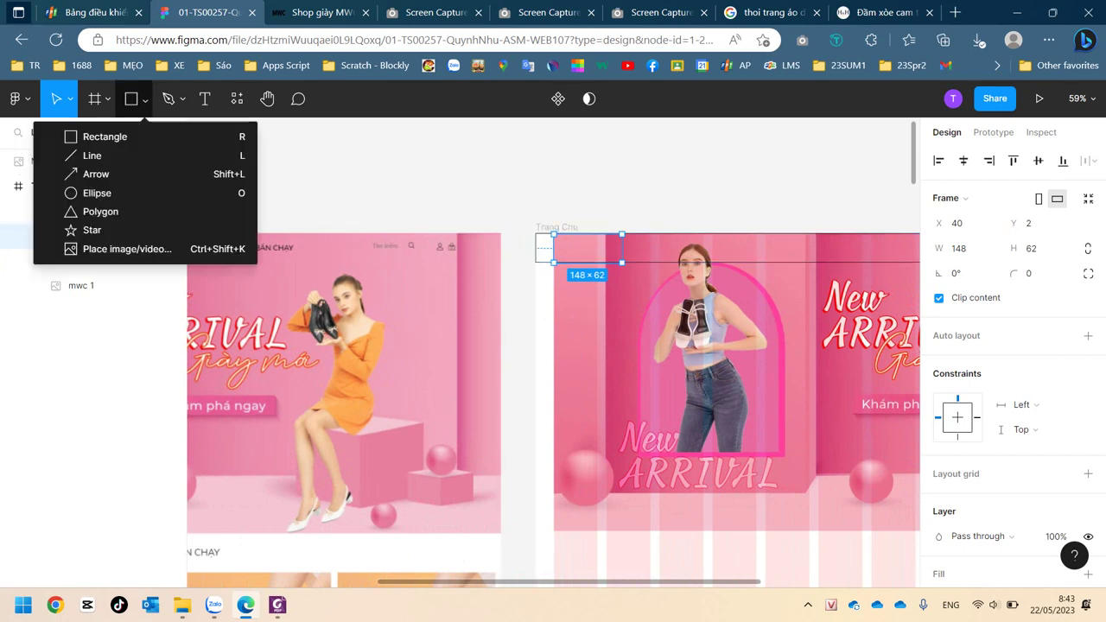
left_click(121, 247)
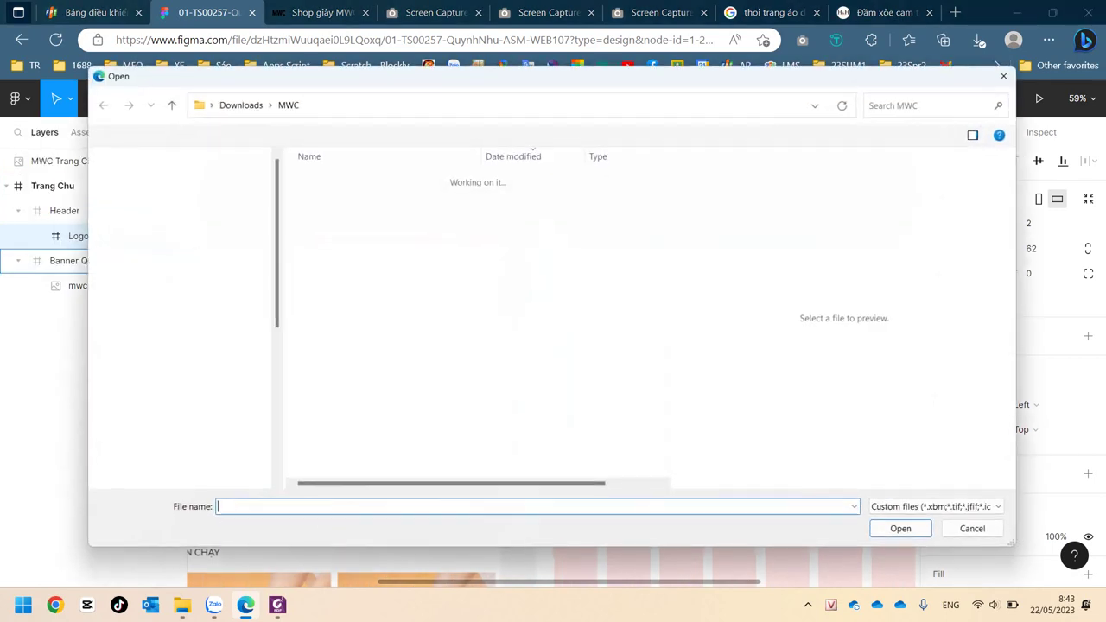
left_click(330, 226)
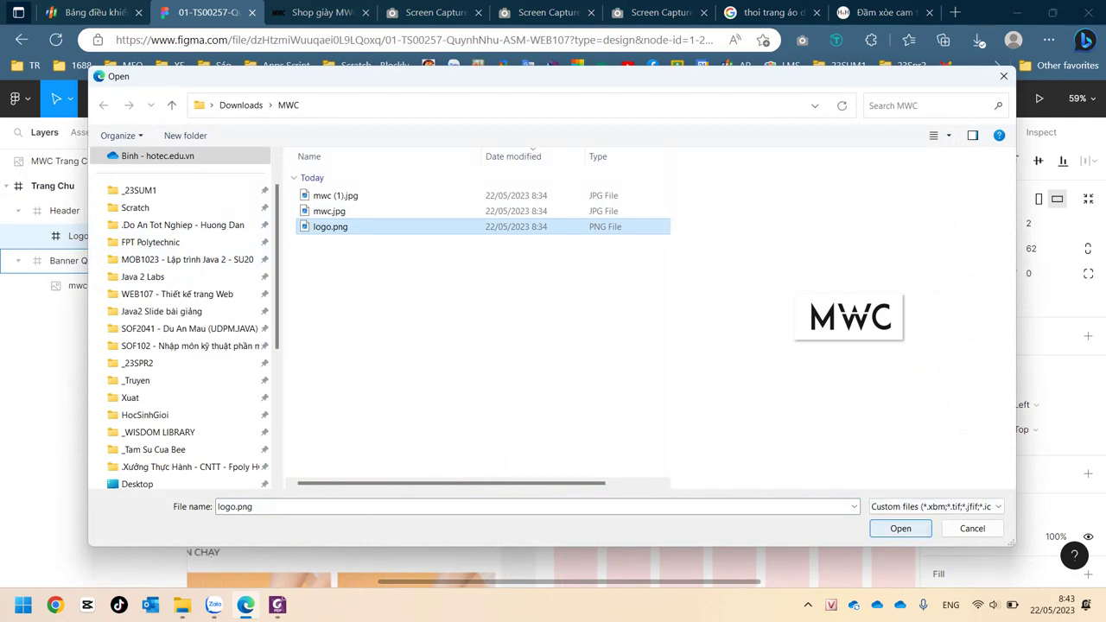
left_click(900, 528)
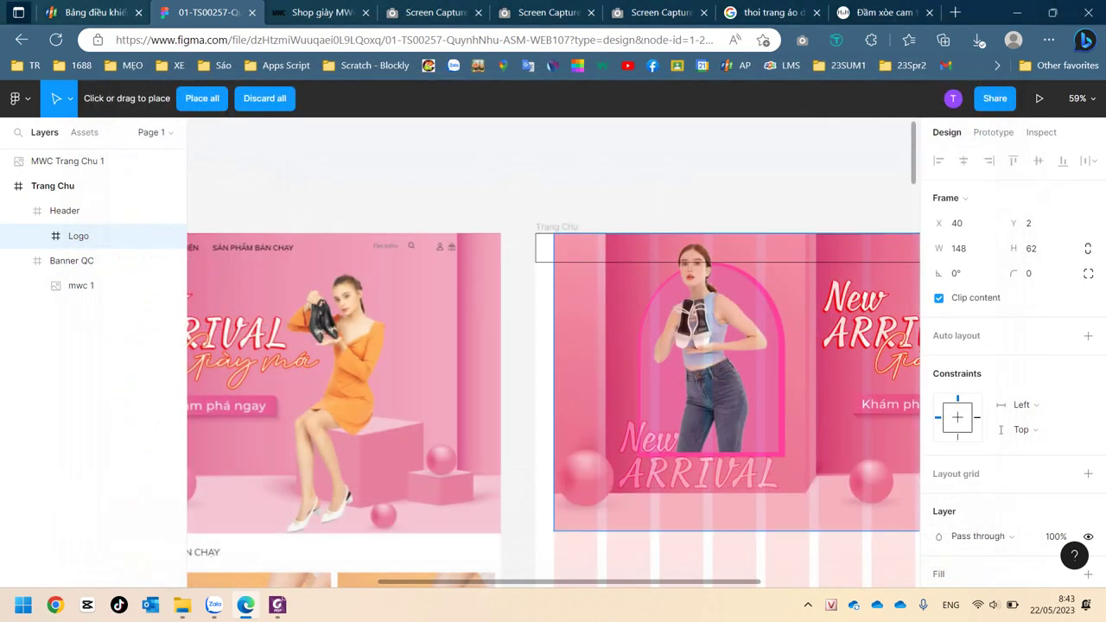
left_click(554, 234)
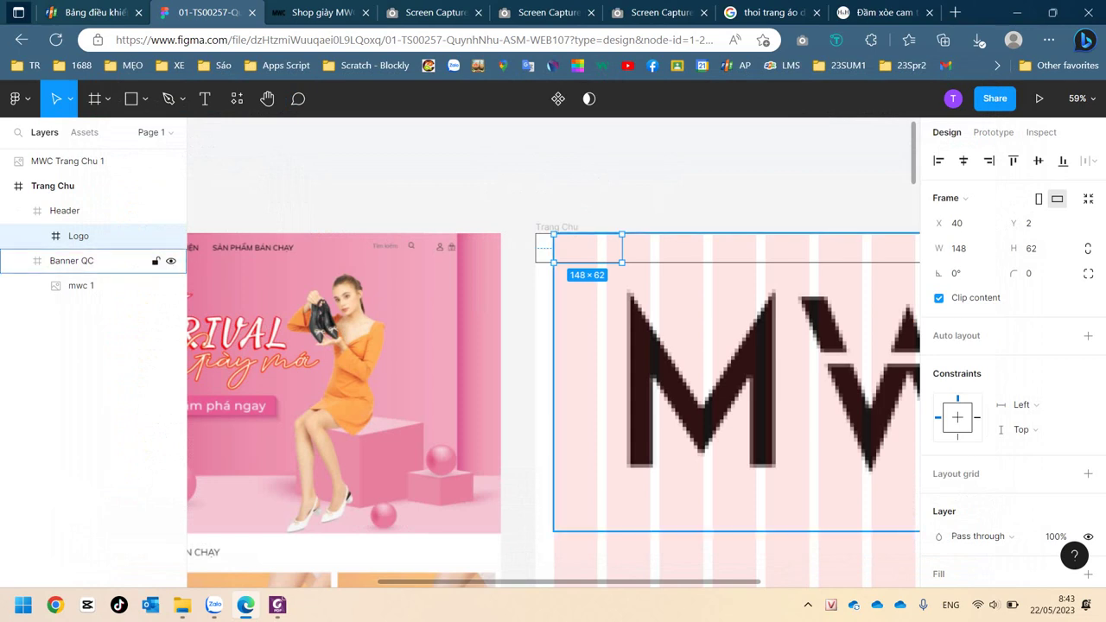
scroll(689, 360, "down", 5)
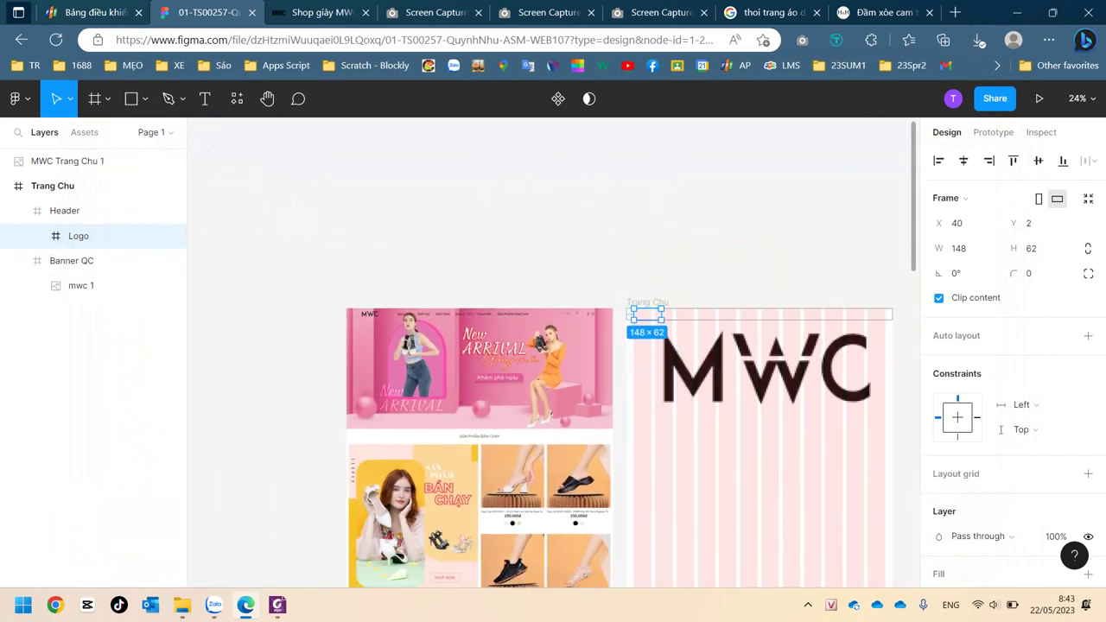
Step: Inspect the Header, Logo, Banner QC and mwc 1 layers, briefly hiding and reshowing mwc 1
key("Escape")
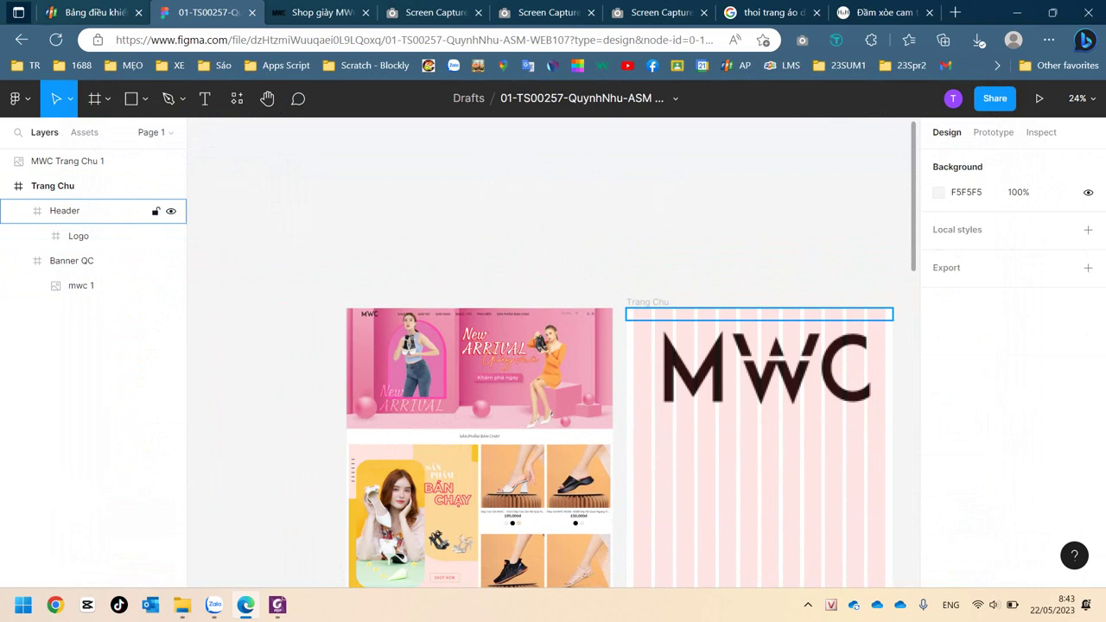
left_click(65, 210)
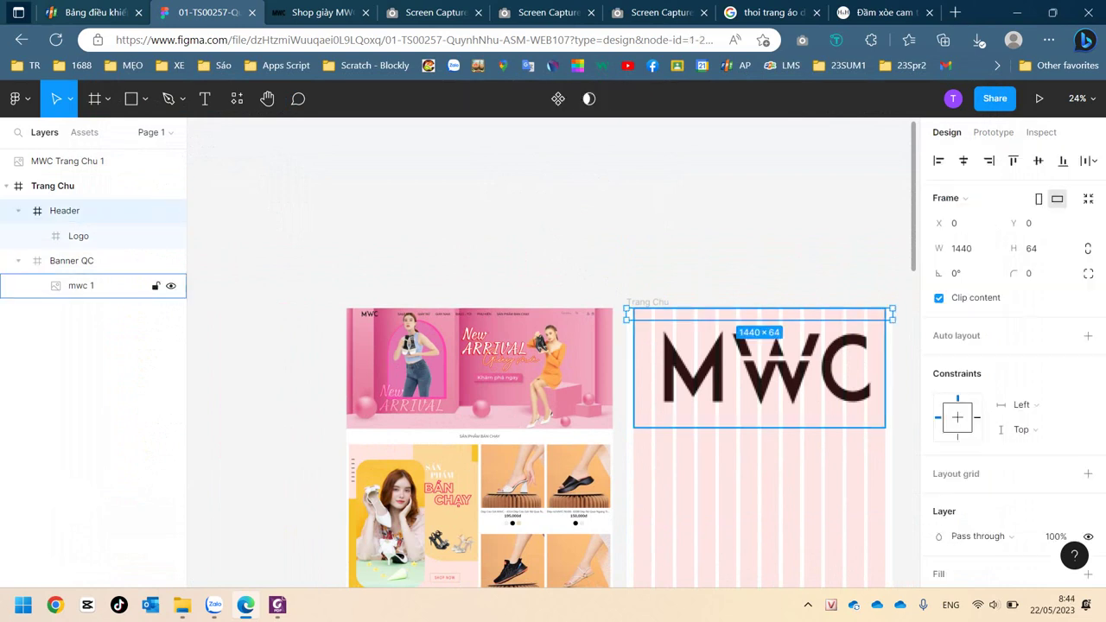
left_click(78, 235)
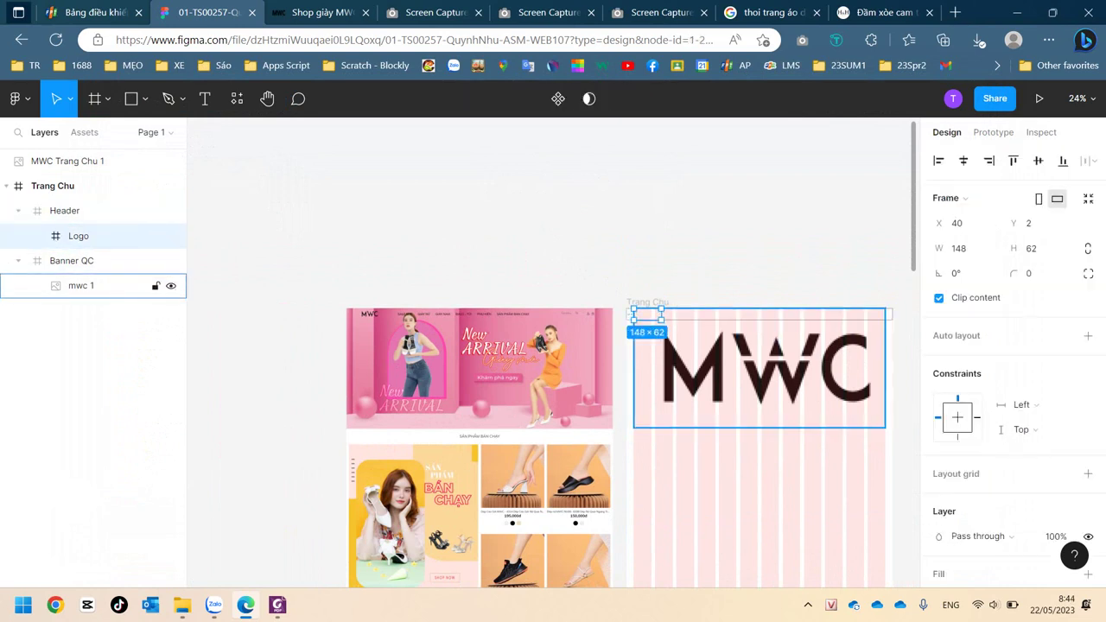
left_click(71, 260)
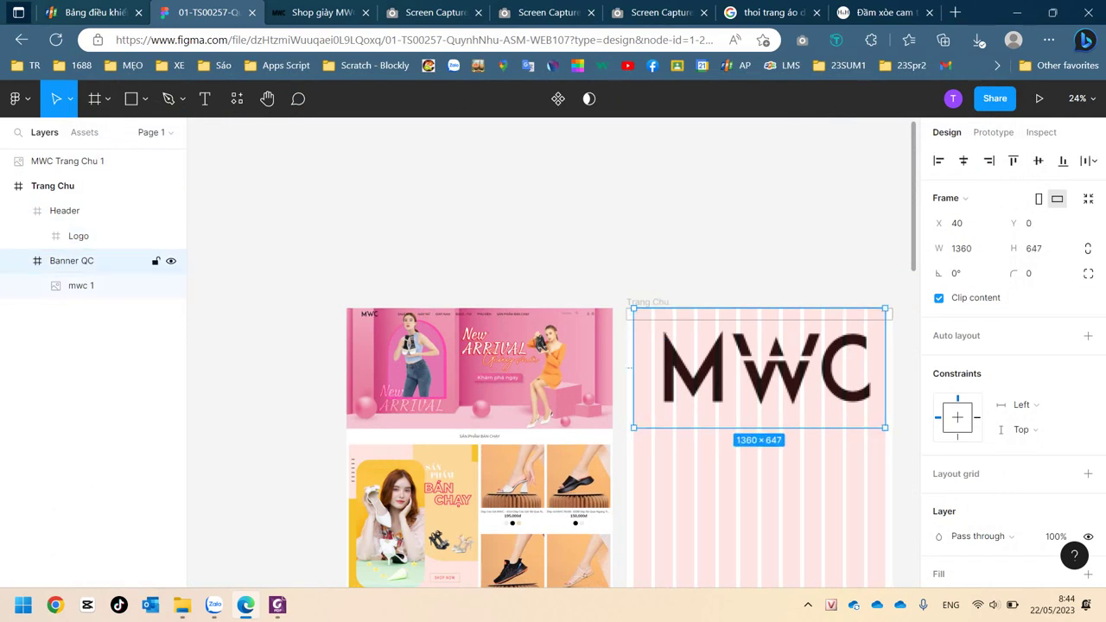
key("Escape")
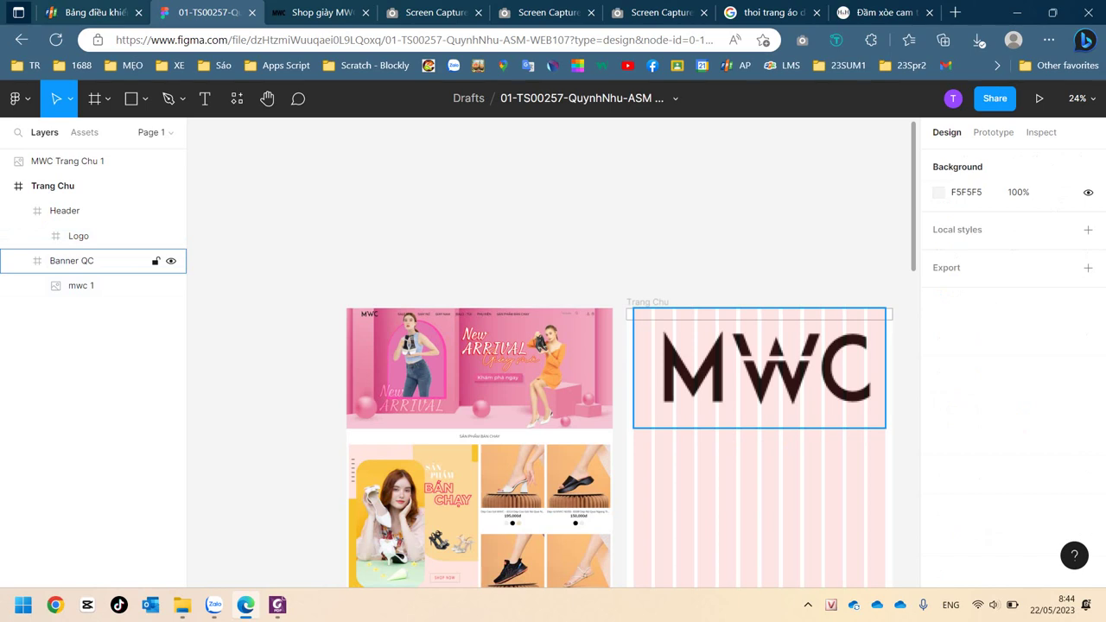
left_click(72, 260)
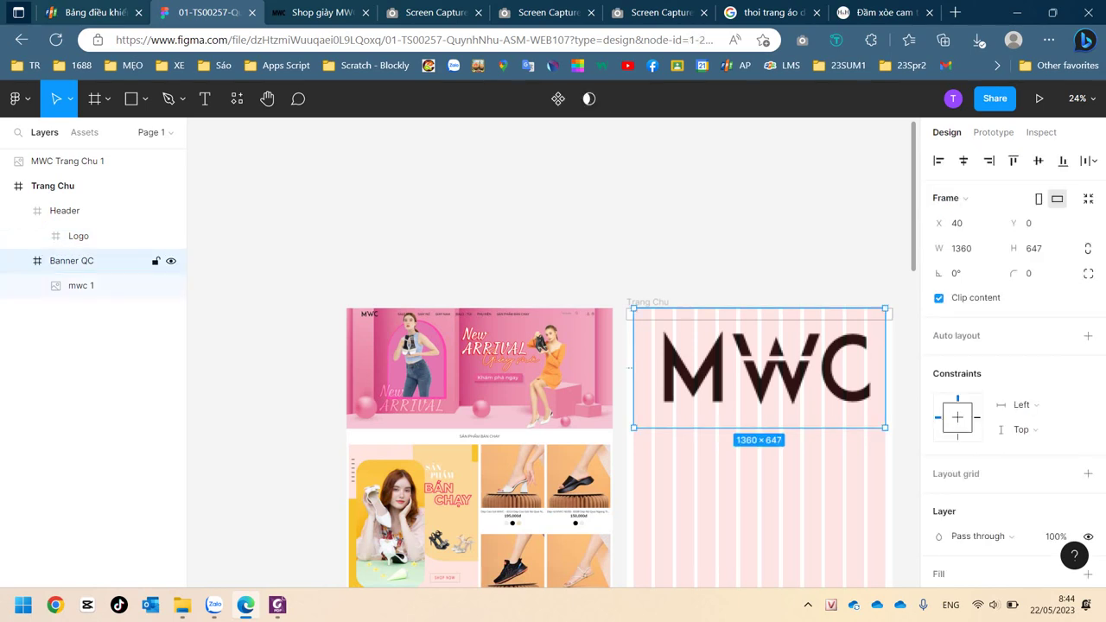
key("Escape")
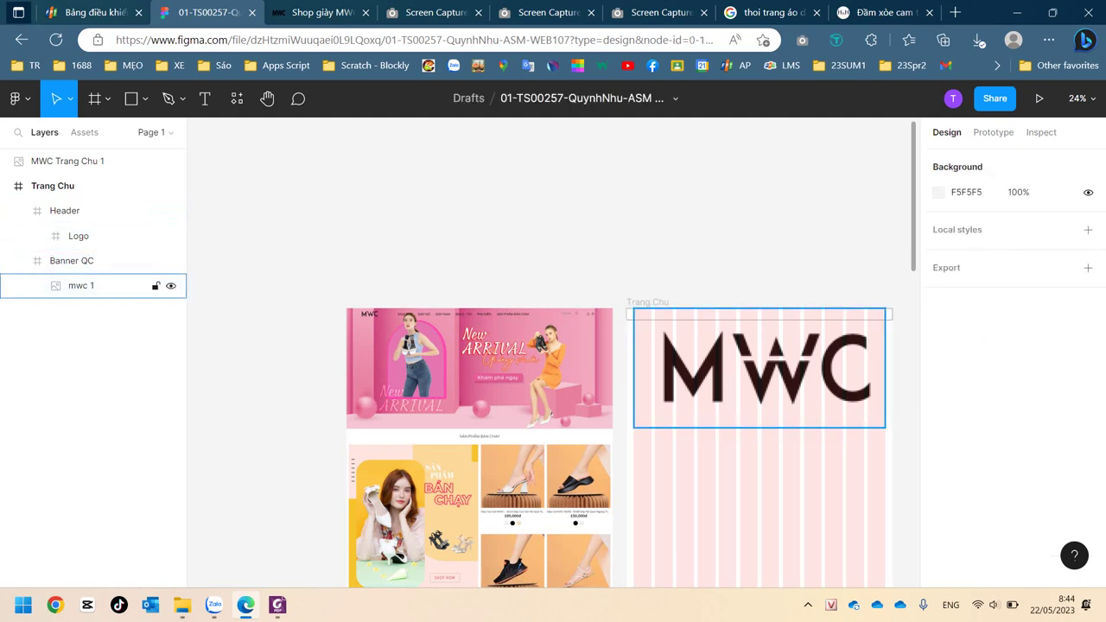
left_click(81, 285)
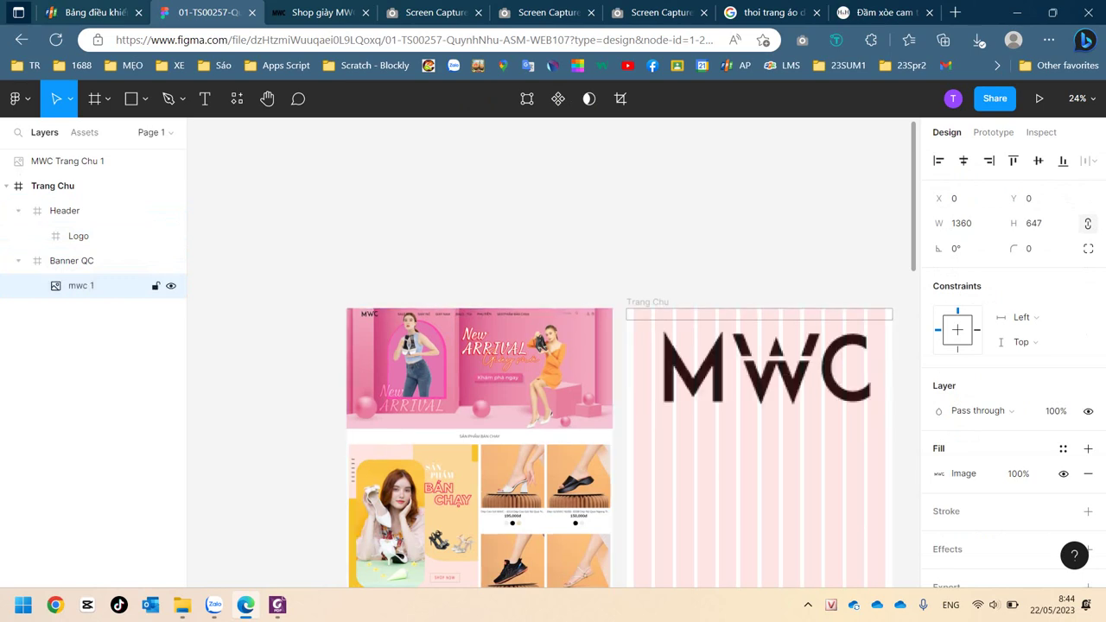
key("ctrl+shift+h")
key("ctrl+shift+h")
key("ctrl+shift+h")
key("ctrl+shift+h")
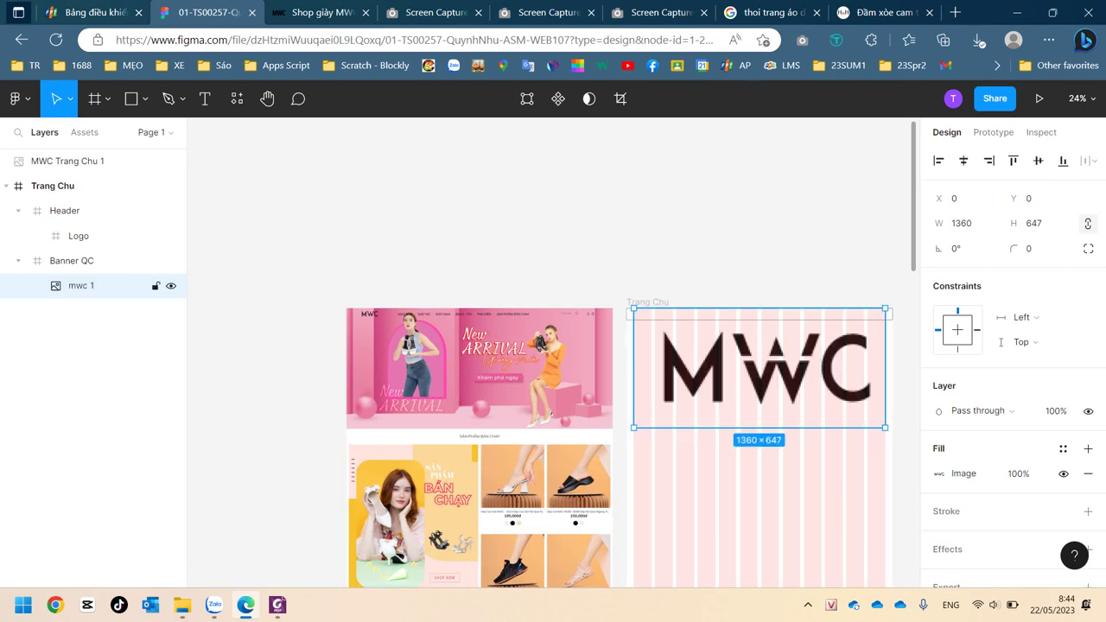
key("Escape")
Step: Undo the oversized logo image so the pink banner photo shows again
left_click(71, 260)
key("Escape")
left_click(71, 260)
key("Escape")
left_click(71, 260)
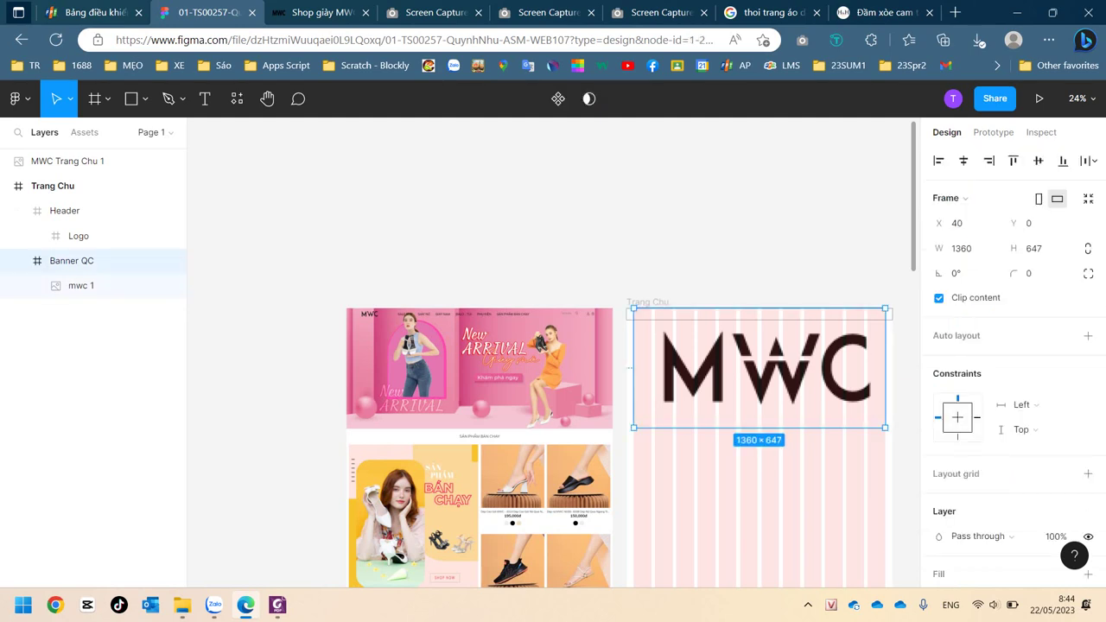
left_click(77, 236)
left_click(64, 211)
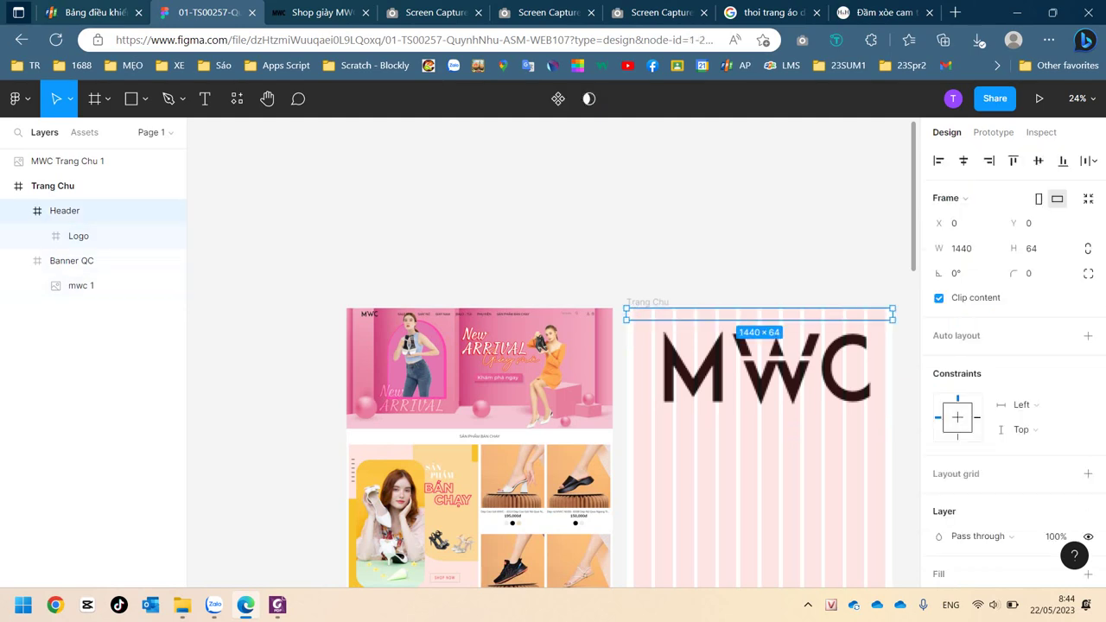
key("Escape")
Step: Add a 1 px black inside stroke to the Logo frame inside Header
left_click(78, 236)
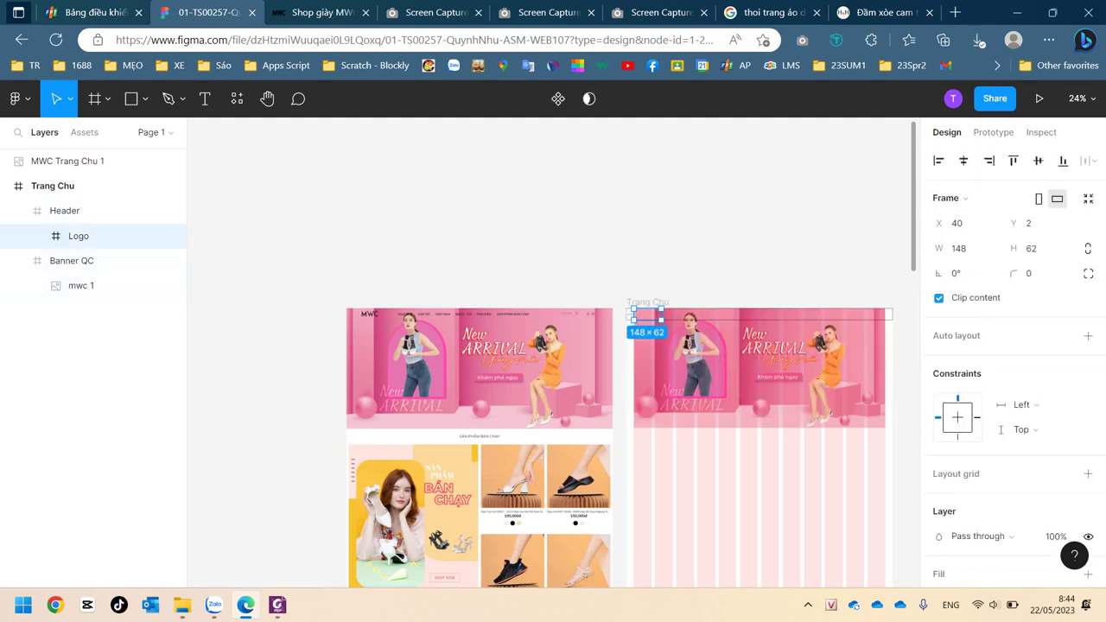
key("Escape")
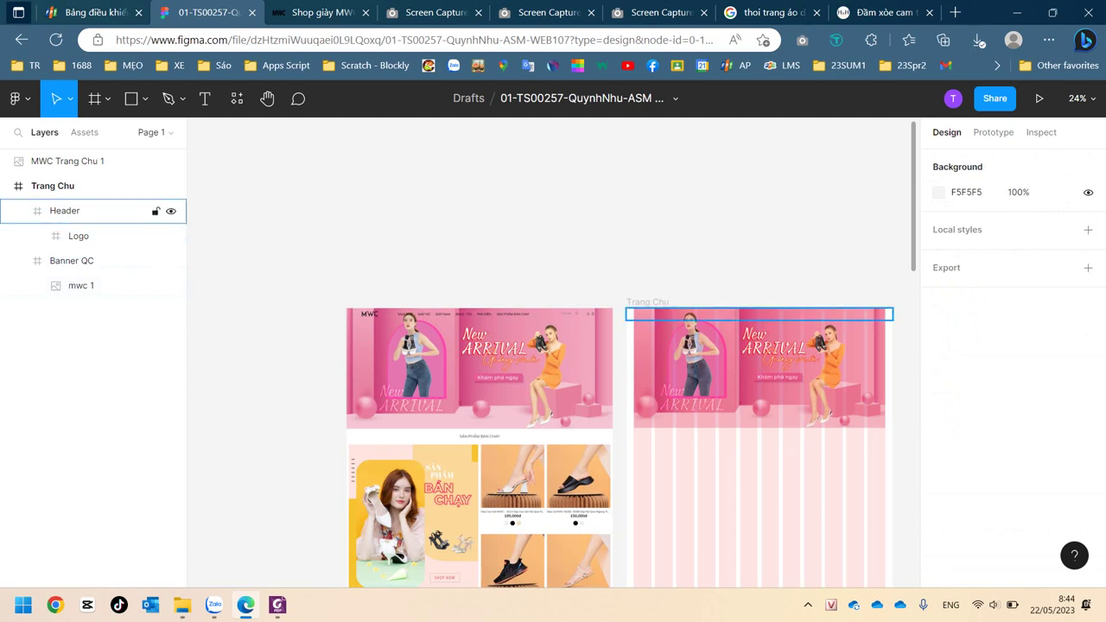
left_click(64, 211)
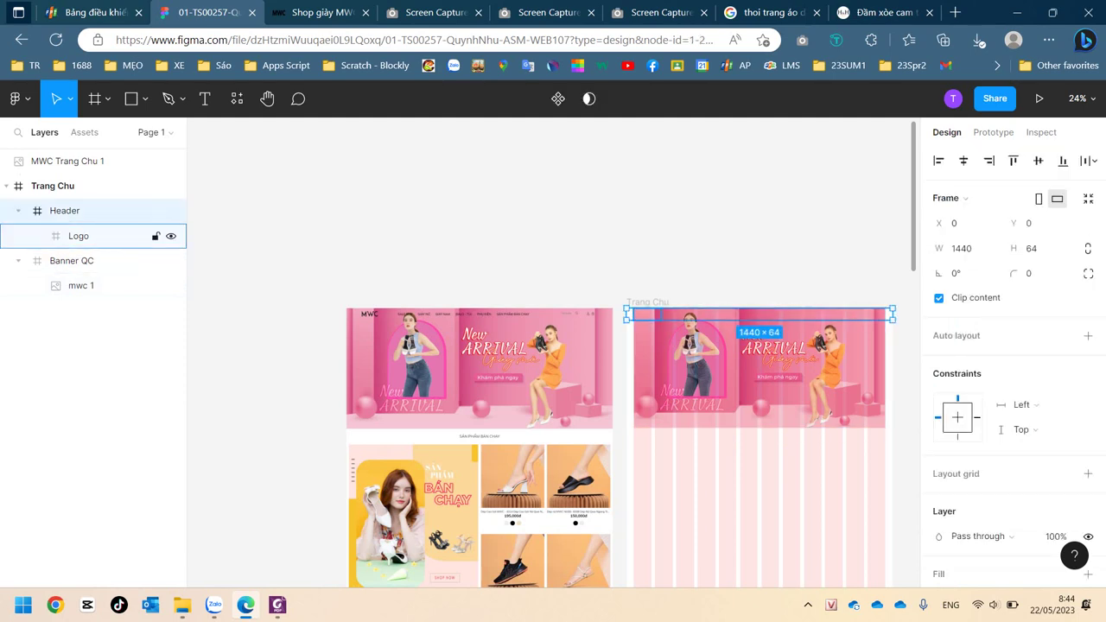
left_click(77, 236)
scroll(1062, 416, "down", 2)
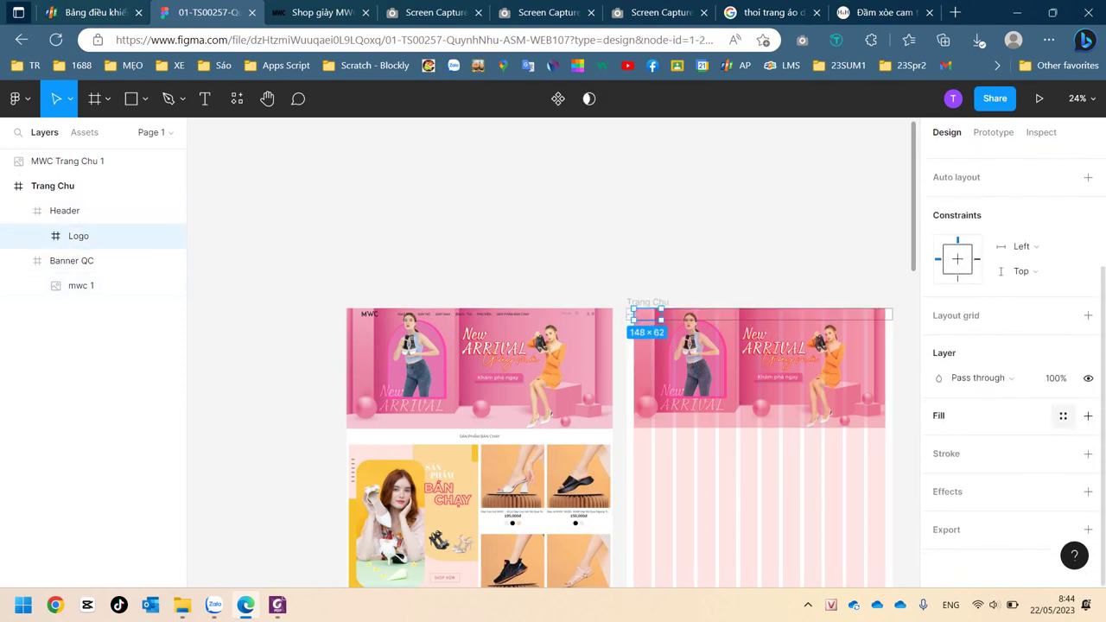
left_click(1088, 454)
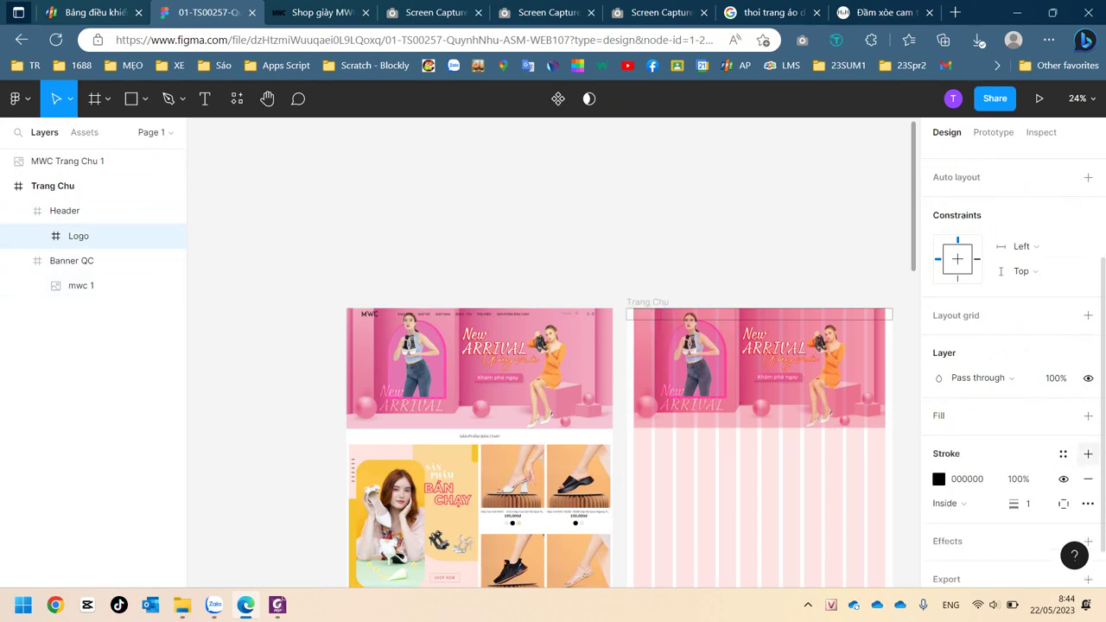
key("Escape")
Step: Zoom into the header and check the Header frame and mwc 1 banner image
scroll(717, 371, "up", 3)
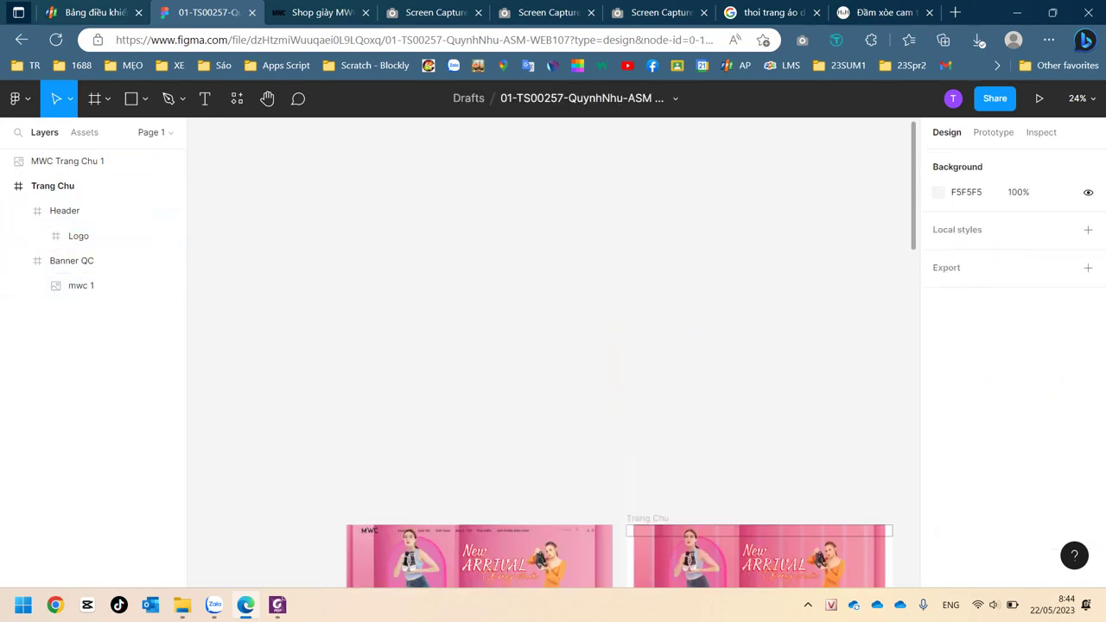
scroll(717, 372, "down", 2)
scroll(717, 389, "up", 5)
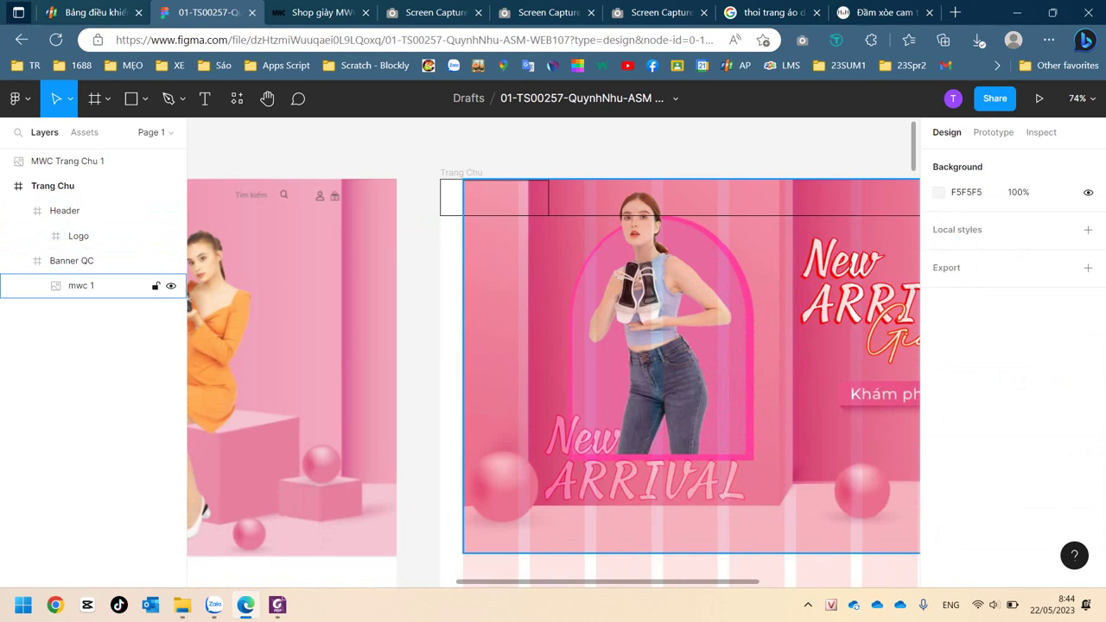
scroll(510, 173, "up", 5)
scroll(509, 155, "up", 3)
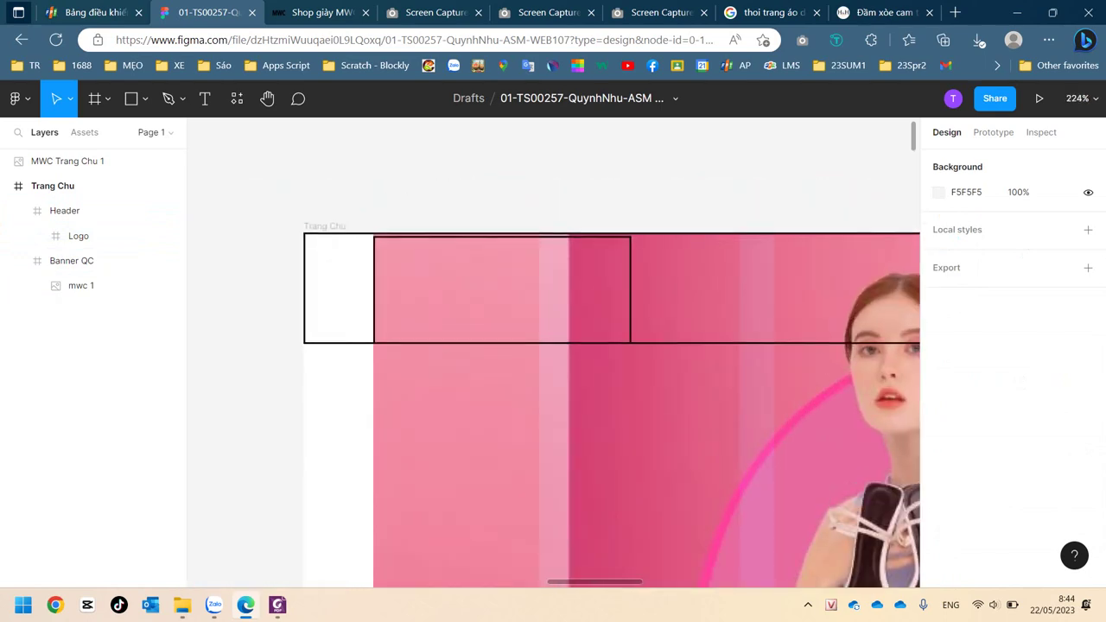
left_click(65, 211)
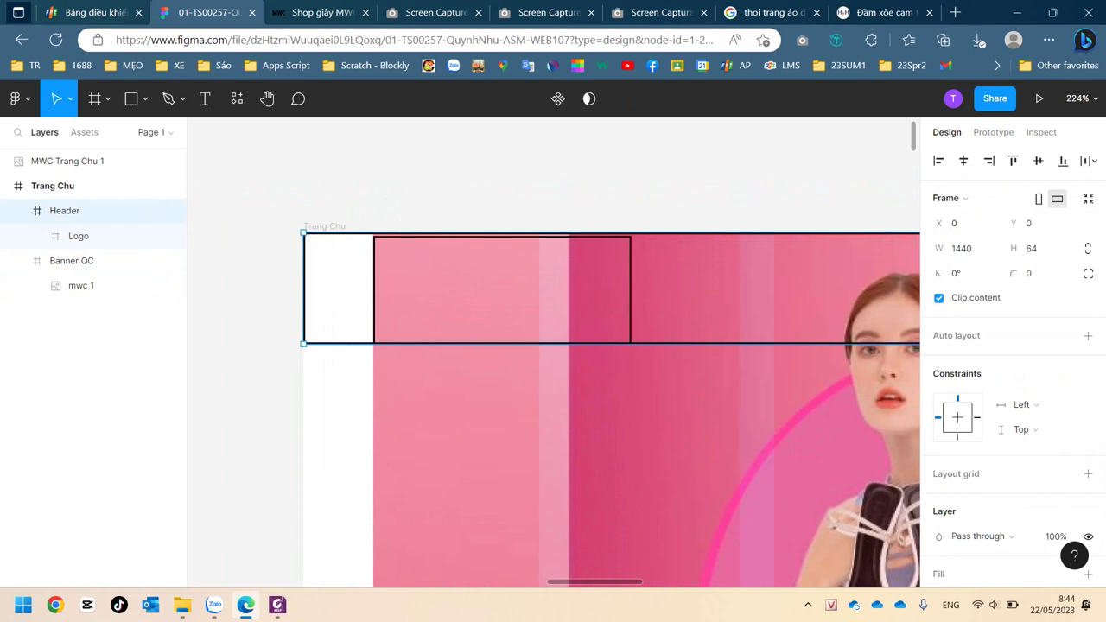
key("Escape")
left_click(81, 285)
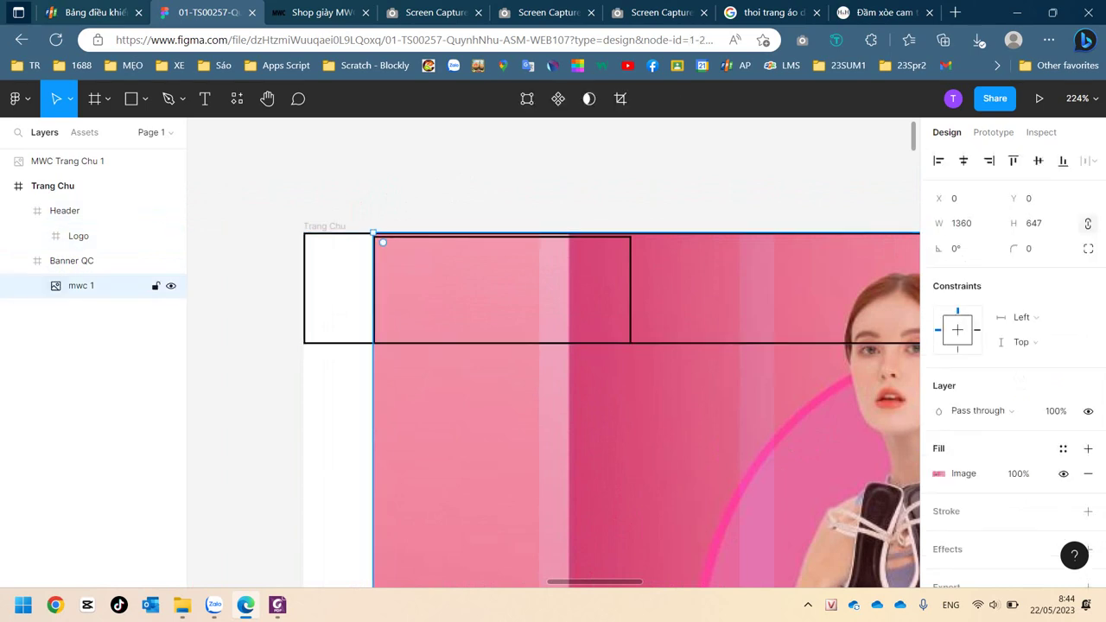
key("Escape")
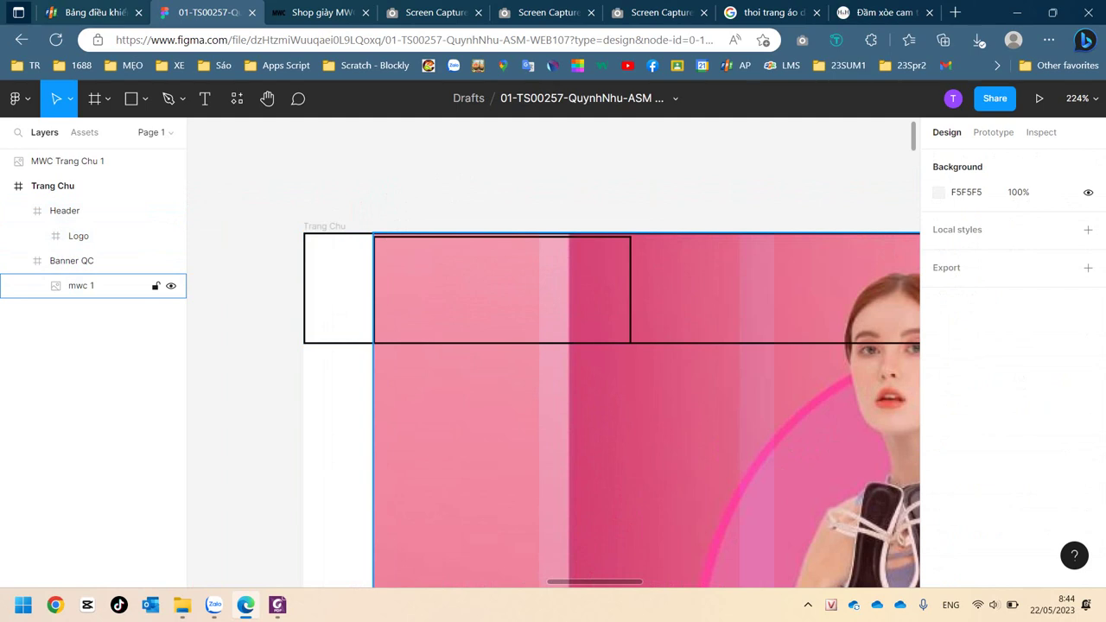
left_click(81, 285)
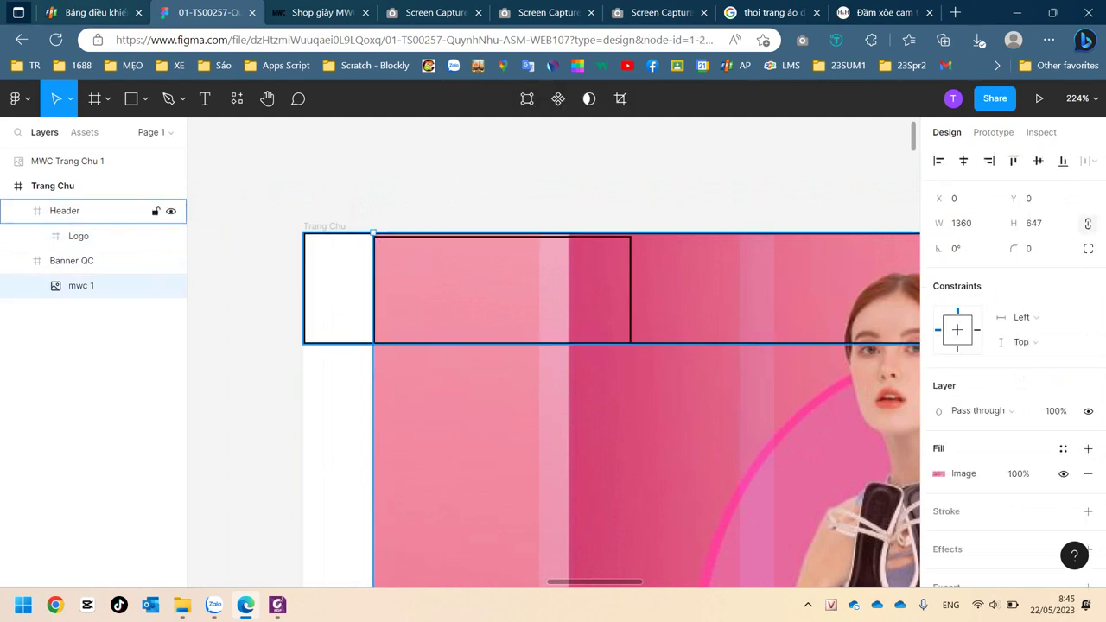
Step: Resize the Logo frame to 148 × 64 at Y 0
left_click(78, 235)
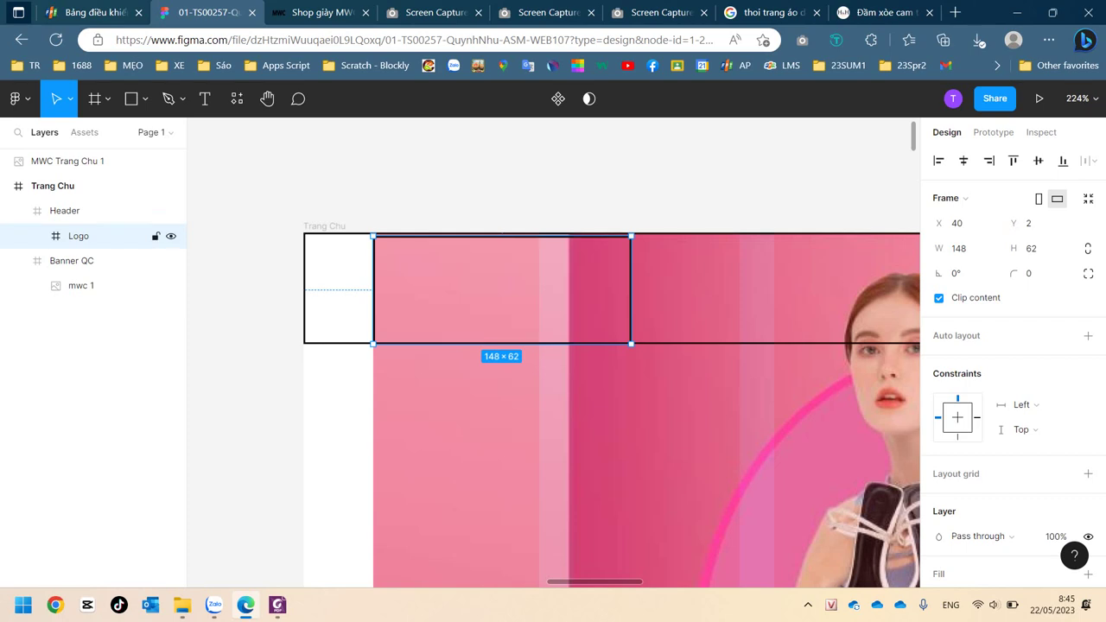
mouse_move(373, 235)
left_mouse_down()
mouse_move(359, 212)
mouse_move(407, 257)
mouse_move(371, 249)
mouse_move(373, 232)
left_mouse_up()
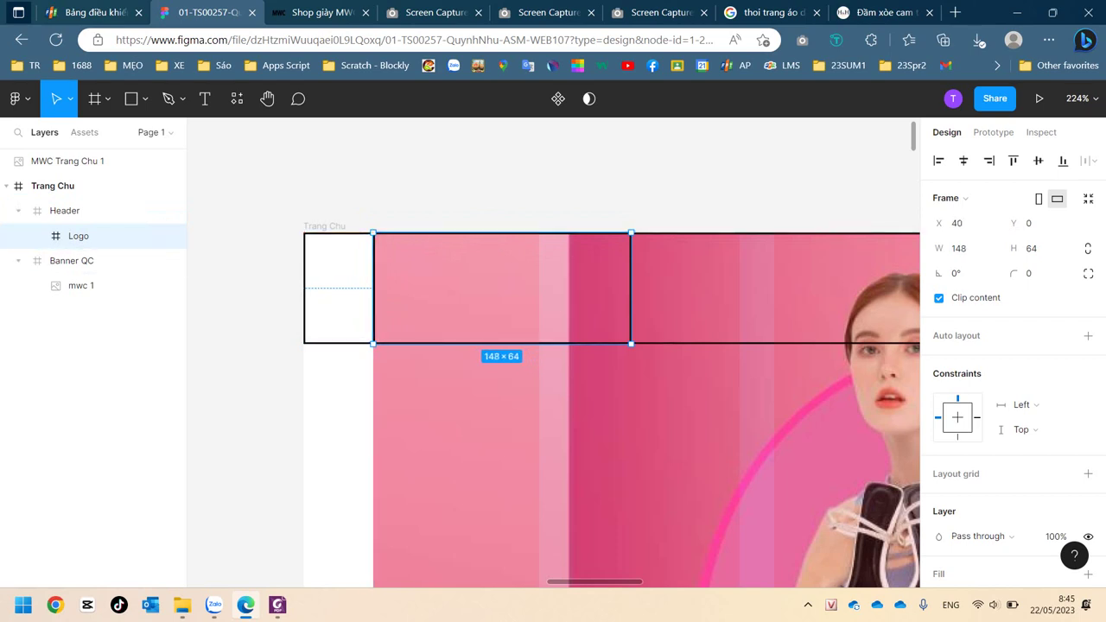
key("Escape")
left_click(95, 235)
key("p")
Step: Load logo.png for placement after previewing mwc.jpg, then cancel and deselect
left_click(145, 98)
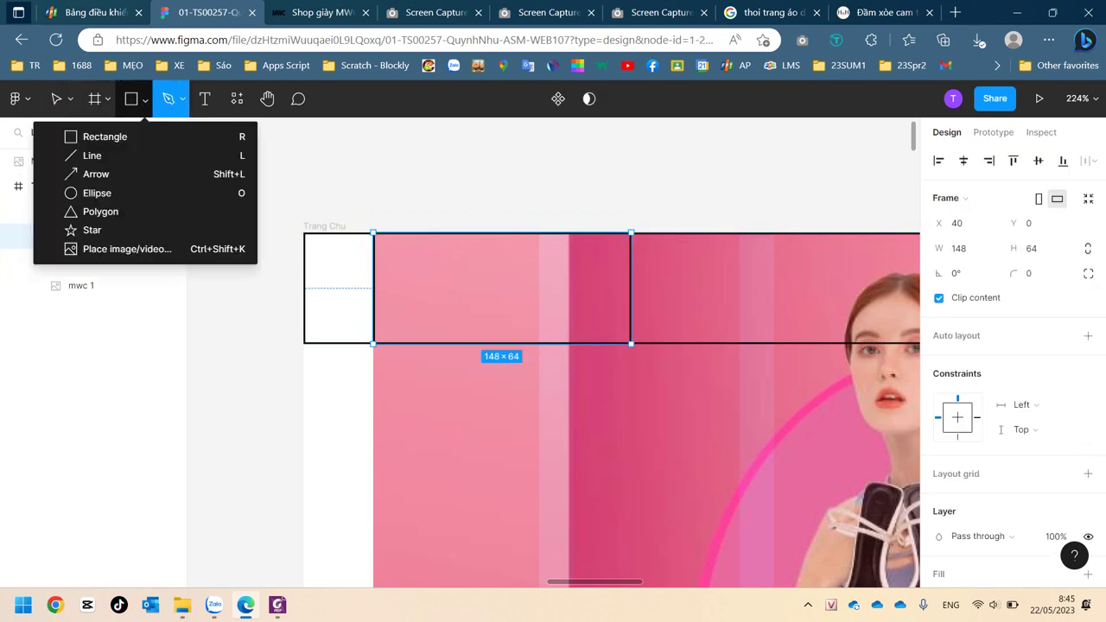
left_click(127, 249)
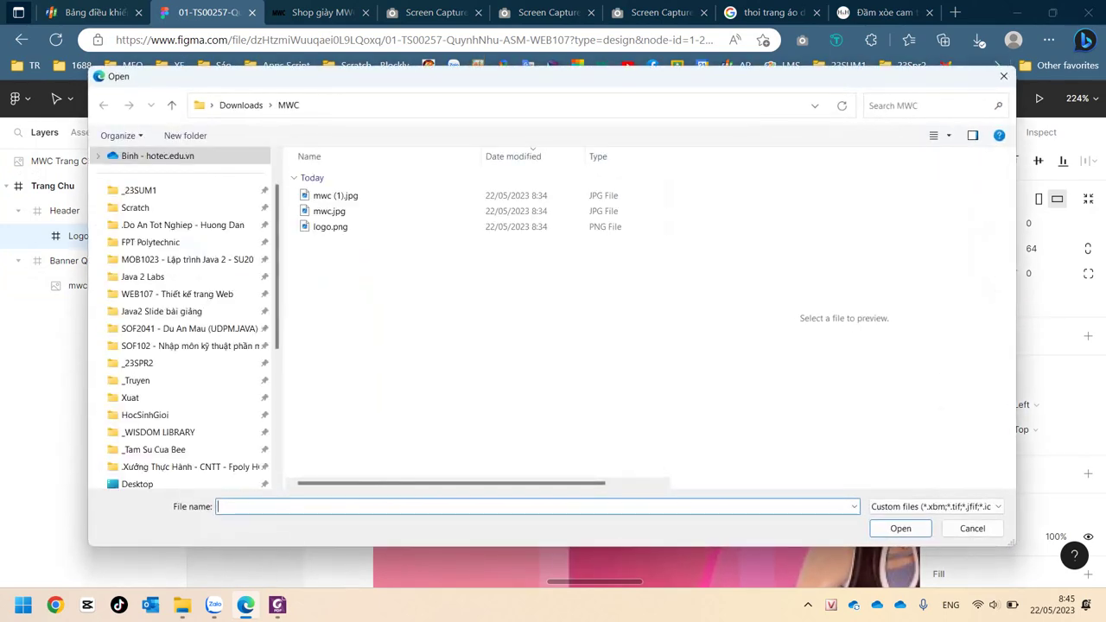
left_click(329, 210)
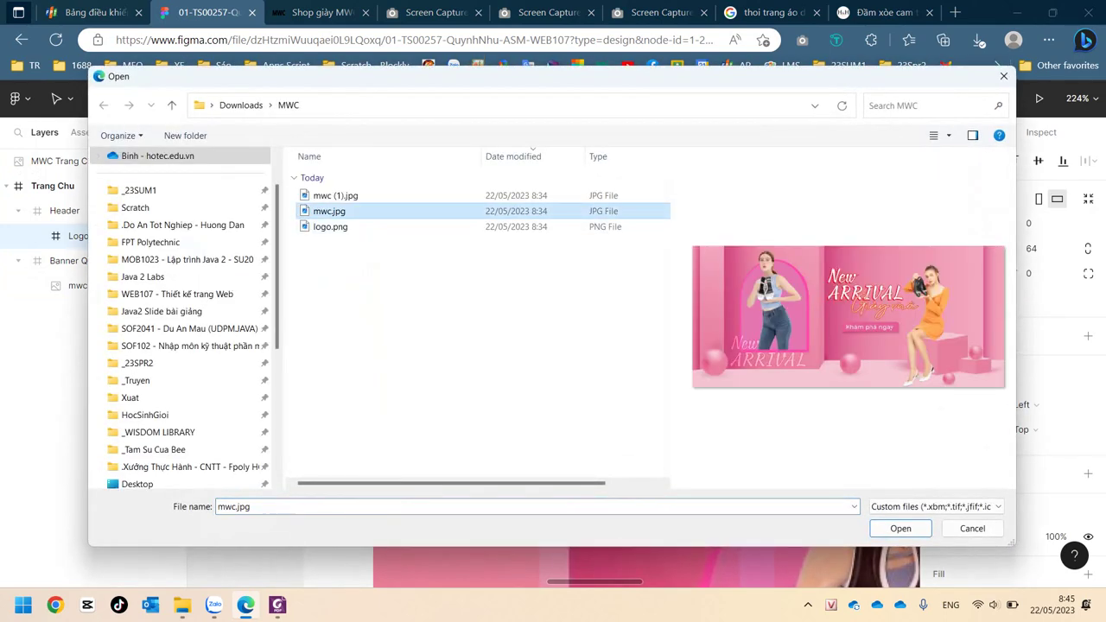
left_click(335, 195)
left_click(330, 226)
key("Return")
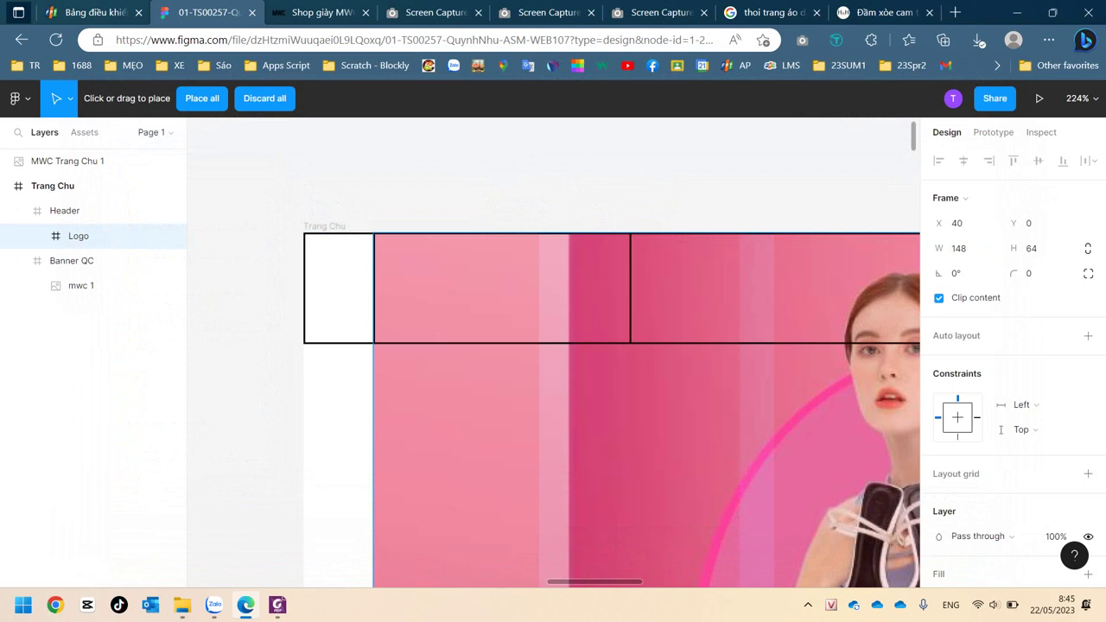
key("Escape")
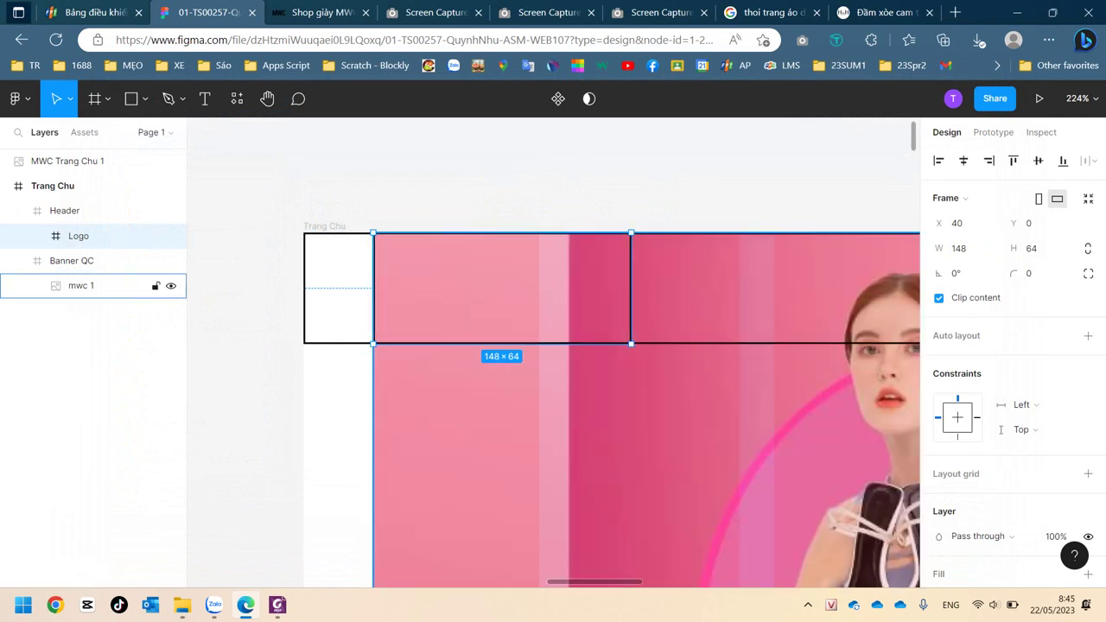
key("Escape")
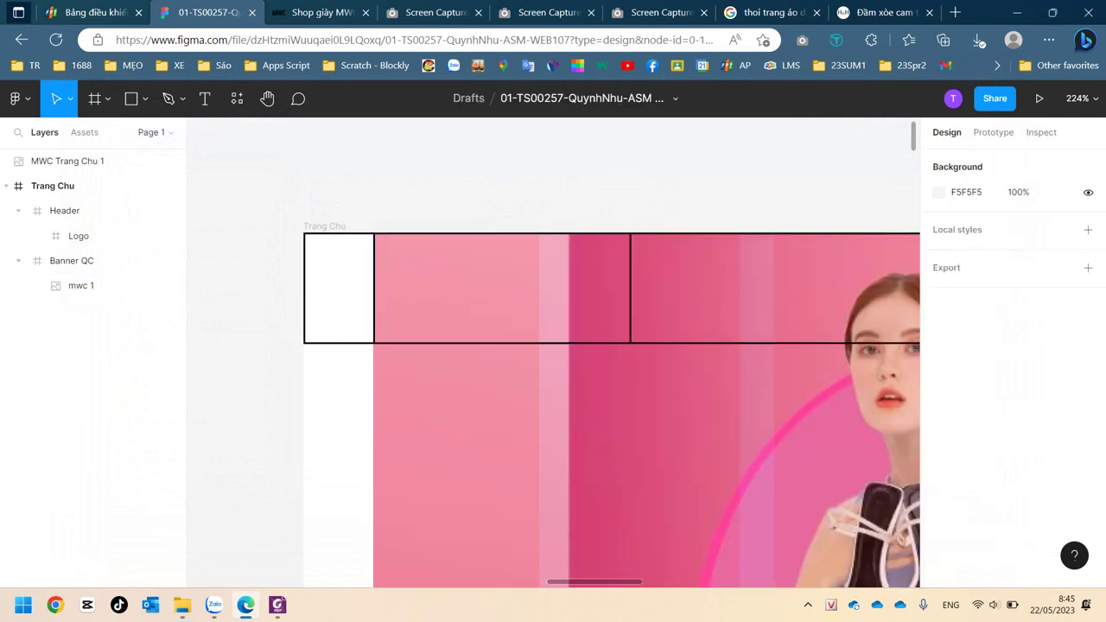
Step: Place logo.png as logo 1 (189×80) just above the Trang Chu header
left_click(145, 98)
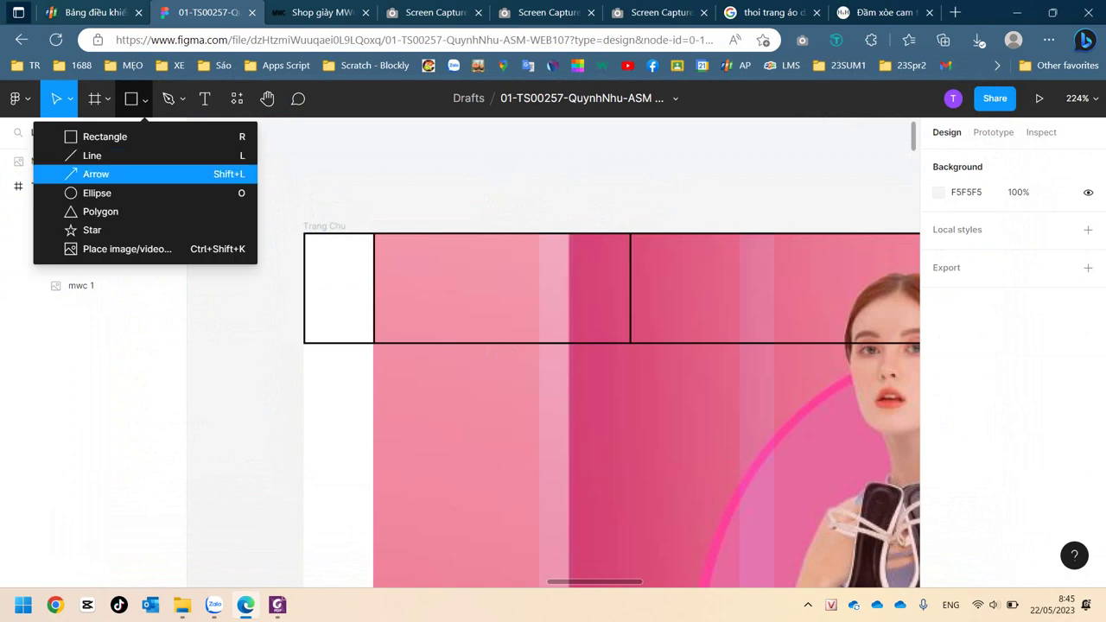
left_click(127, 249)
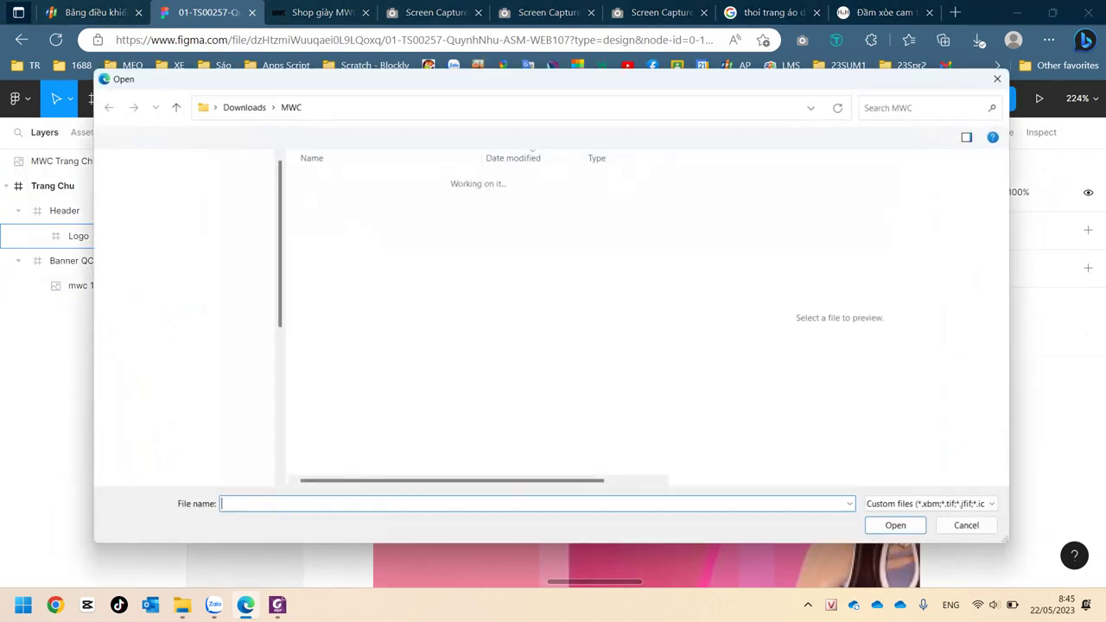
left_click(330, 227)
key("Return")
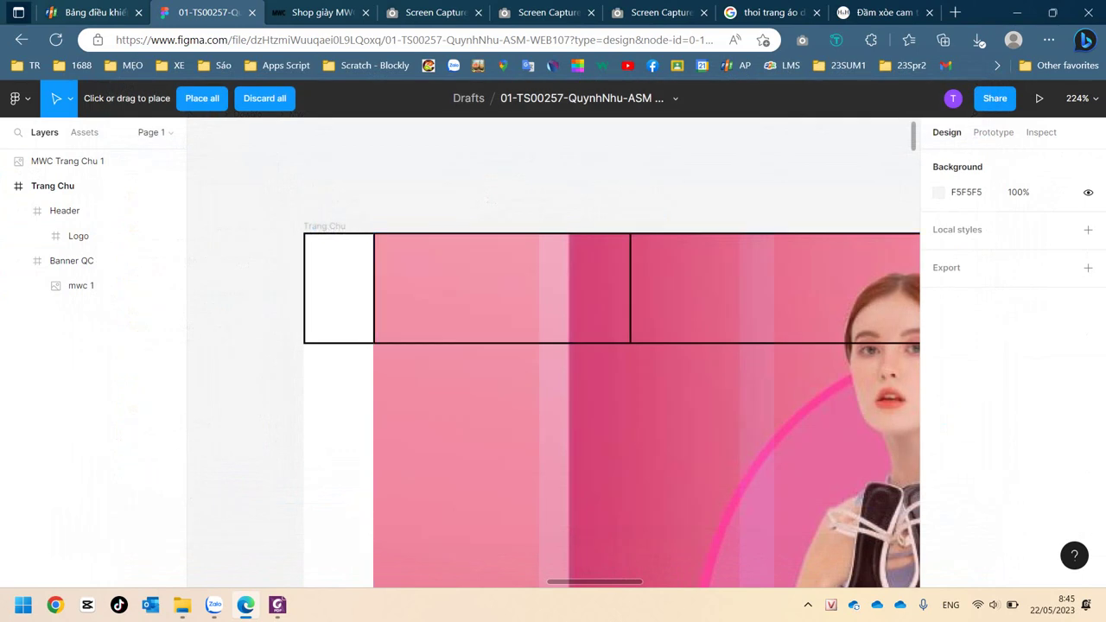
left_click(393, 242)
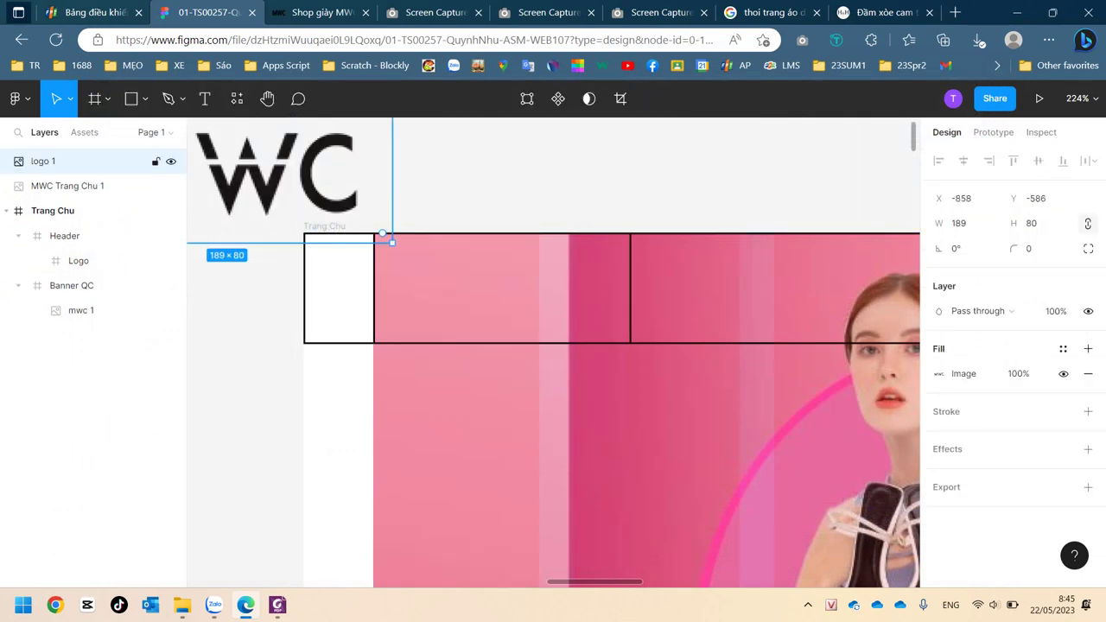
Step: Move the logo 1 image into the header's Logo frame
left_click_drag(286, 173, 445, 195)
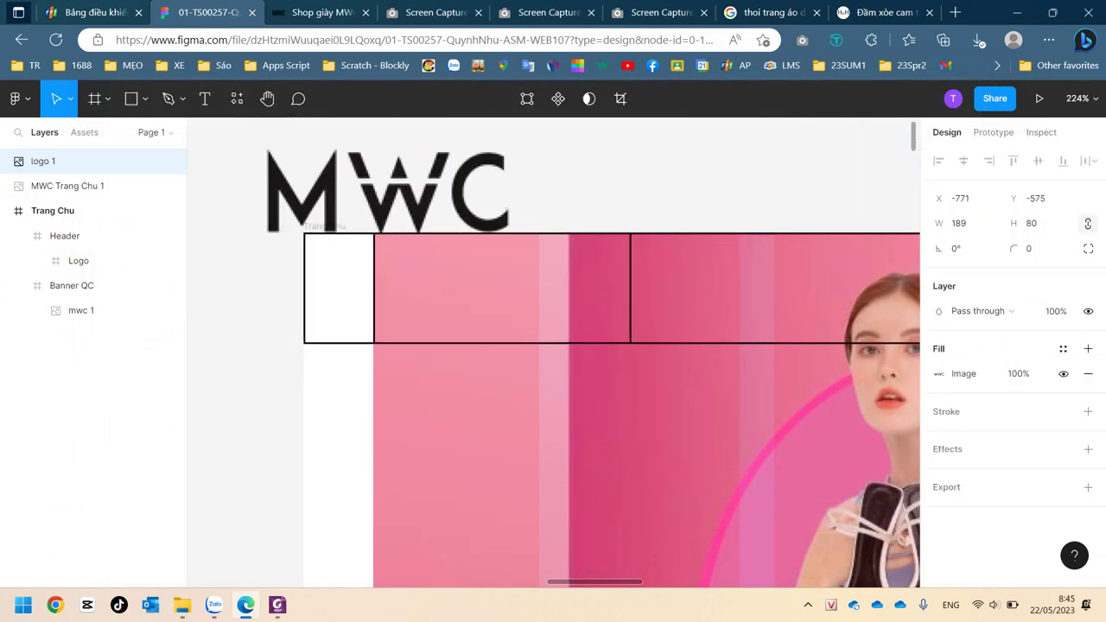
left_click_drag(87, 160, 86, 261)
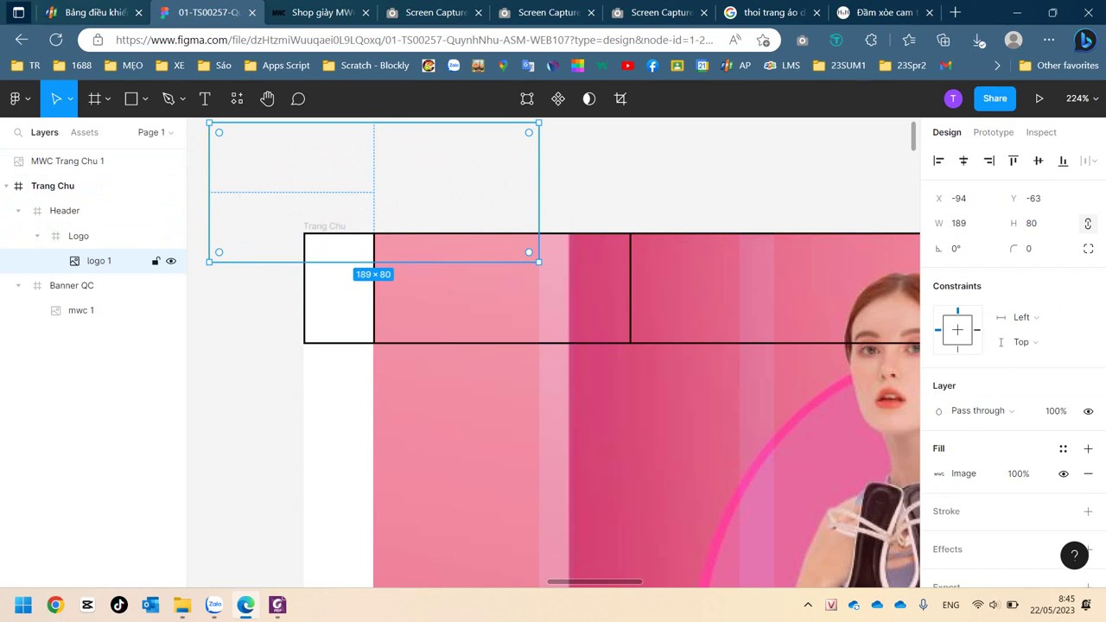
left_click(104, 236)
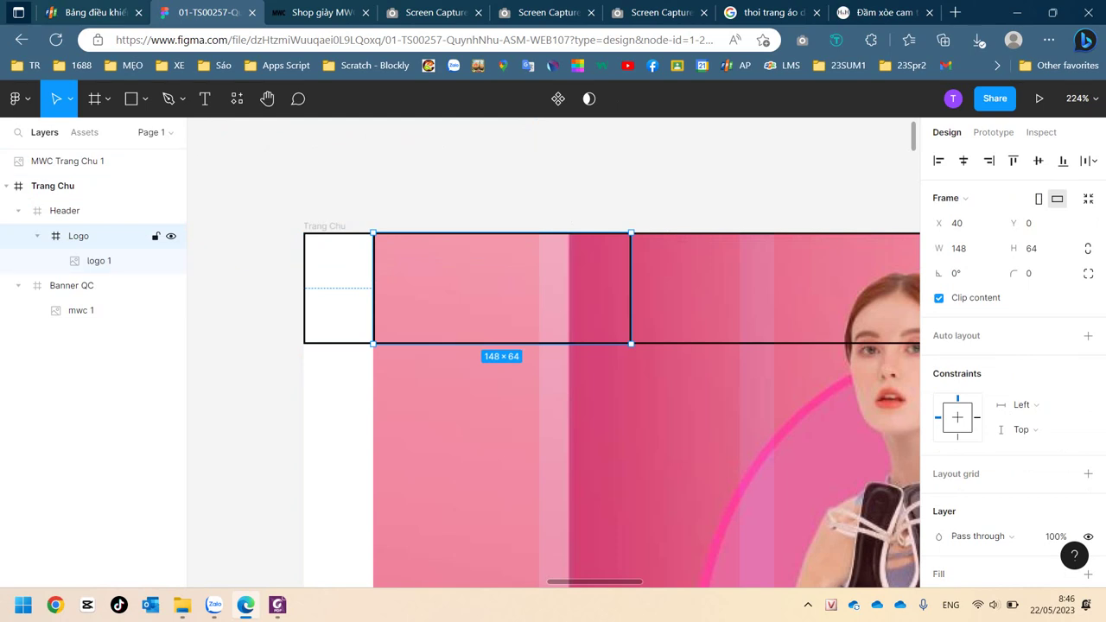
left_click(98, 260)
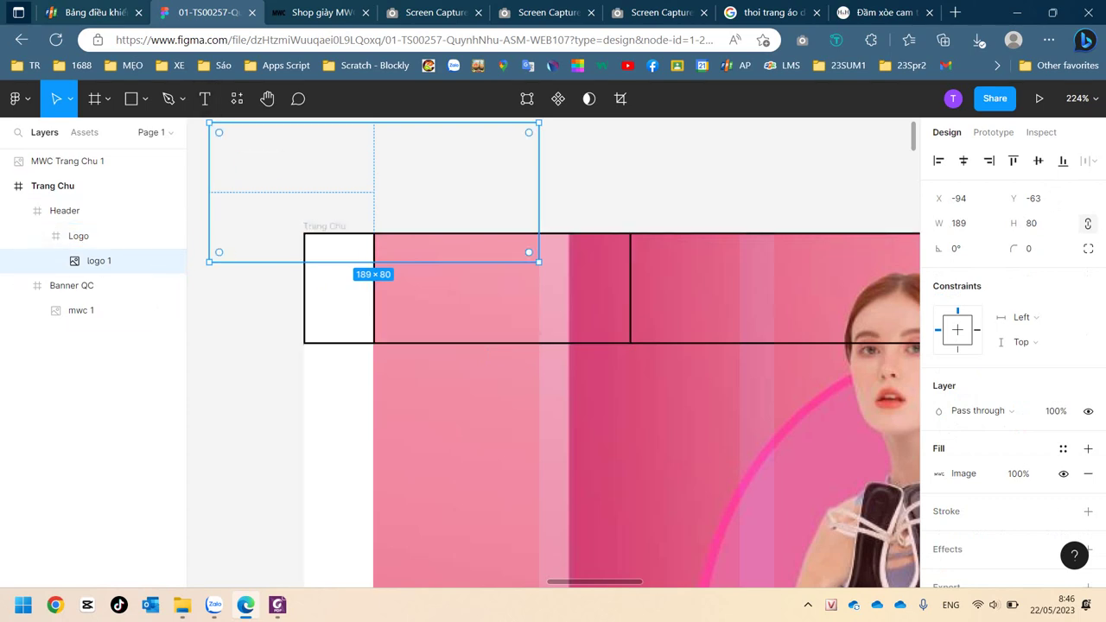
Step: Resize logo 1 to fill the Logo frame at 148 × 64, X 0, Y 0
left_click_drag(539, 261, 630, 343)
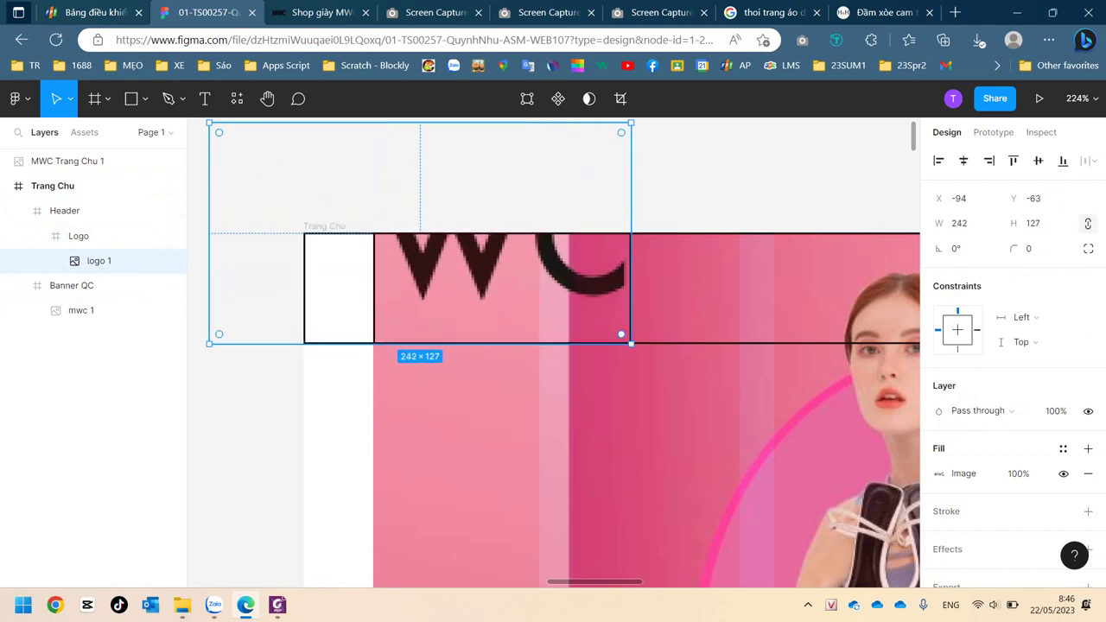
left_click_drag(209, 123, 372, 235)
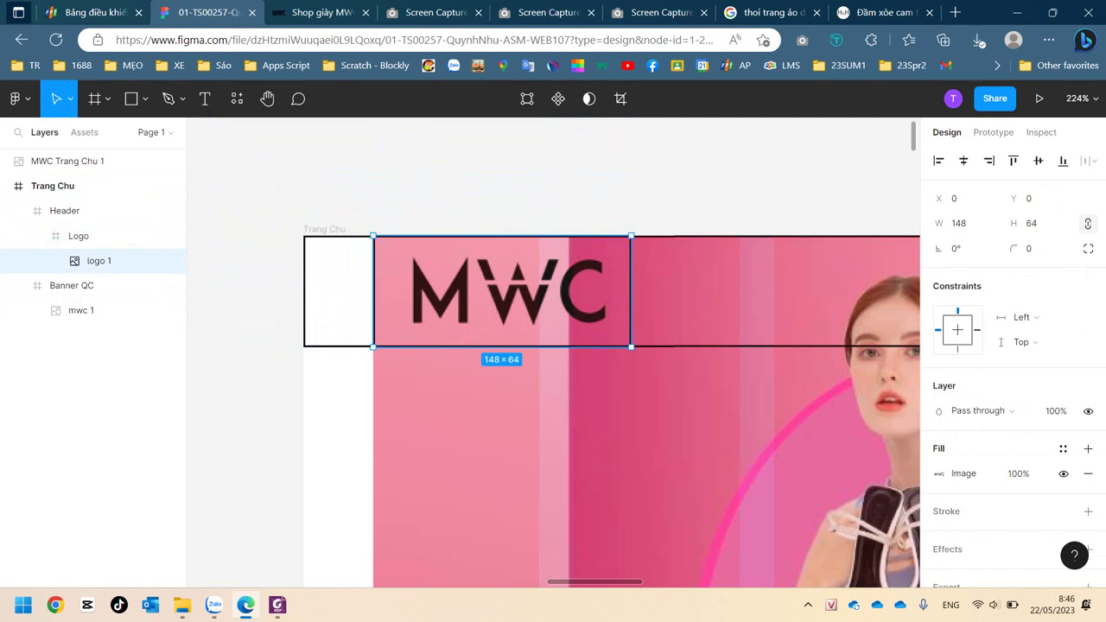
key("Escape")
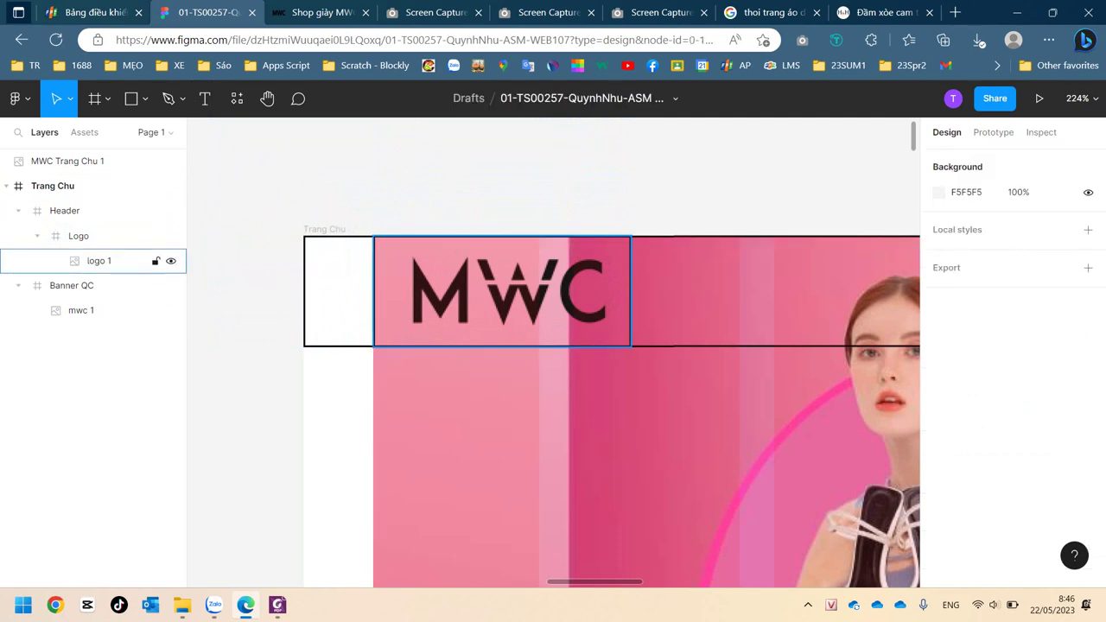
left_click(99, 260)
left_click(78, 235)
left_click(99, 260)
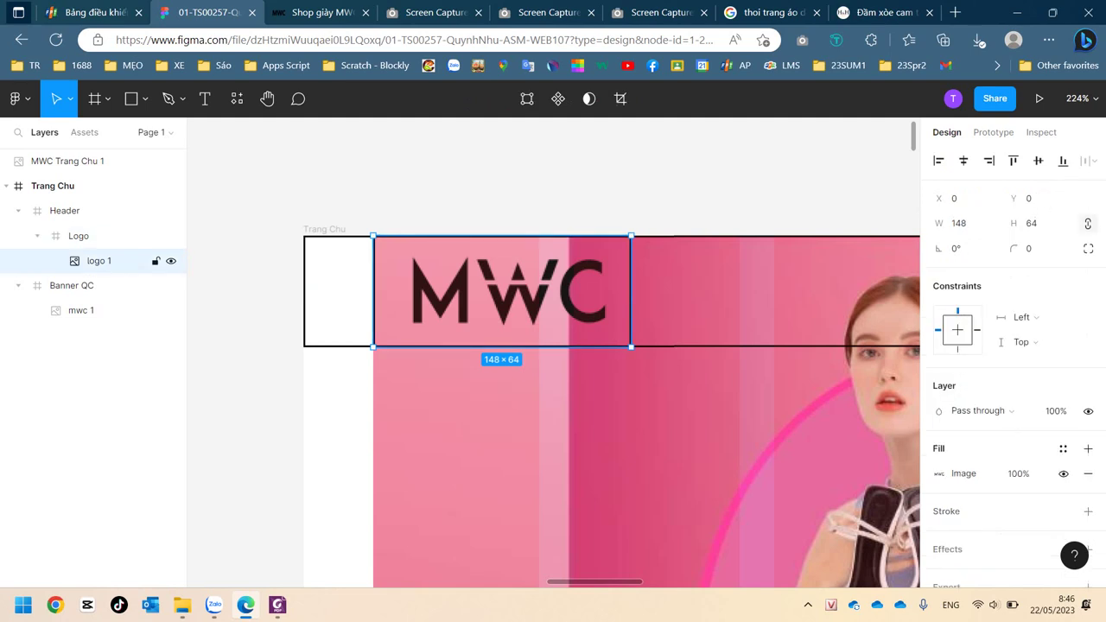
left_click(79, 235)
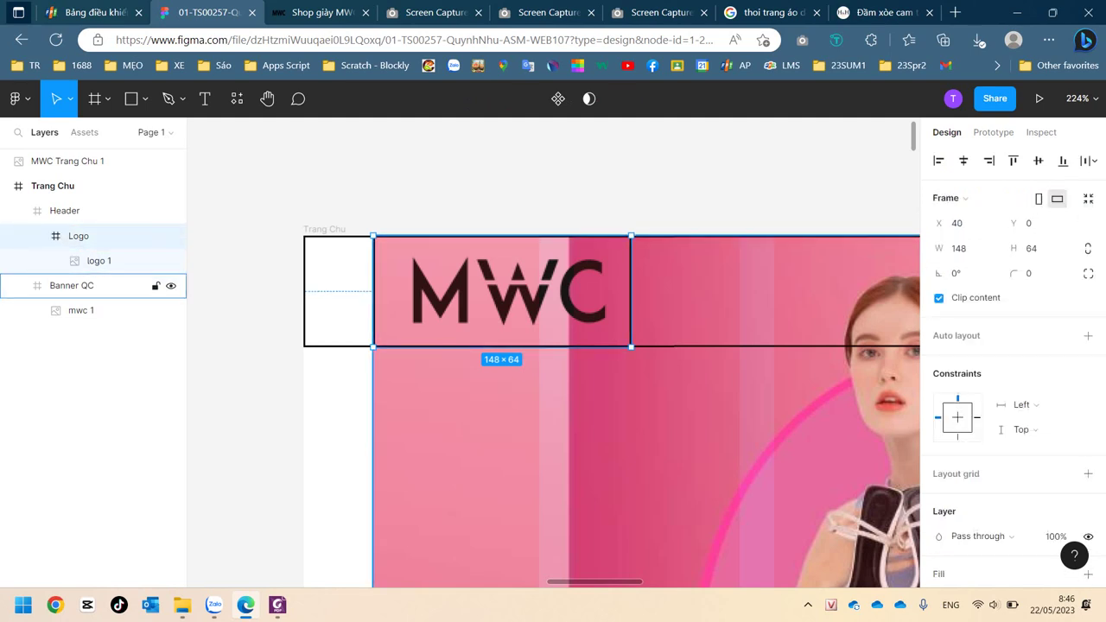
left_click(808, 604)
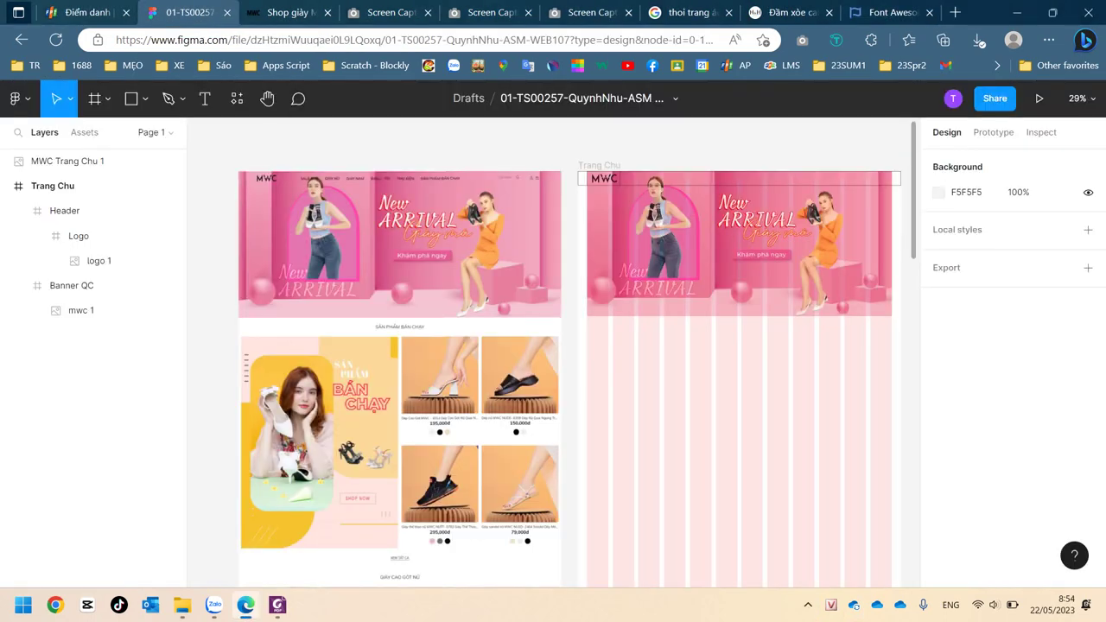
Step: Select the SALE 50% menu text on the mwc.com.vn site, then return to Figma
scroll(570, 372, "up", 2)
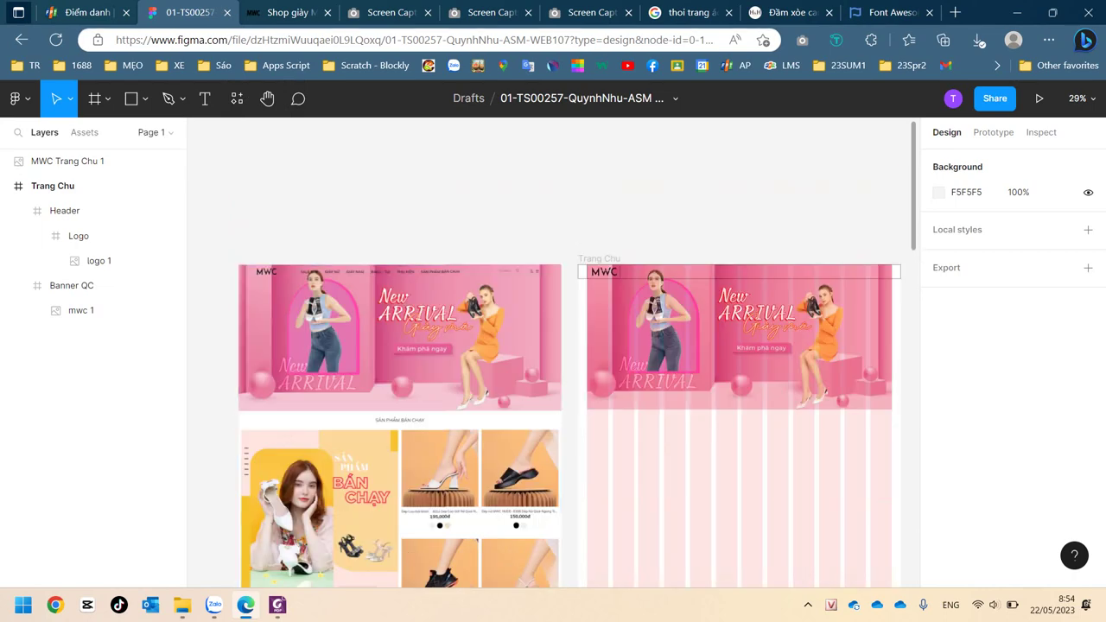
key("ctrl+Tab")
left_click_drag(211, 104, 271, 105)
key("ctrl+c")
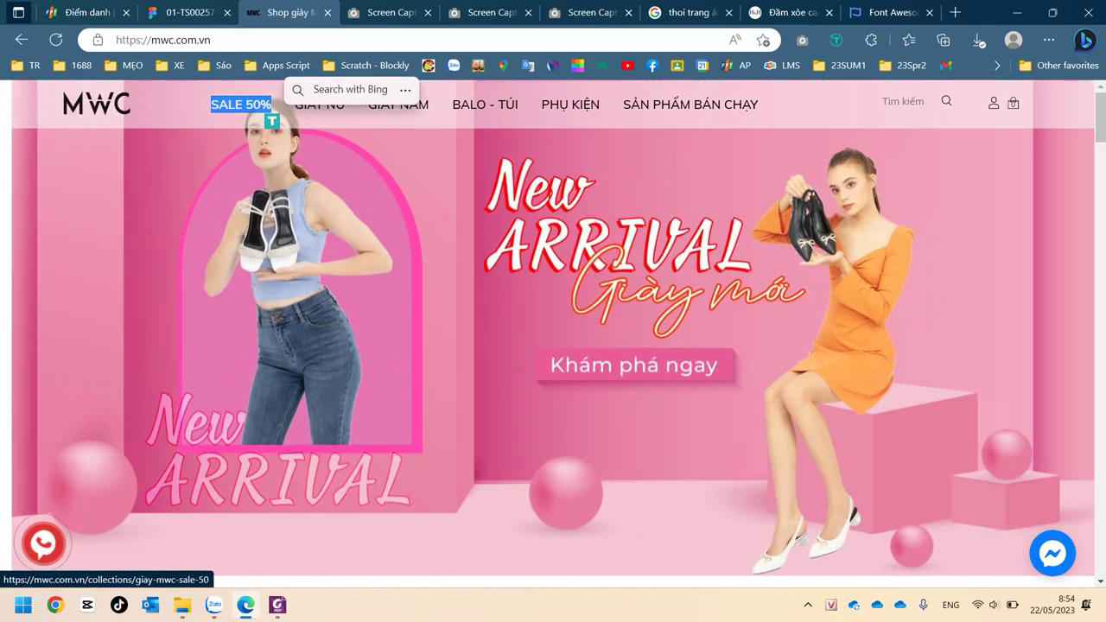
key("alt+Tab")
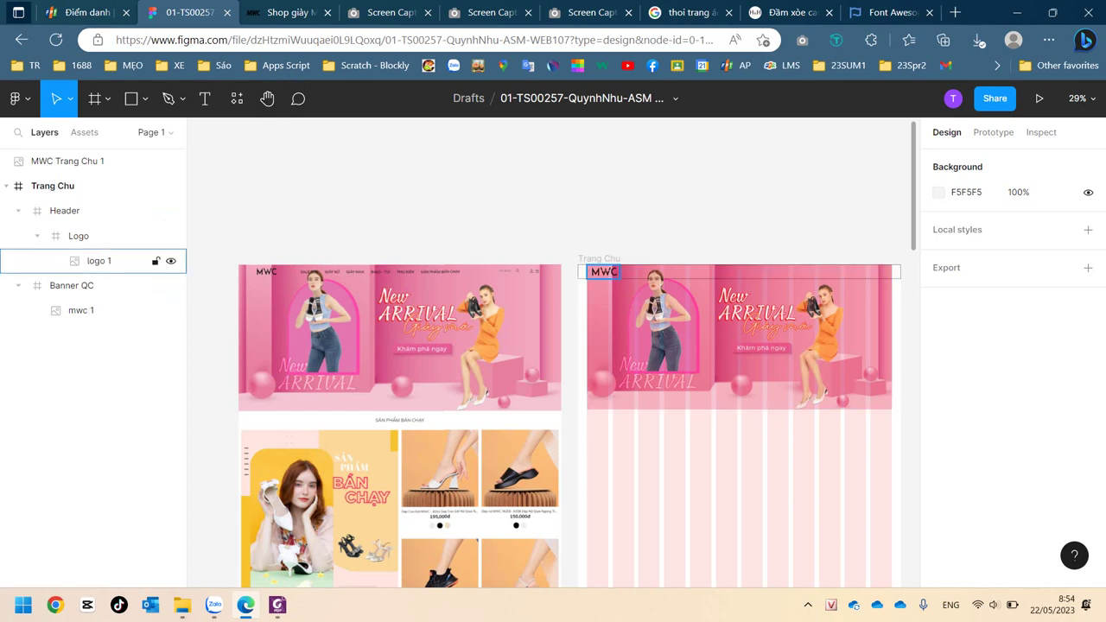
Step: Add a pasted SALE 50% text layer in the Header beside the MWC logo
left_click(64, 210)
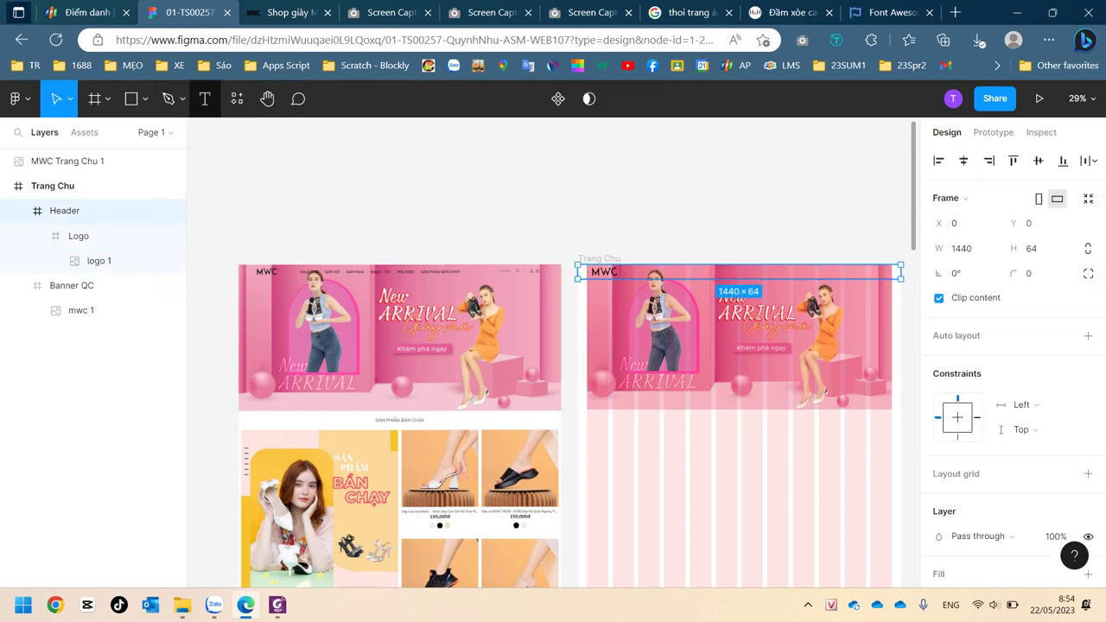
key("t")
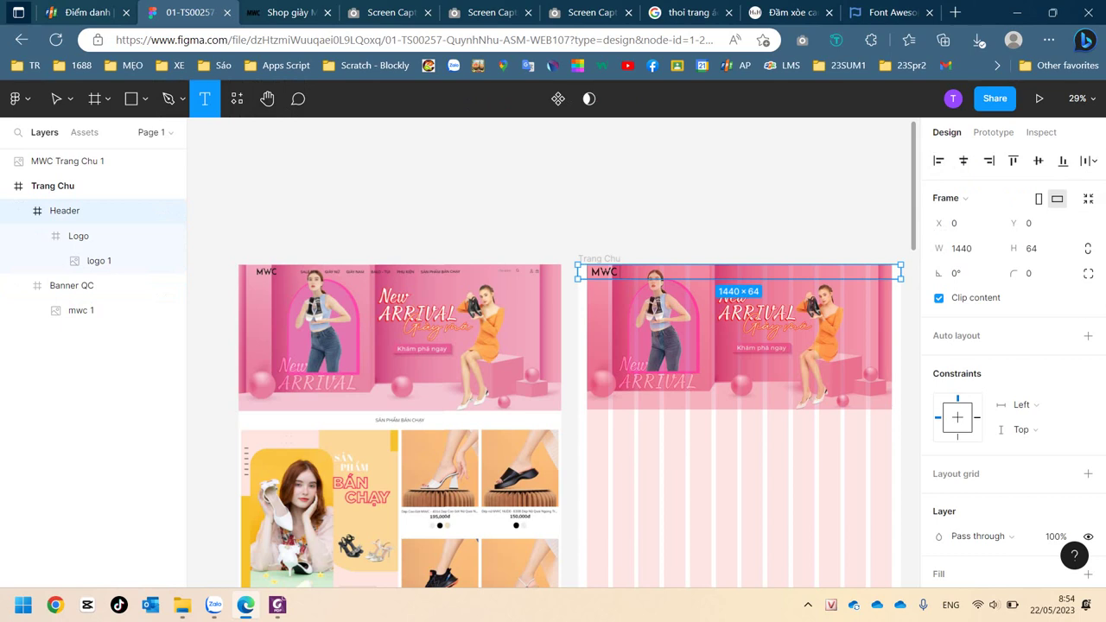
left_click(639, 270)
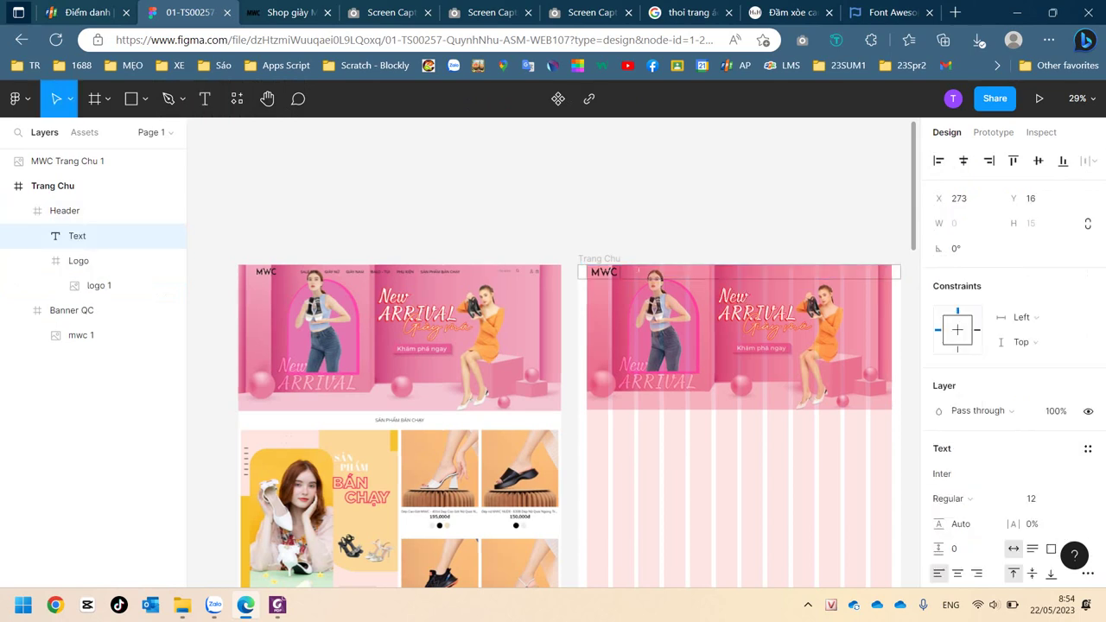
key("ctrl+v")
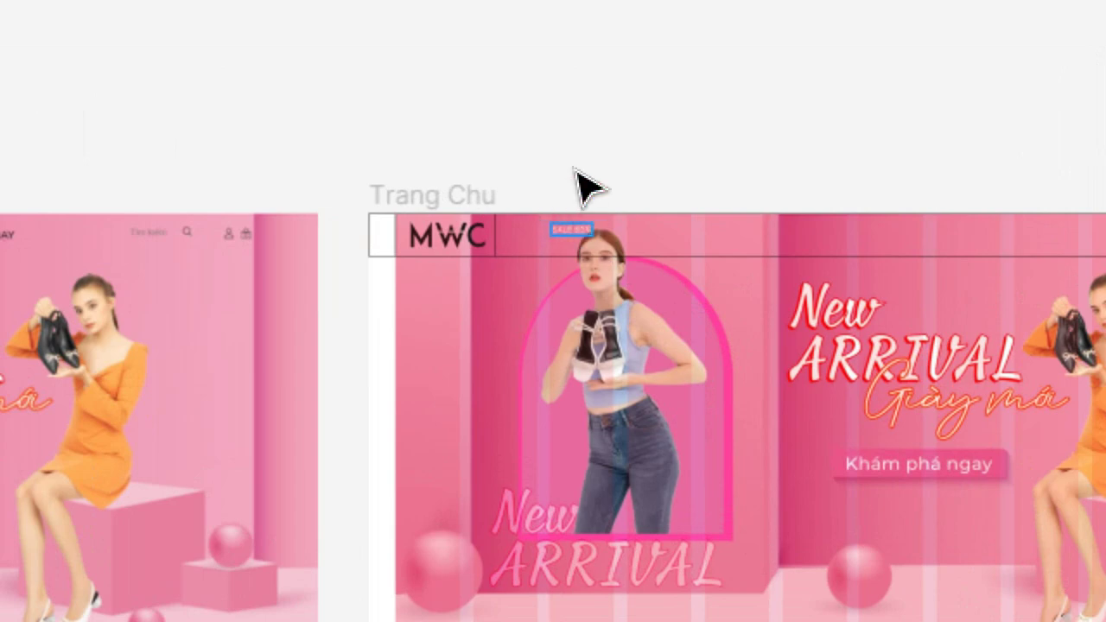
left_click(577, 226)
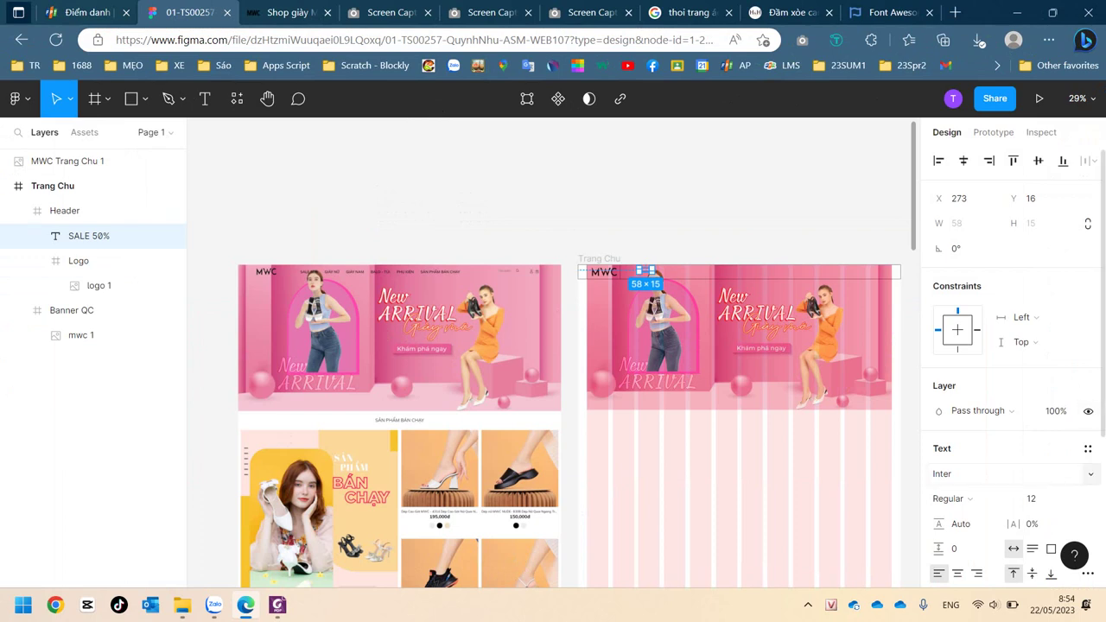
Step: Set the SALE 50% label to font size 20 with fill 000000
left_click(1031, 499)
left_click(1071, 499)
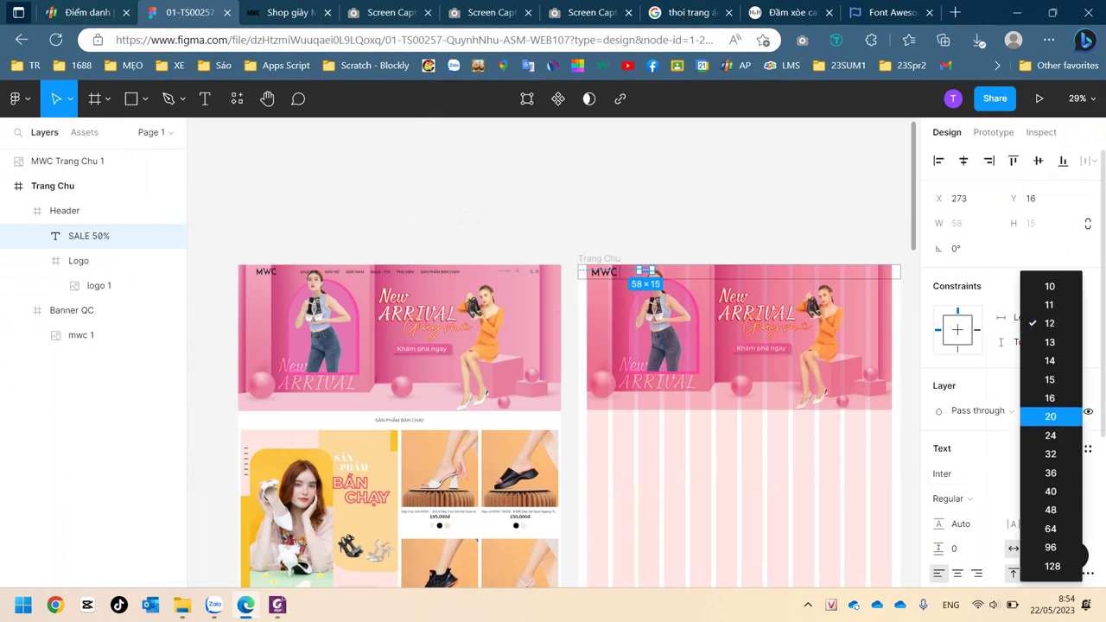
left_click(1050, 416)
scroll(1007, 363, "down", 2)
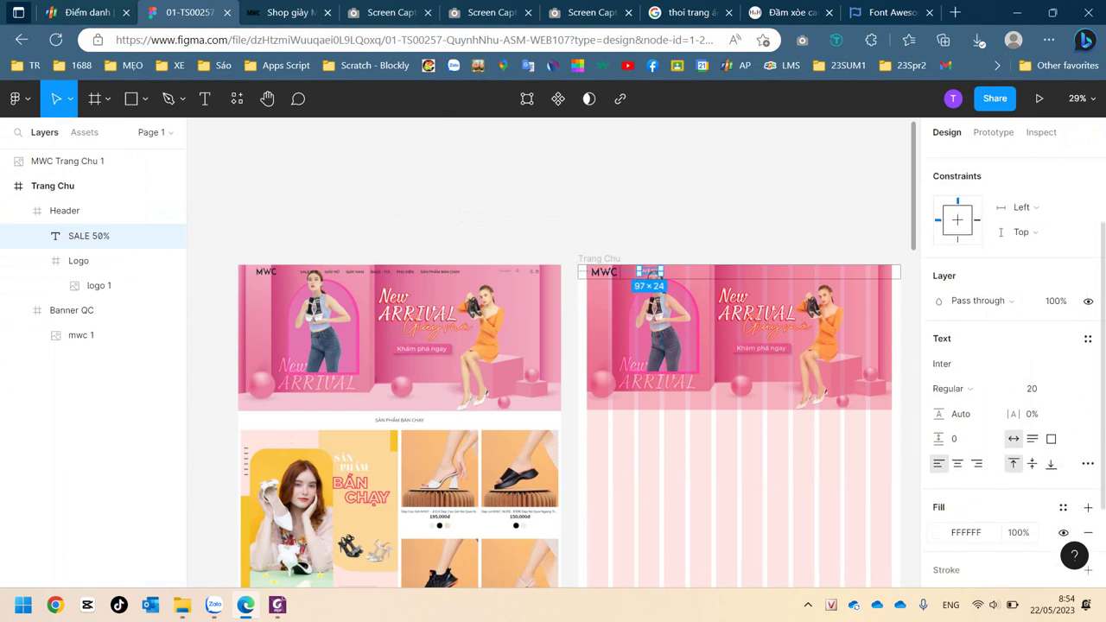
left_click(939, 533)
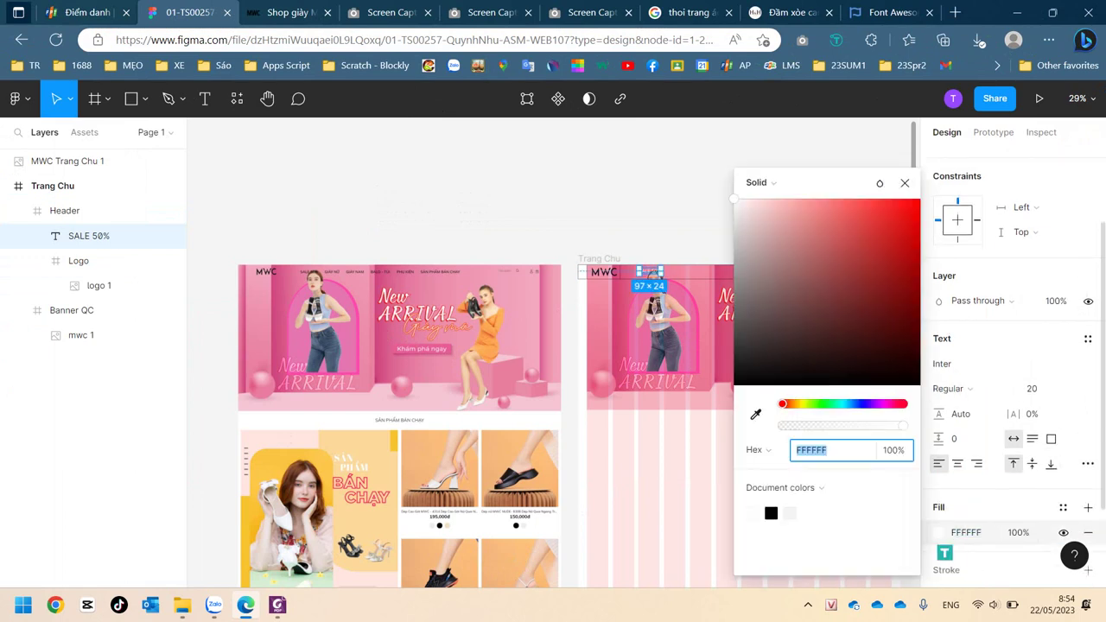
left_click_drag(908, 380, 921, 385)
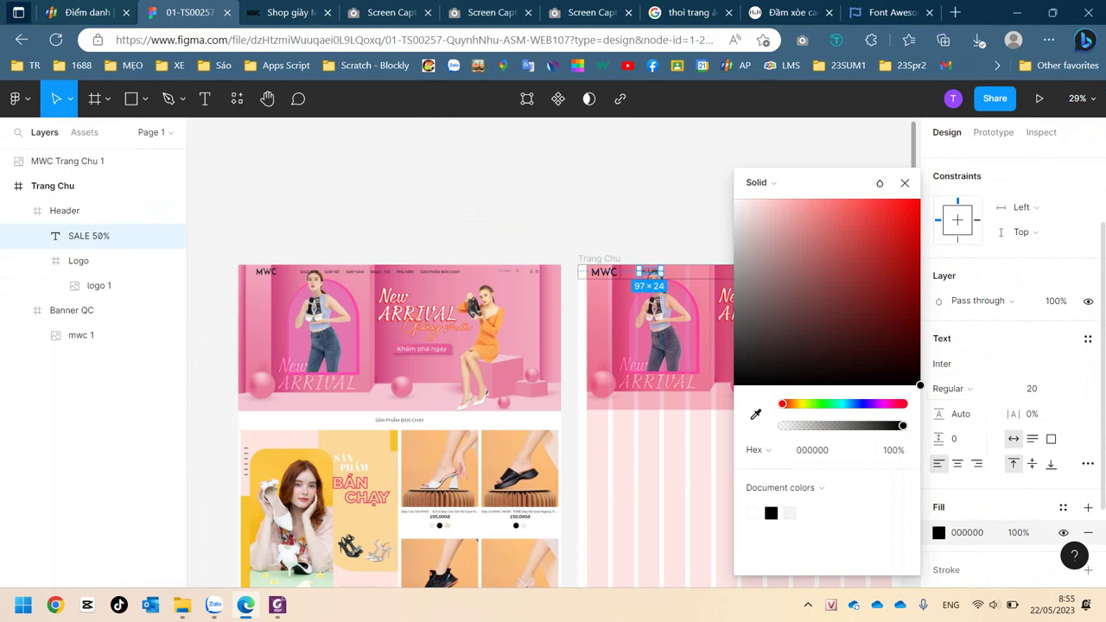
key("Escape")
key("Escape")
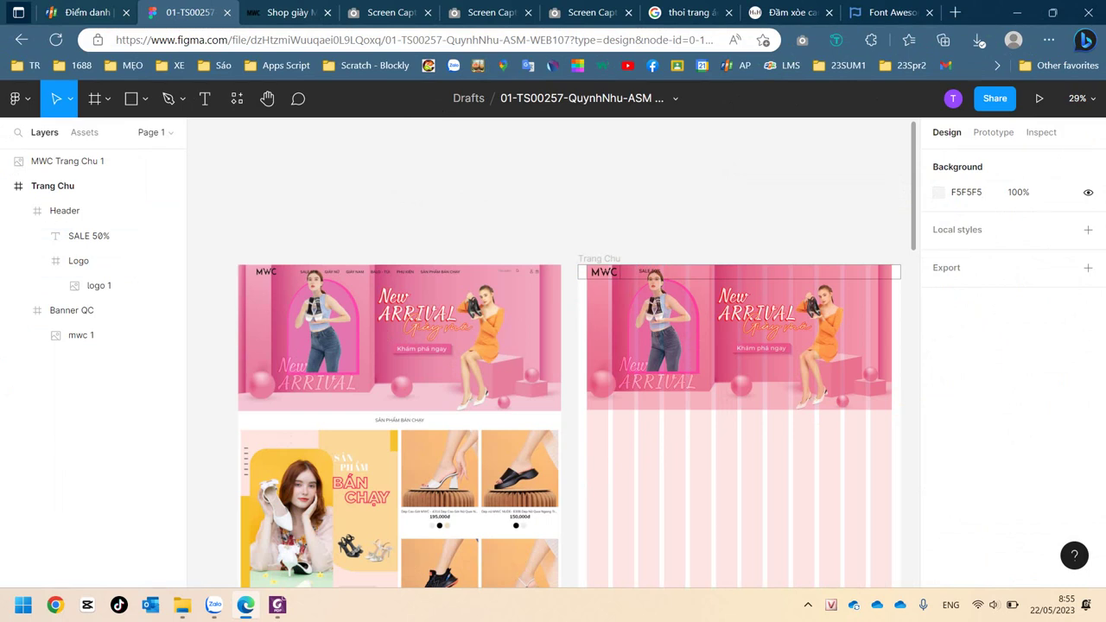
Step: Move the SALE 50% label to X 240, Y 20 in the header
scroll(614, 264, "up", 2)
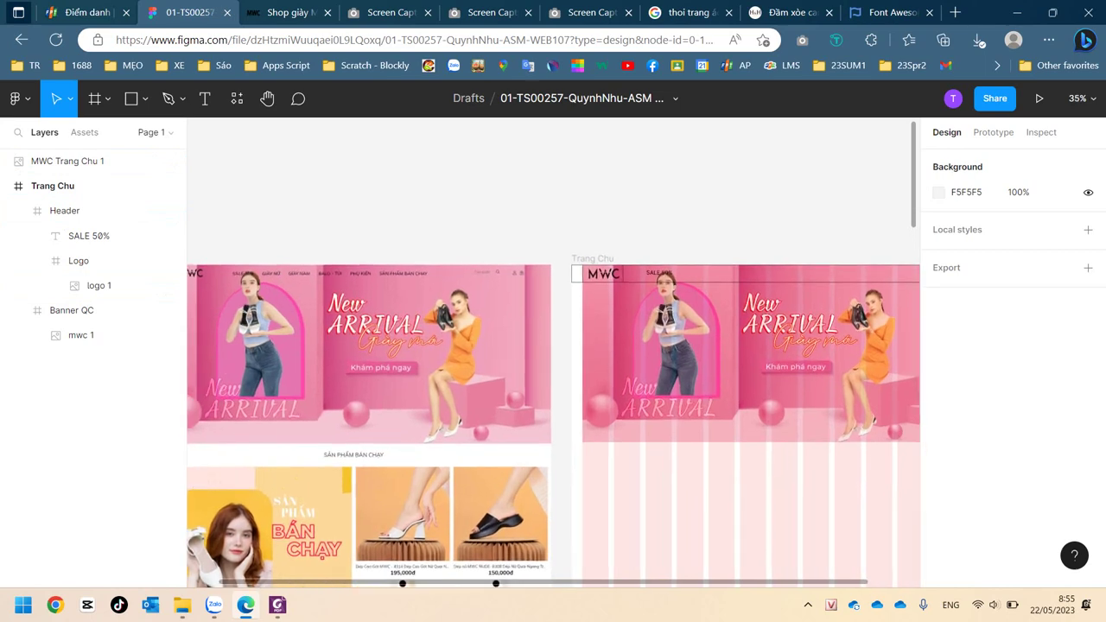
scroll(607, 264, "up", 2)
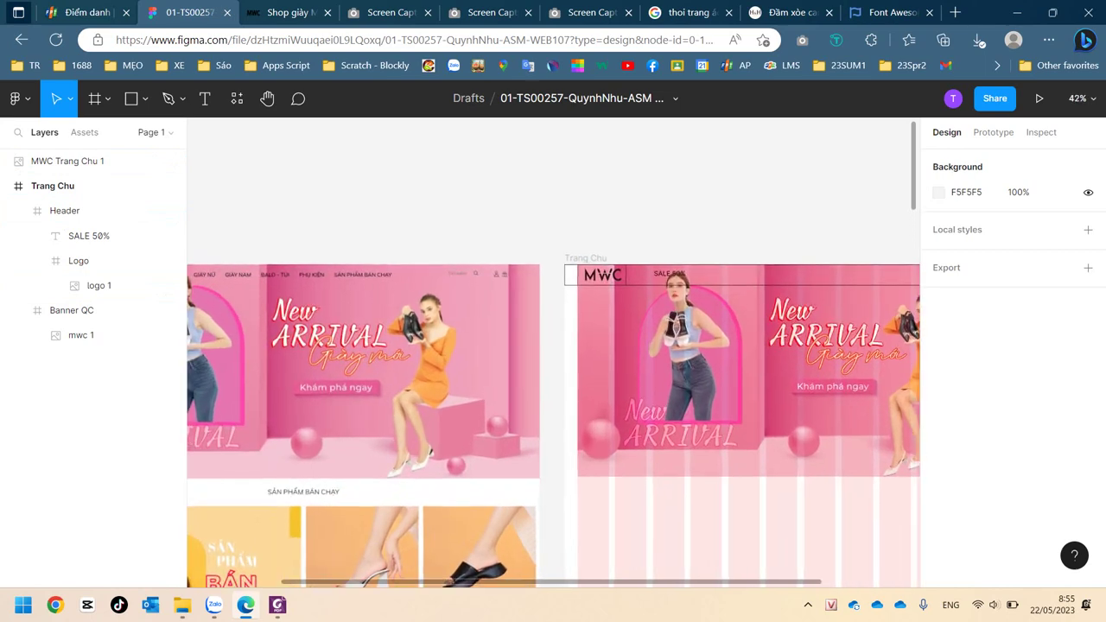
scroll(554, 421, "left", 3)
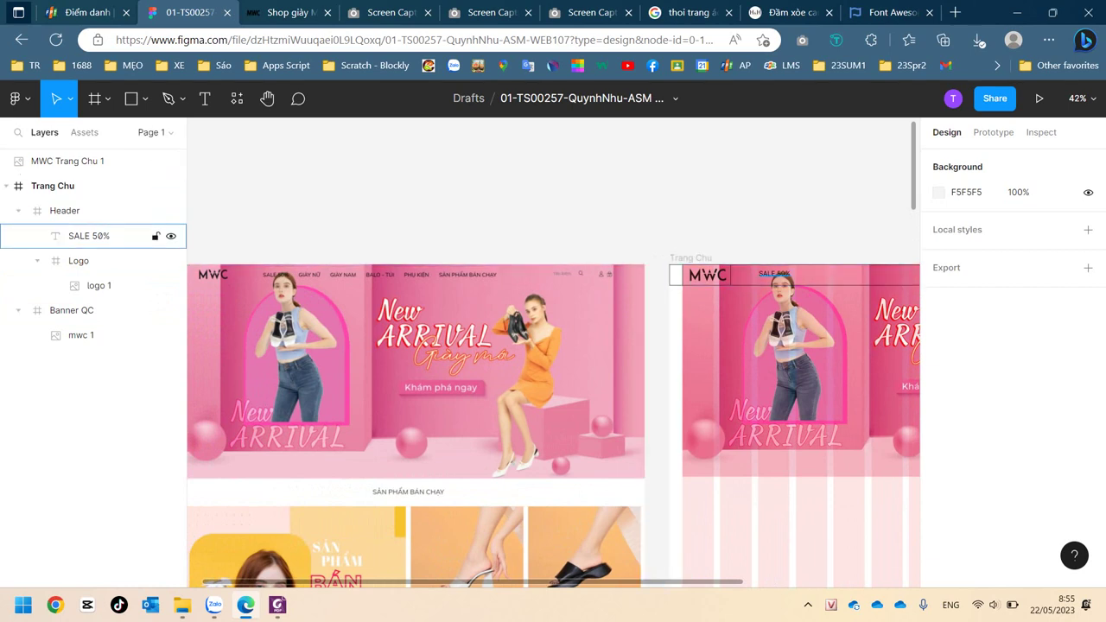
left_click(95, 235)
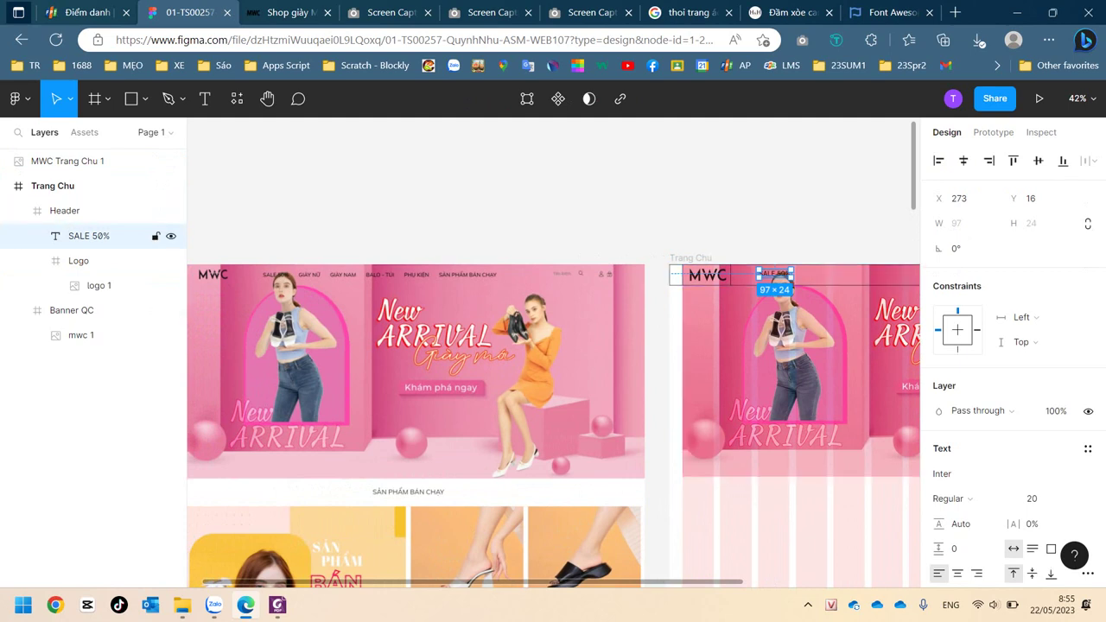
left_click_drag(775, 274, 763, 276)
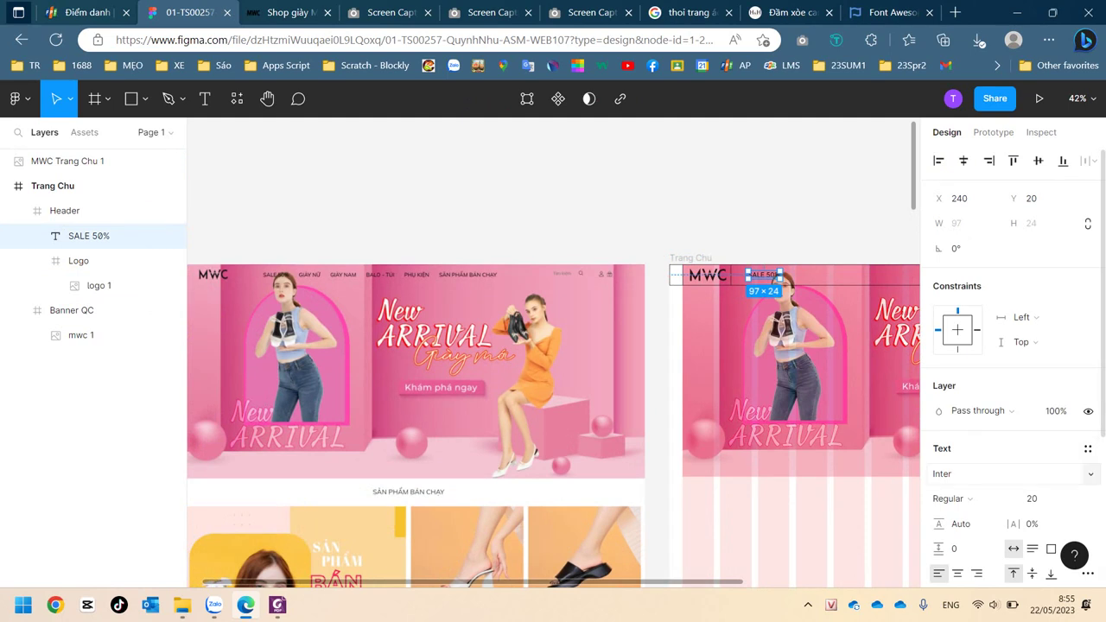
Step: Set the SALE 50% label to Inter Bold at font size 24
left_click(1040, 501)
type("24")
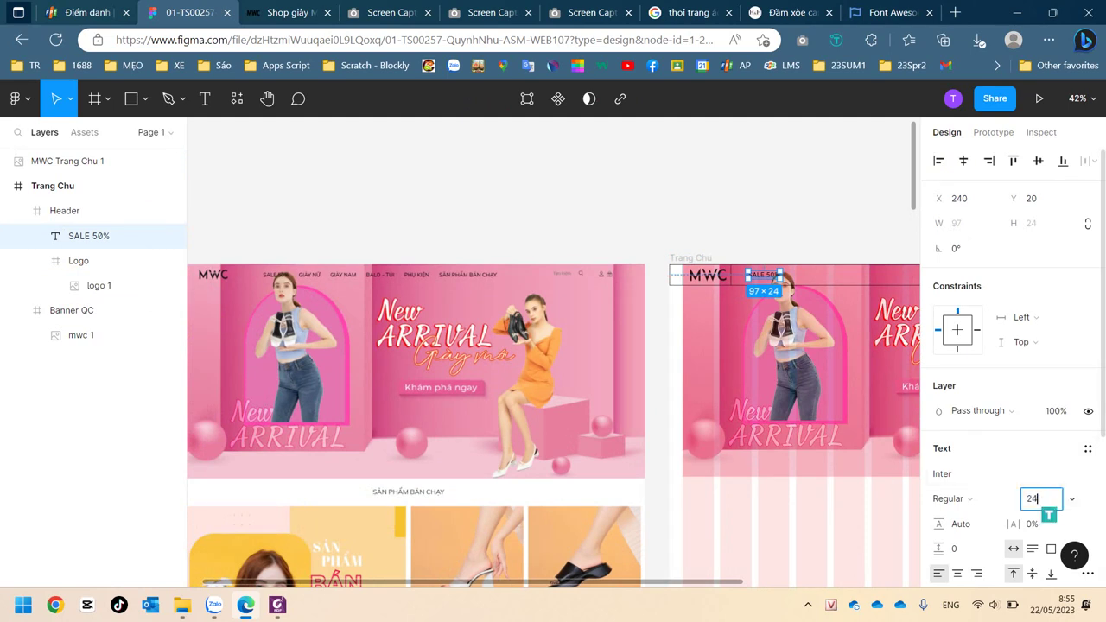
key("Return")
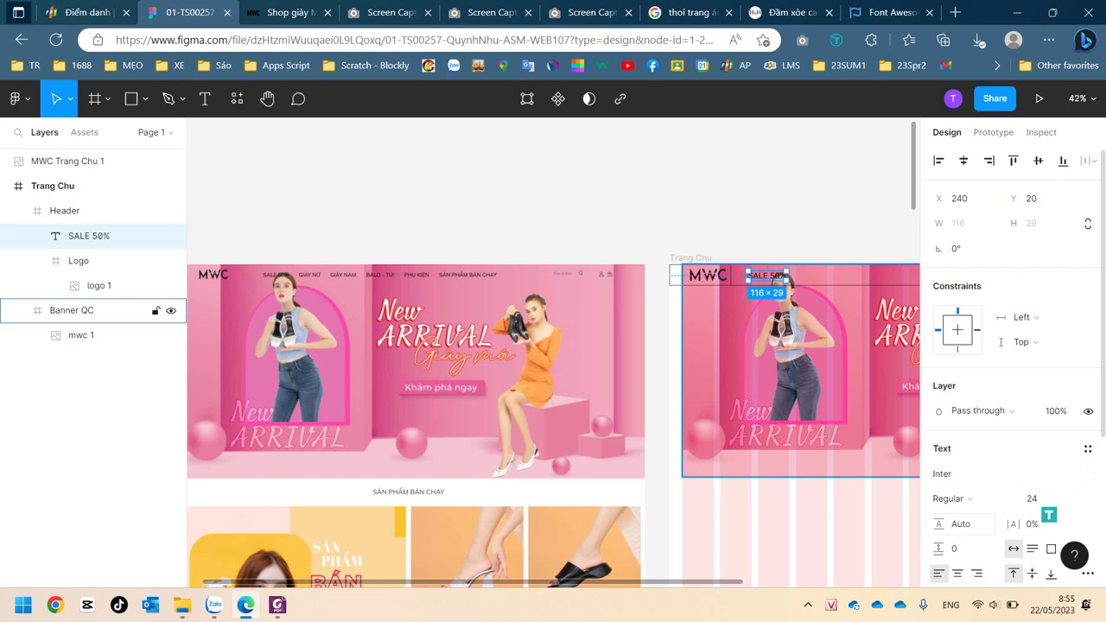
scroll(959, 519, "down", 3)
left_click(950, 278)
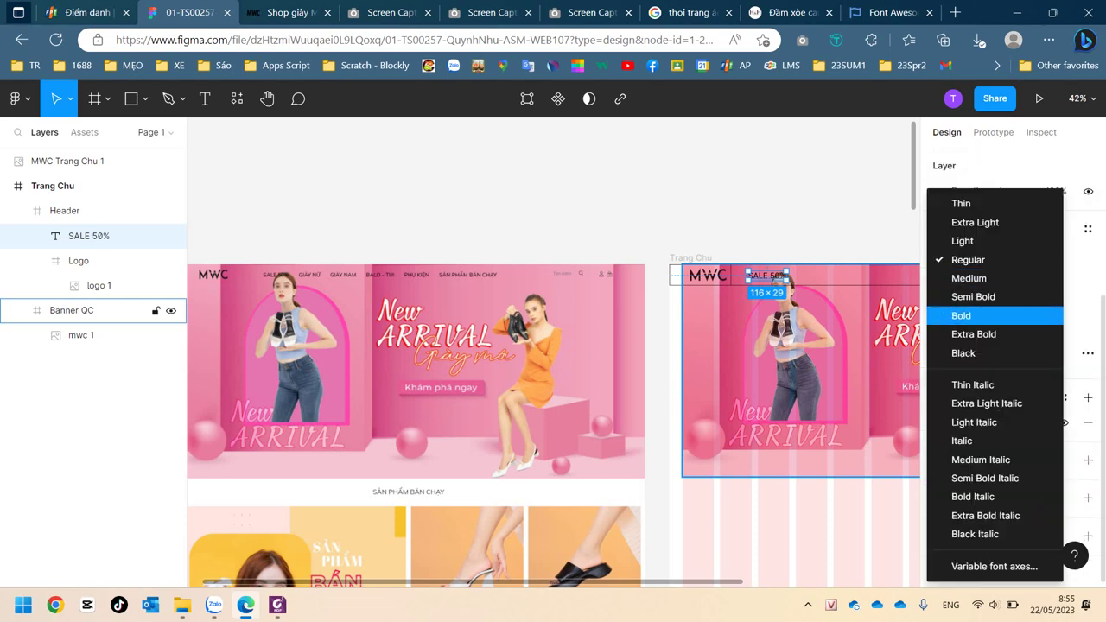
left_click(960, 315)
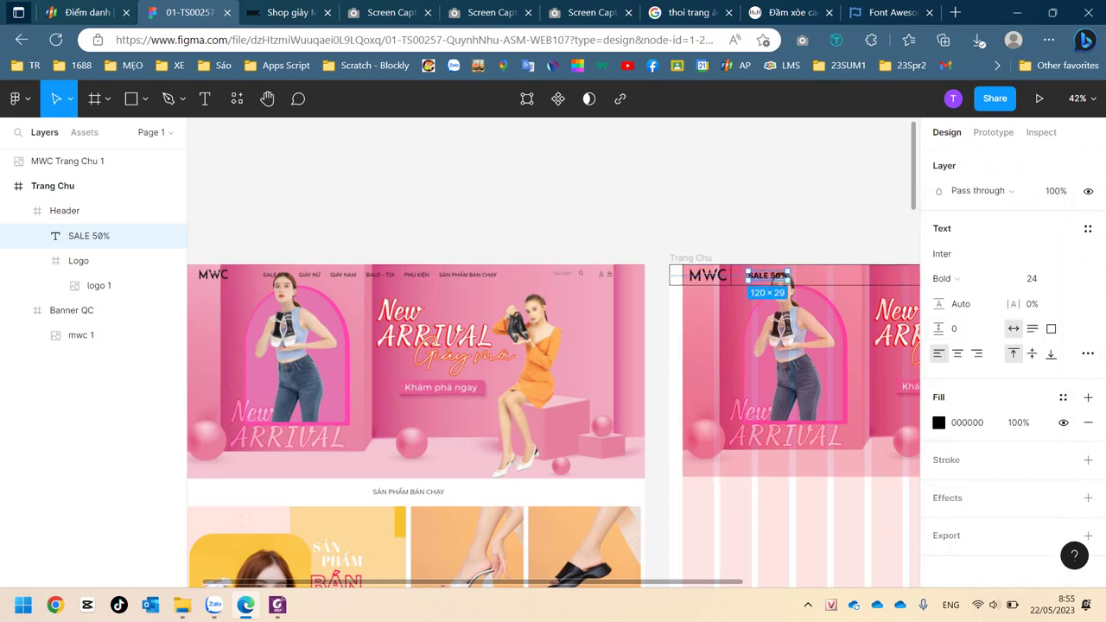
key("Escape")
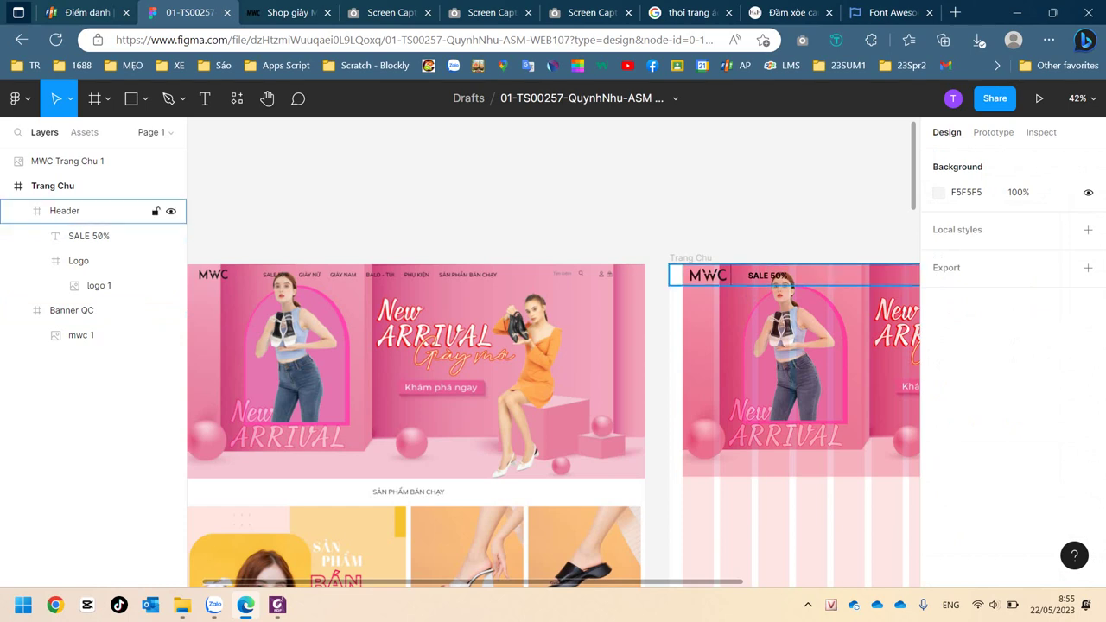
Step: Duplicate the SALE 50% label into four copies spaced 172 px apart, out to X 928
left_click(65, 211)
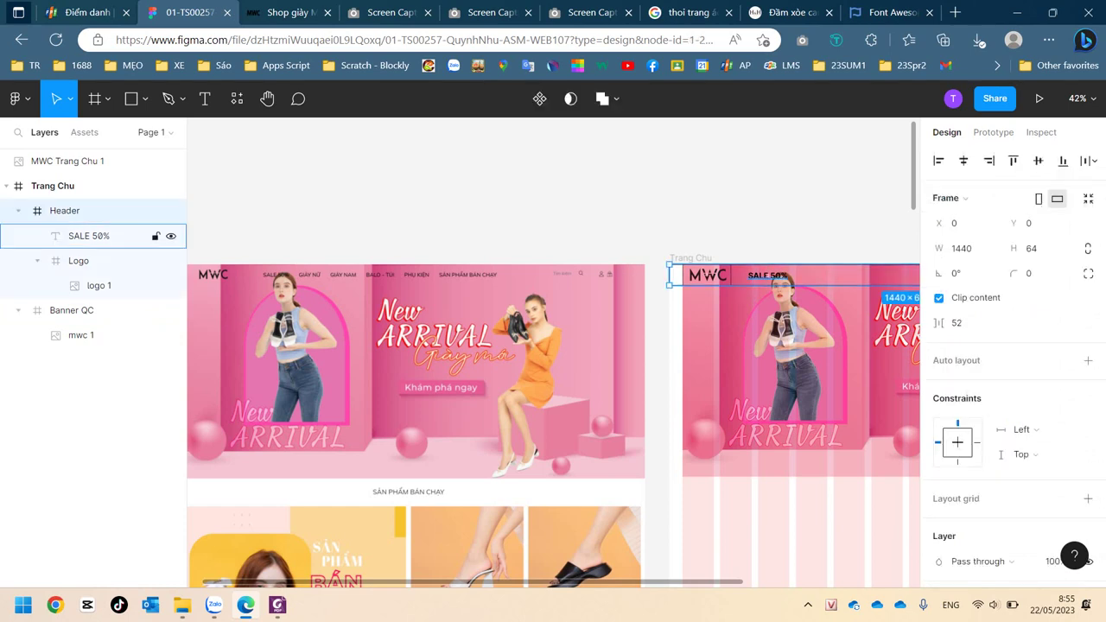
left_click(89, 236)
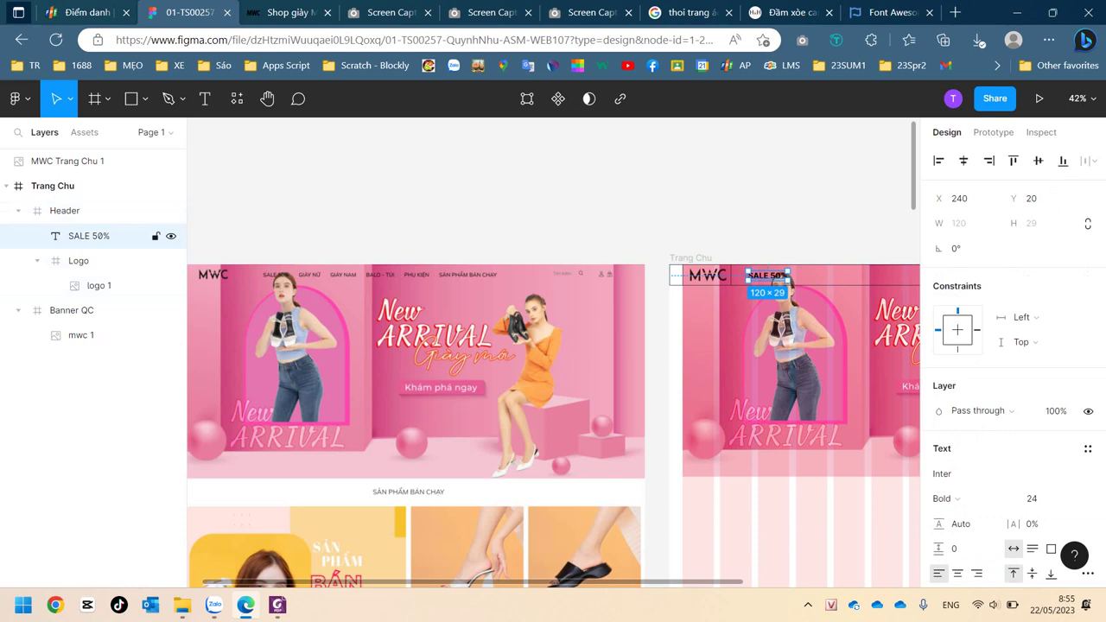
scroll(780, 281, "right", 10)
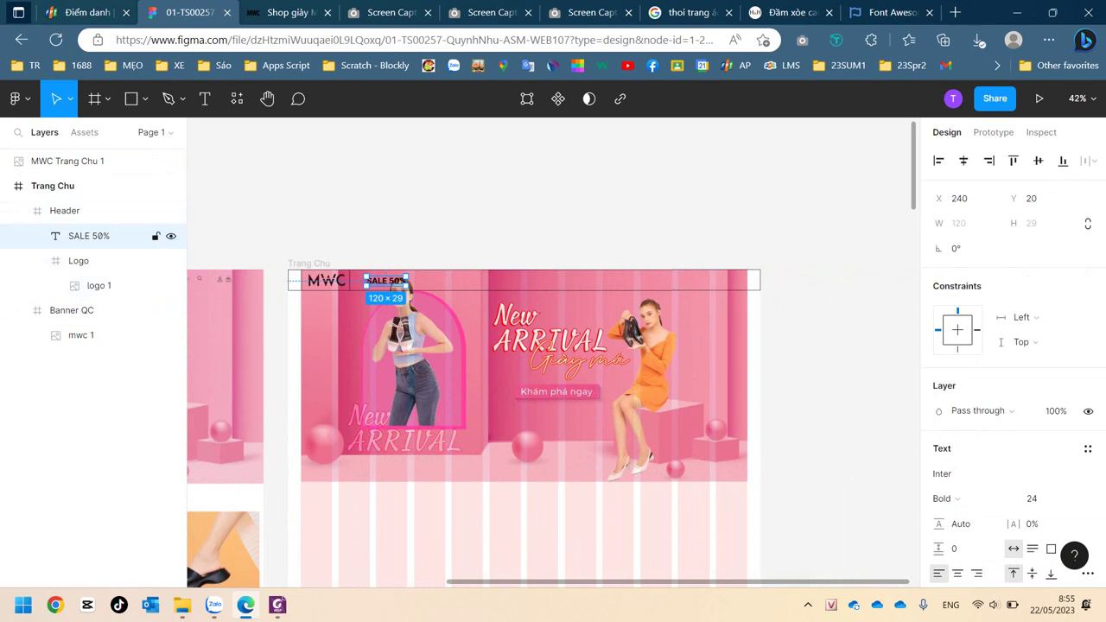
left_click_drag(391, 286, 445, 286)
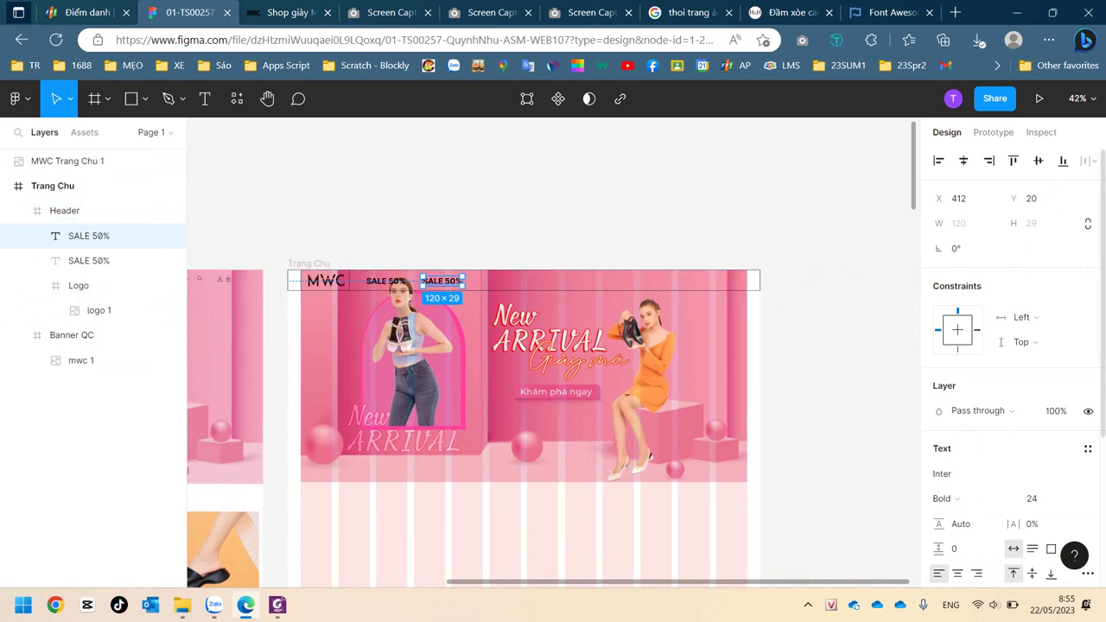
key("ctrl+d")
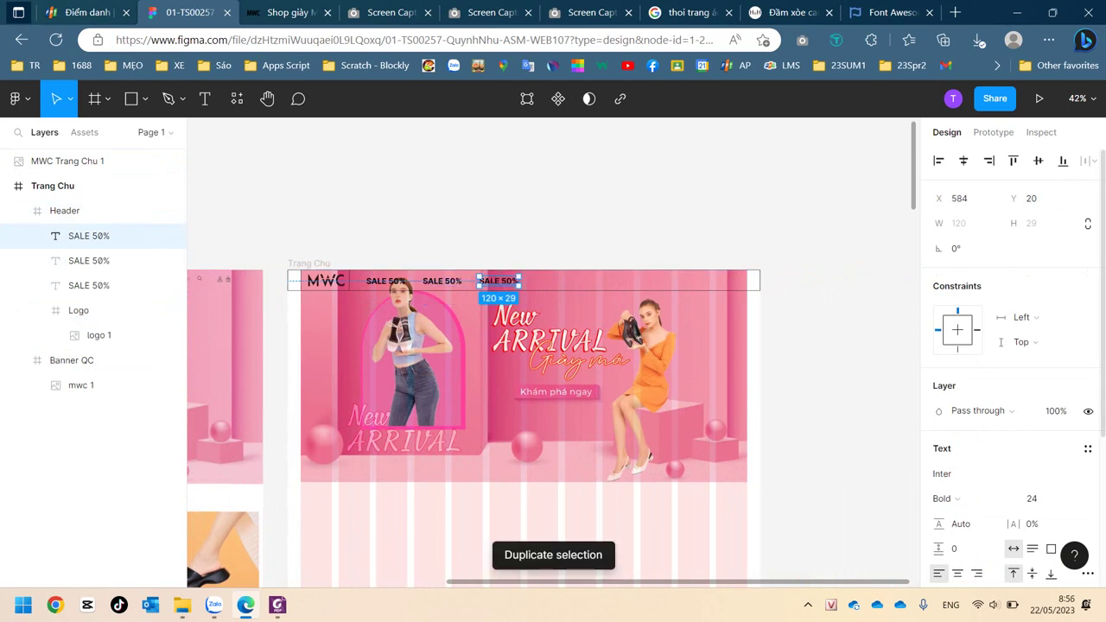
key("ctrl+d")
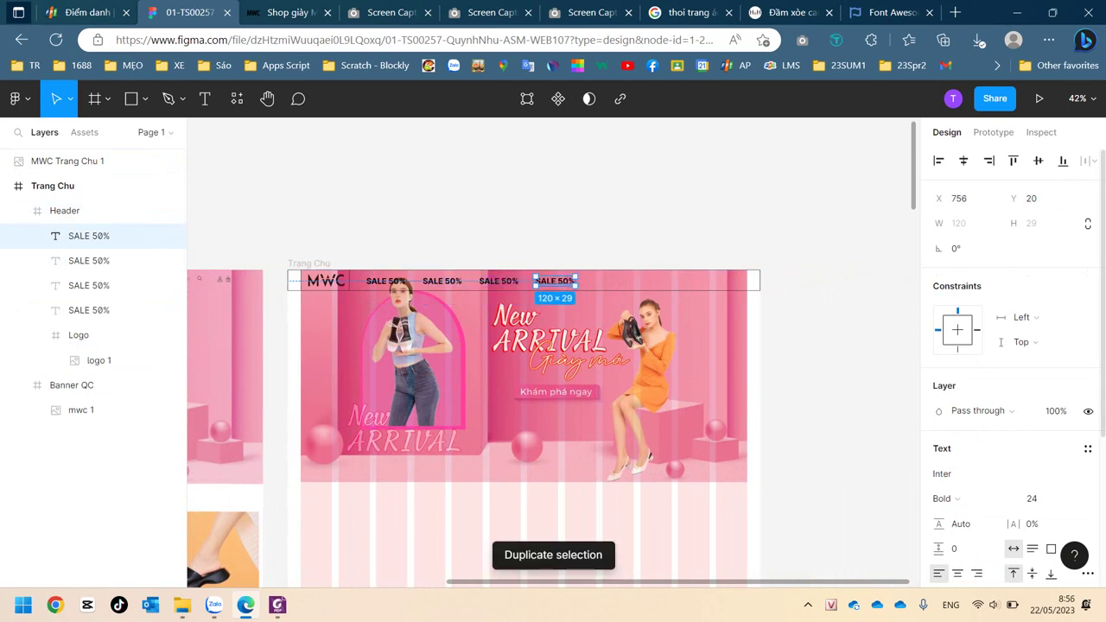
key("ctrl+d")
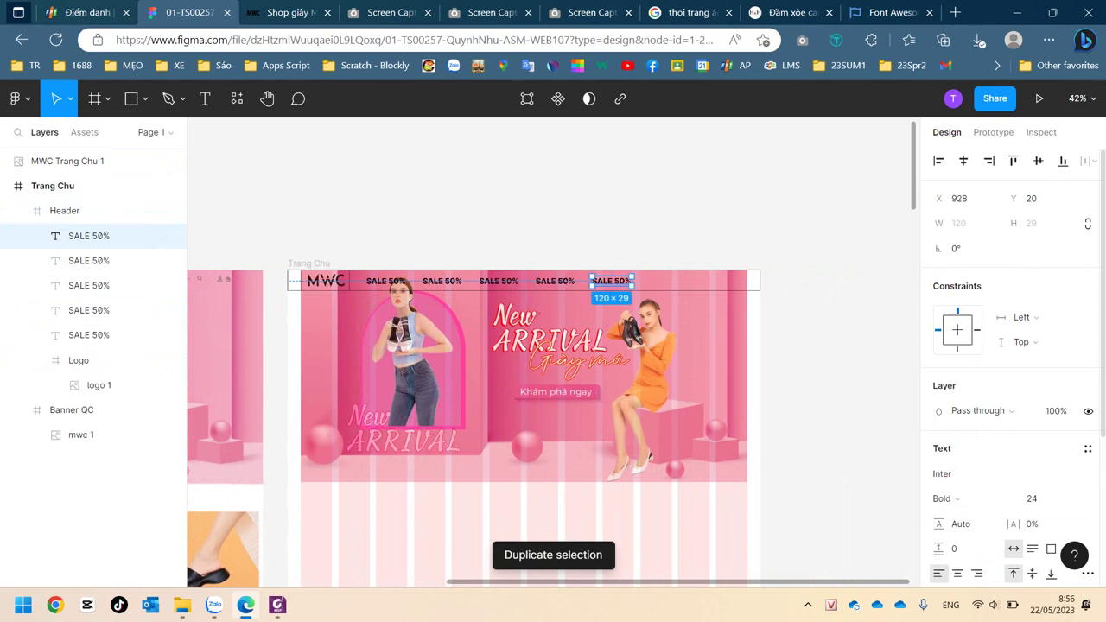
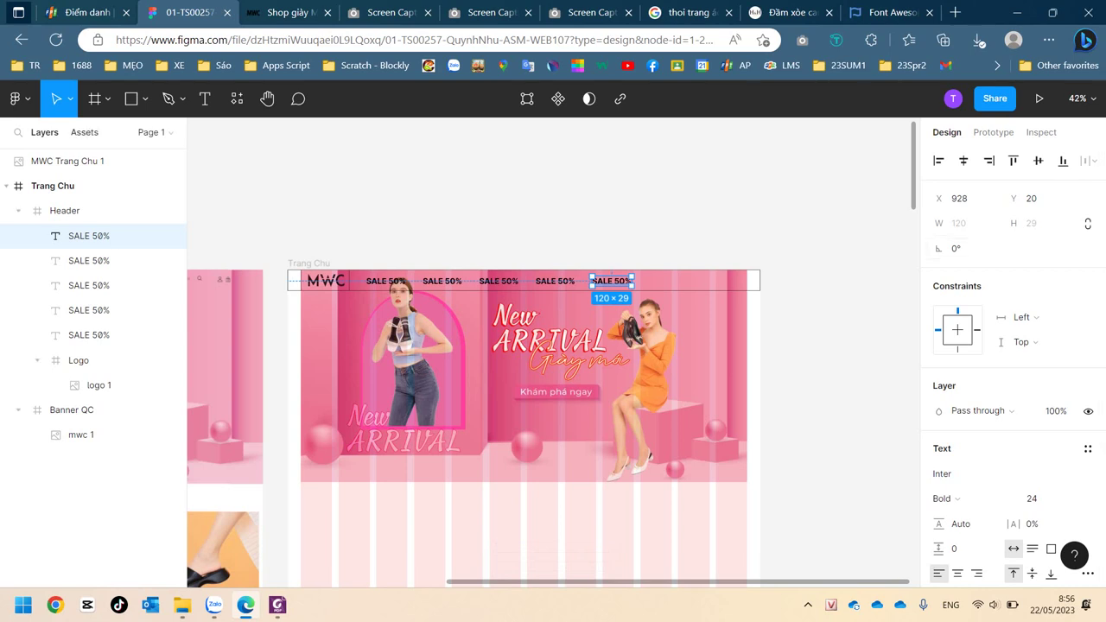
Step: Switch to the MWC shop tab and select its navigation category names
key("Escape")
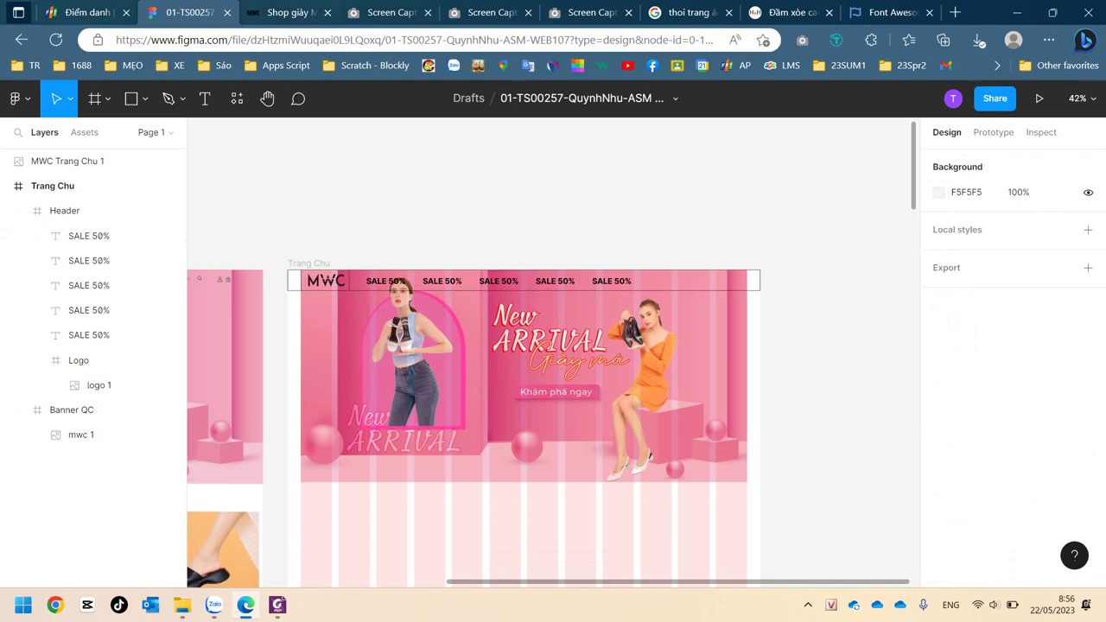
key("ctrl+Tab")
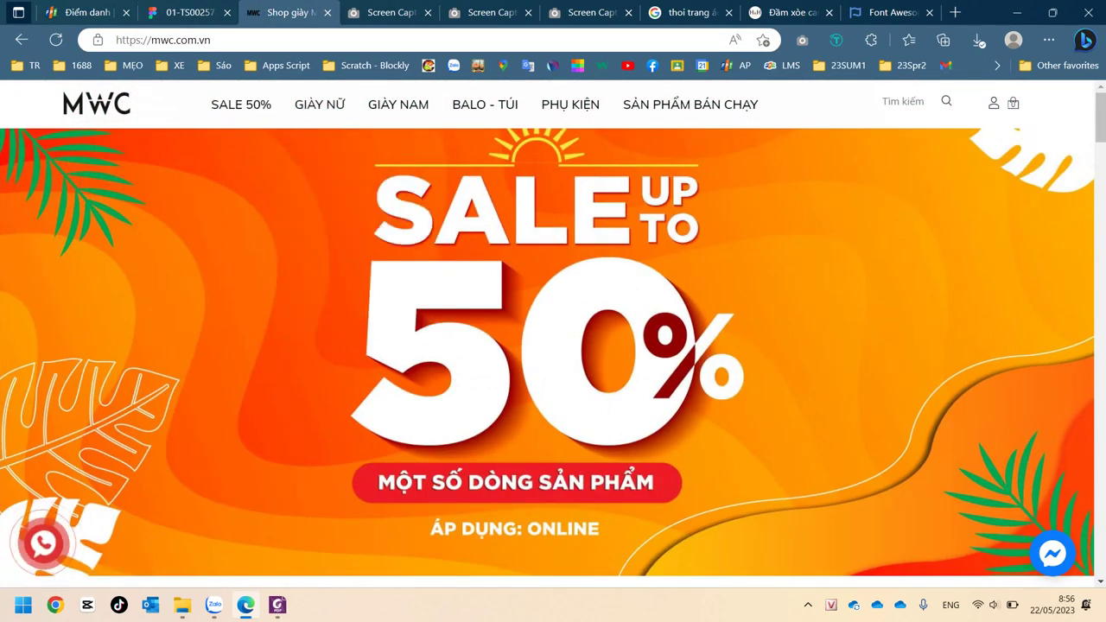
mouse_move(398, 105)
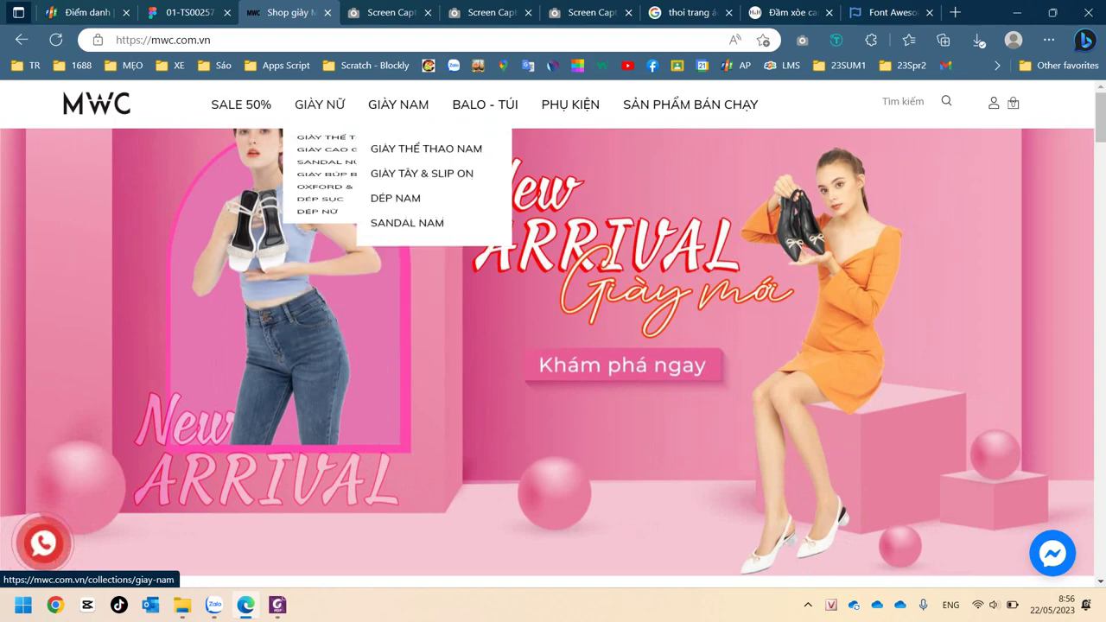
left_click_drag(759, 105, 296, 105)
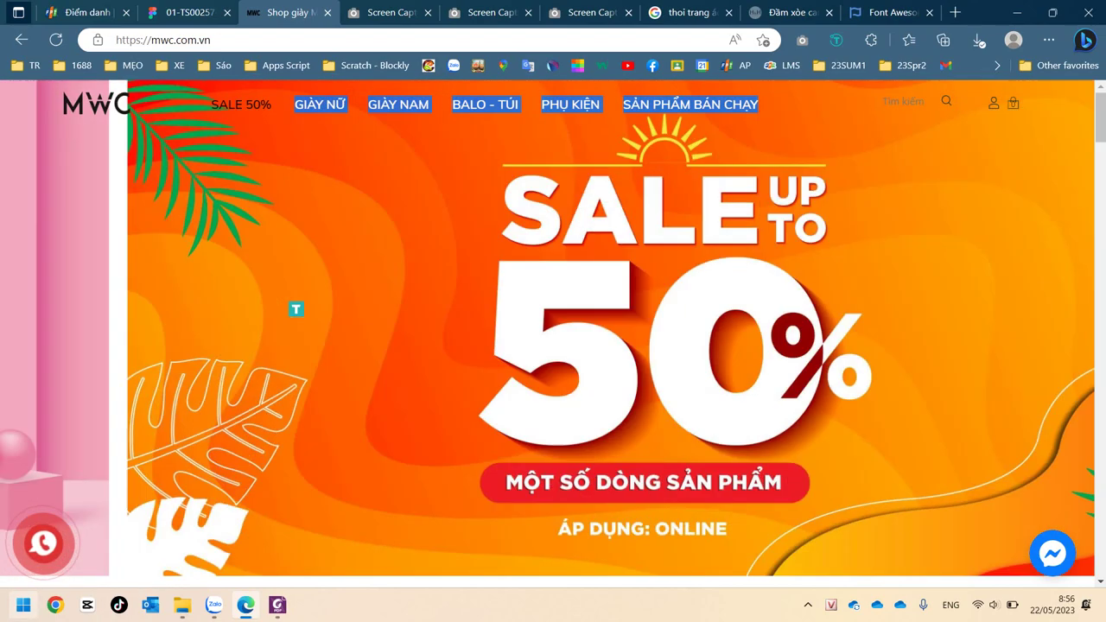
left_click(23, 604)
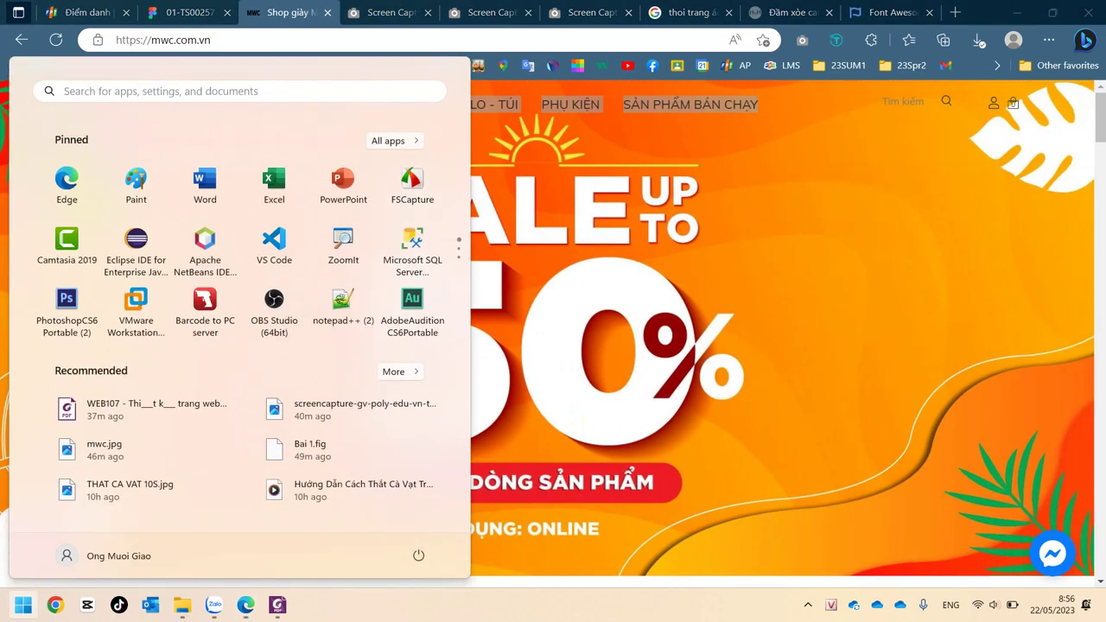
Step: Launch Notepad and paste the copied shop category list into it
type("notepad")
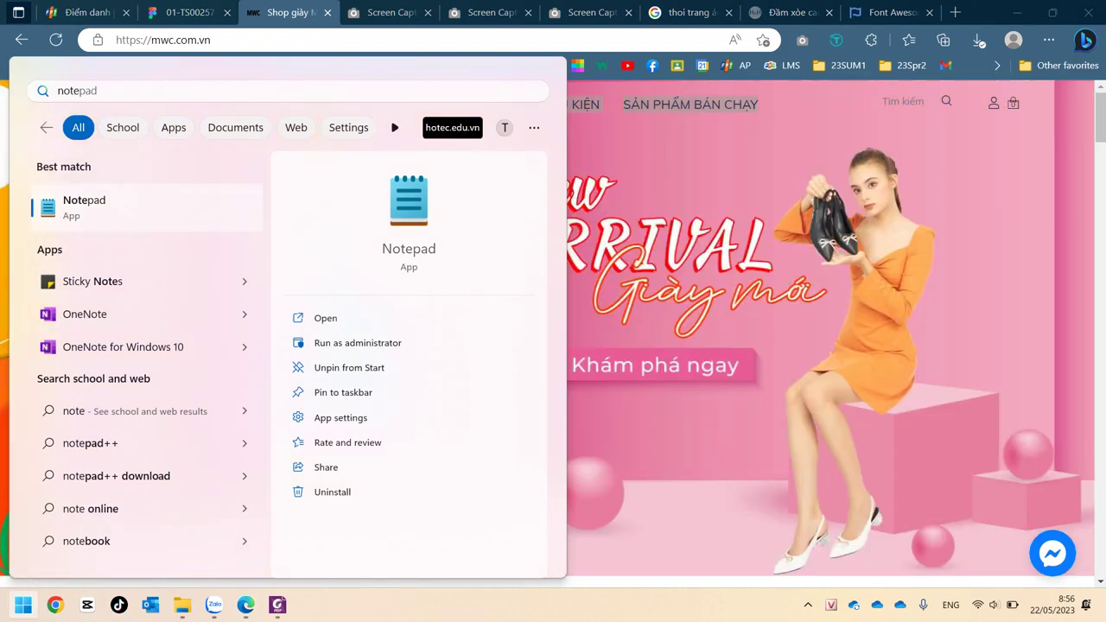
key("Return")
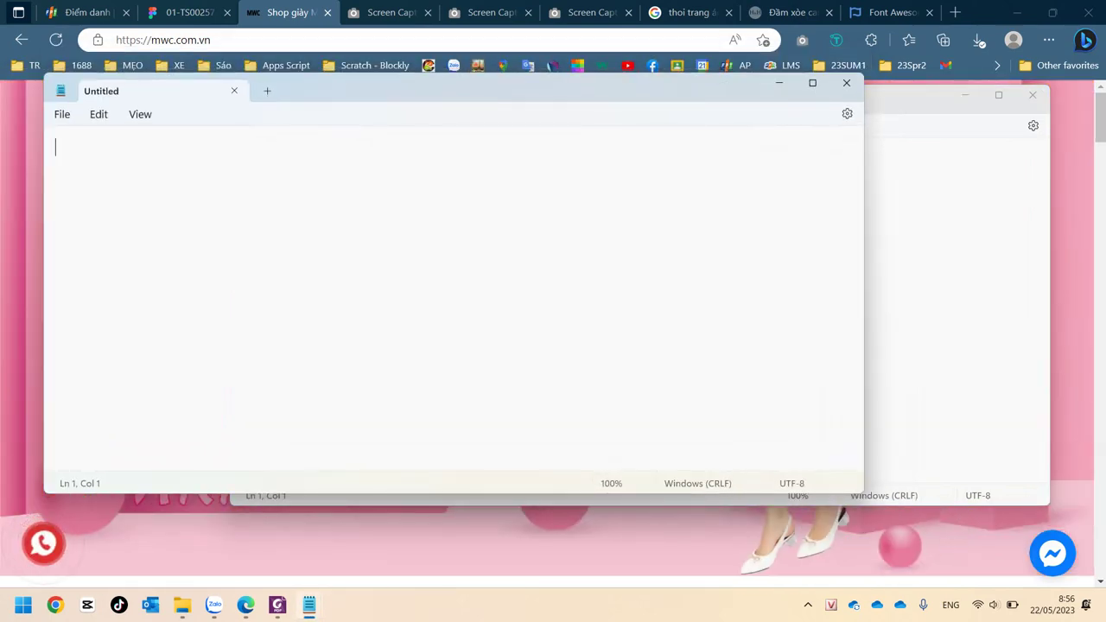
key("ctrl+v")
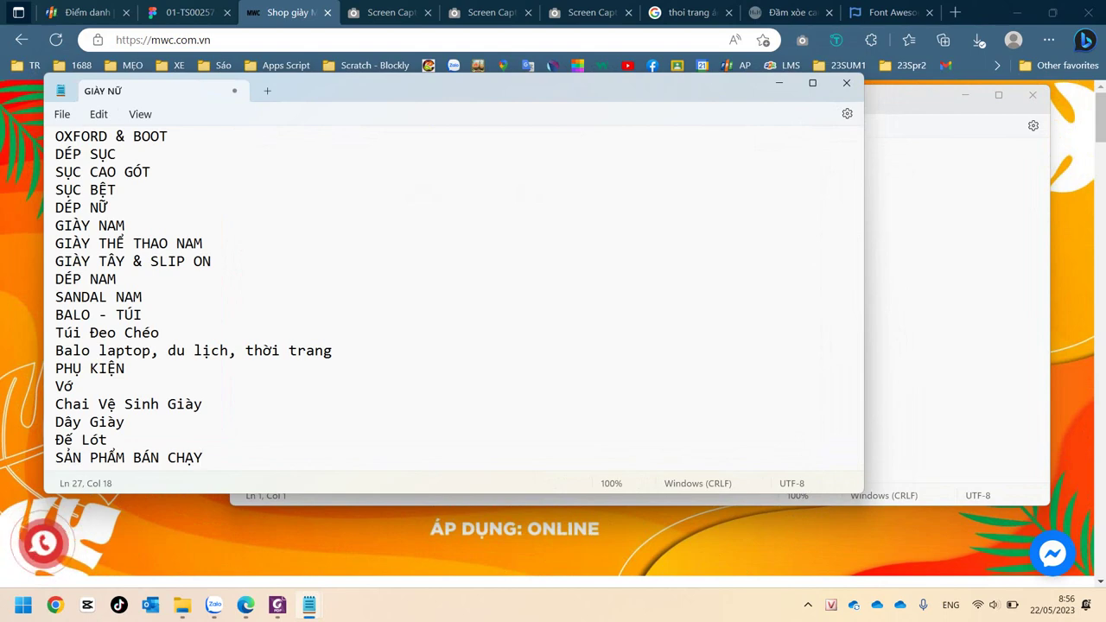
scroll(458, 298, "up", 3)
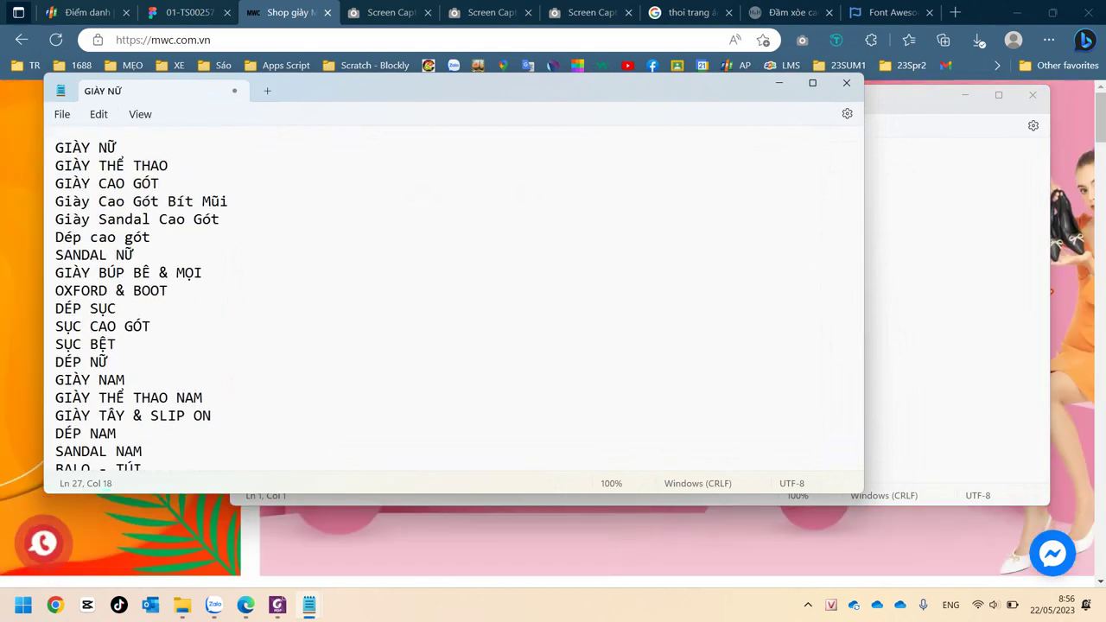
Step: Select GIÀY NỮ, close the empty Untitled note, and return to Figma
left_click(115, 148)
left_click_drag(55, 147, 115, 148)
key("ctrl+c")
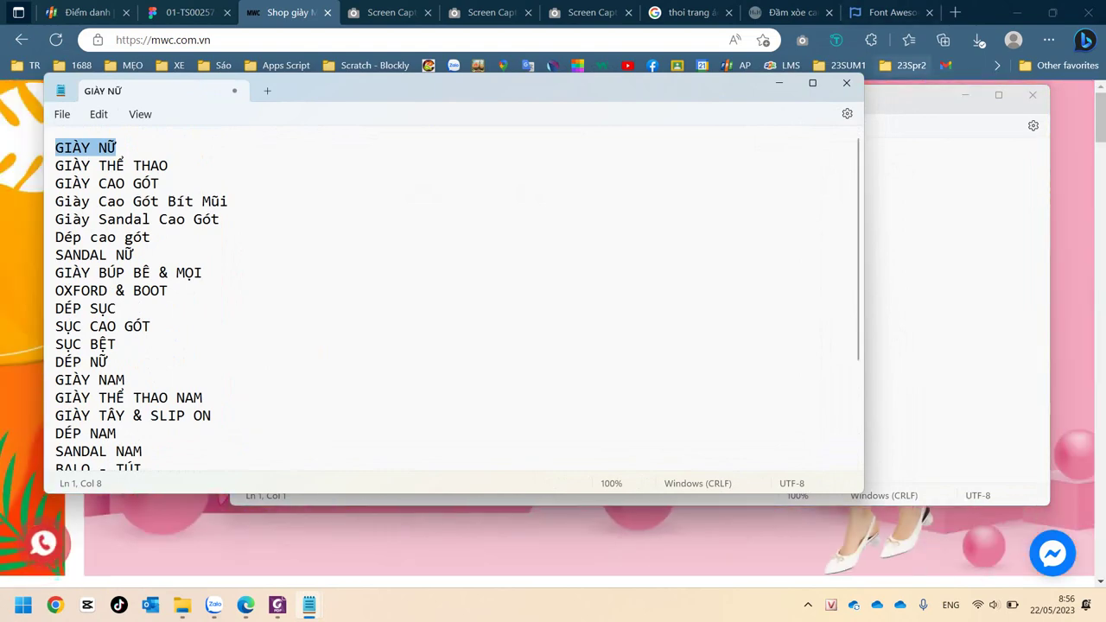
key("alt+Tab")
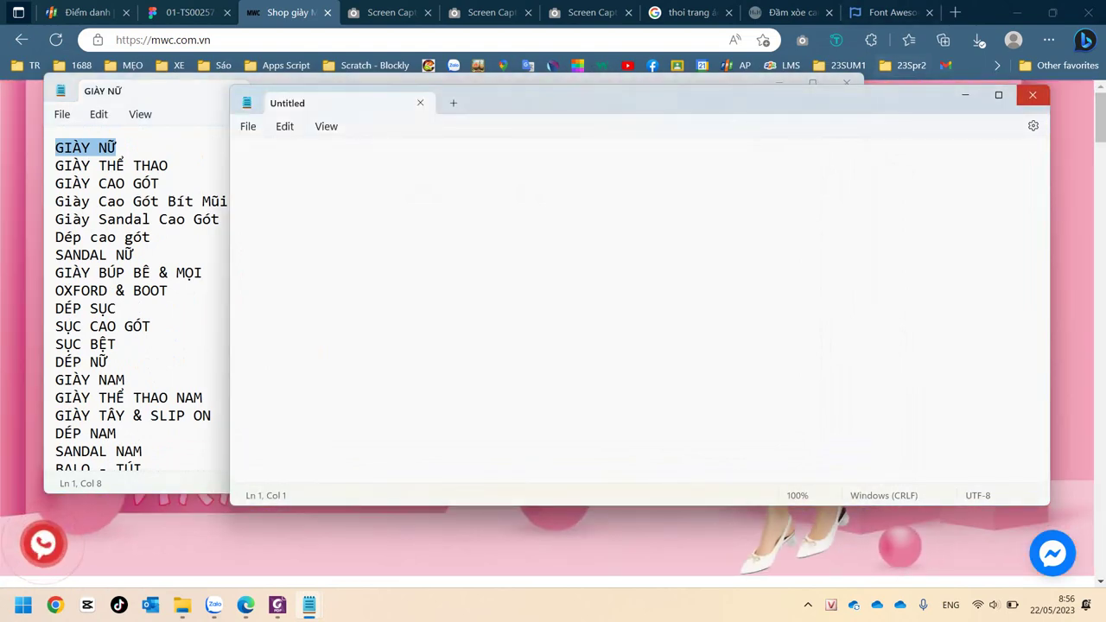
left_click(1032, 95)
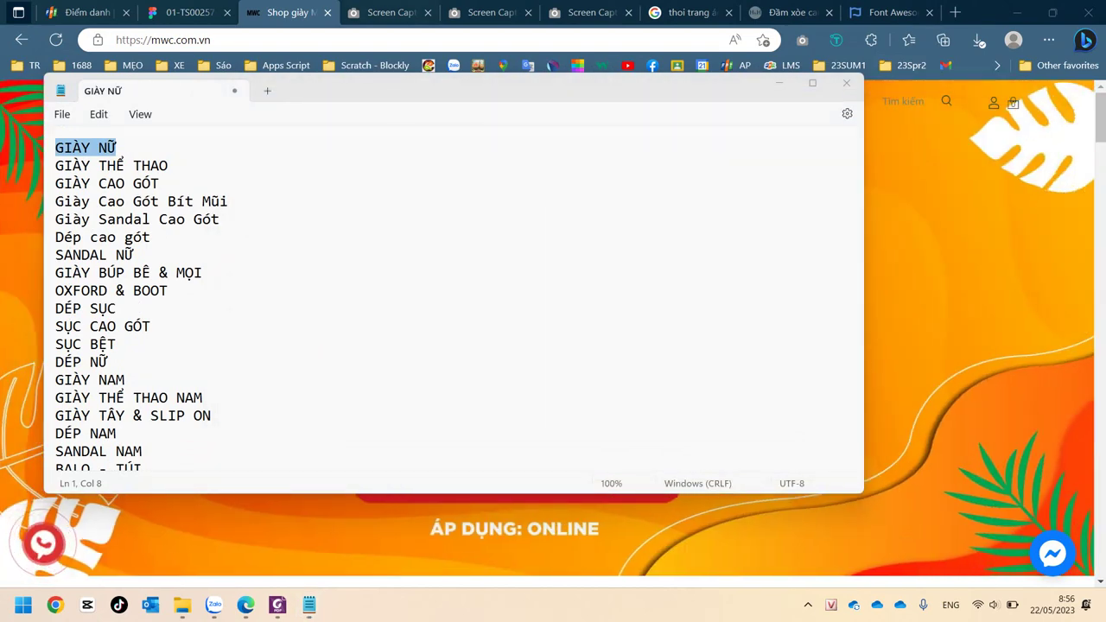
key("alt+Tab")
key("ctrl+shift+Tab")
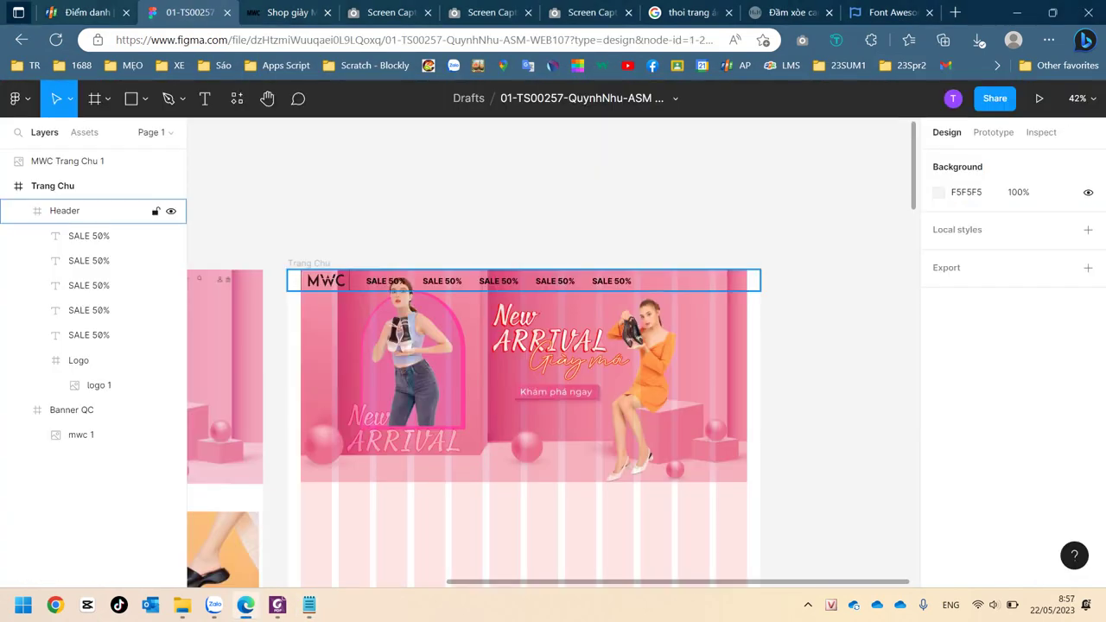
Step: Rename the second menu item's layer from SALE 50% to GIÀY NỮ
left_click(65, 211)
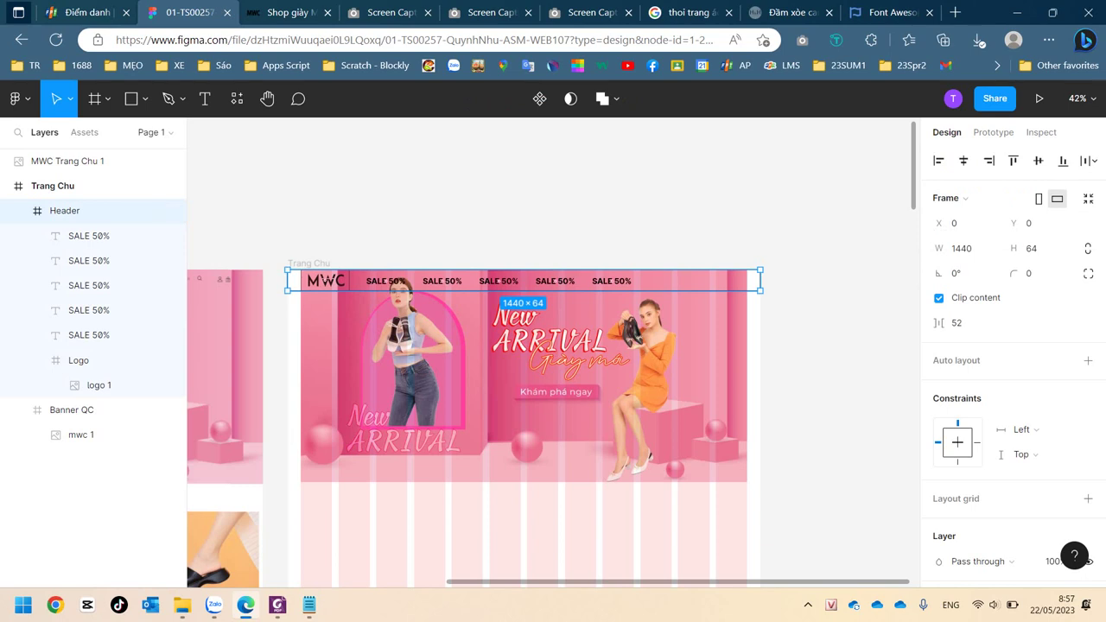
left_click(87, 236)
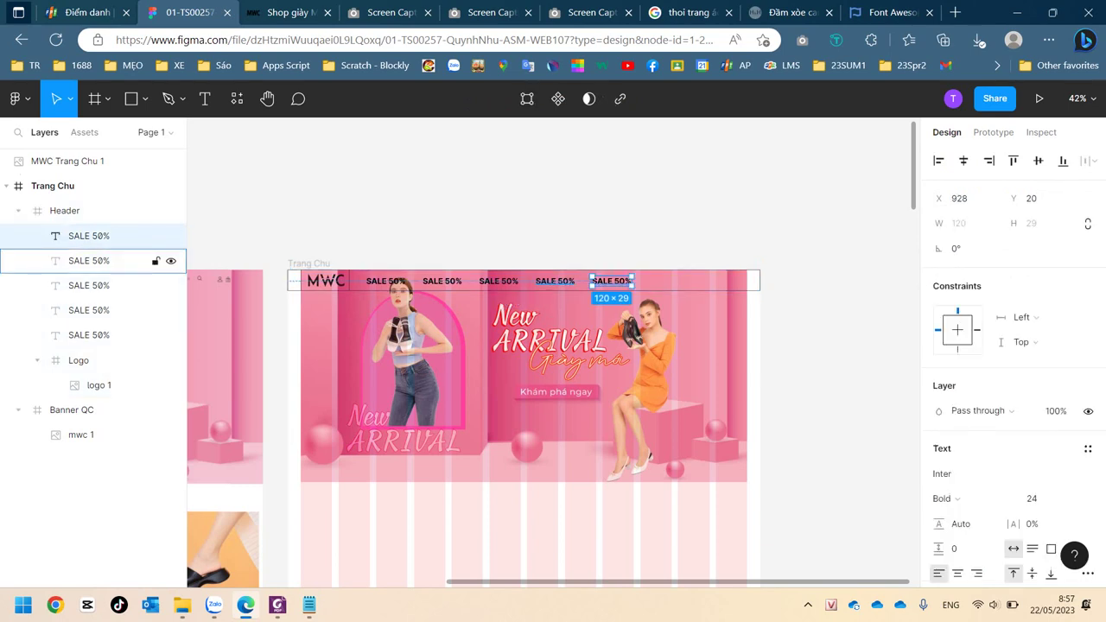
left_click(86, 260)
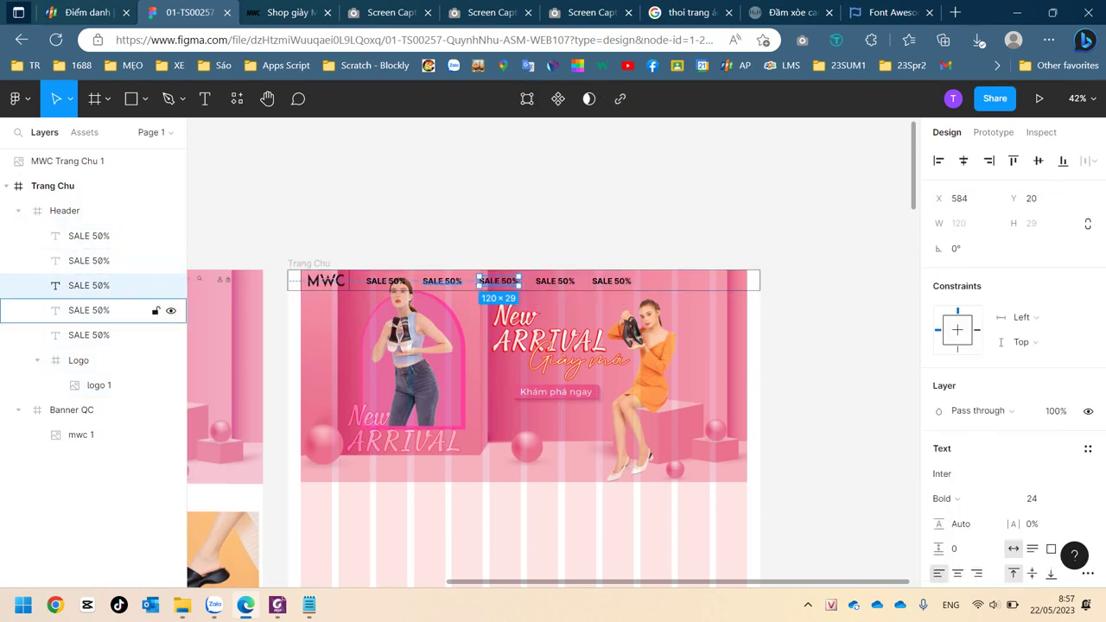
left_click(86, 310)
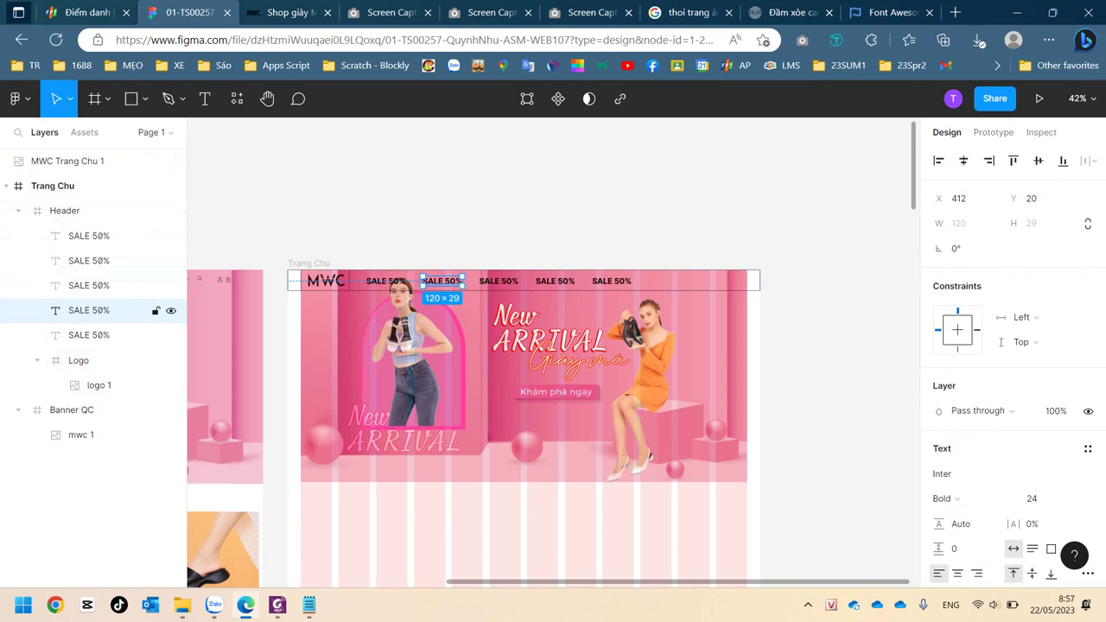
double_click(89, 309)
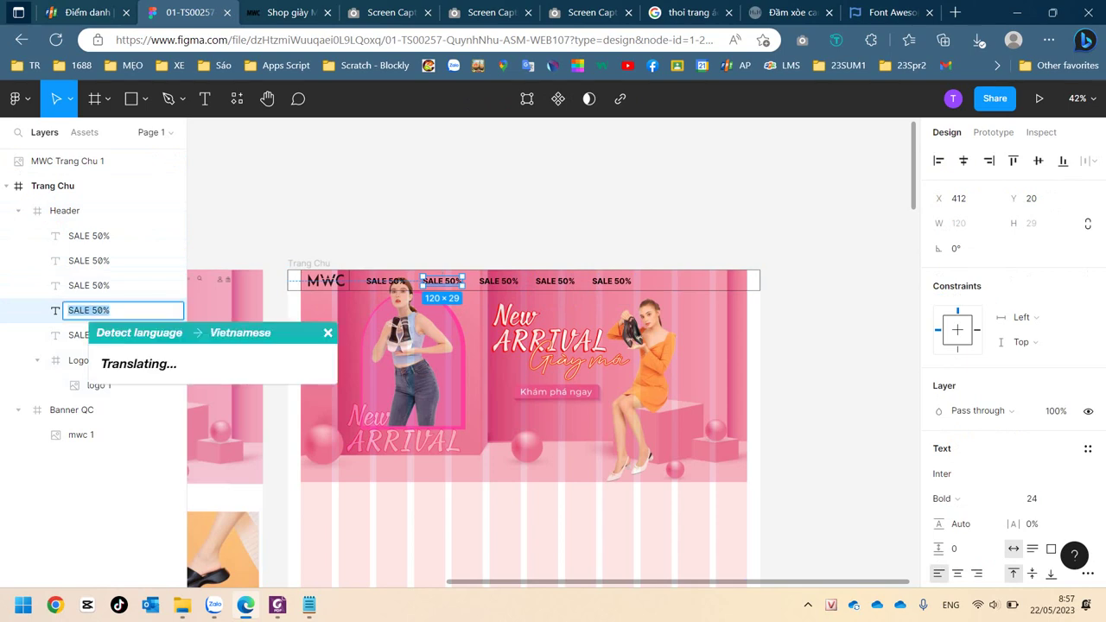
type("GIÀY NỮ")
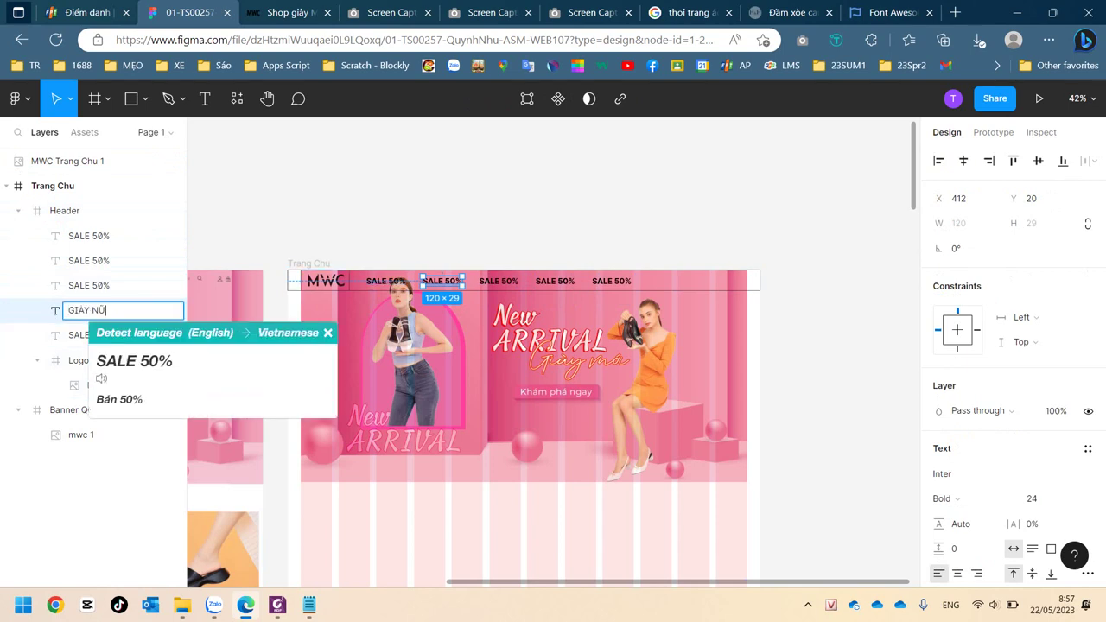
key("Escape")
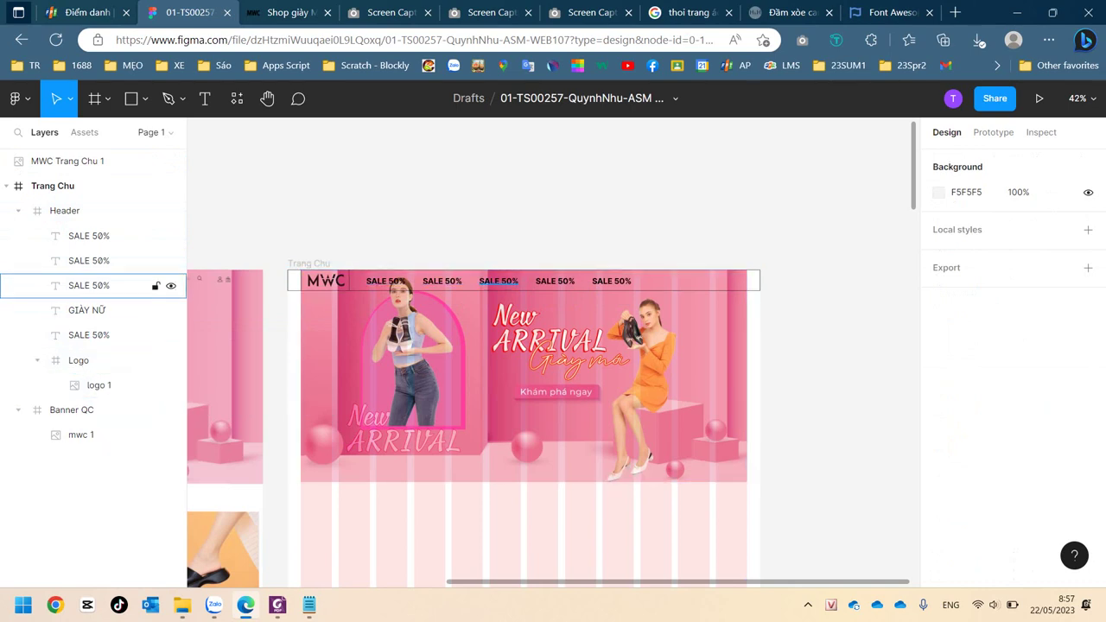
Step: Replace that menu item's canvas text with the pasted GIÀY NỮ
left_click(139, 285)
left_click(112, 310)
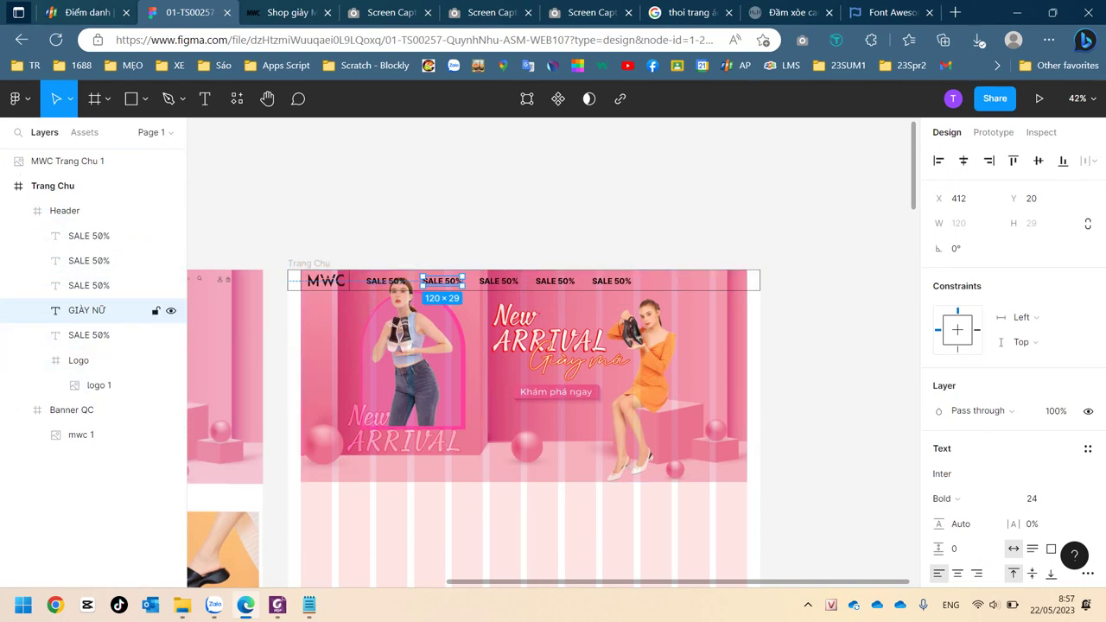
right_click(441, 281)
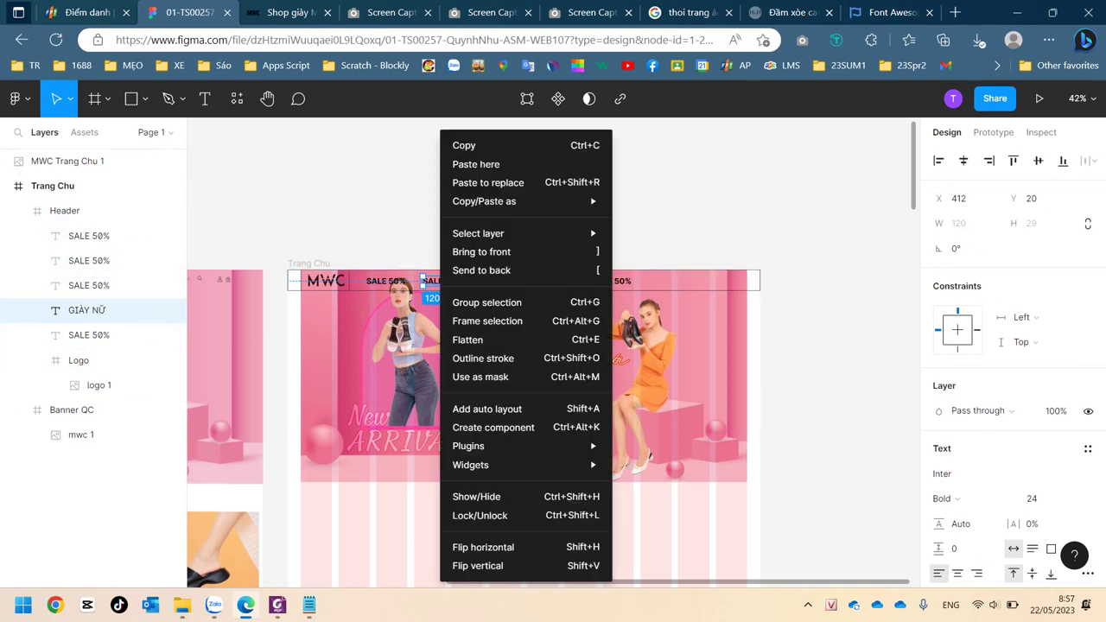
key("Escape")
key("Return")
key("ctrl+v")
key("Escape")
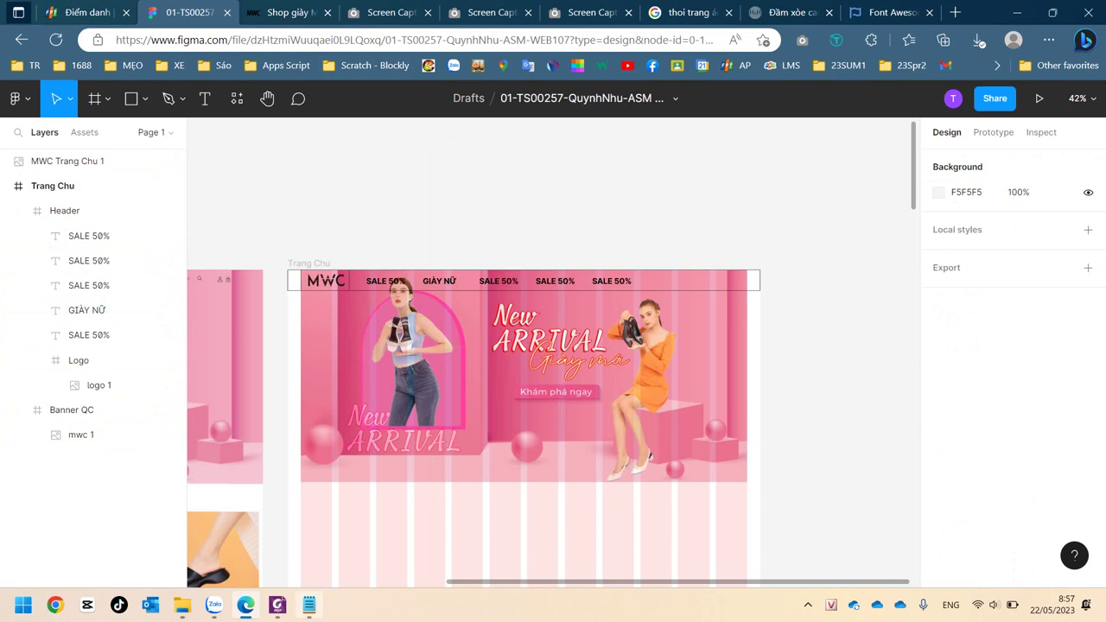
left_click(308, 605)
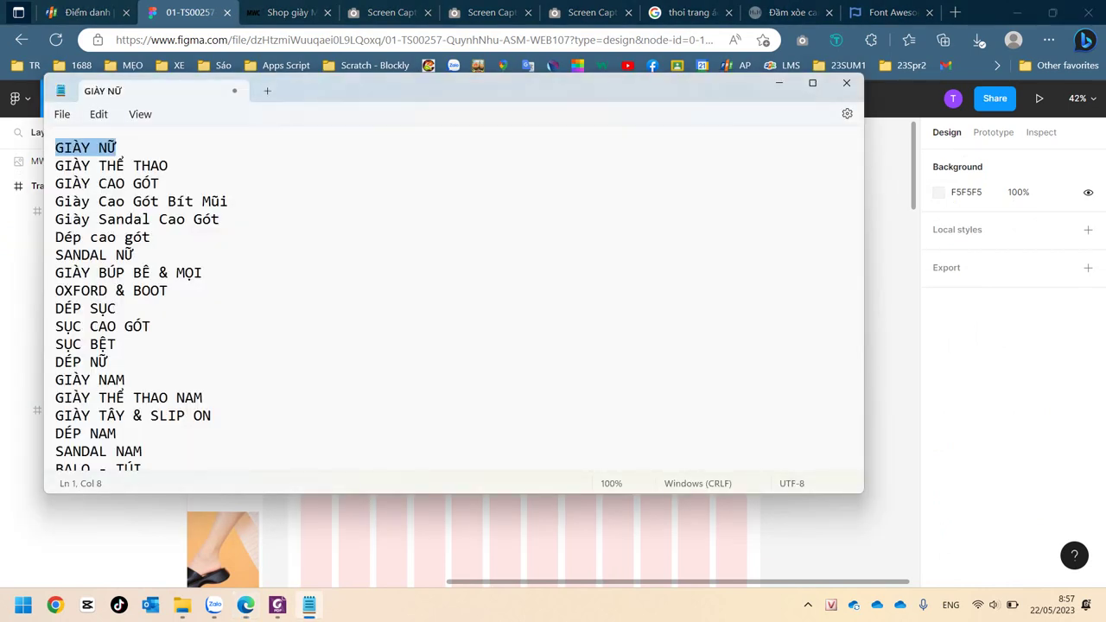
Step: Change the third header menu item's text to GIÀY NAM
left_click(124, 380)
key("shift+Left")
key("shift+Left")
key("shift+Left")
key("shift+Left")
key("shift+Left")
key("shift+Left")
key("shift+Left")
key("shift+Left")
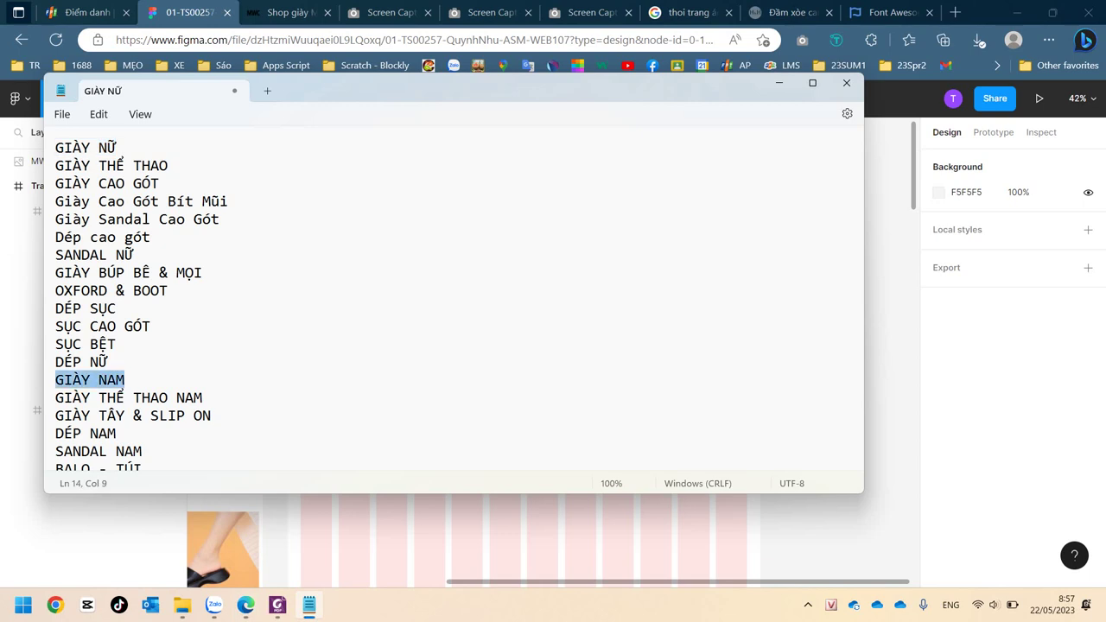
key("alt+Tab")
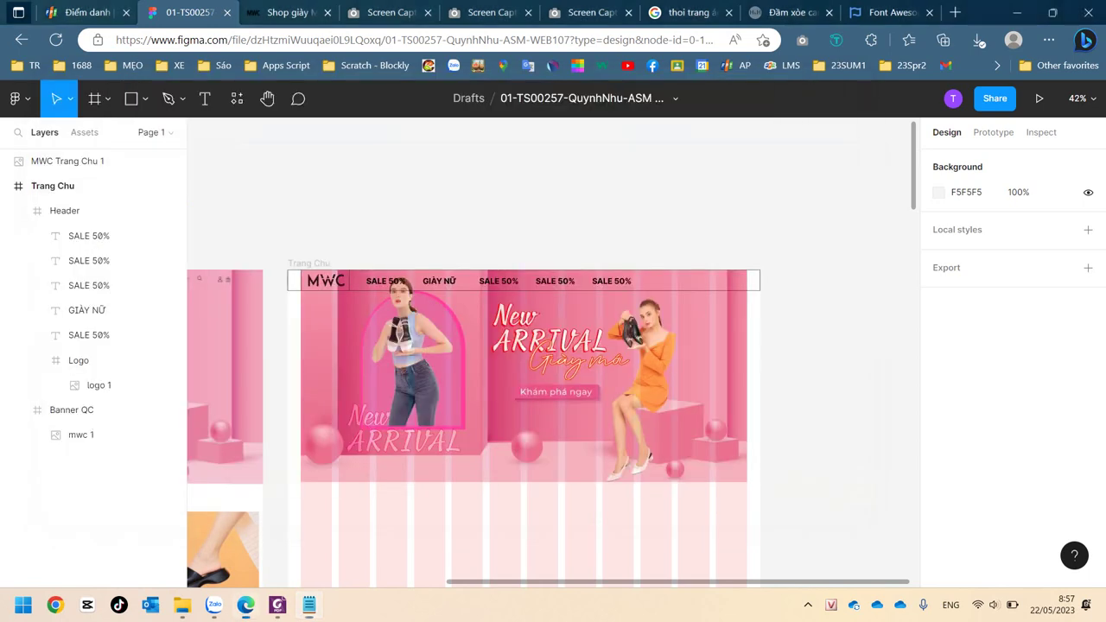
left_click(65, 211)
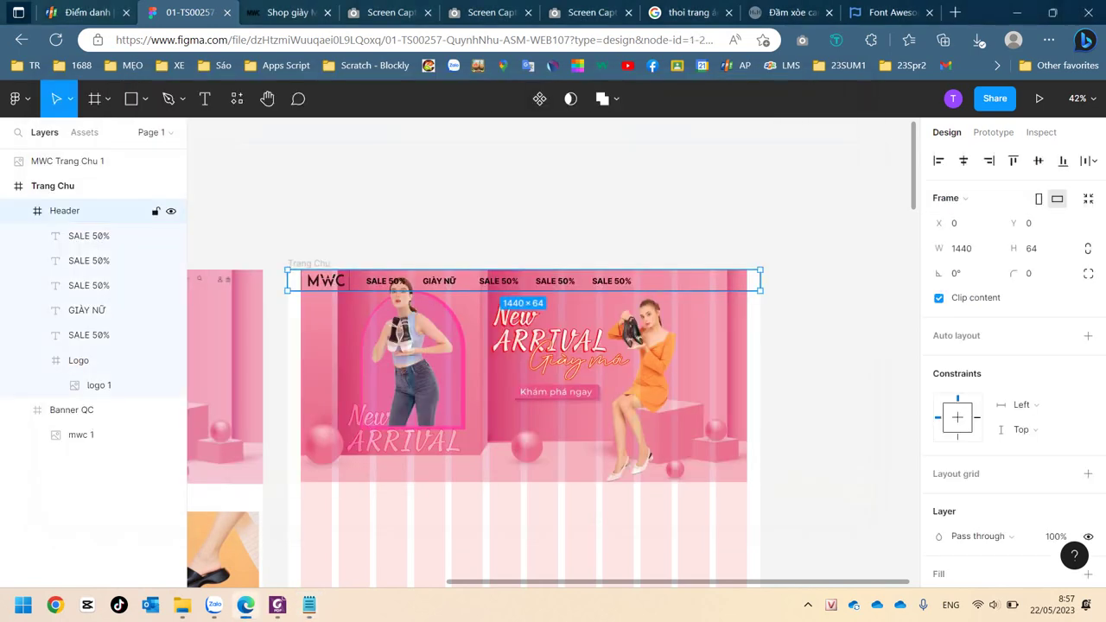
left_click(89, 285)
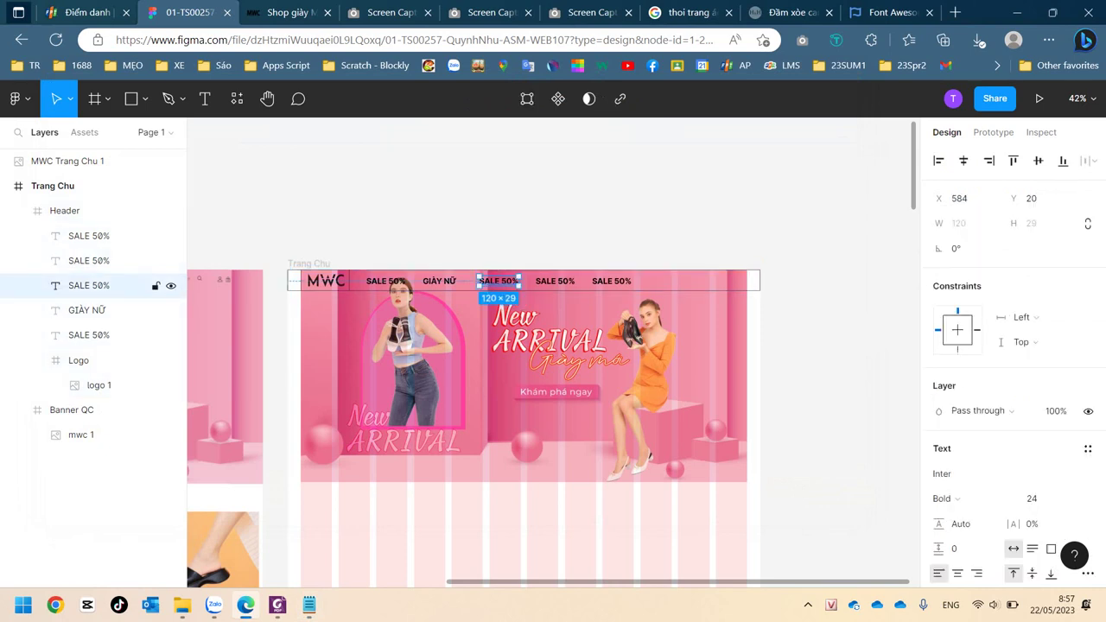
key("Return")
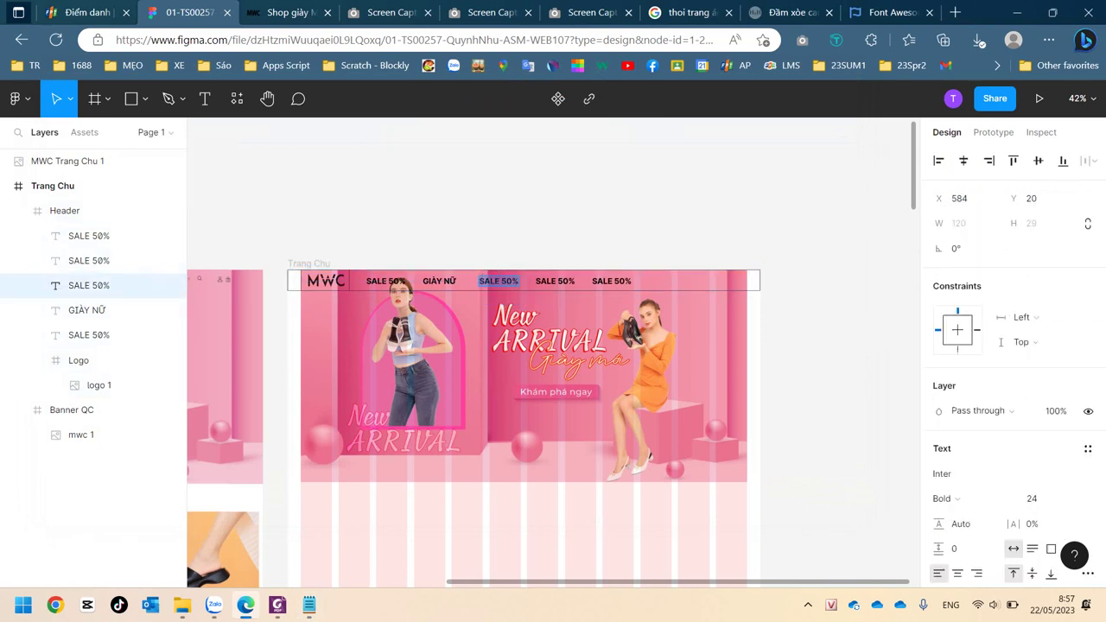
type("GIÀY NAM")
key("Escape")
key("Escape")
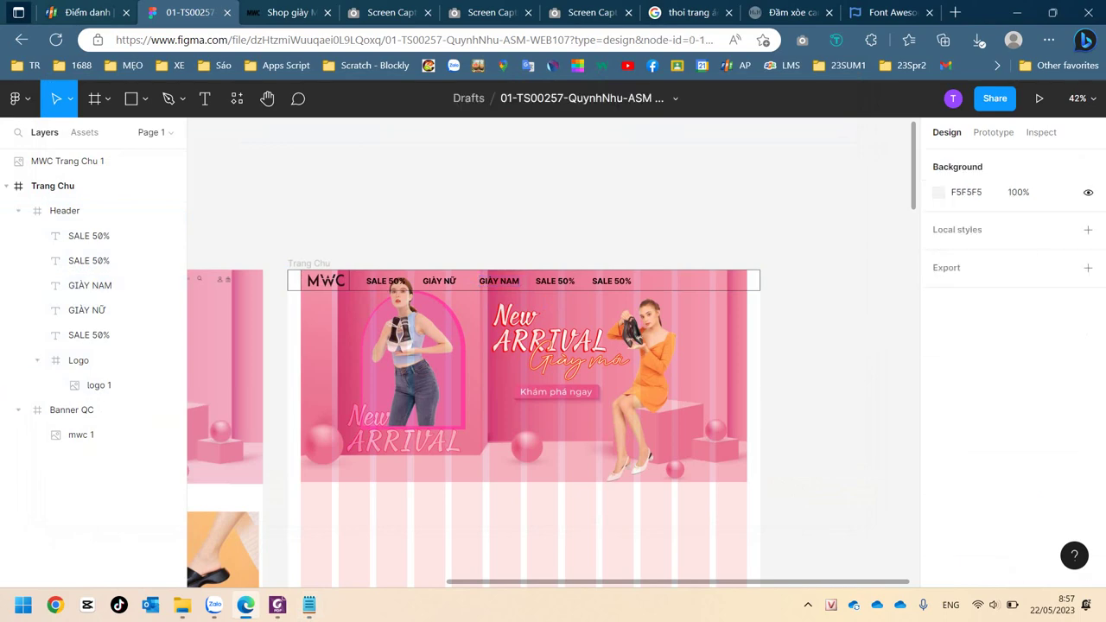
Step: Select and copy the BALO - TÚI category from the Notepad list
key("alt+Tab")
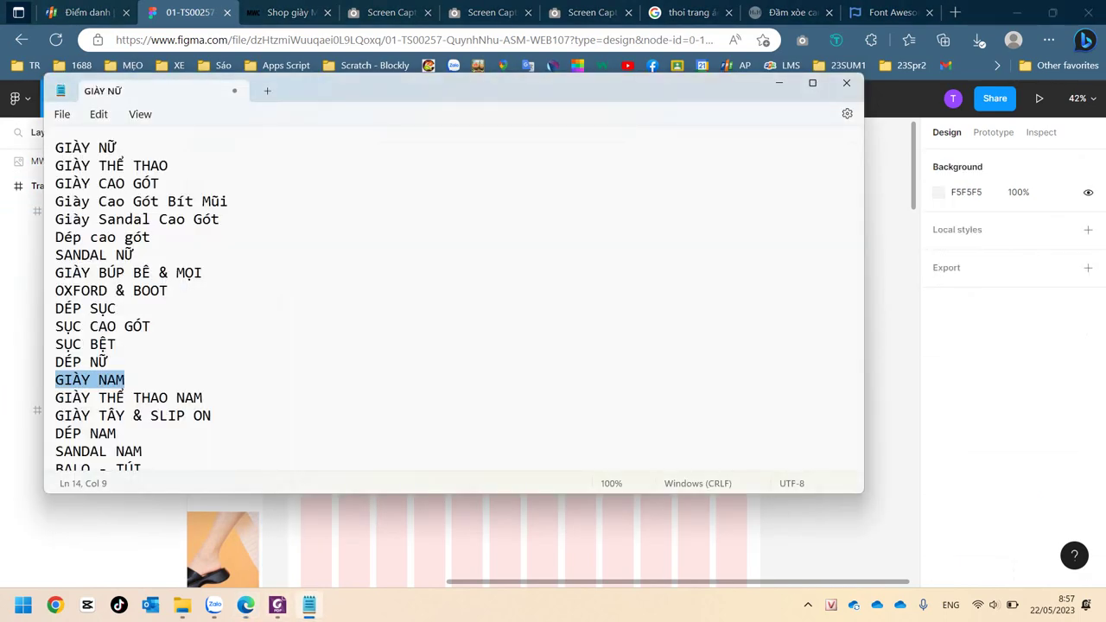
scroll(458, 300, "down", 3)
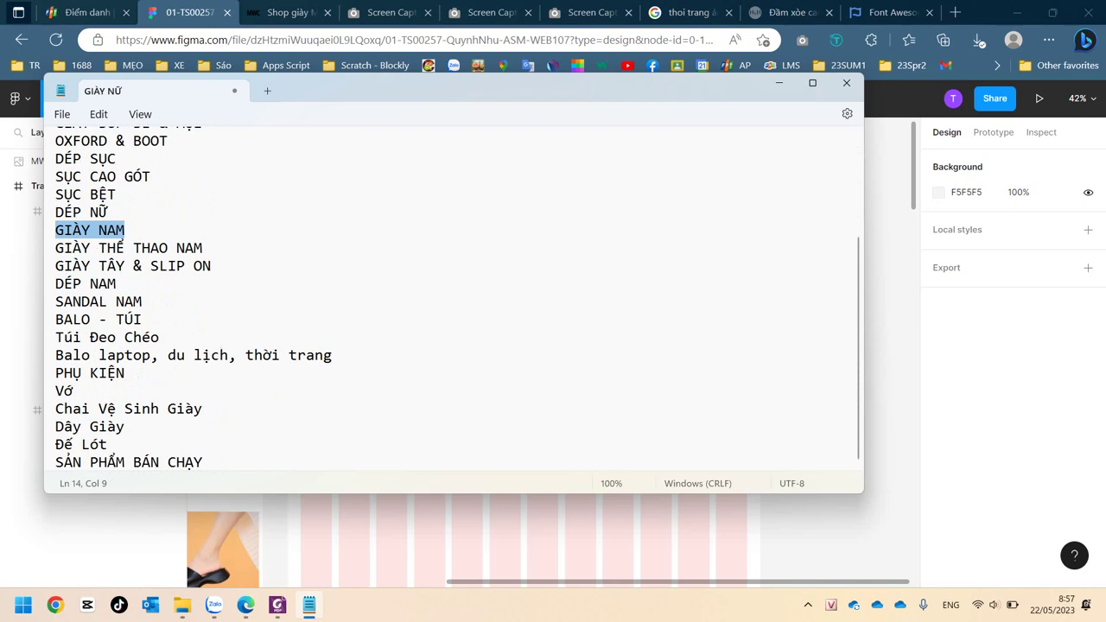
key("Down")
key("Down")
key("Down")
key("Down")
key("Down")
key("End")
key("shift+Left")
key("shift+Left")
key("shift+Left")
key("shift+Left")
key("shift+Left")
key("shift+Left")
key("shift+Left")
key("shift+Left")
key("shift+Left")
key("shift+Left")
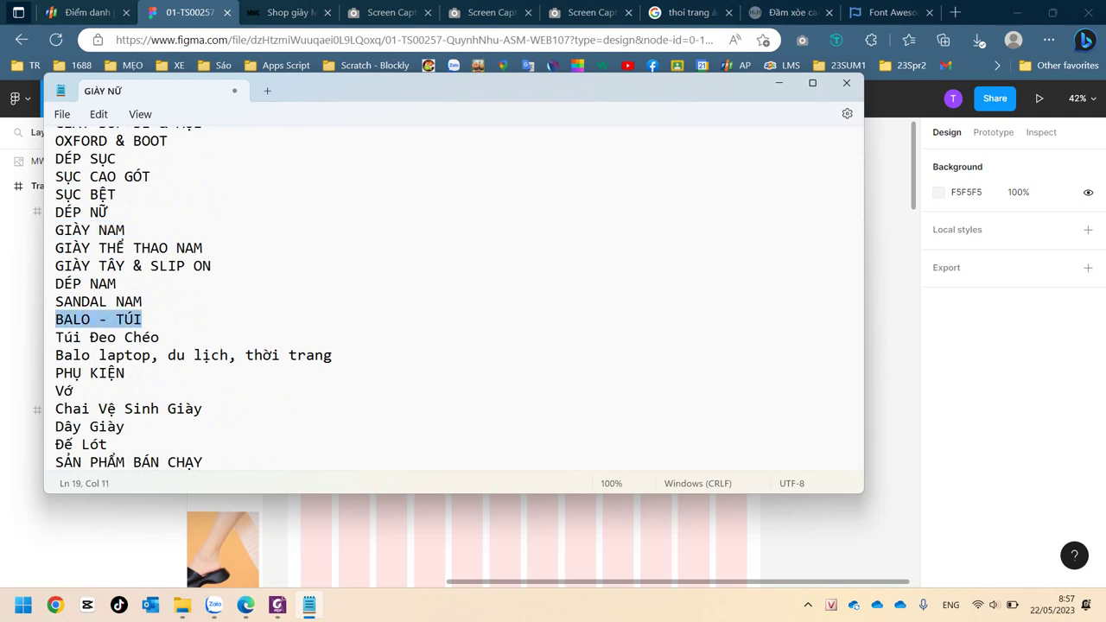
left_click(246, 605)
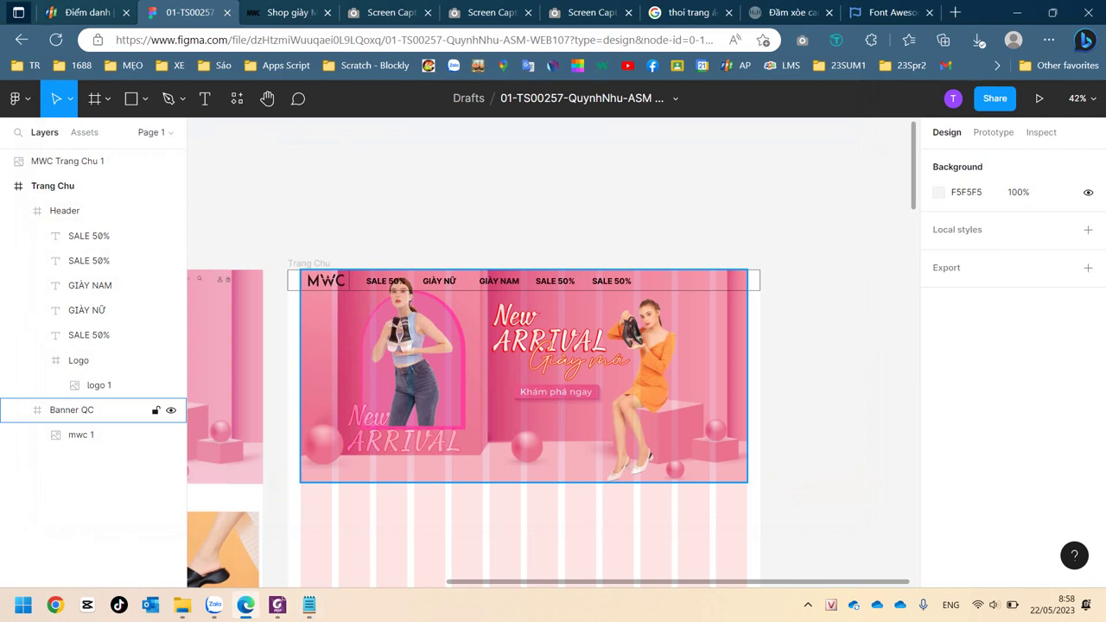
Step: Change the fourth header menu item's text to BALO - TÚI
left_click(89, 260)
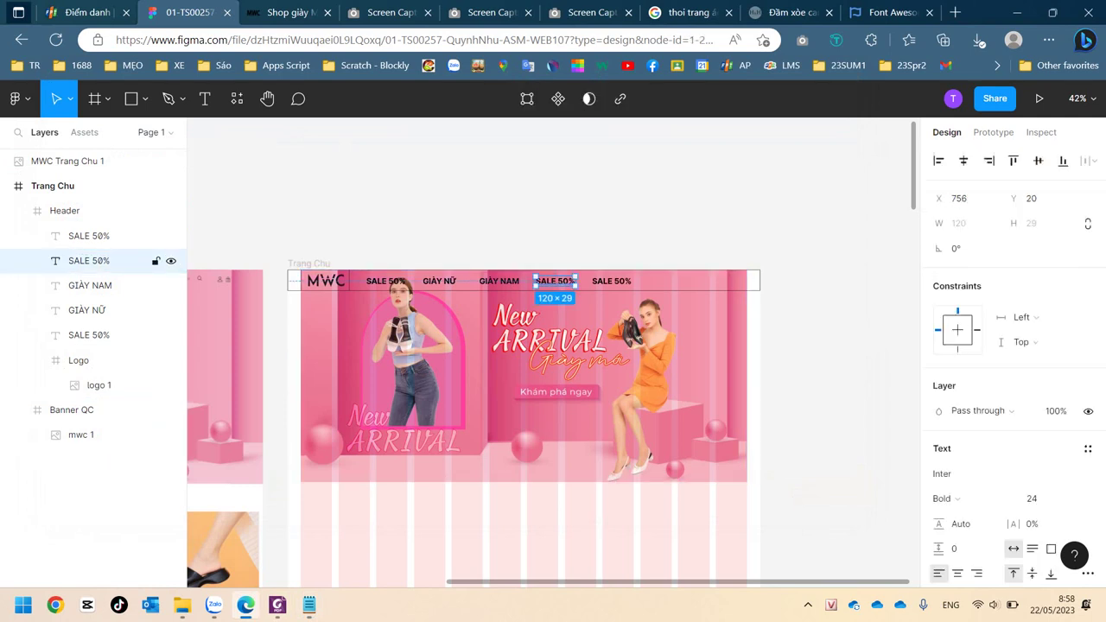
key("Return")
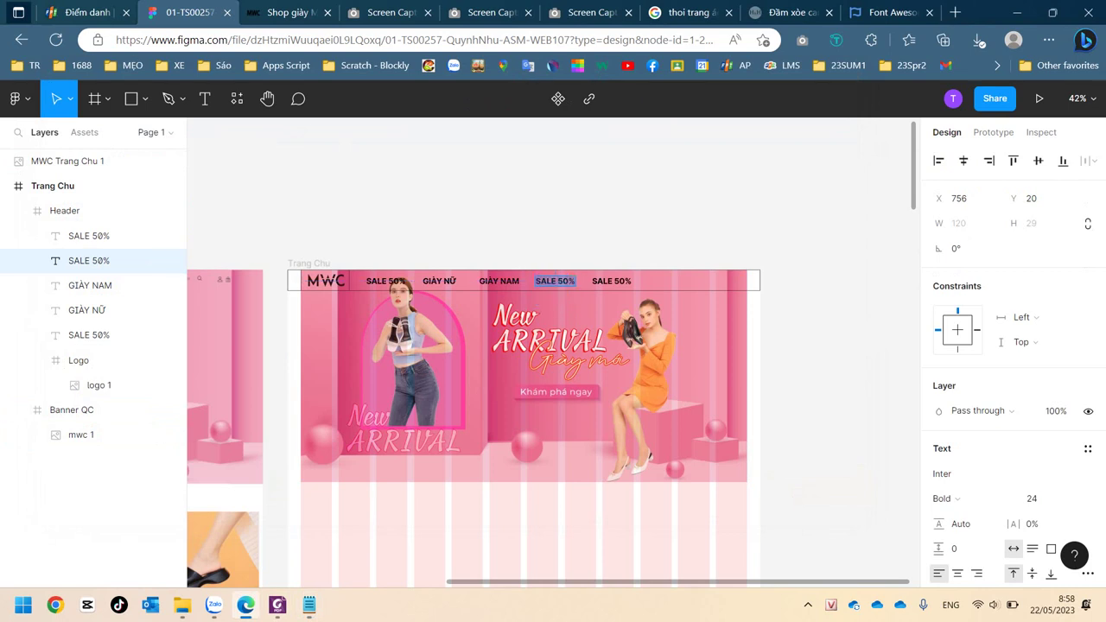
type("BALO - TÚI")
scroll(553, 424, "left", 5)
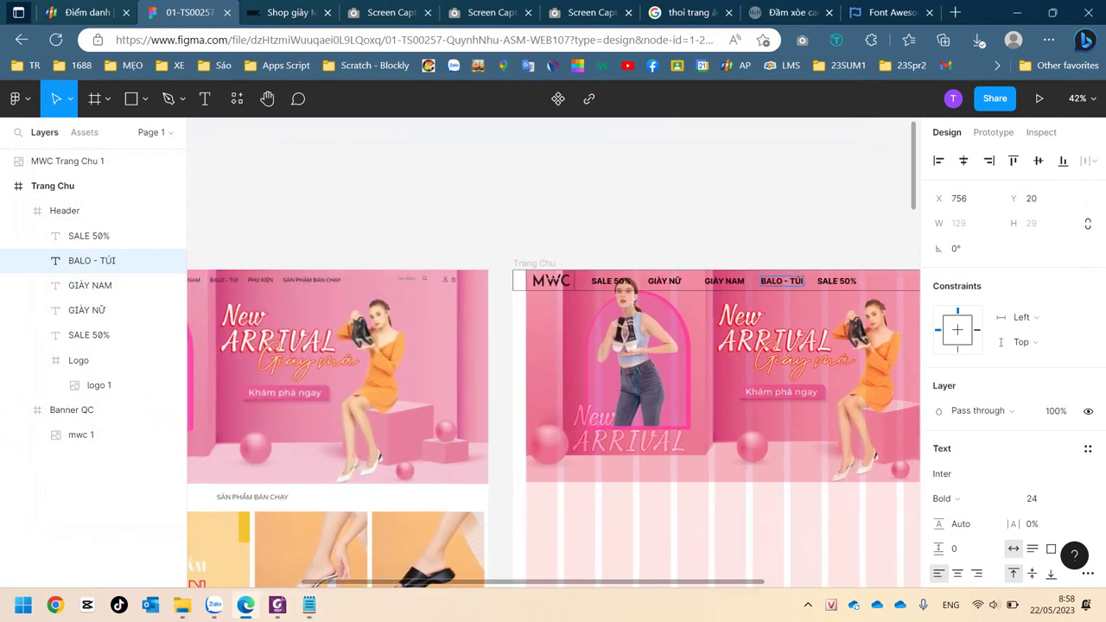
scroll(553, 423, "left", 2)
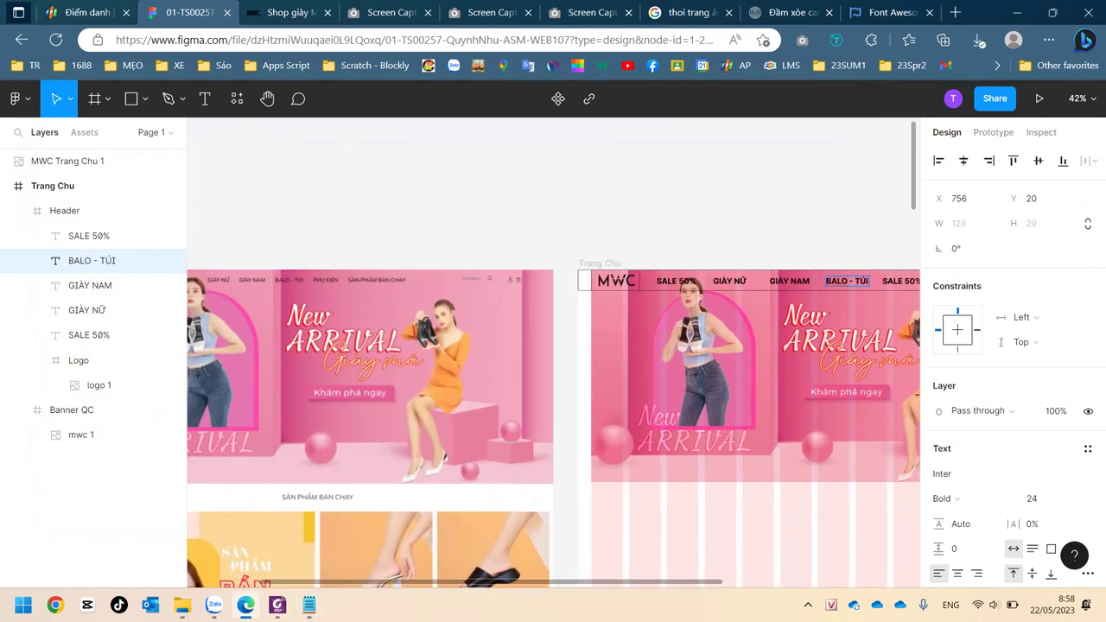
scroll(553, 423, "right", 8)
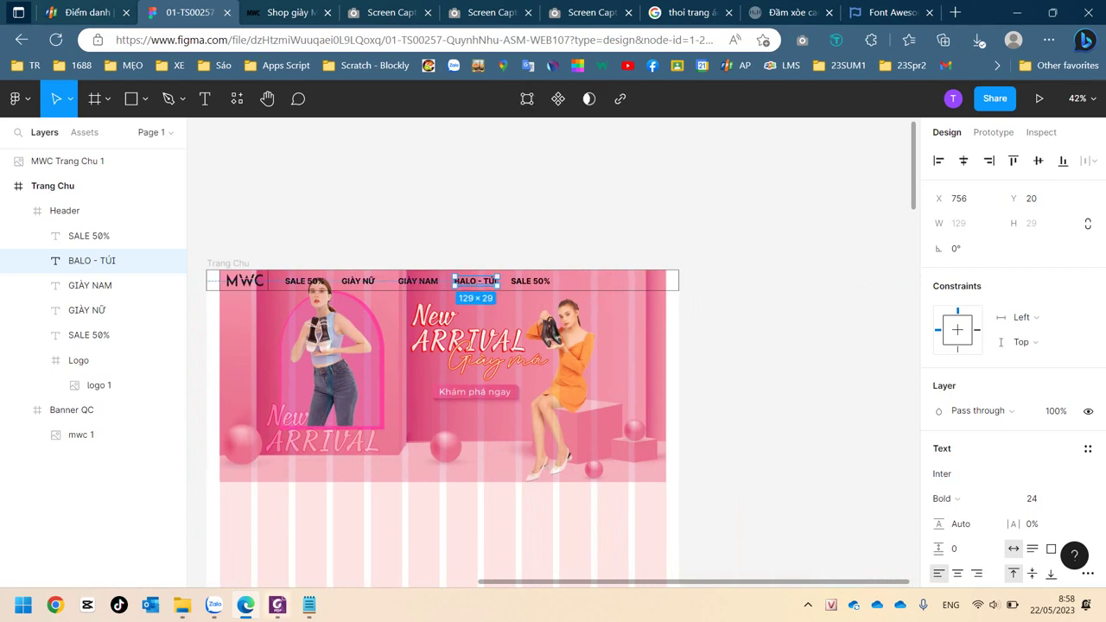
Step: Copy PHỤ KIỆN from the notes and begin editing the last header item
left_click(308, 604)
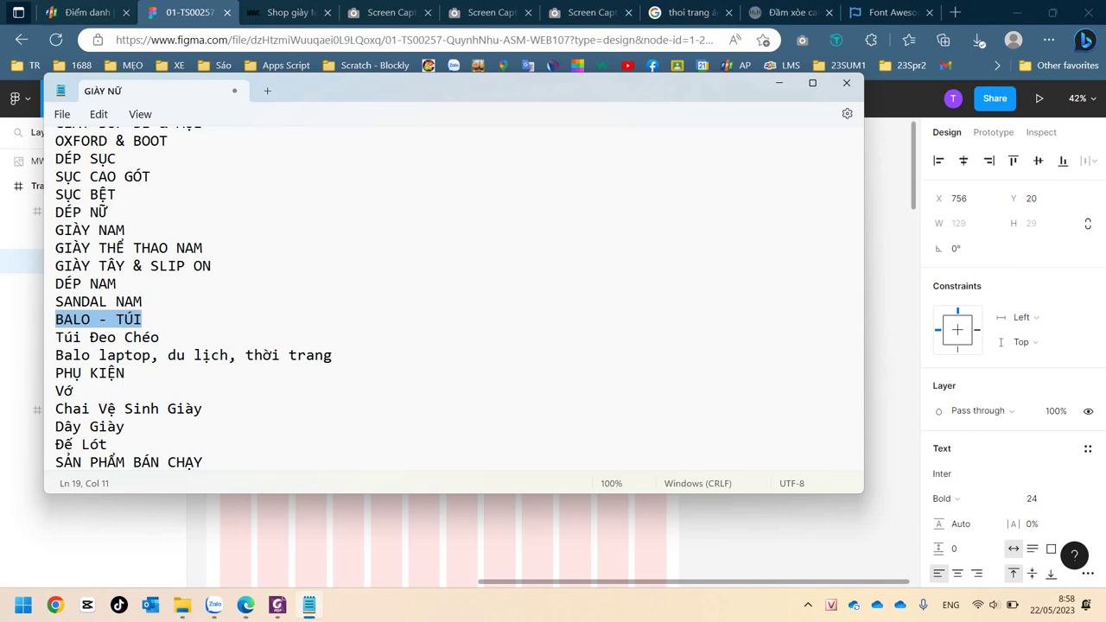
key("Down")
key("Down")
key("Down")
key("ctrl+shift+Left")
key("ctrl+shift+Left")
key("ctrl+c")
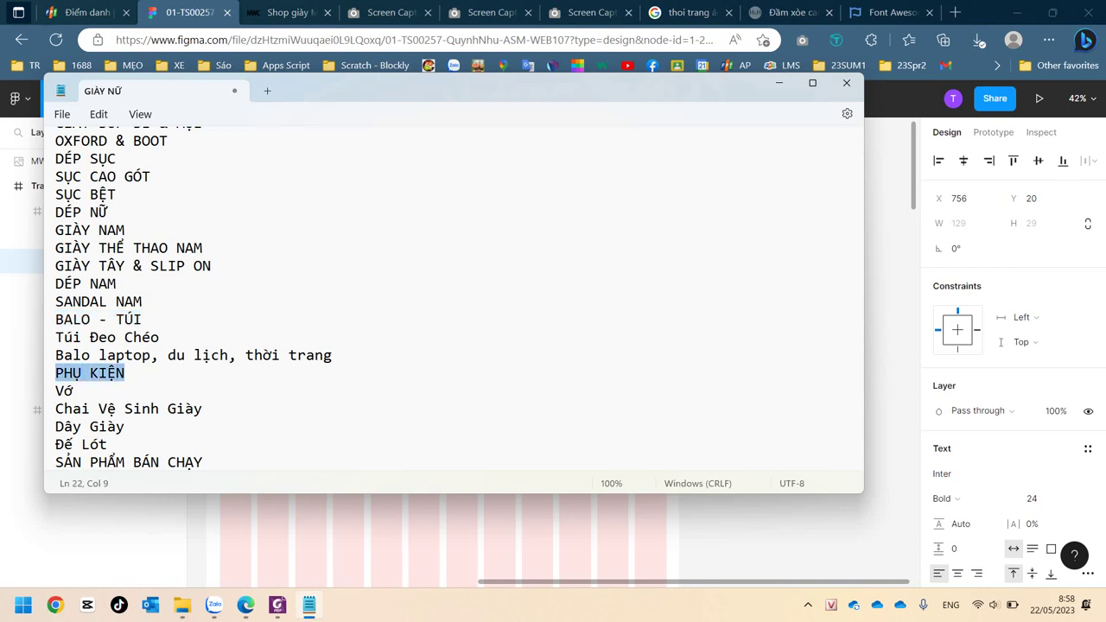
key("alt+Tab")
key("ctrl+v")
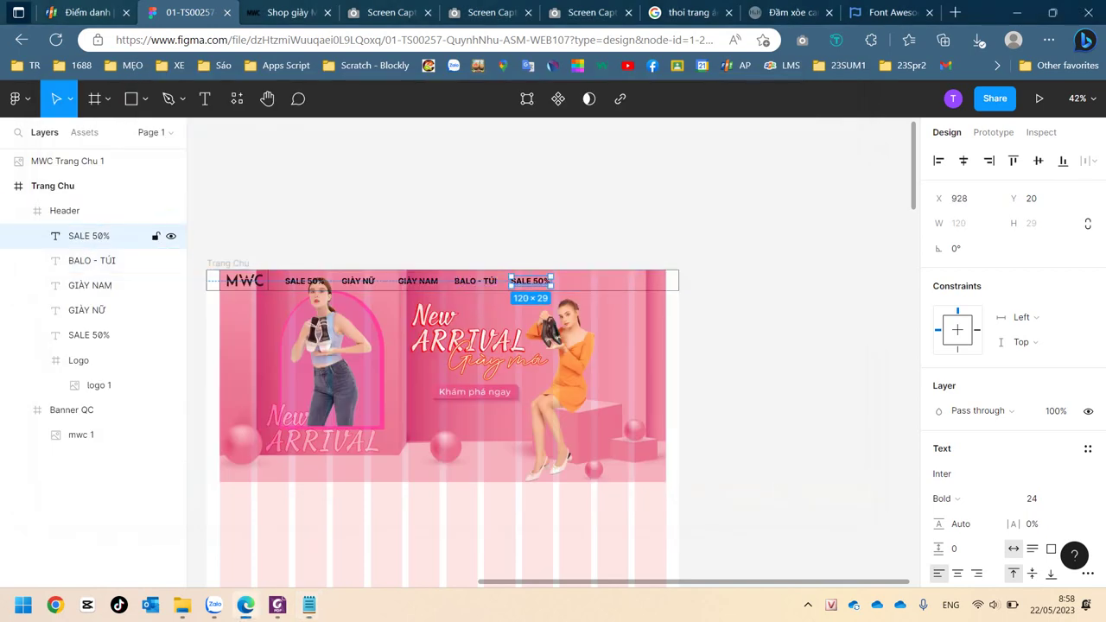
key("Return")
Step: Paste PHỤ KIỆN as the last header menu item's text
key("ctrl+v")
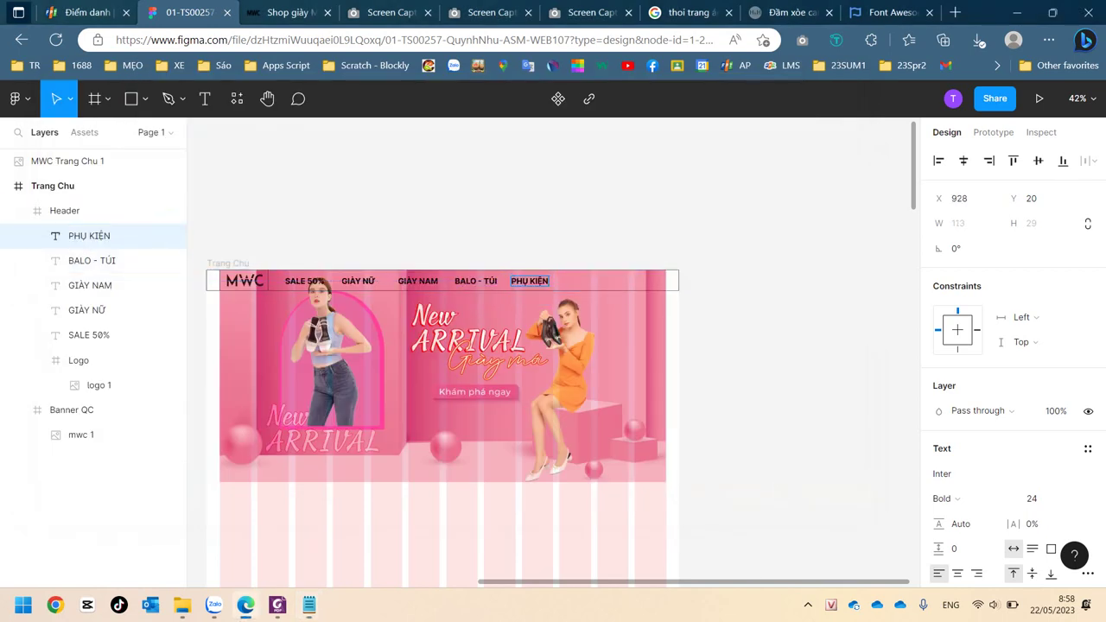
key("Escape")
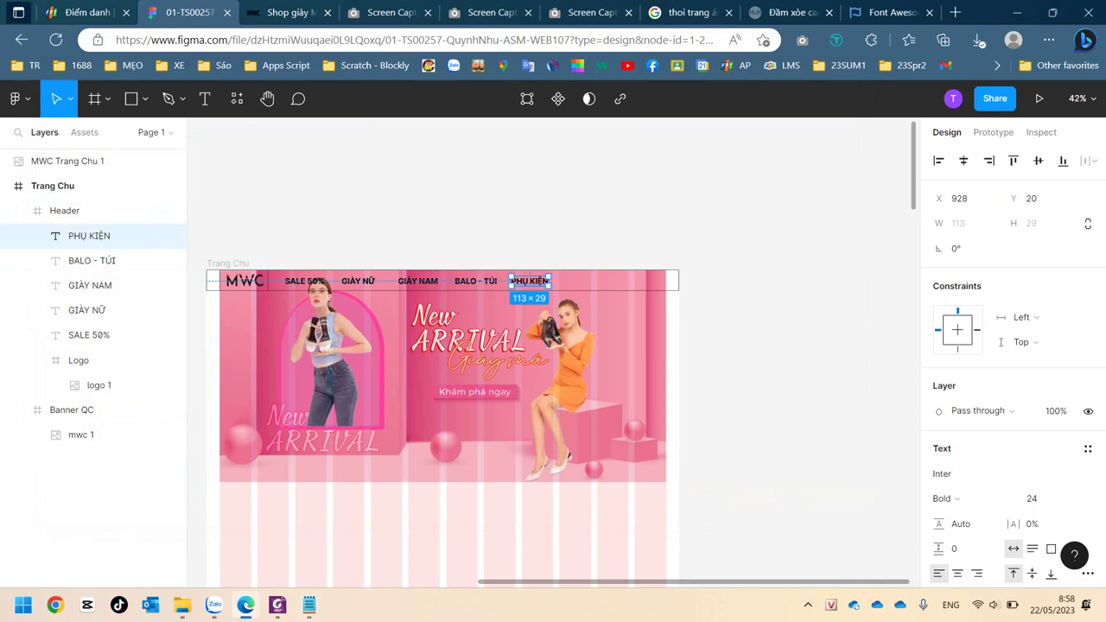
scroll(553, 345, "left", 4)
scroll(553, 397, "right", 5)
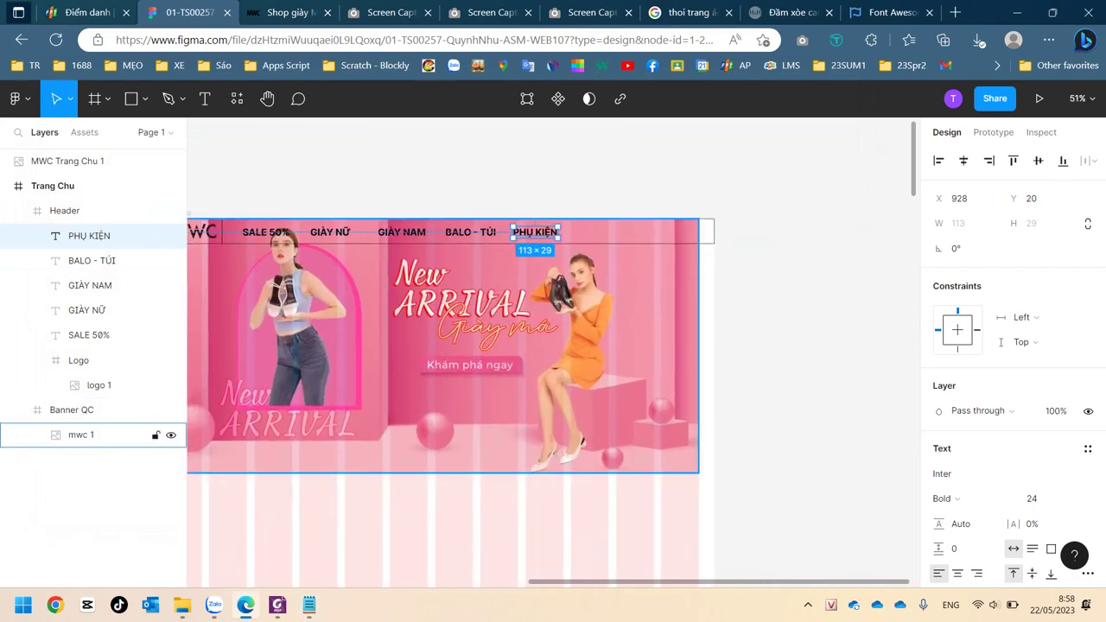
scroll(439, 323, "up", 3, "ctrl")
scroll(439, 323, "left", 1)
scroll(553, 378, "left", 2)
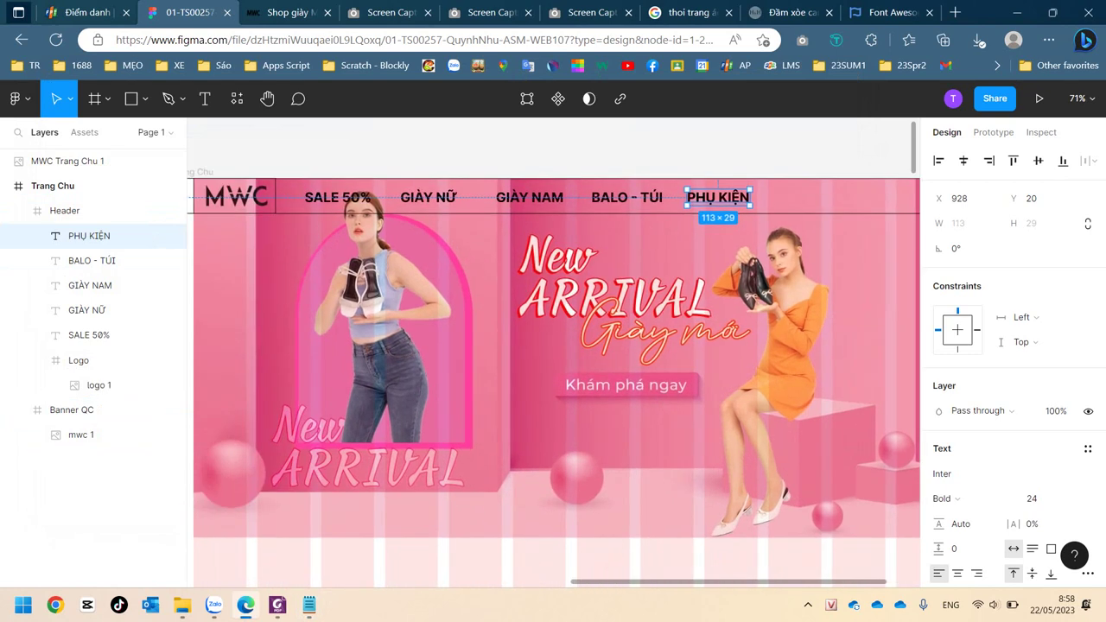
key("Escape")
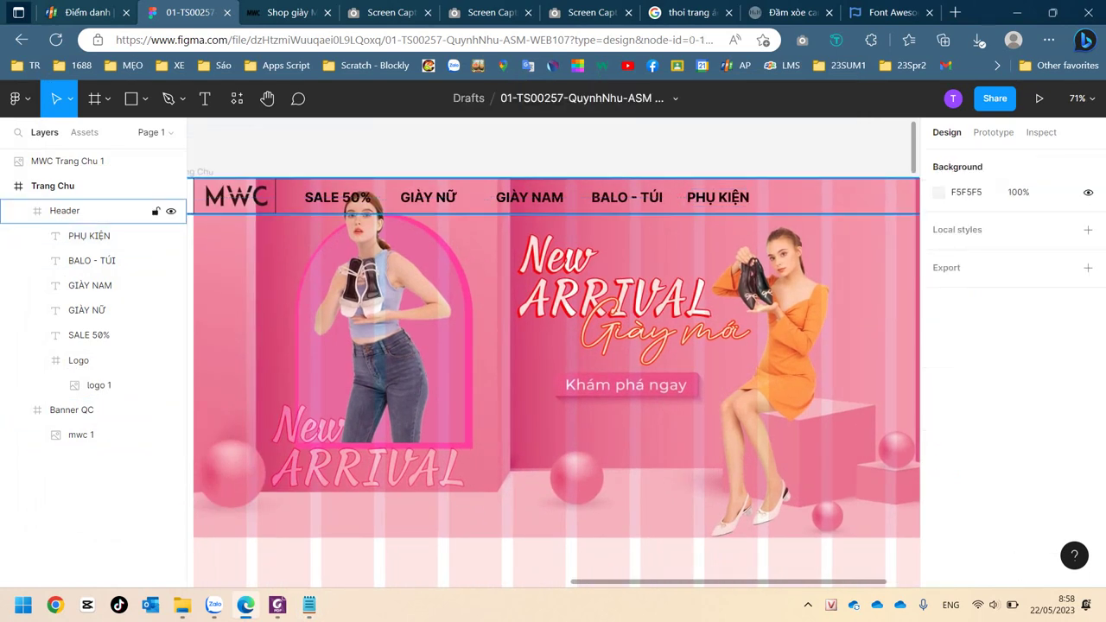
Step: Nudge SALE 50%, GIÀY NỮ and GIÀY NAM left into an even row
left_click(89, 335)
key("Up")
key("Up")
key("Up")
key("Up")
key("Up")
key("Up")
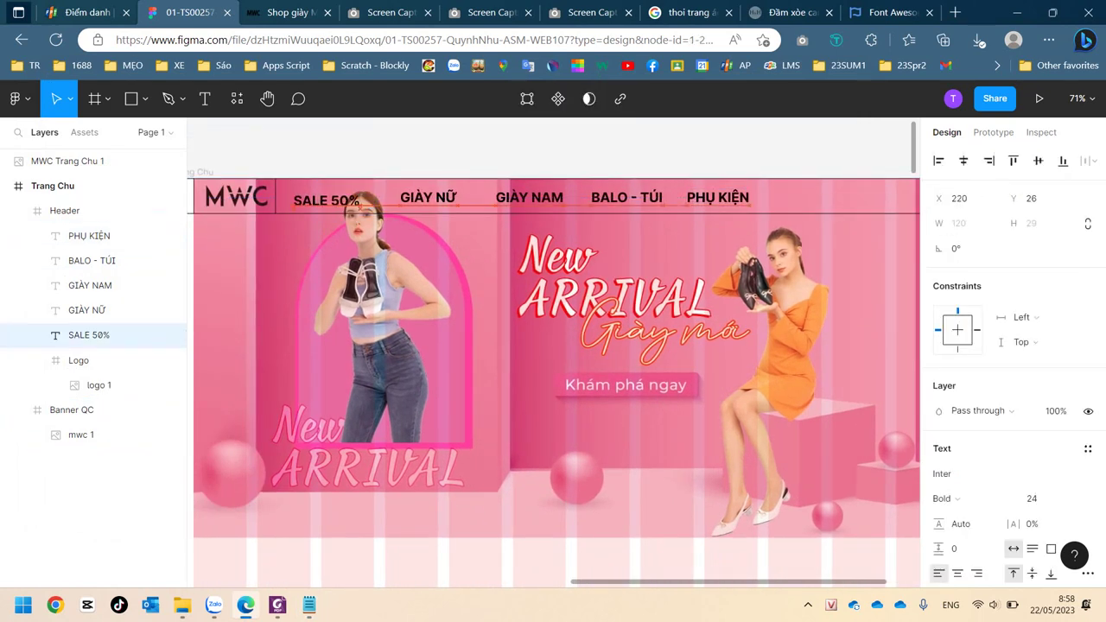
key("Down")
key("Down")
key("Down")
key("Down")
key("Down")
key("Down")
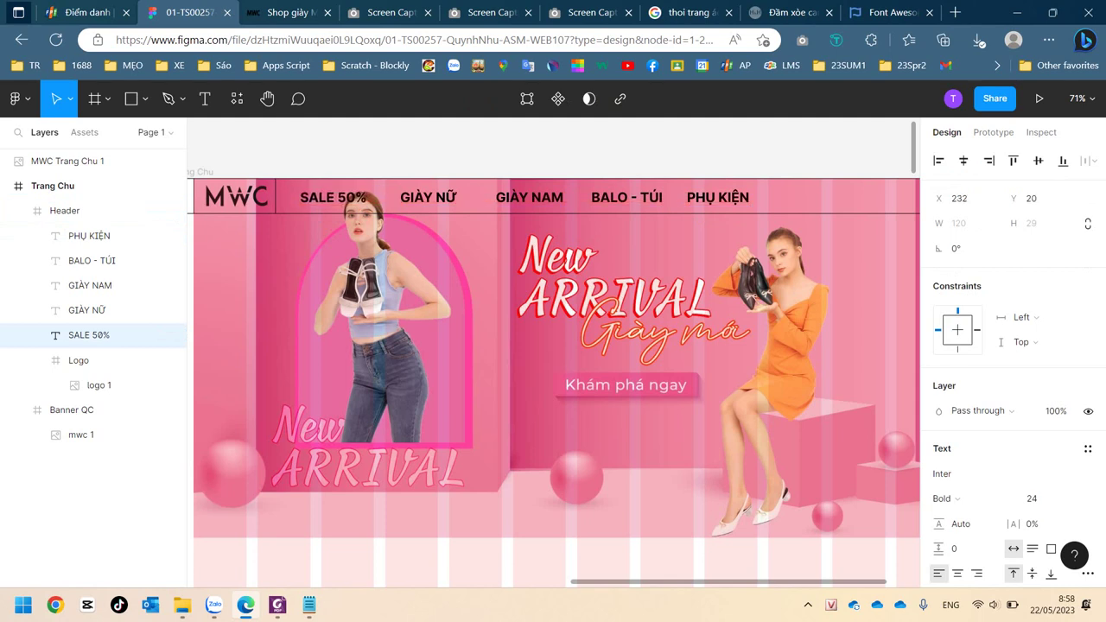
left_click(86, 309)
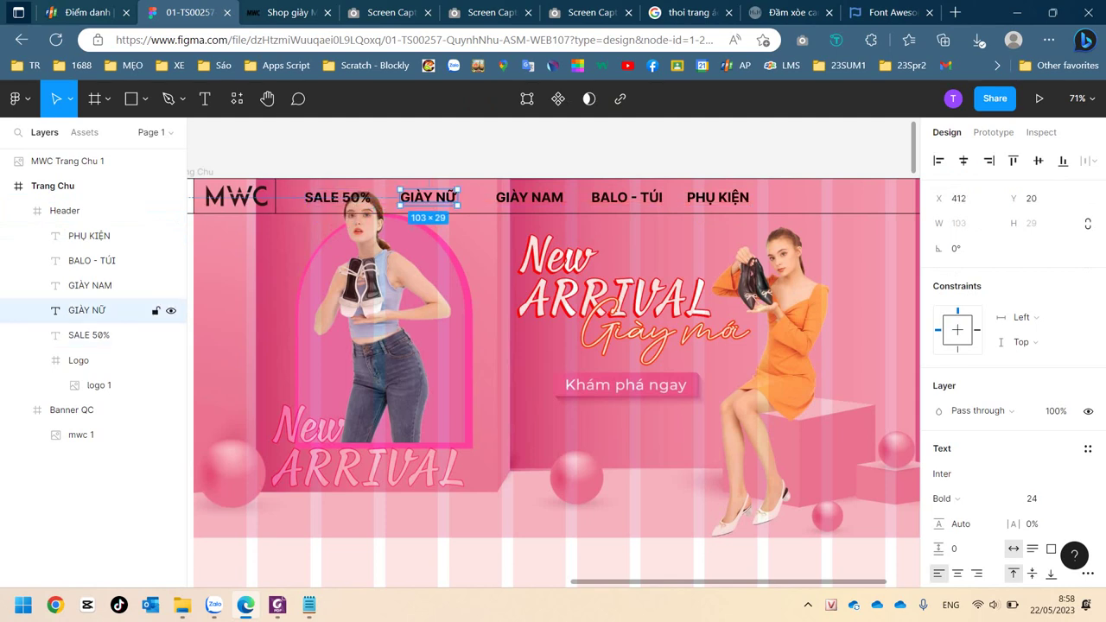
key("Left")
key("Left")
key("Left")
key("Left")
key("Left")
key("Left")
key("Left")
key("Left")
key("Left")
key("Left")
key("Left")
key("Left")
key("Left")
key("Left")
key("Left")
key("Left")
key("Left")
key("Left")
key("Left")
key("Left")
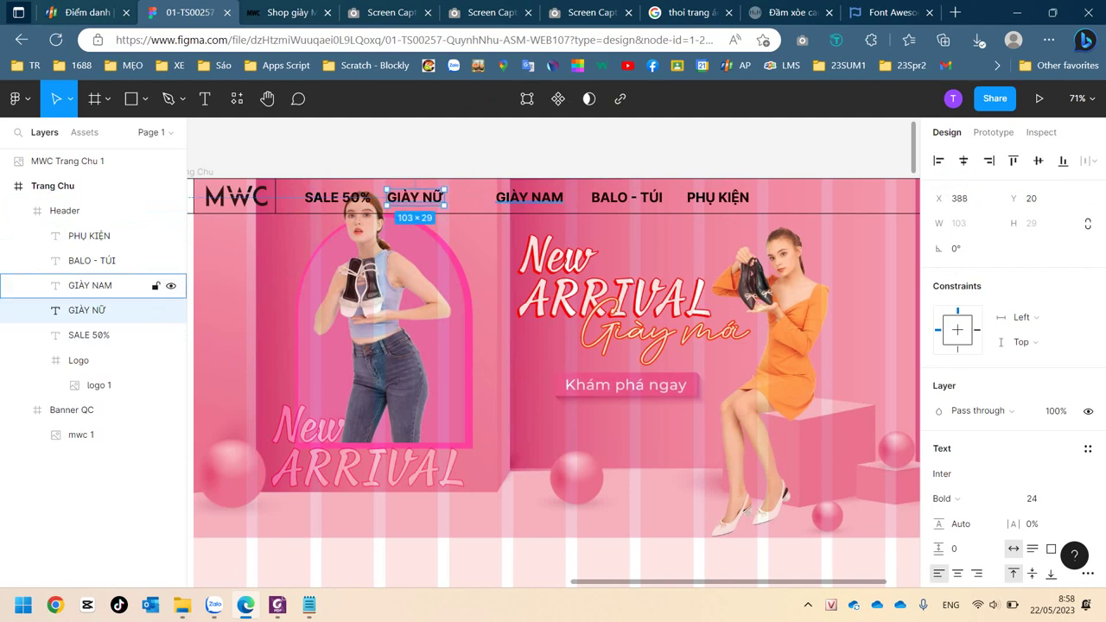
left_click(90, 286)
key("Left")
key("Left")
key("Left")
key("Left")
key("Left")
key("Left")
key("Left")
key("Left")
key("Left")
key("Left")
key("Left")
key("Left")
key("Left")
key("Left")
key("Left")
key("Left")
key("Left")
key("Left")
key("Left")
key("Left")
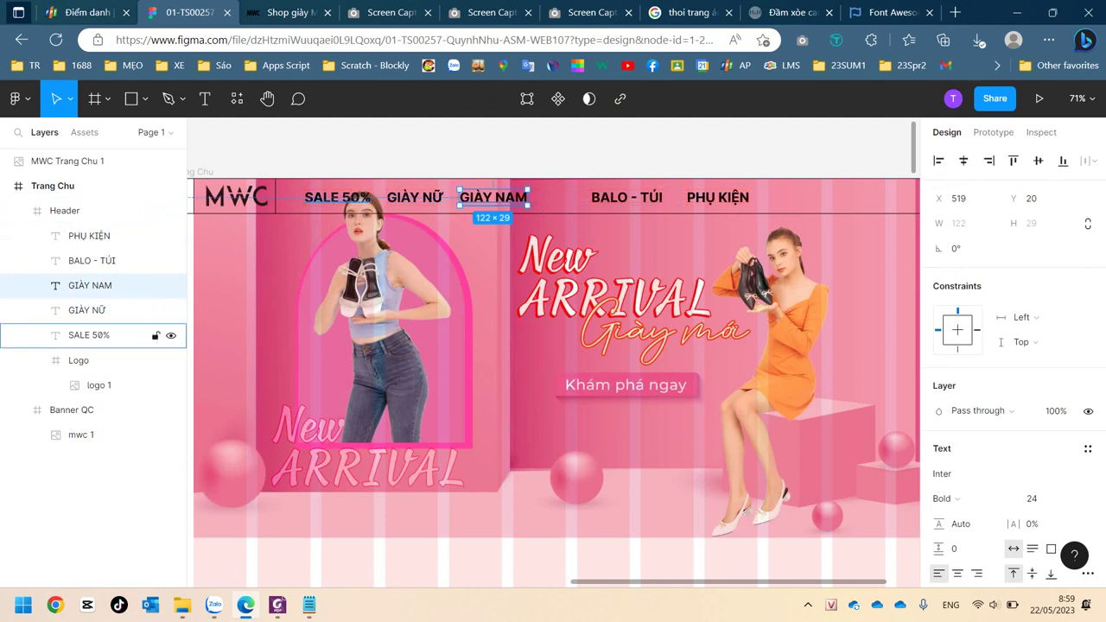
Step: Move BALO - TÚI and PHỤ KIỆN left for even spacing, then reselect PHỤ KIỆN
left_click(92, 260)
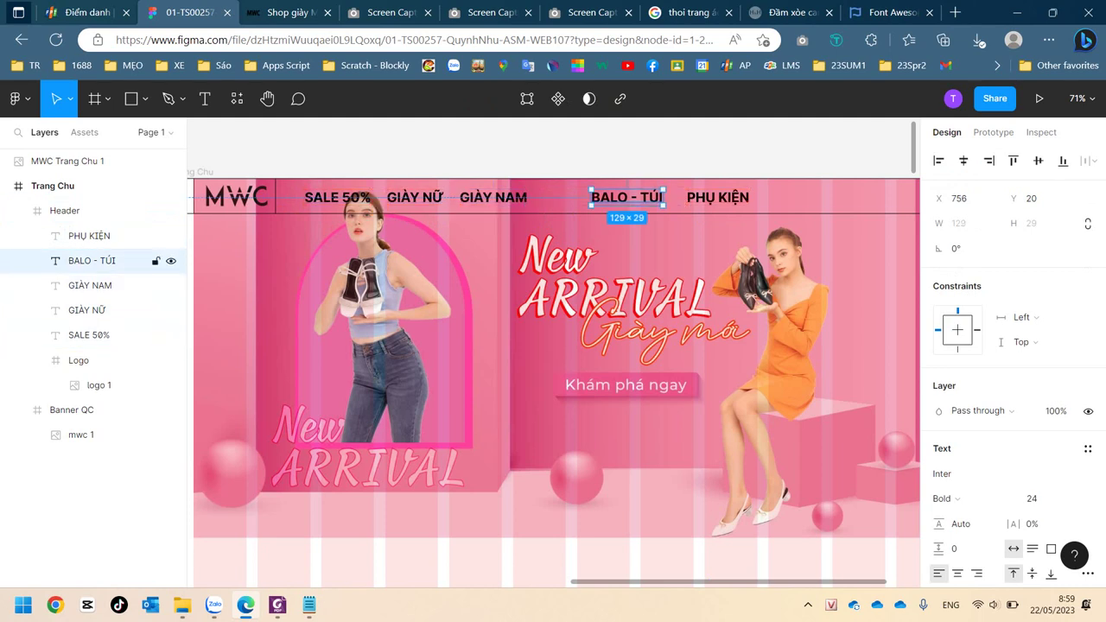
key("shift+Left")
key("shift+Left")
key("shift+Left")
key("shift+Left")
key("shift+Left")
key("shift+Left")
key("shift+Left")
key("shift+Left")
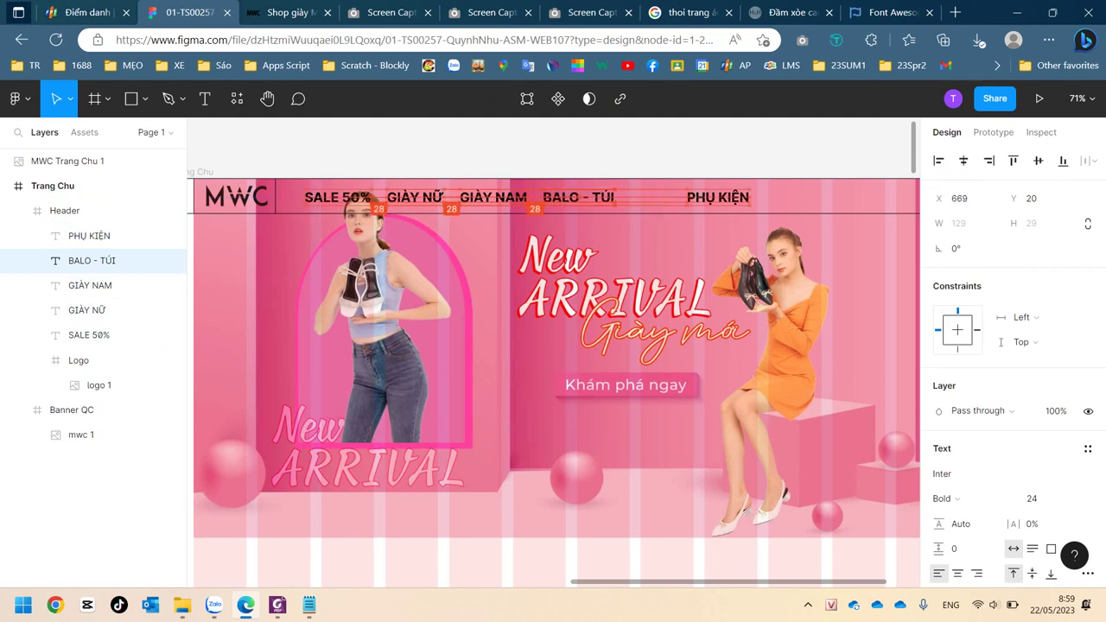
left_click(89, 236)
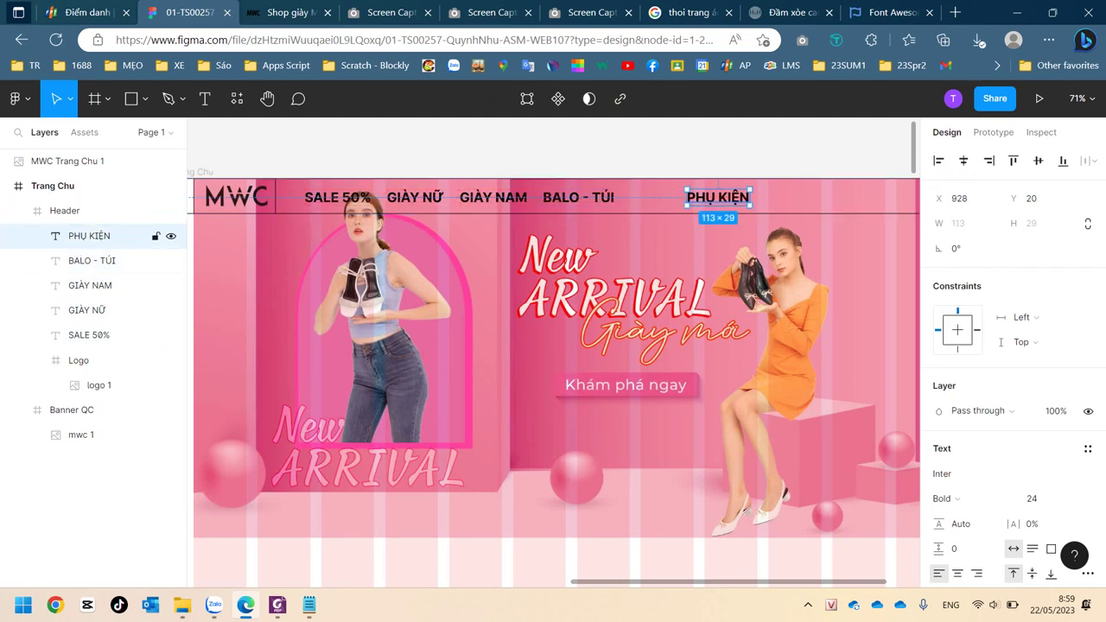
key("shift+Left")
key("shift+Left")
key("shift+Left")
key("shift+Left")
key("shift+Left")
key("shift+Left")
key("shift+Left")
key("shift+Left")
key("shift+Left")
key("shift+Left")
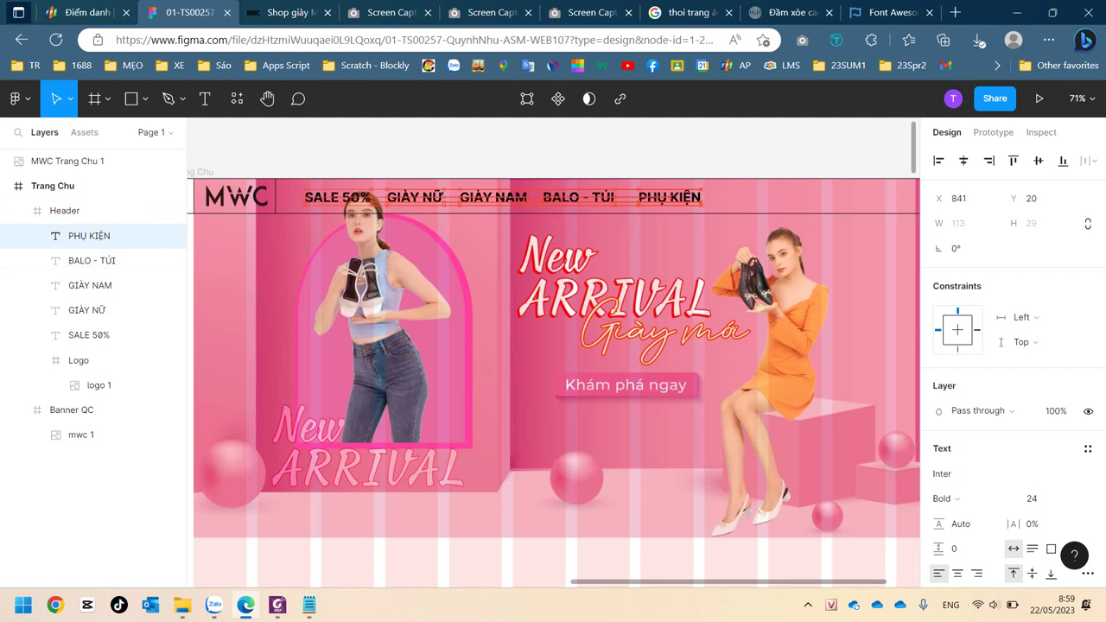
key("Left")
key("Left")
key("Left")
key("Left")
key("Left")
key("Left")
key("Left")
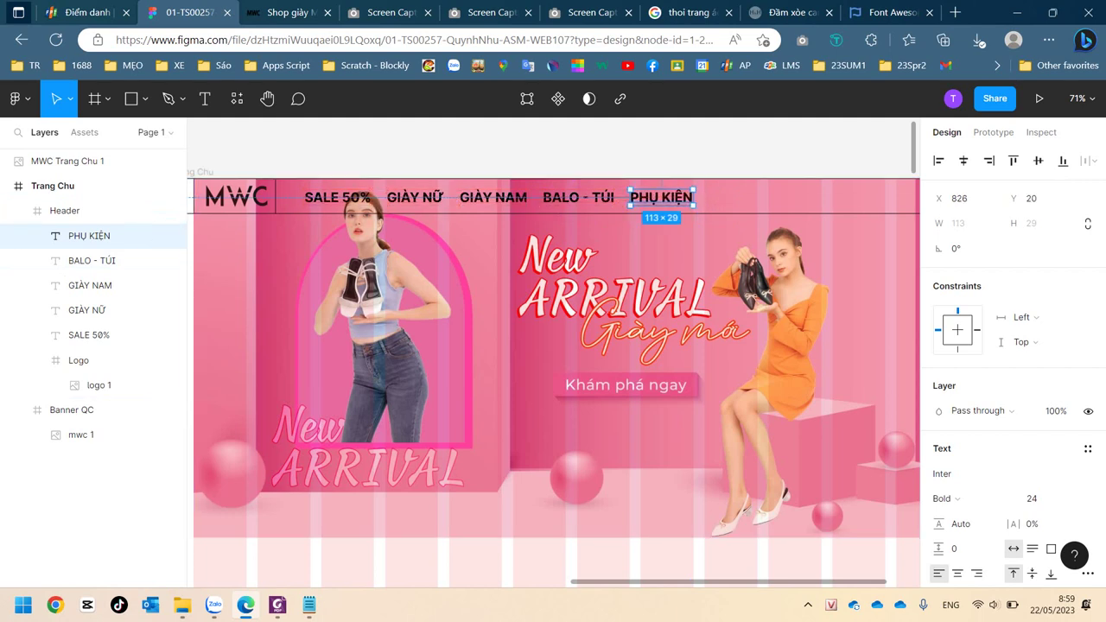
key("Escape")
left_click(87, 210)
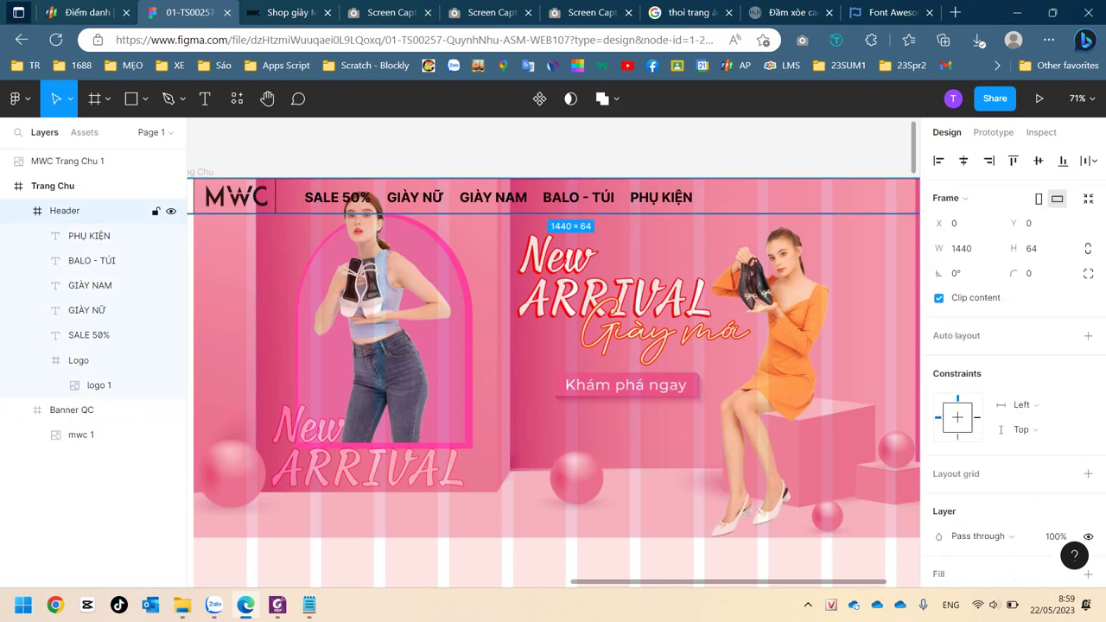
left_click(86, 235)
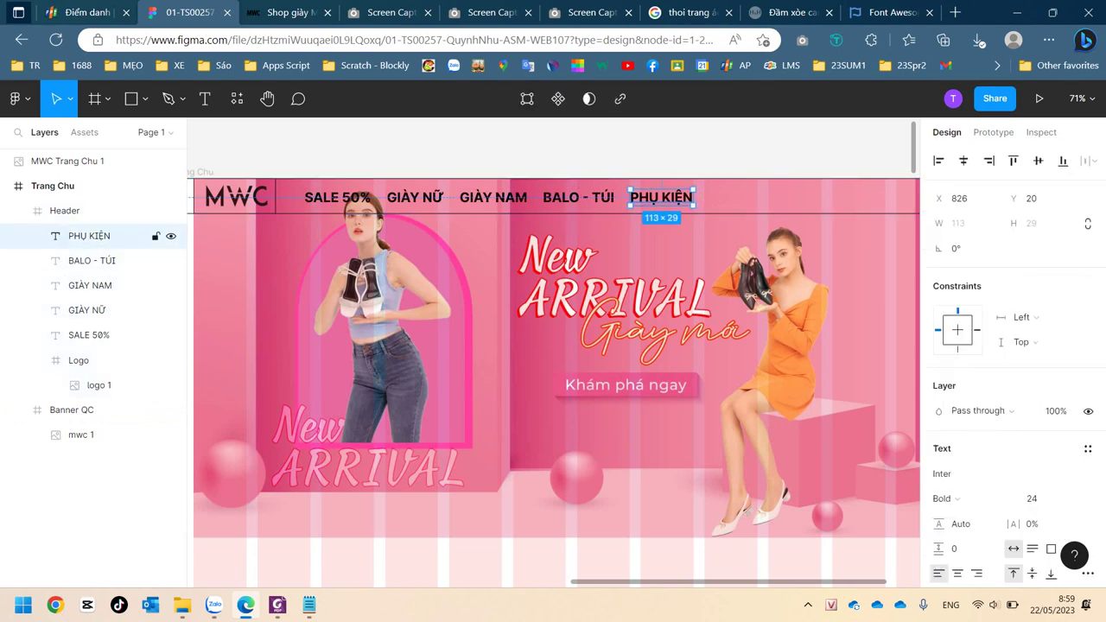
Step: Duplicate PHỤ KIỆN to its right and change the copy's text to SẢN PHẨM BÁN CHẠY
left_click_drag(661, 197, 740, 197)
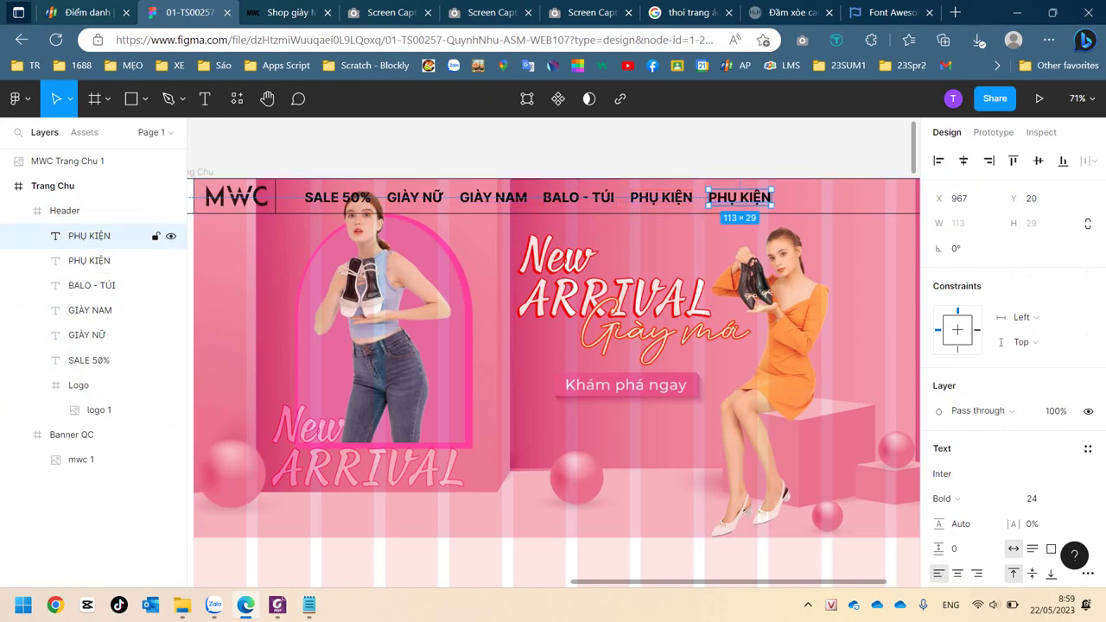
left_click(309, 604)
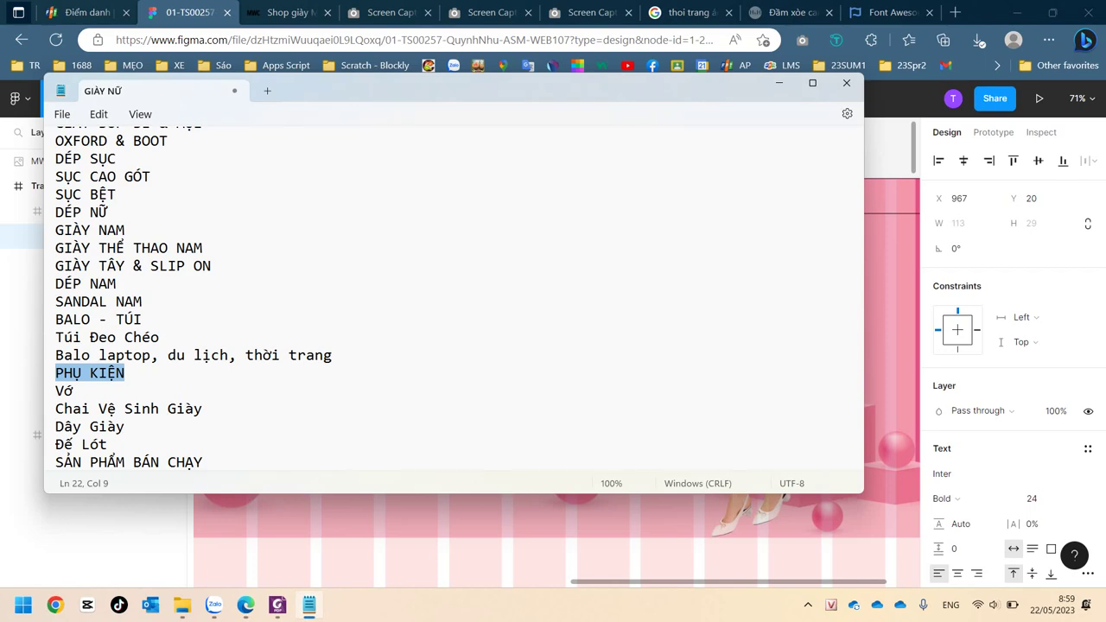
left_click_drag(202, 462, 55, 462)
key("ctrl+c")
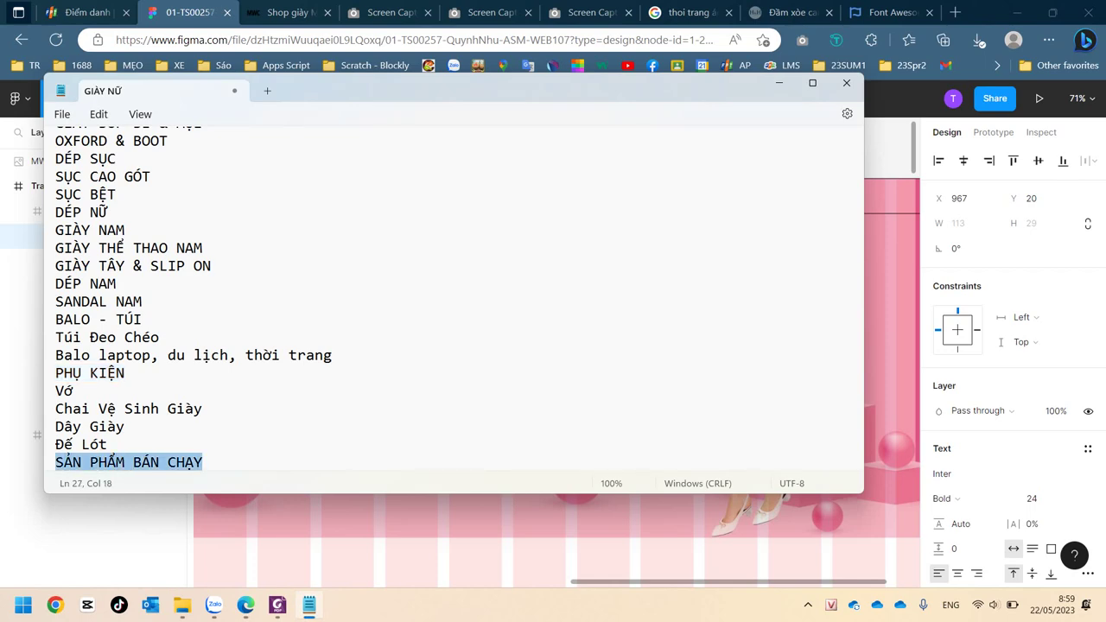
key("alt+Tab")
key("Return")
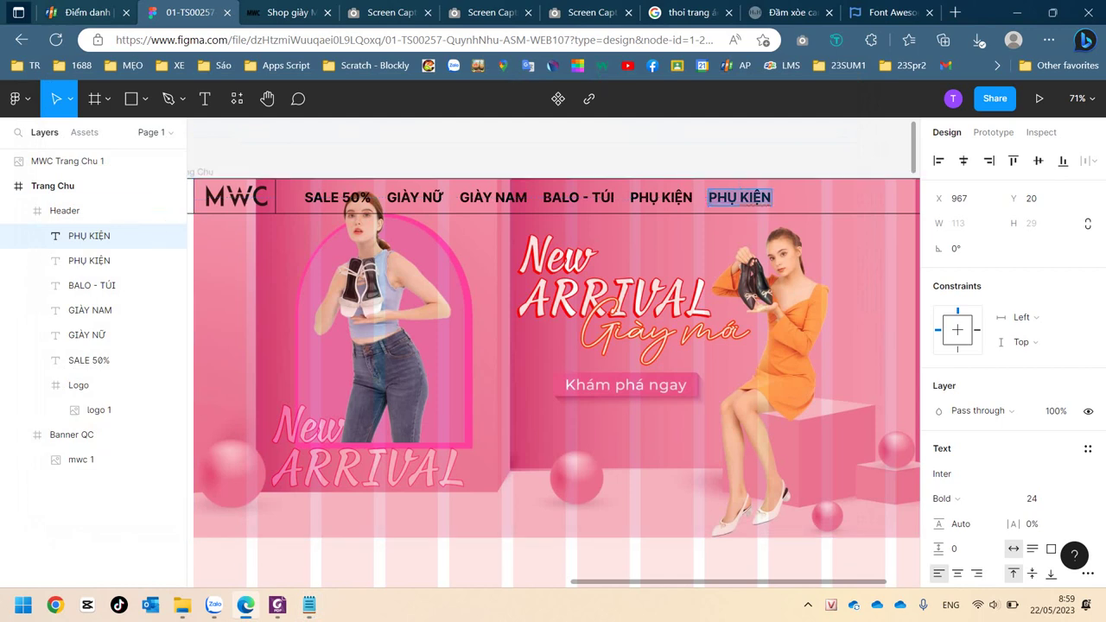
key("ctrl+v")
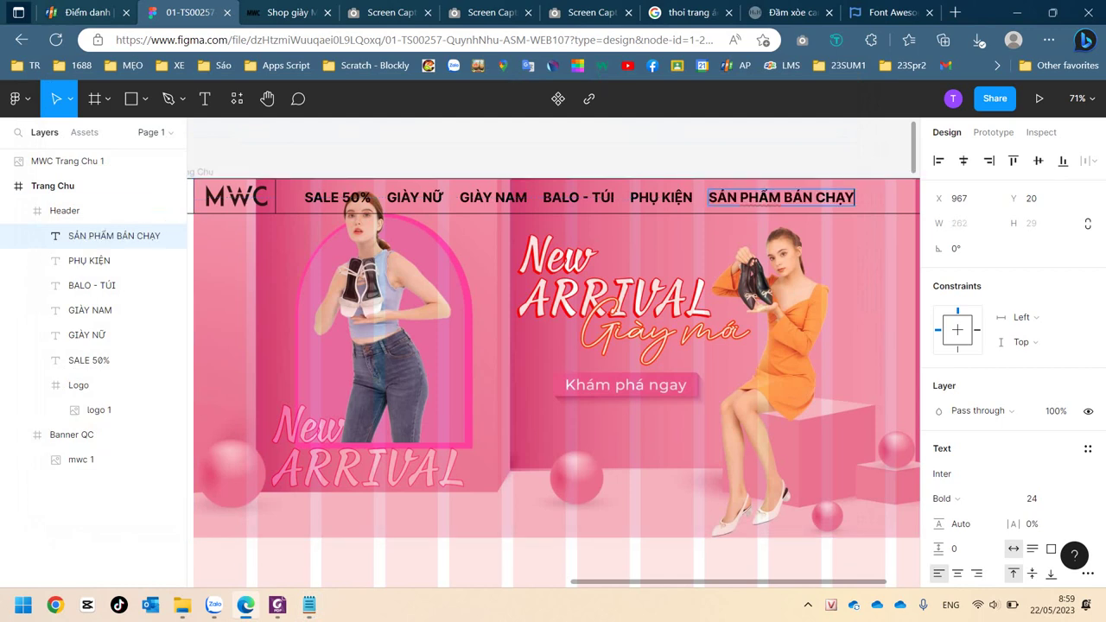
key("Escape")
key("Escape")
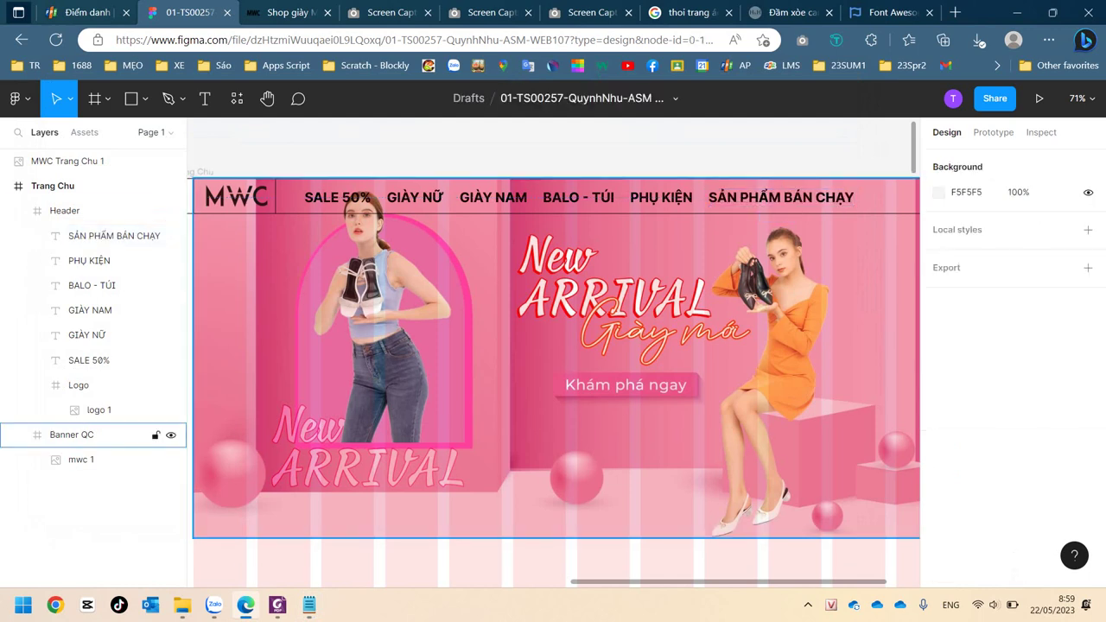
Step: Set all six nav labels, SALE 50% through SẢN PHẨM BÁN CHẠY, to font size 22 and nudge them
scroll(553, 352, "right", 5)
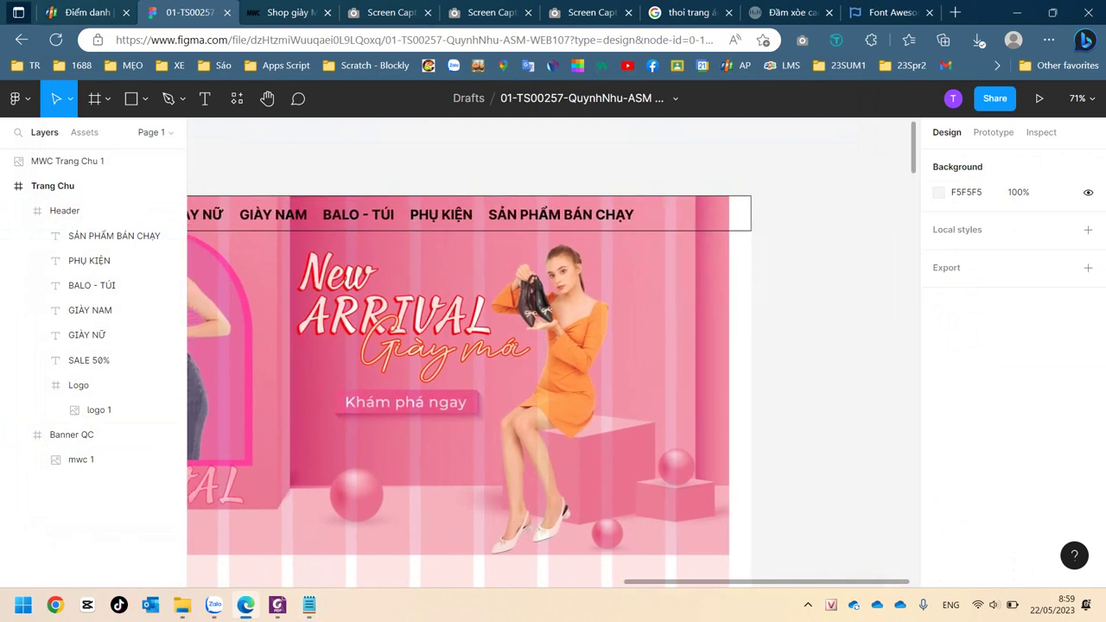
scroll(553, 380, "left", 5)
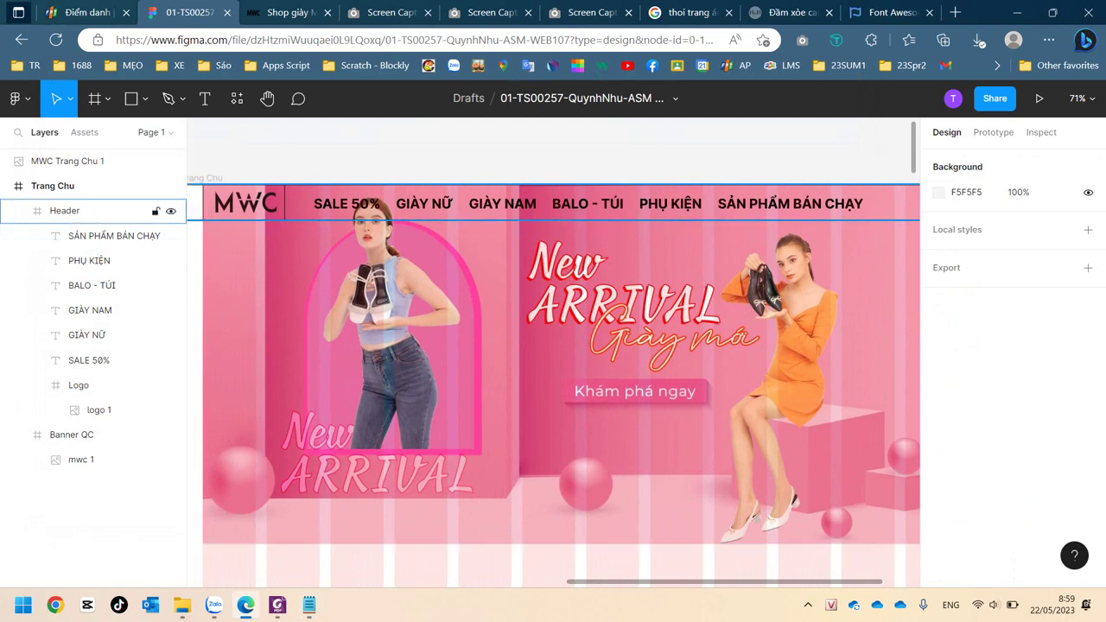
left_click(104, 235)
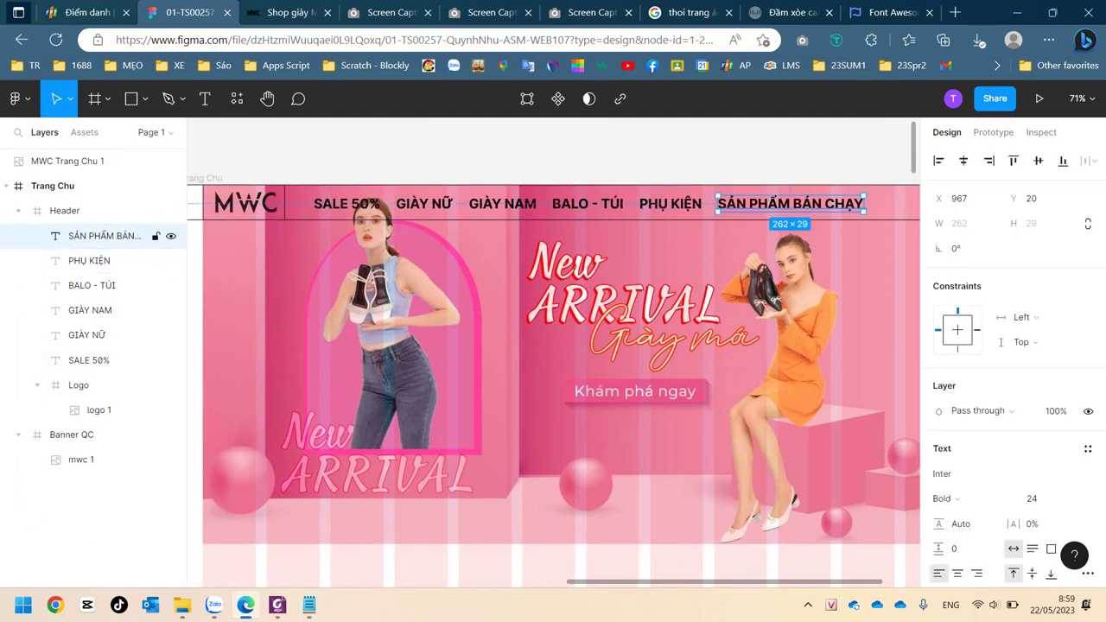
left_click(89, 360, "shift")
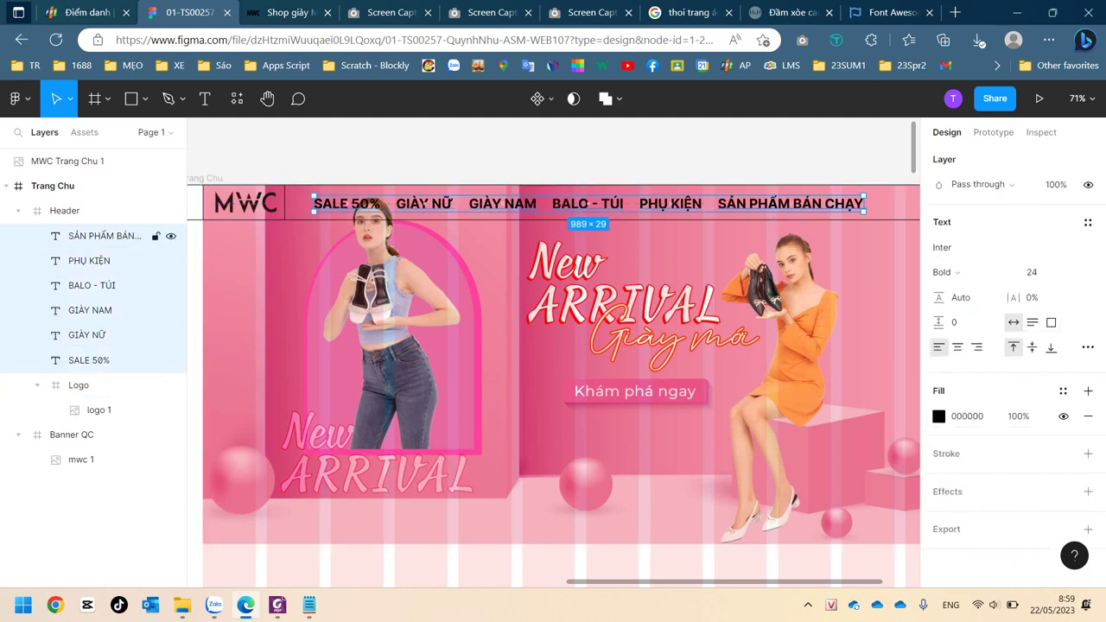
left_click(1032, 272)
type("22")
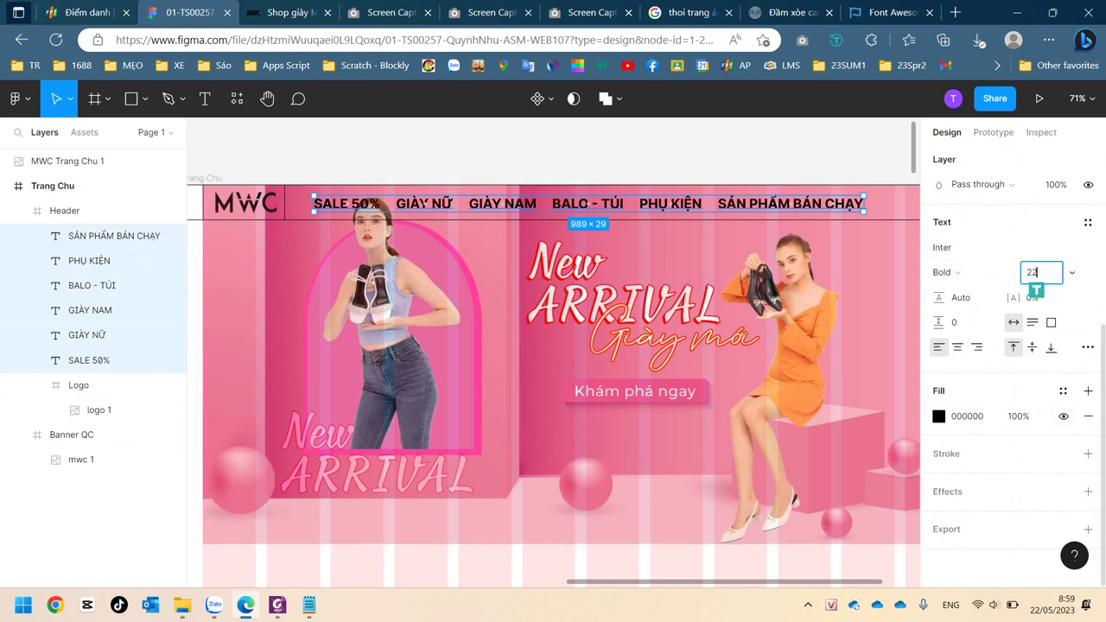
key("Return")
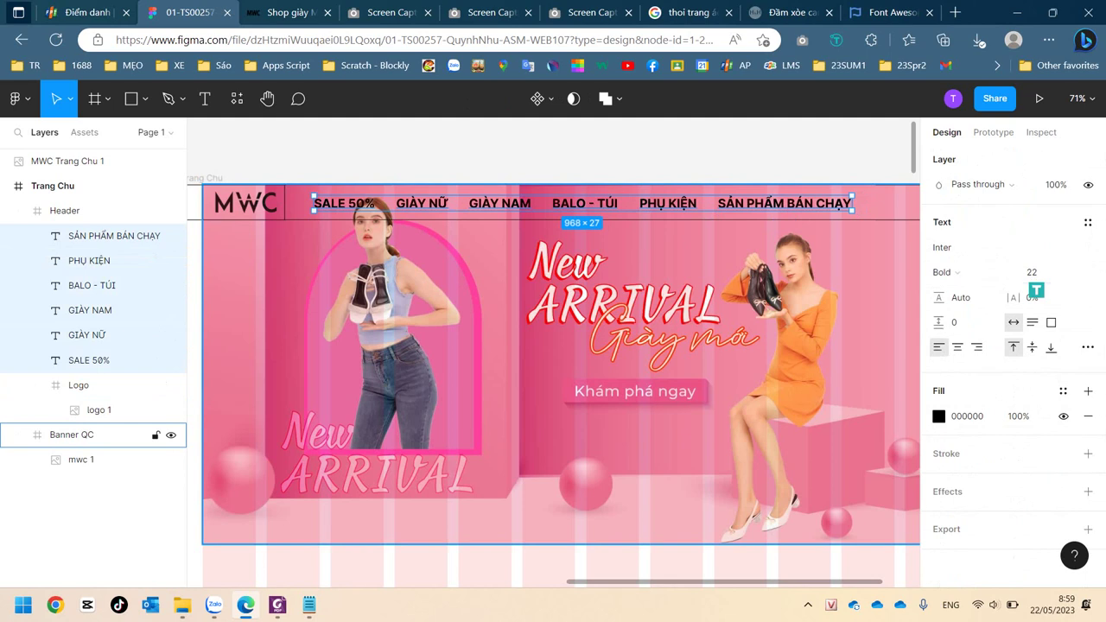
key("Left")
key("Left")
key("Left")
key("Left")
key("Left")
key("Left")
key("Left")
key("Left")
key("Left")
key("Left")
key("Left")
key("Left")
key("Left")
key("Left")
key("Left")
key("Left")
key("Left")
key("Left")
key("Left")
key("Left")
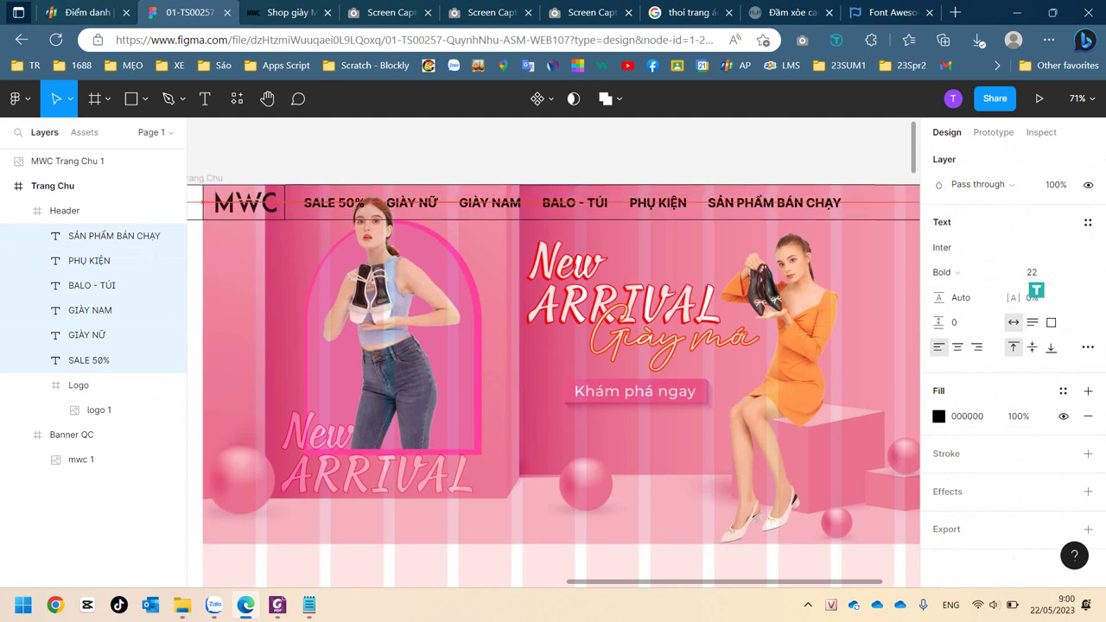
key("Right")
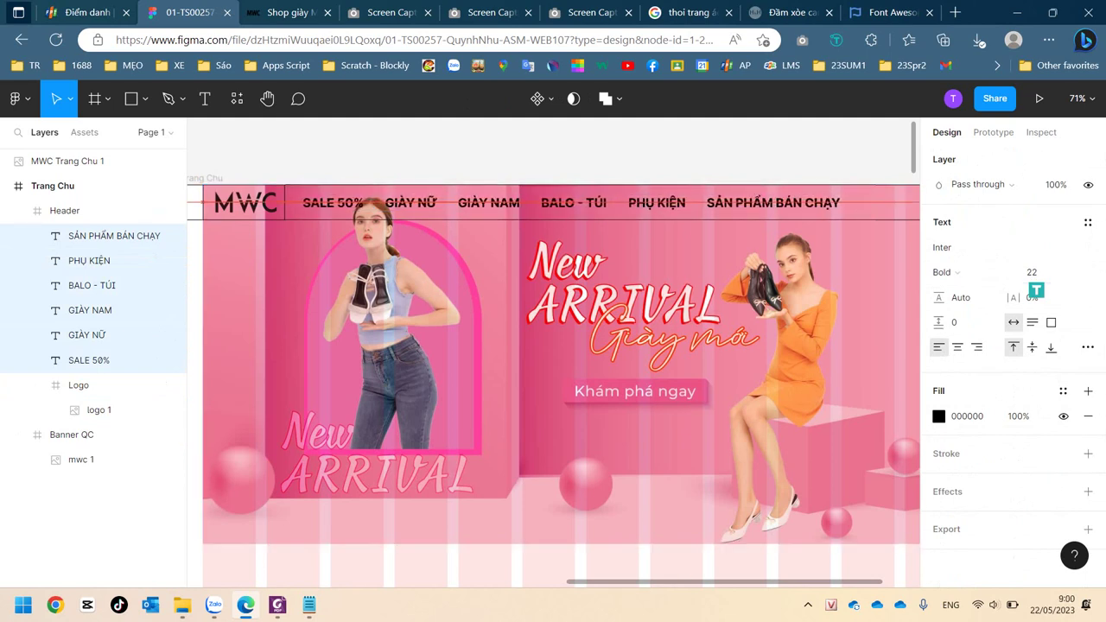
key("Escape")
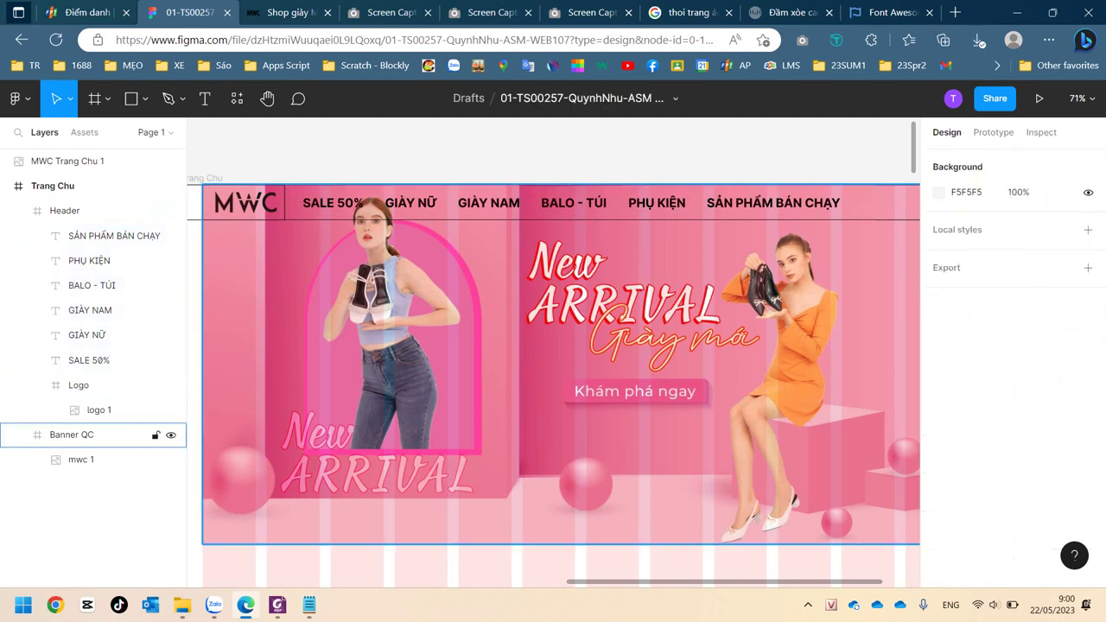
Step: Reduce the six nav labels' font size to 20 and drag them slightly left
scroll(748, 354, "down", 5)
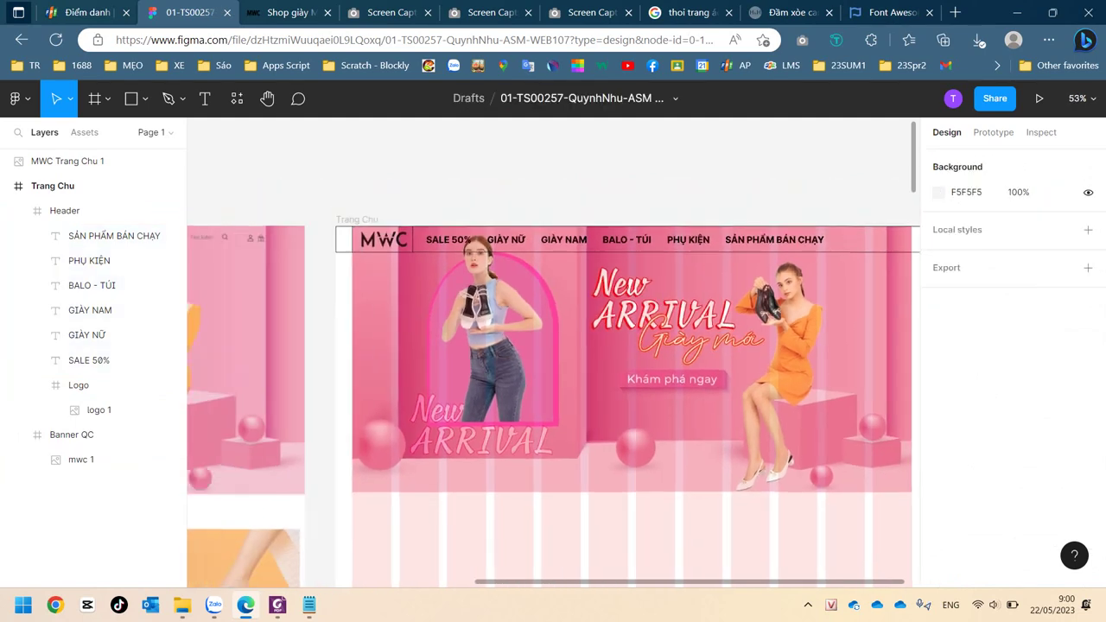
scroll(773, 328, "down", 1)
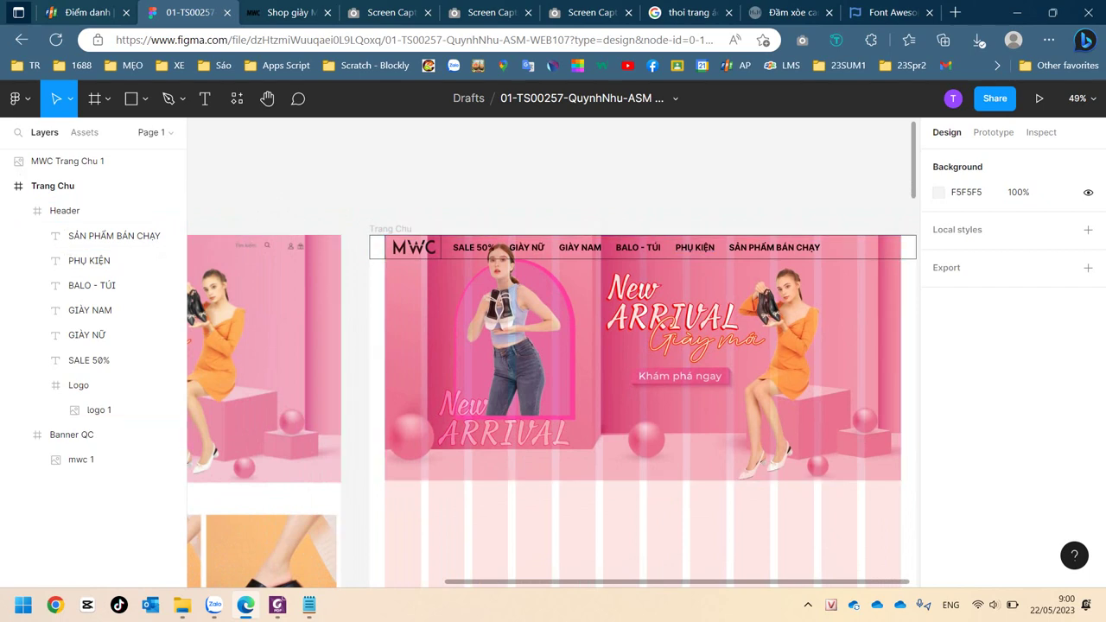
scroll(553, 363, "left", 3)
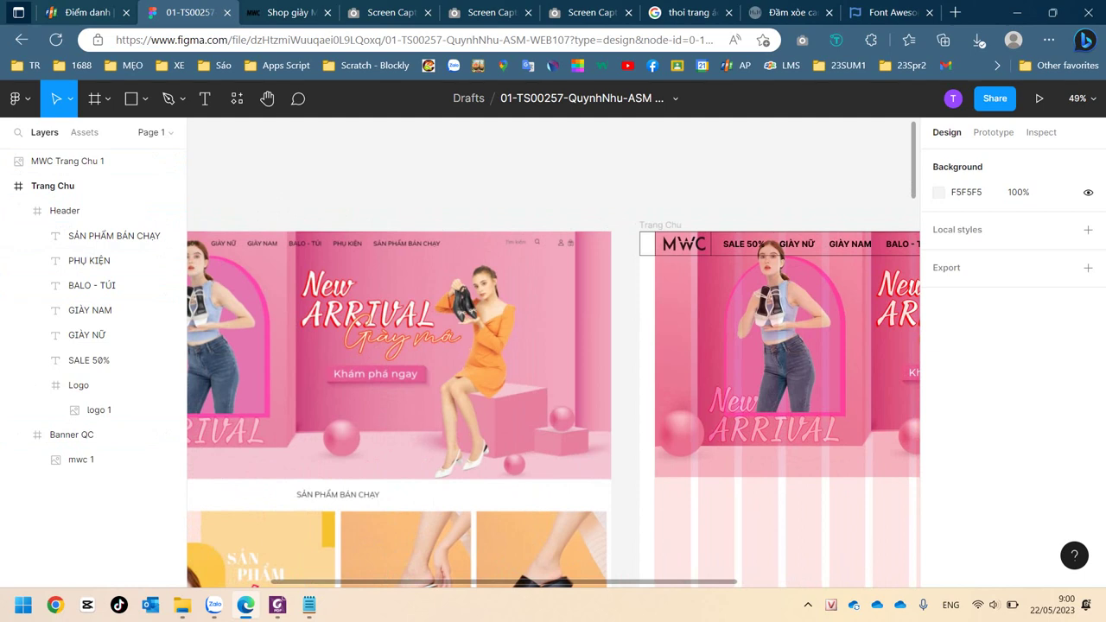
scroll(553, 406, "right", 4)
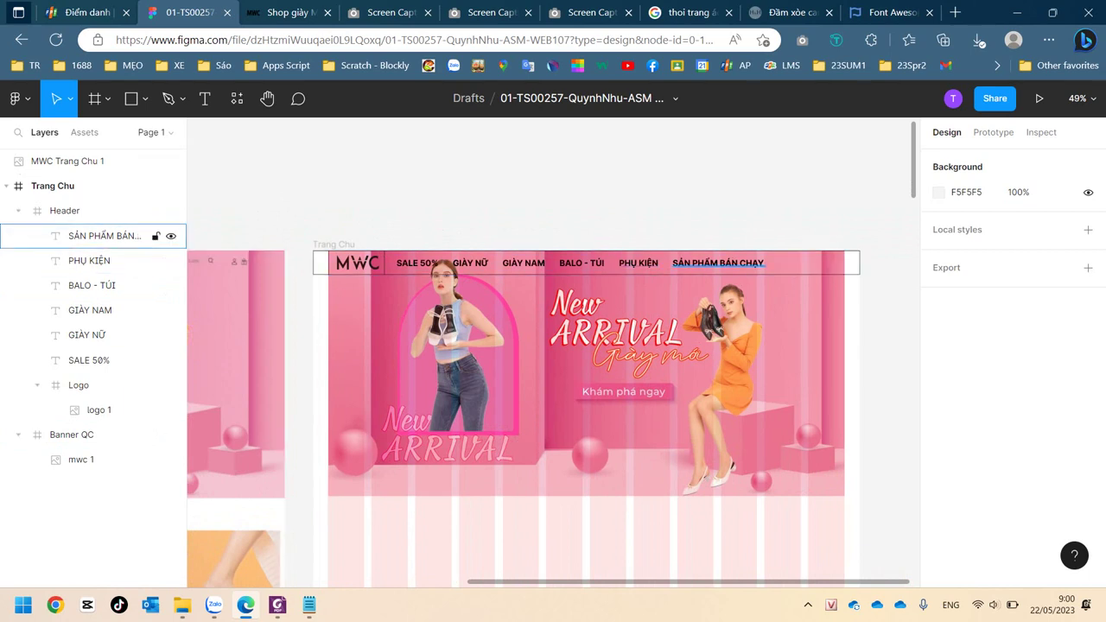
left_click(112, 235)
left_click(89, 359, "shift")
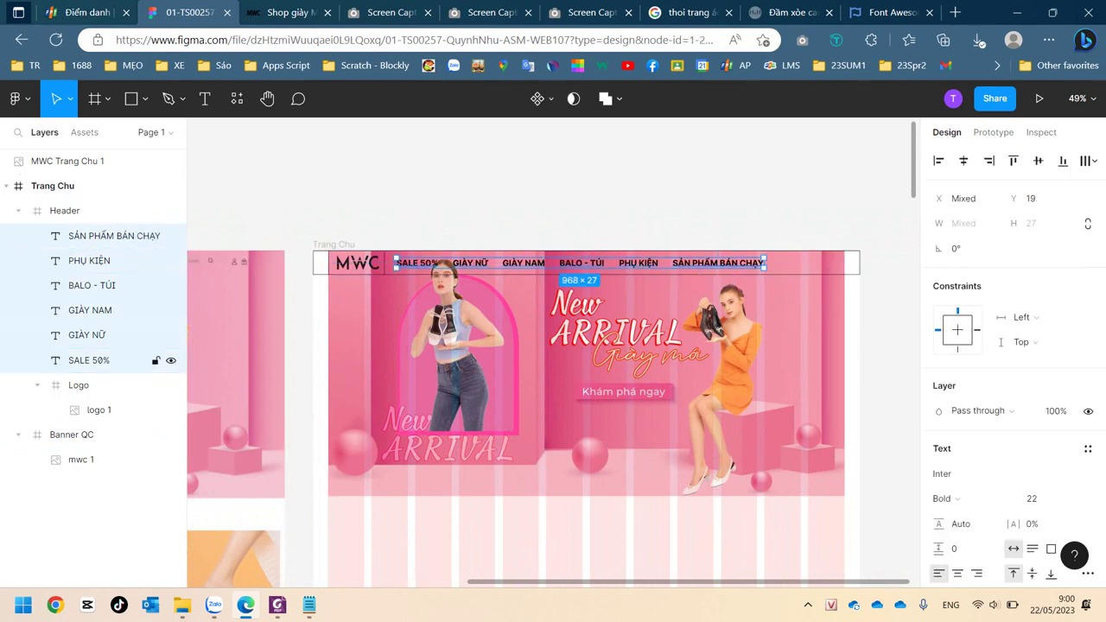
left_click(1031, 498)
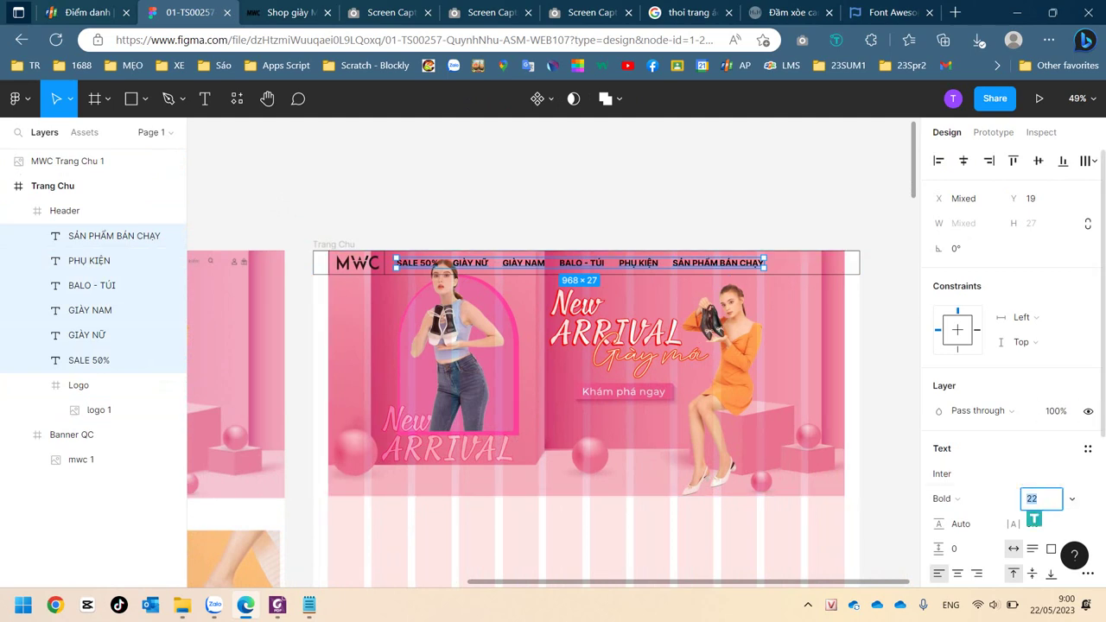
type("20")
key("Return")
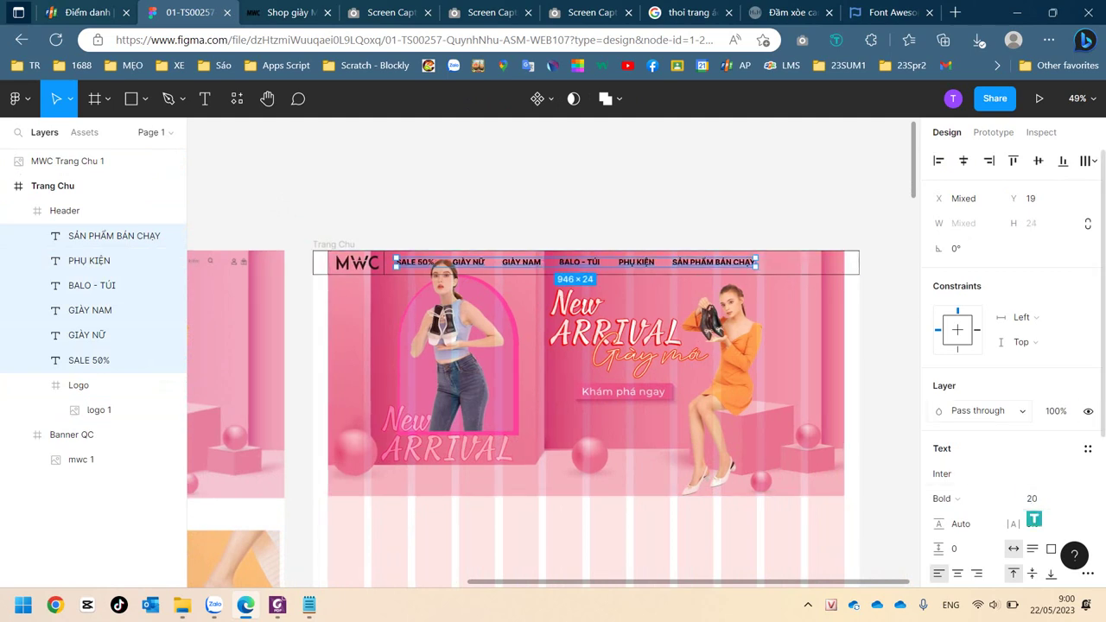
left_click_drag(518, 261, 513, 263)
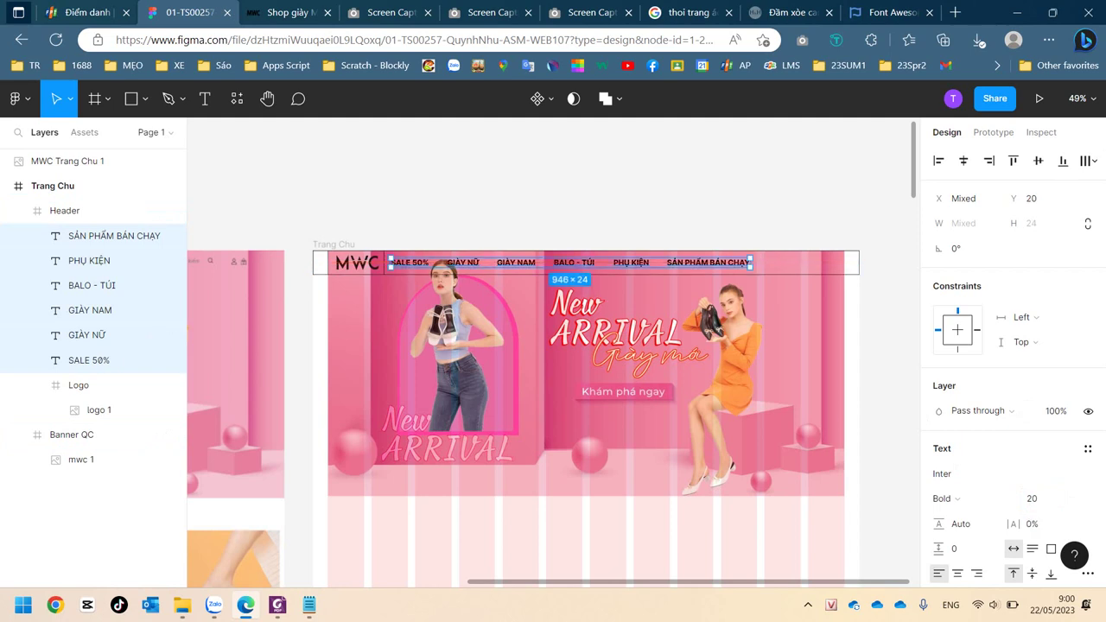
key("Escape")
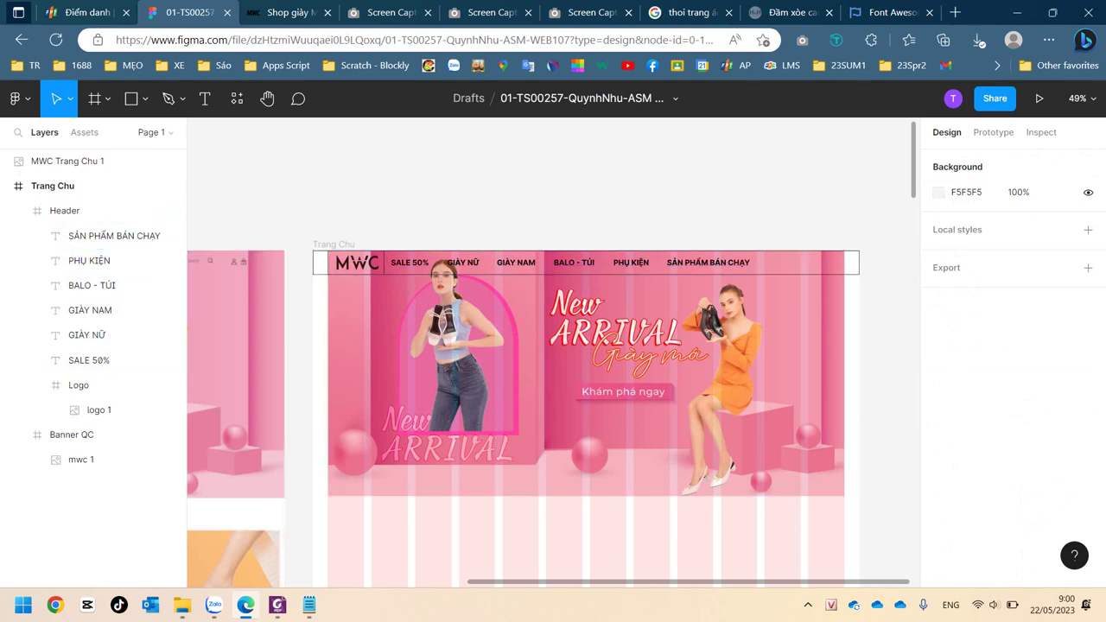
scroll(554, 414, "left", 5)
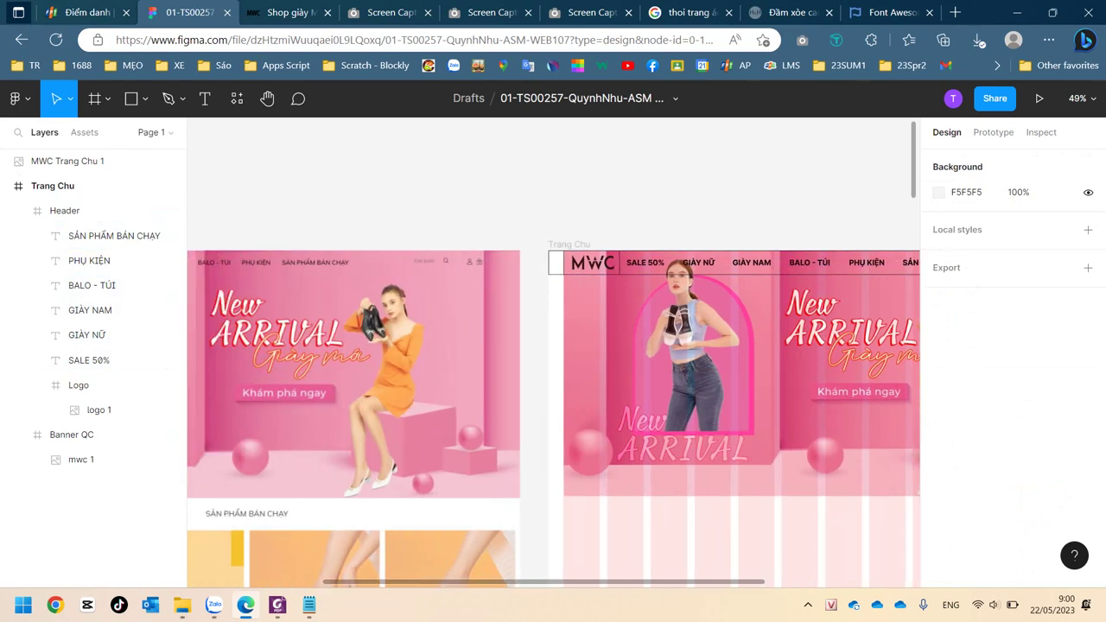
scroll(431, 259, "up", 10)
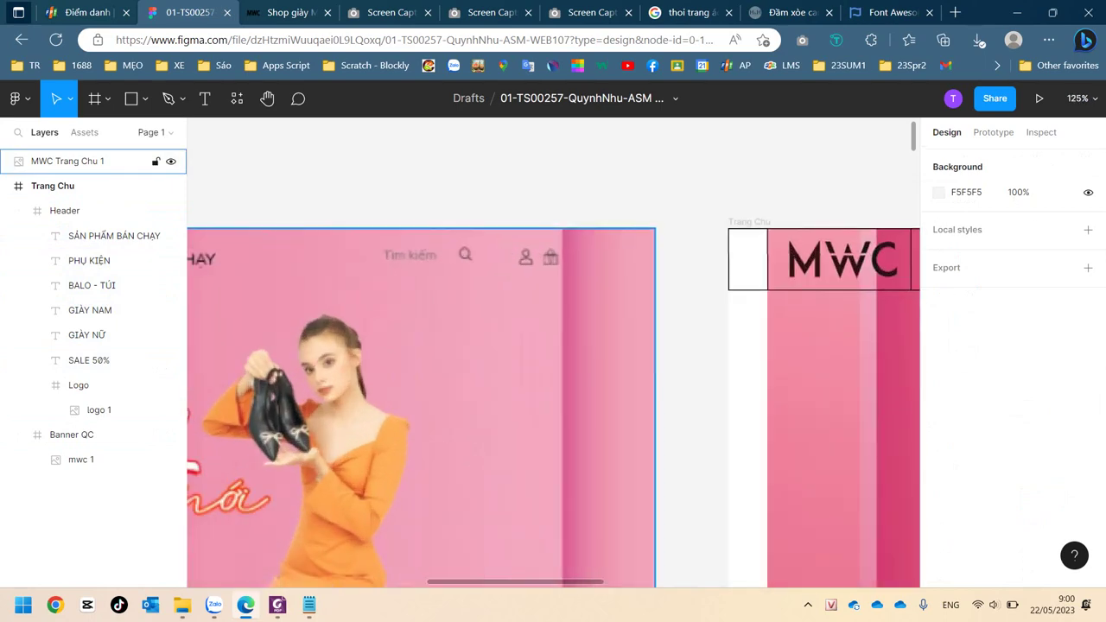
scroll(415, 244, "up", 3)
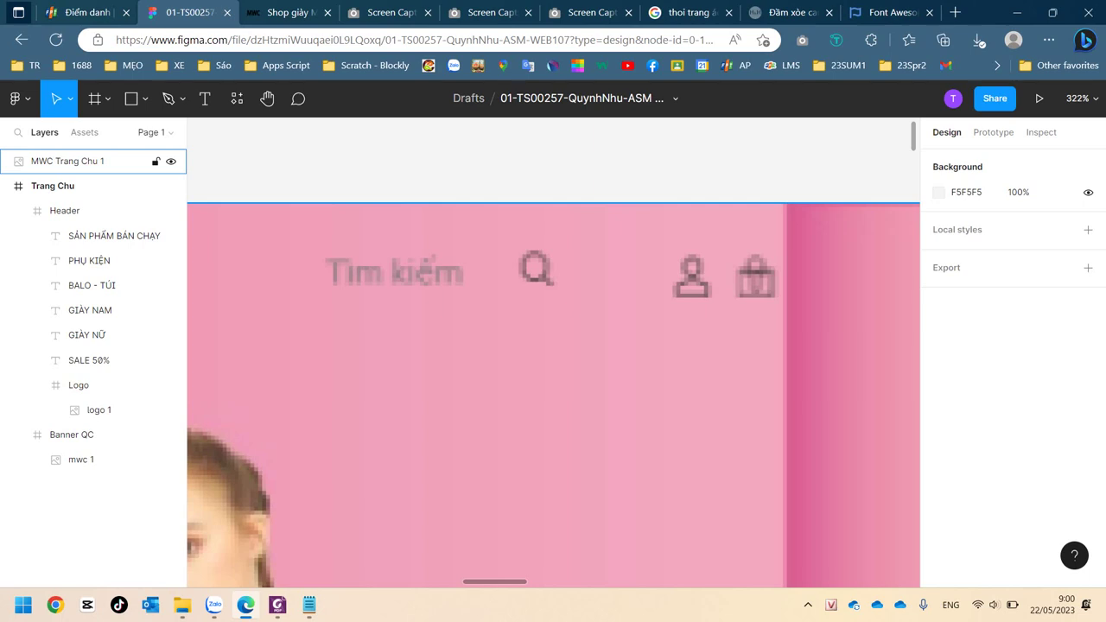
Step: Look over the header on the canvas, then switch to the Font Awesome free icons page
scroll(749, 282, "down", 10)
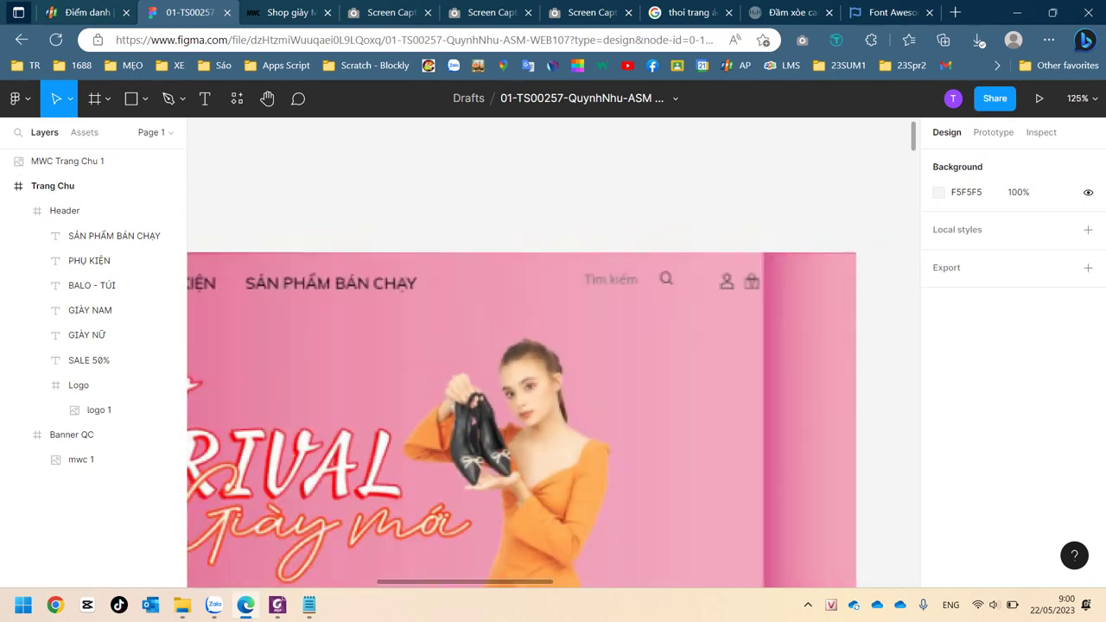
scroll(748, 284, "up", 9)
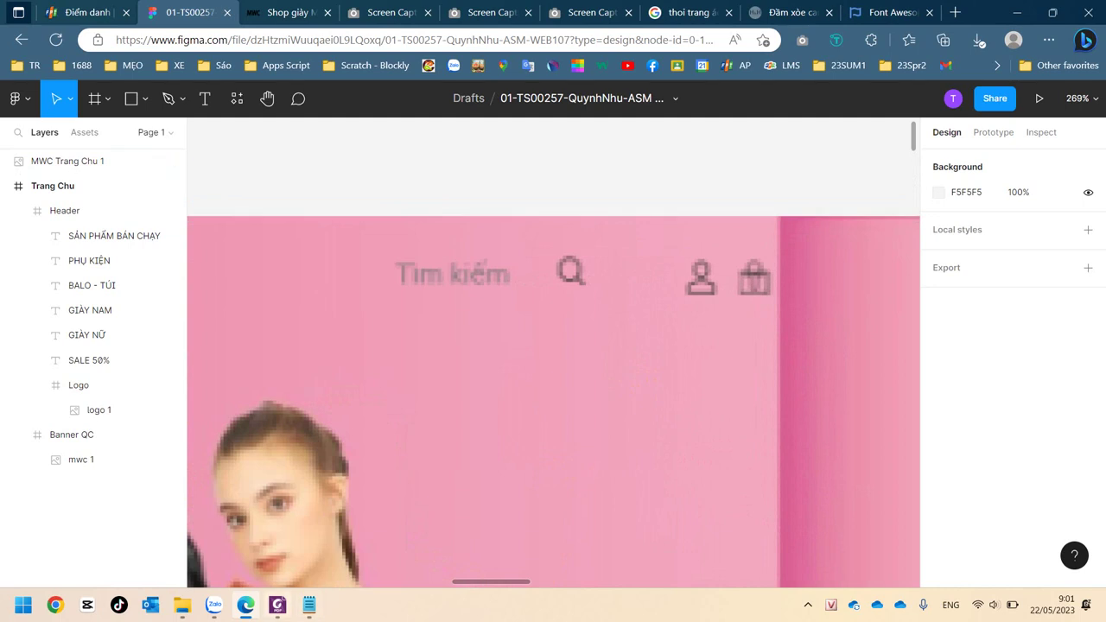
left_click(885, 12)
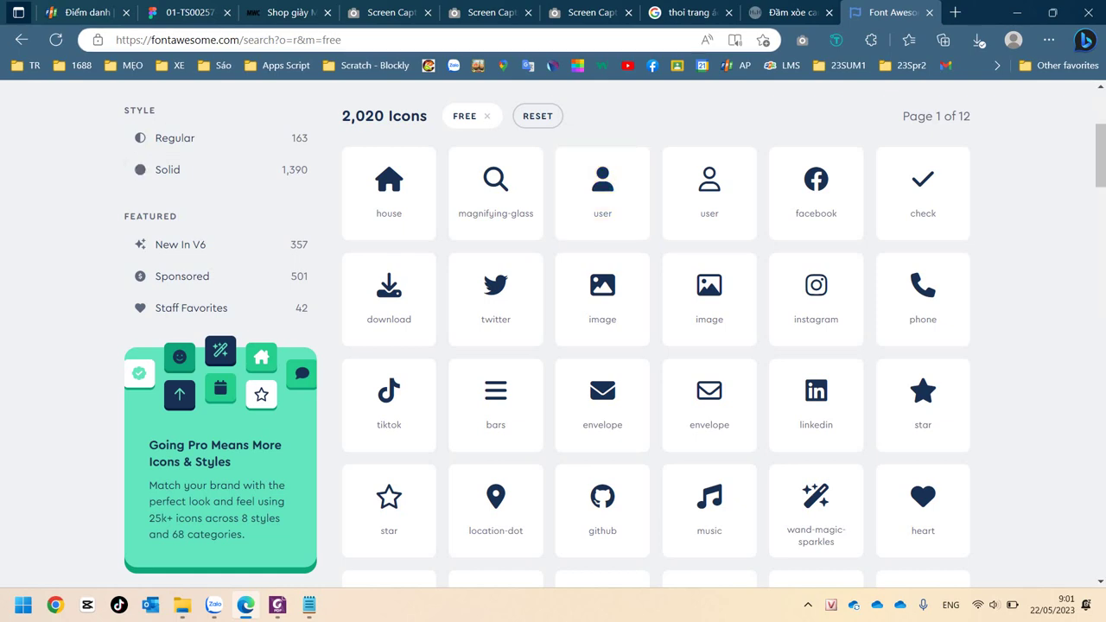
Step: Toggle the Regular and Solid style filters until only Regular stays checked
scroll(220, 423, "up", 3)
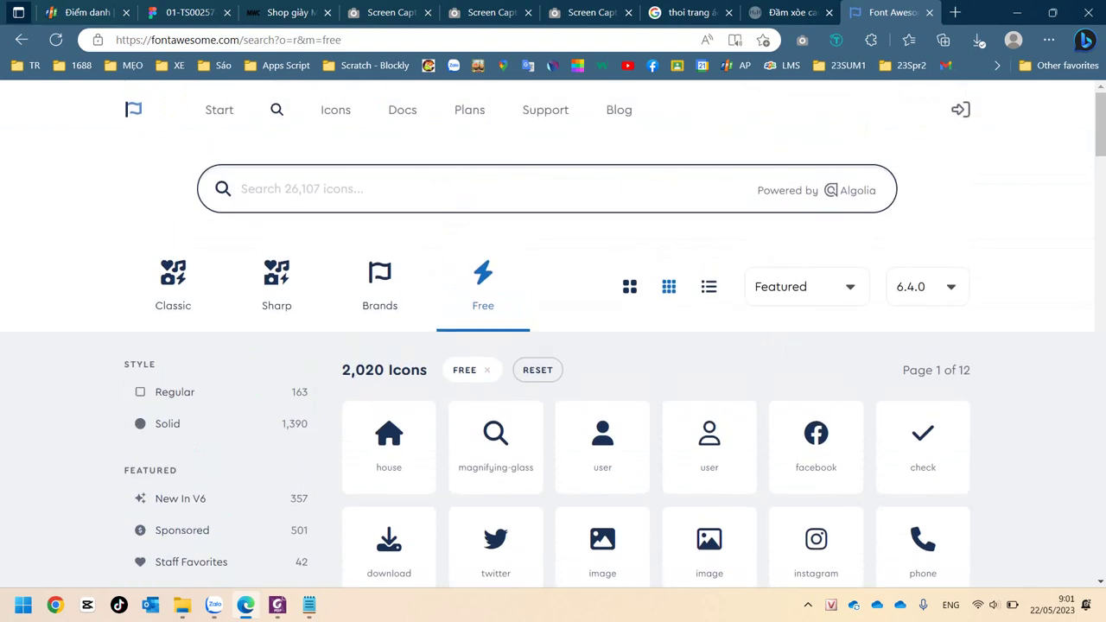
left_click(175, 391)
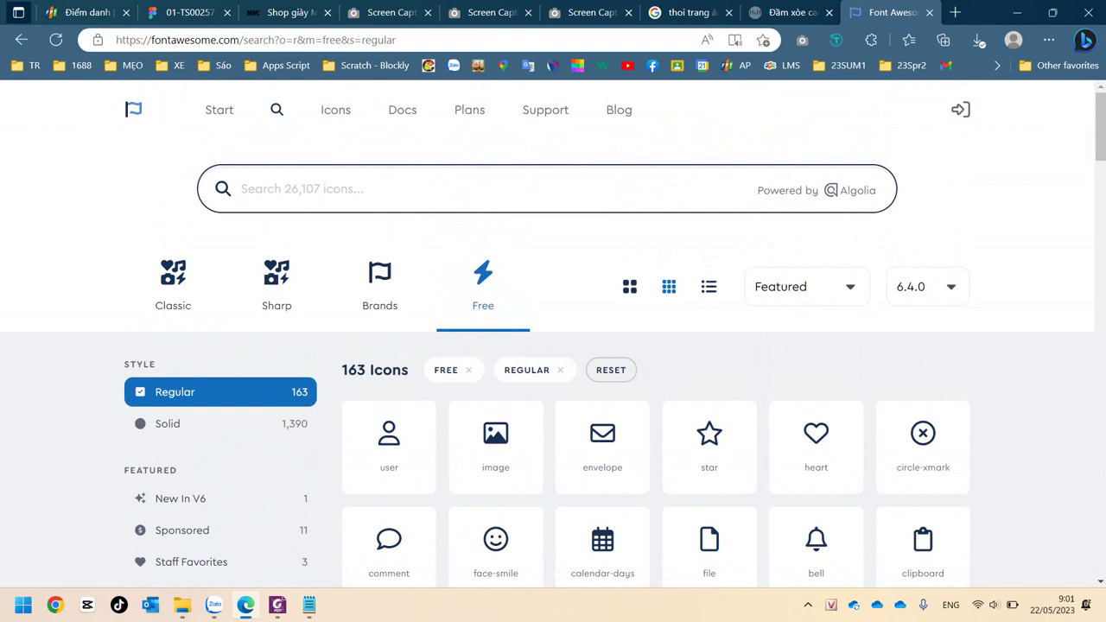
left_click(168, 423)
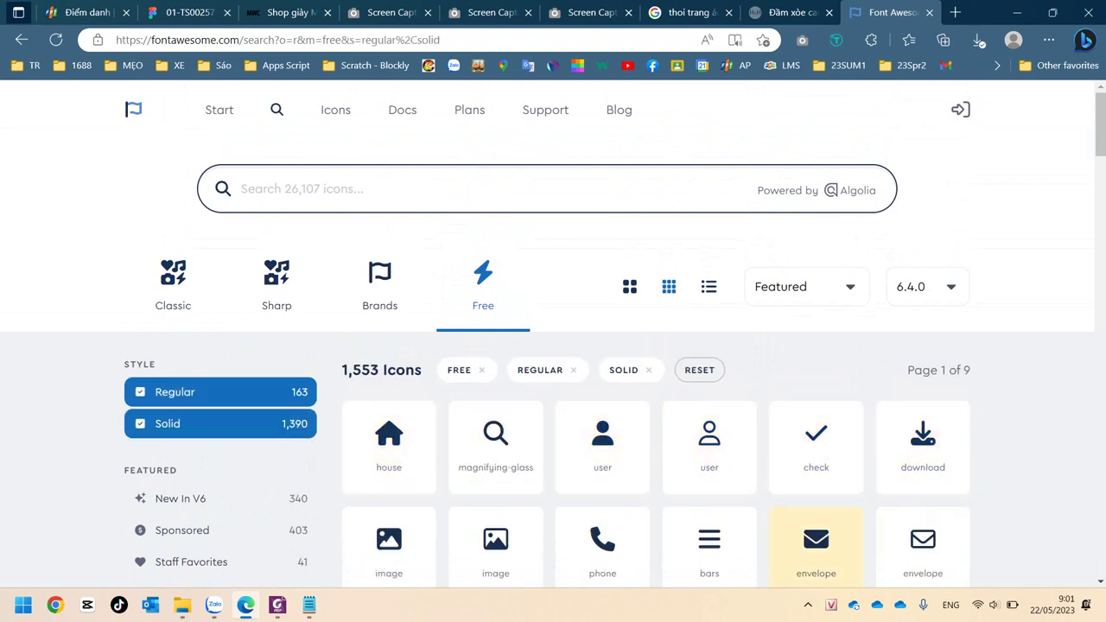
left_click(175, 391)
left_click(174, 391)
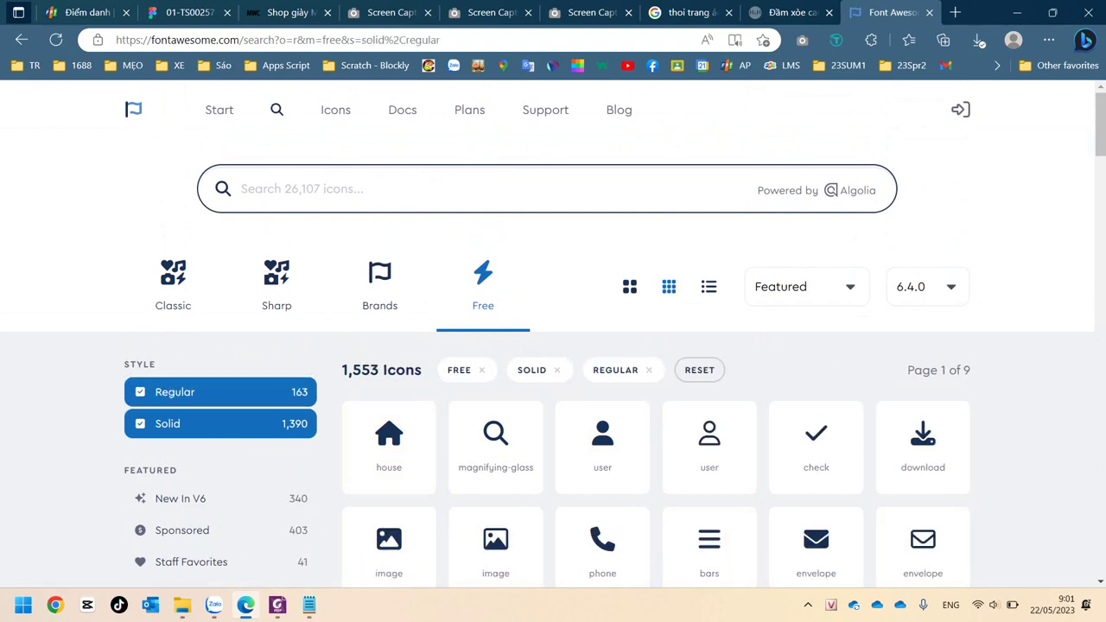
left_click(174, 391)
scroll(656, 406, "down", 3)
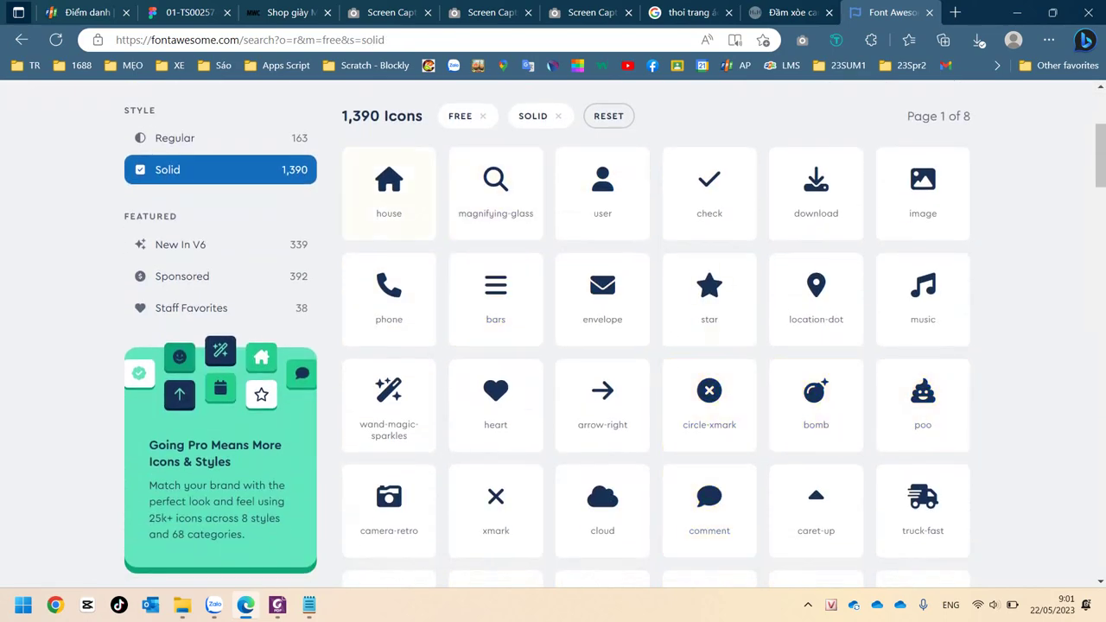
left_click(174, 138)
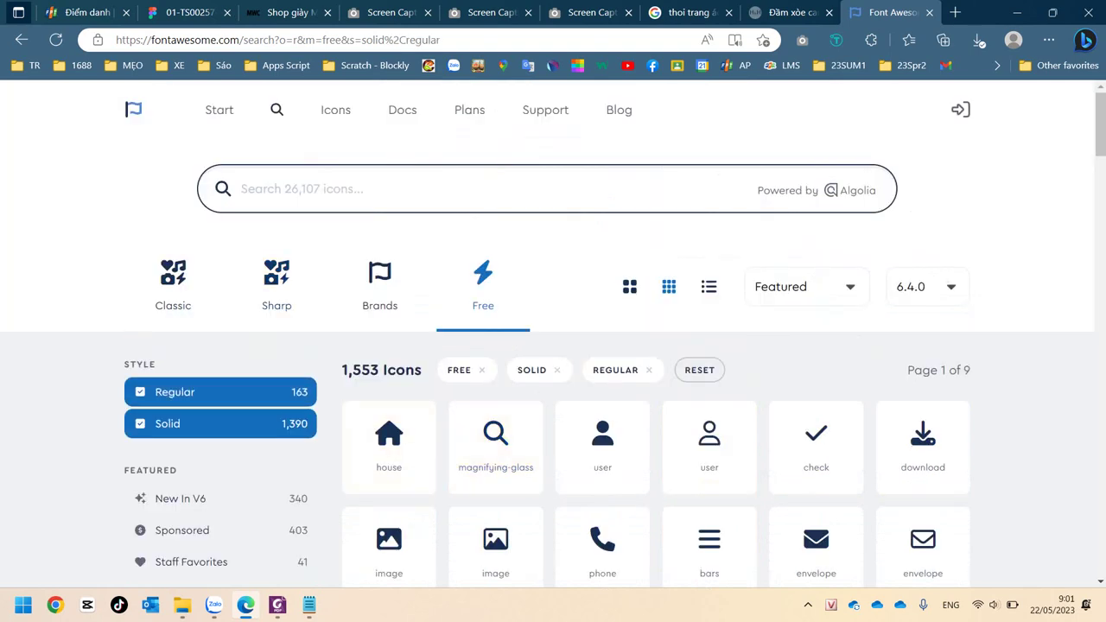
left_click(167, 423)
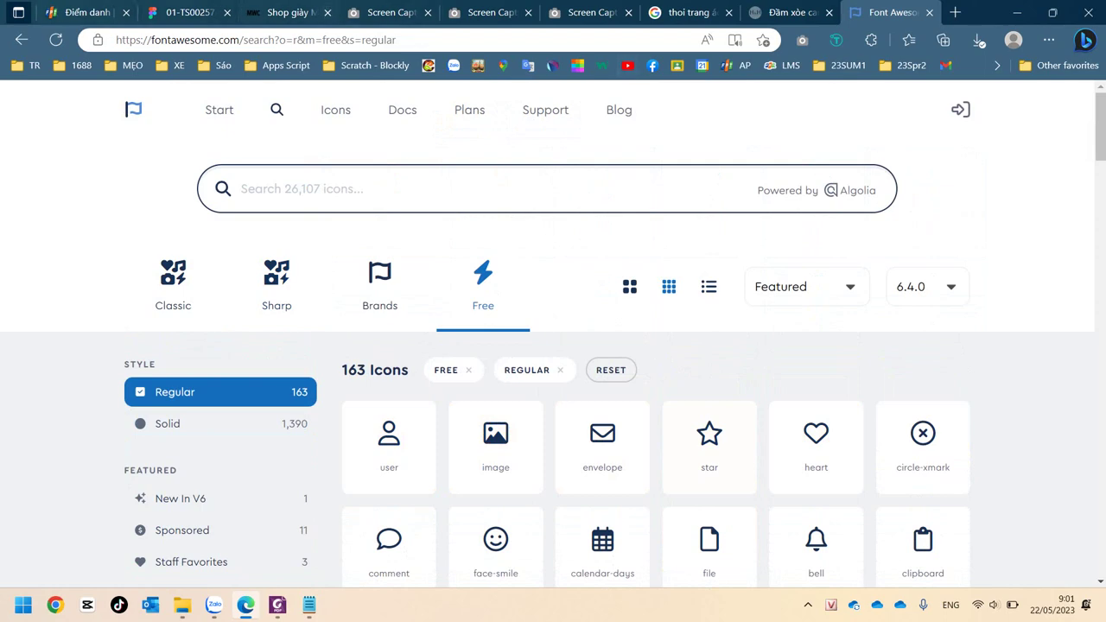
Step: Check the shop website's header for reference, then browse the 163 Regular icons
key("ctrl+3")
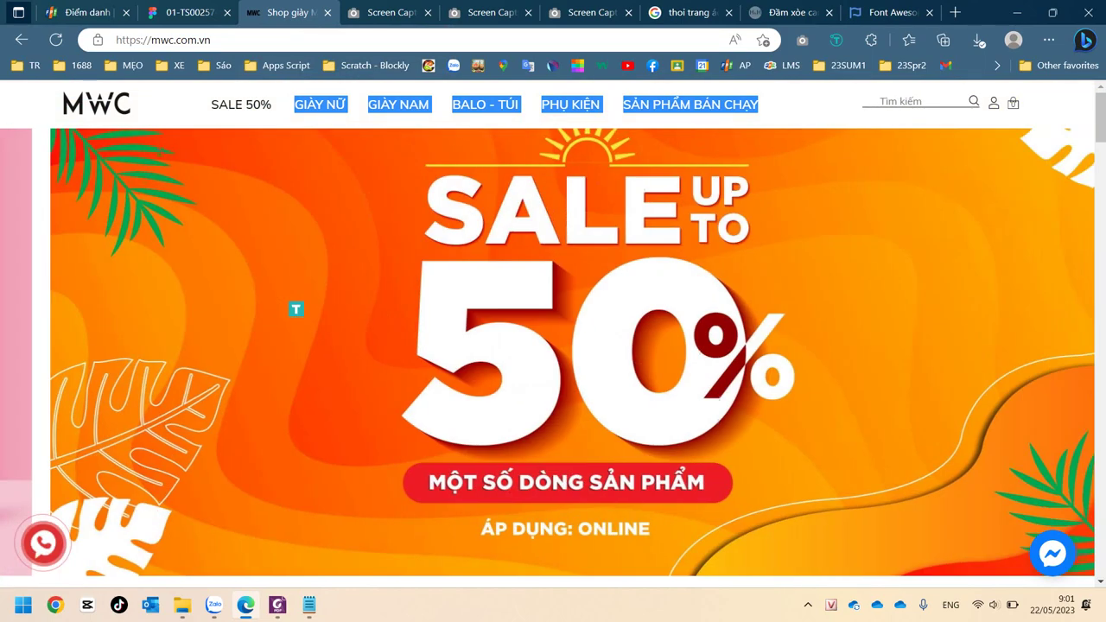
key("ctrl+9")
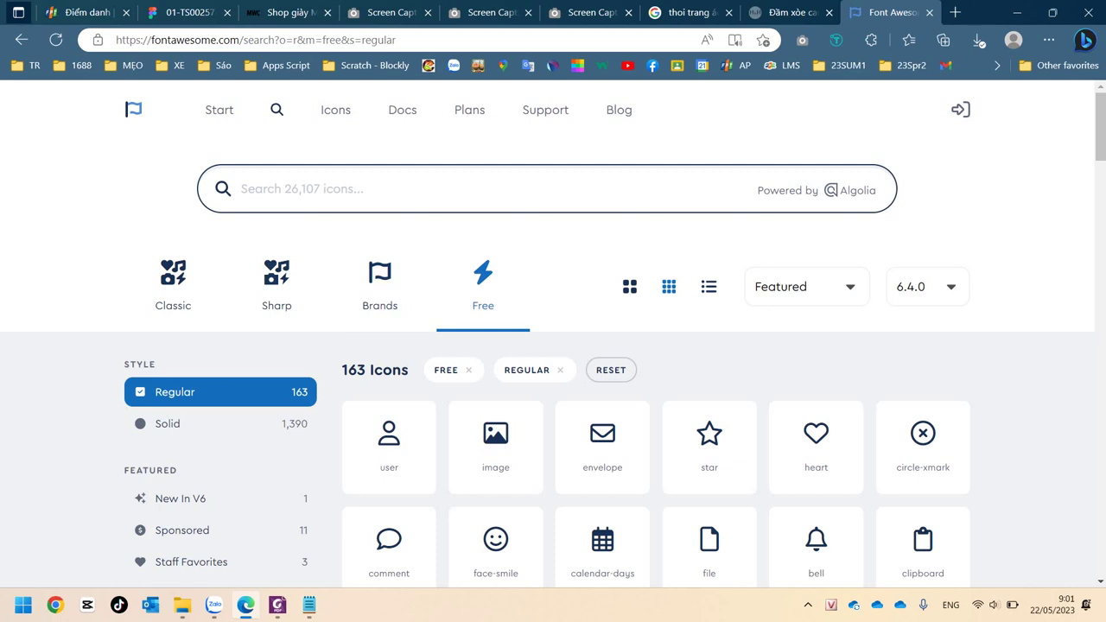
scroll(816, 440, "down", 5)
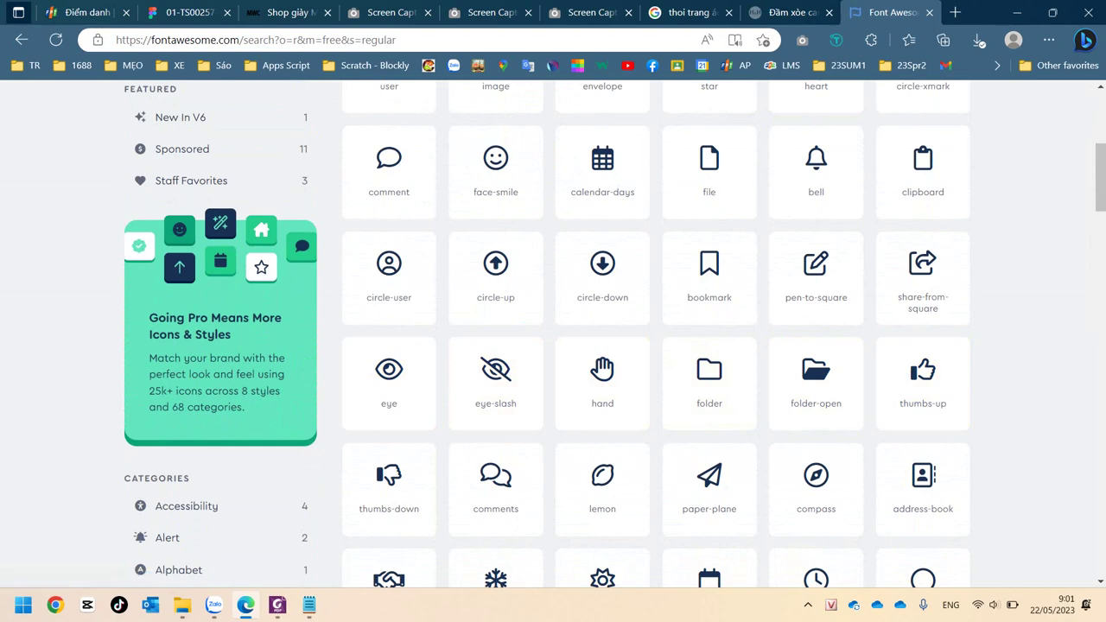
scroll(815, 519, "down", 3)
scroll(815, 518, "up", 6)
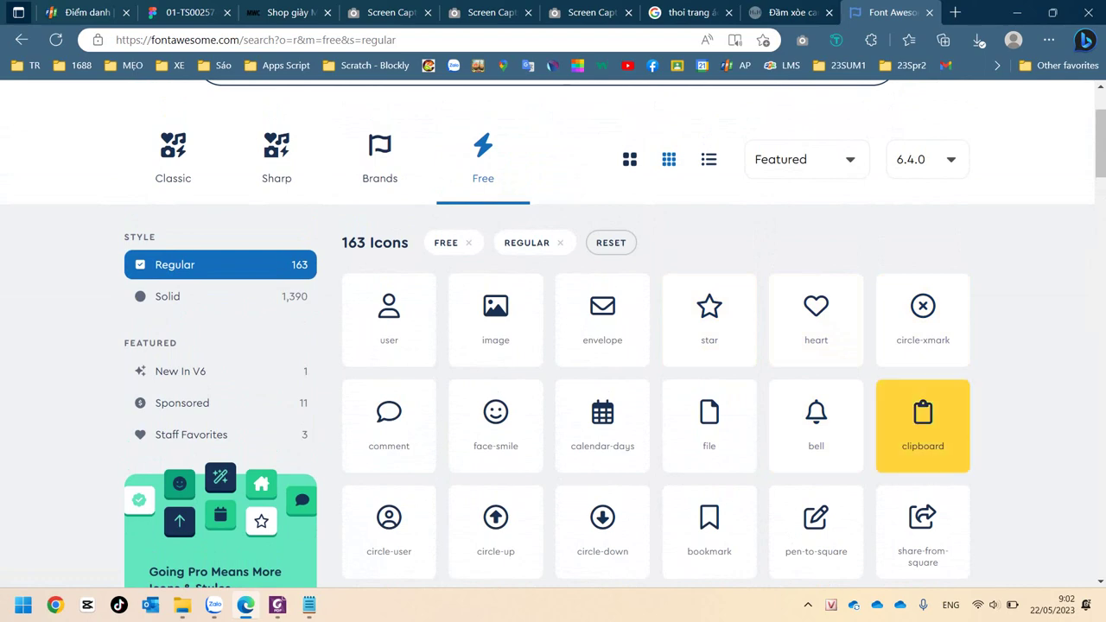
scroll(816, 426, "down", 3)
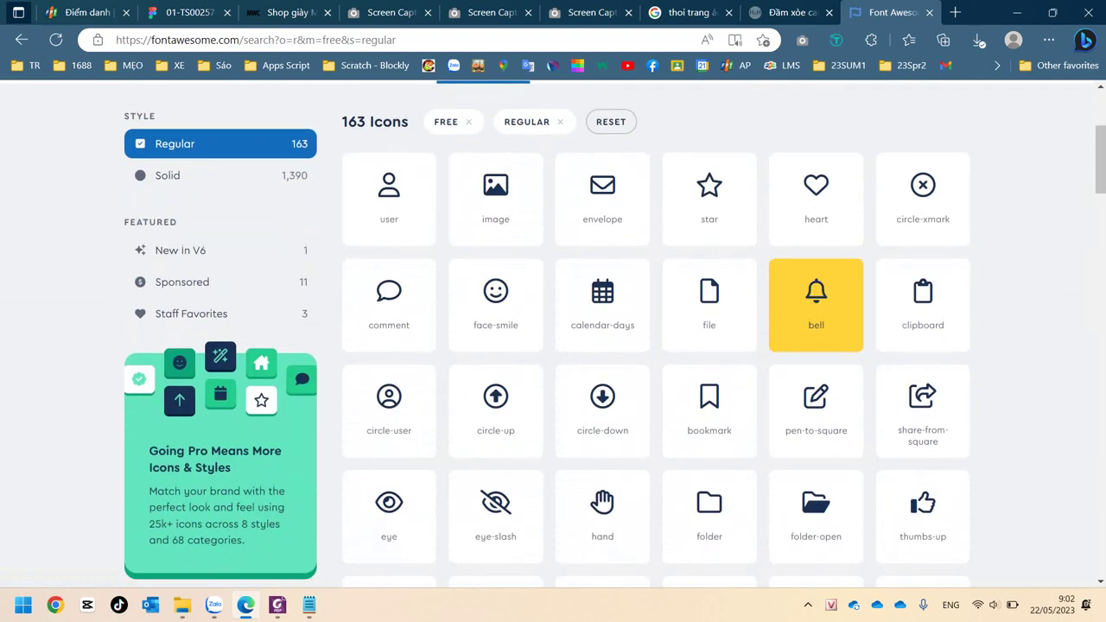
scroll(816, 414, "down", 6)
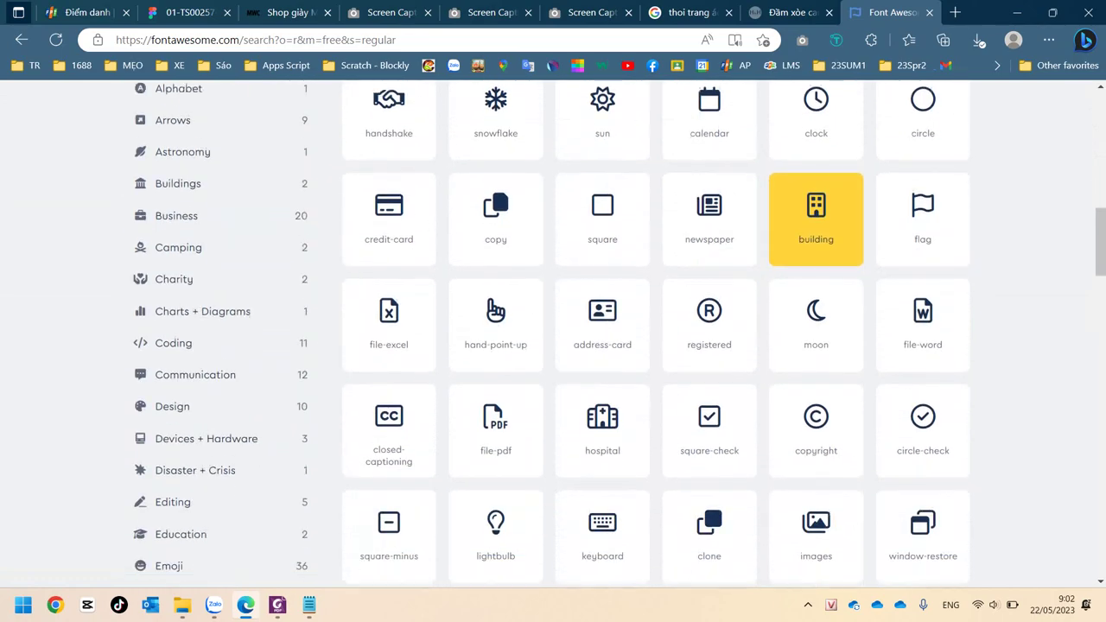
scroll(815, 415, "down", 14)
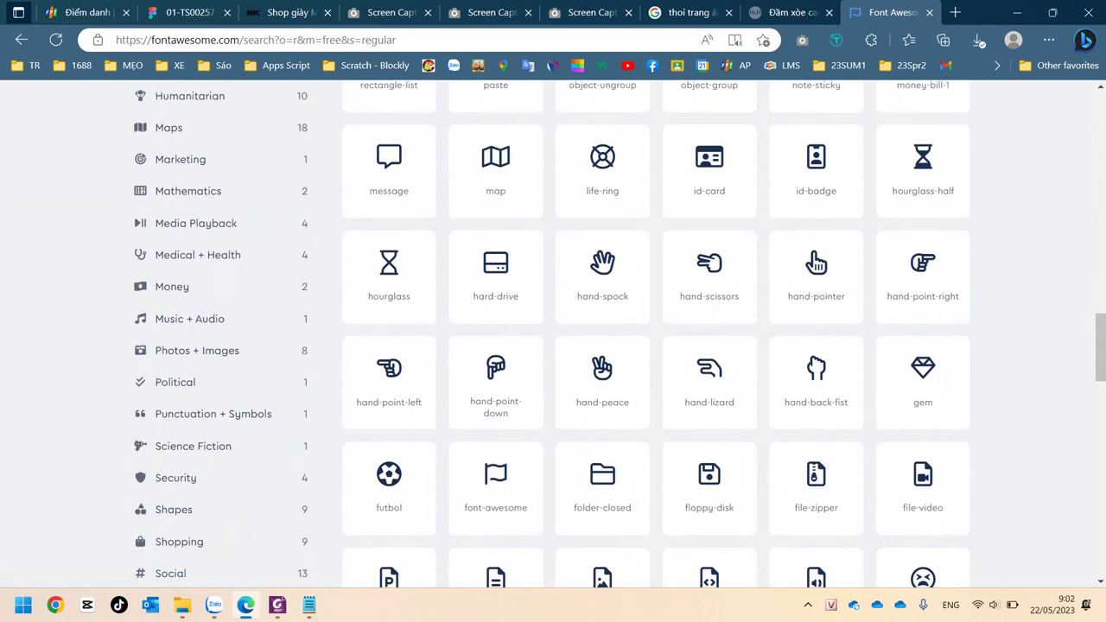
scroll(816, 432, "down", 15)
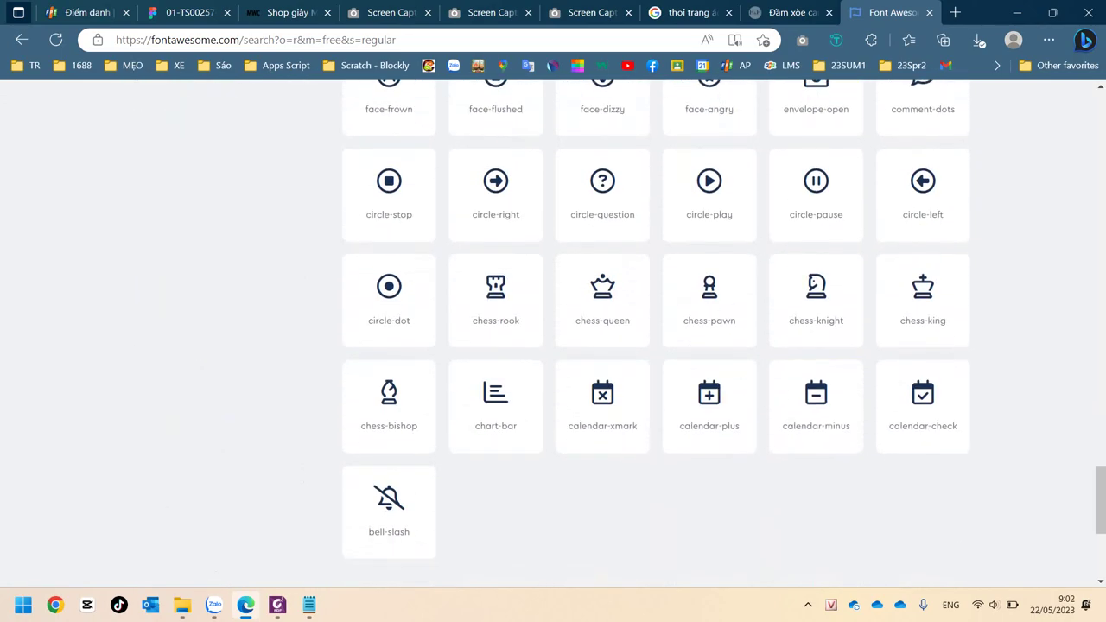
scroll(815, 456, "up", 20)
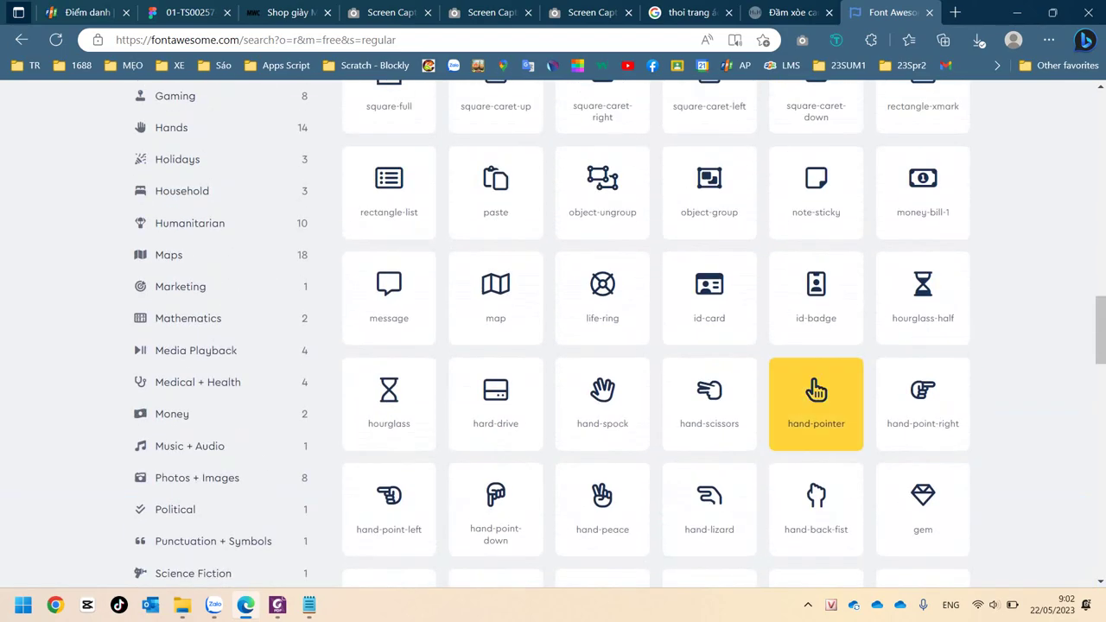
scroll(815, 432, "up", 8)
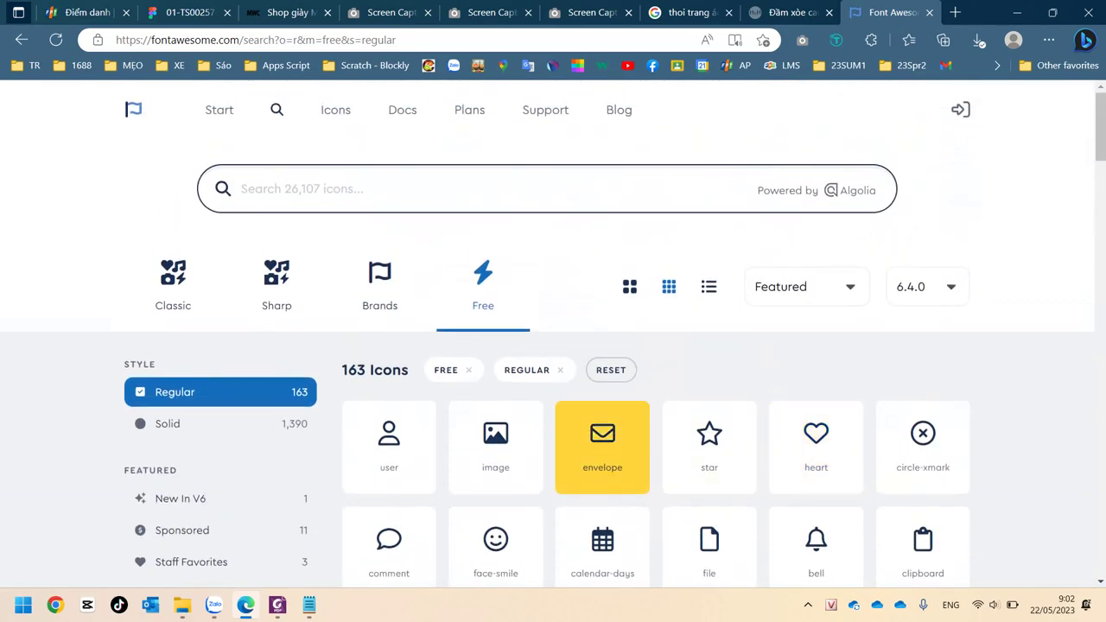
Step: Enter 'search' in the icon search box, then erase it to leave the search empty
left_click(242, 189)
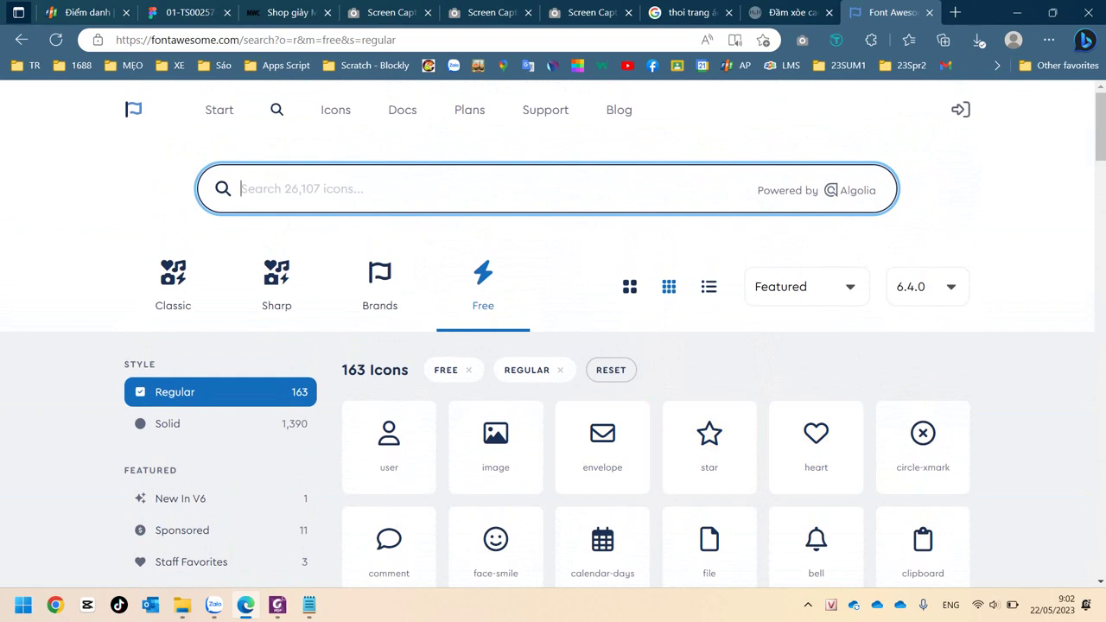
type("sear")
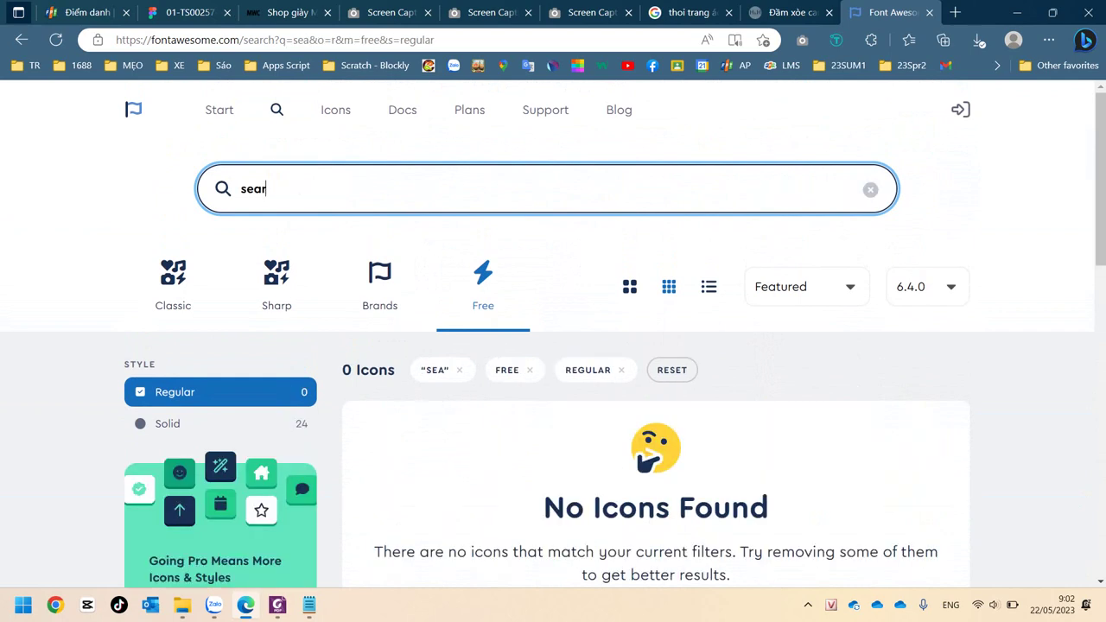
type("ch")
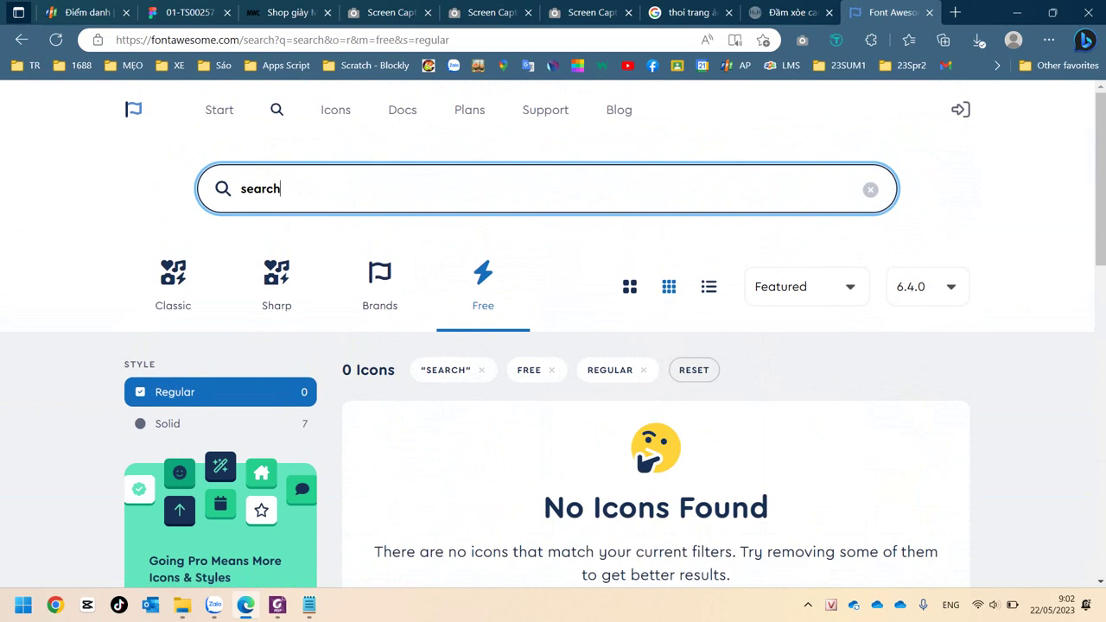
scroll(553, 328, "down", 3)
scroll(553, 329, "up", 2)
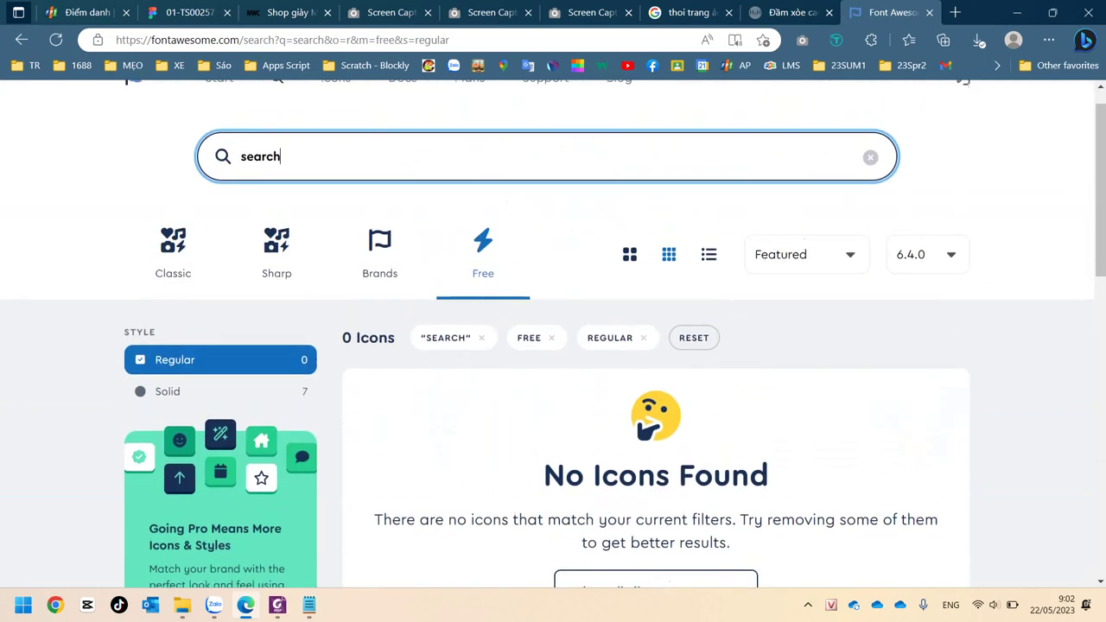
scroll(553, 339, "up", 1)
key("BackSpace")
key("BackSpace")
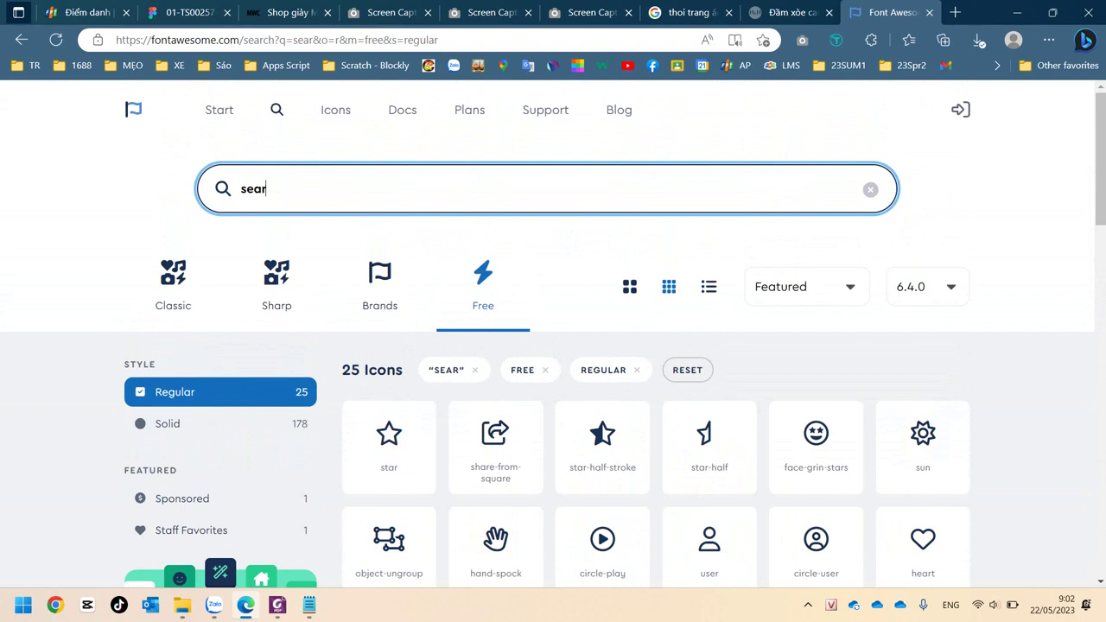
key("BackSpace")
key("BackSpace")
key("BackSpace")
key("BackSpace")
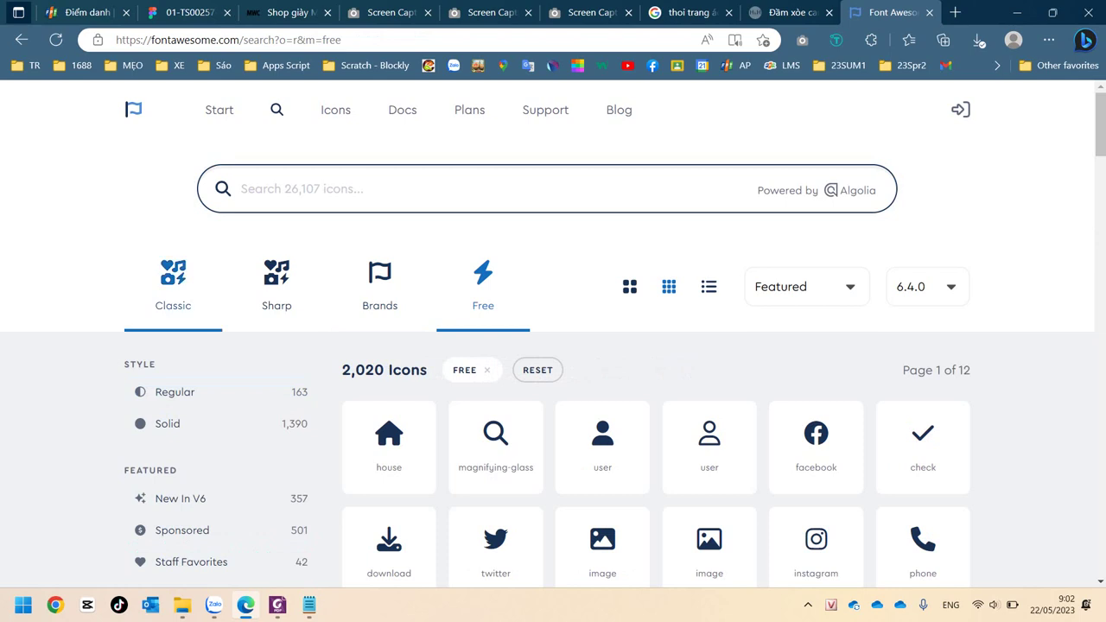
Step: Download the solid magnifying-glass icon as magnifying-glass-solid.svg and show it in its folder
left_click(495, 440)
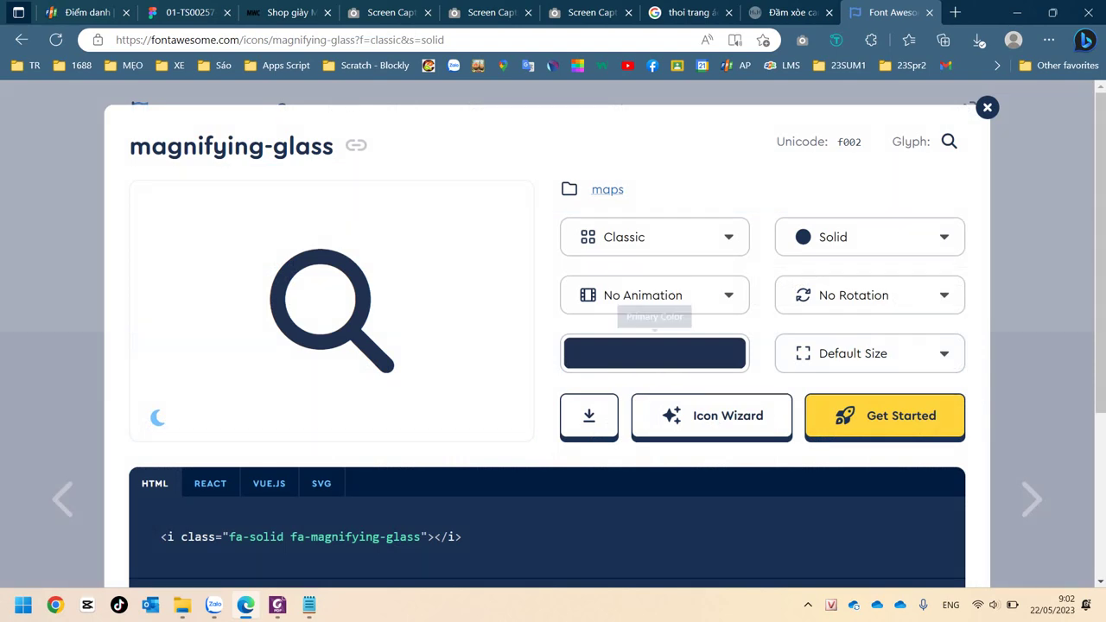
left_click(588, 416)
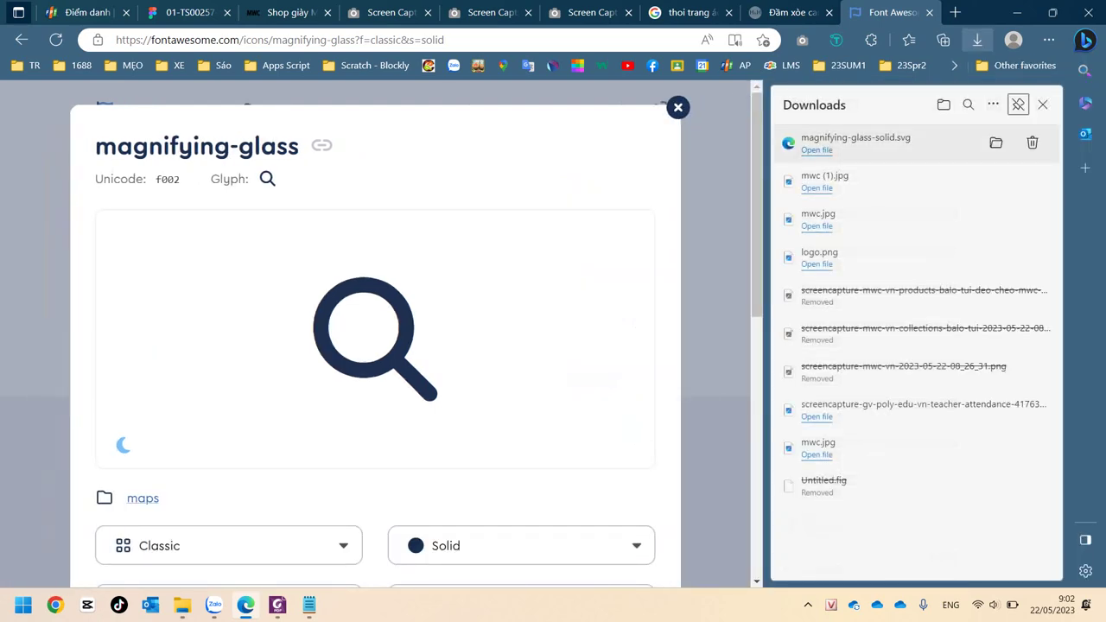
left_click(996, 143)
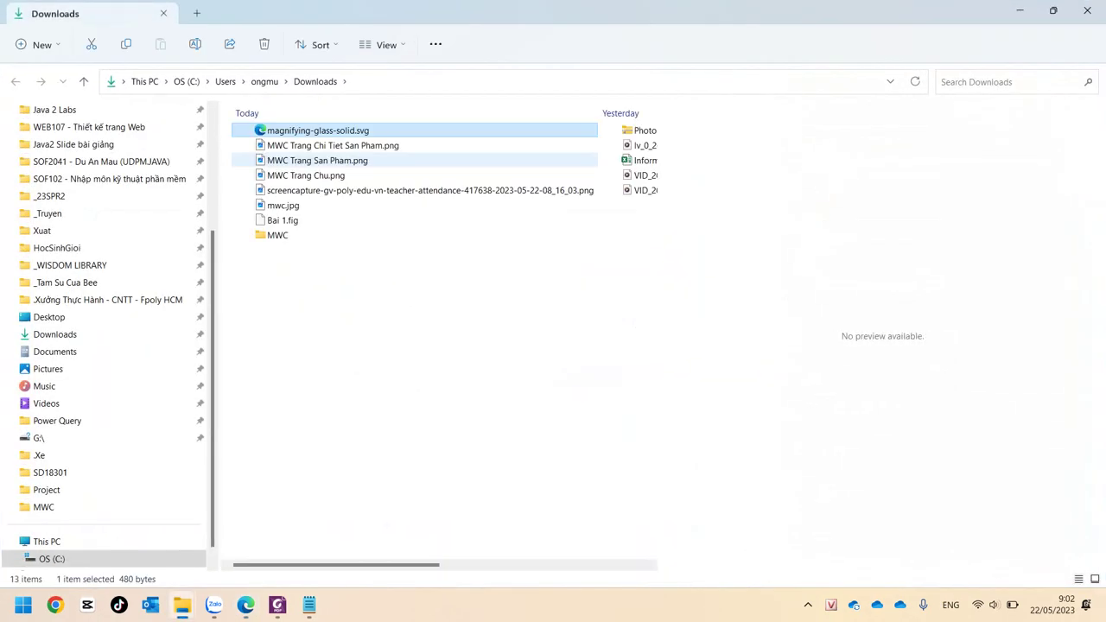
Step: Copy magnifying-glass-solid.svg and create a new folder named 'icon' inside MWC
key("shift+F10")
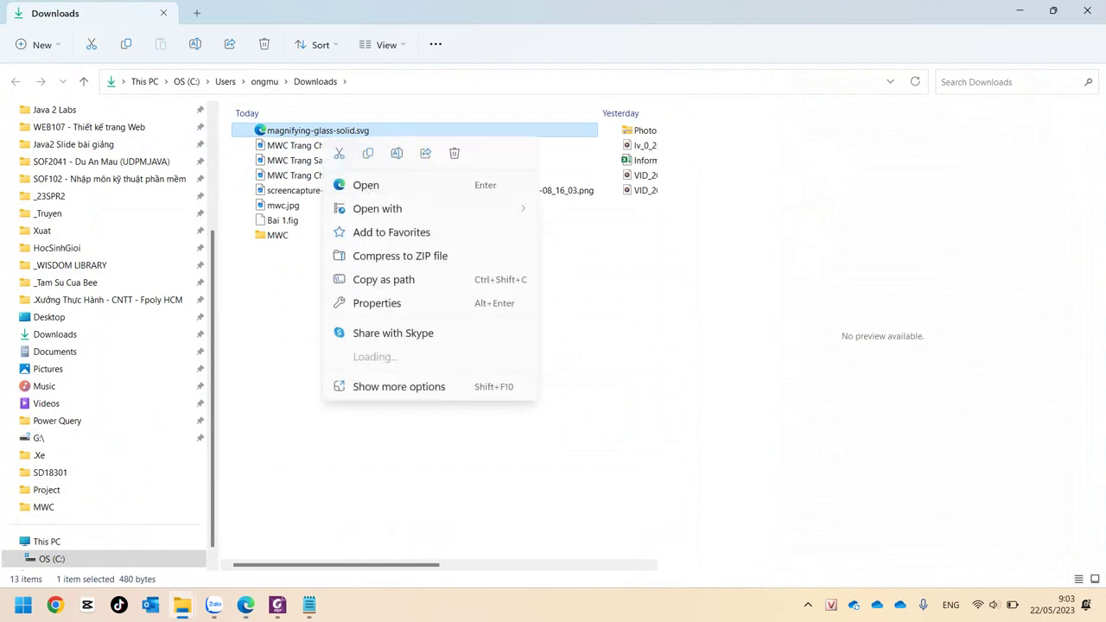
key("Escape")
left_click(277, 235)
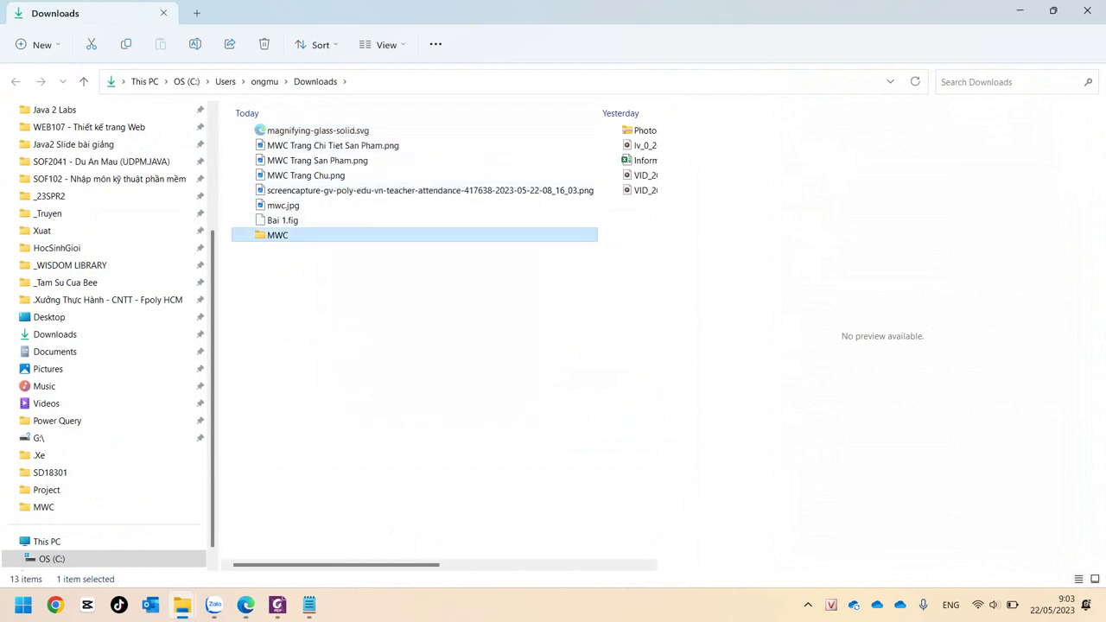
key("Return")
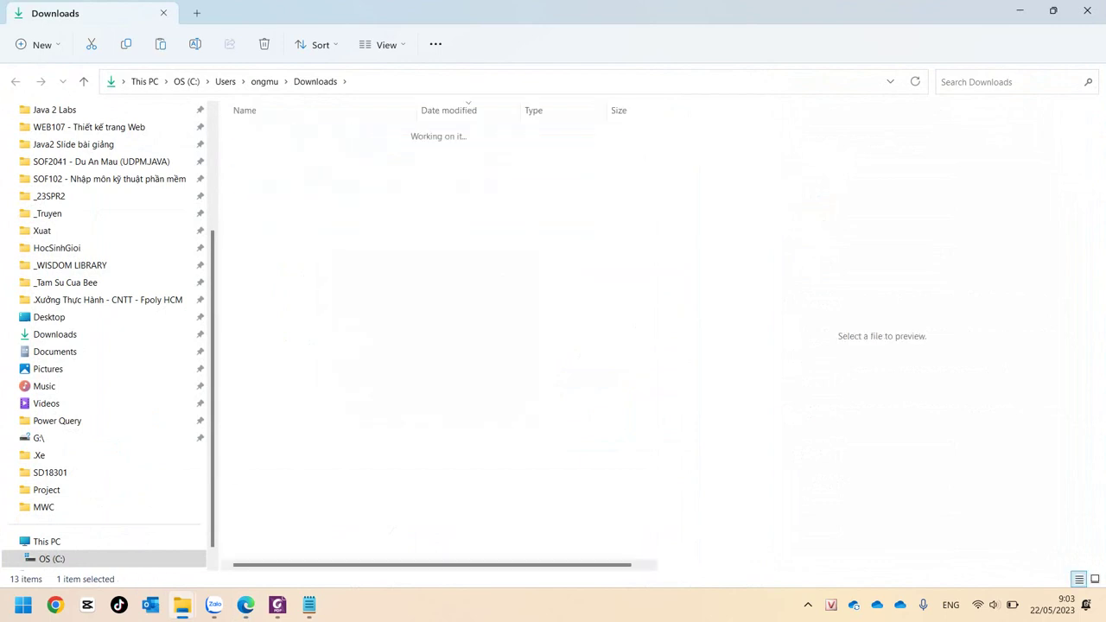
key("alt+n")
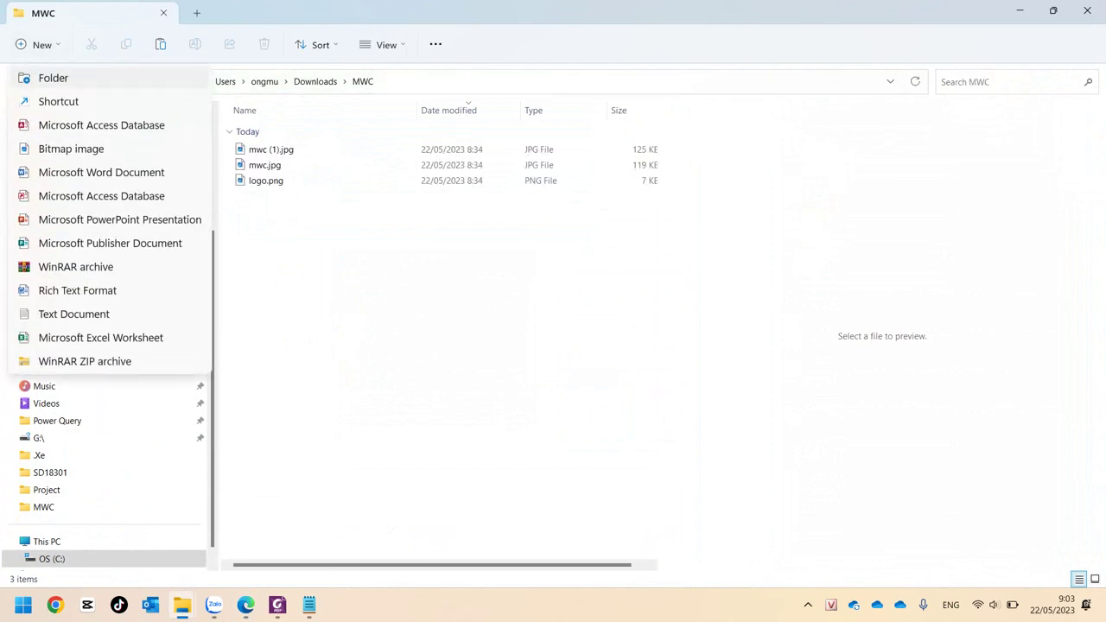
key("Return")
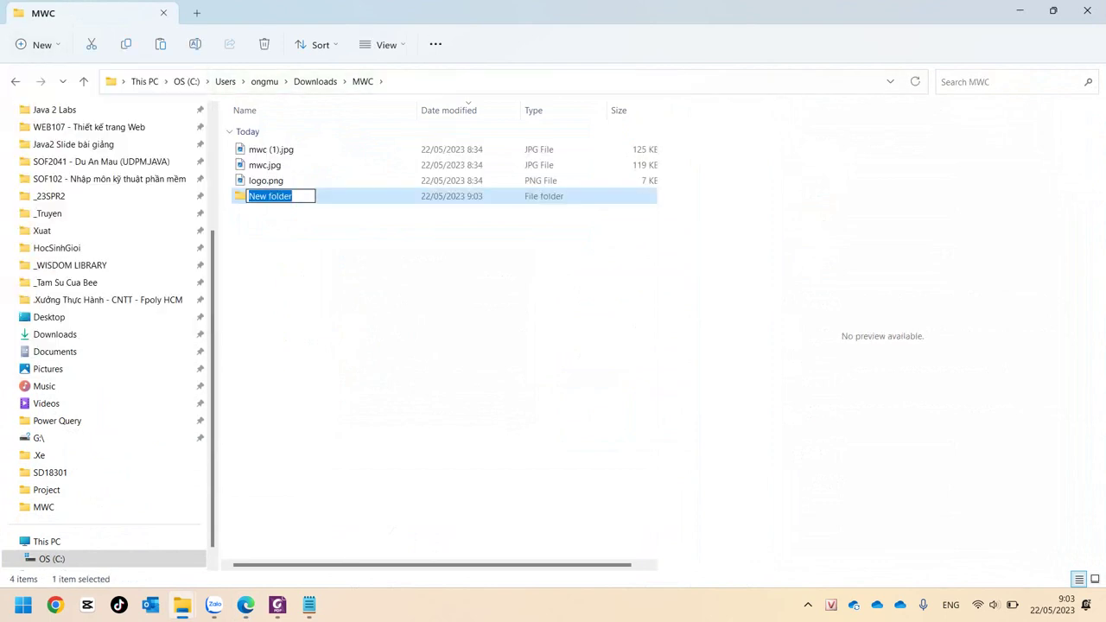
type("icon")
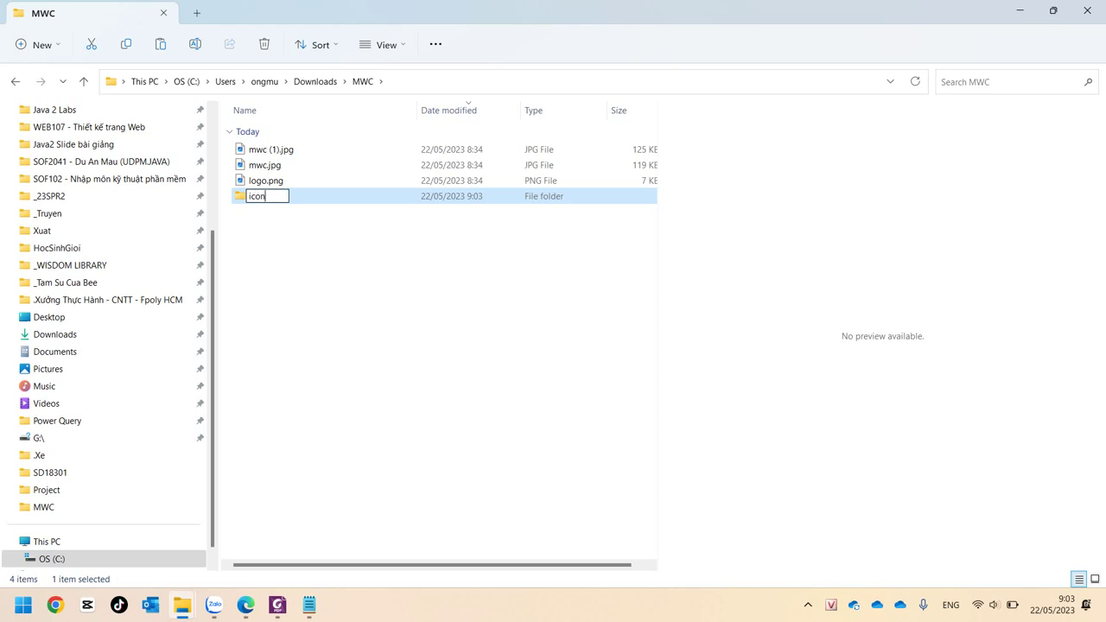
key("Return")
key("Return")
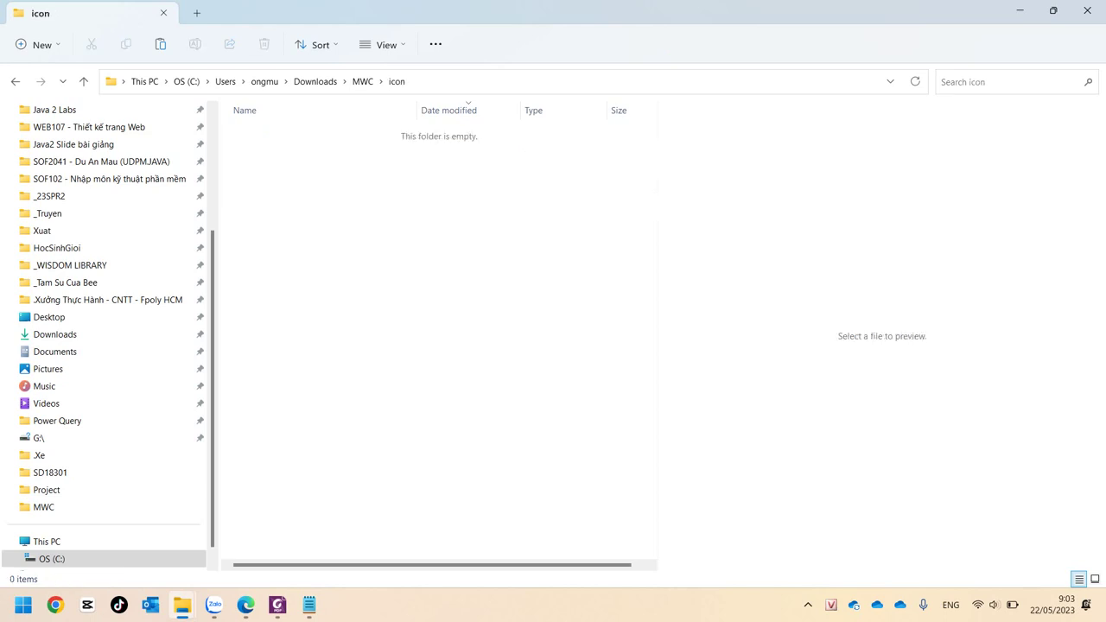
Step: Paste magnifying-glass-solid.svg into the icon folder and return to Edge
right_click(406, 226)
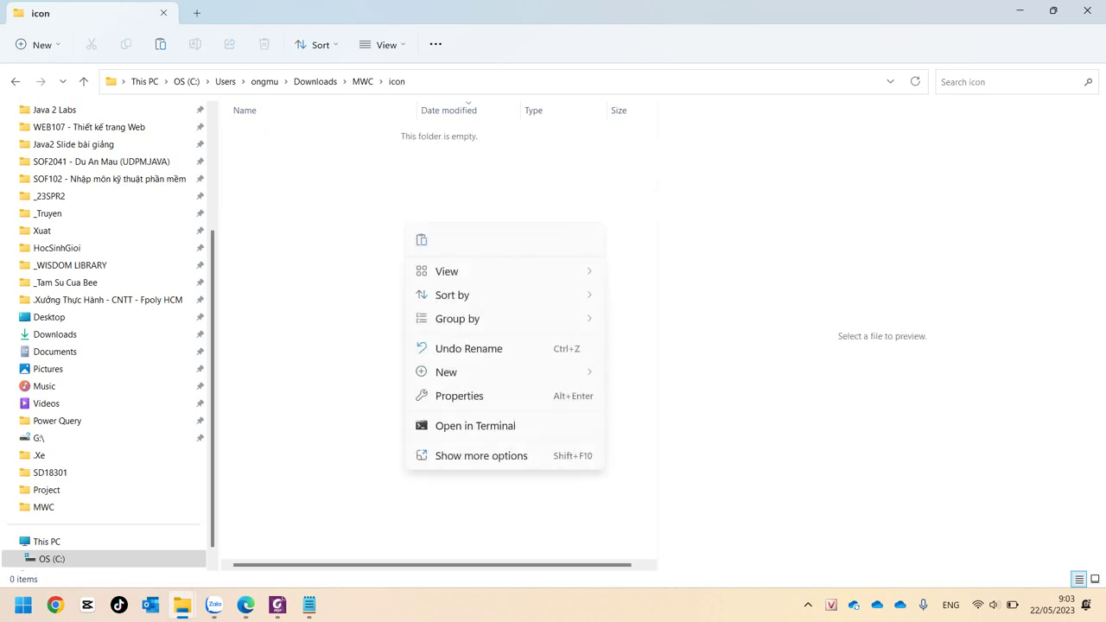
key("ctrl+v")
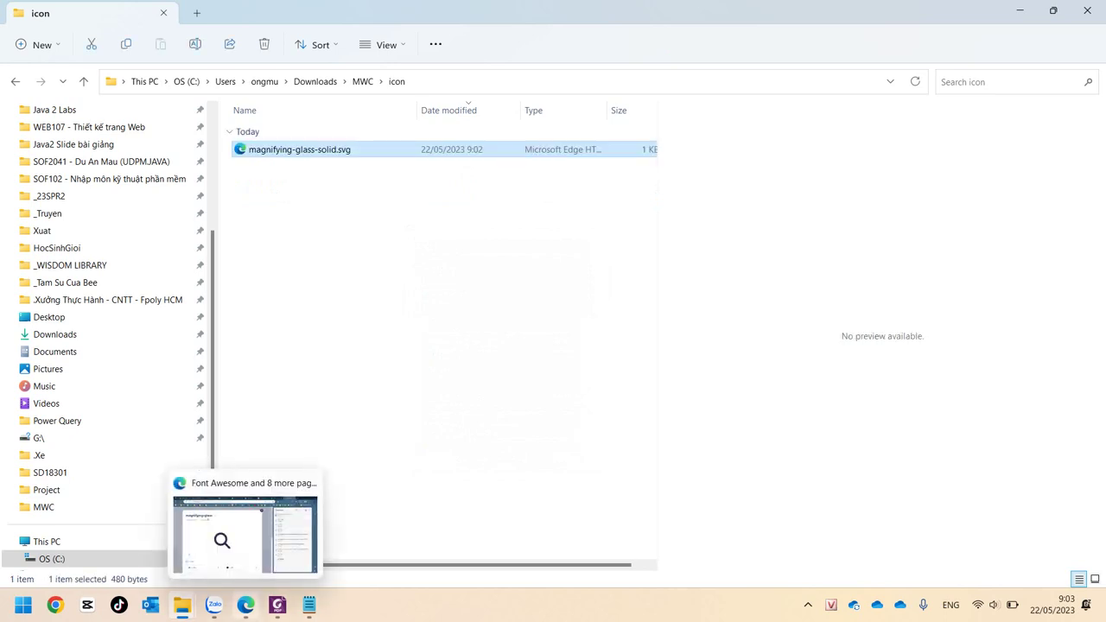
left_click(246, 605)
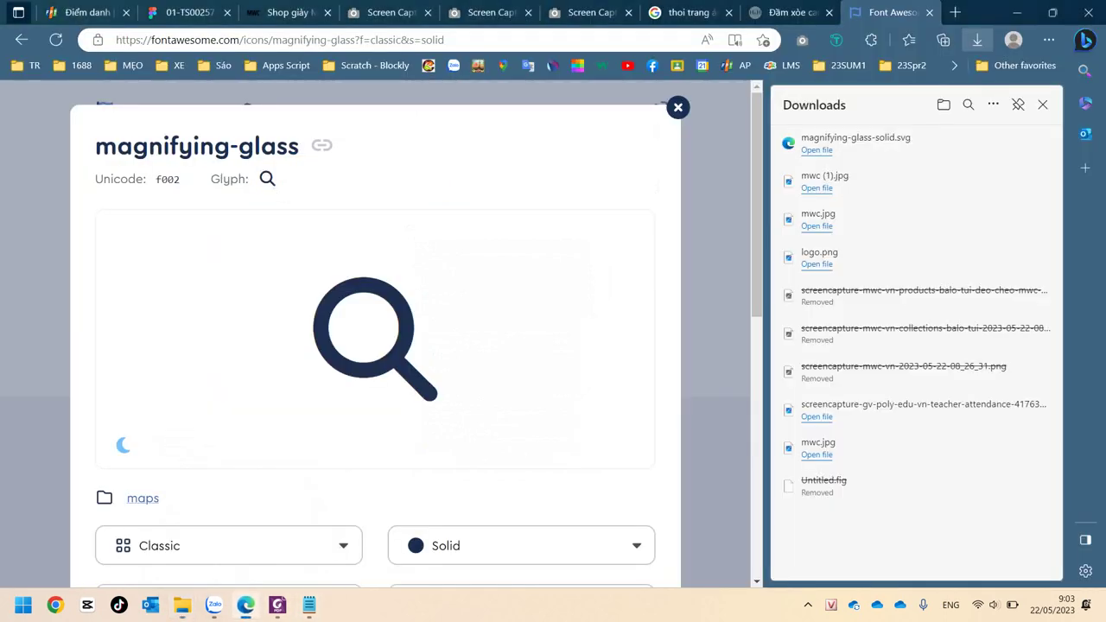
Step: Close the magnifying-glass details and scroll down the icon grid to the shopify icon
left_click(677, 107)
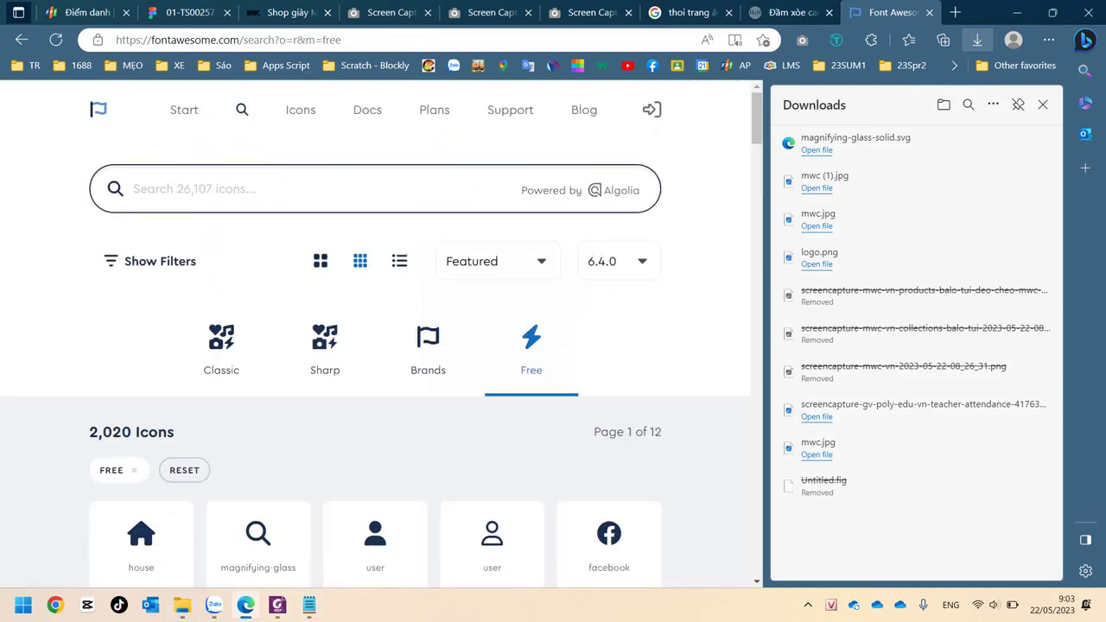
scroll(381, 334, "down", 3)
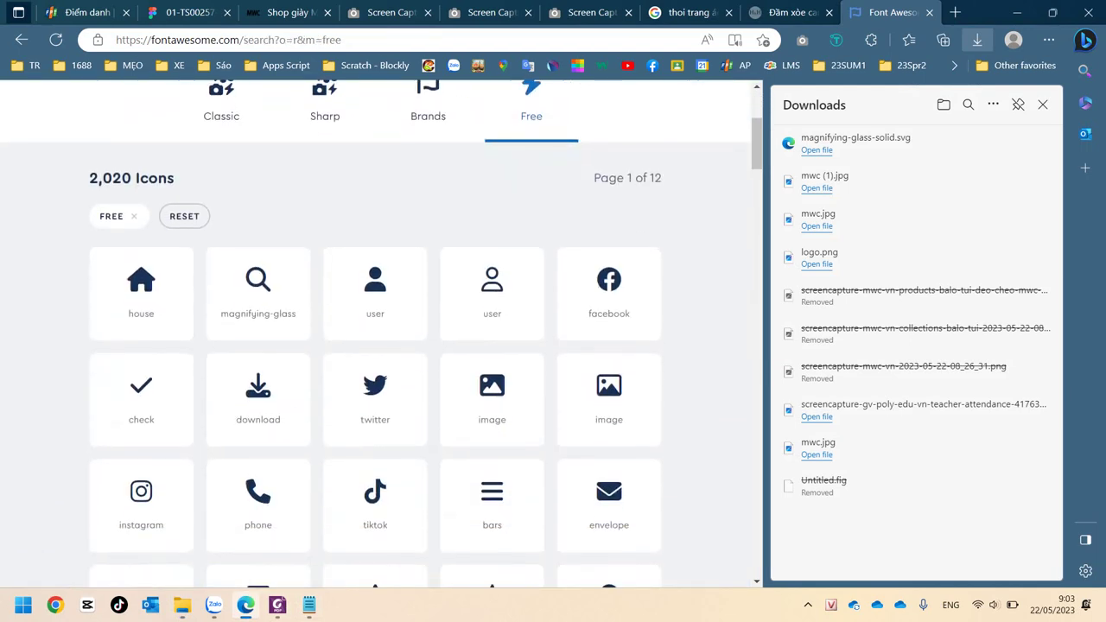
scroll(381, 333, "down", 3)
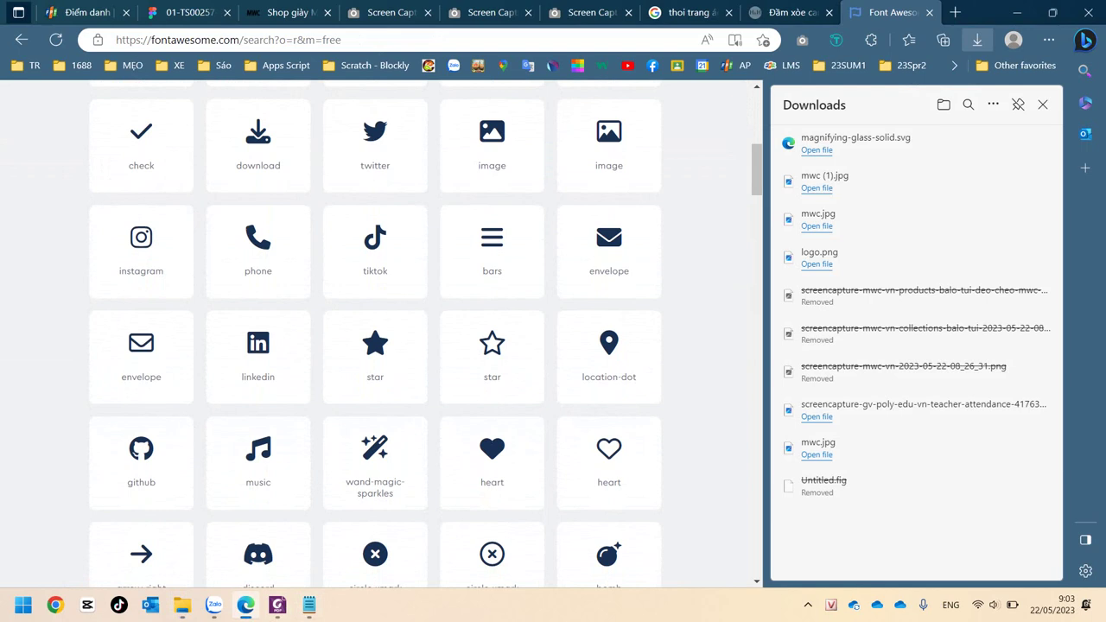
scroll(381, 333, "down", 3)
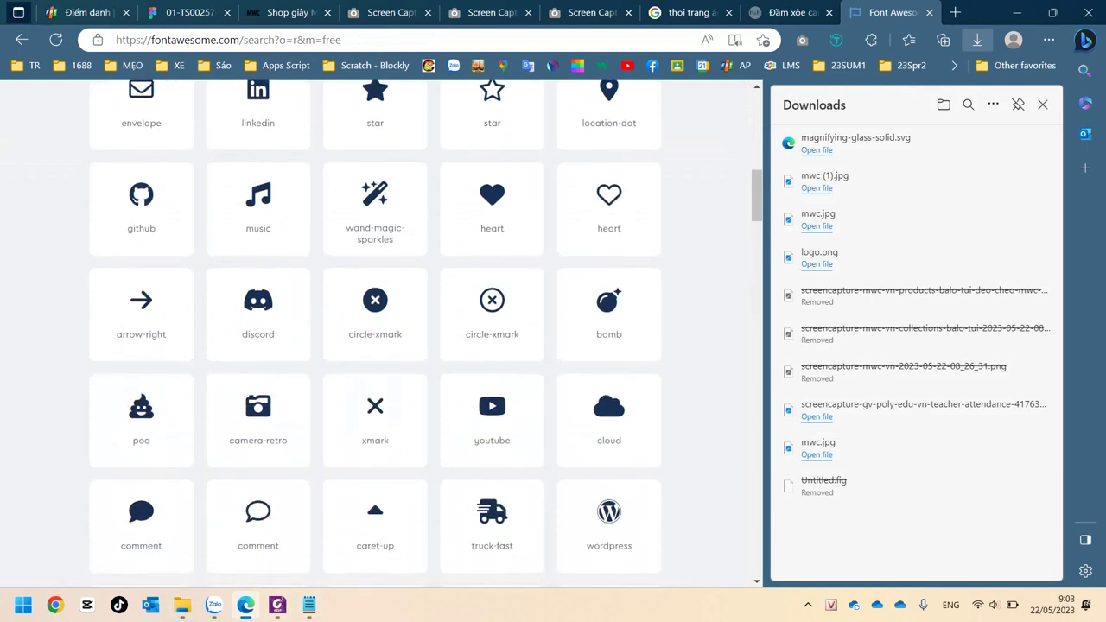
scroll(381, 334, "down", 3)
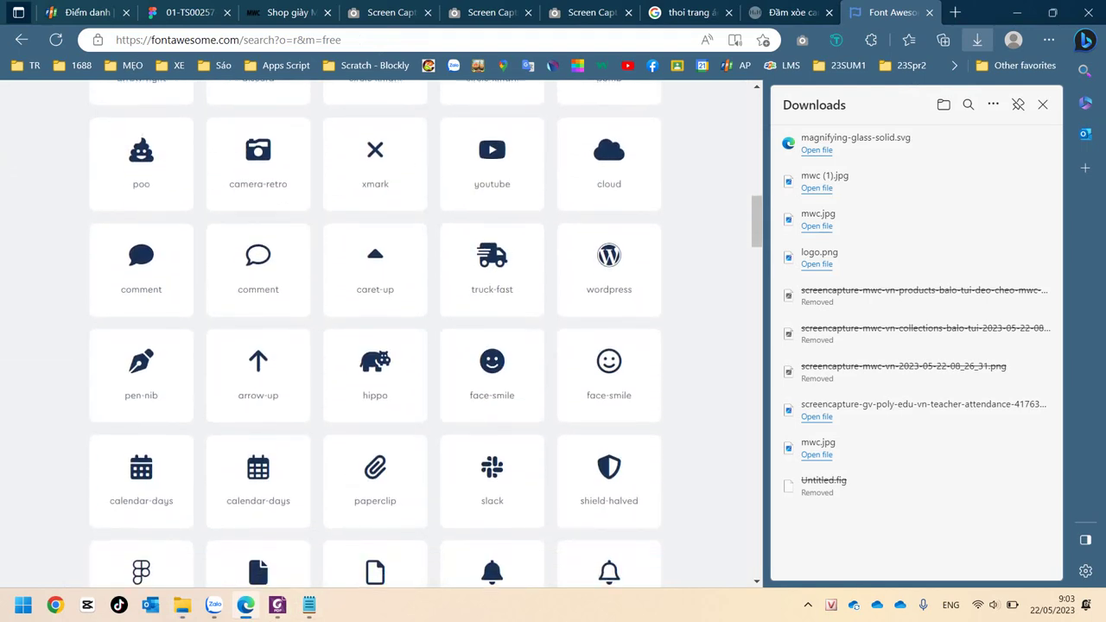
scroll(381, 334, "down", 3)
scroll(381, 334, "down", 2)
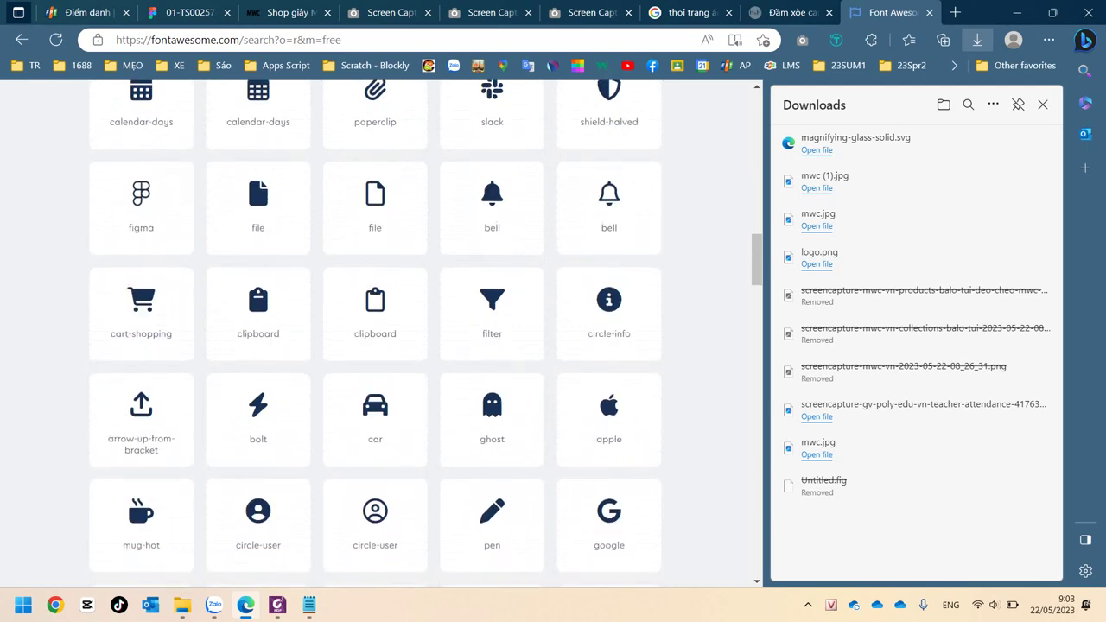
scroll(381, 333, "down", 3)
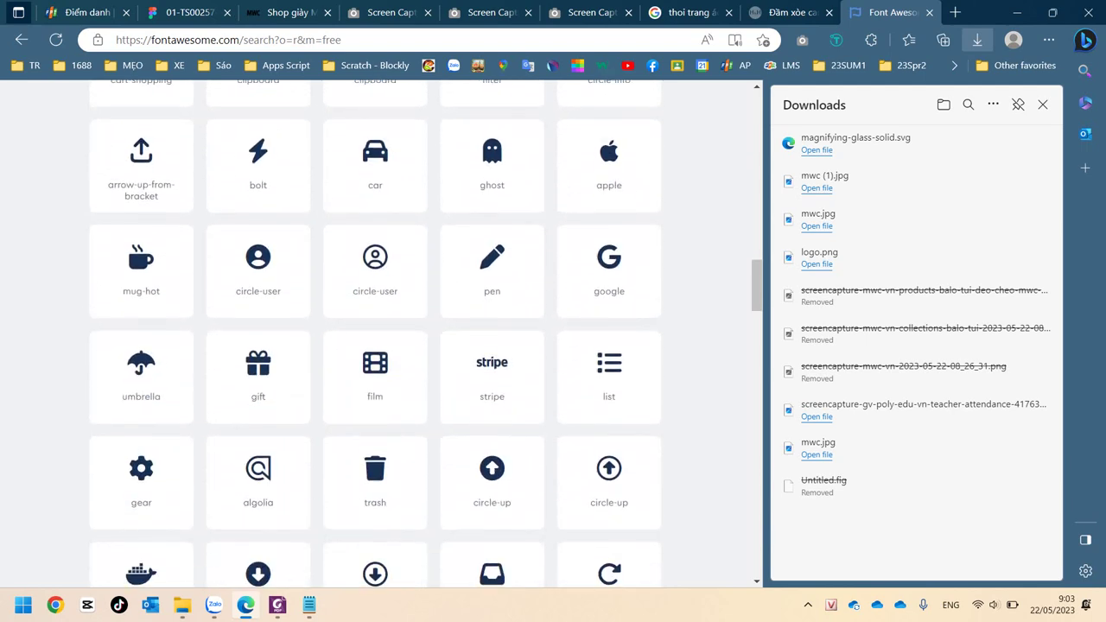
scroll(381, 334, "down", 2)
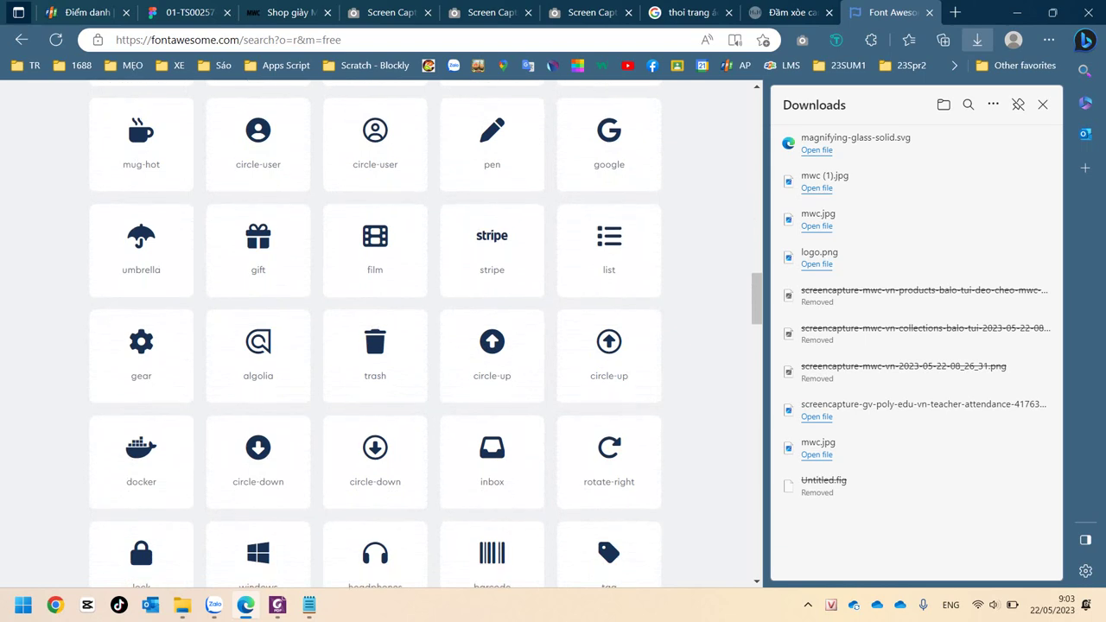
scroll(138, 534, "down", 2)
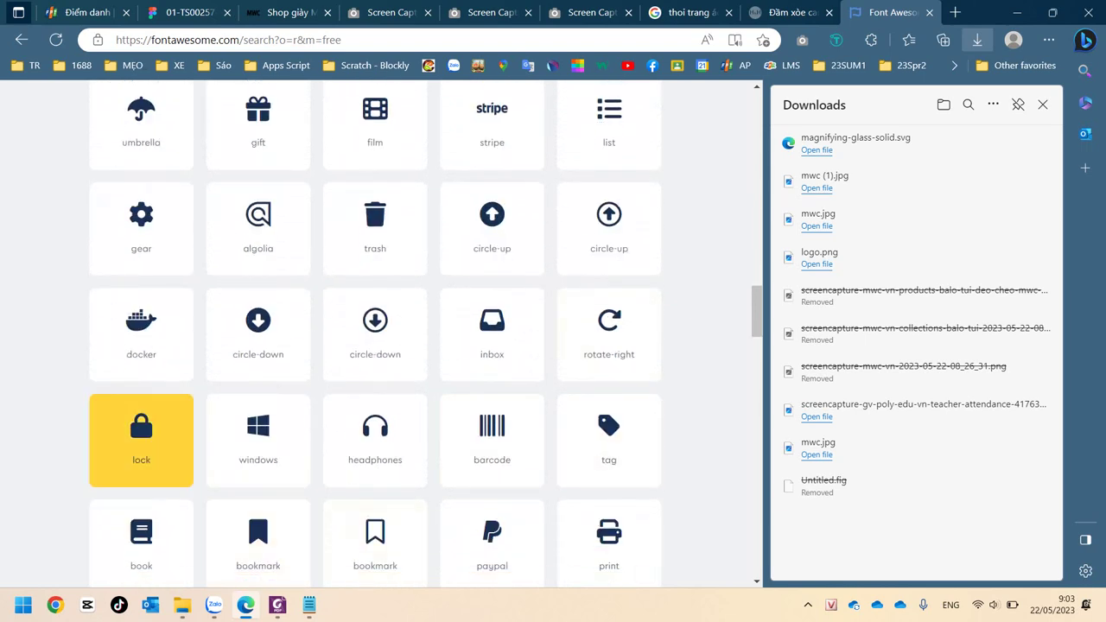
scroll(141, 441, "down", 3)
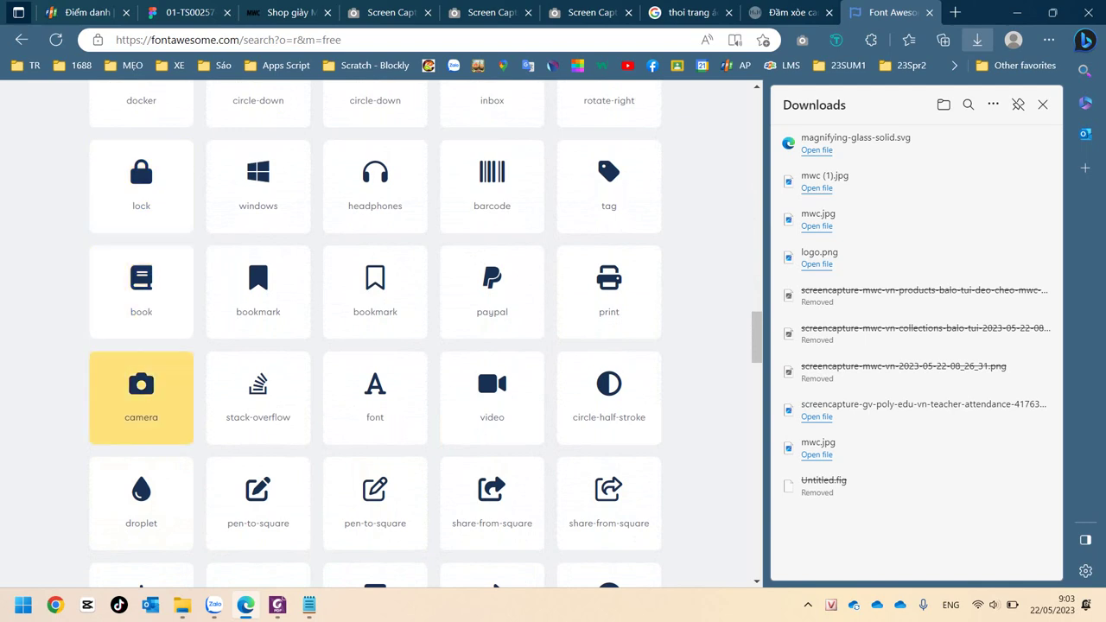
scroll(375, 335, "down", 3)
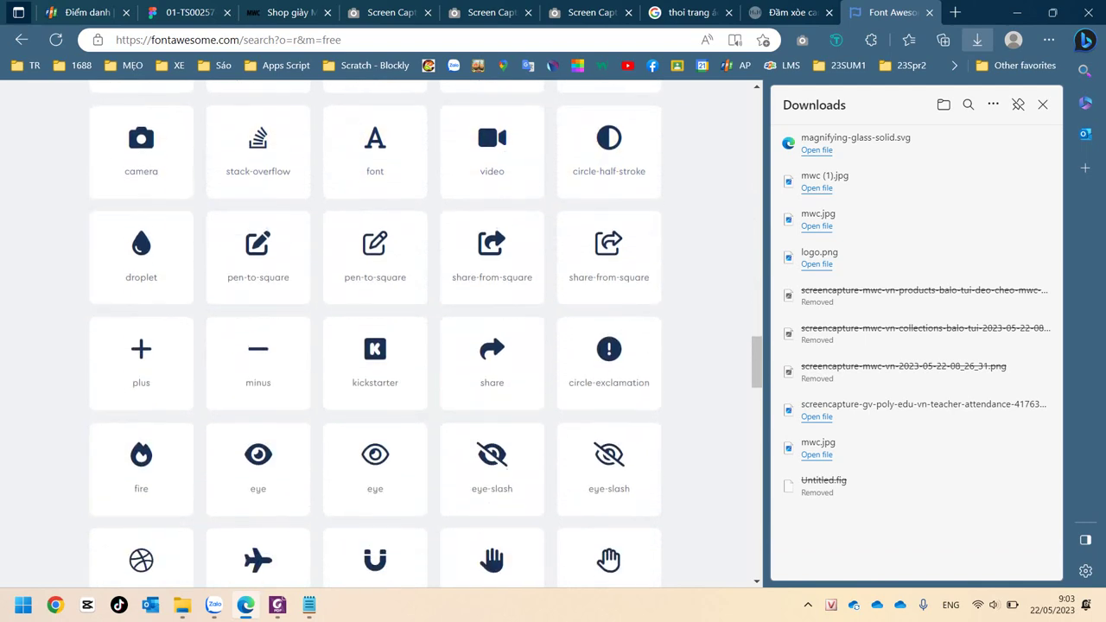
scroll(138, 506, "down", 2)
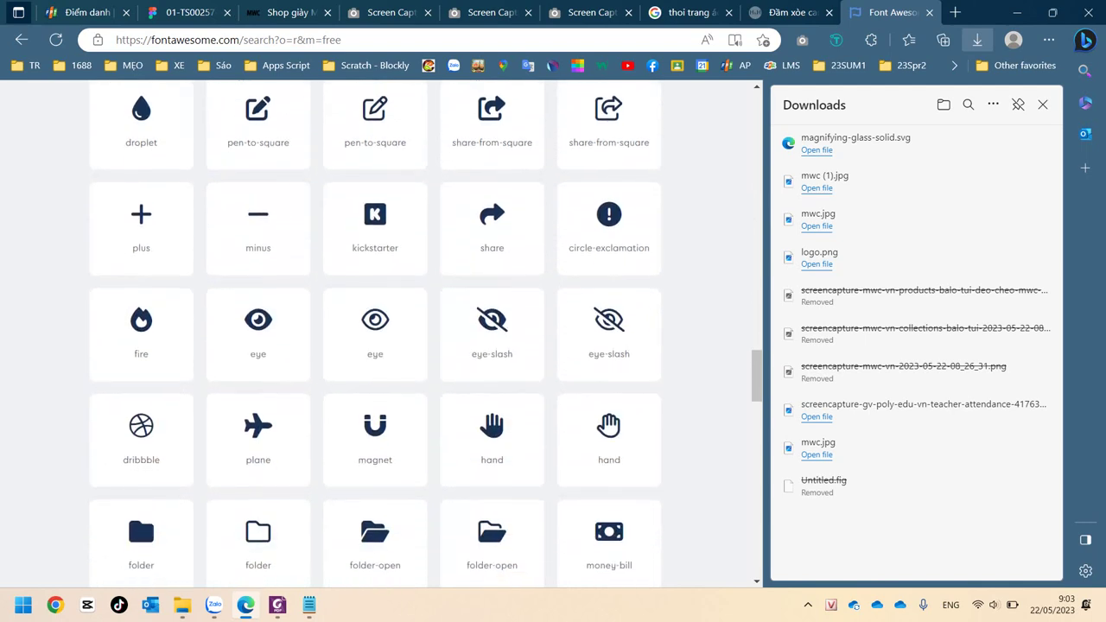
scroll(138, 505, "down", 3)
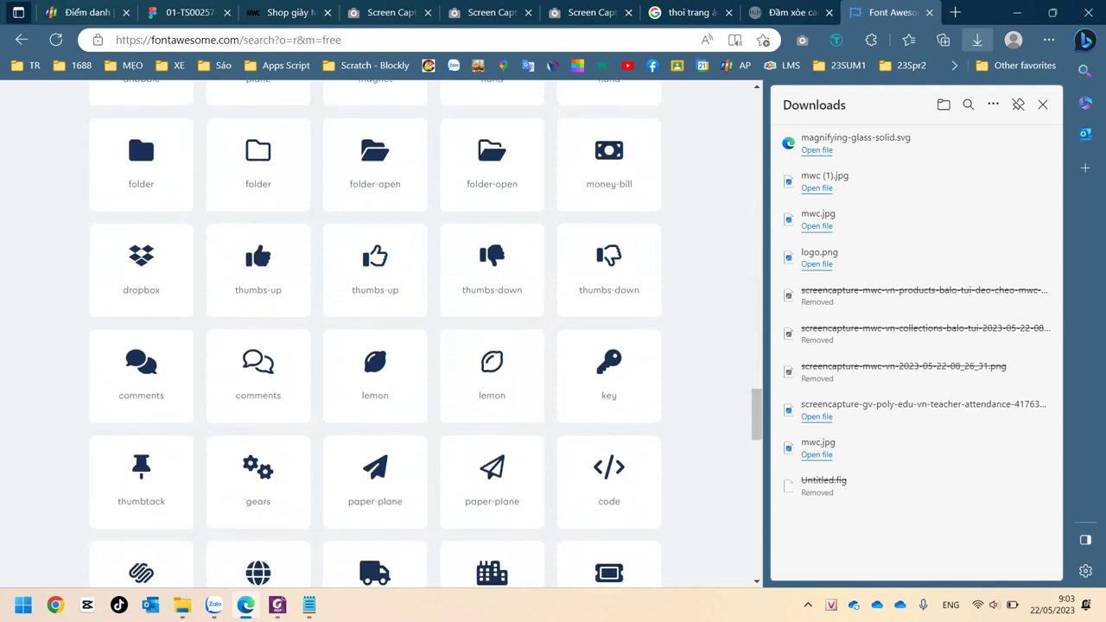
scroll(426, 334, "down", 2)
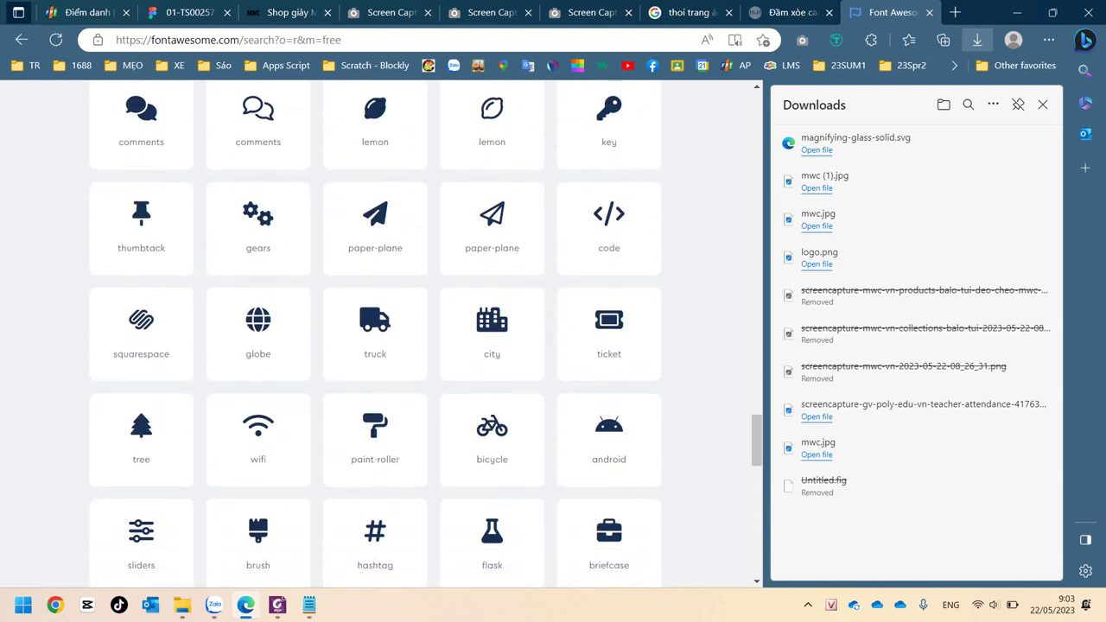
scroll(425, 334, "down", 3)
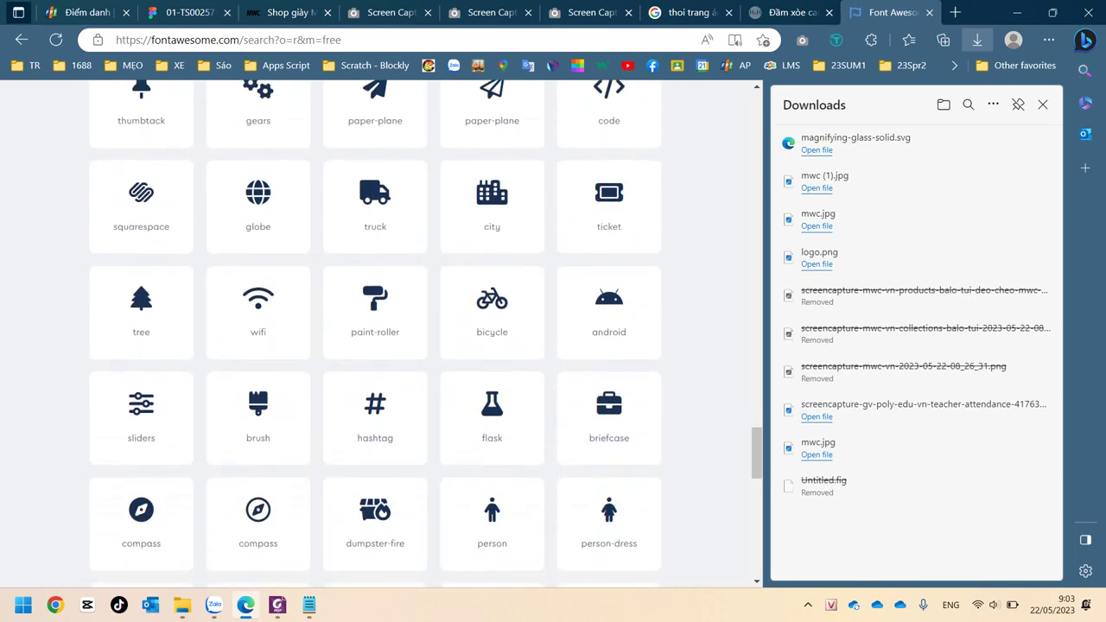
scroll(375, 333, "down", 1)
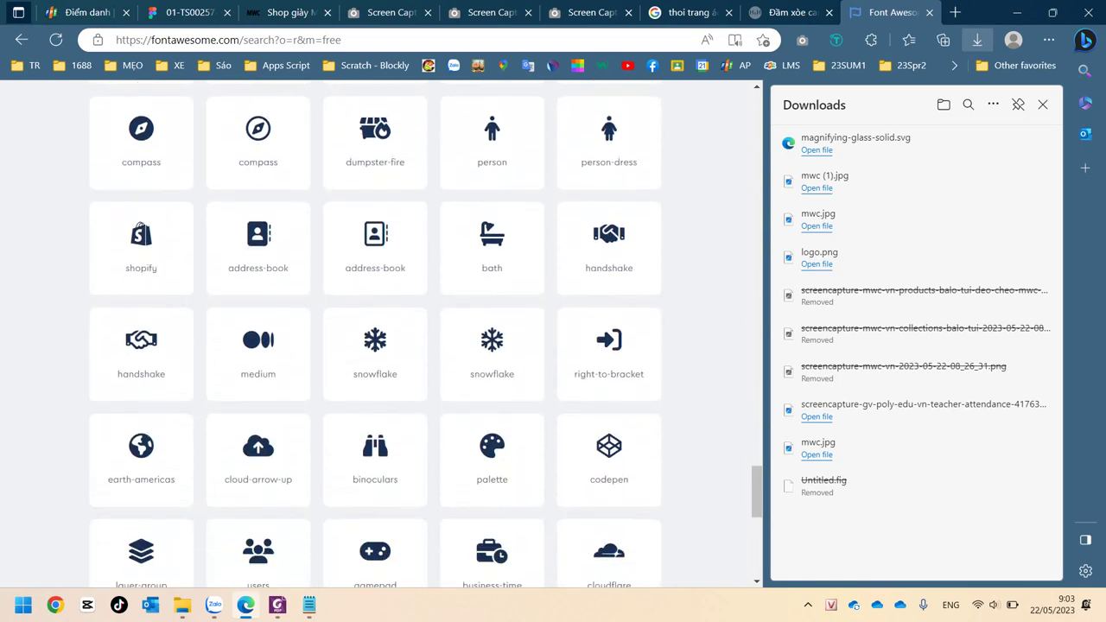
scroll(375, 334, "down", 1)
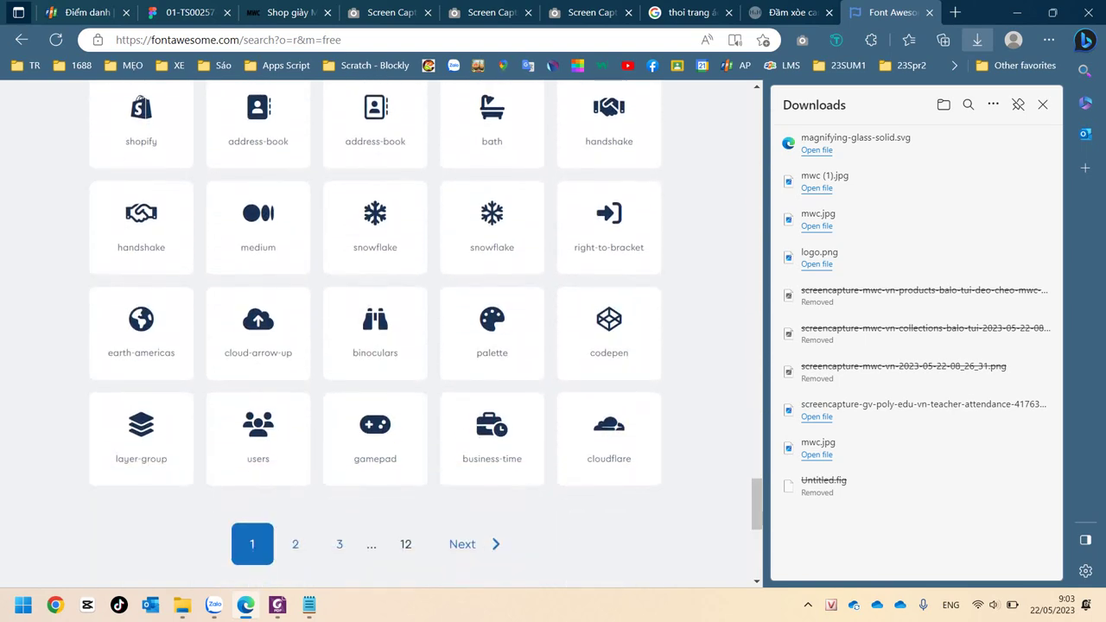
Step: Download the shopify icon as shopify.svg and show it in its folder
left_click(140, 121)
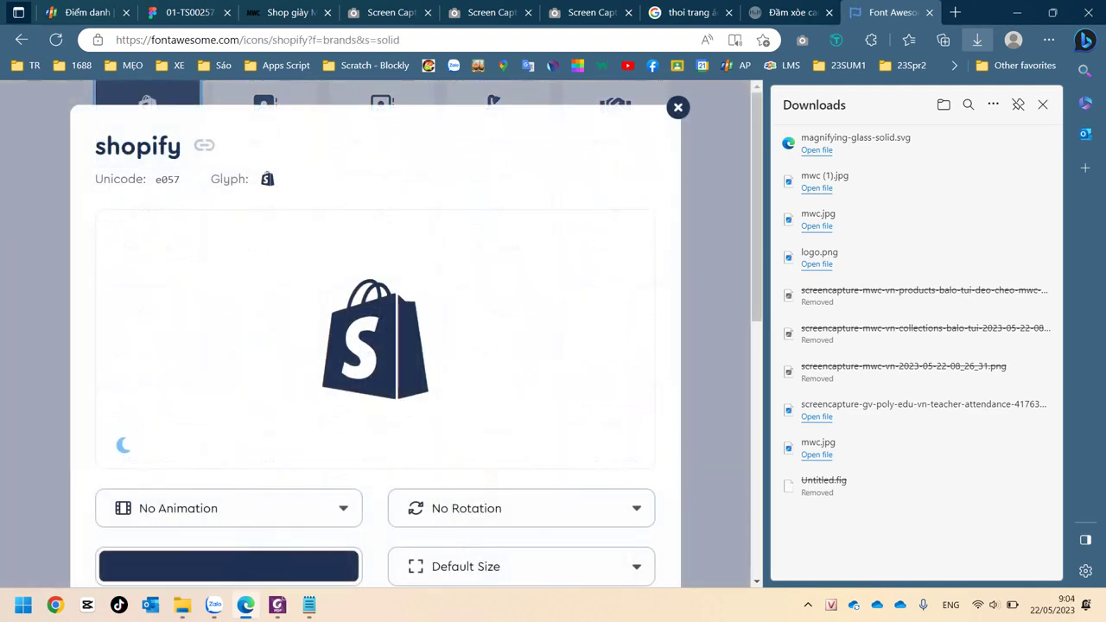
scroll(375, 346, "down", 1)
left_click(124, 501)
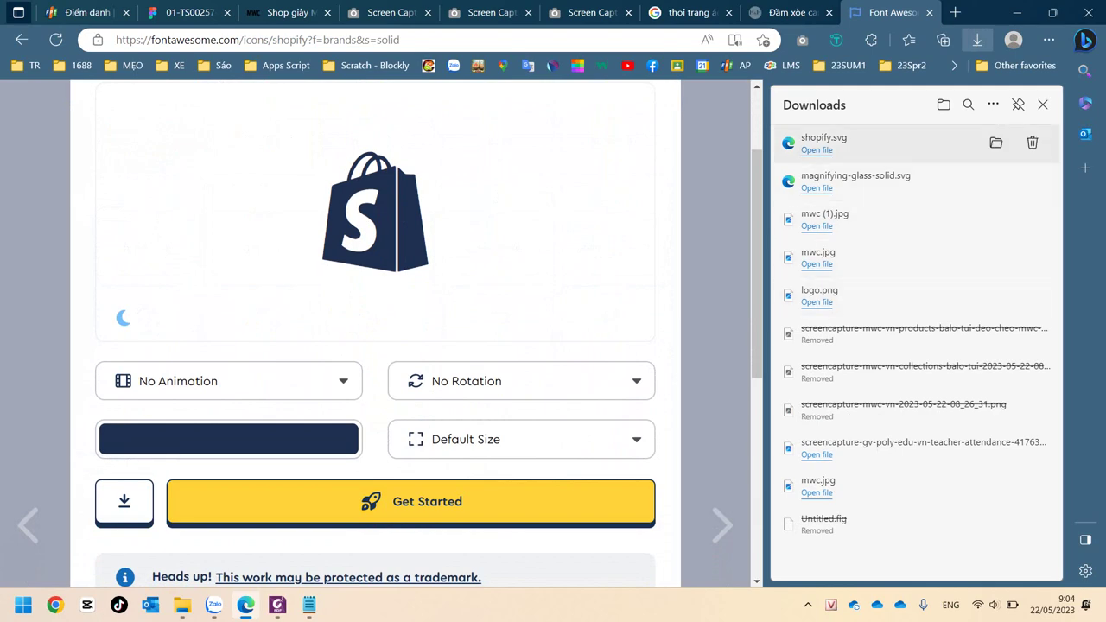
left_click(996, 143)
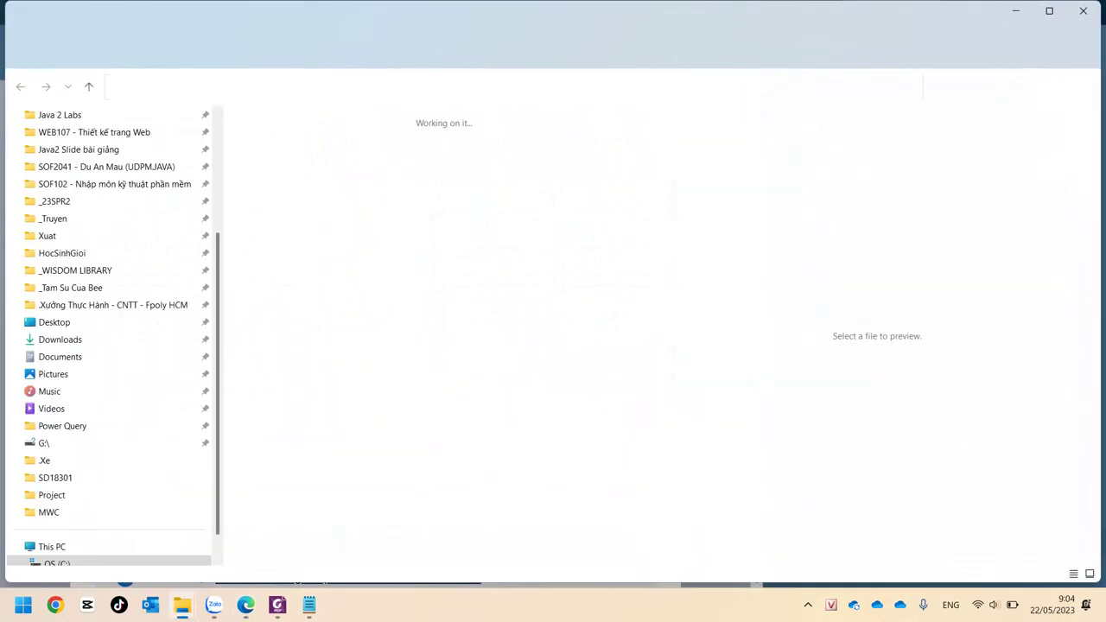
Step: Drag shopify.svg into the MWC icon folder and open MWC to check it
left_click_drag(285, 130, 319, 145)
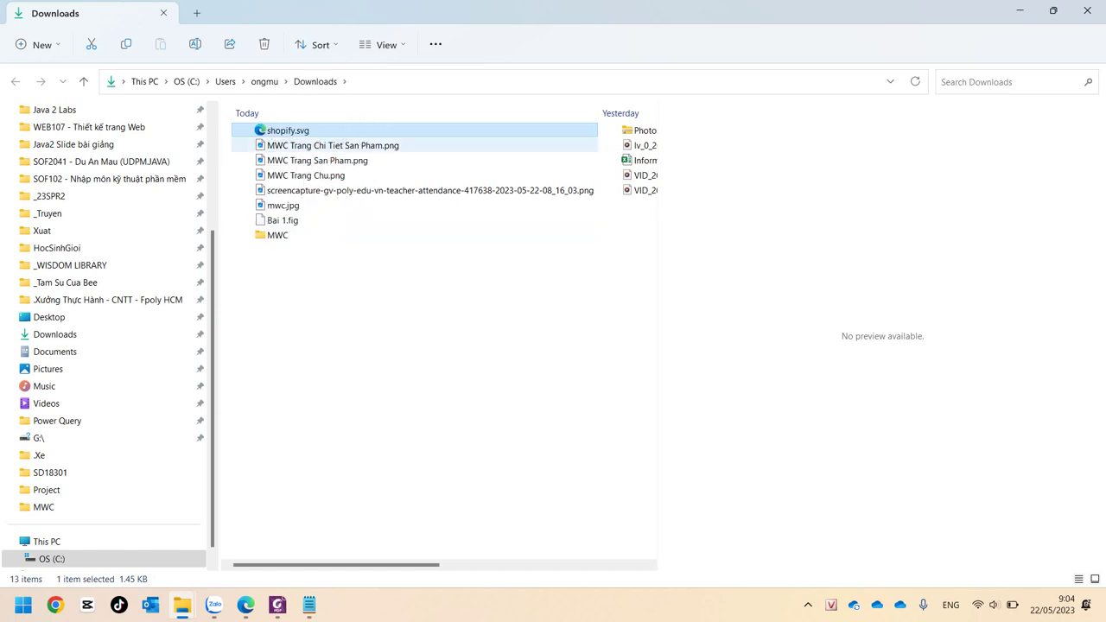
double_click(277, 235)
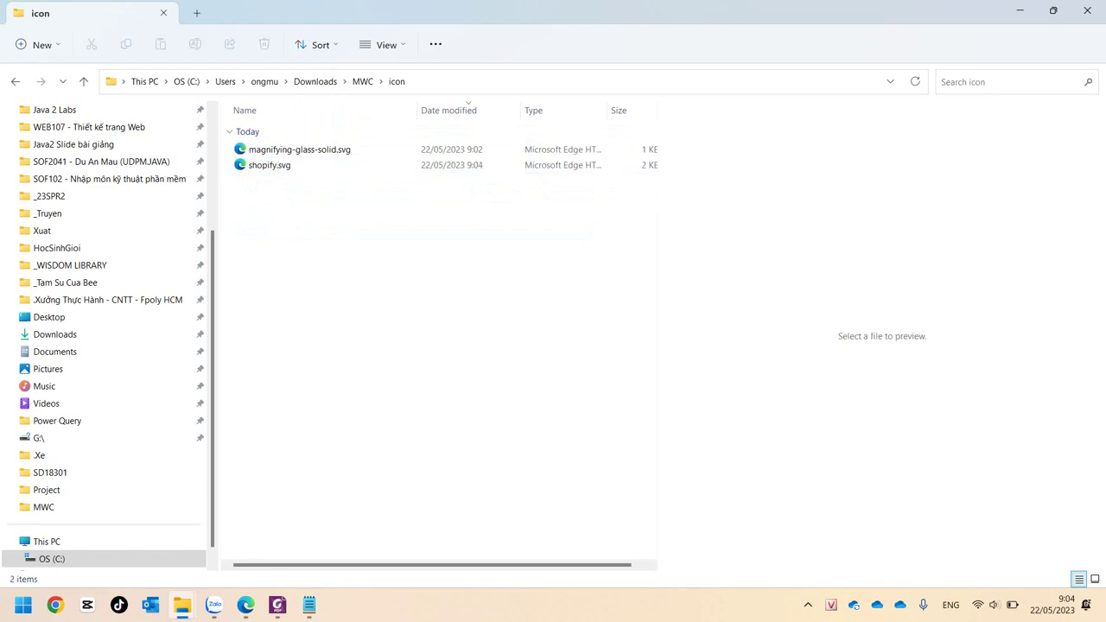
Step: Back in Edge, close the shopify details and scroll to the top of the free icon results
left_click(246, 605)
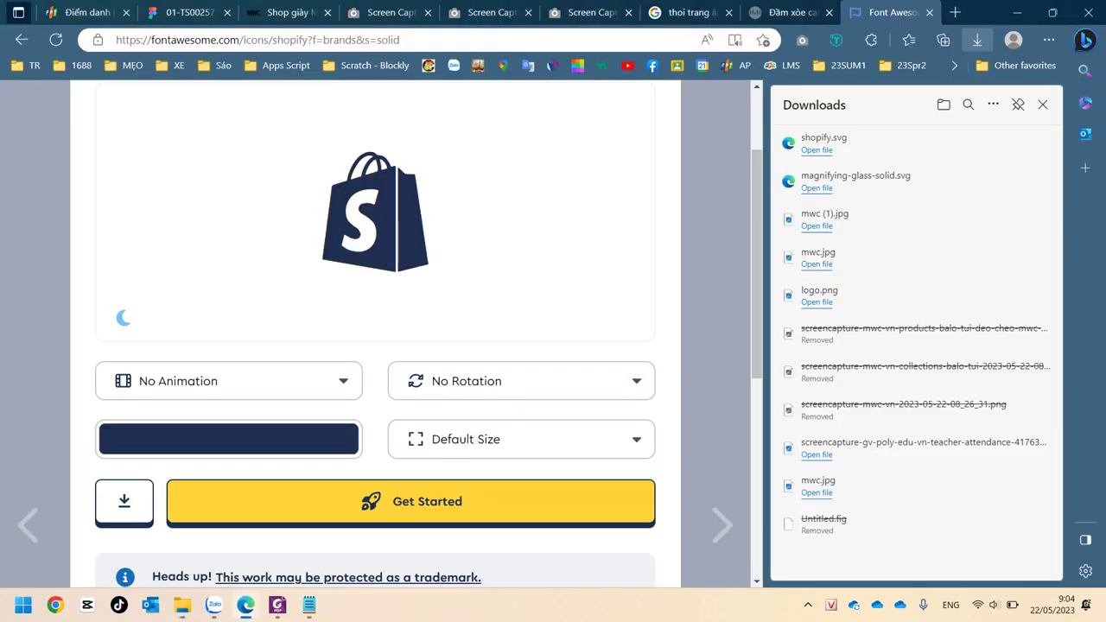
scroll(375, 329, "up", 2)
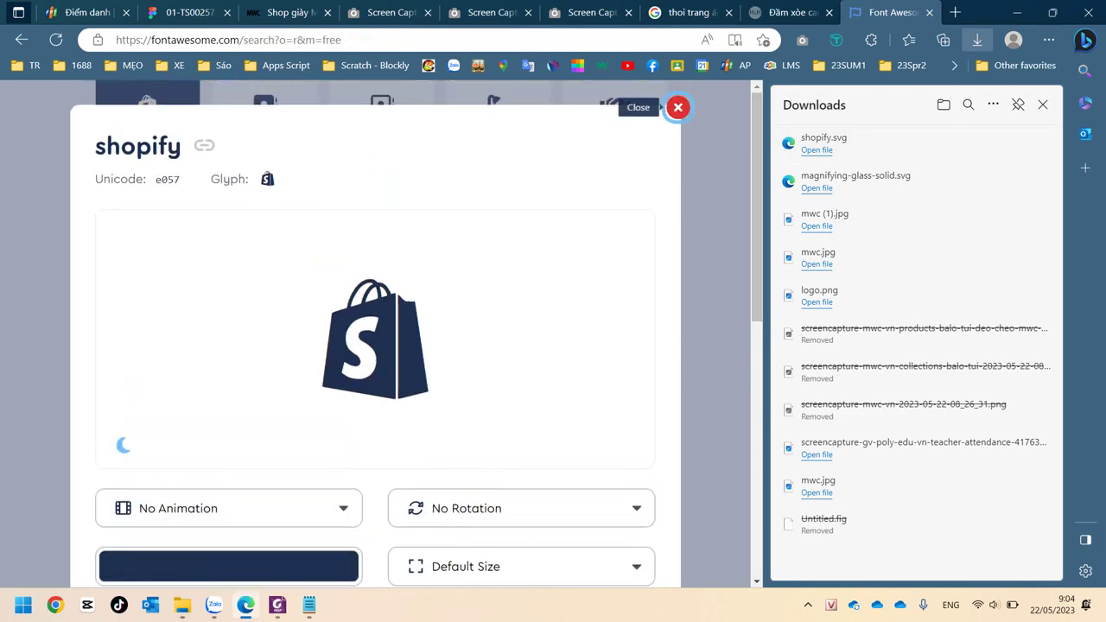
left_click(677, 106)
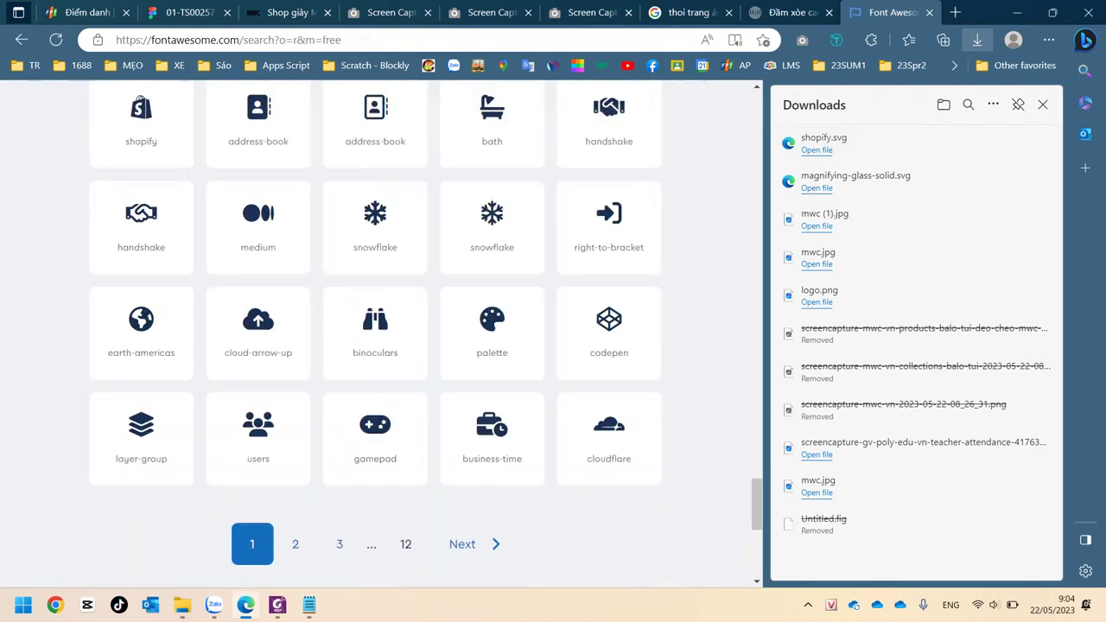
scroll(375, 329, "up", 4)
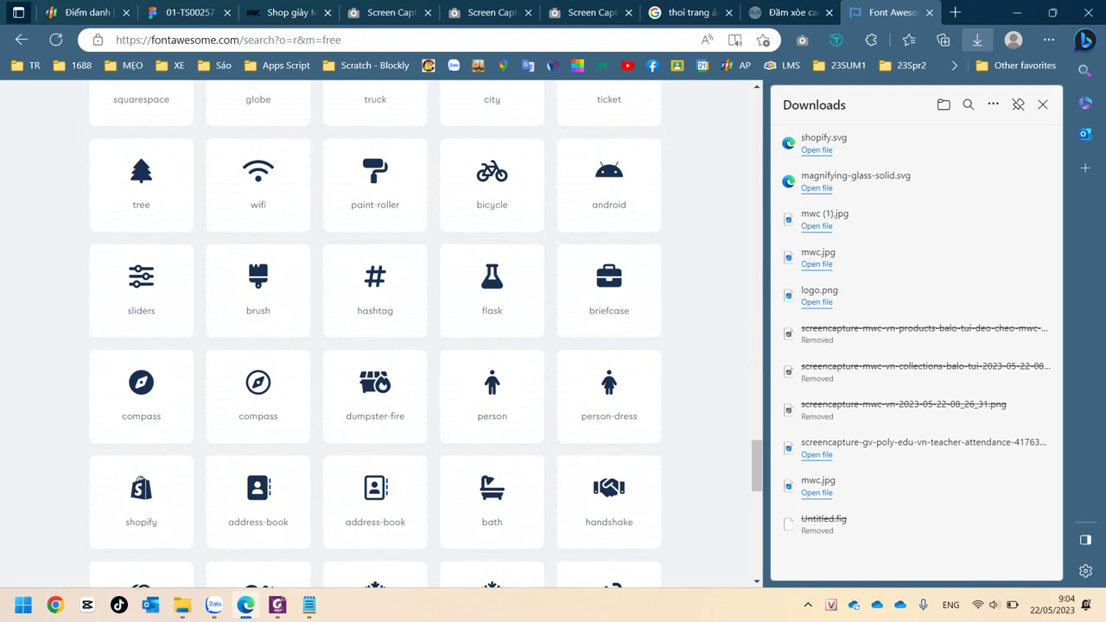
scroll(374, 328, "up", 5)
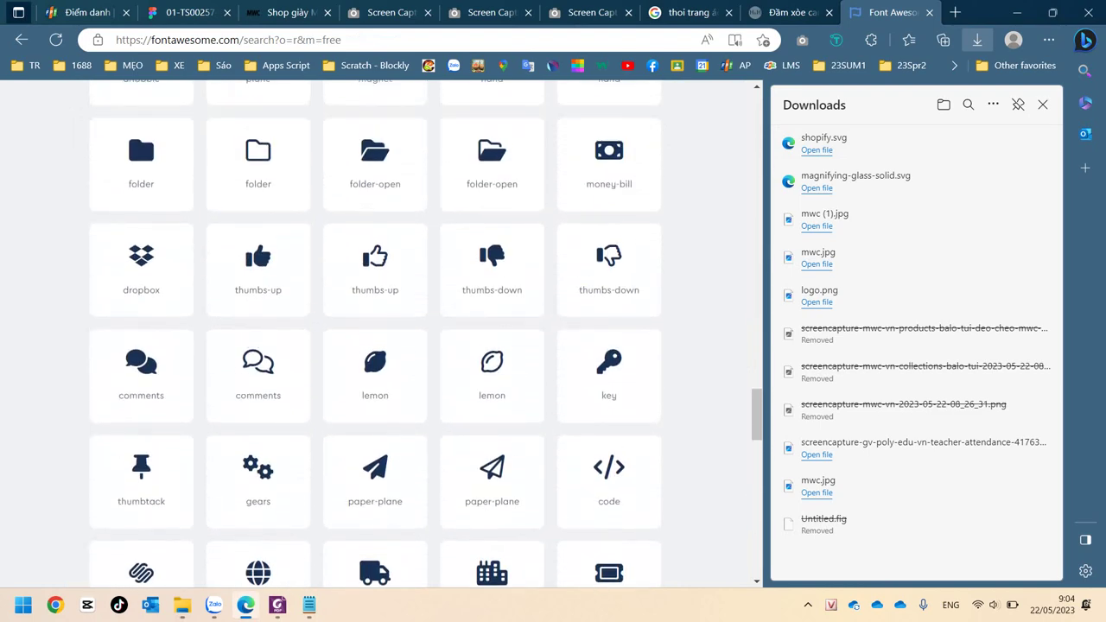
scroll(375, 328, "up", 6)
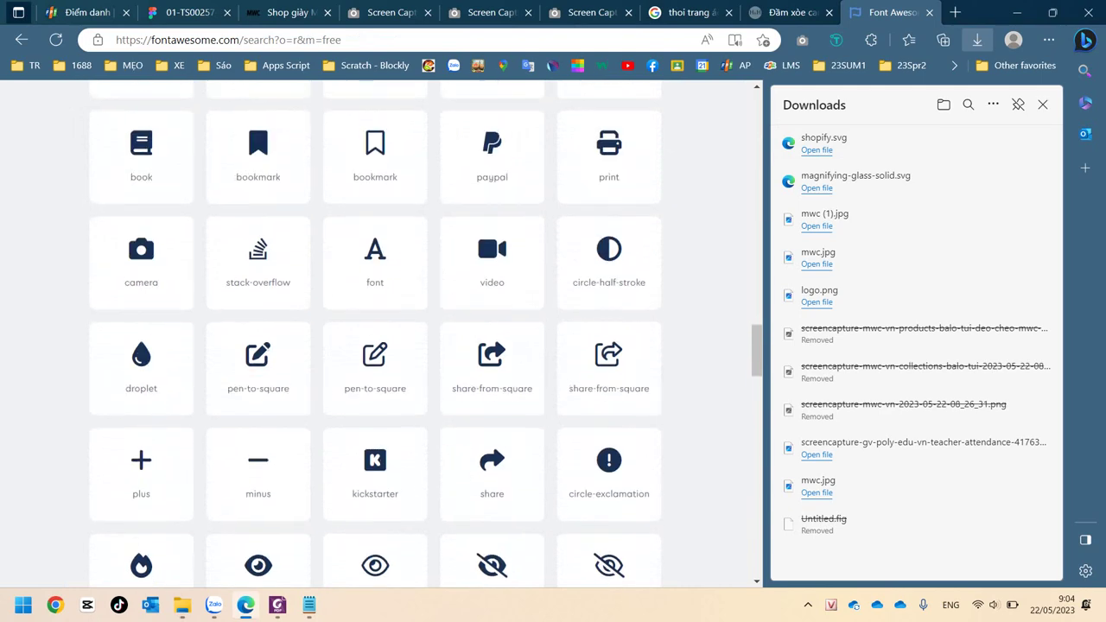
scroll(374, 328, "up", 4)
scroll(375, 328, "up", 3)
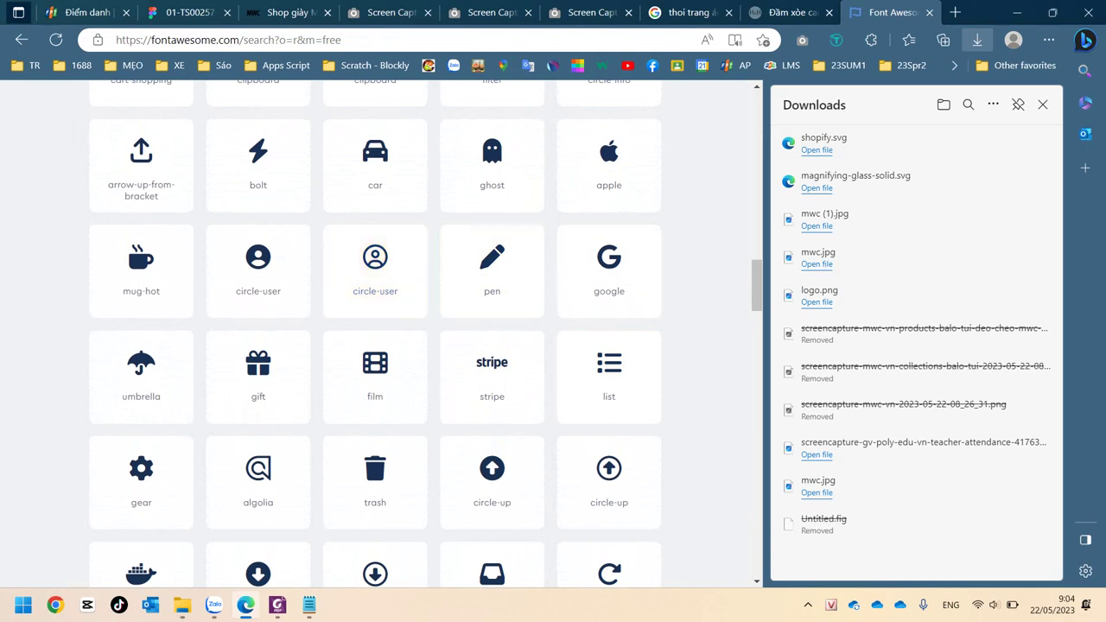
scroll(375, 328, "up", 4)
scroll(375, 328, "up", 3)
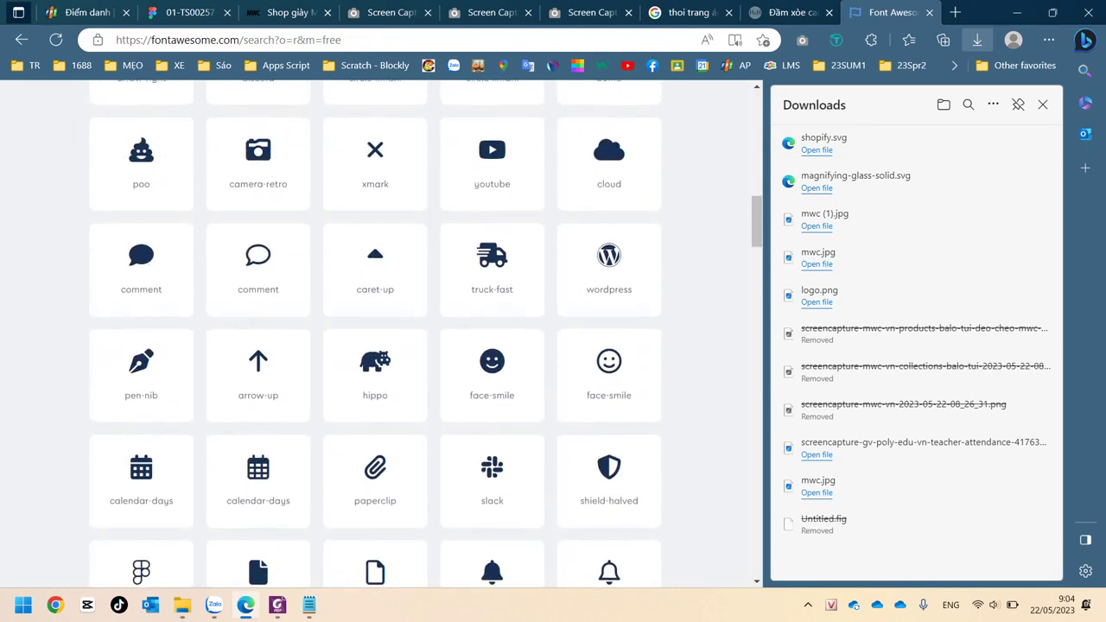
scroll(375, 328, "up", 3)
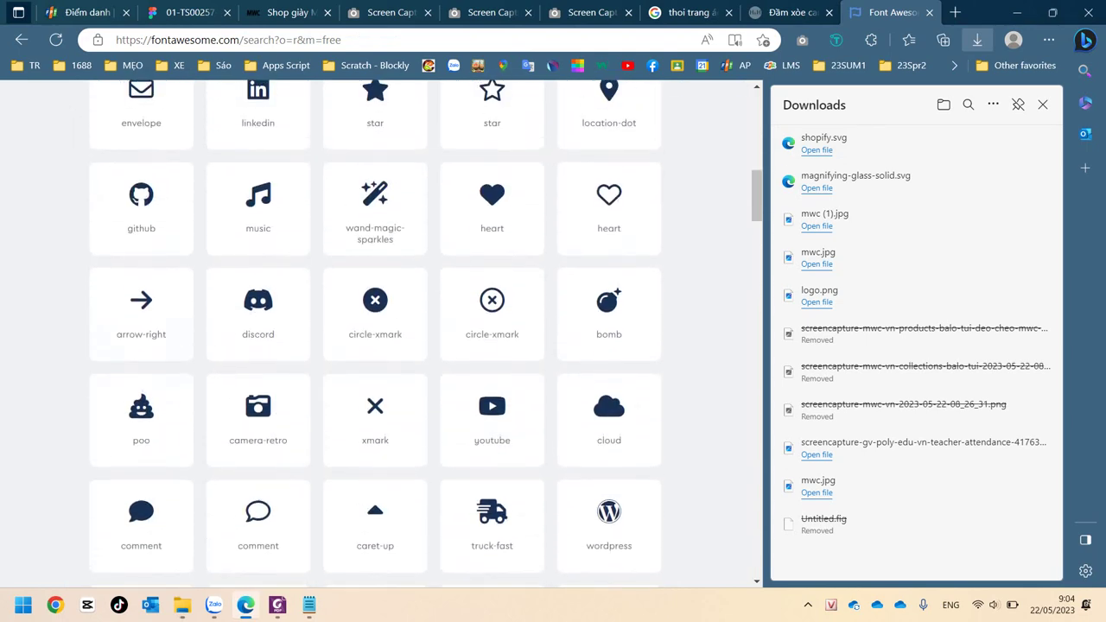
scroll(609, 294, "up", 6)
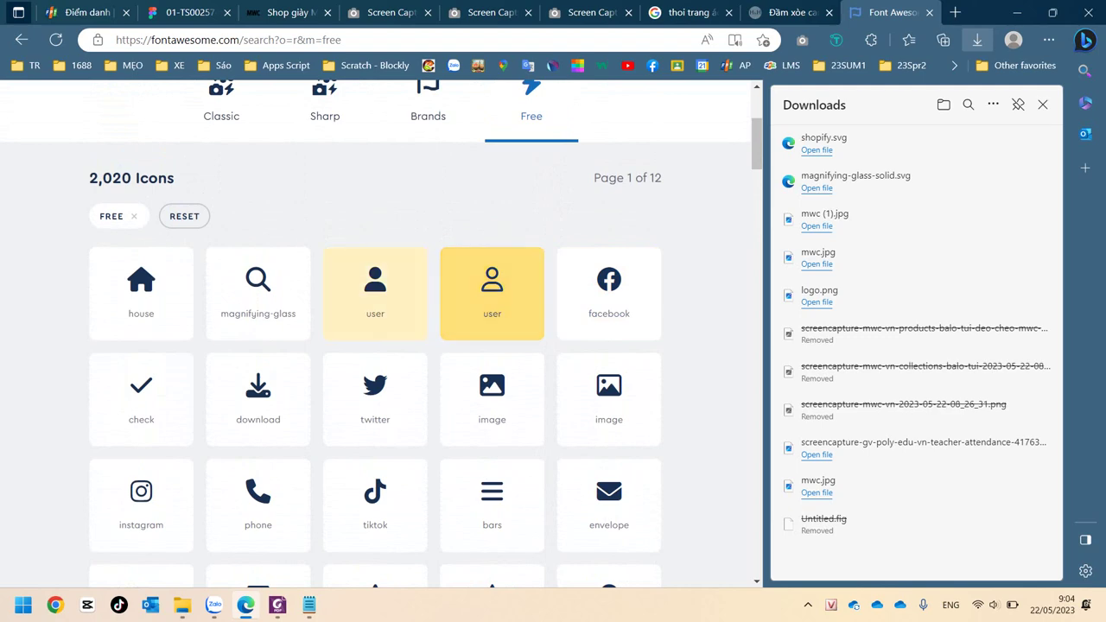
Step: Download the regular user icon as user-regular.svg and bring the MWC Explorer window forward
left_click(492, 289)
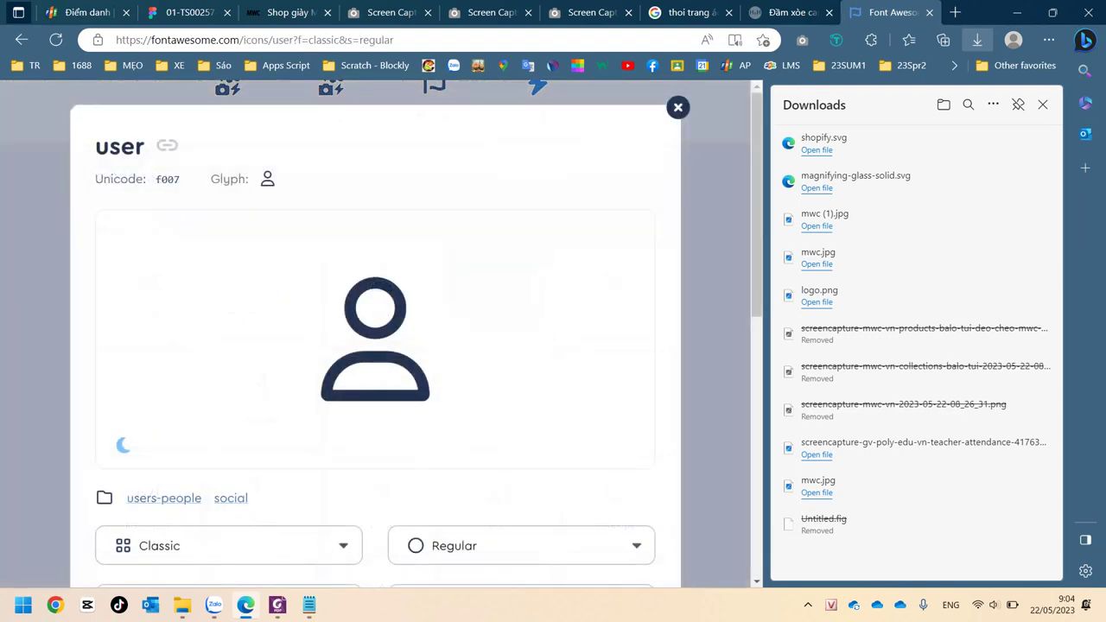
scroll(123, 339, "down", 4)
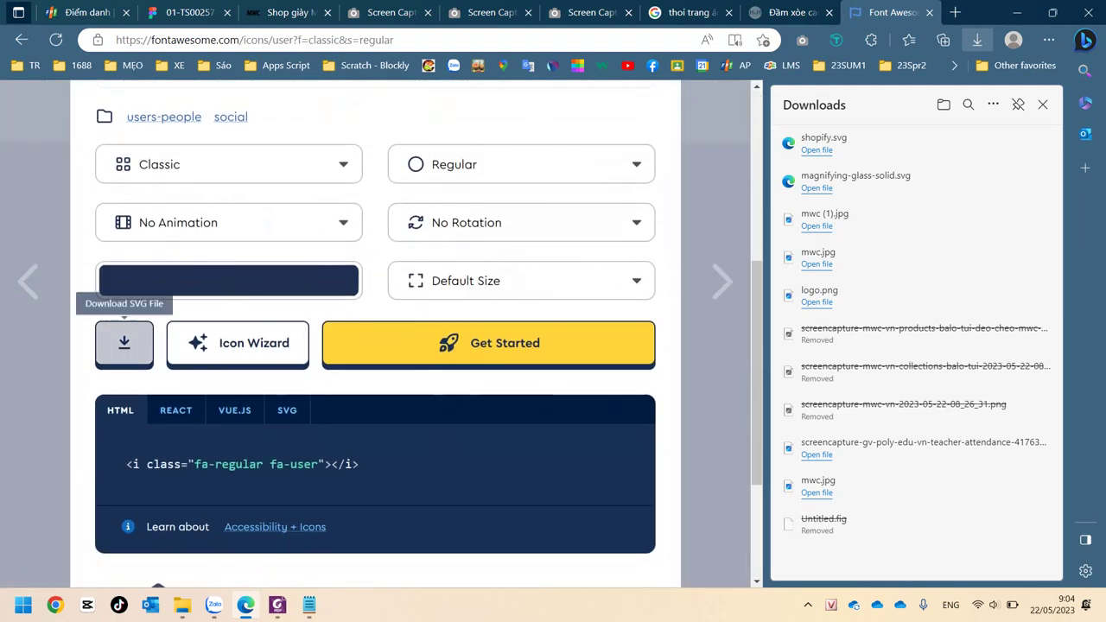
left_click(123, 343)
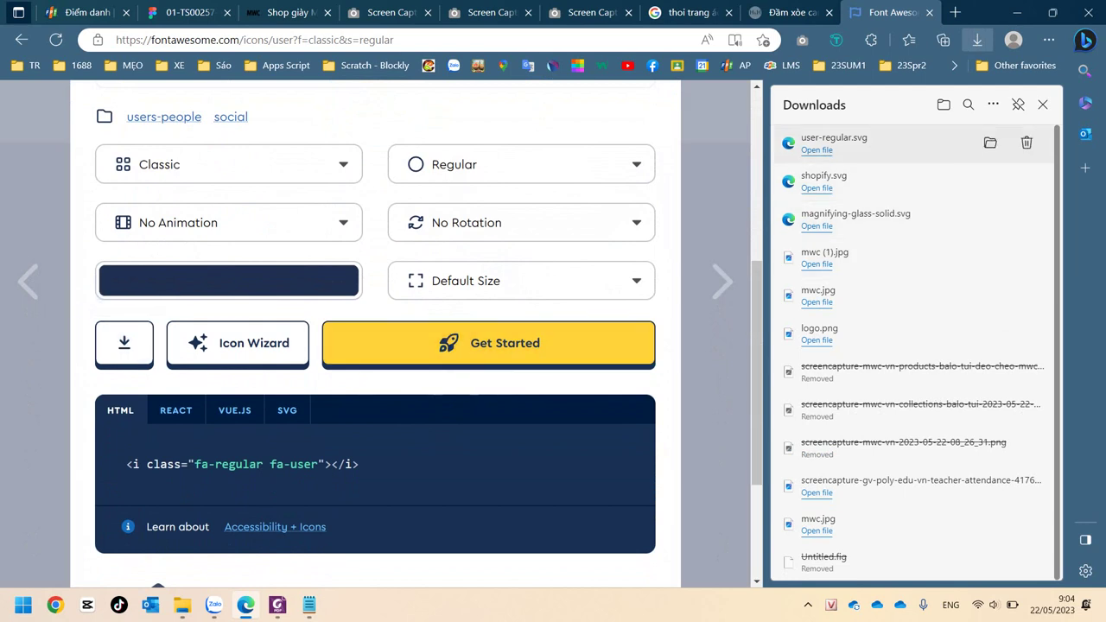
left_click(181, 605)
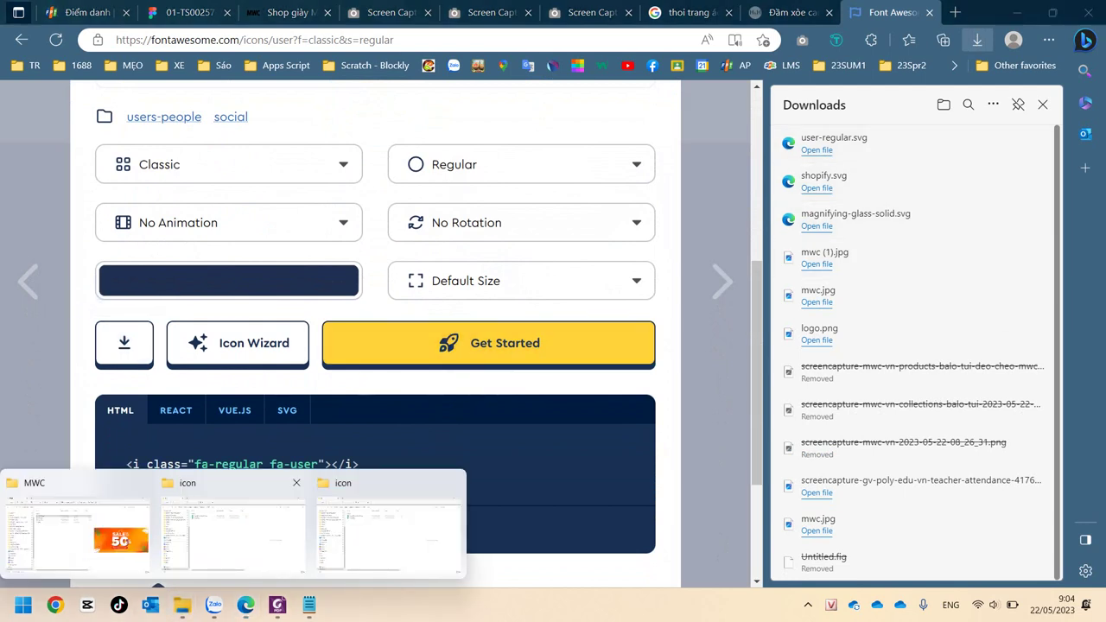
left_click(455, 482)
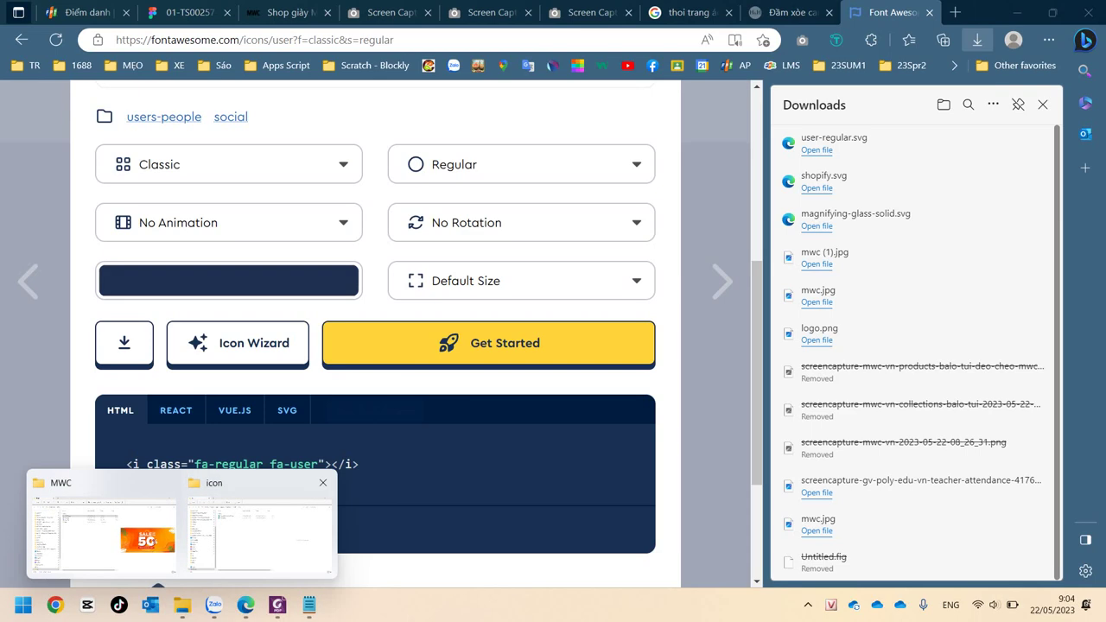
left_click(101, 526)
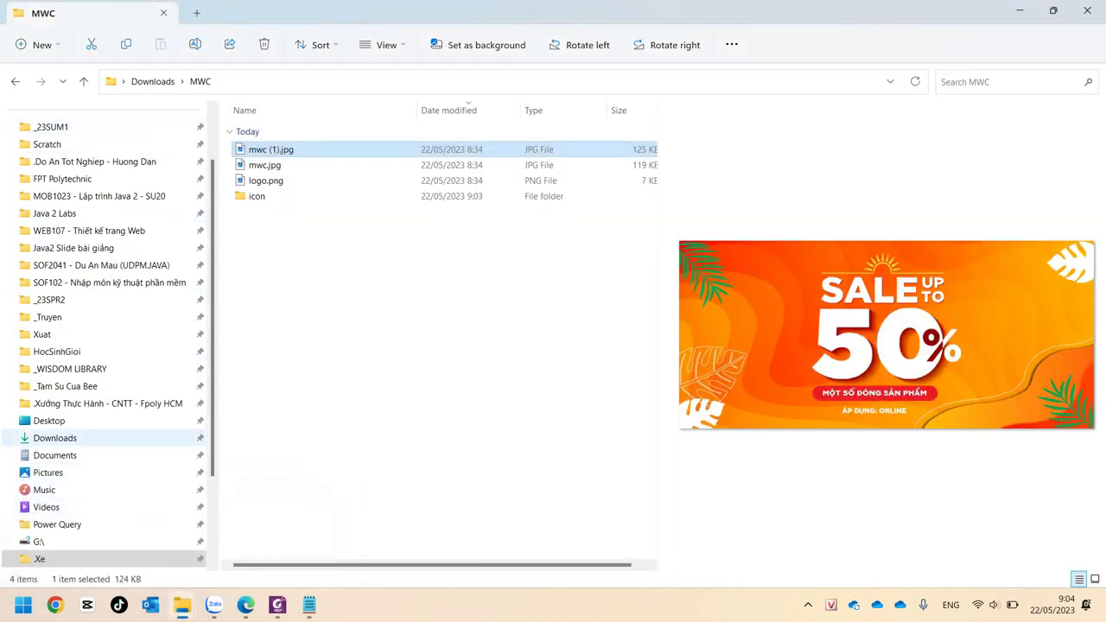
Step: Copy user-regular.svg from Downloads and paste it into the MWC icon folder
left_click(55, 438)
left_click(278, 132)
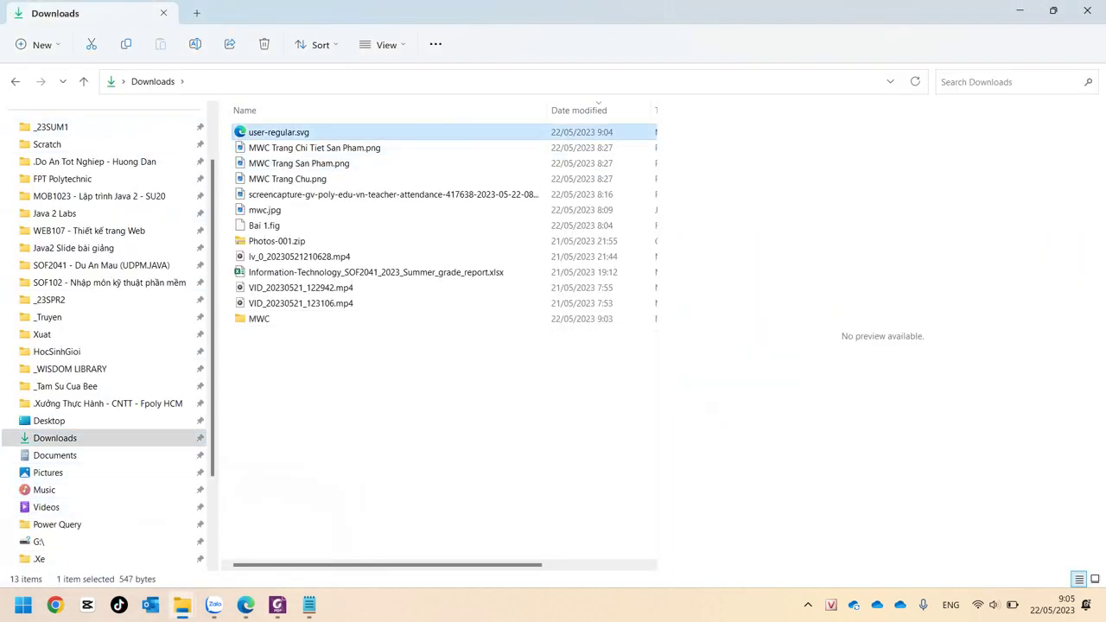
double_click(260, 318)
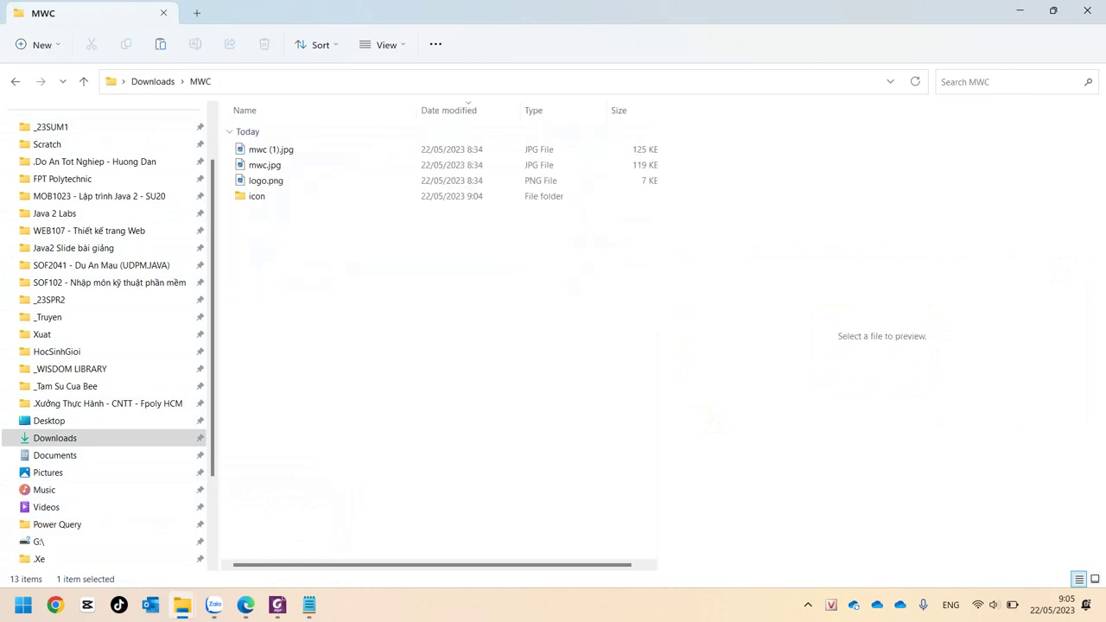
double_click(256, 196)
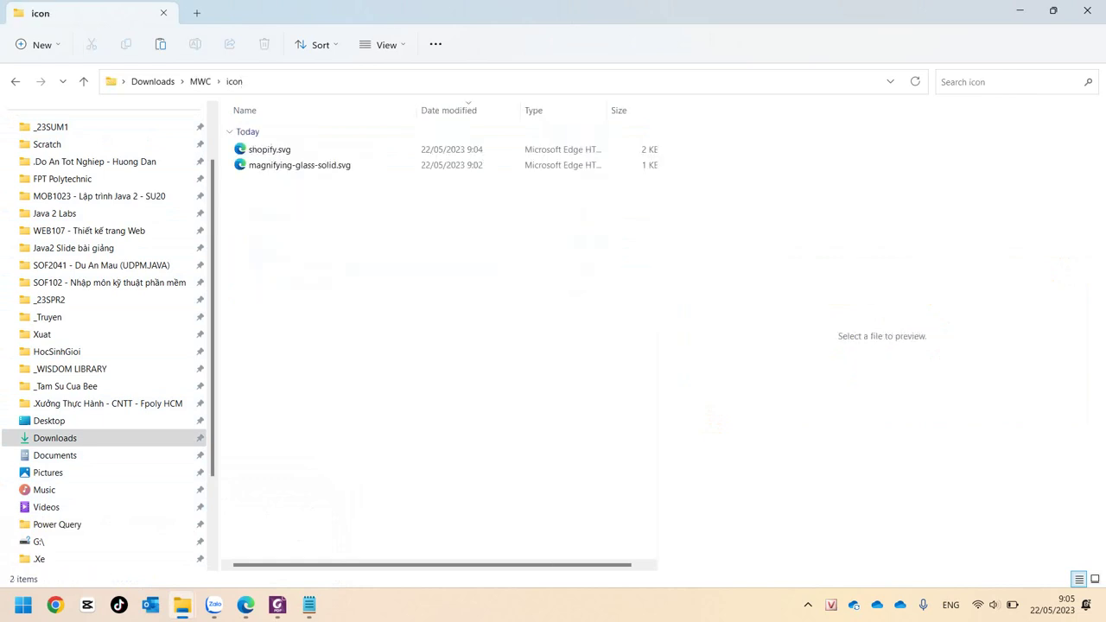
key("ctrl+v")
left_click(299, 164)
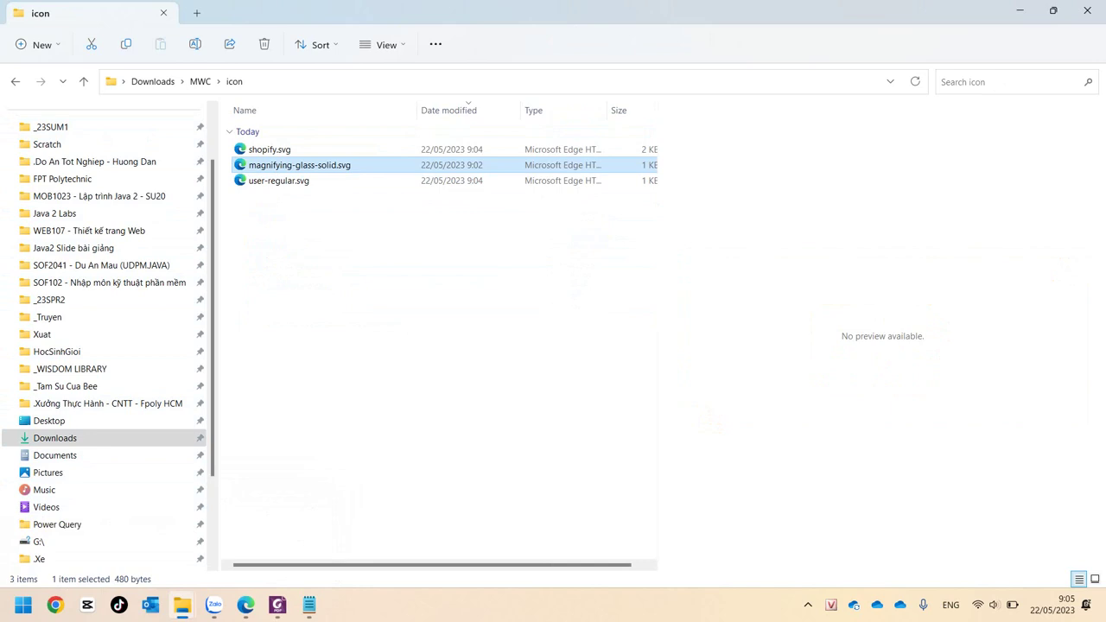
Step: Switch back to the Figma design, close Edge's downloads list and select the MWC Trang Chu 1 image
left_click(247, 604)
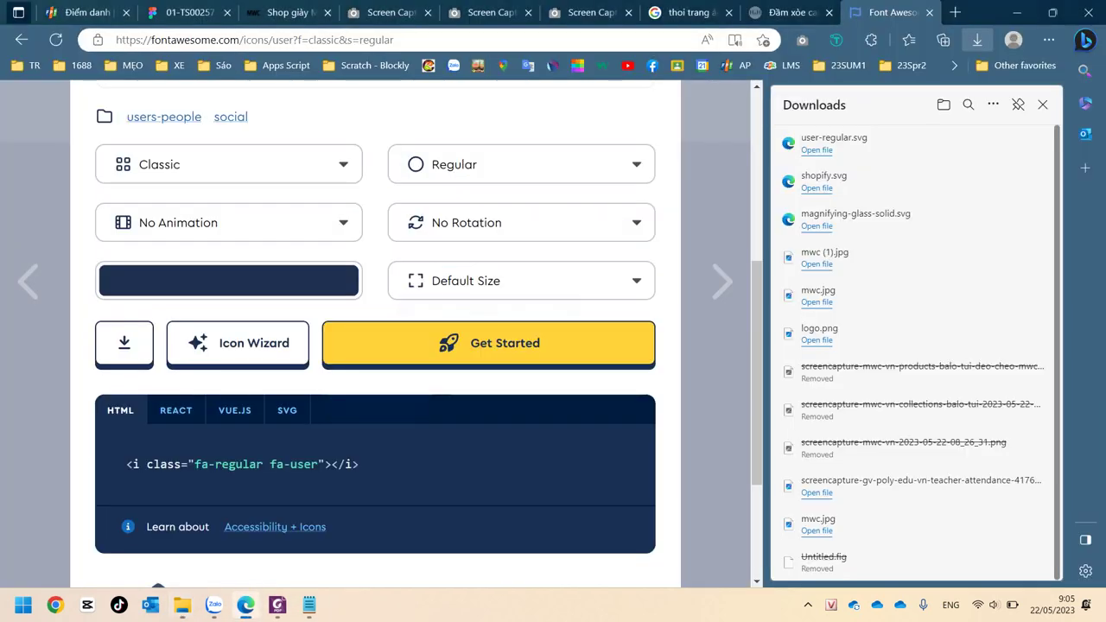
key("ctrl+2")
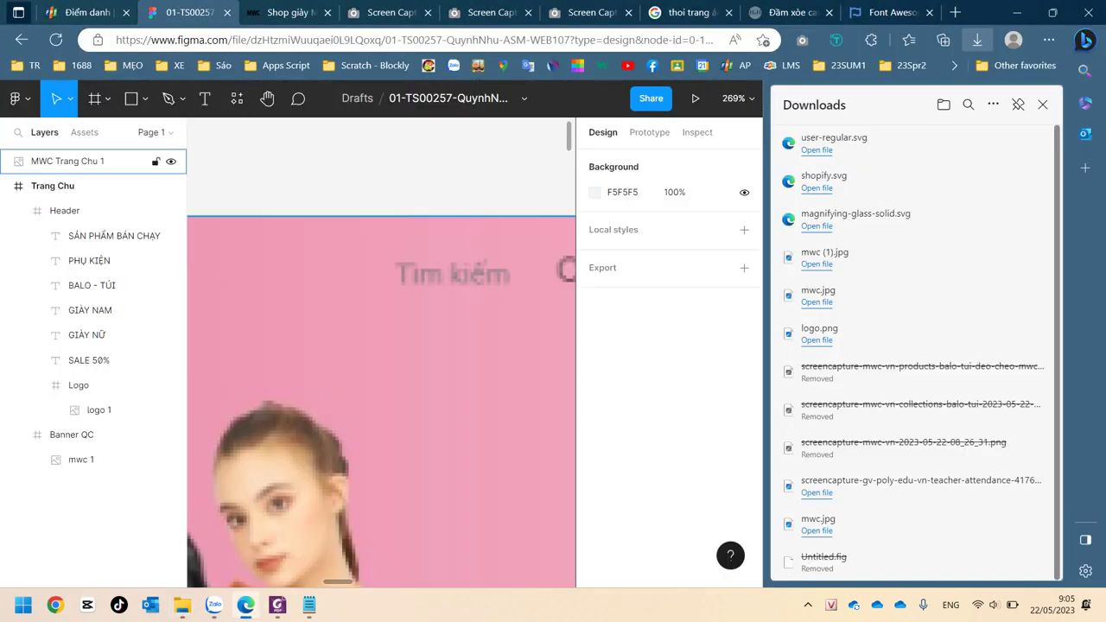
left_click(1041, 105)
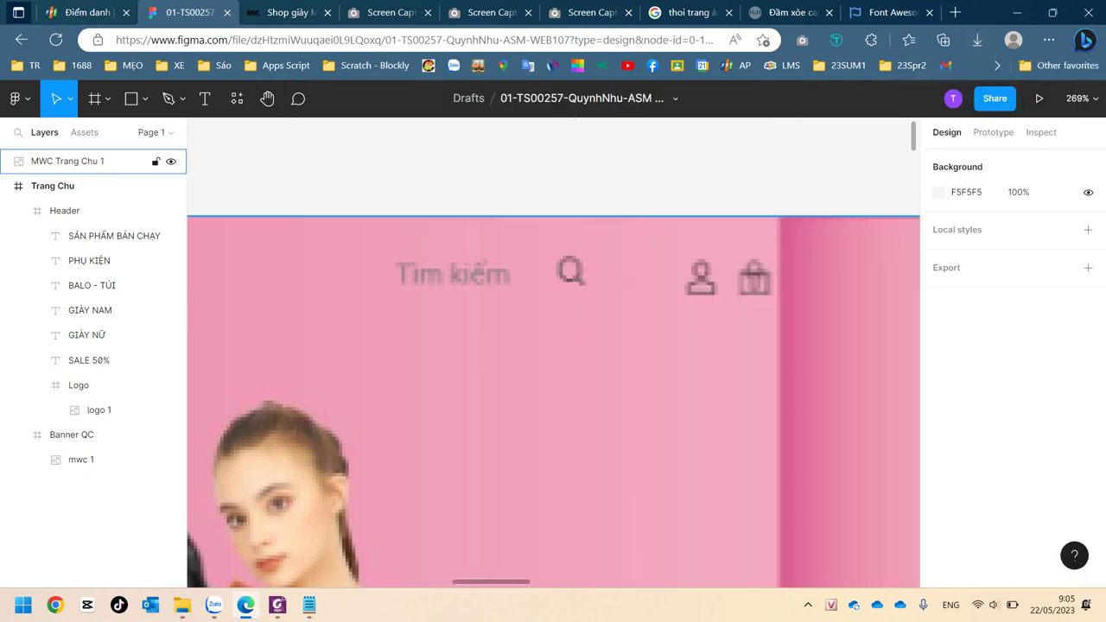
left_click(67, 161)
scroll(553, 345, "right", 5)
scroll(553, 354, "right", 10)
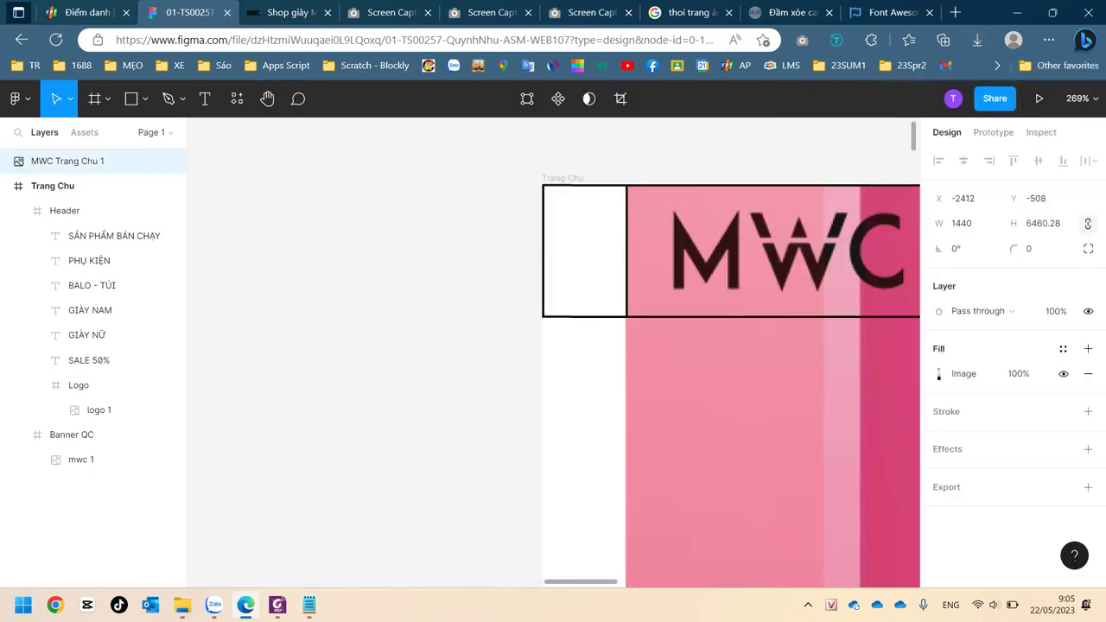
Step: Duplicate the SẢN PHẨM BÁN CHẠY heading and place the copy further right
scroll(553, 355, "right", 10)
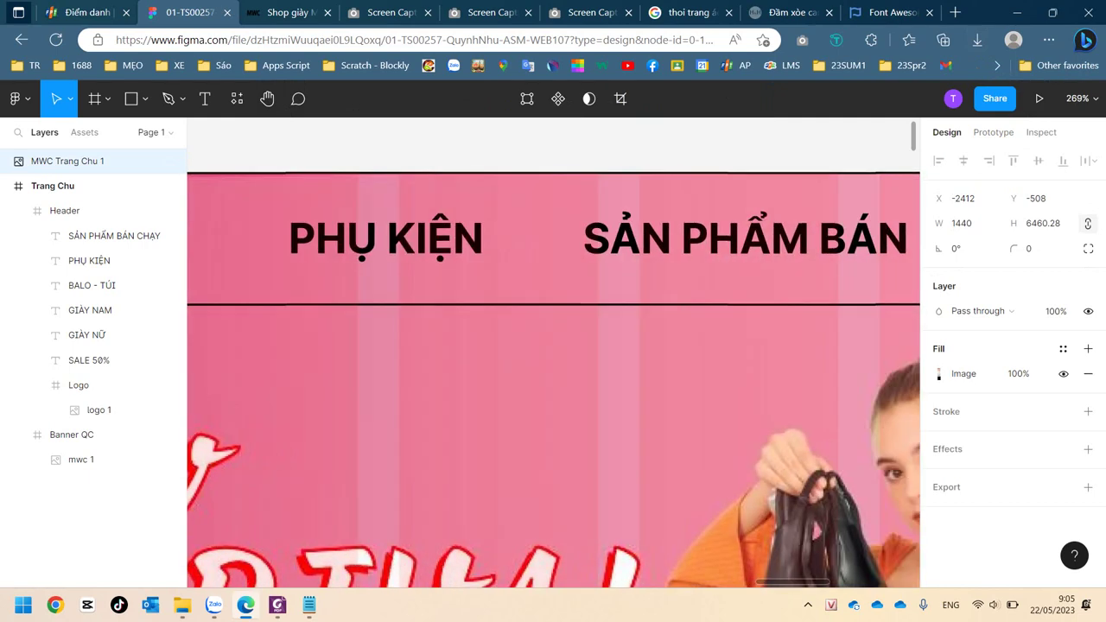
scroll(552, 354, "left", 1)
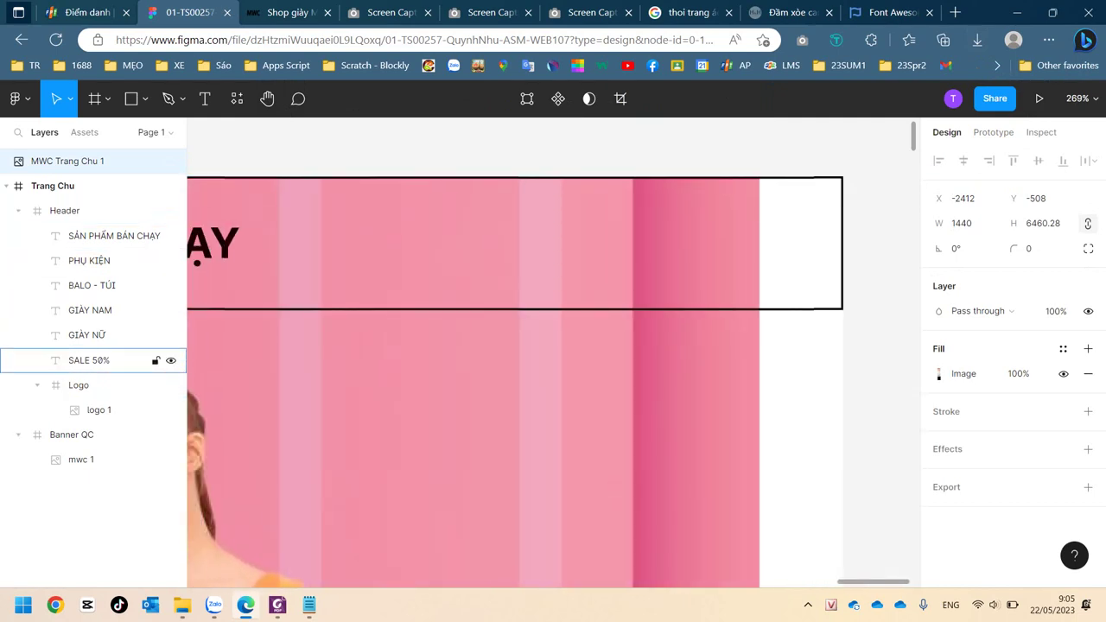
left_click(89, 359)
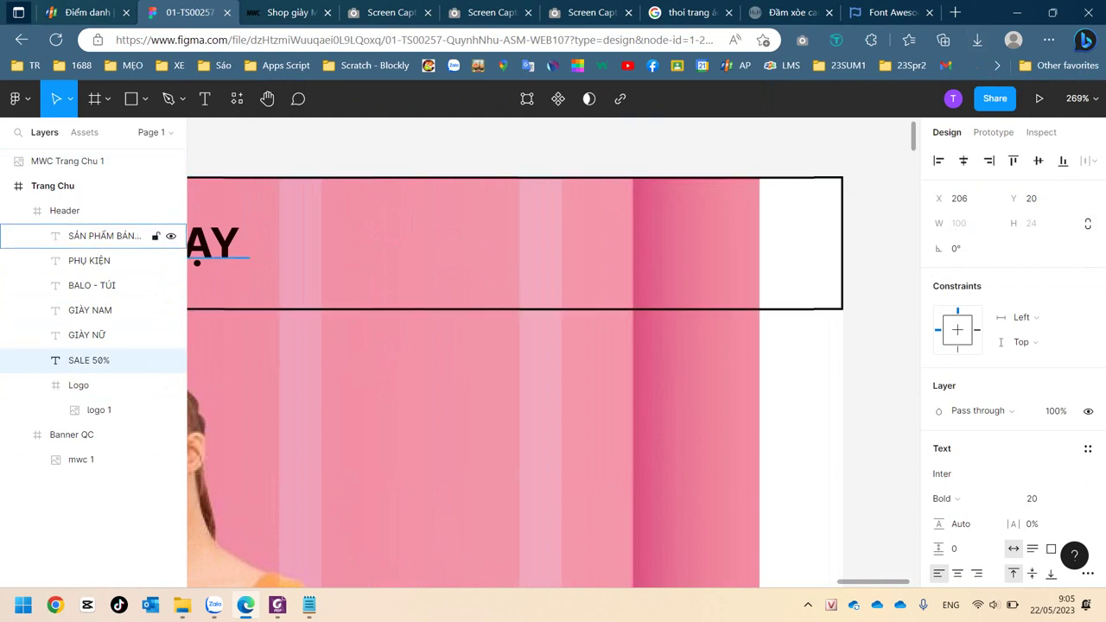
left_click(104, 235)
left_click_drag(216, 244, 709, 244, "alt")
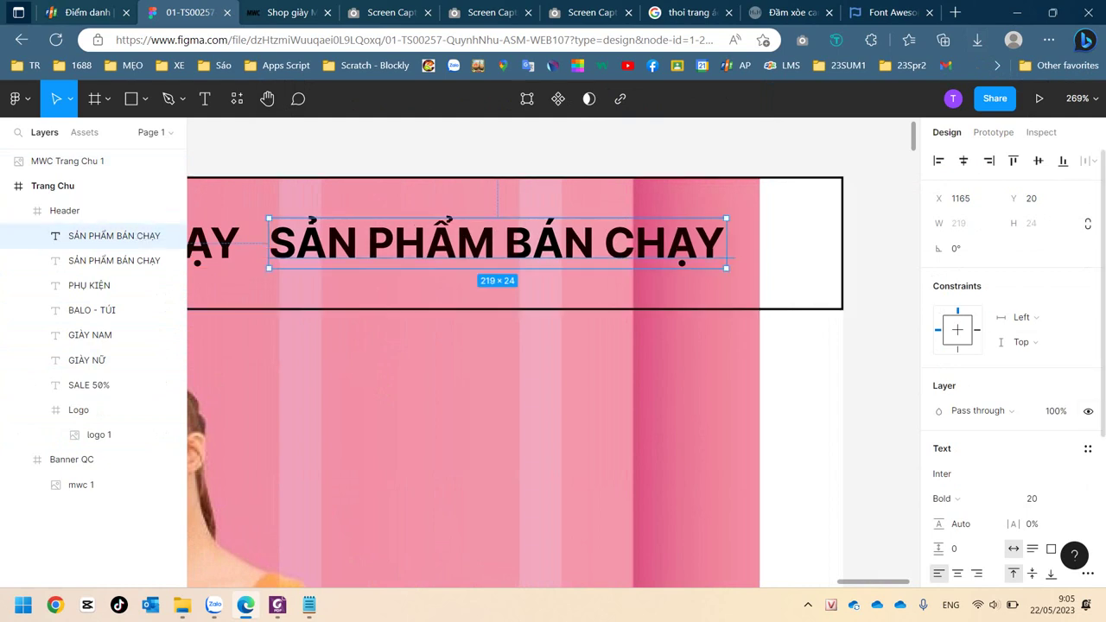
Step: Set the copy to Regular weight and 16 px size, nudging it down slightly
left_click(1072, 498)
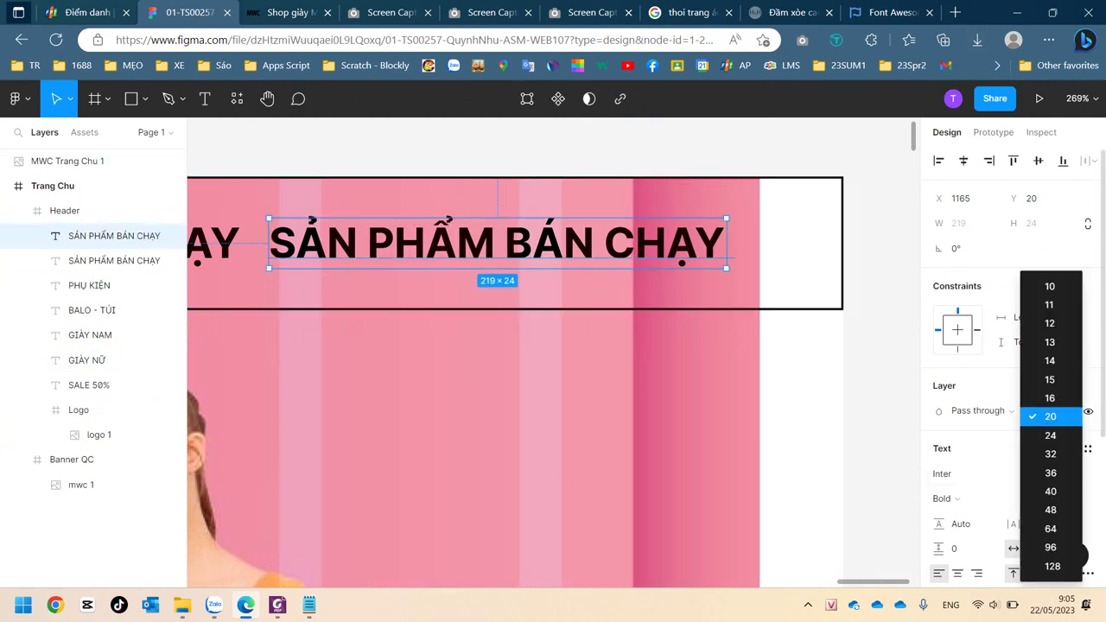
left_click(946, 498)
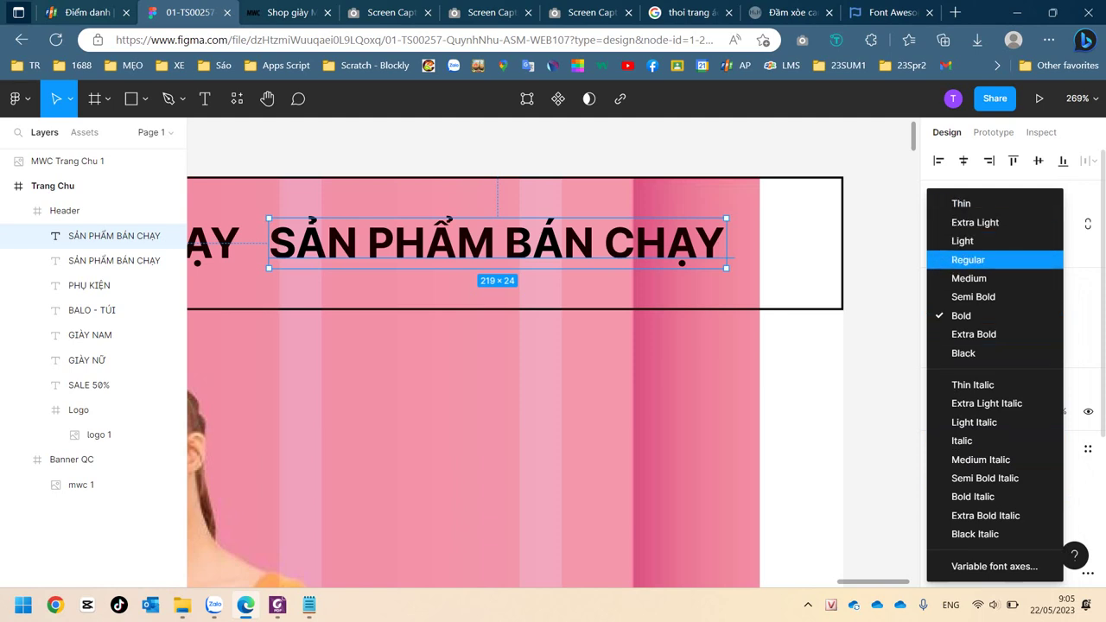
left_click(968, 259)
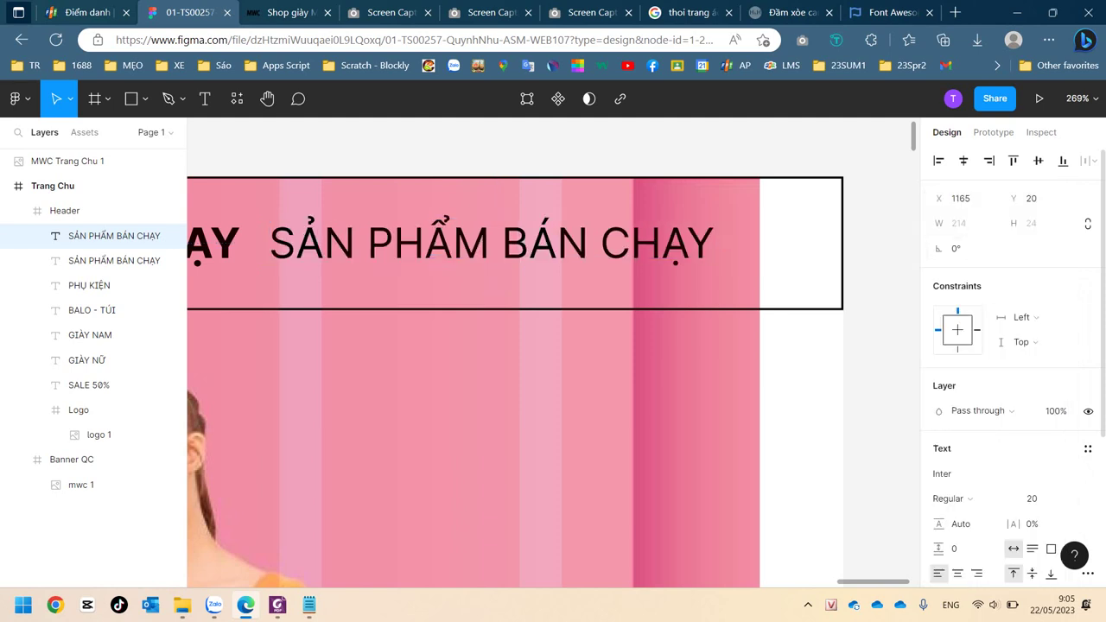
left_click(1035, 498)
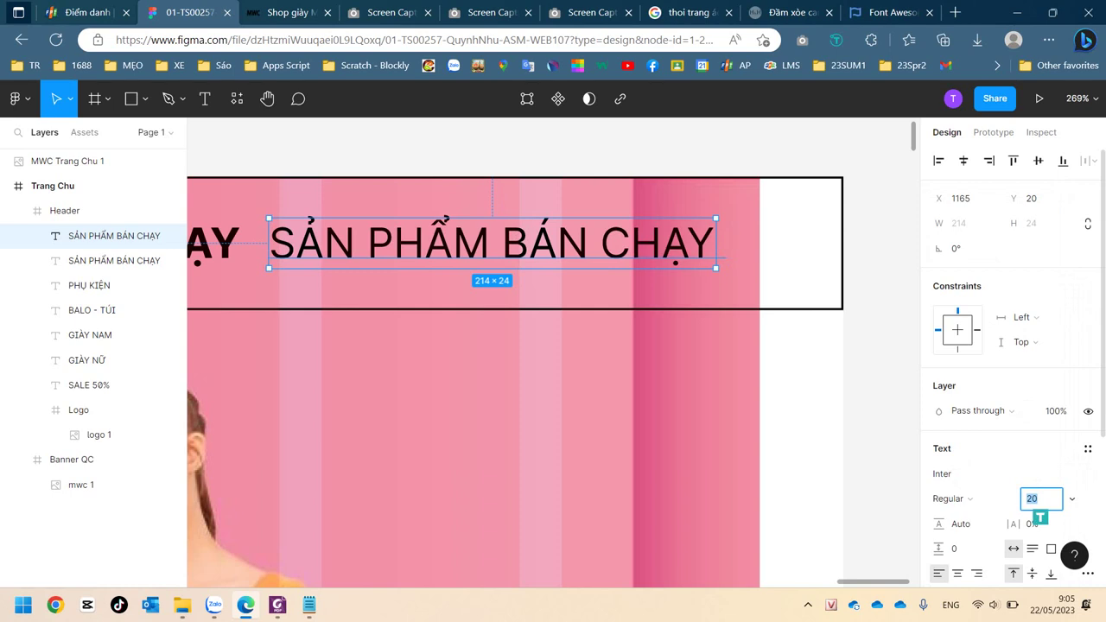
type("16")
key("Return")
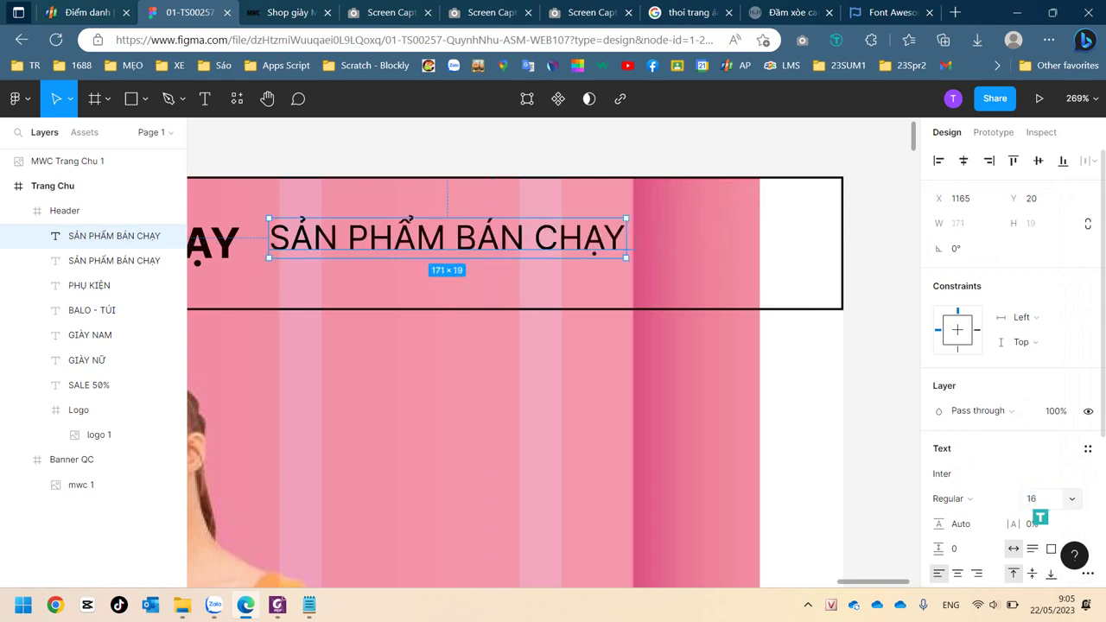
key("Down")
key("Down")
key("Down")
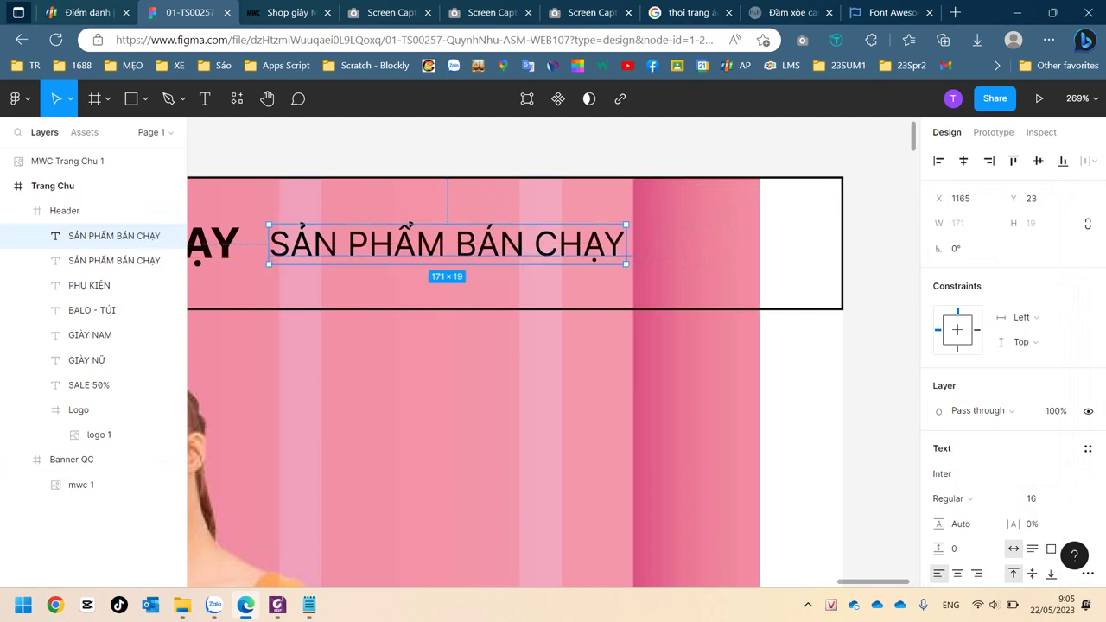
Step: Change the copy's text to 'Tìm kiếm' and nudge it further right
key("Return")
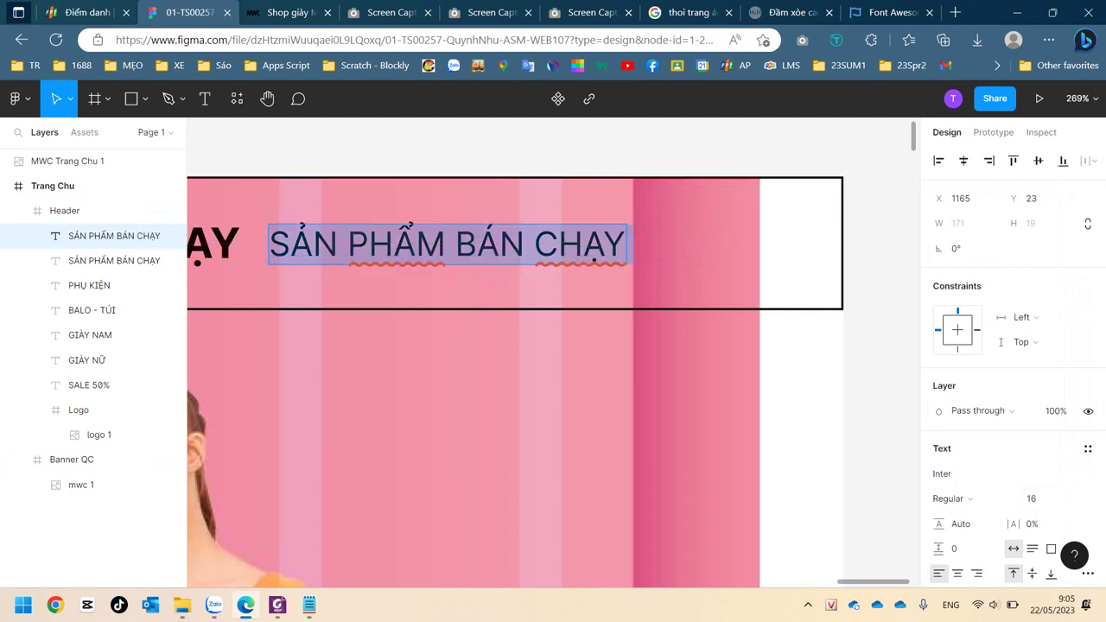
type("Tim")
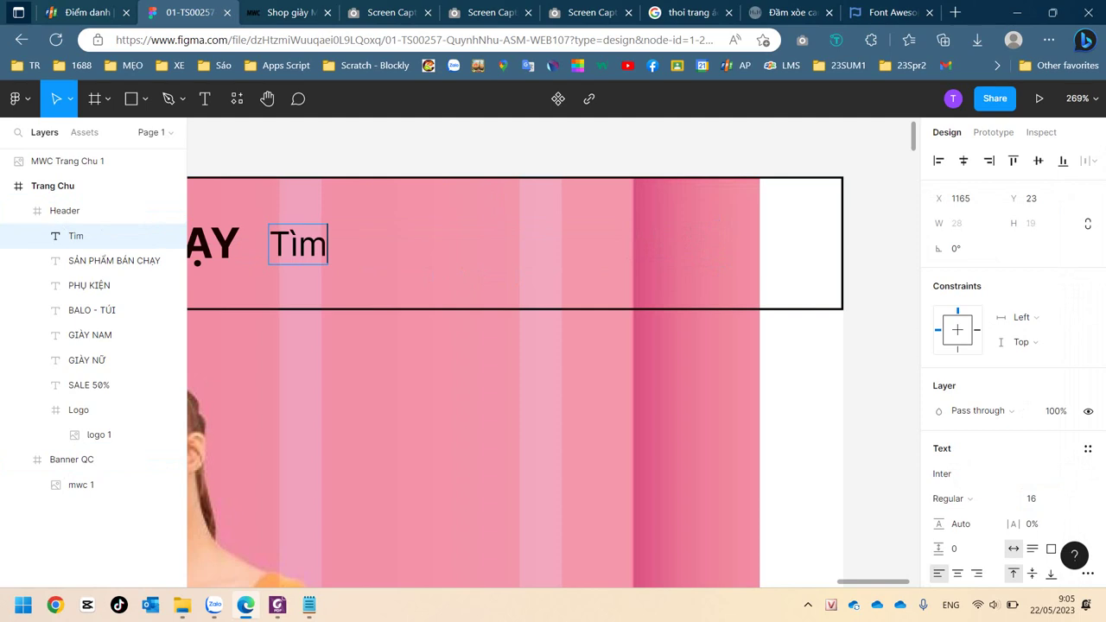
type(" kiếm")
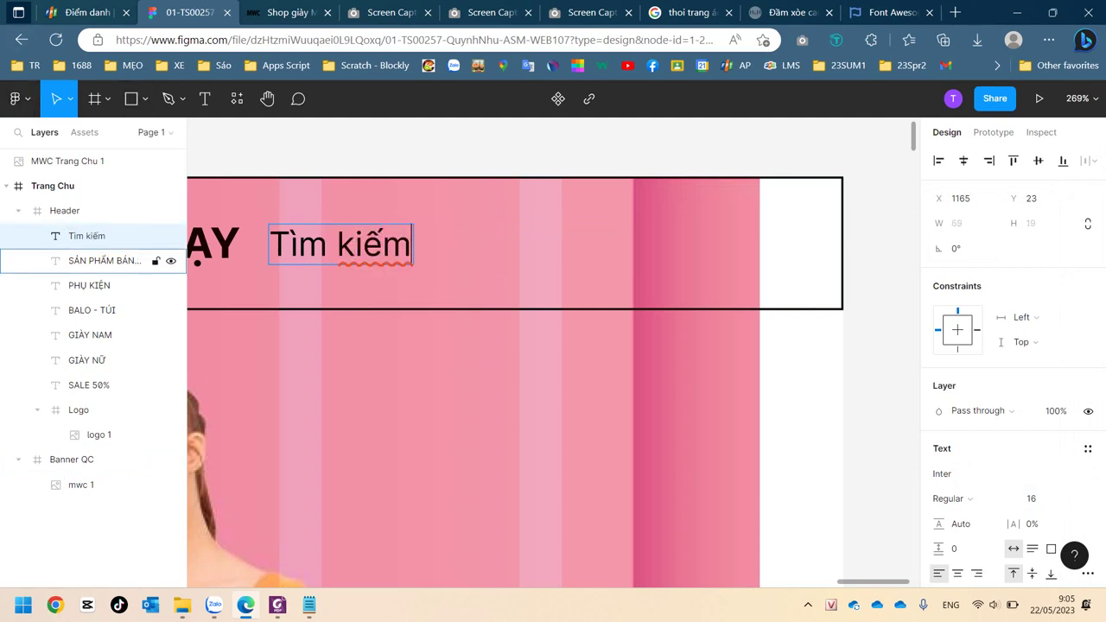
key("Escape")
key("shift+Right")
key("shift+Right")
key("shift+Right")
key("Right")
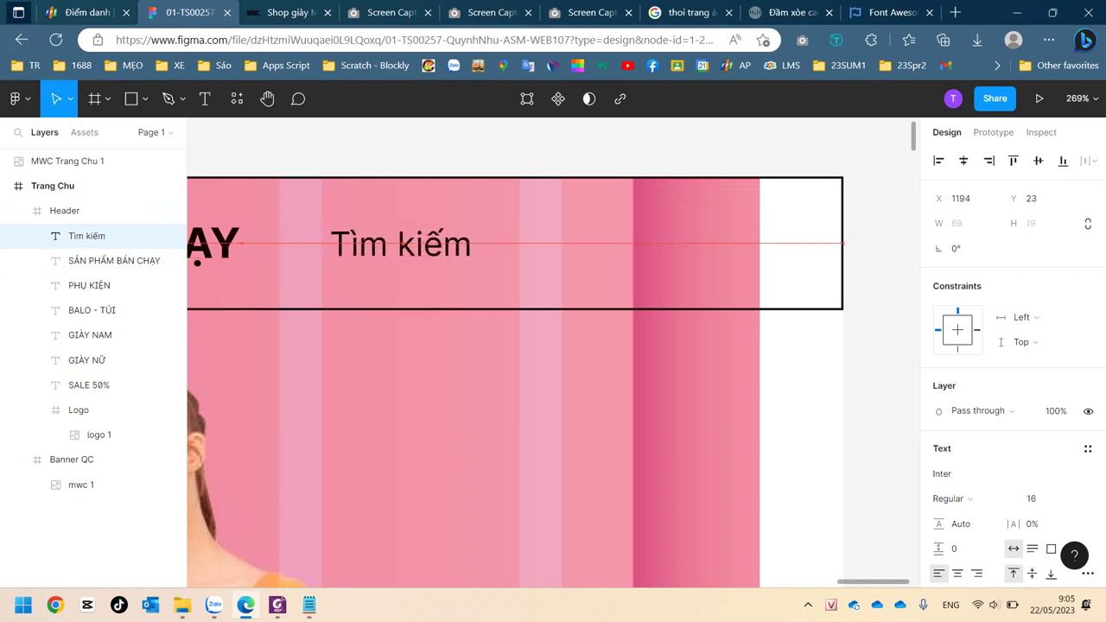
key("Escape")
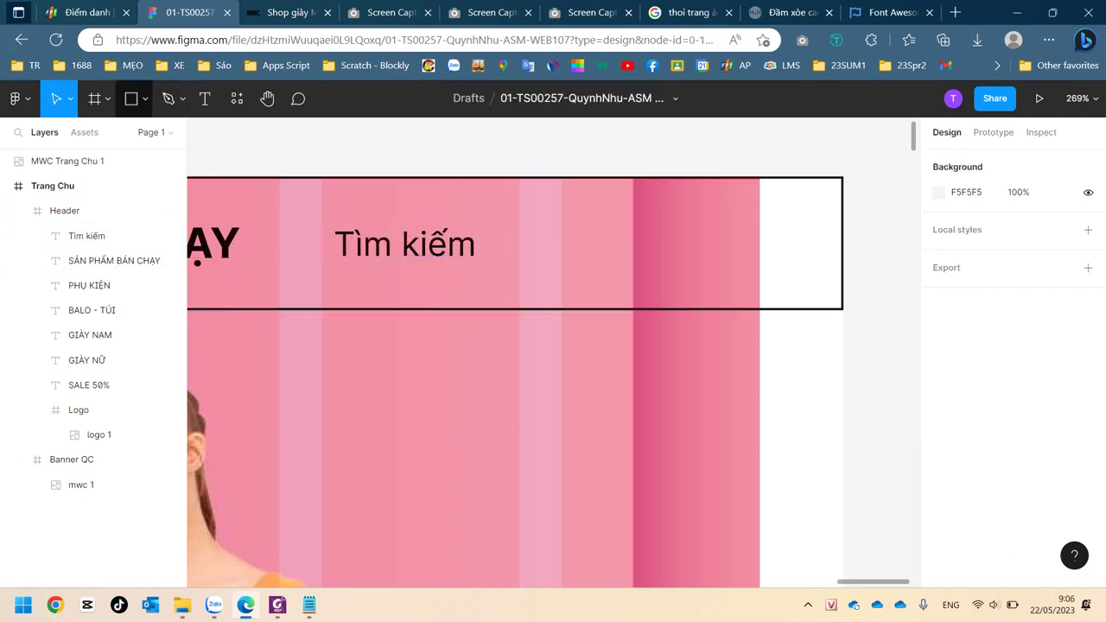
Step: Draw a small square frame beside Tìm kiếm, aligned with it, with a black stroke
key("f")
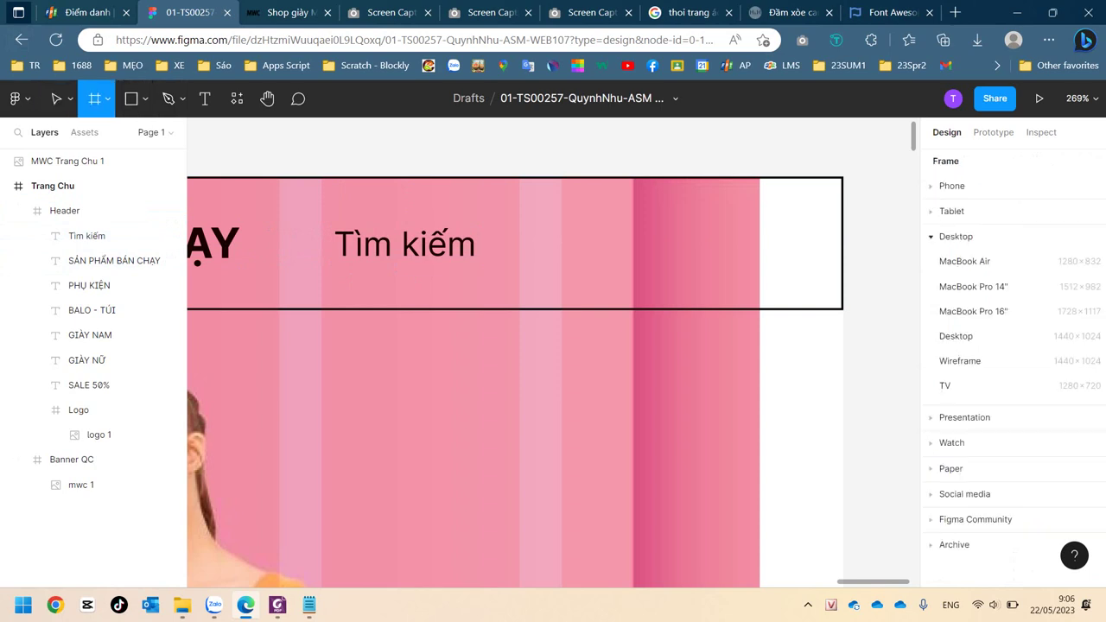
left_click_drag(509, 215, 564, 270)
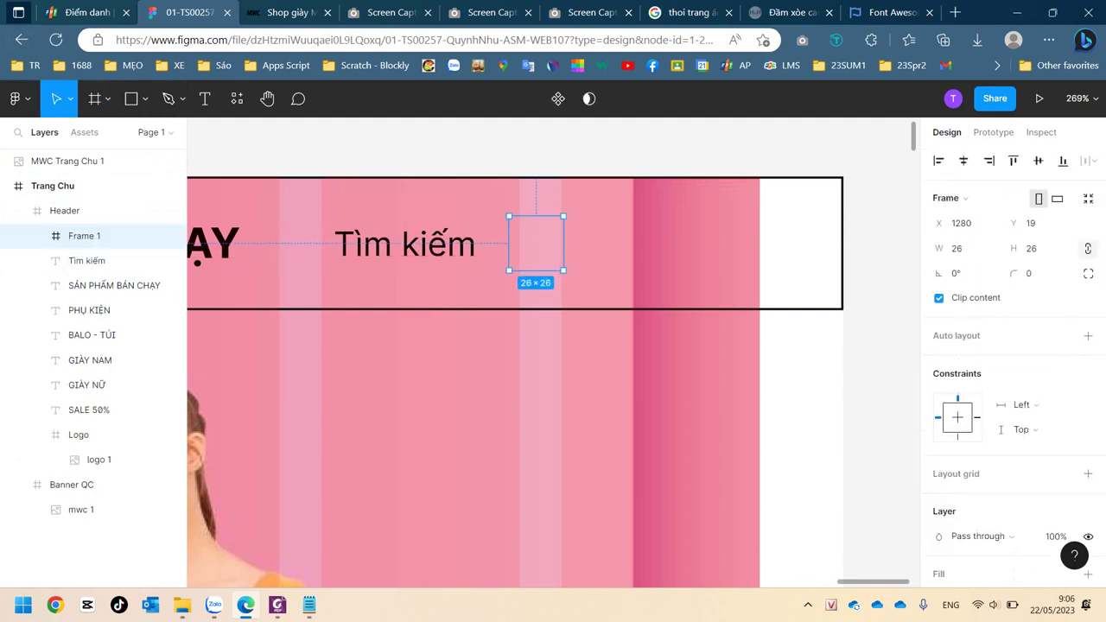
mouse_move(536, 243)
left_mouse_down()
mouse_move(496, 243)
mouse_move(528, 242)
left_mouse_up()
scroll(1011, 389, "down", 3)
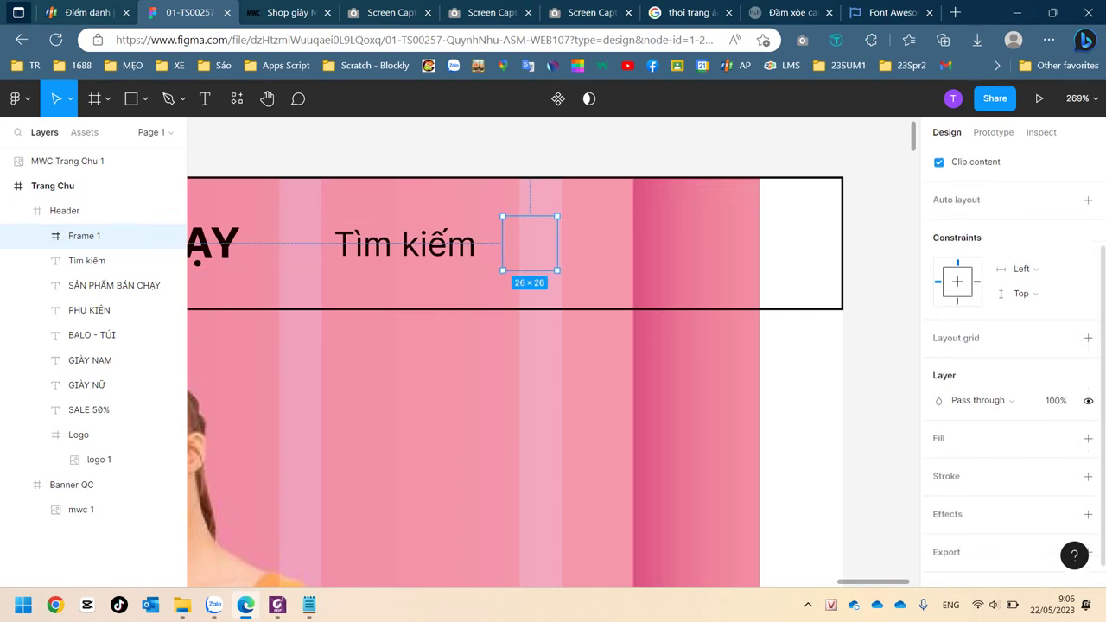
scroll(1010, 458, "down", 1)
left_click(1088, 453)
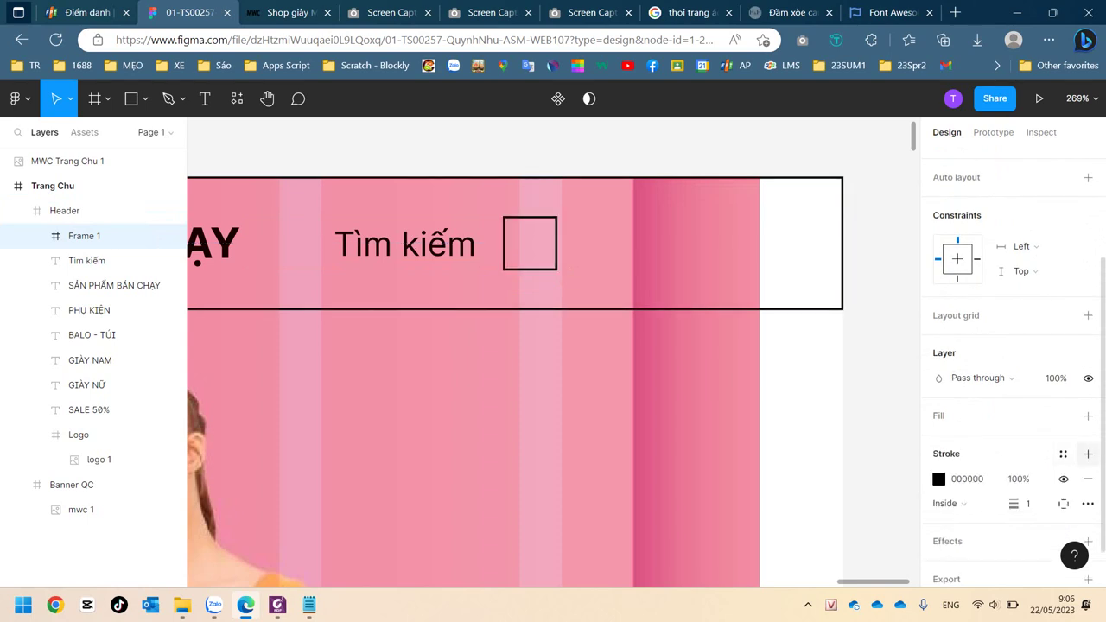
key("Escape")
Step: Resize the square frame to 33×33 and nudge it up slightly
left_click(65, 211)
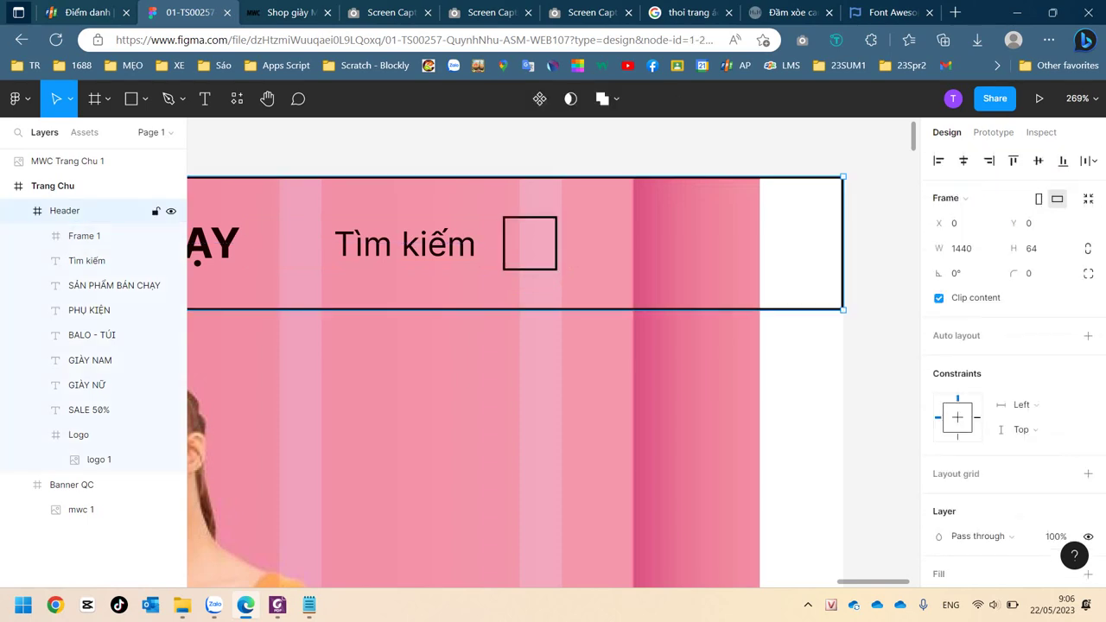
left_click(81, 509)
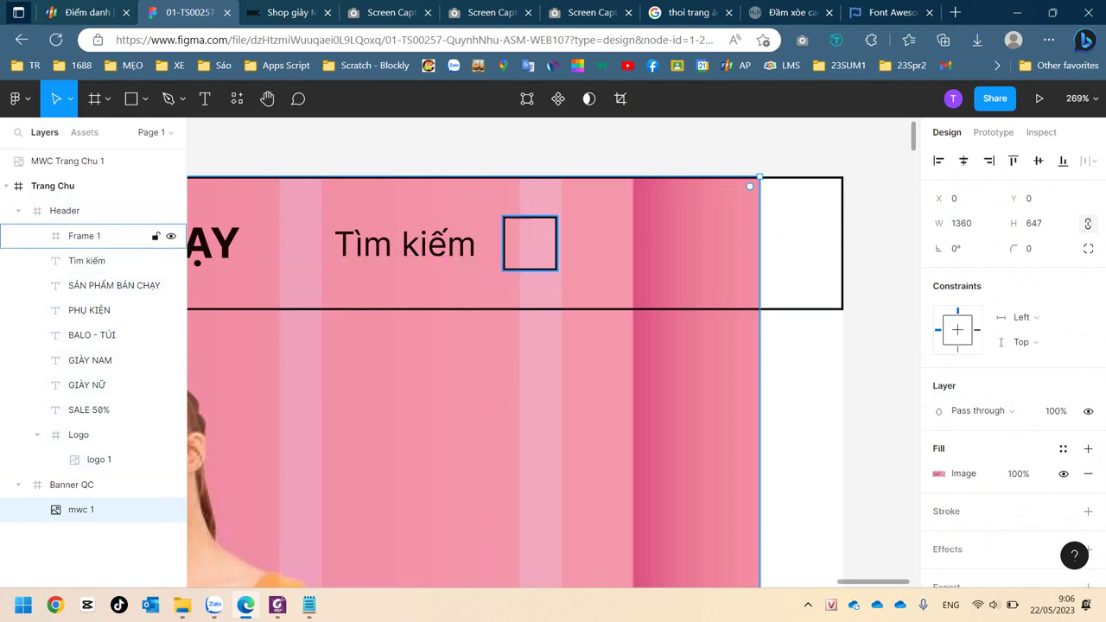
left_click(84, 236)
left_click_drag(557, 270, 571, 284)
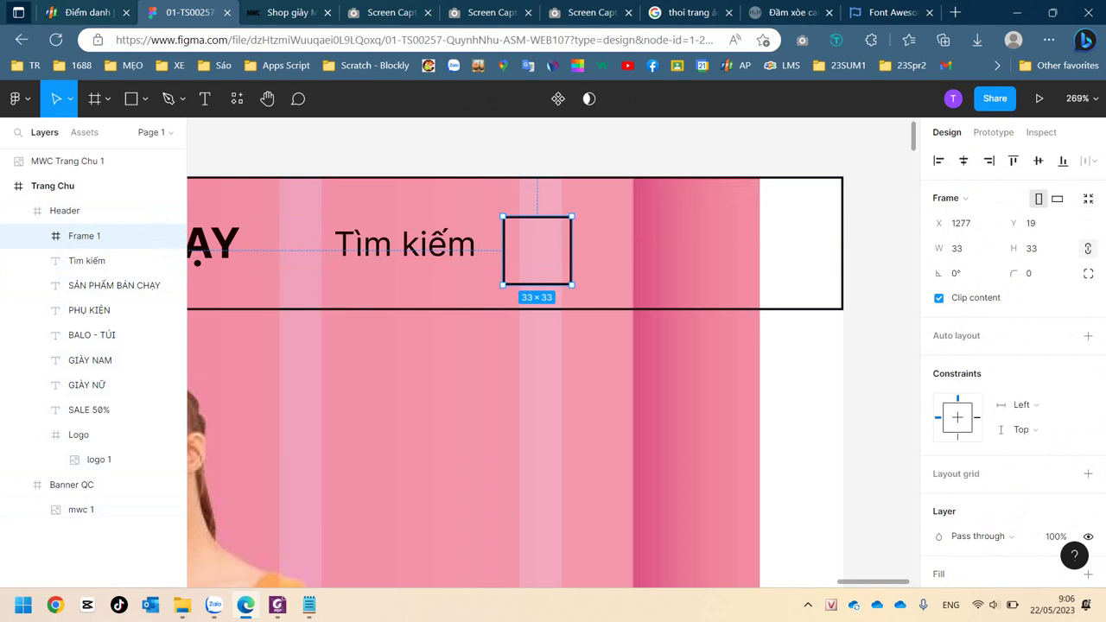
key("Up")
key("Up")
key("Up")
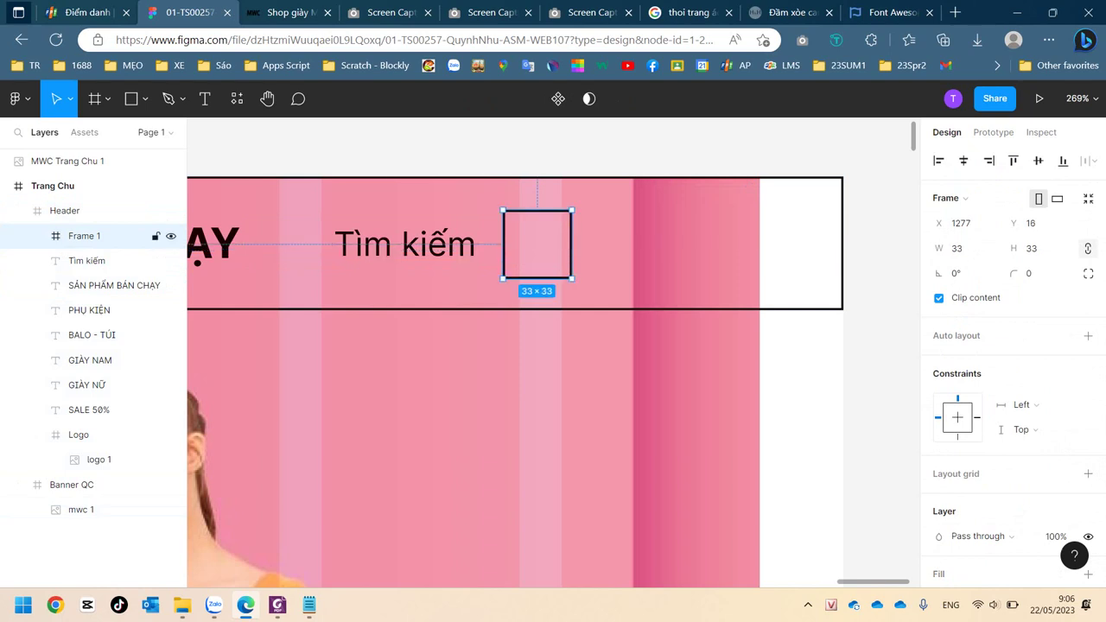
Step: Duplicate the square twice, spacing each copy 10 px to the right
key("ctrl+d")
key("shift+Right")
key("shift+Right")
key("shift+Right")
key("shift+Right")
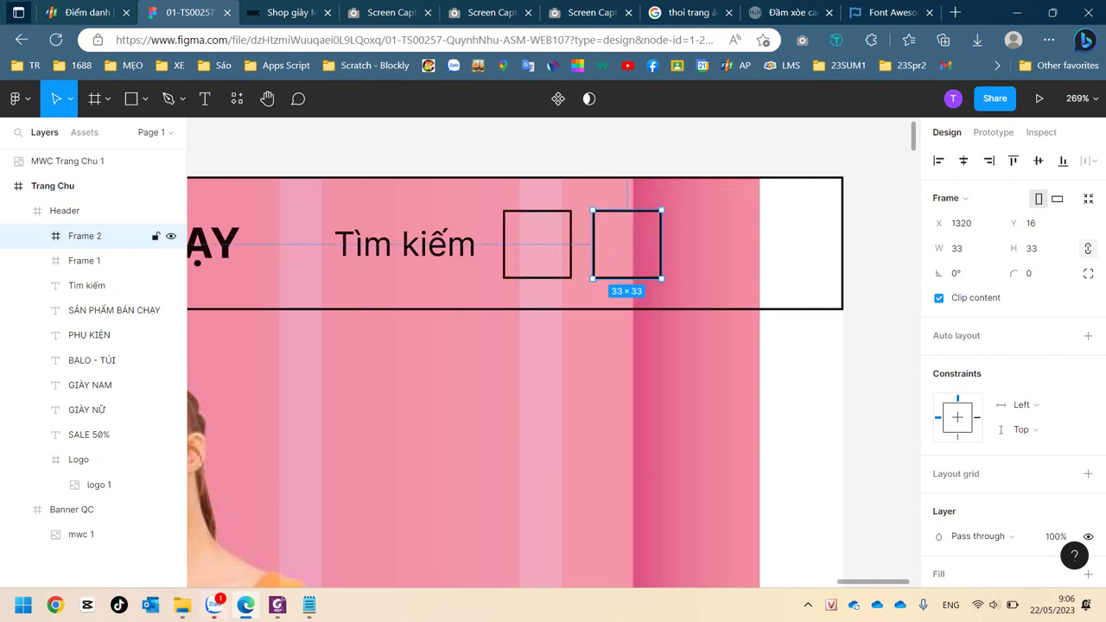
key("ctrl+d")
key("shift+Right")
key("shift+Right")
key("shift+Right")
key("shift+Right")
key("Right")
key("Right")
key("Right")
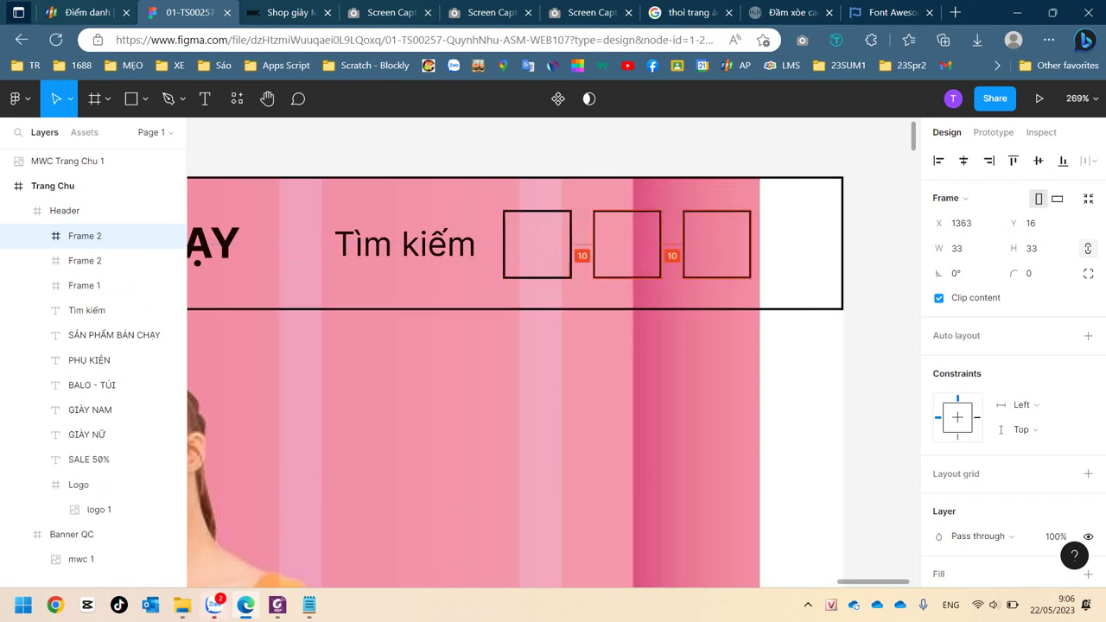
key("Escape")
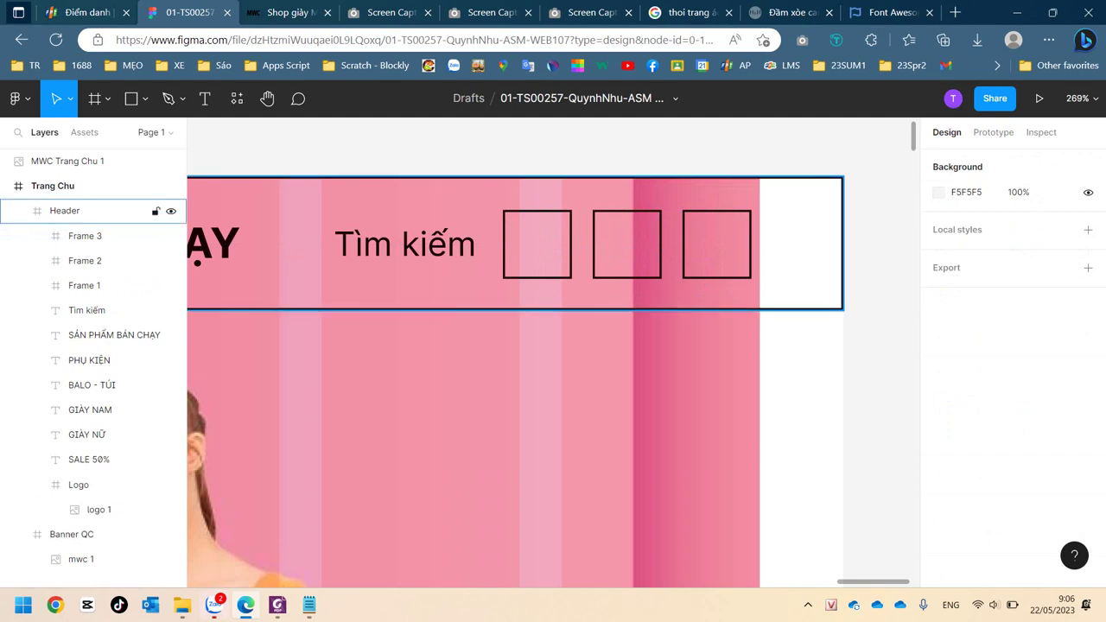
Step: Shift the second and third squares further right together
left_click(81, 559)
left_click(85, 260)
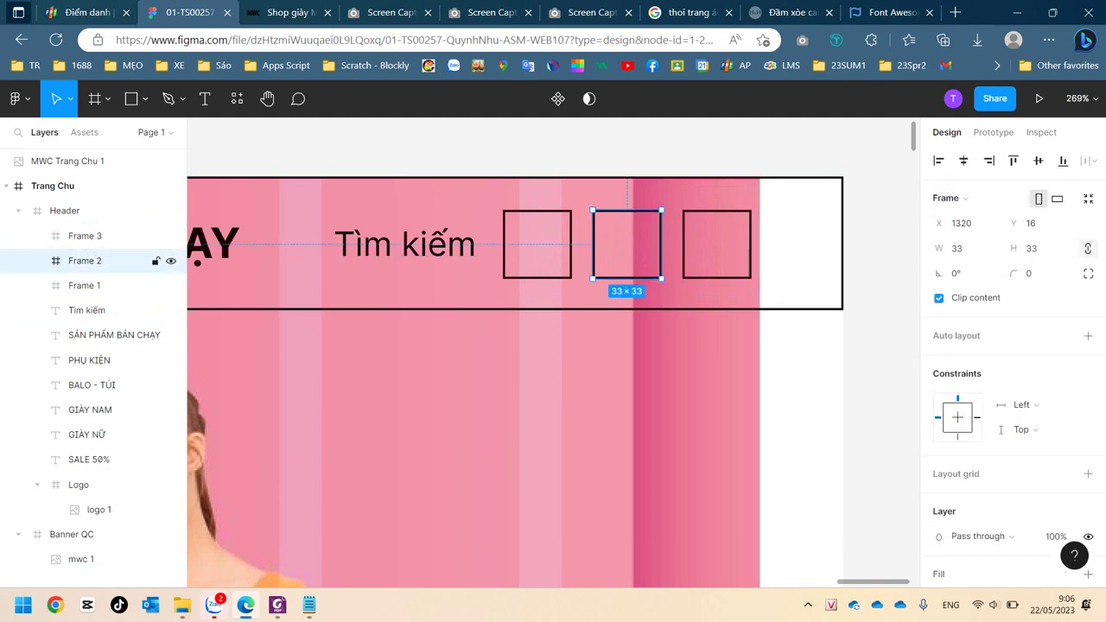
left_click(84, 235)
left_click(85, 260, "shift")
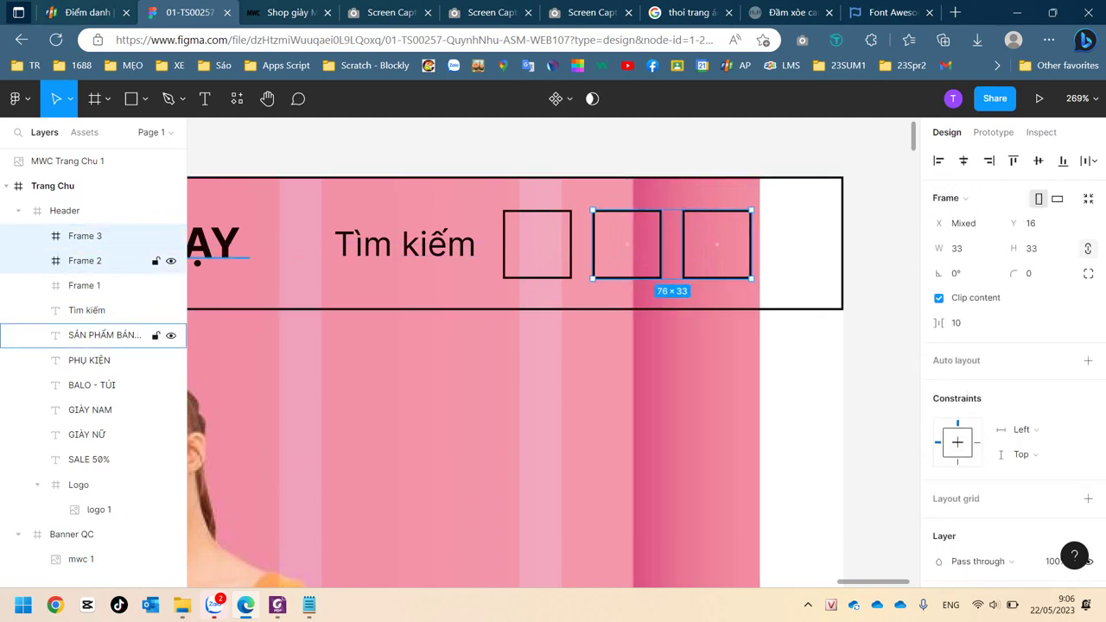
key("shift+Right")
key("shift+Right")
key("Left")
key("Escape")
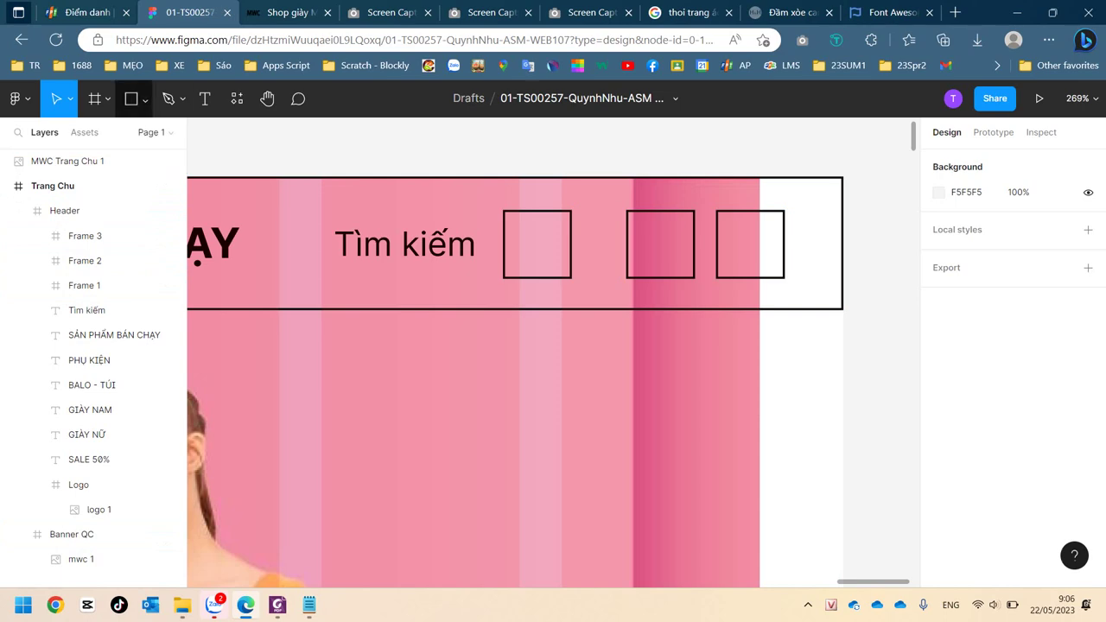
left_click(144, 98)
Step: Import user-regular.svg, shopify.svg and magnifying-glass-solid.svg from the icon folder for placing
left_click(100, 249)
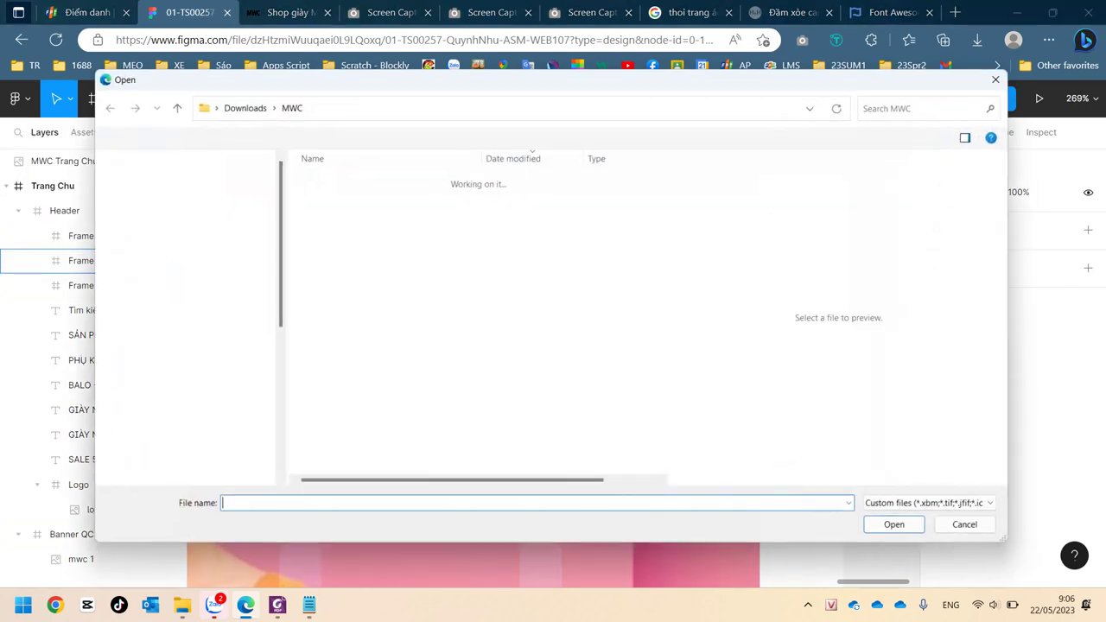
left_click(321, 242)
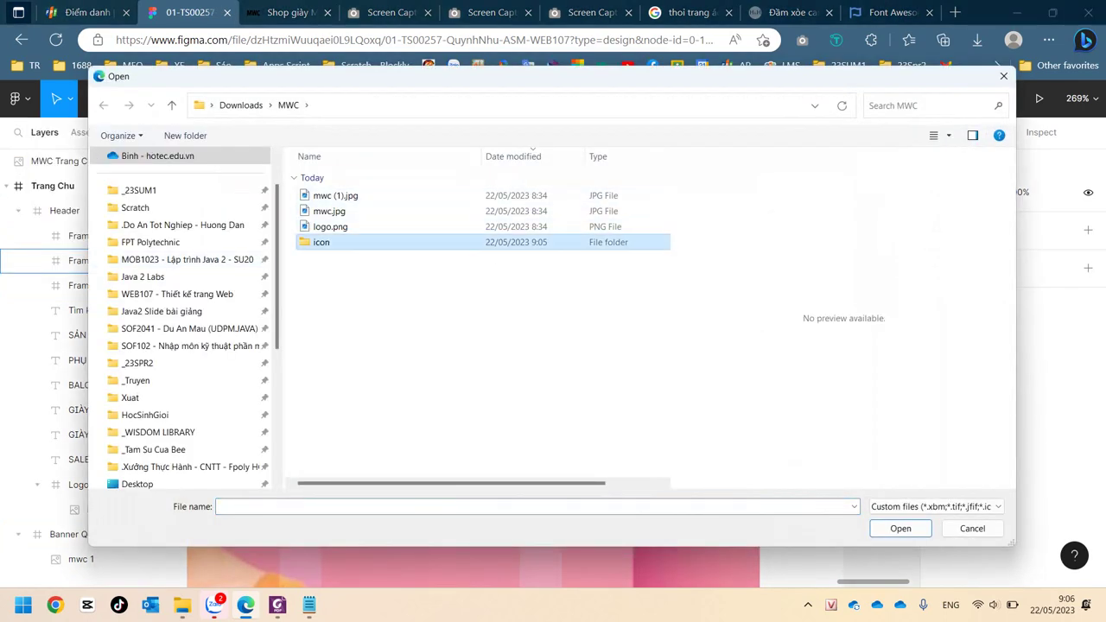
double_click(321, 242)
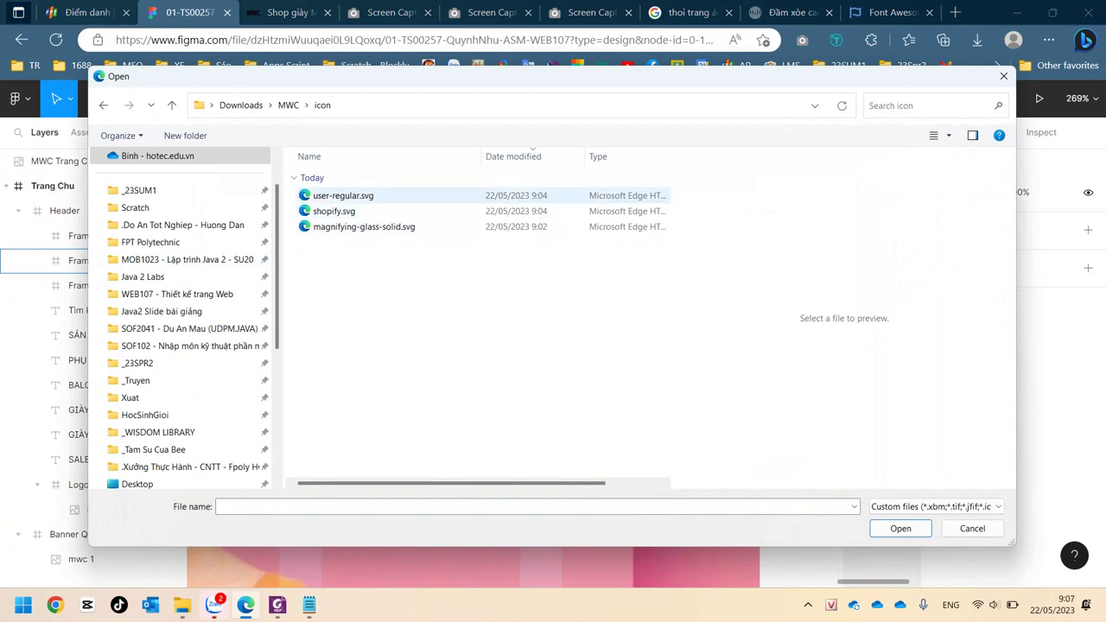
left_click(333, 211)
left_click(363, 227)
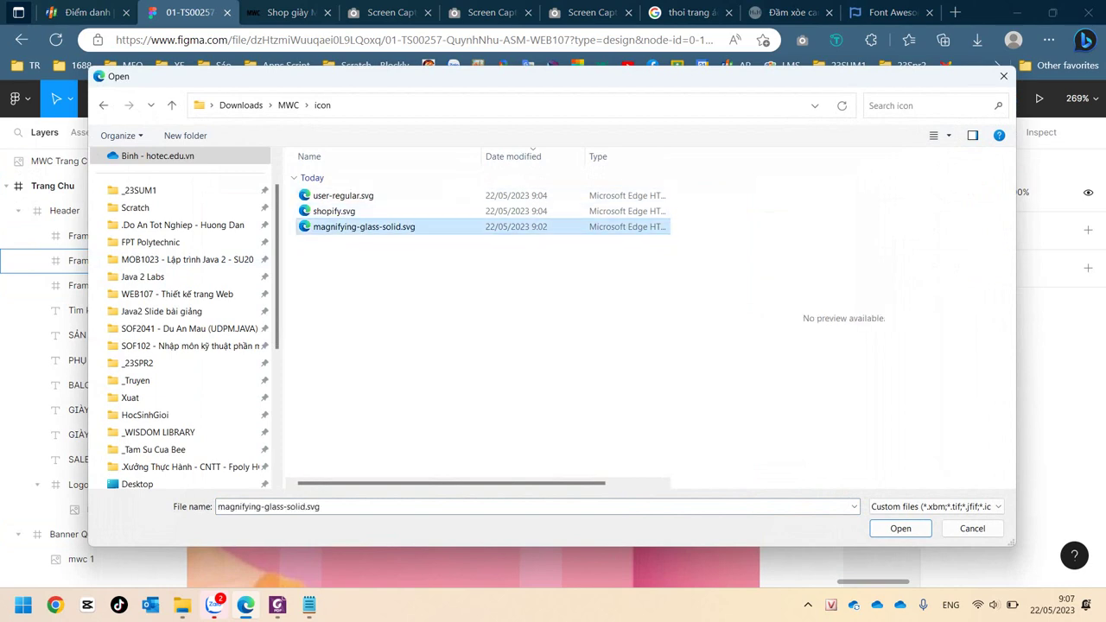
key("Up")
key("Up")
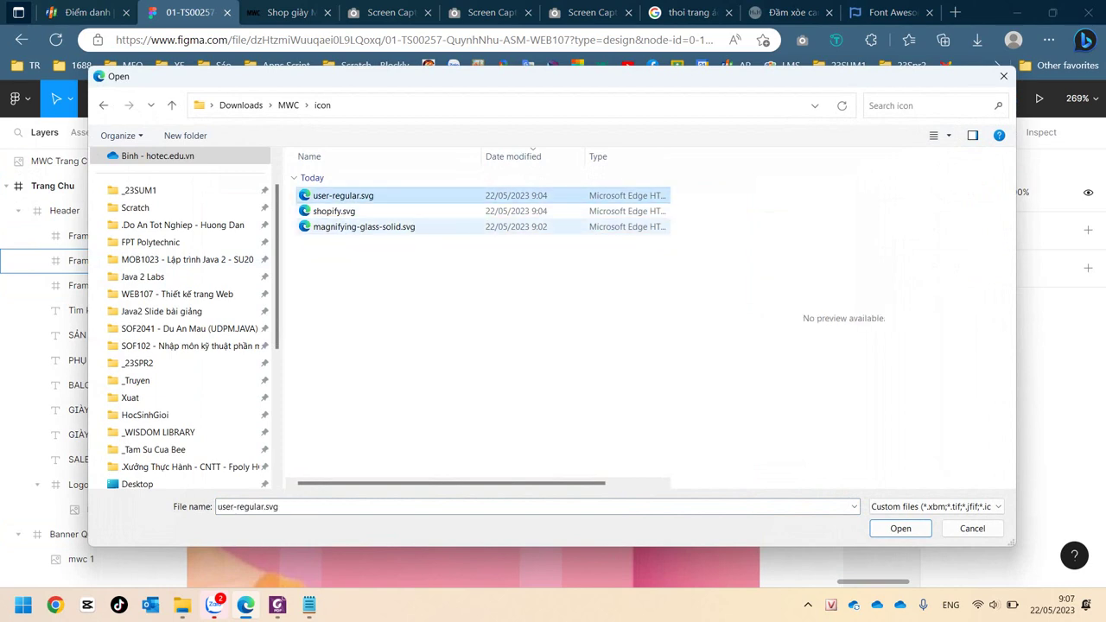
left_click(354, 227)
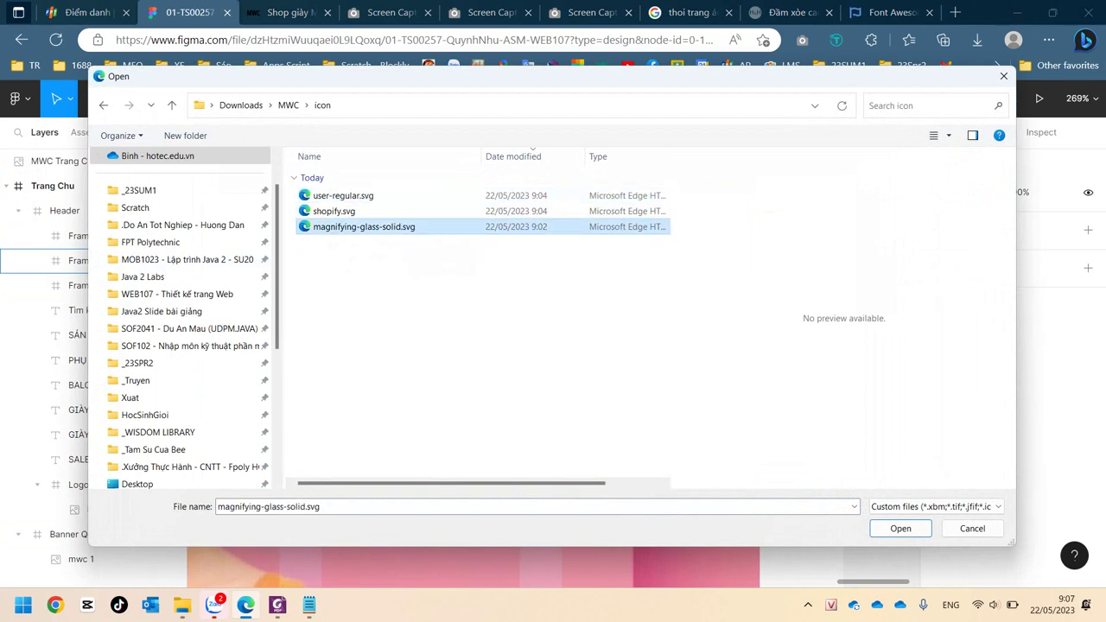
left_click(343, 195, "ctrl")
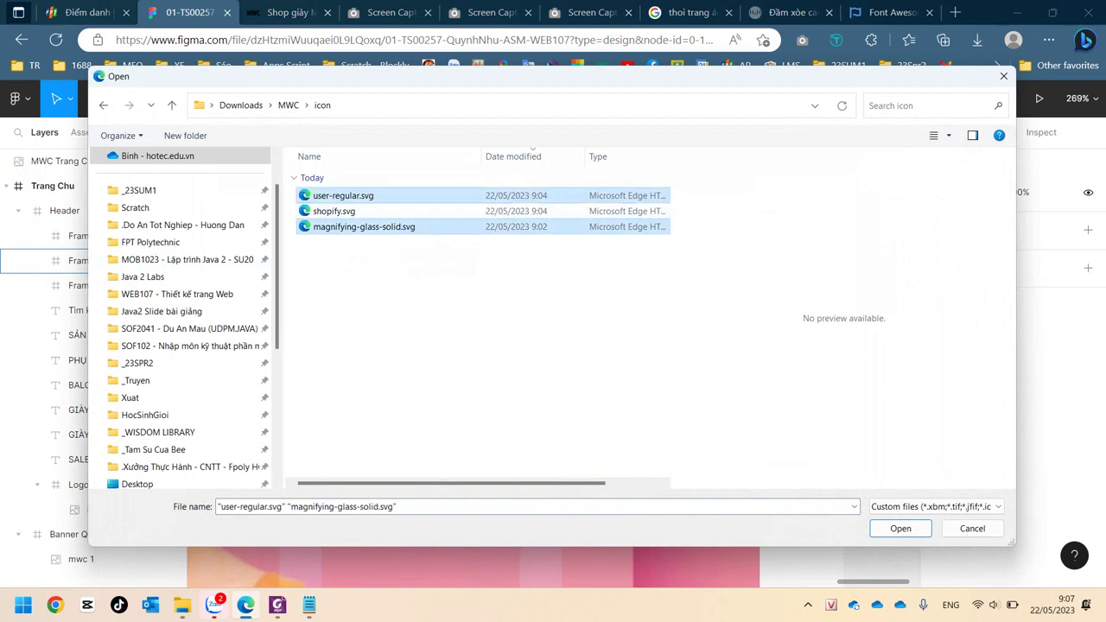
left_click(334, 211, "ctrl")
left_click(900, 528)
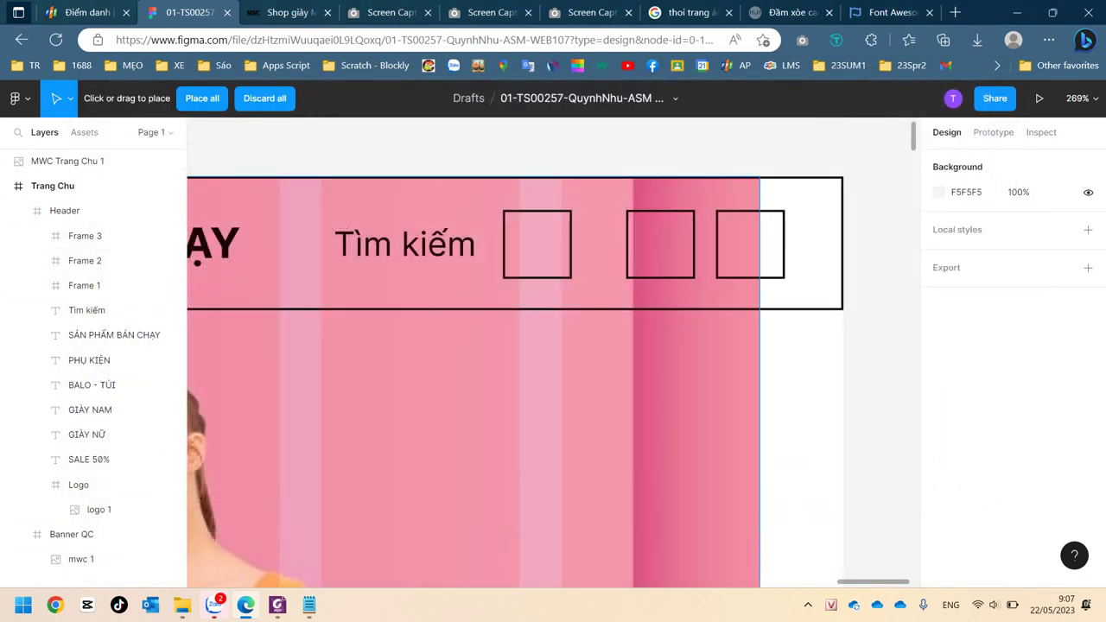
Step: Place the magnifying-glass, shopify and user icons into Frames 1, 2 and 3
left_click(554, 244)
left_click(660, 244)
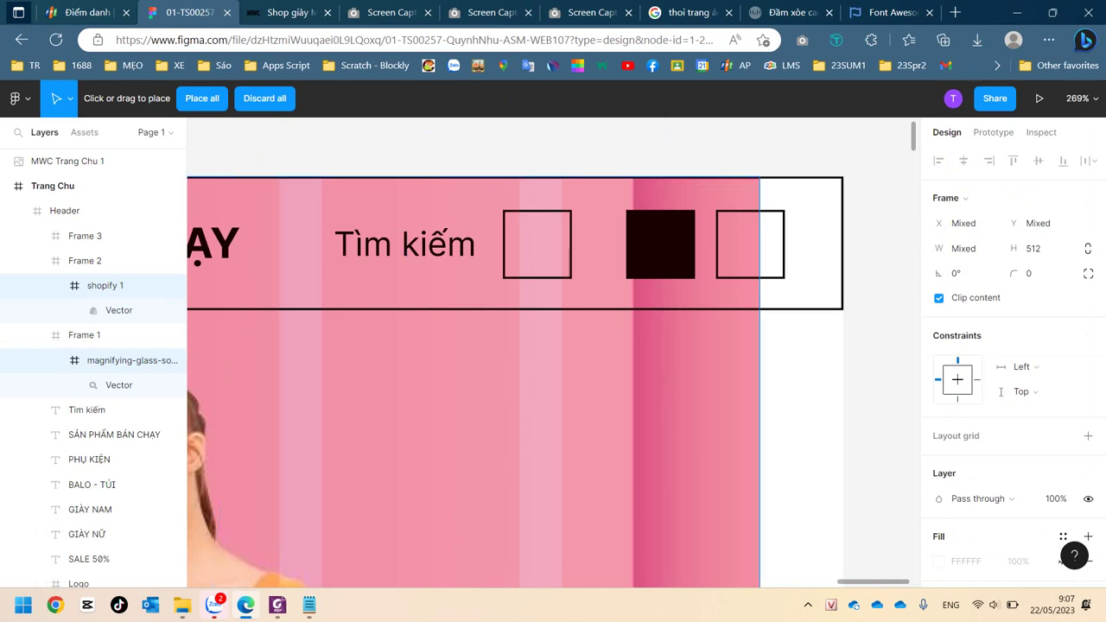
left_click(750, 245)
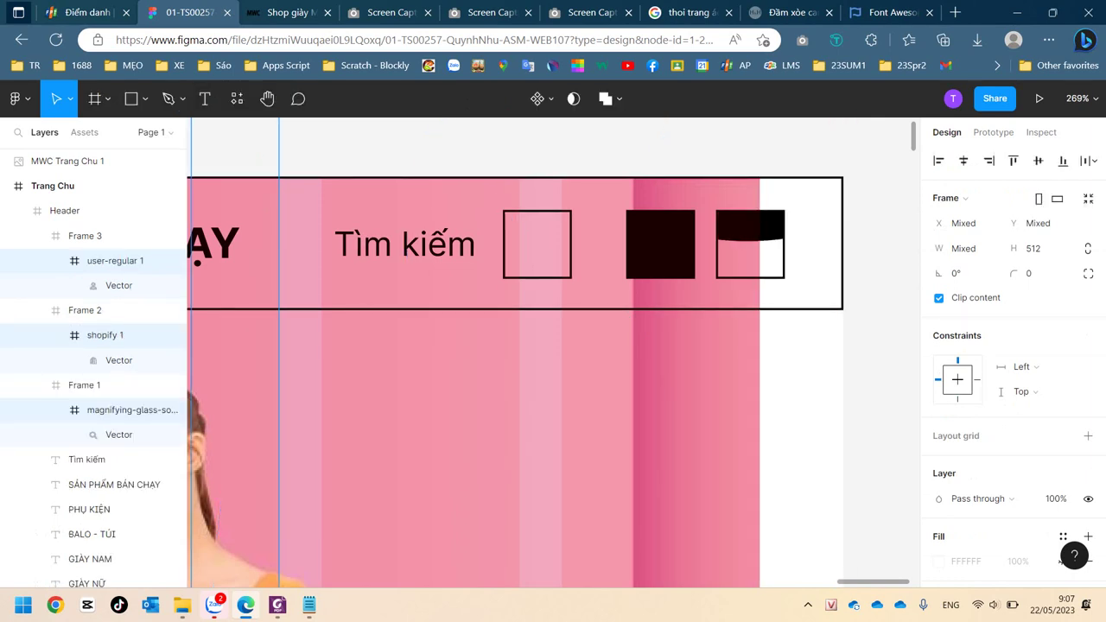
key("Escape")
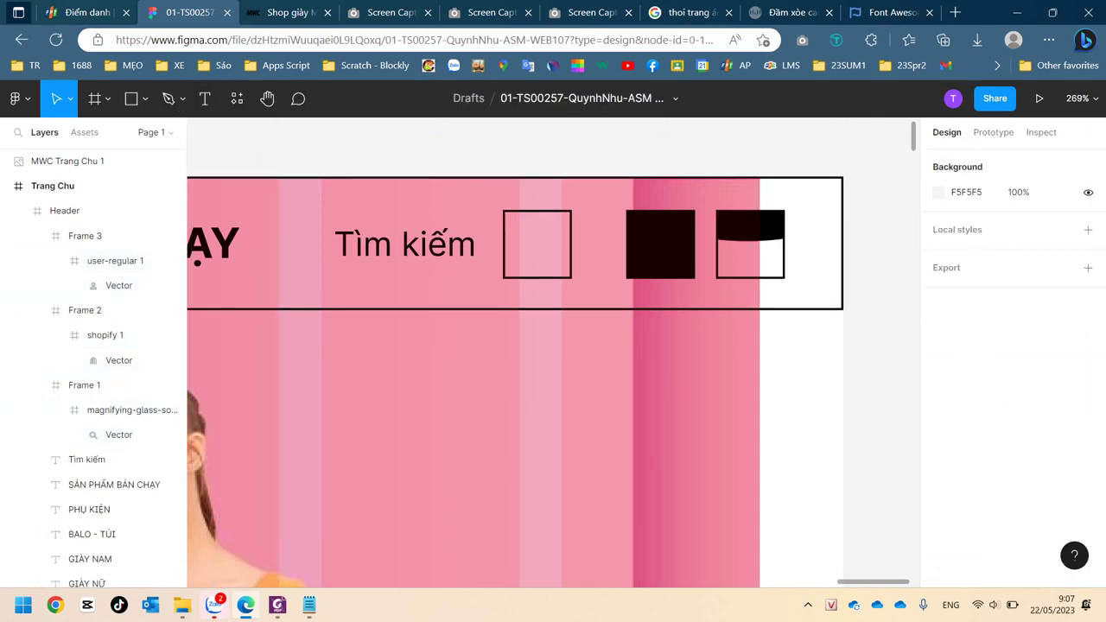
Step: Shrink the 512×512 magnifying-glass icon frame to a smaller size
scroll(539, 394, "down", 5)
scroll(538, 398, "down", 1)
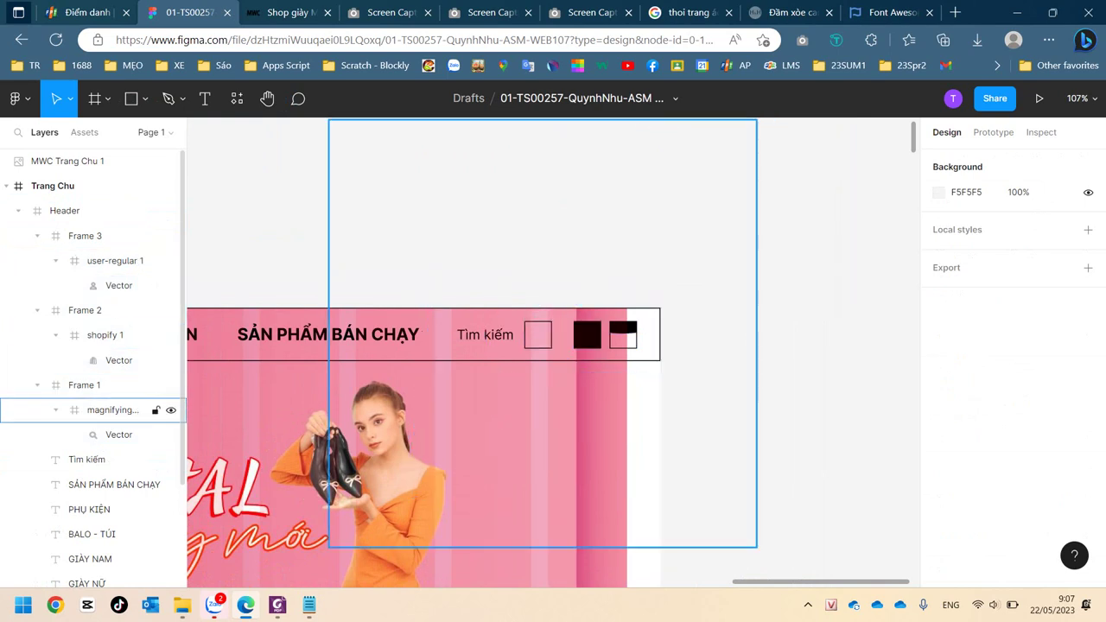
left_click(112, 410)
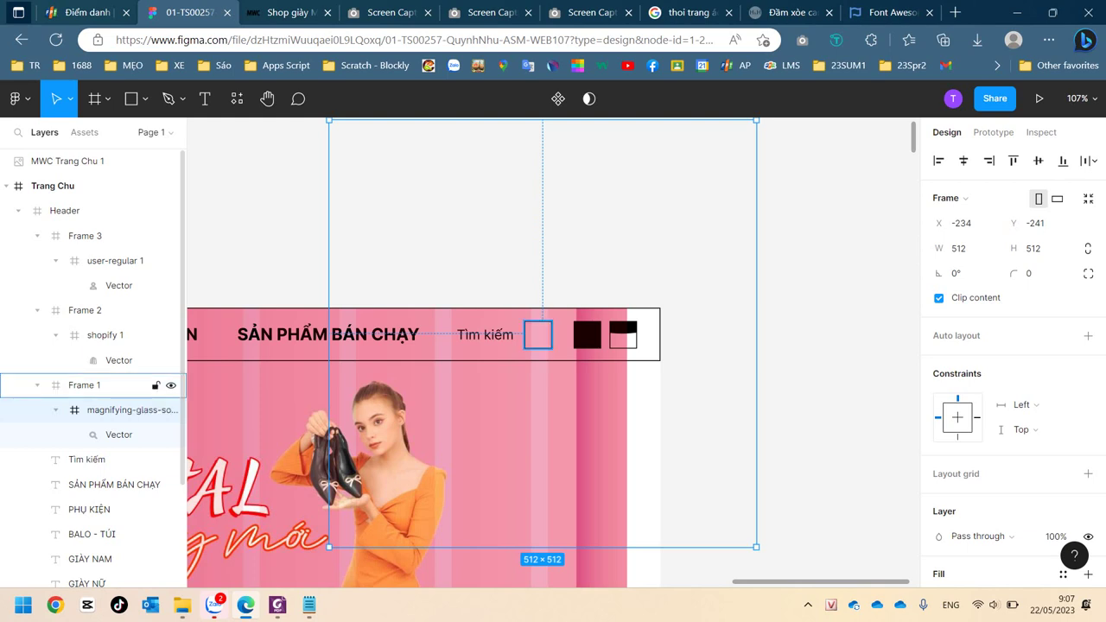
left_click(85, 384)
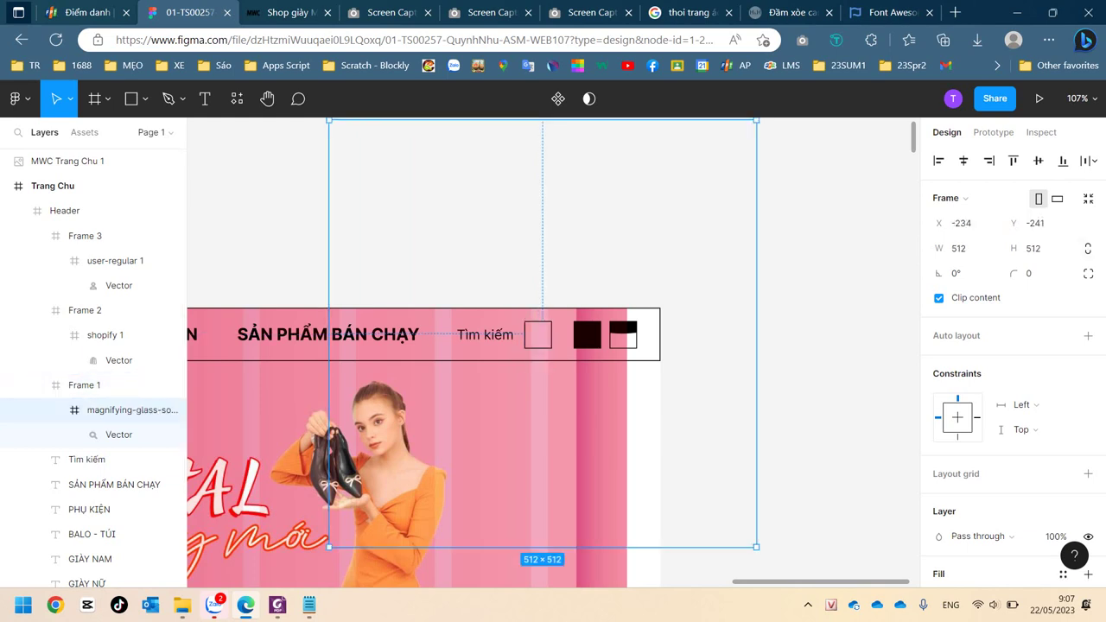
left_click_drag(756, 546, 552, 343)
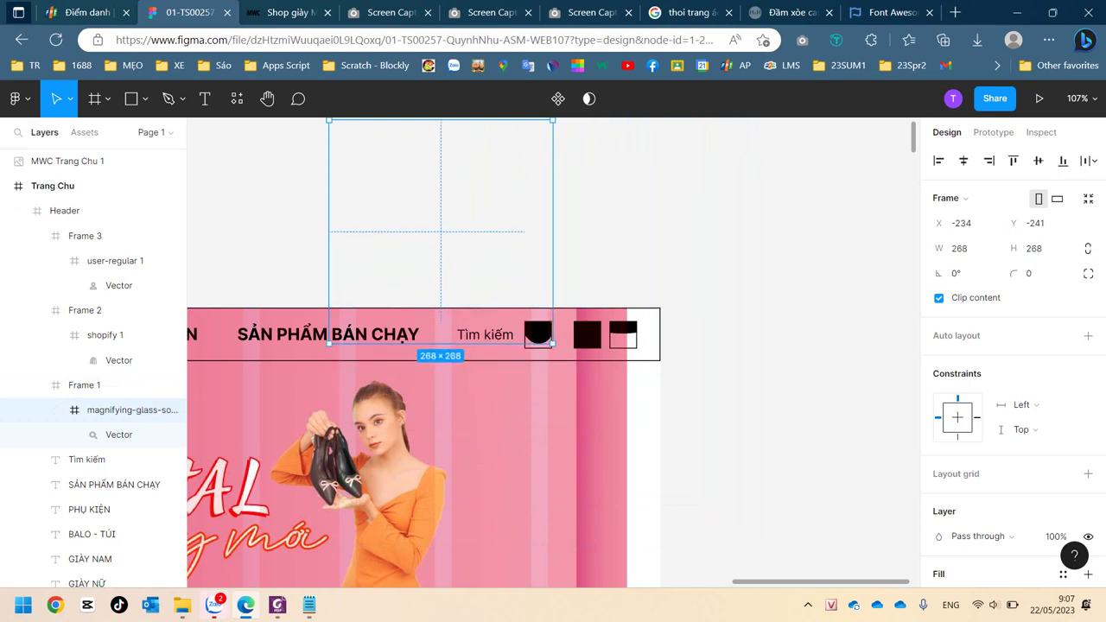
Step: Resize the magnifying-glass icon to 31×31 and position it at X 2, Y 2 in its box
left_click_drag(329, 119, 524, 318)
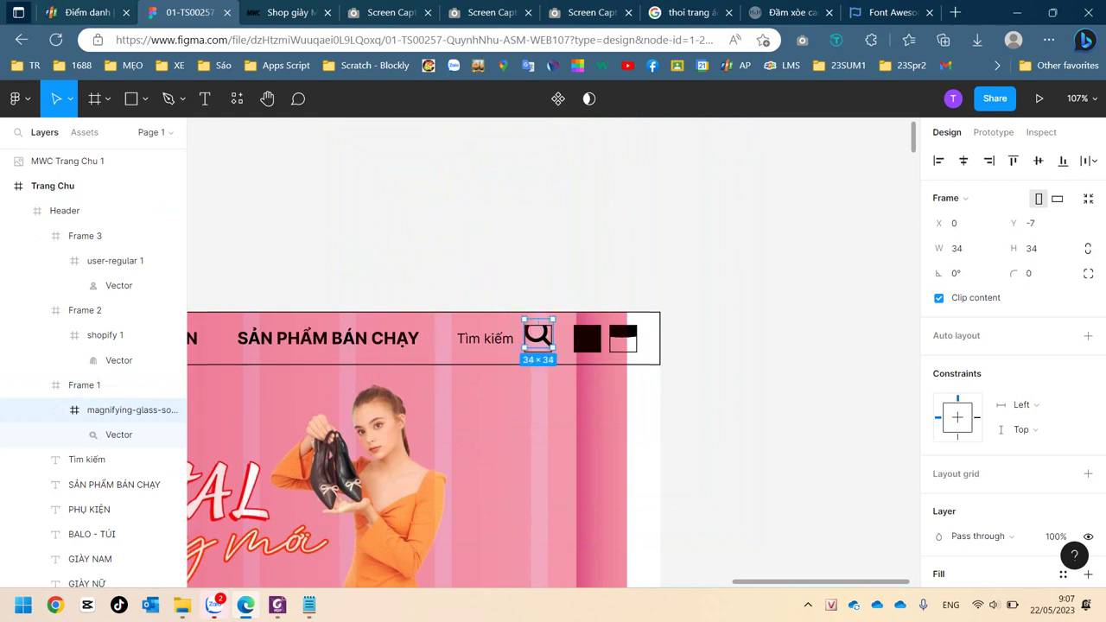
scroll(525, 349, "up", 5, "ctrl")
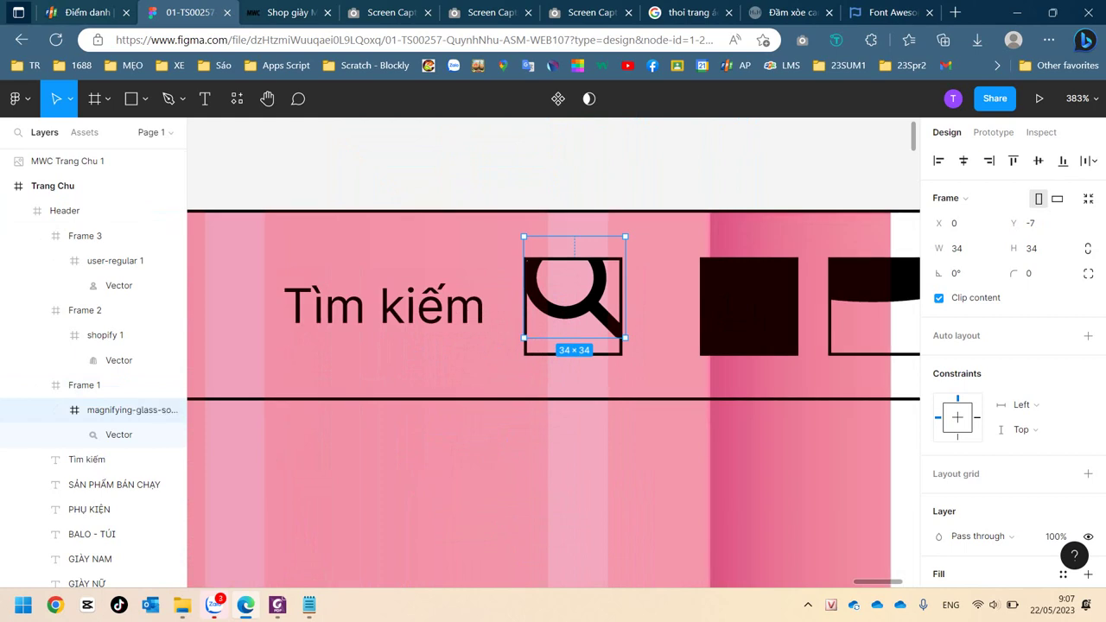
key("Right")
key("Right")
key("Right")
key("Down")
key("Down")
key("Down")
key("Down")
key("Down")
key("Down")
key("Down")
key("Down")
key("Down")
key("Left")
key("Left")
key("Left")
key("Up")
key("Up")
key("Right")
key("Right")
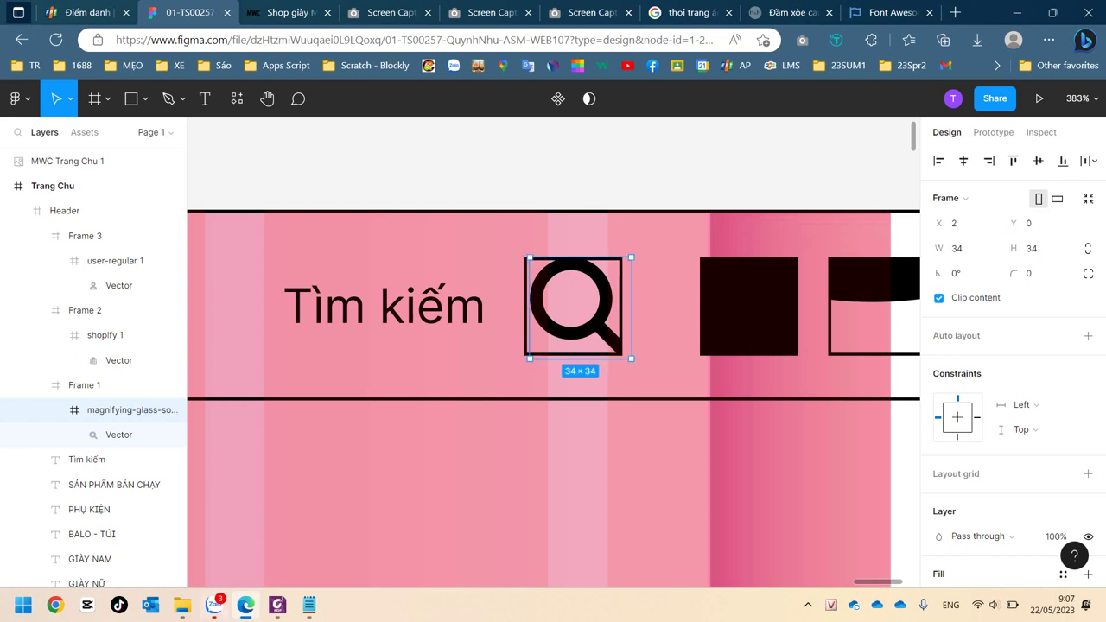
left_click_drag(632, 358, 622, 351)
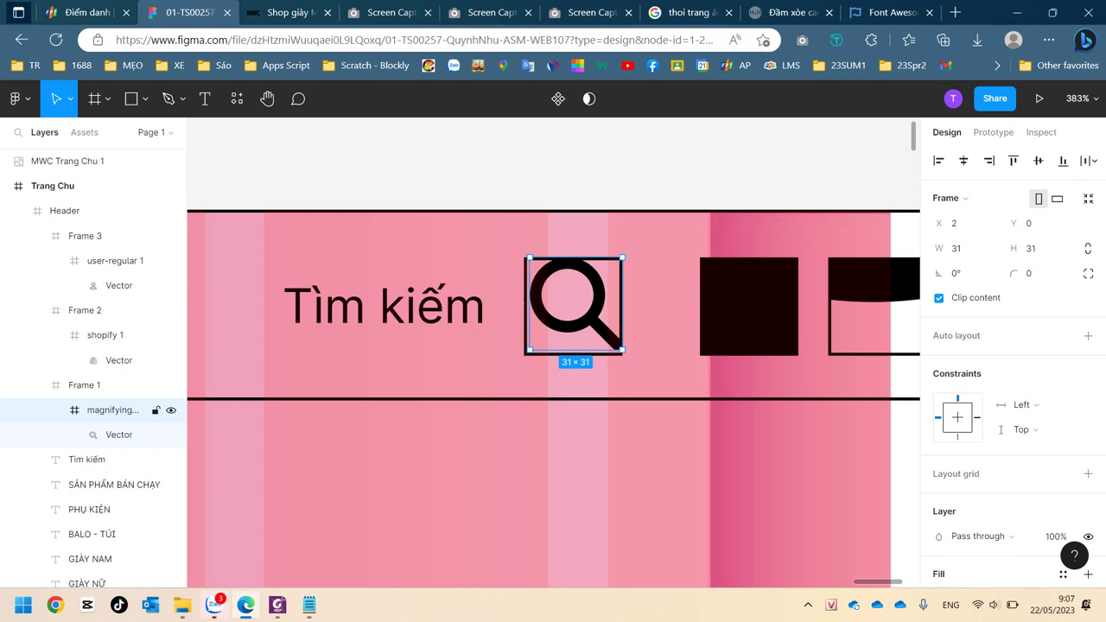
key("Down")
key("Down")
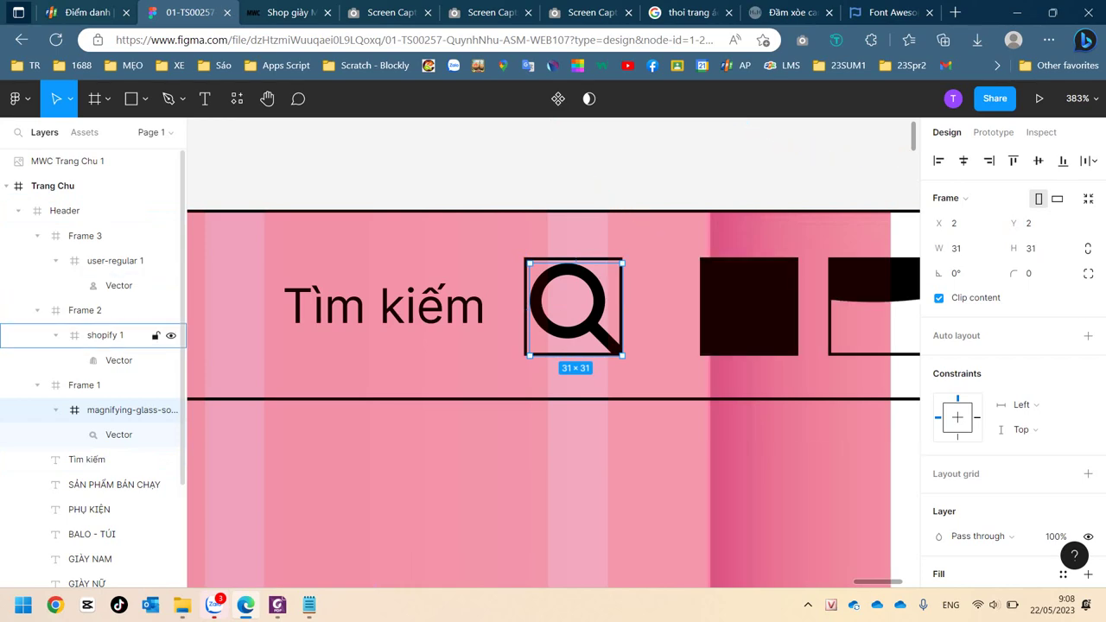
Step: Shrink the shopify icon from 448×512 to 29×33 inside Frame 2
left_click(105, 334)
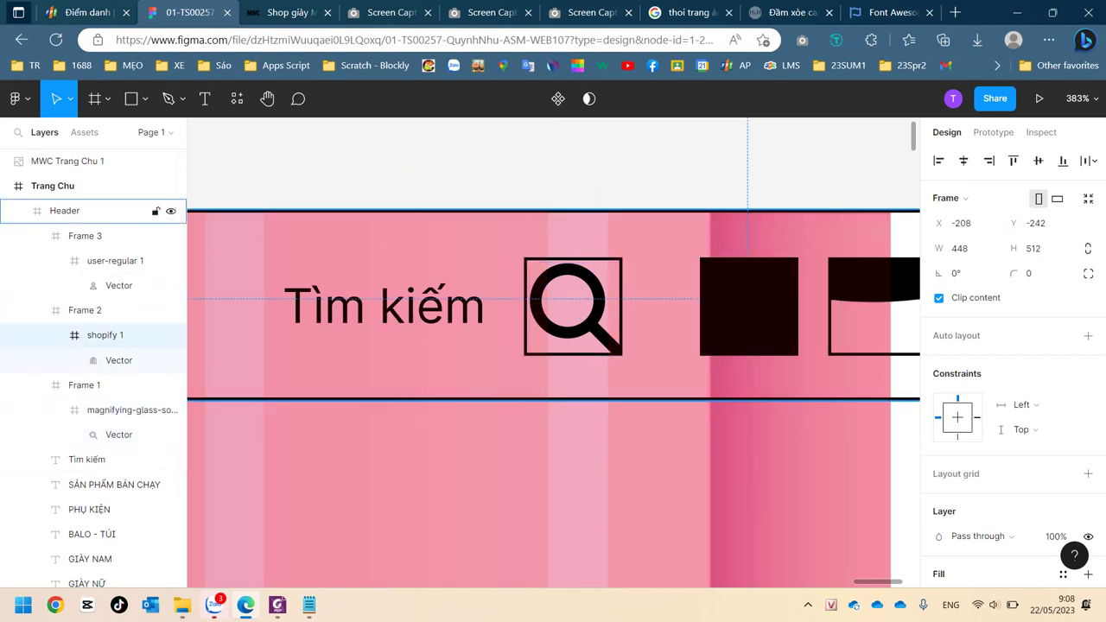
scroll(579, 300, "down", 5)
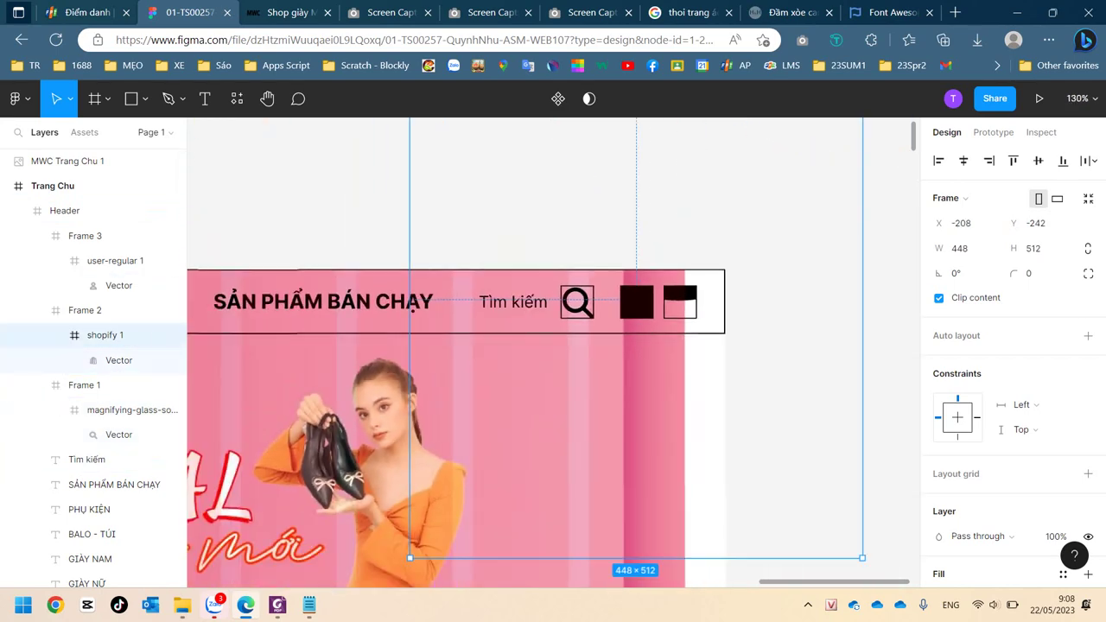
scroll(577, 302, "down", 3)
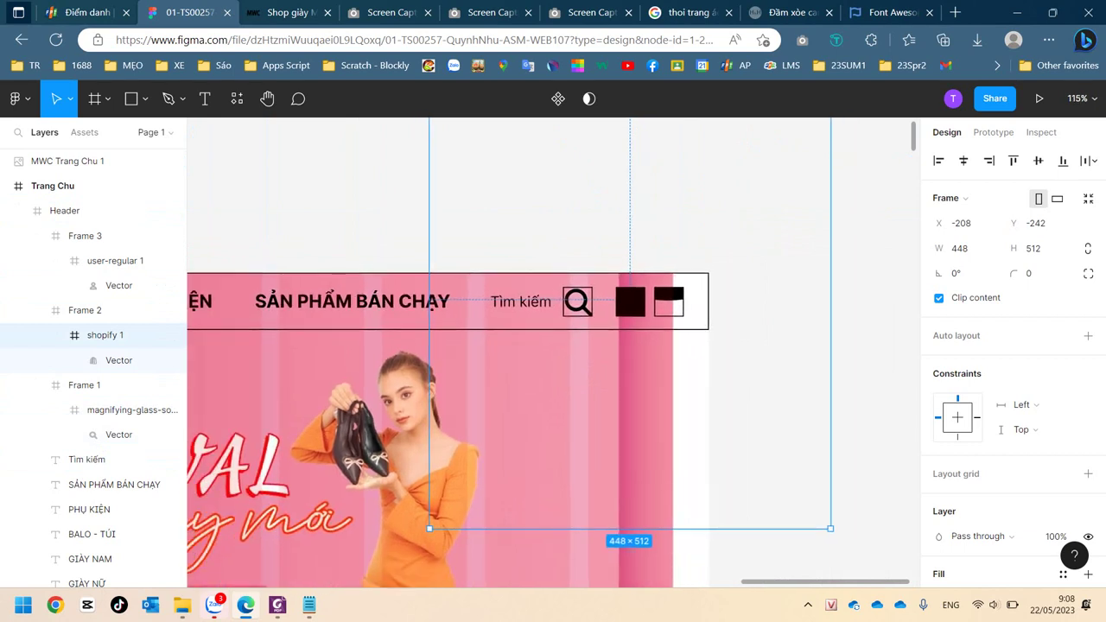
scroll(577, 301, "down", 1)
left_click_drag(820, 519, 642, 315)
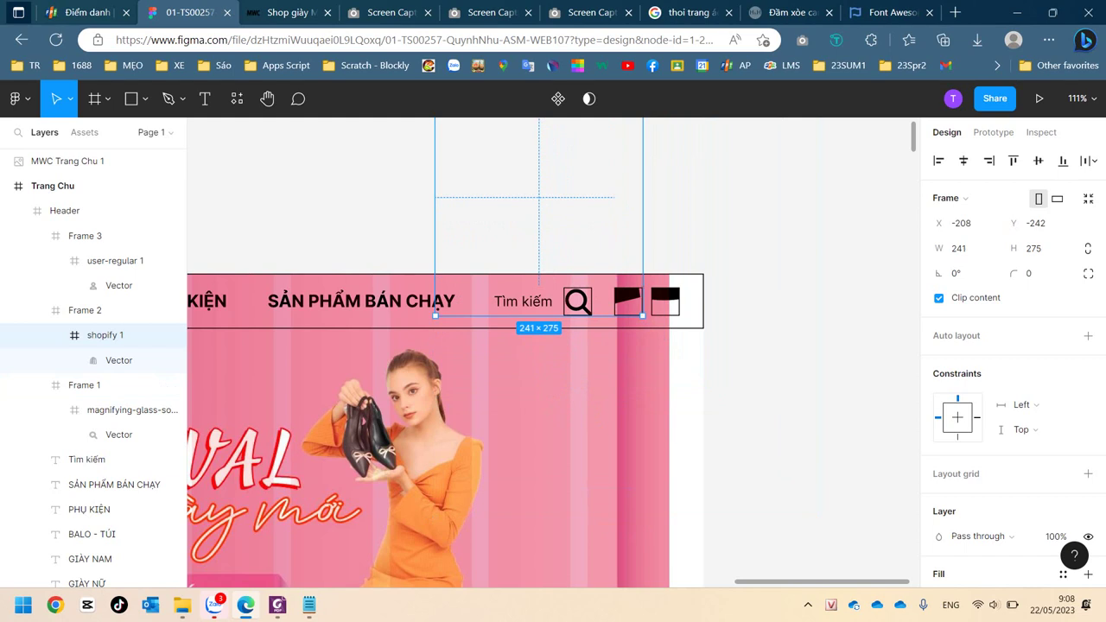
scroll(446, 363, "up", 3)
left_click_drag(435, 208, 616, 415)
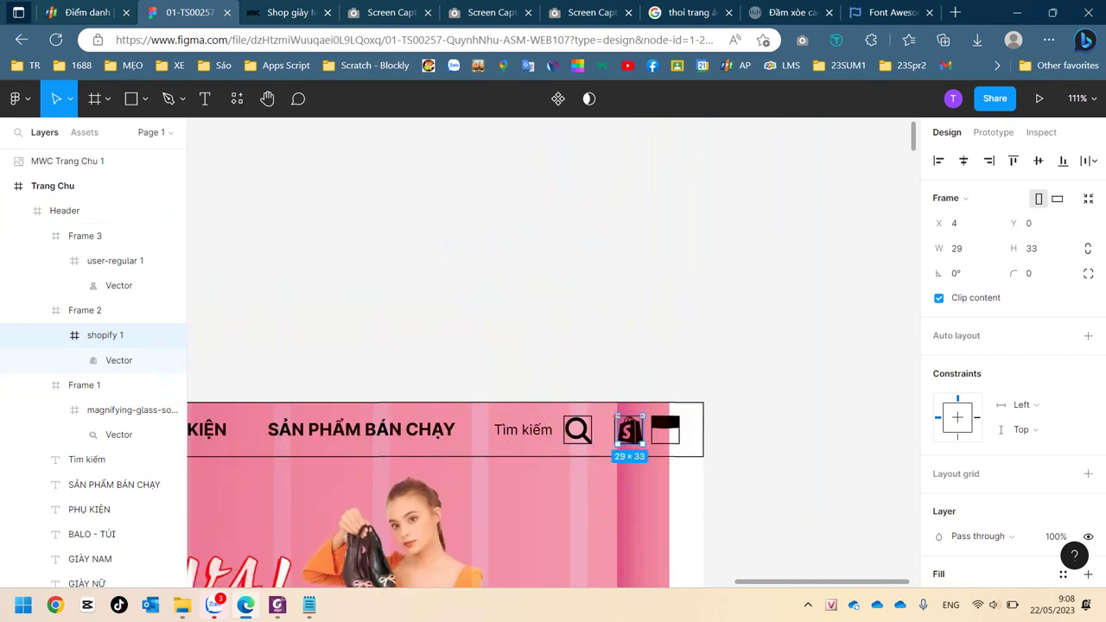
key("Escape")
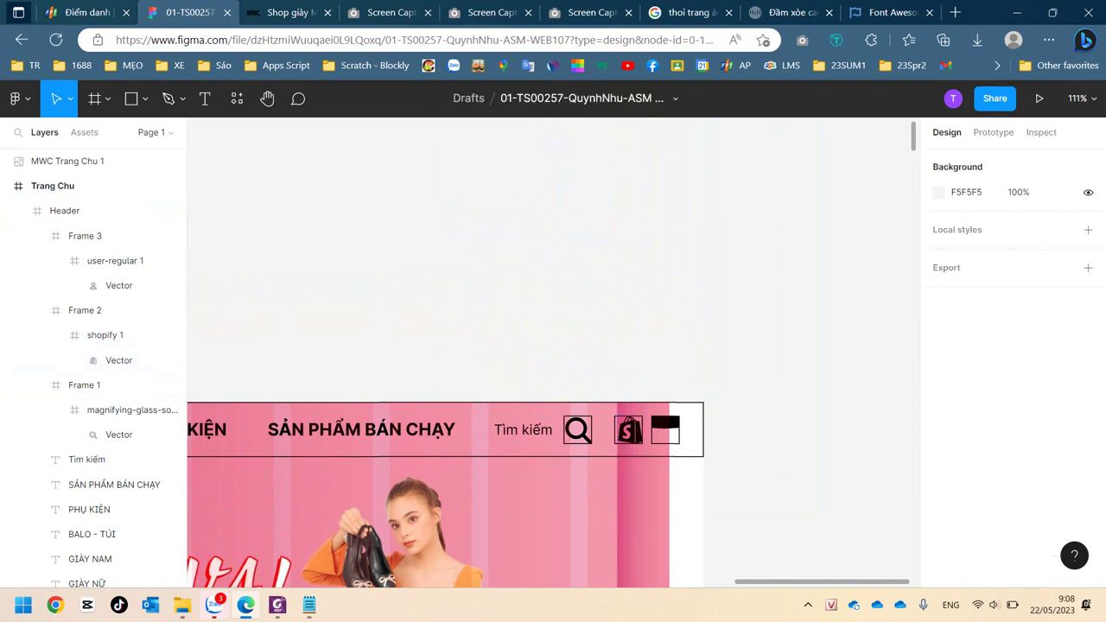
Step: Resize the user icon to 27×30 and centre it horizontally and vertically in Frame 3
left_click(112, 261)
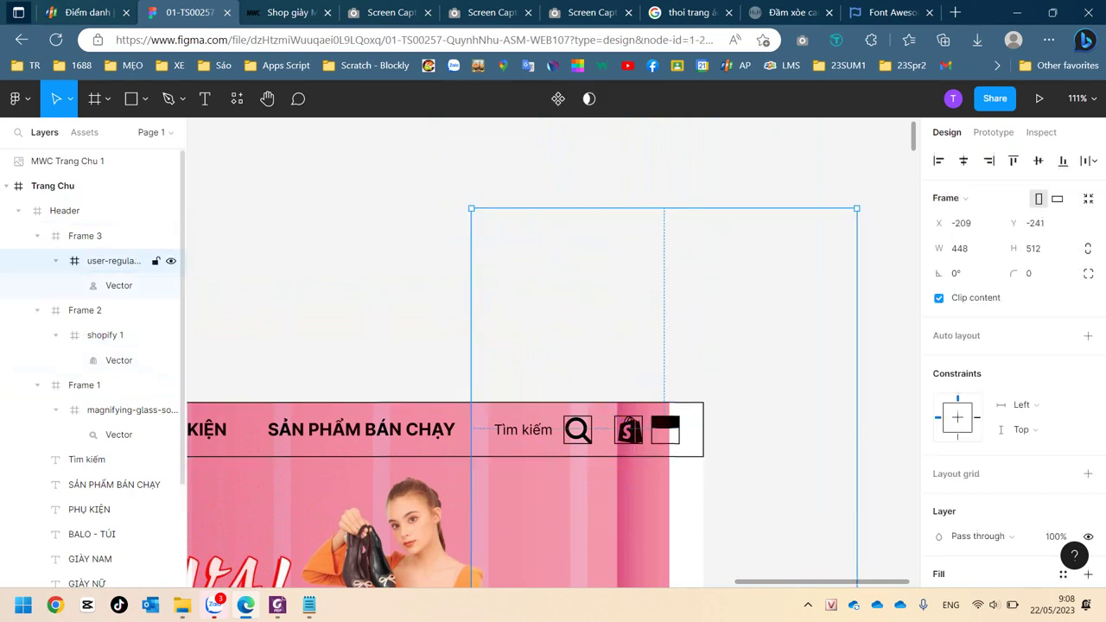
left_click_drag(470, 208, 650, 413)
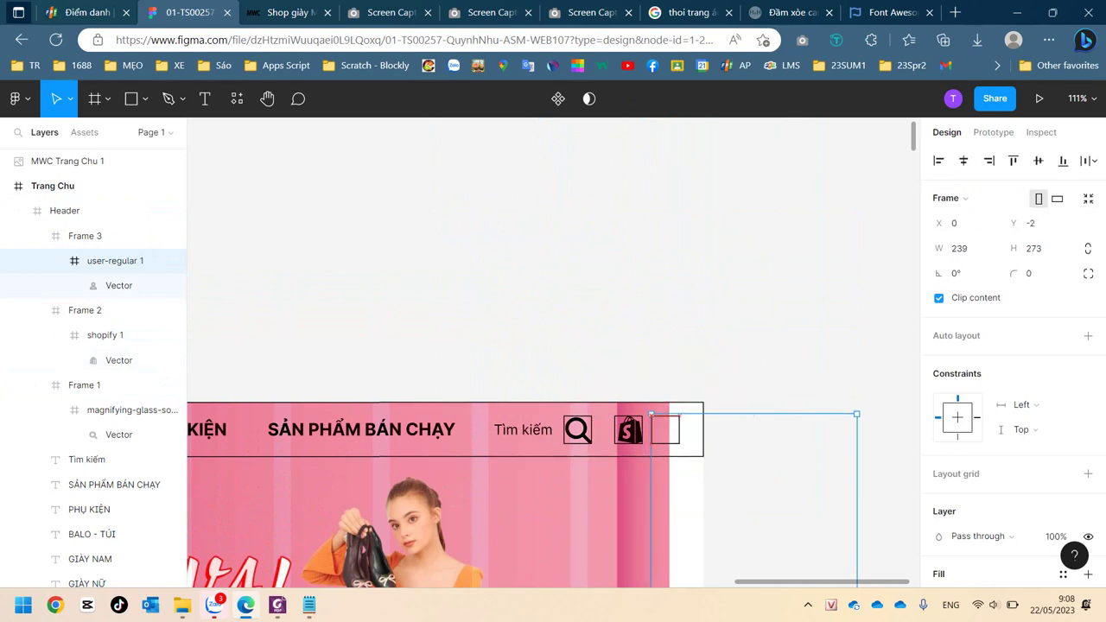
scroll(650, 414, "down", 4)
scroll(523, 353, "up", 2)
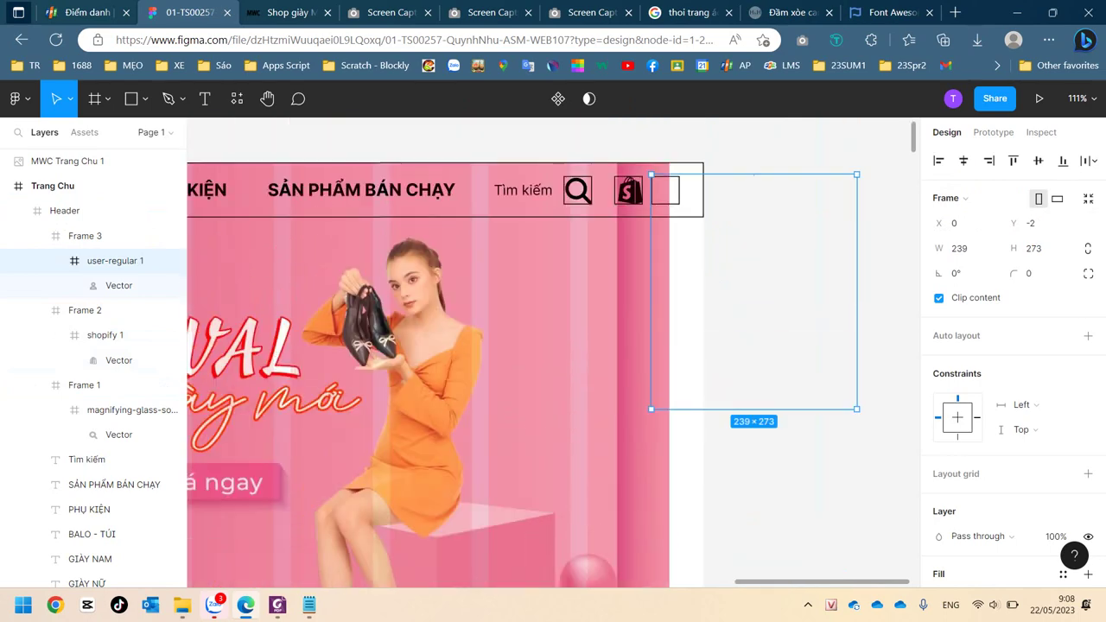
left_click_drag(856, 409, 678, 205)
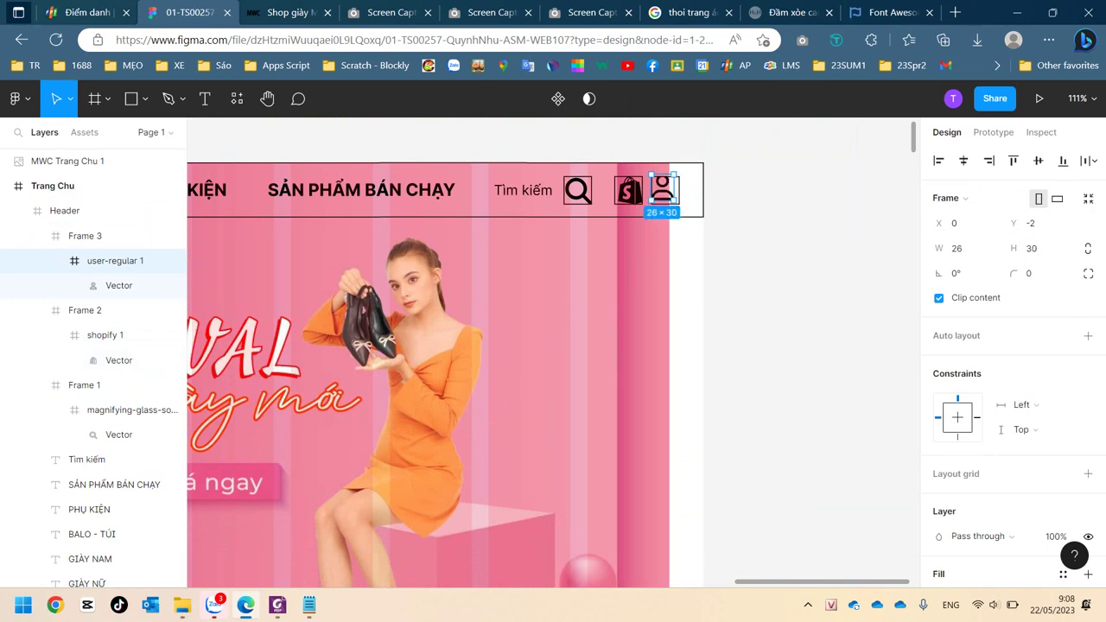
scroll(682, 168, "up", 4)
scroll(684, 161, "up", 5)
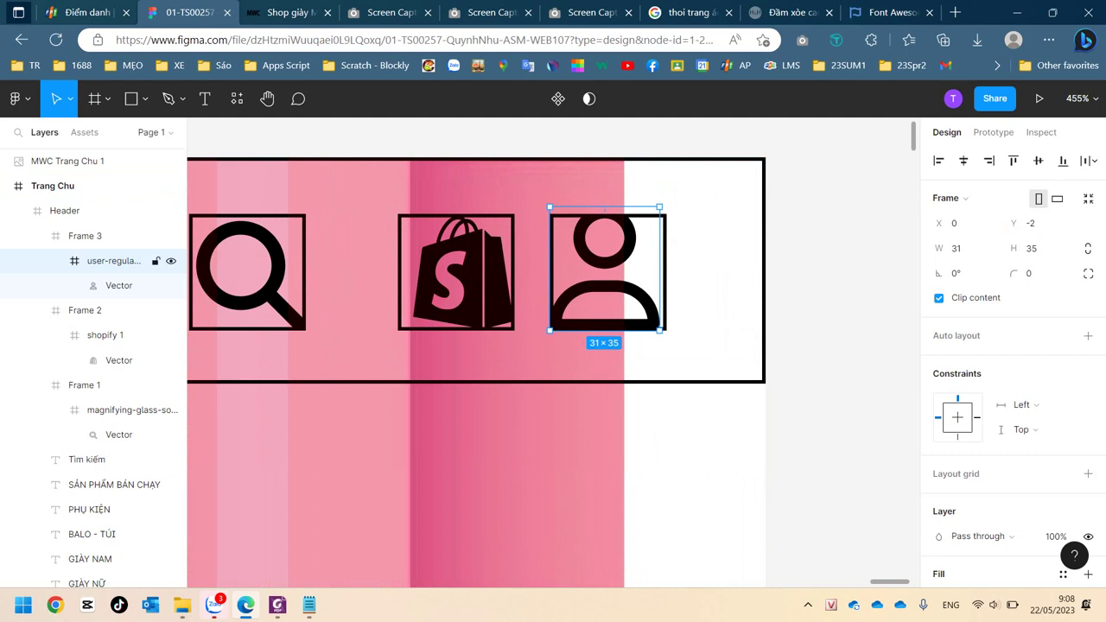
left_click_drag(660, 330, 646, 313)
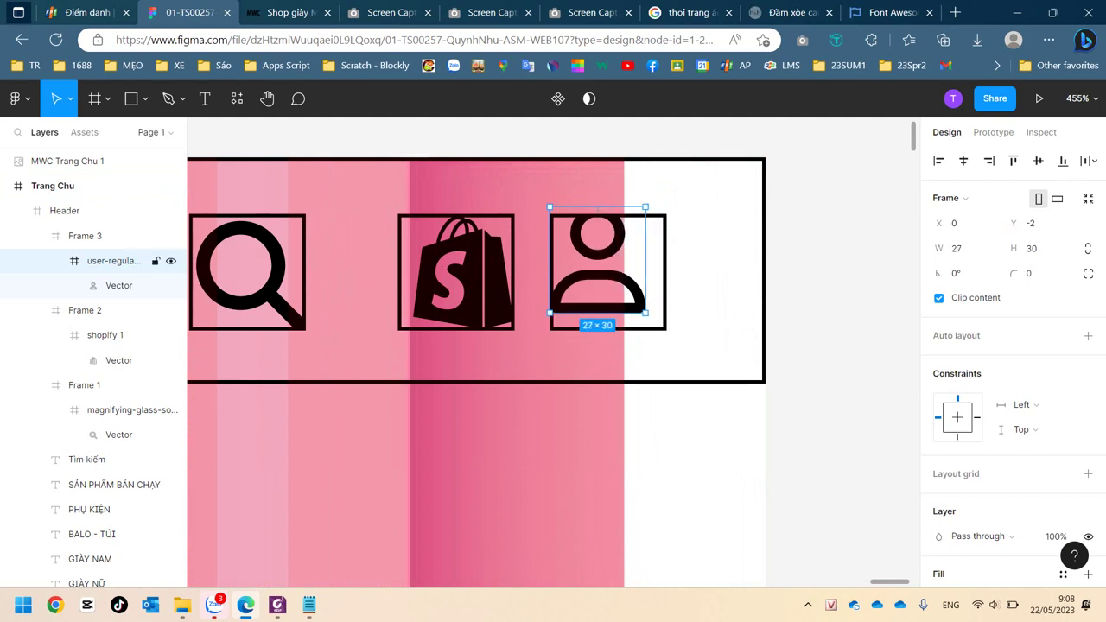
key("alt+h")
key("alt+v")
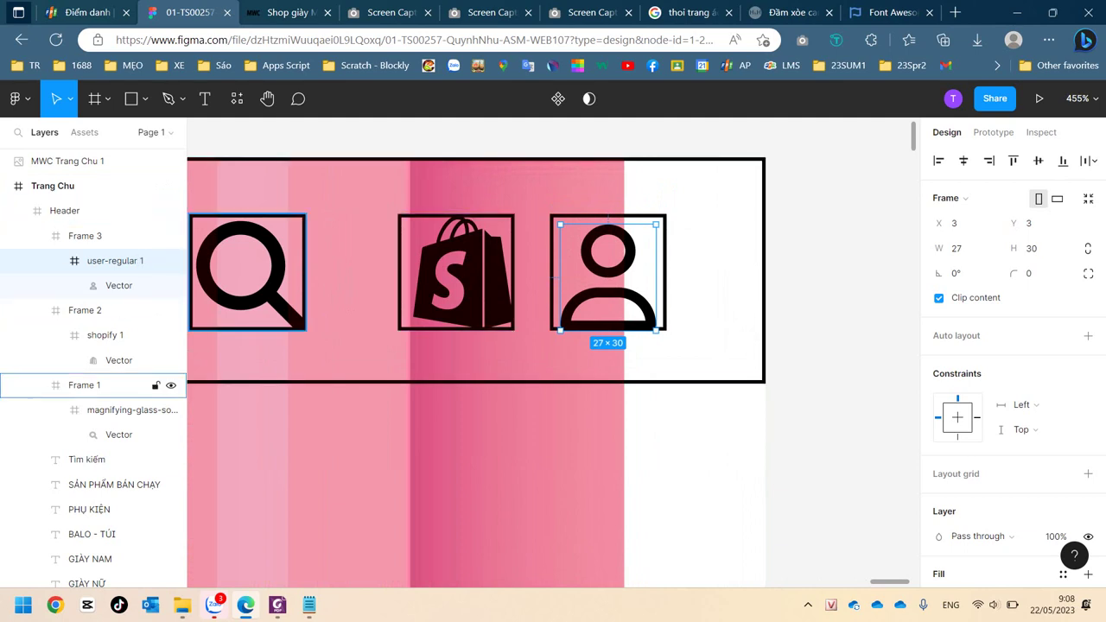
Step: Remove the black strokes from Frames 3, 2 and 1 around the user, cart and search icons
left_click(95, 236)
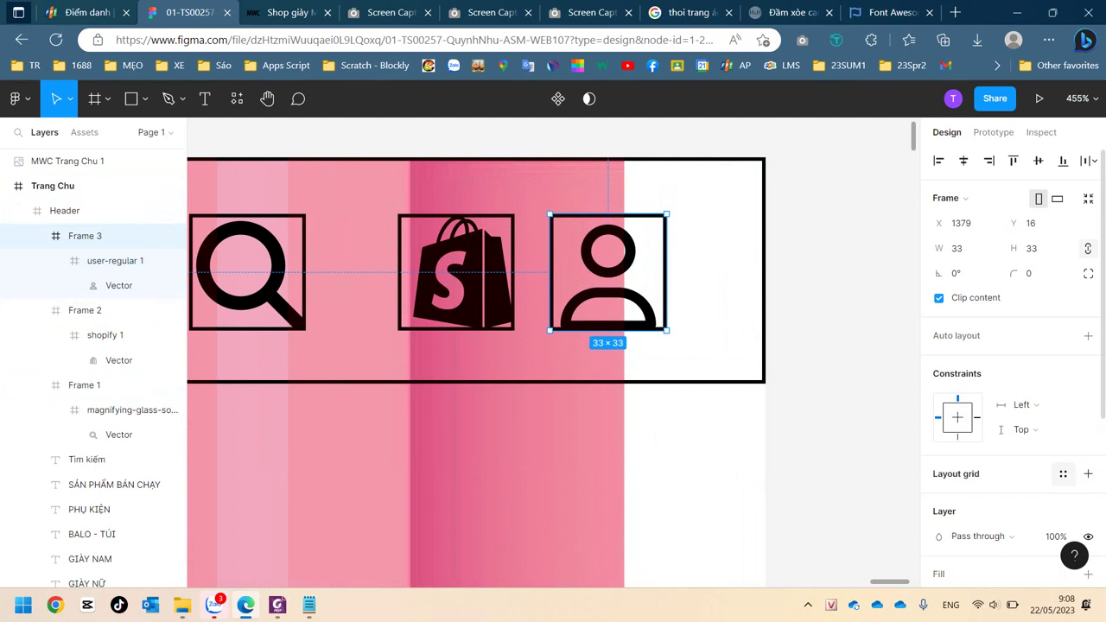
scroll(1011, 389, "down", 1)
scroll(1010, 389, "down", 5)
left_click(1088, 365)
left_click(86, 310)
scroll(922, 370, "down", 2)
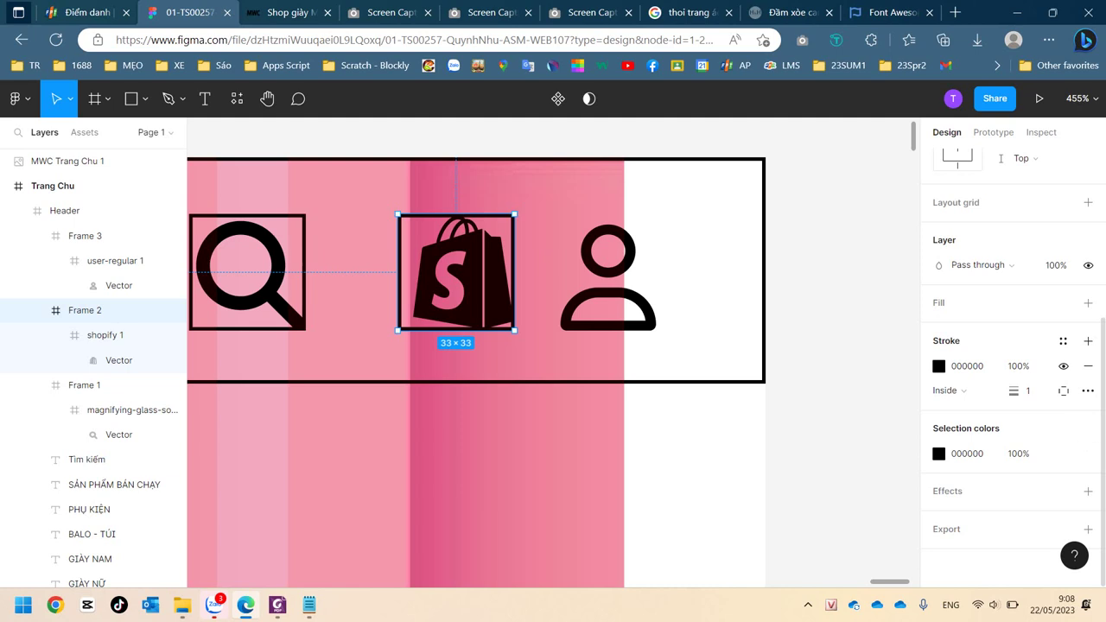
left_click(1088, 366)
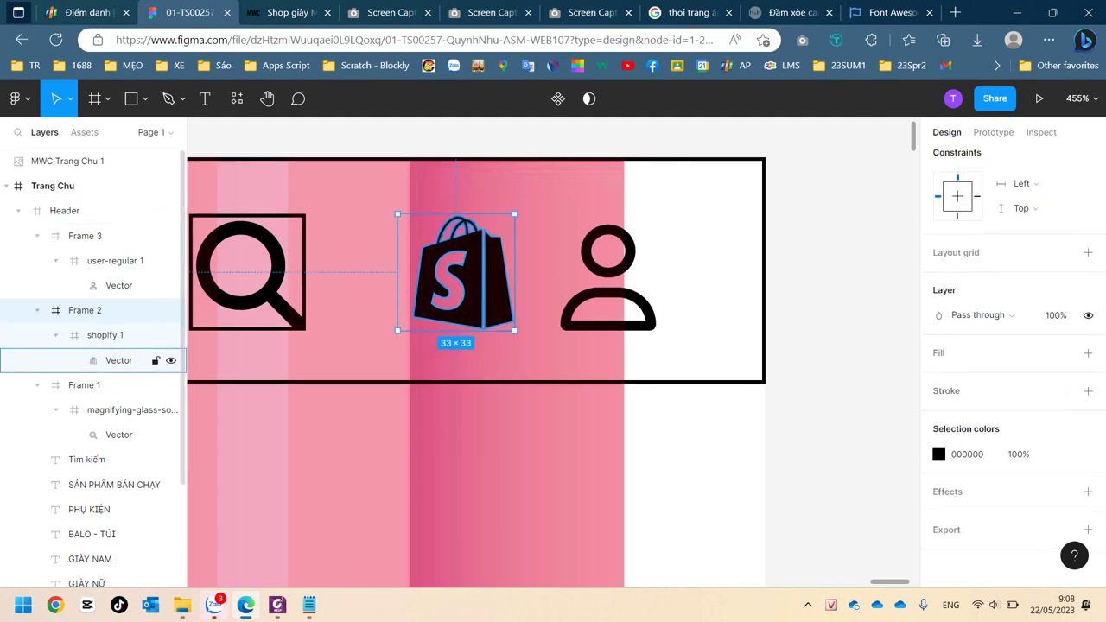
left_click(84, 384)
left_click(1088, 365)
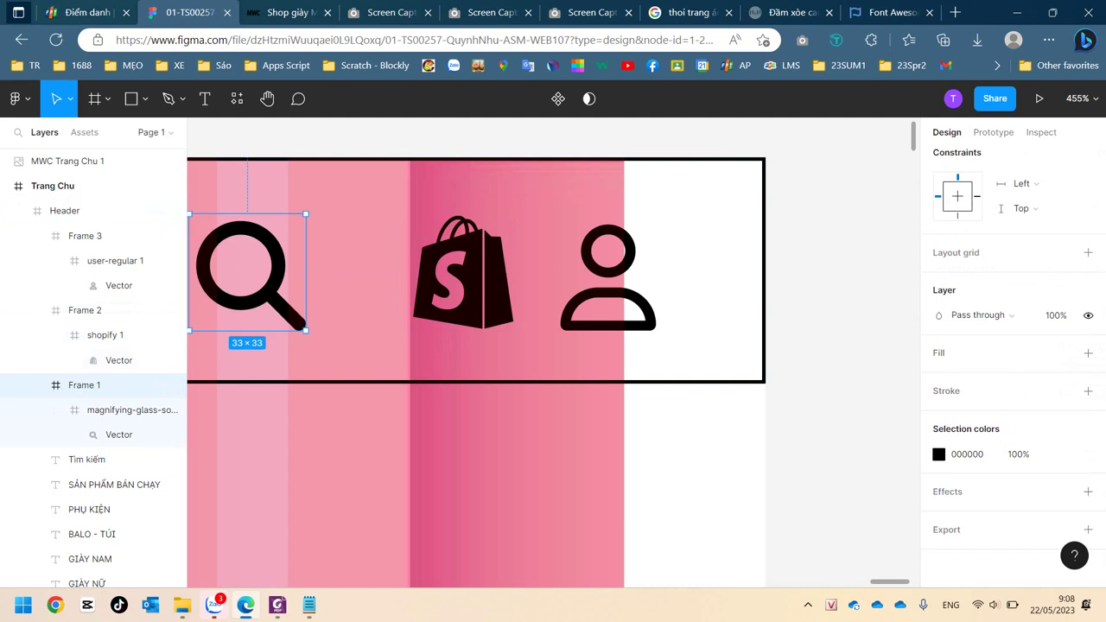
key("Escape")
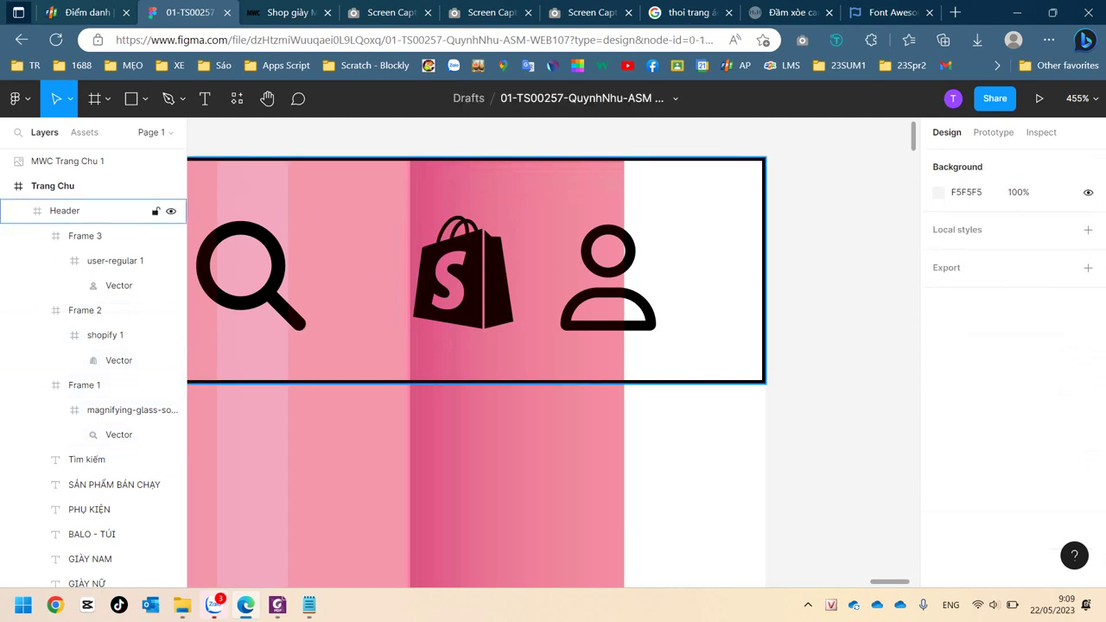
left_click(112, 260)
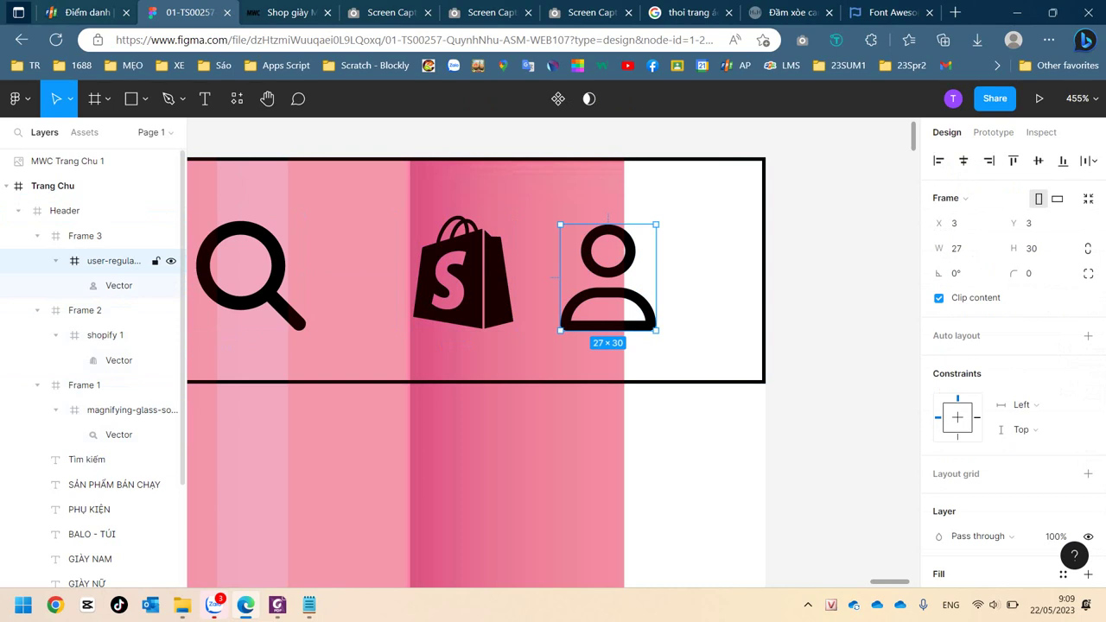
scroll(1014, 363, "down", 3)
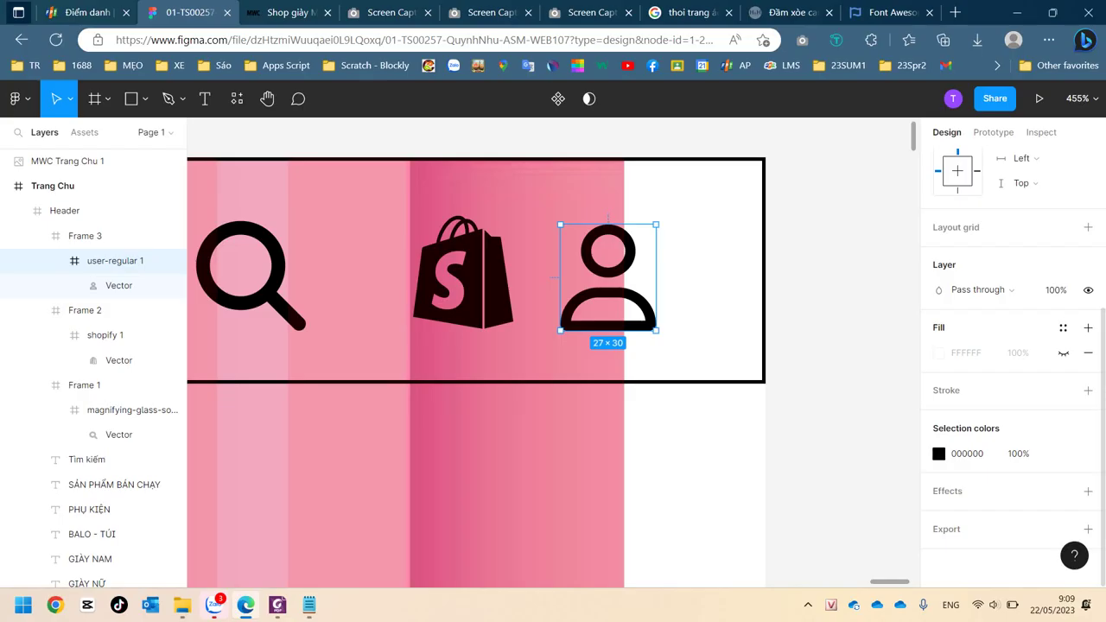
left_click(939, 454)
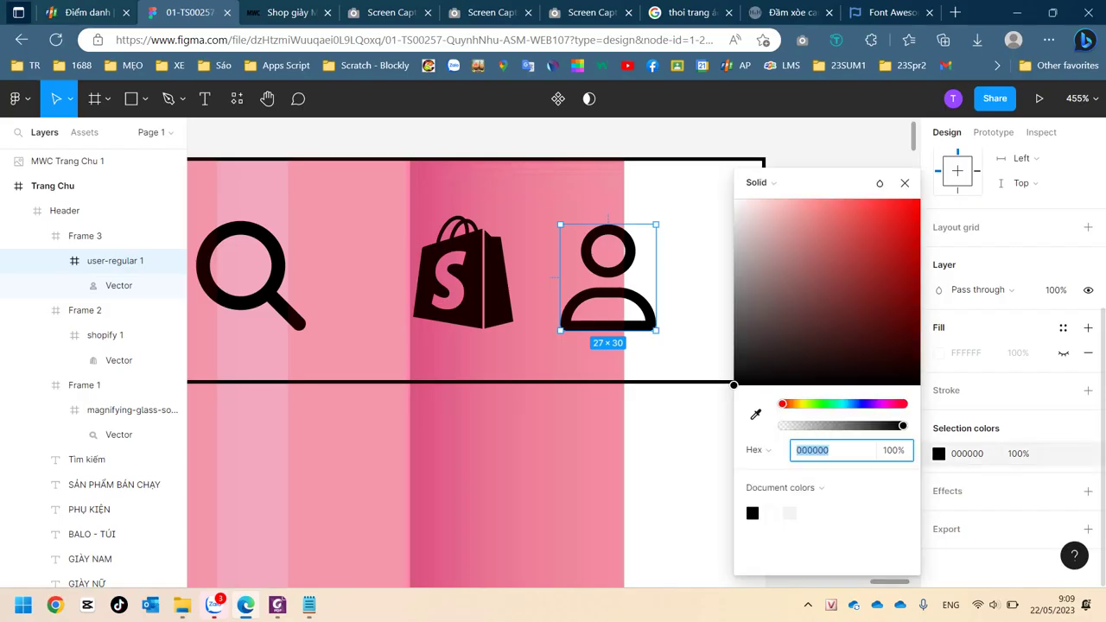
left_click(804, 403)
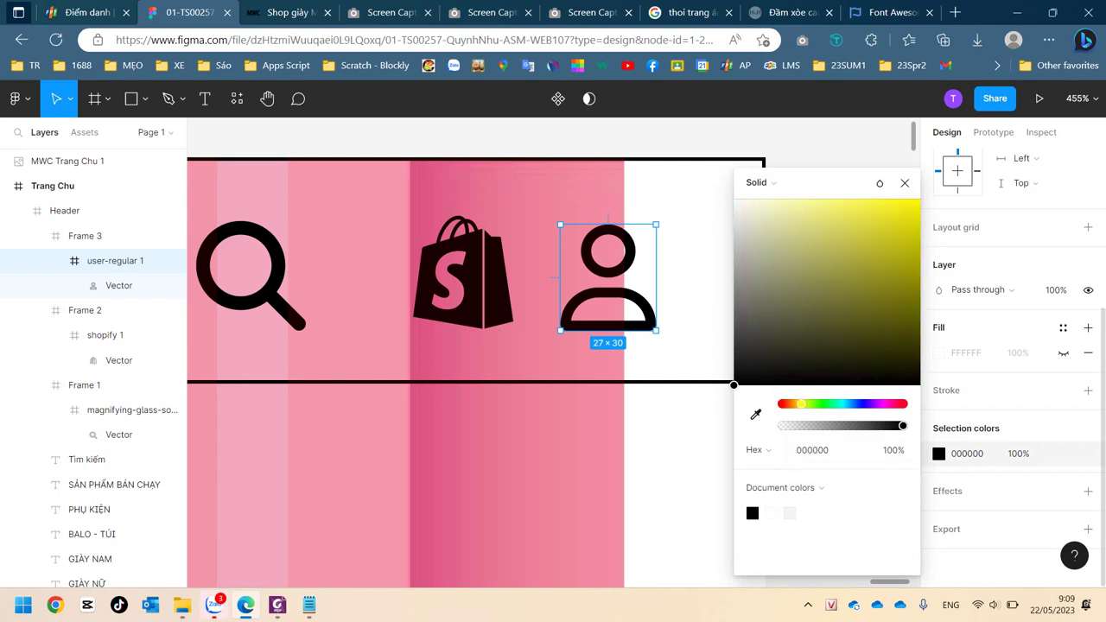
left_click(919, 200)
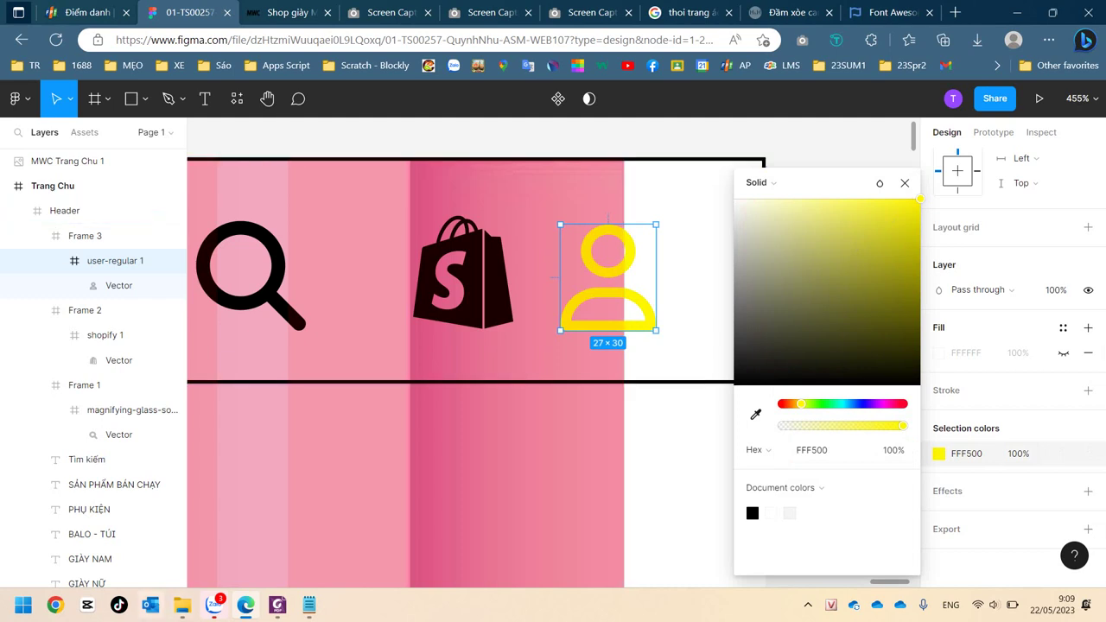
mouse_move(182, 603)
left_click(259, 523)
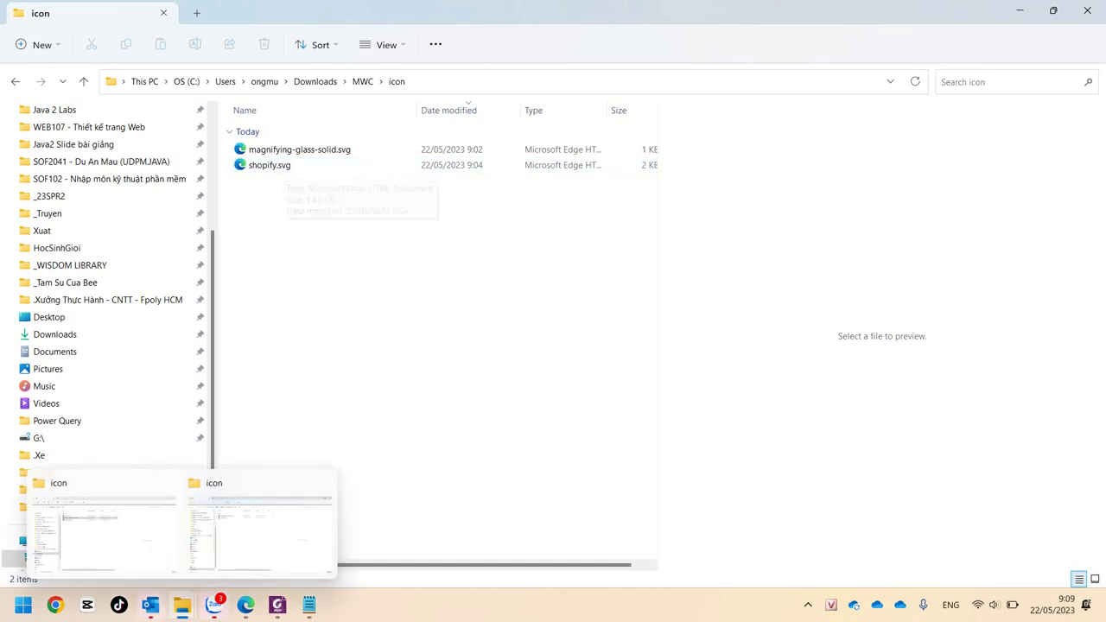
left_click(247, 604)
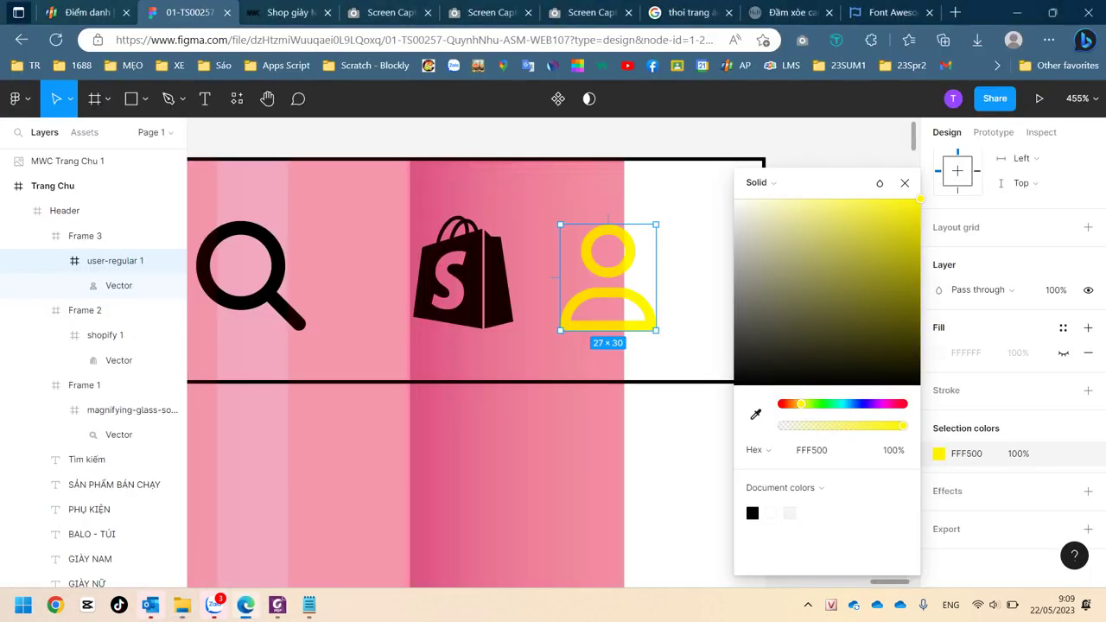
key("Escape")
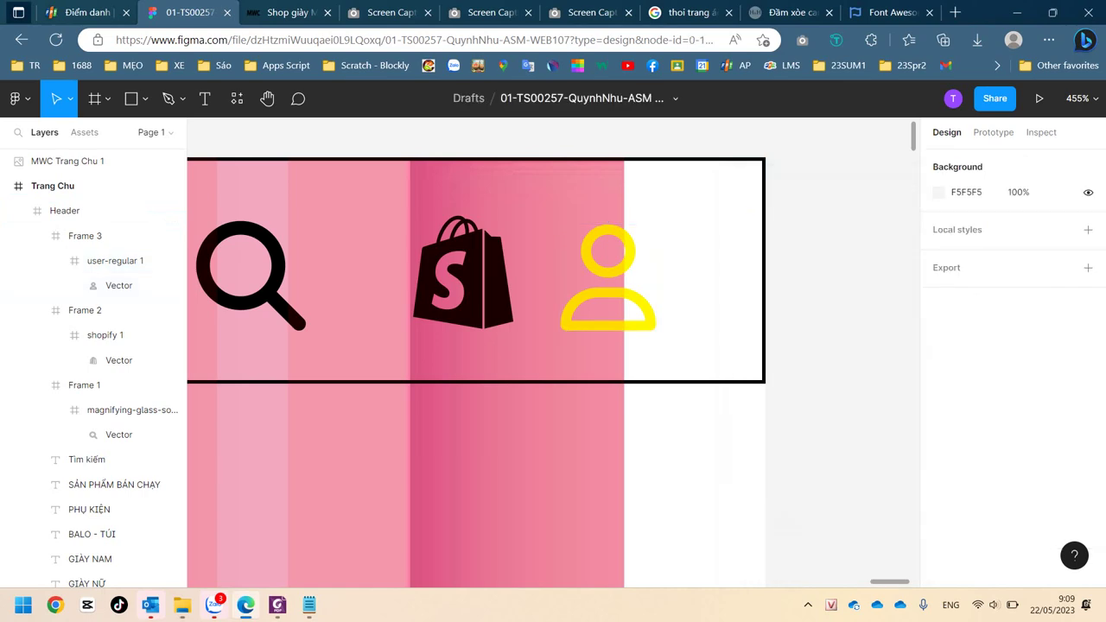
key("ctrl+z")
key("ctrl+z")
Step: Zoom out to 14% and bring up the frame size presets with nothing selected
key("Escape")
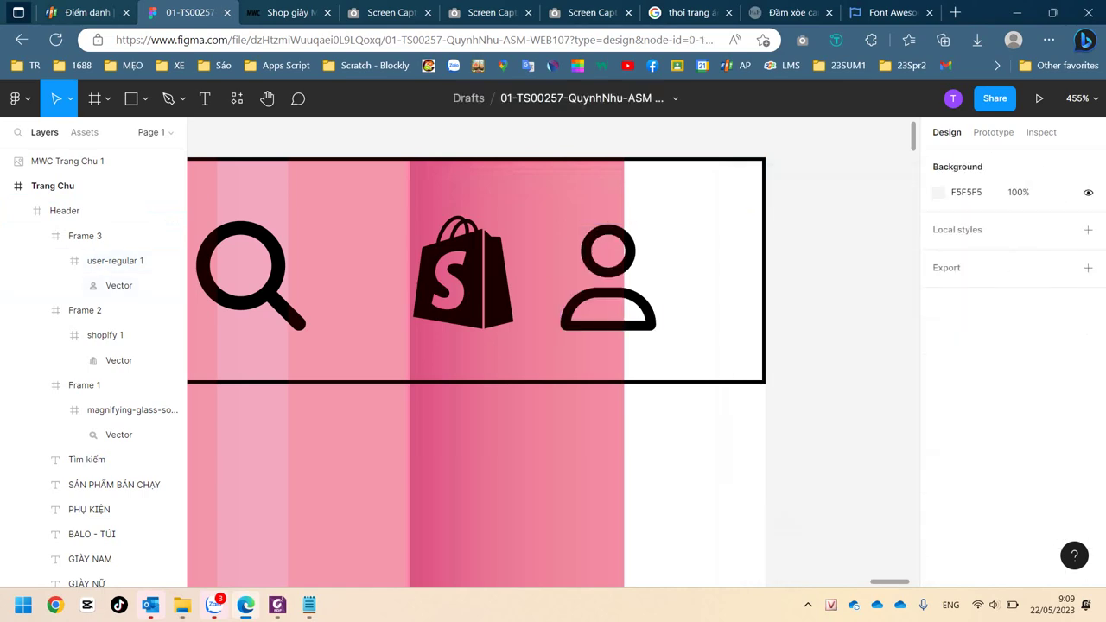
scroll(630, 384, "down", 5)
scroll(630, 383, "down", 10)
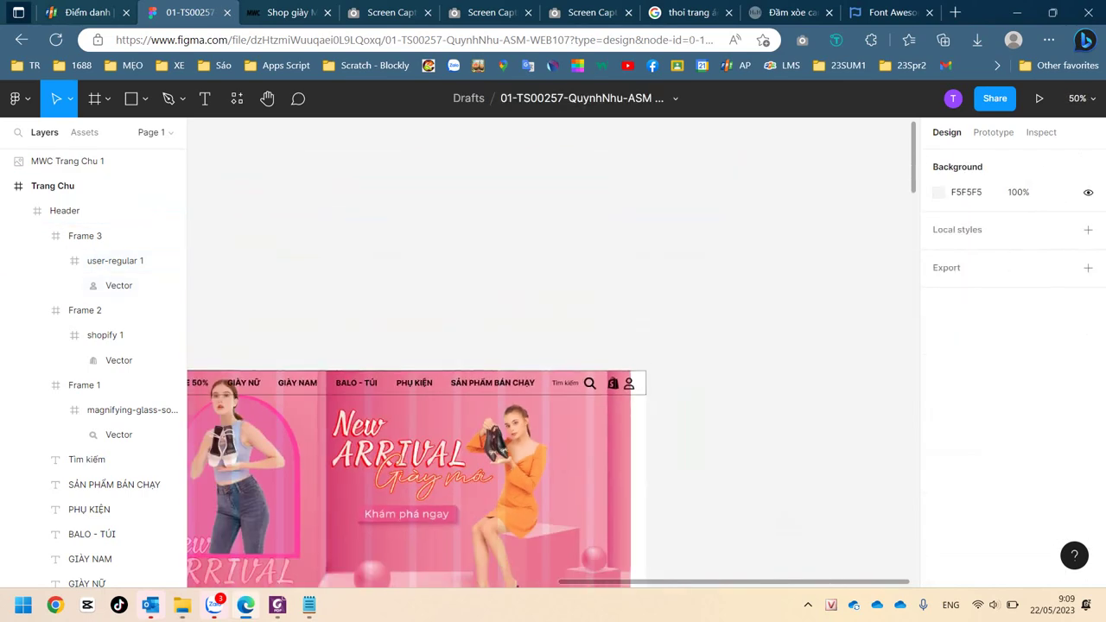
scroll(552, 363, "down", 3)
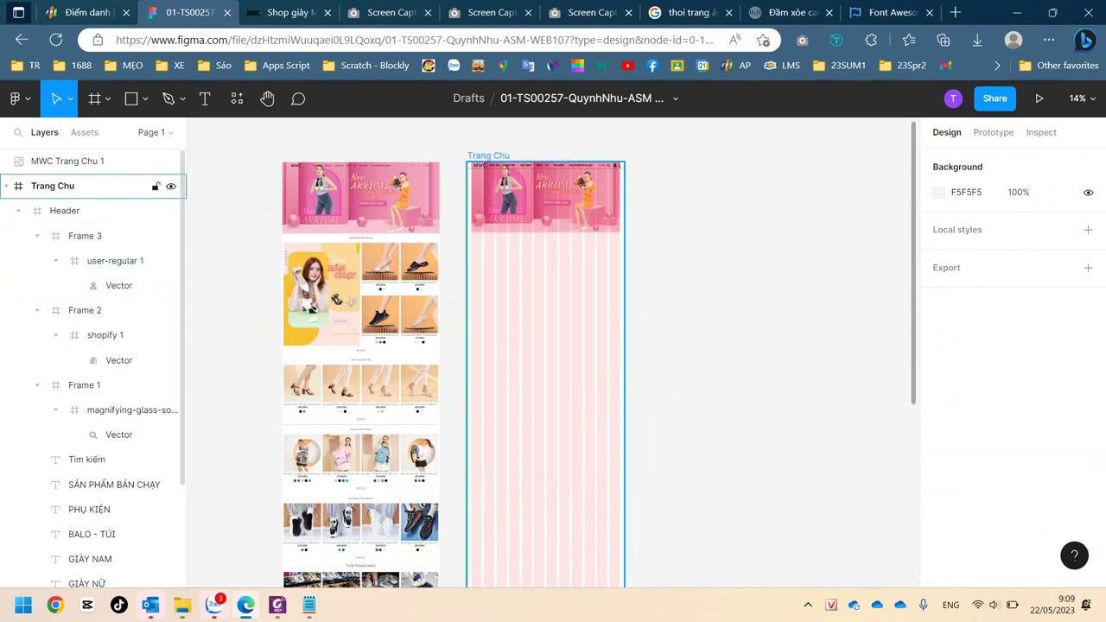
left_click(87, 186)
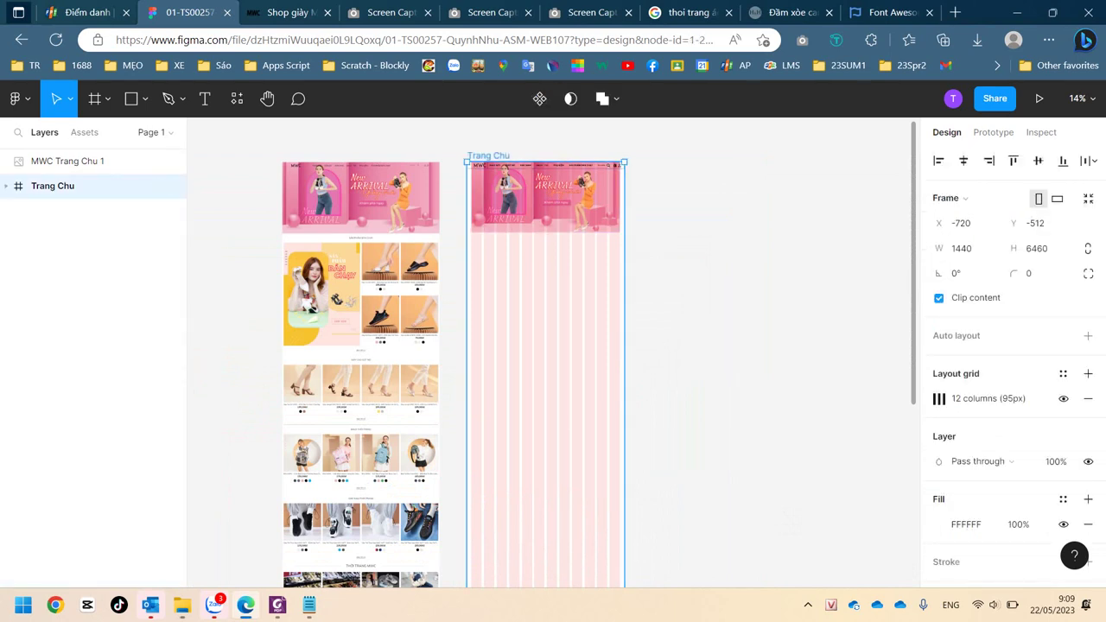
key("Escape")
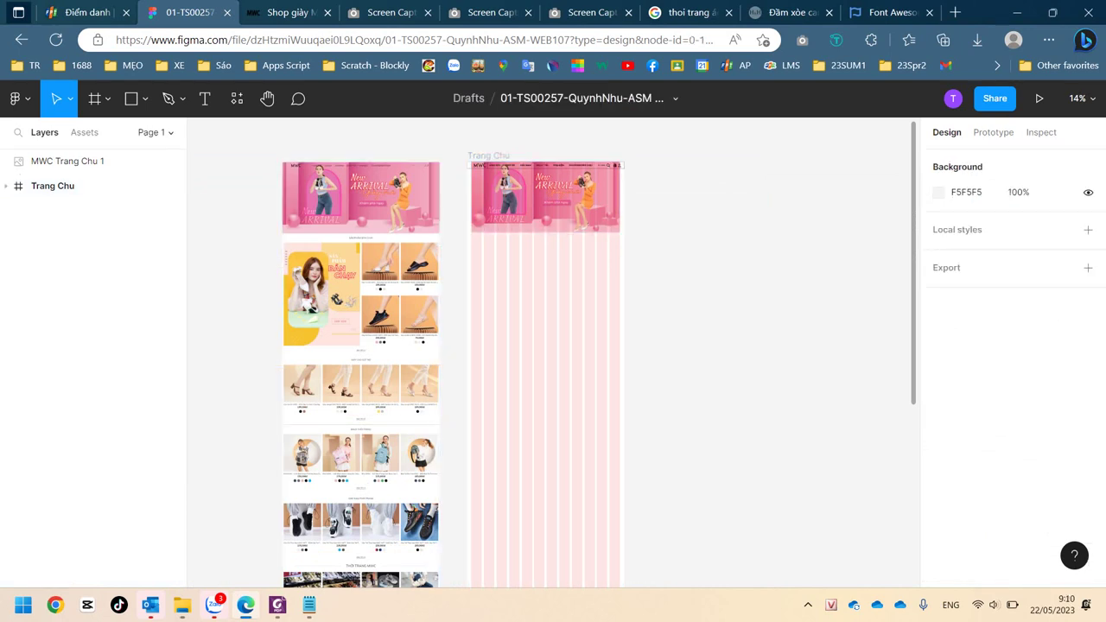
left_click(94, 99)
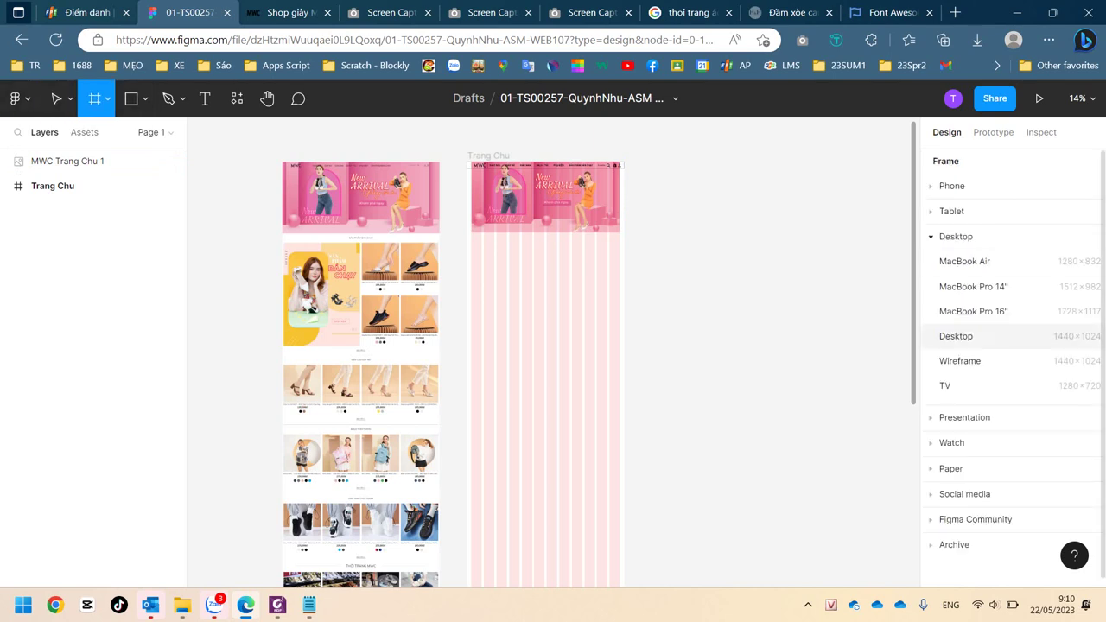
Step: Add a Desktop 1440×1024 frame top-aligned beside Trang Chu and name it 'San Pham'
left_click(955, 336)
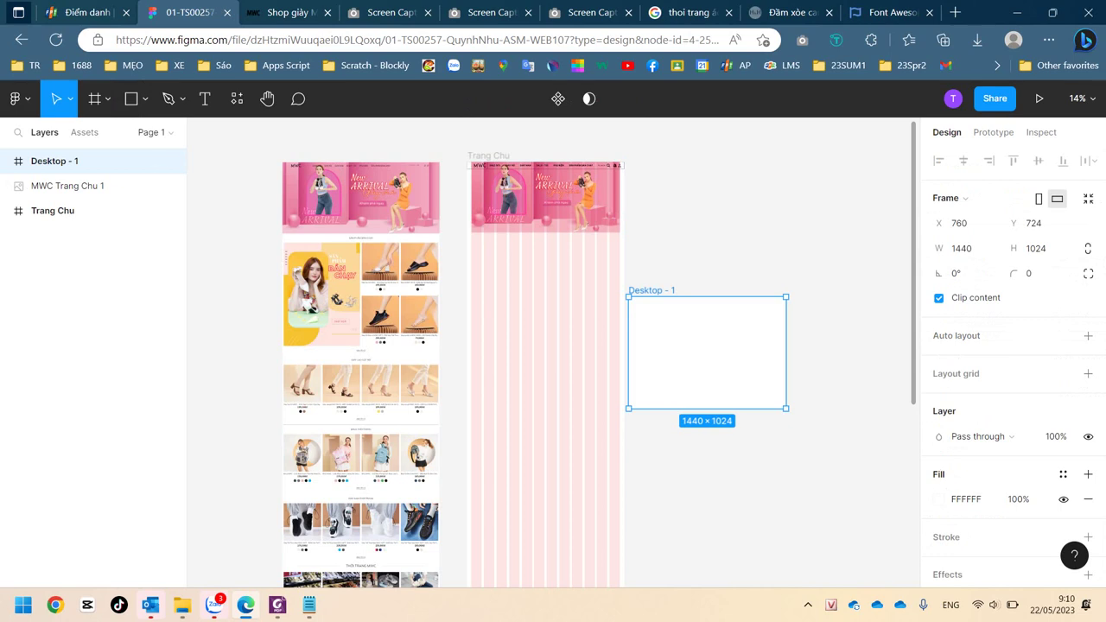
left_click_drag(707, 353, 717, 218)
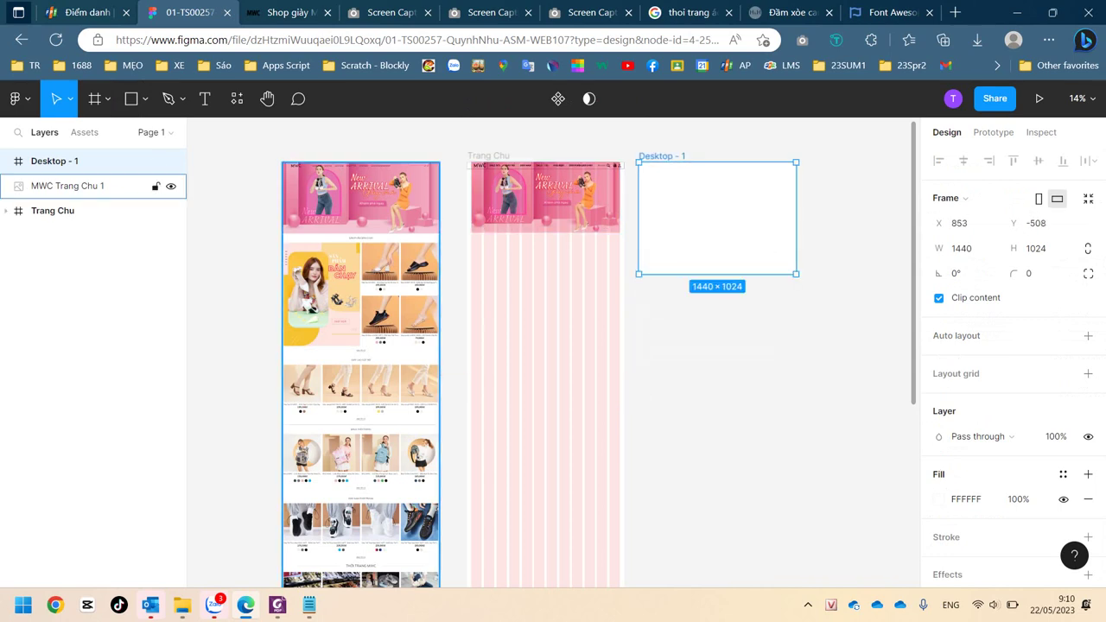
key("ctrl+r")
type("San Pham")
key("Return")
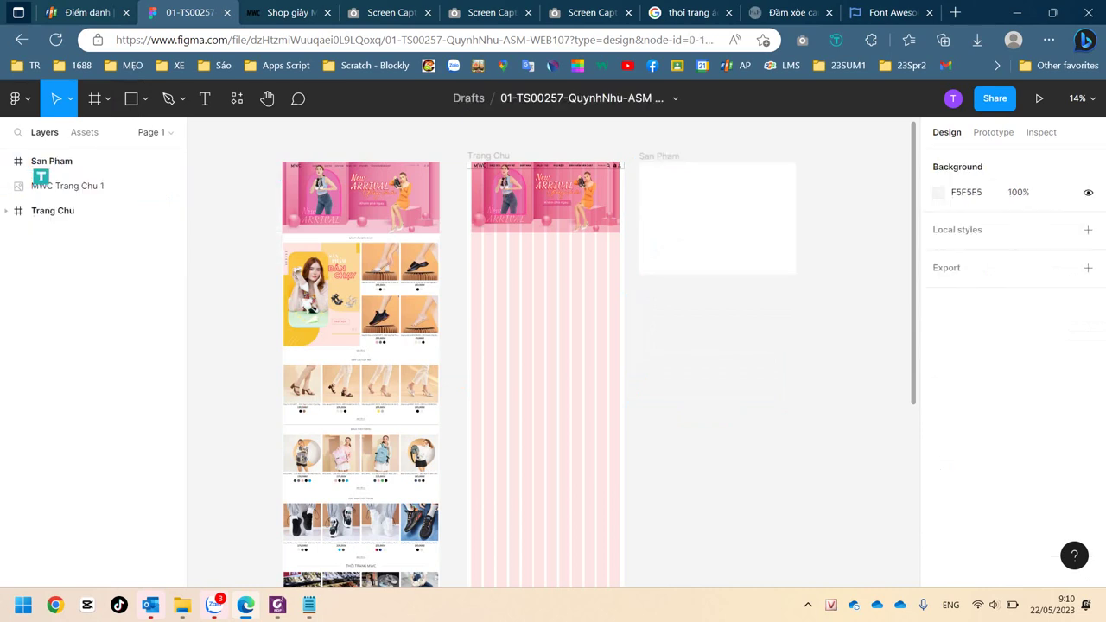
Step: Move San Pham below Trang Chu in the layers and stretch its height to 3335
left_click(51, 161)
left_click_drag(51, 199, 52, 223)
left_click(52, 185)
left_click(52, 210)
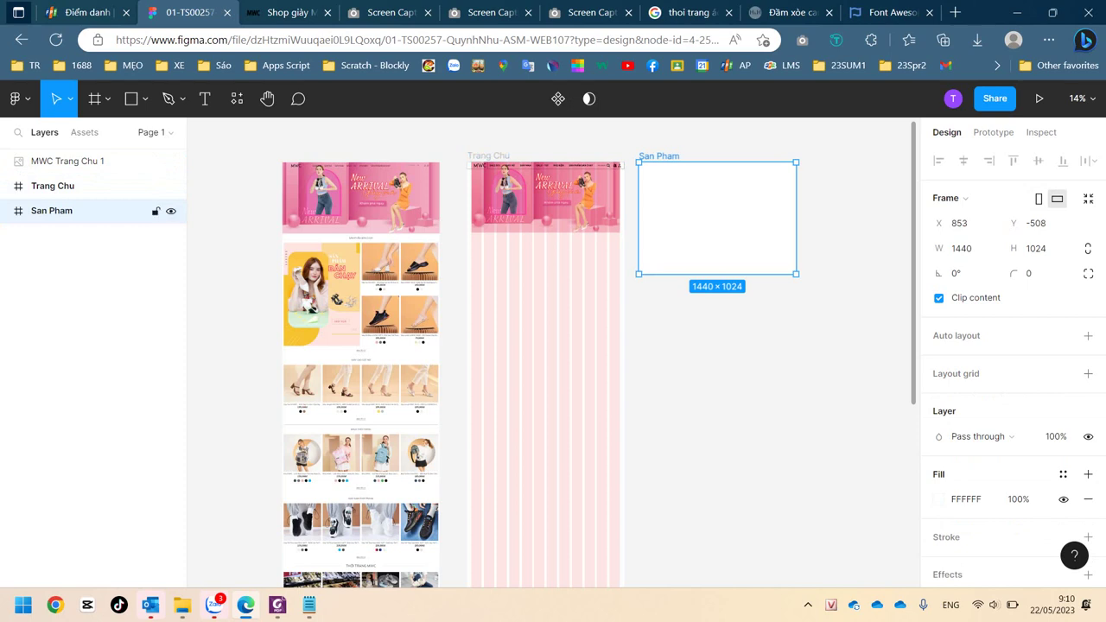
left_click_drag(717, 274, 717, 526)
key("Escape")
left_click(87, 211)
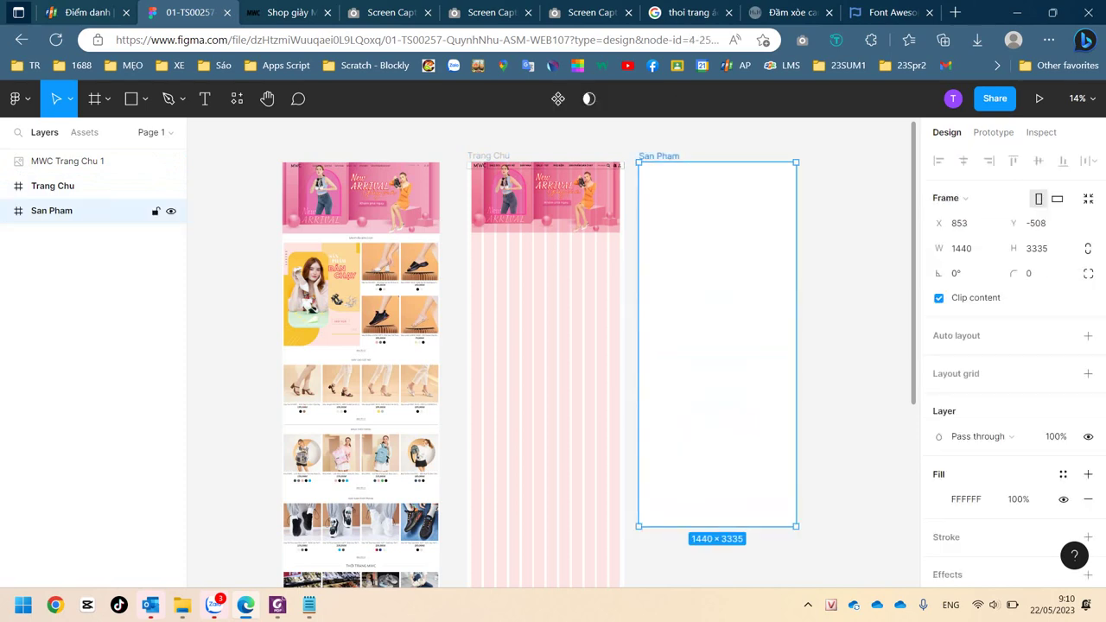
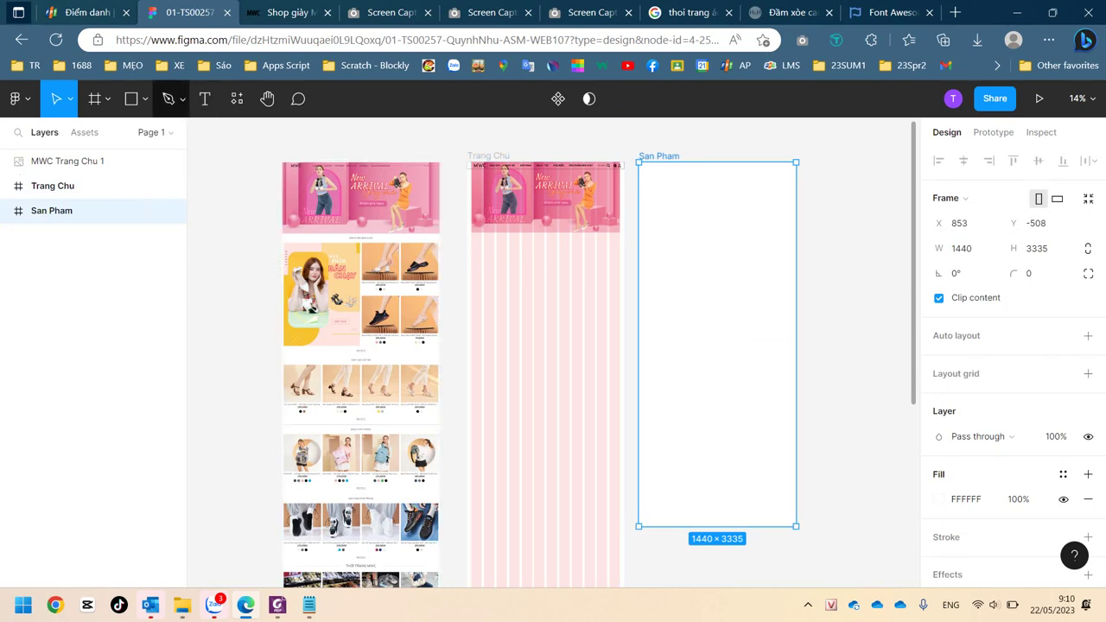
Step: Start placing an image from disk and preview the images in the MWC folder
left_click(169, 99)
left_click(146, 98)
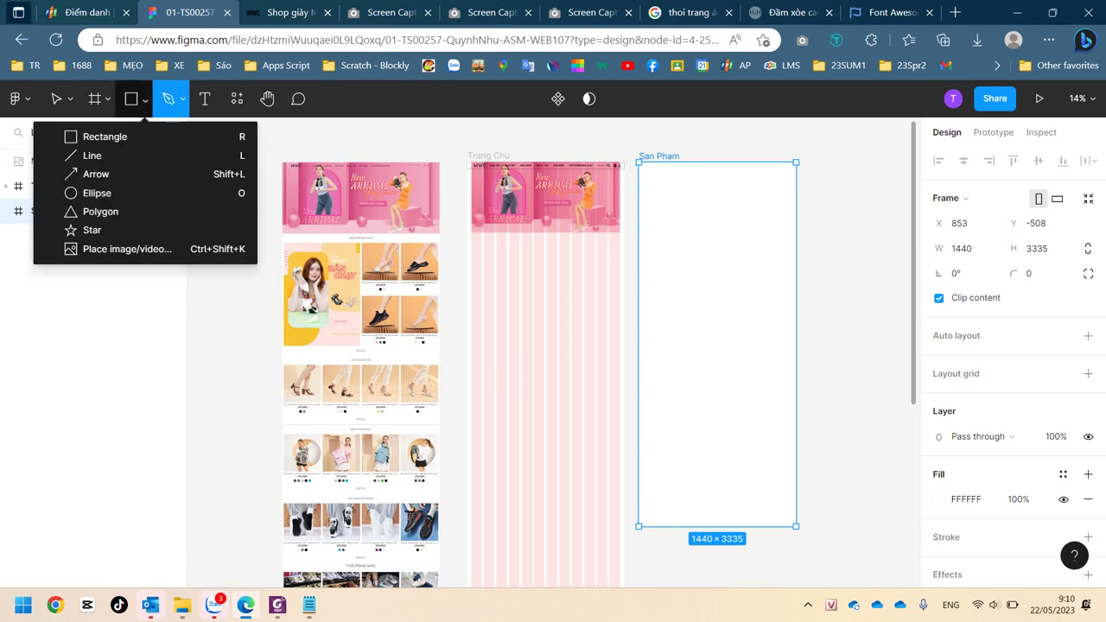
left_click(127, 249)
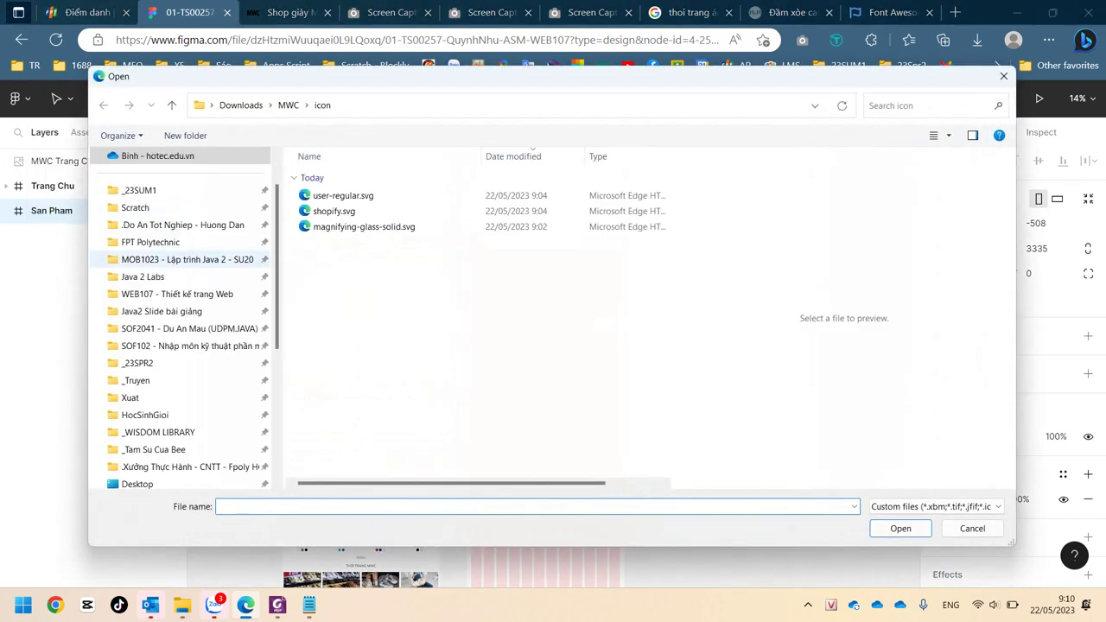
left_click(288, 104)
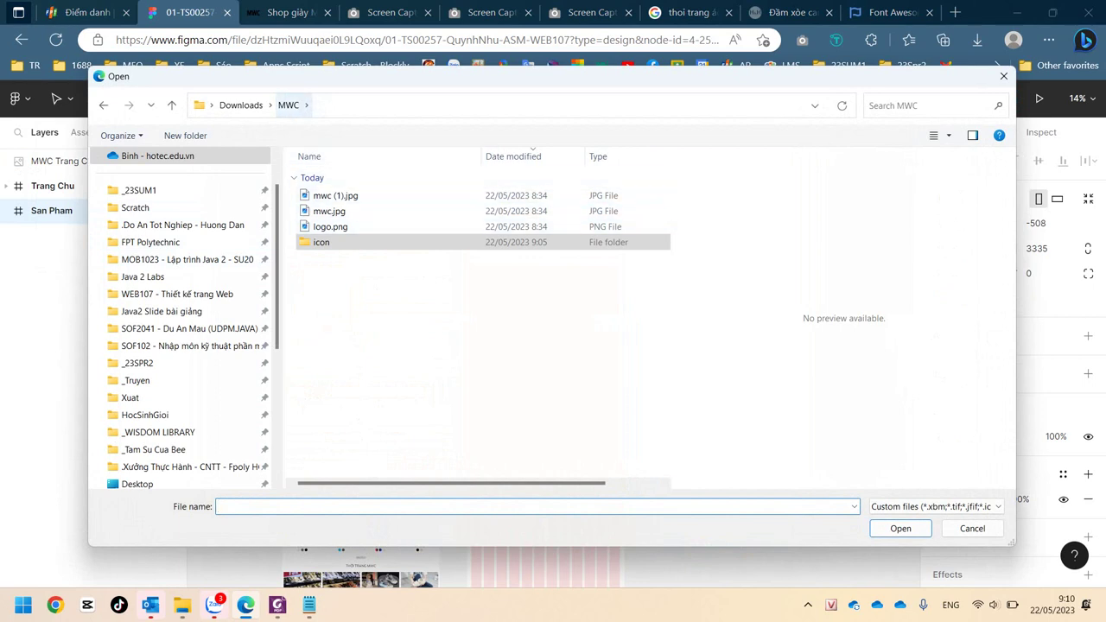
left_click(335, 195)
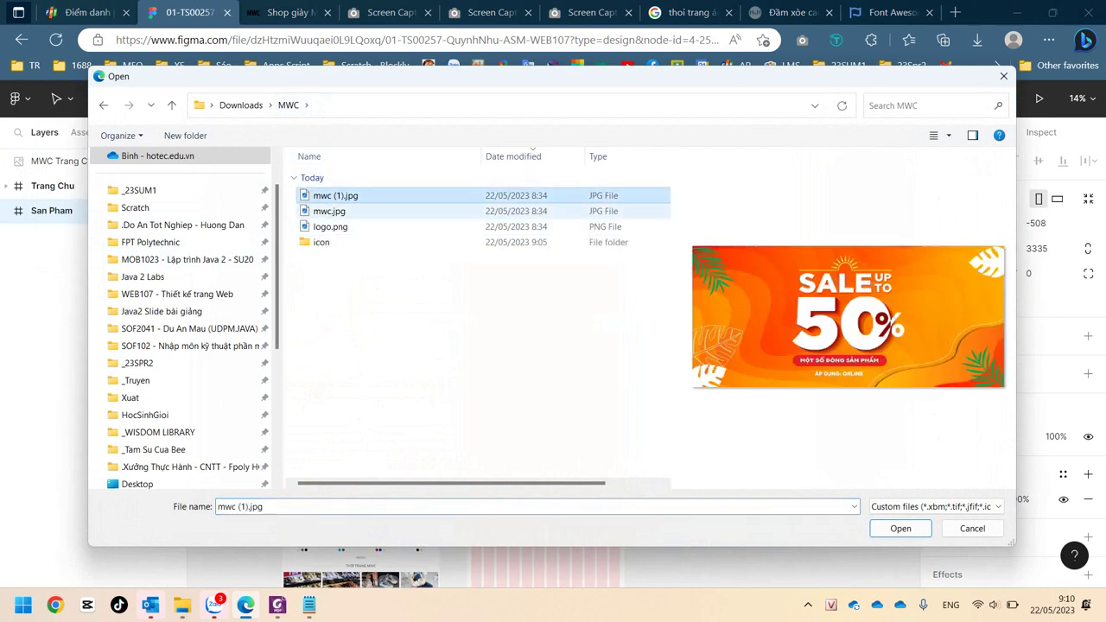
left_click(330, 226)
left_click(329, 211)
Step: Load MWC Trang San Pham.png from Downloads and place it in the San Pham frame
left_click(467, 345)
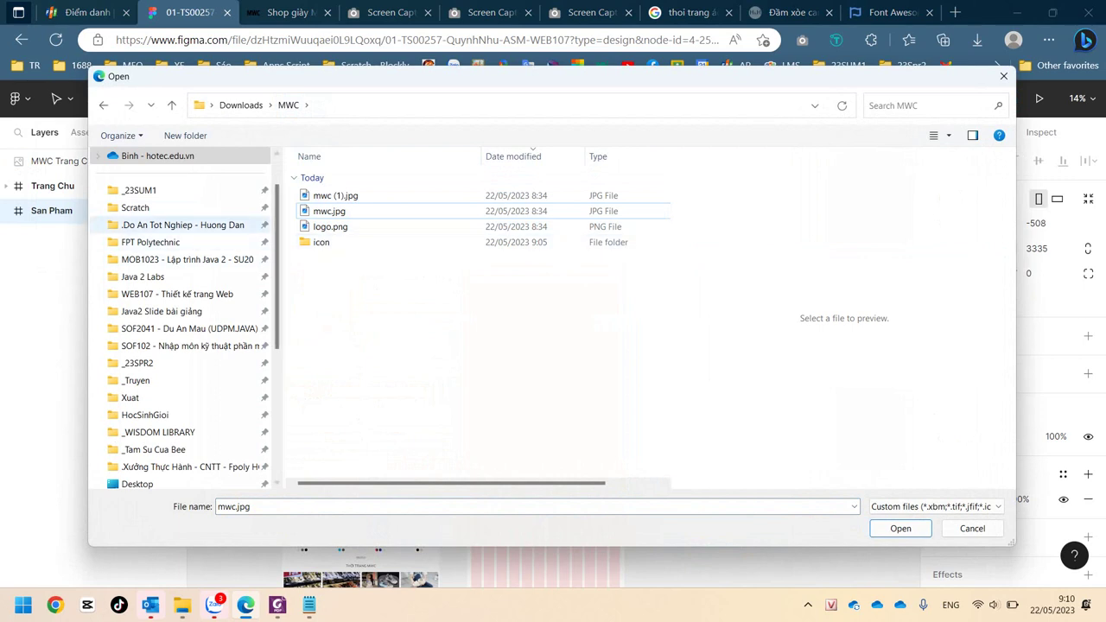
scroll(182, 380, "down", 2)
left_click(142, 380)
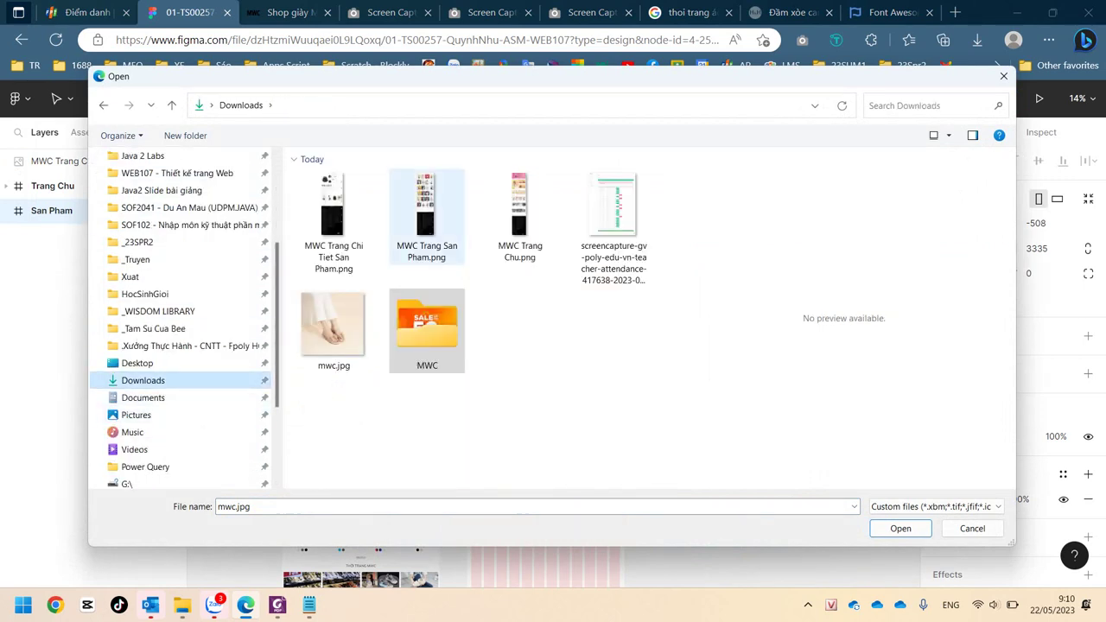
left_click(426, 216)
double_click(447, 179)
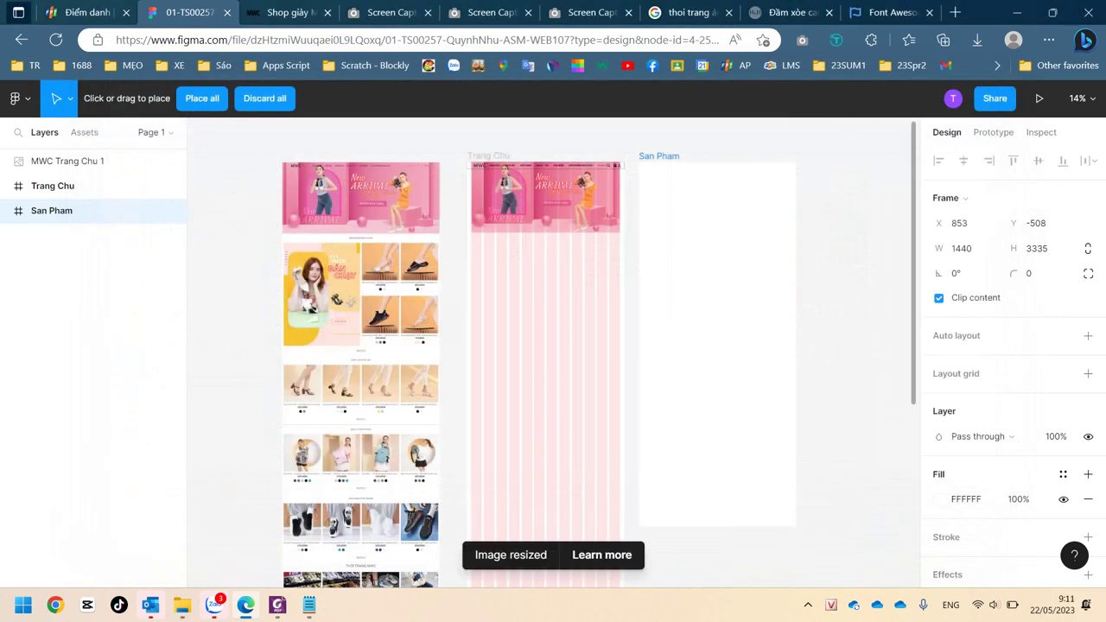
left_click(202, 98)
Step: Move the product-page screenshot to the top of San Pham and scale it to 1440 wide
key("Escape")
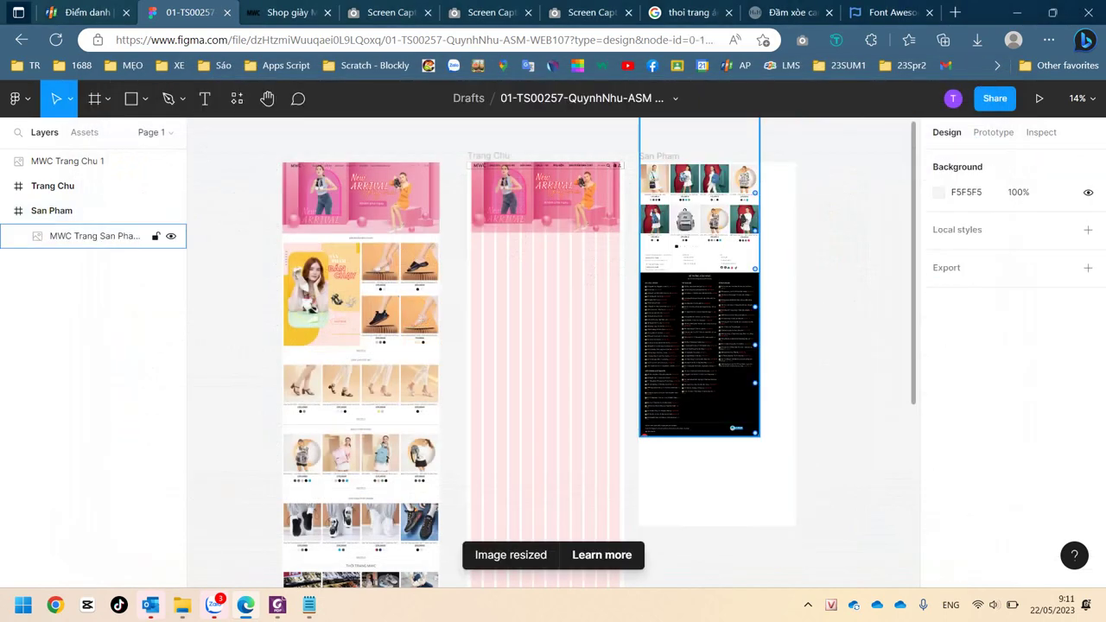
left_click(95, 236)
left_click_drag(700, 346, 696, 518)
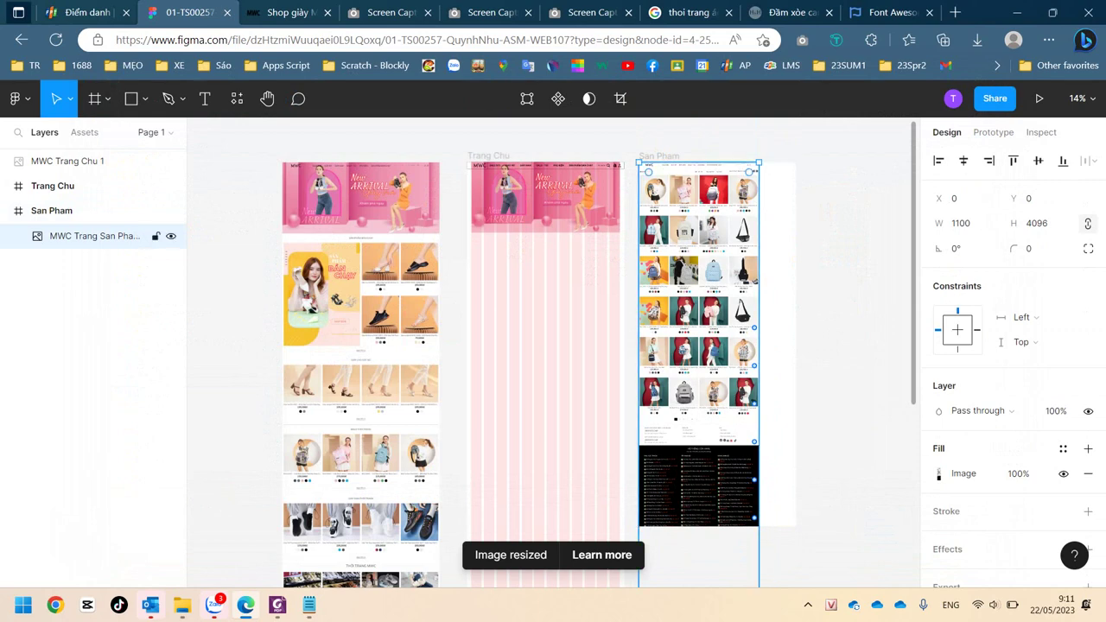
scroll(599, 355, "down", 2)
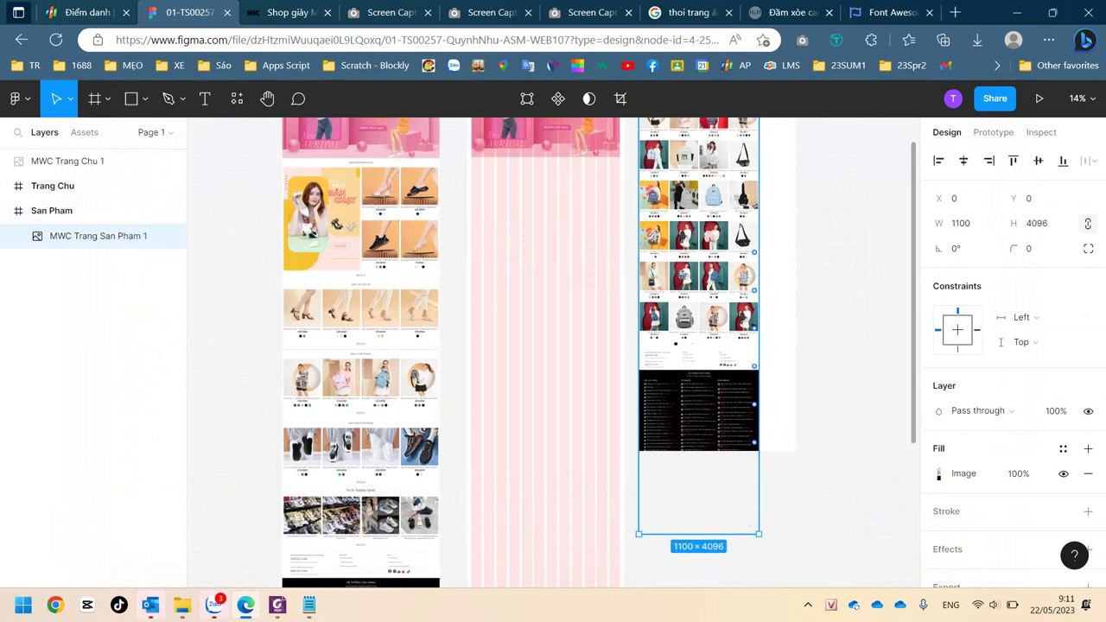
left_click_drag(759, 533, 796, 585)
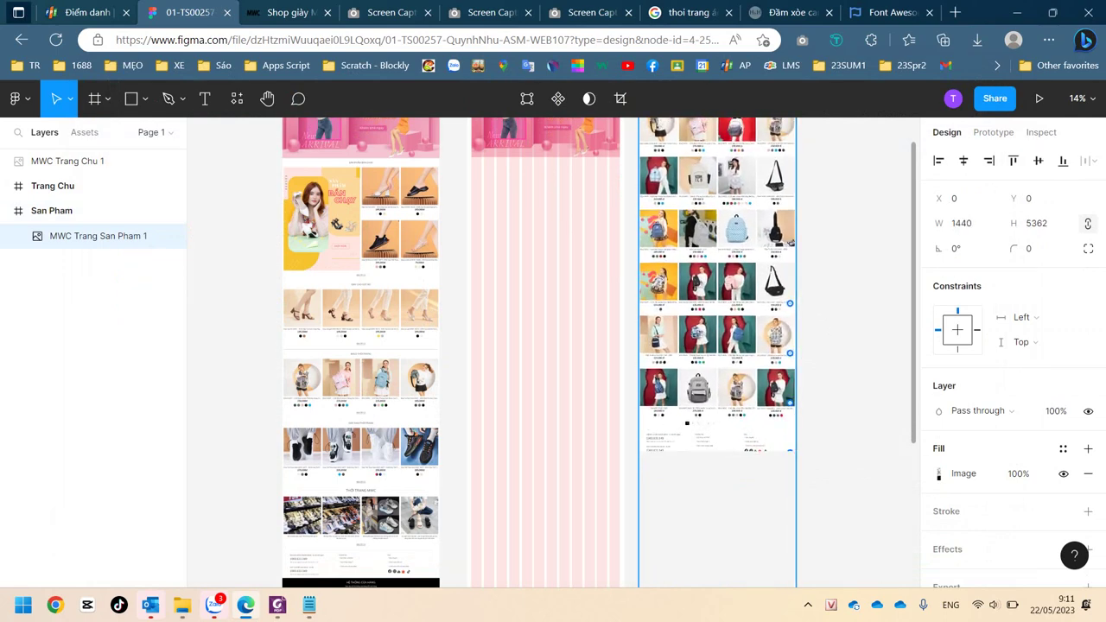
key("Escape")
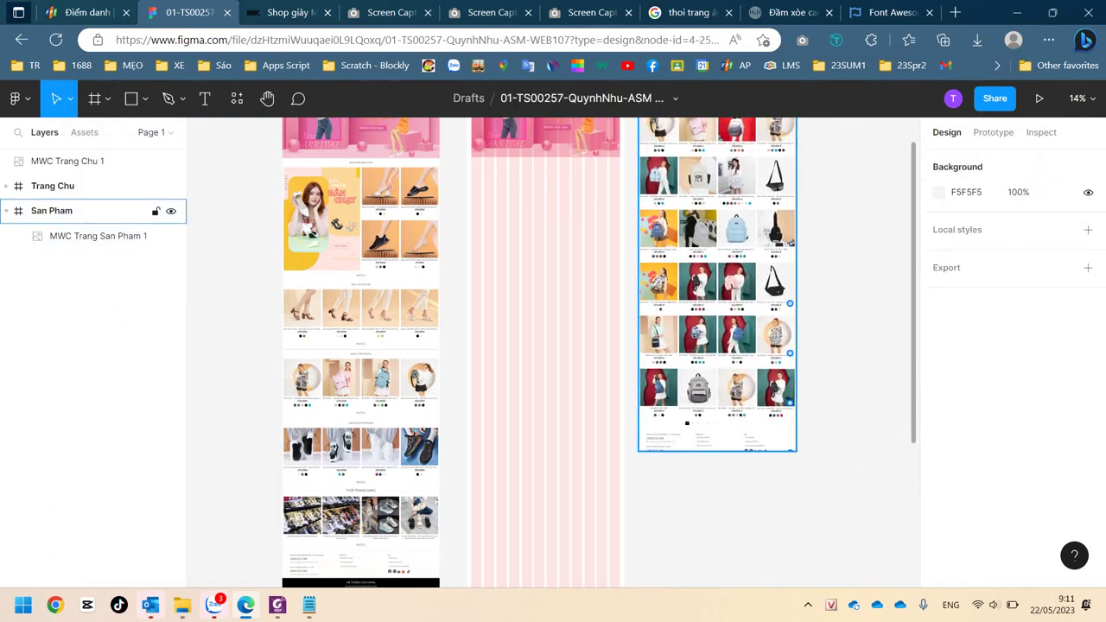
Step: Extend the San Pham frame's bottom edge so the frame is 1440 × 5362
left_click(52, 210)
scroll(96, 236, "down", 1)
scroll(552, 345, "down", 5)
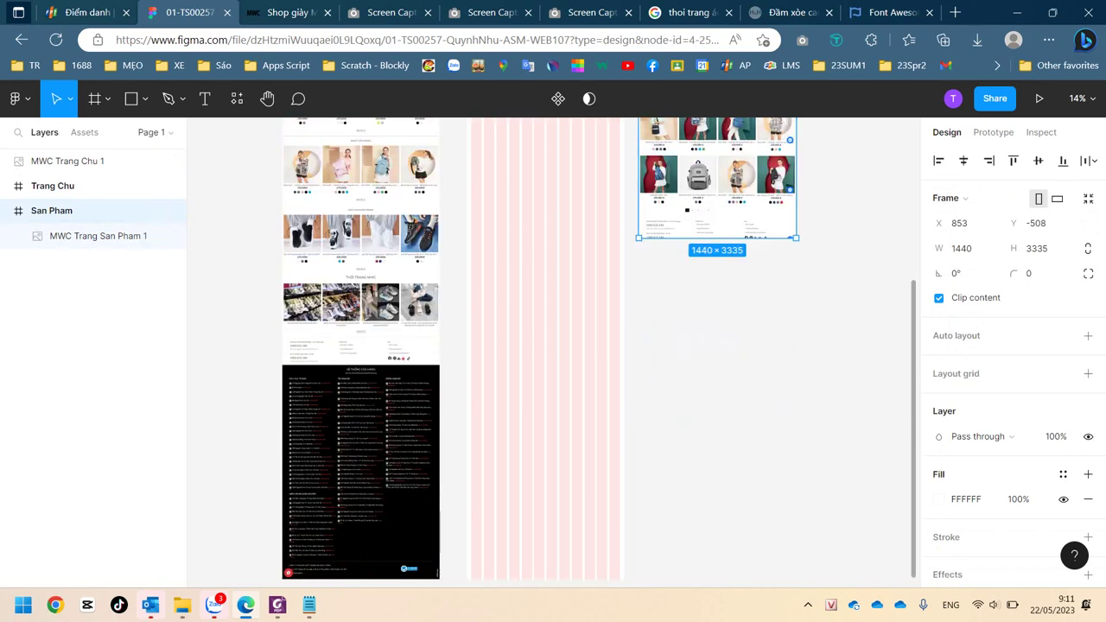
left_click_drag(717, 237, 716, 480)
scroll(598, 349, "down", 2)
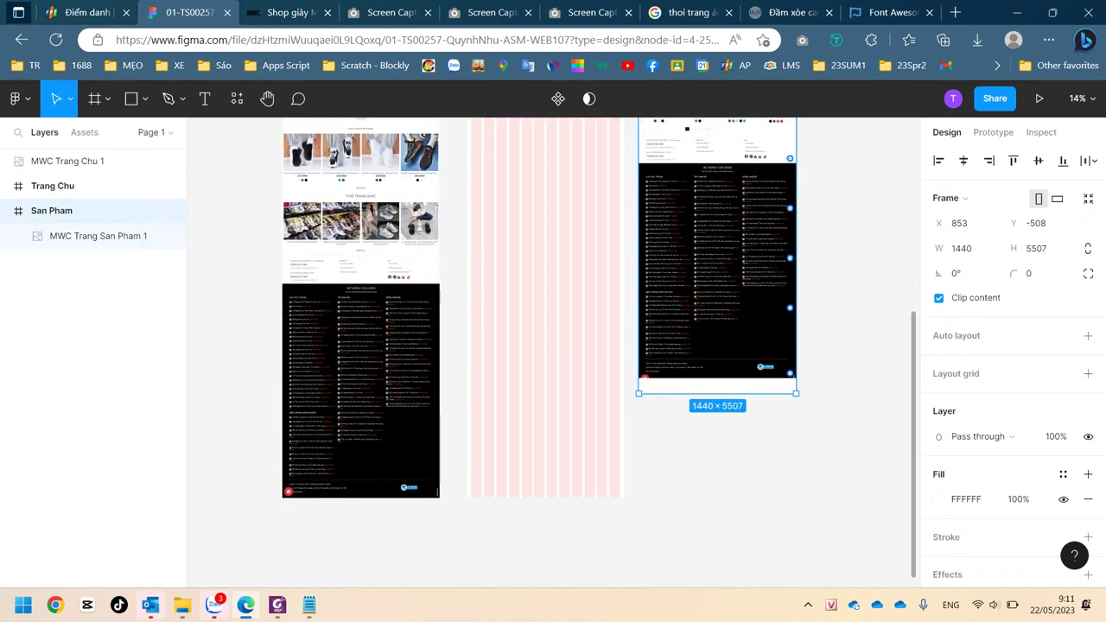
mouse_move(716, 393)
left_mouse_down()
mouse_move(716, 530)
mouse_move(716, 377)
left_mouse_up()
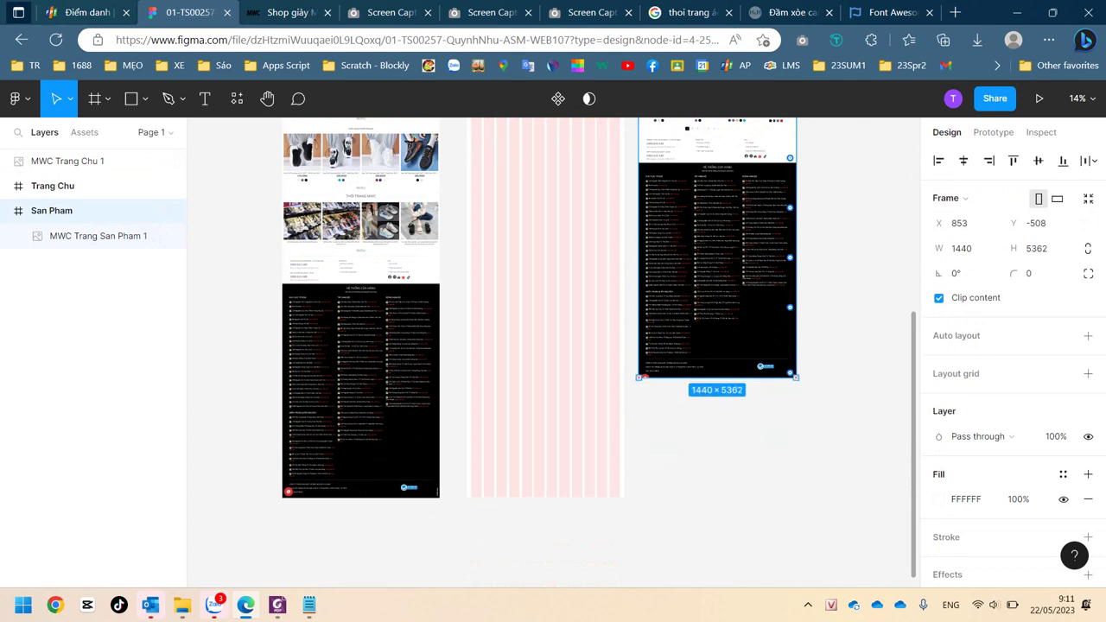
key("Escape")
scroll(552, 346, "up", 5)
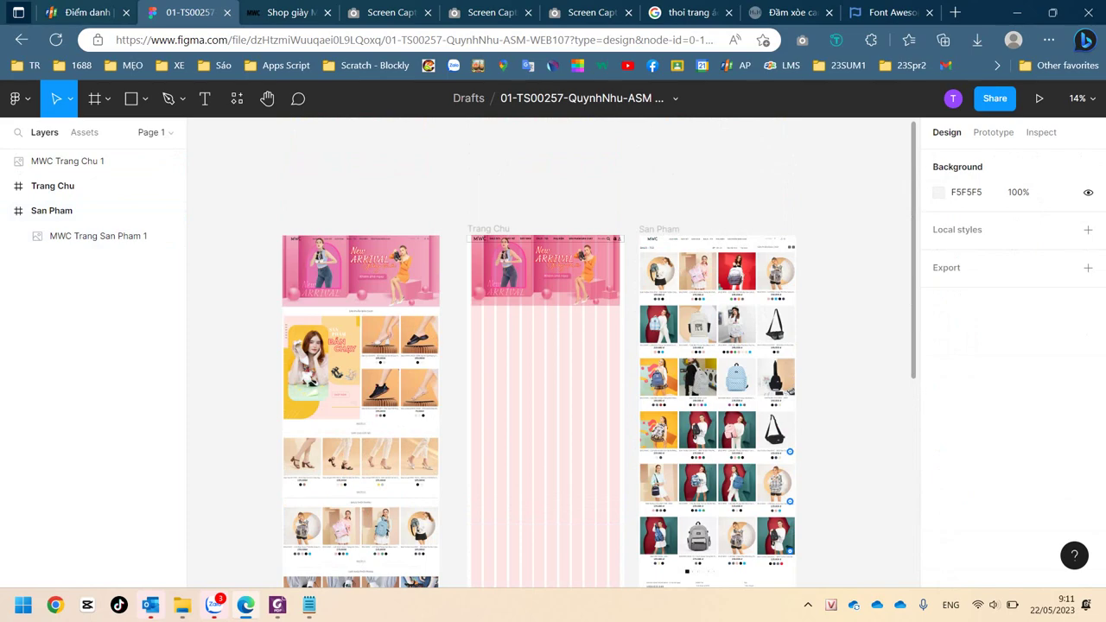
Step: Show the BALO - TÚI backpack collection on the mwc.com.vn tab
key("ctrl+Tab")
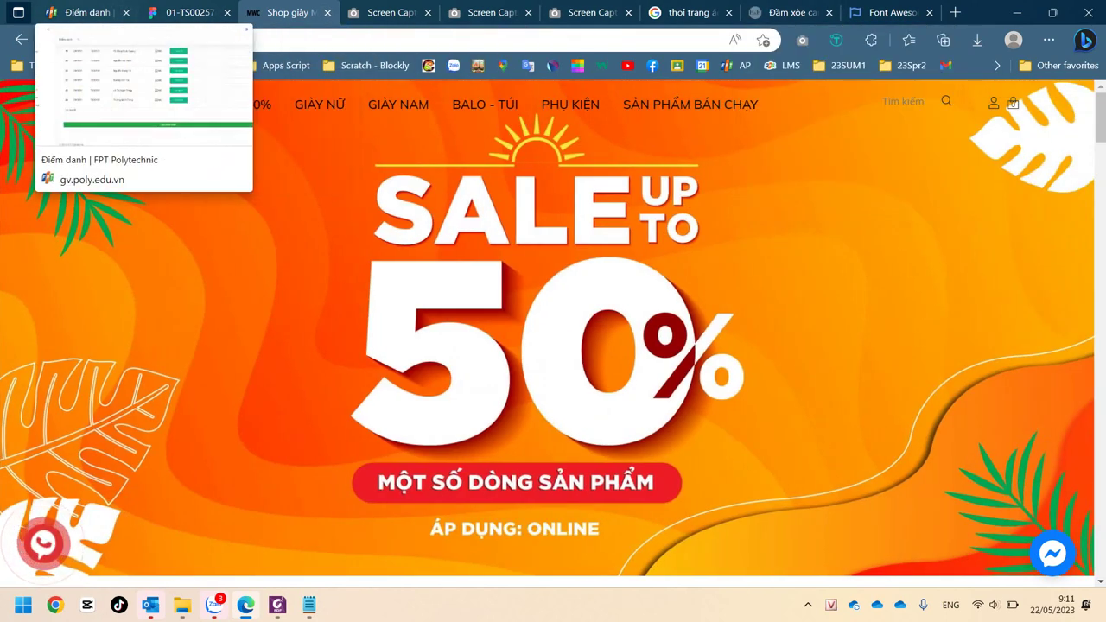
left_click(181, 12)
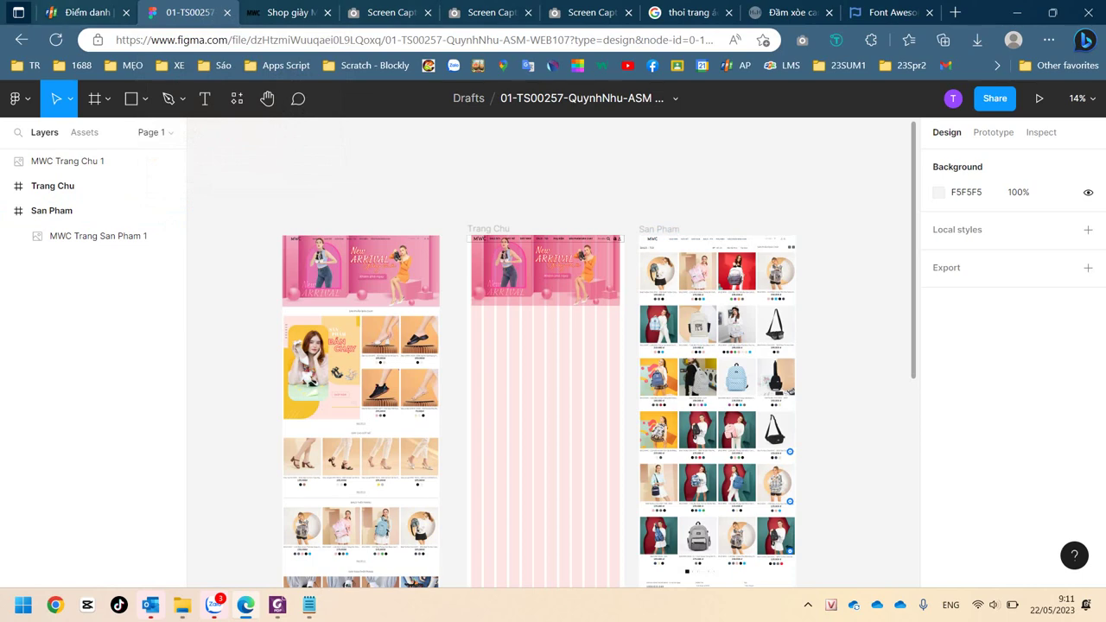
key("ctrl+Tab")
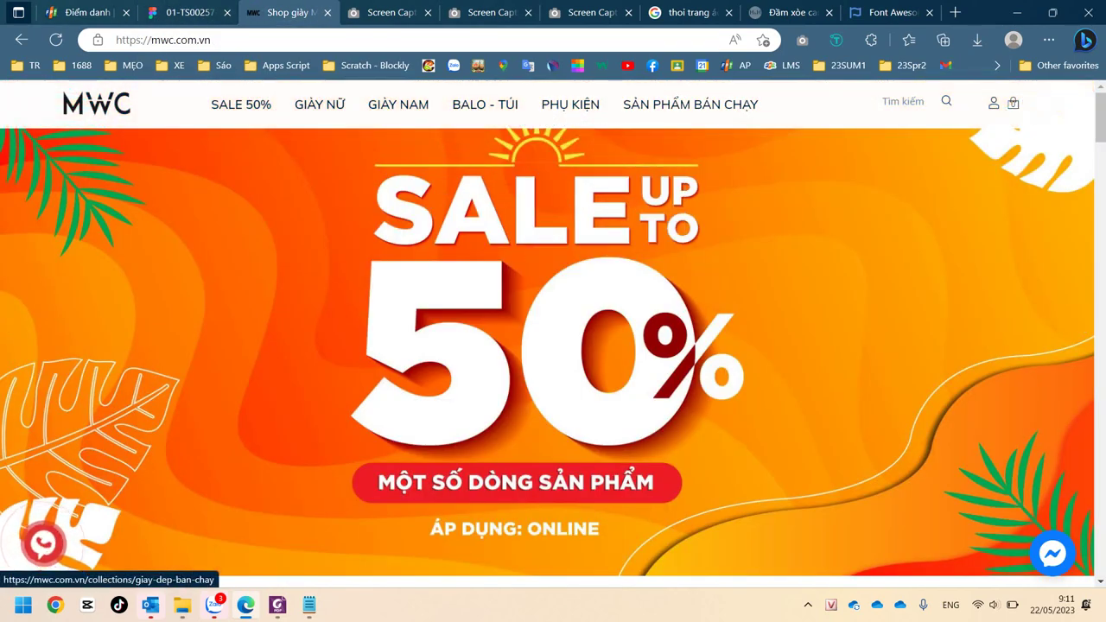
left_click(485, 103)
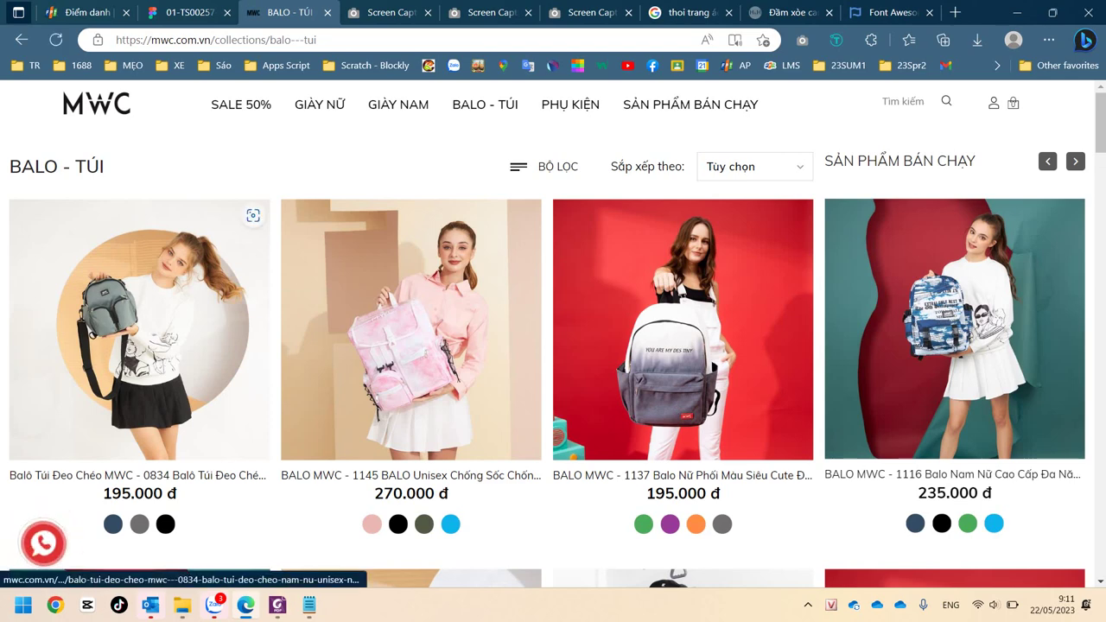
Step: Save the first backpack image, creating a San Pham folder and a Balo - Tui subfolder
right_click(130, 259)
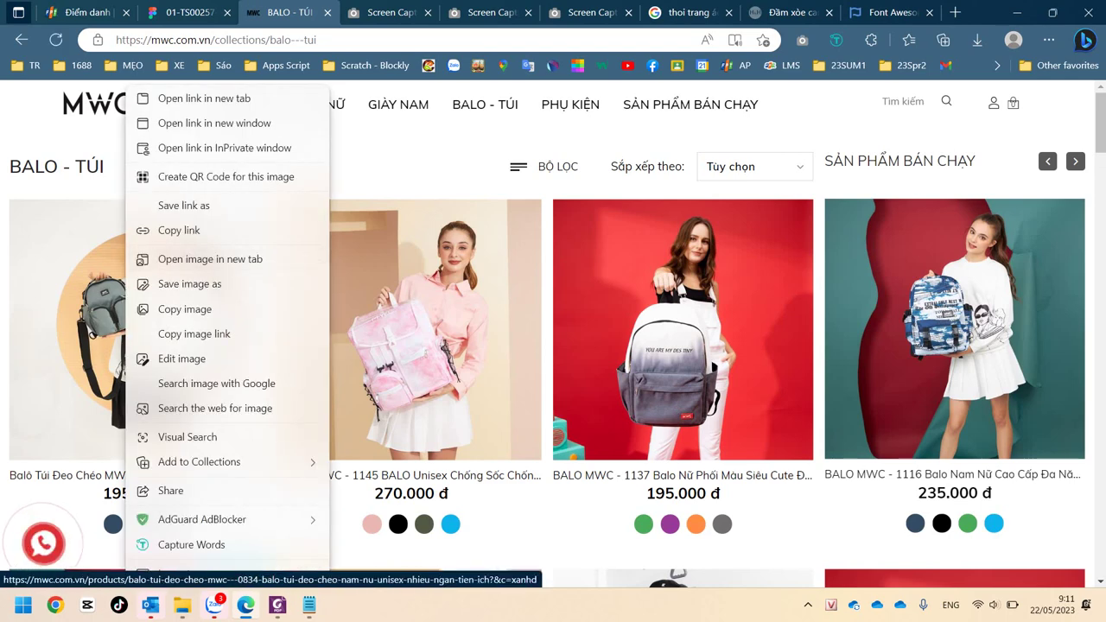
left_click(199, 283)
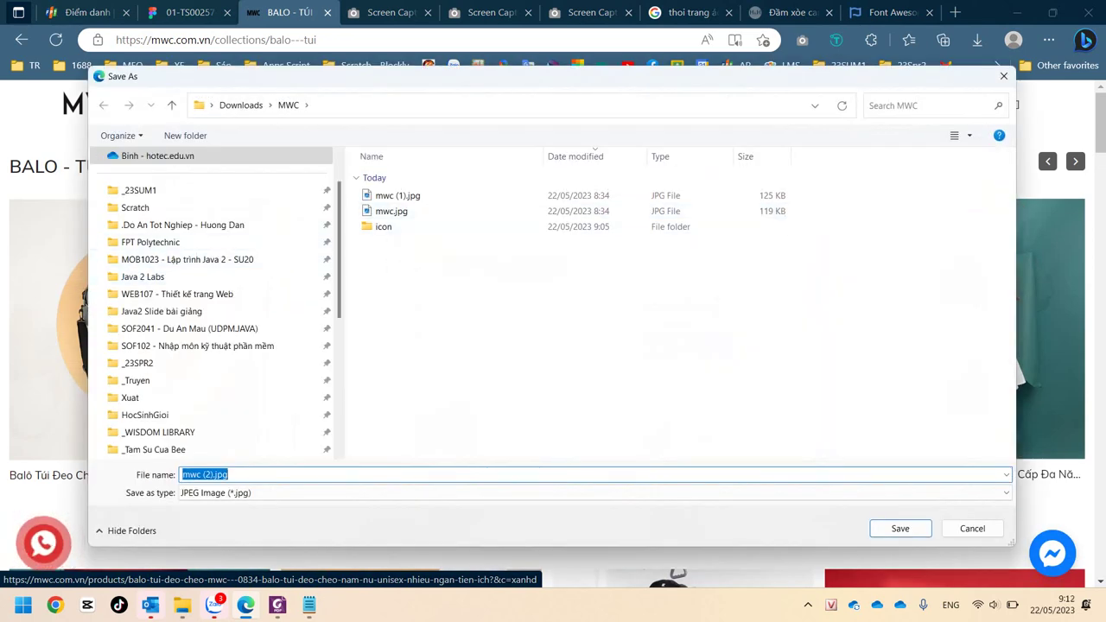
left_click(185, 136)
type("San Pham")
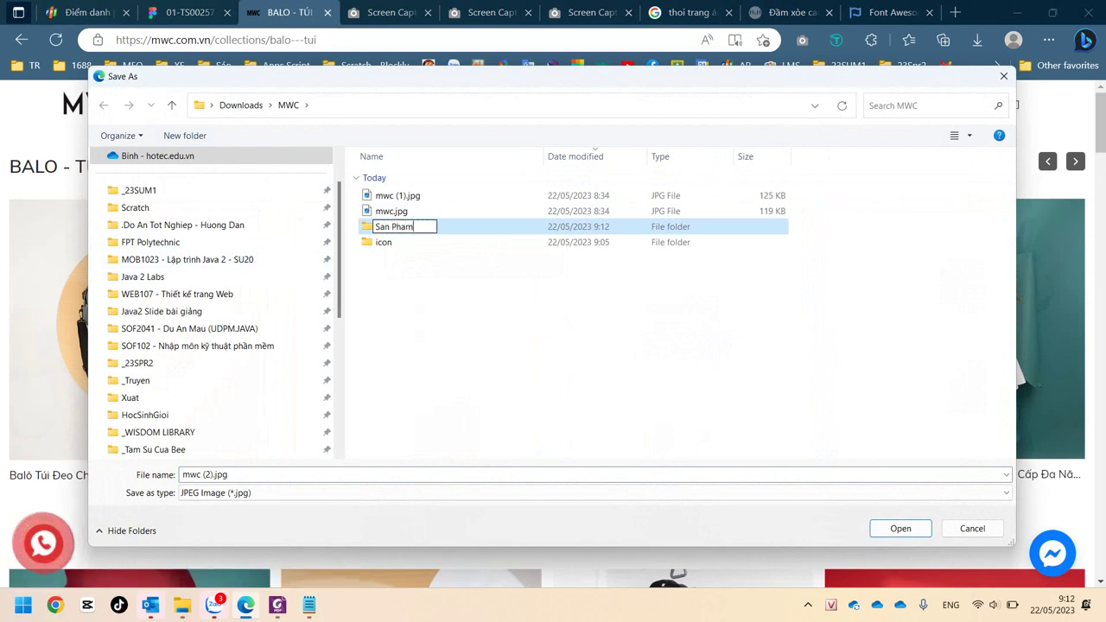
key("Return")
key("Return")
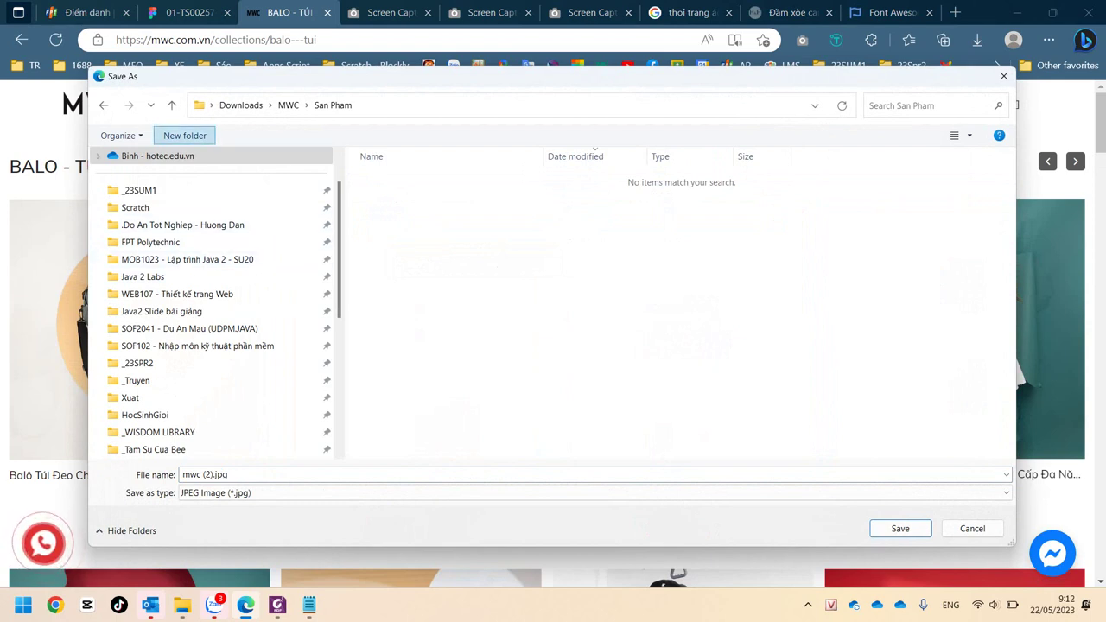
left_click(184, 135)
type("Balo - Tui")
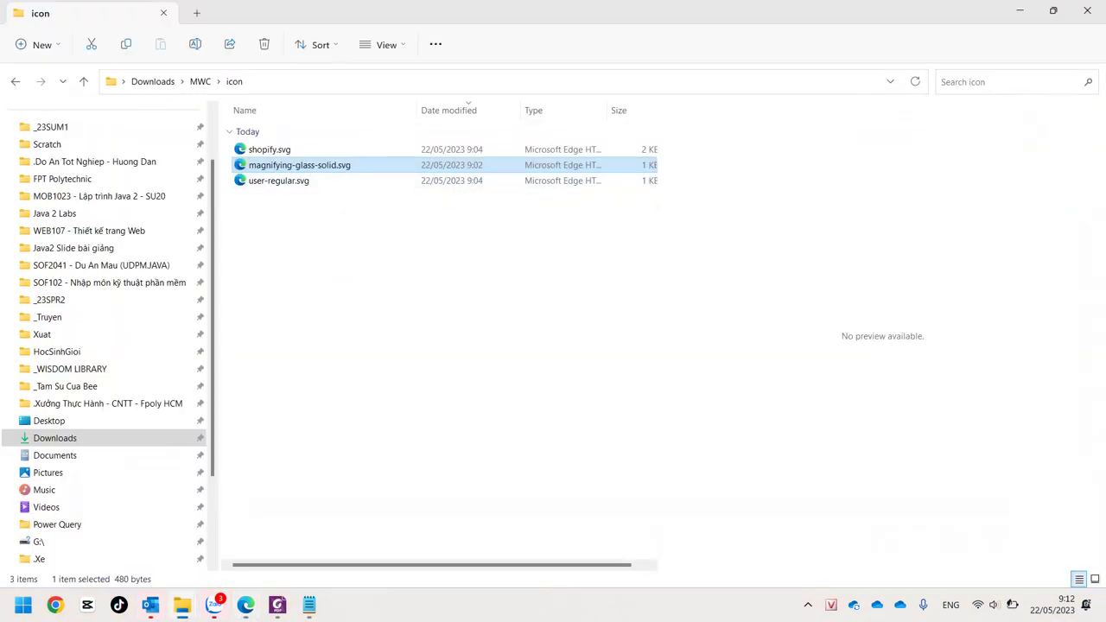
Step: Rename the new folder in Downloads\MWC\San Pham to Balo - Tui in File Explorer
left_click(200, 81)
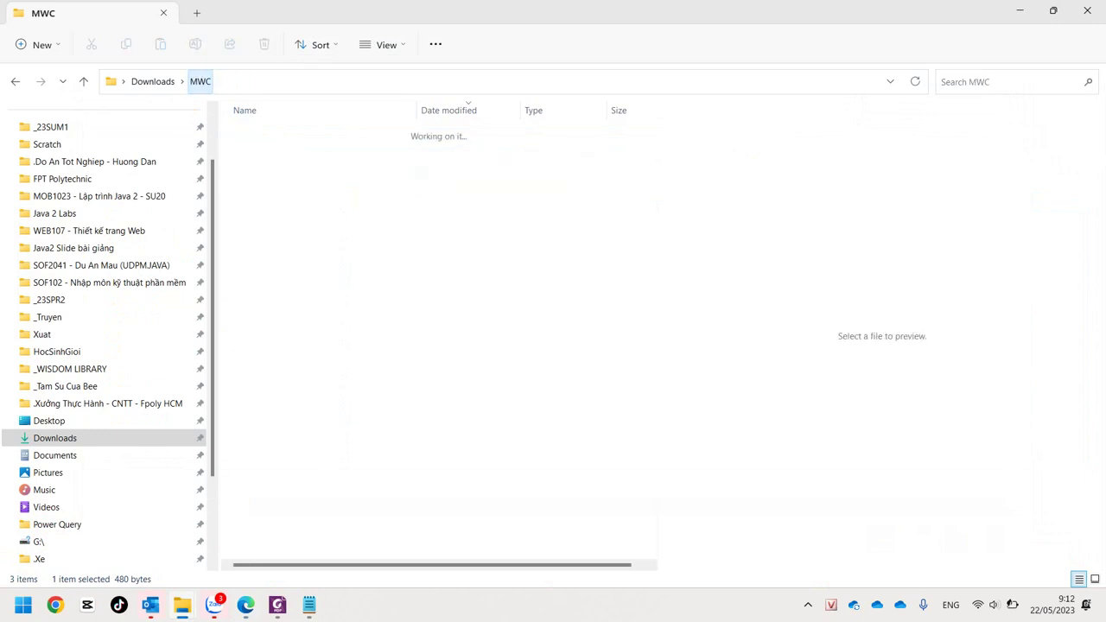
double_click(259, 201)
left_click(270, 150)
key("F2")
type("Balo - Tui")
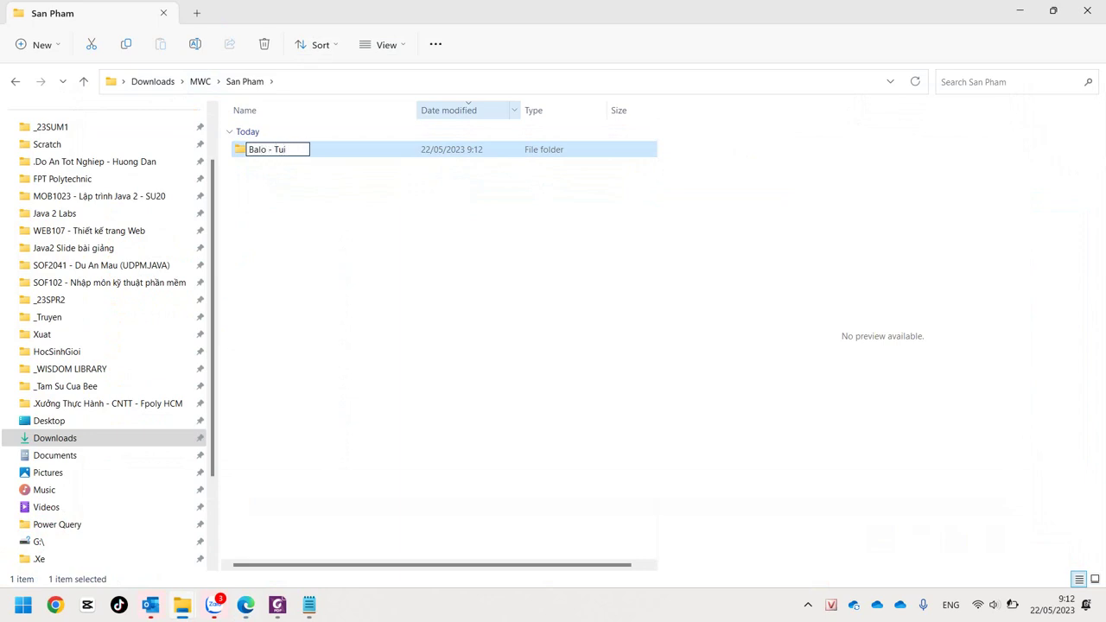
key("Return")
key("Return")
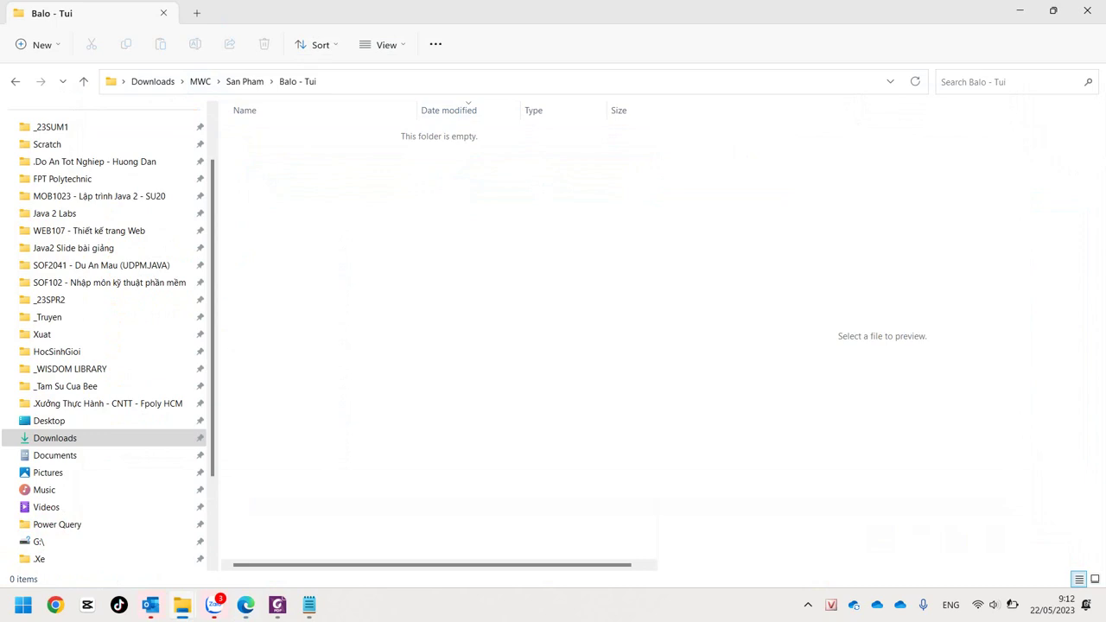
key("shift+F10")
key("Escape")
key("alt+Tab")
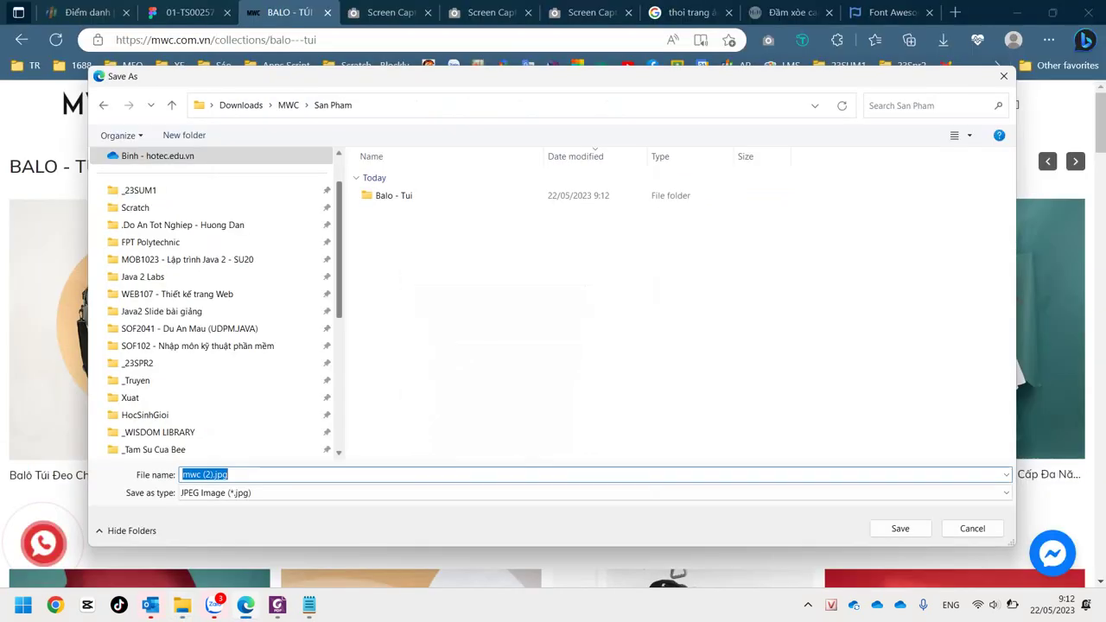
Step: Save the backpack image into Balo - Tui as mwc (2).jpg and return to the Figma file
double_click(393, 196)
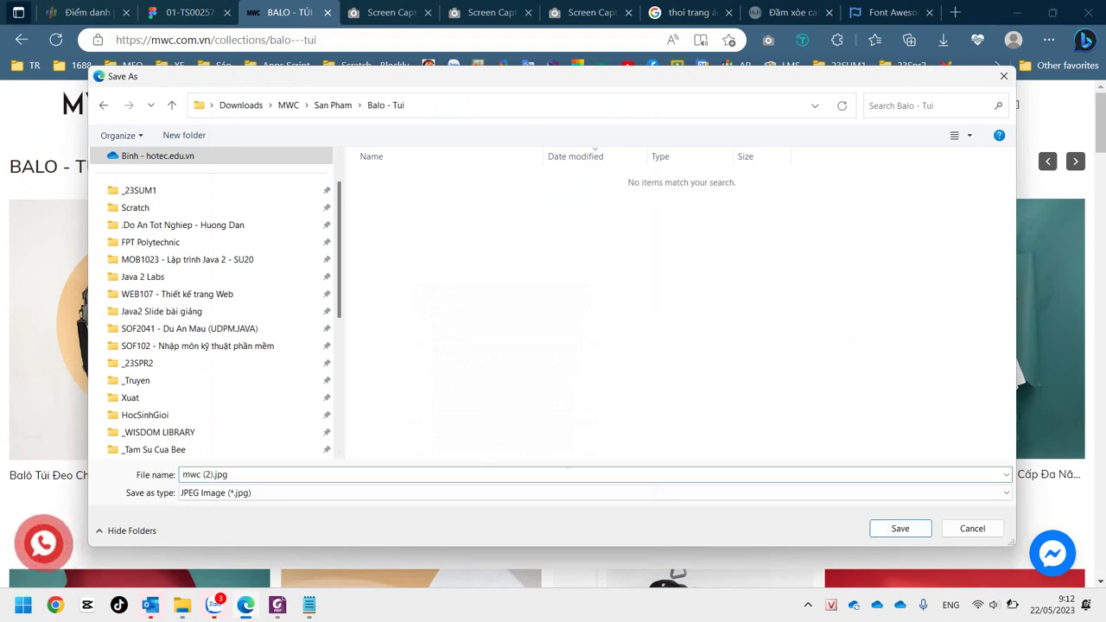
left_click(899, 527)
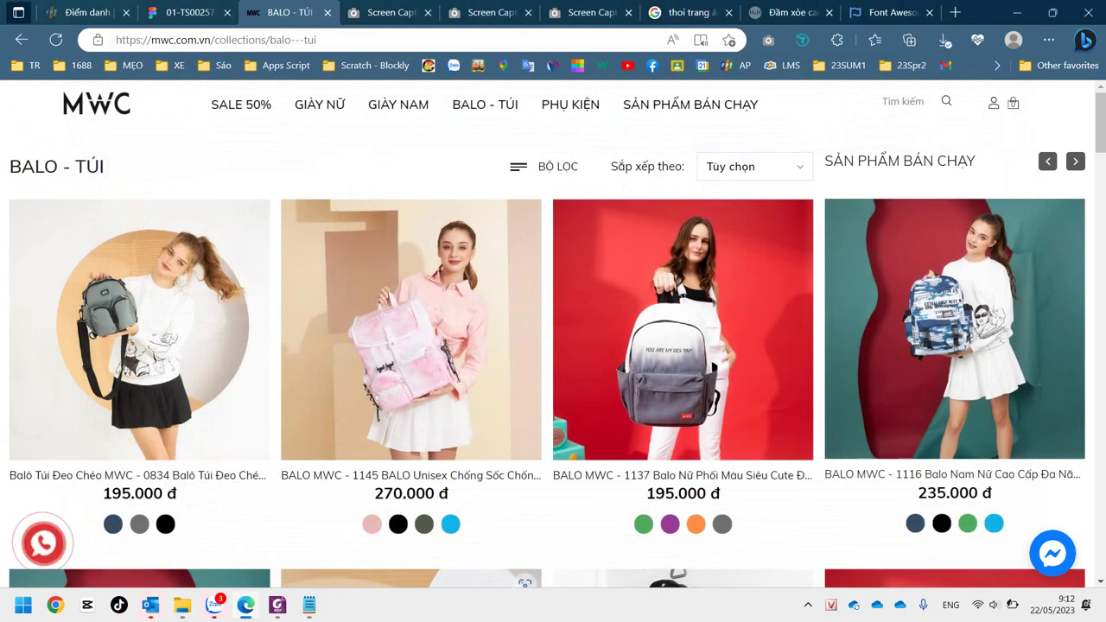
mouse_move(277, 605)
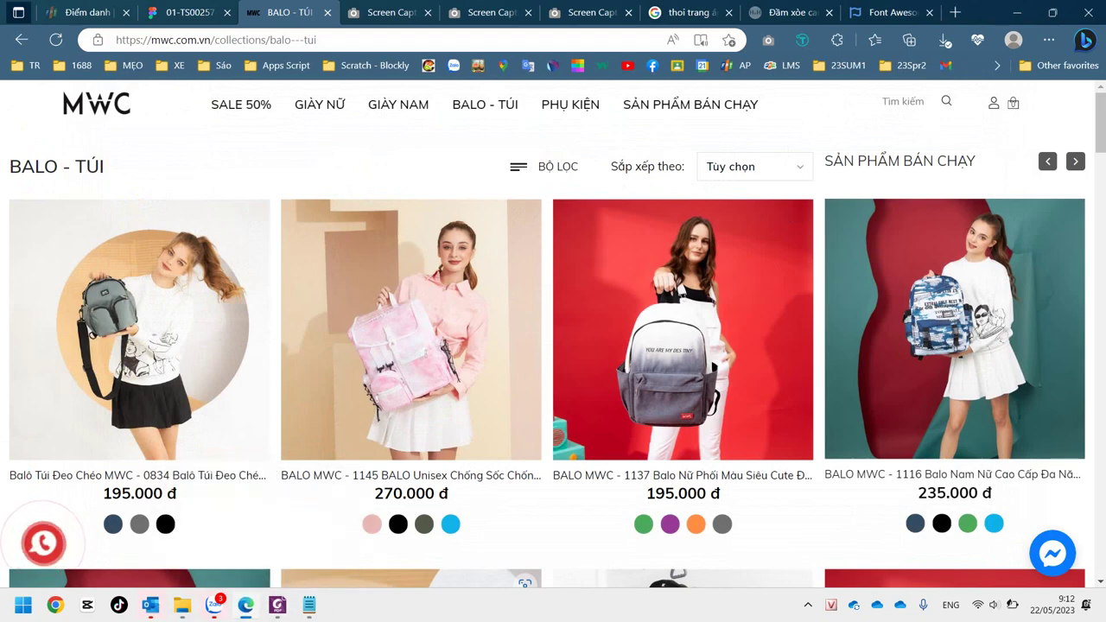
left_click(182, 605)
left_click(245, 604)
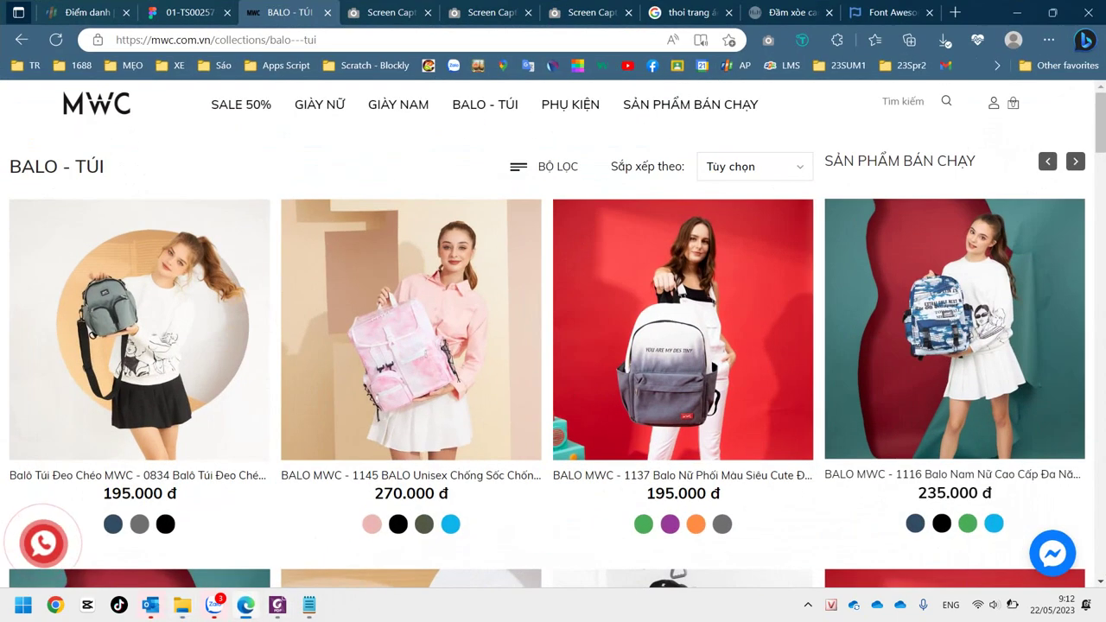
left_click(183, 12)
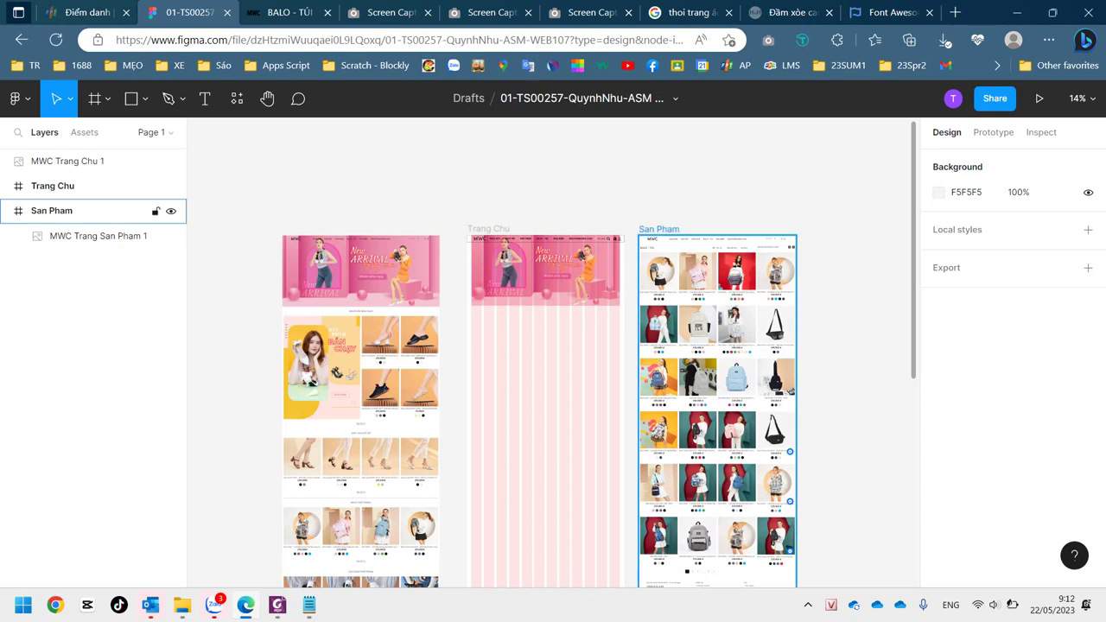
Step: Draw a frame over the first backpack card's image inside San Pham and name it SP1
scroll(717, 363, "up", 3)
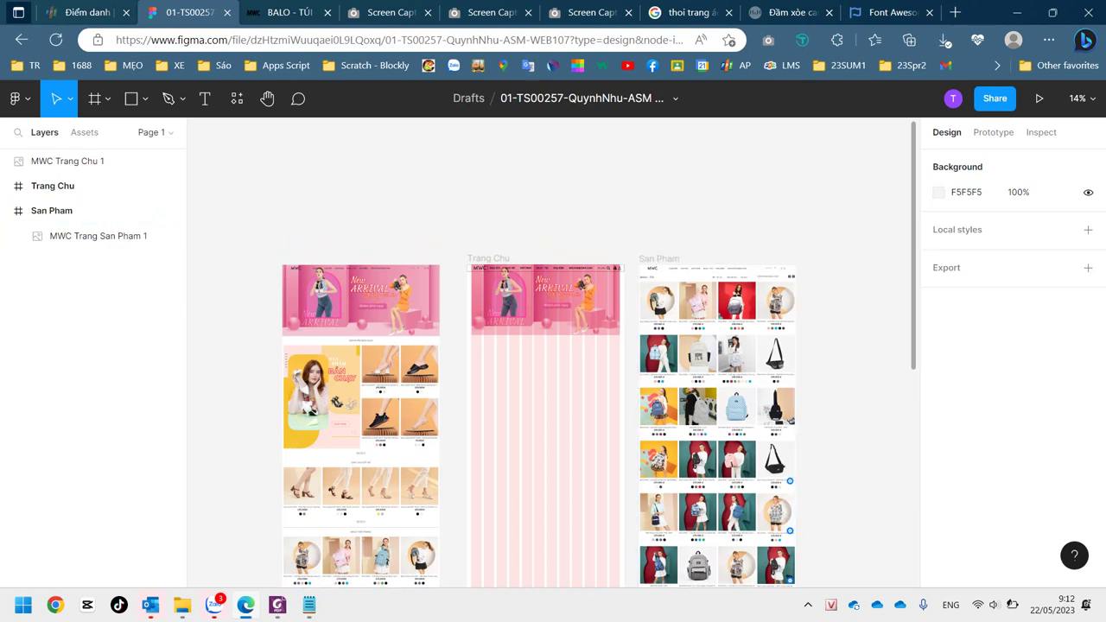
scroll(717, 362, "down", 5)
scroll(717, 363, "up", 2)
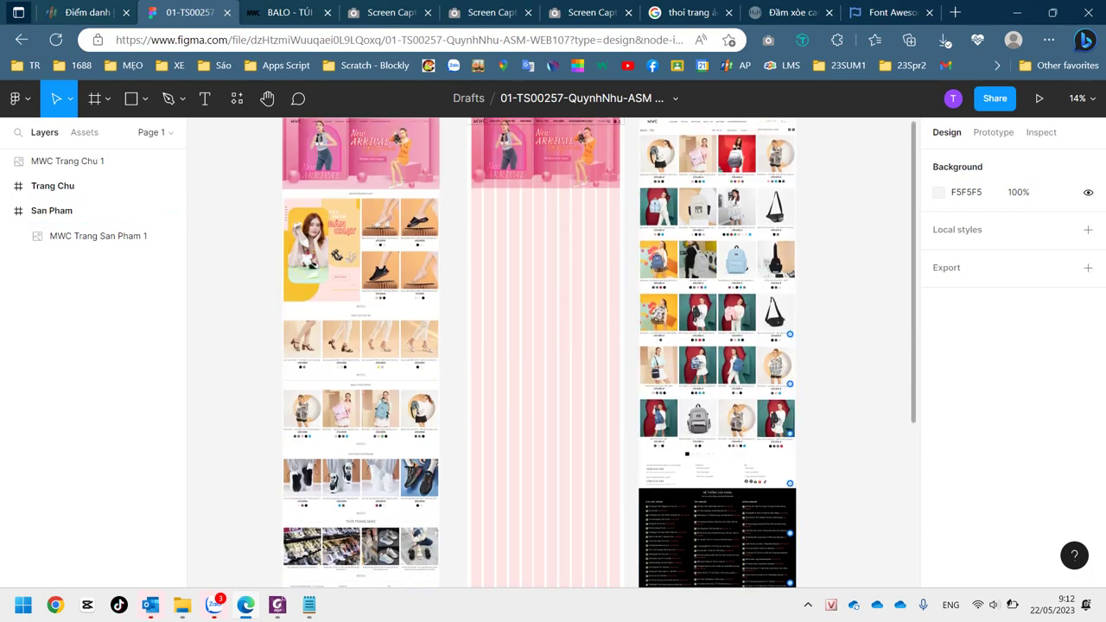
scroll(704, 228, "up", 2, "ctrl")
scroll(686, 170, "up", 5, "ctrl")
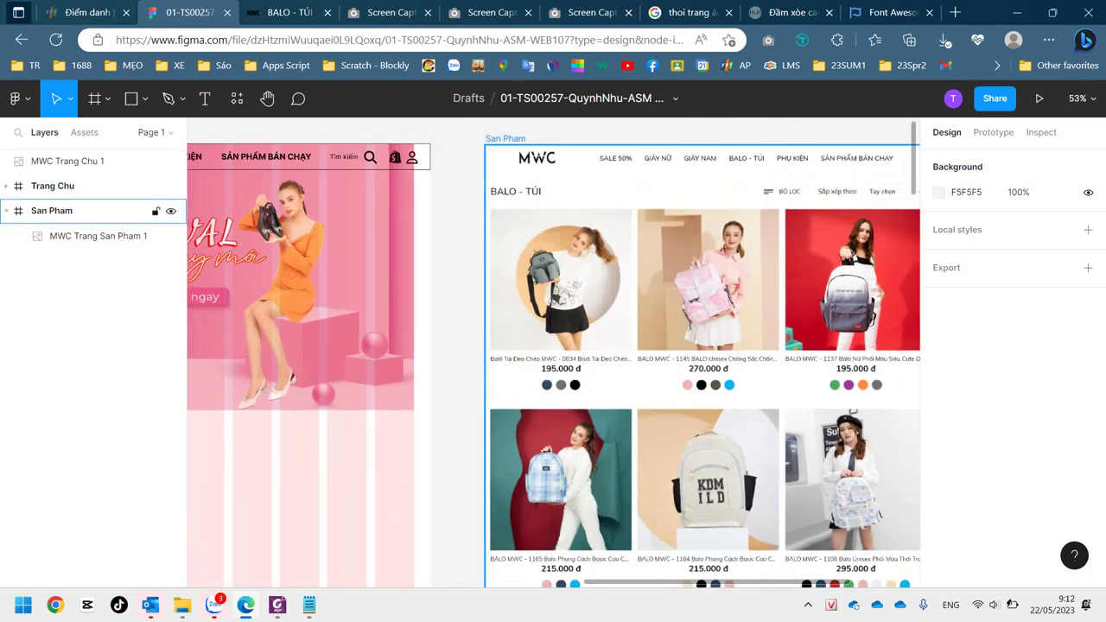
left_click(87, 211)
left_click(95, 98)
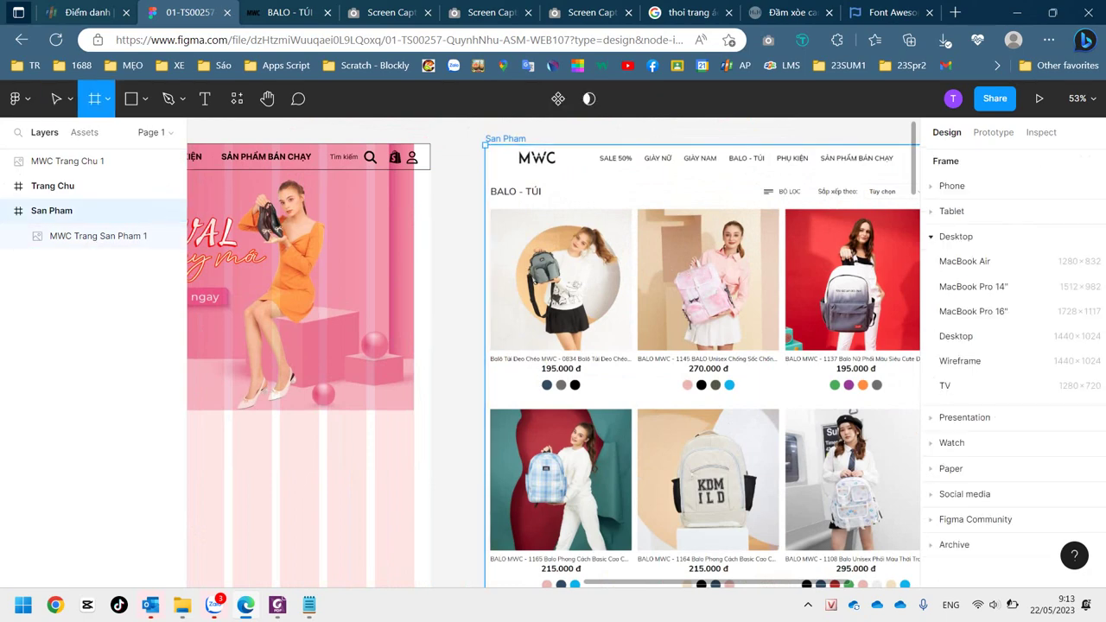
scroll(553, 354, "up", 2)
scroll(553, 354, "down", 3)
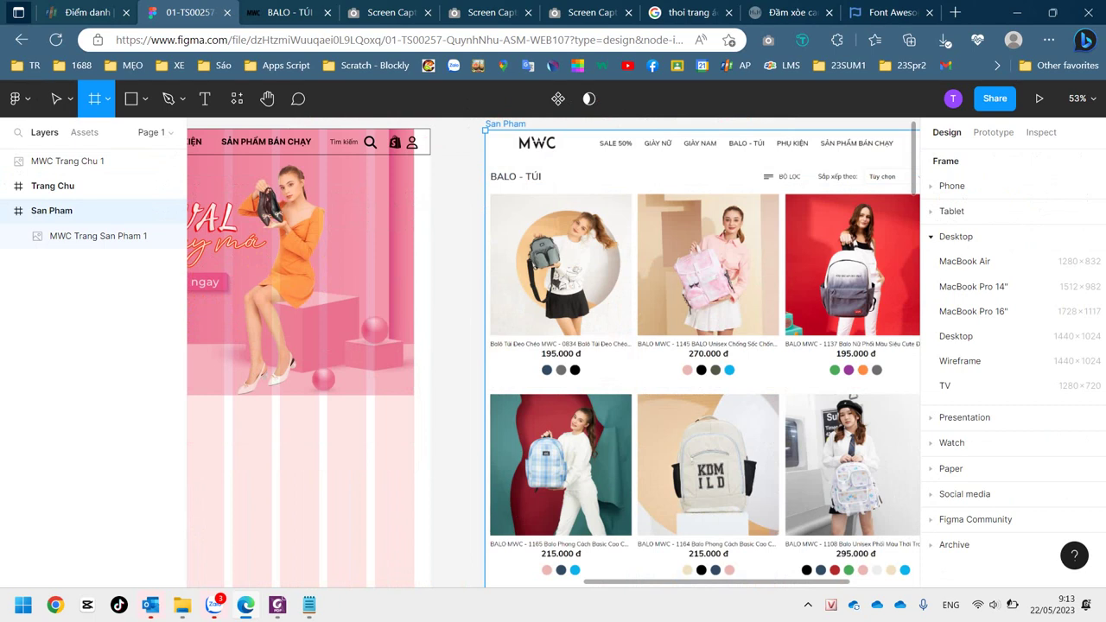
left_click_drag(484, 194, 631, 336)
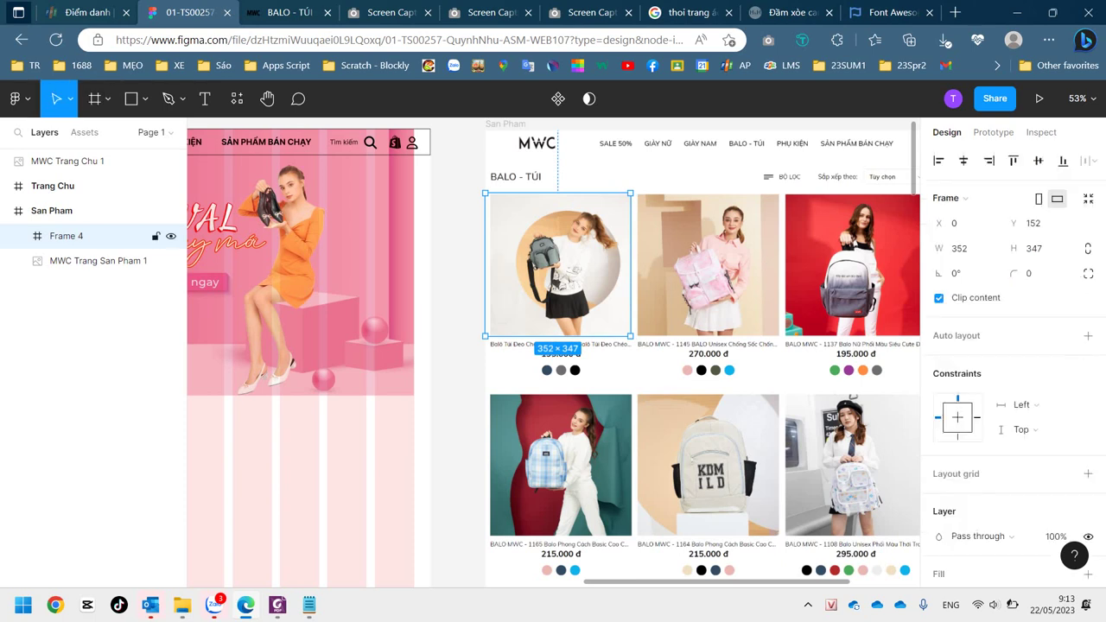
left_click_drag(485, 263, 491, 264)
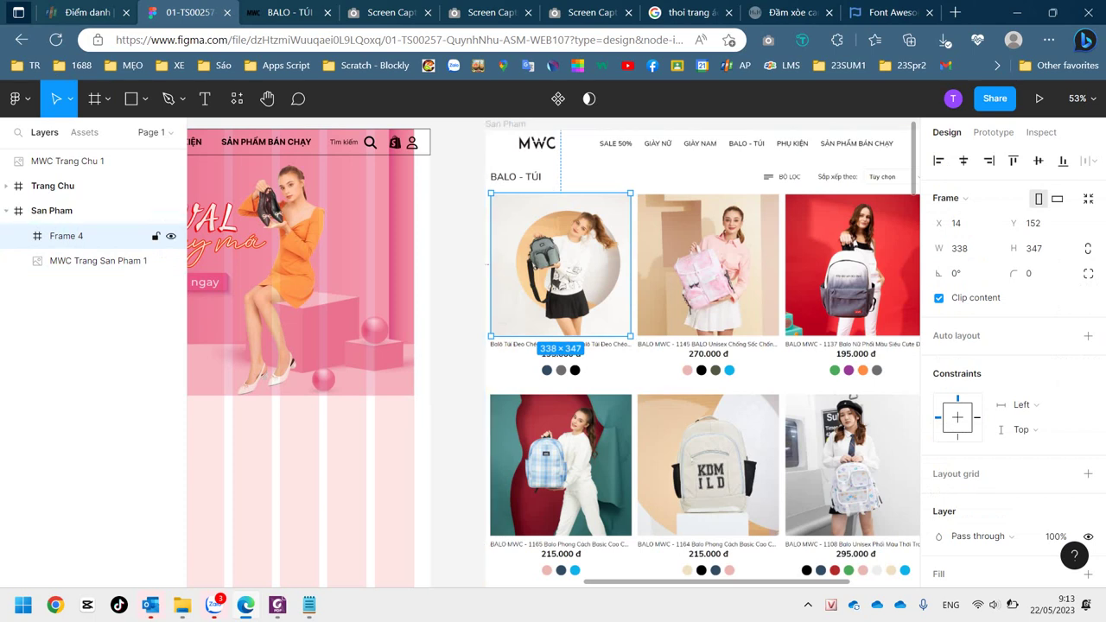
double_click(66, 235)
type("SP")
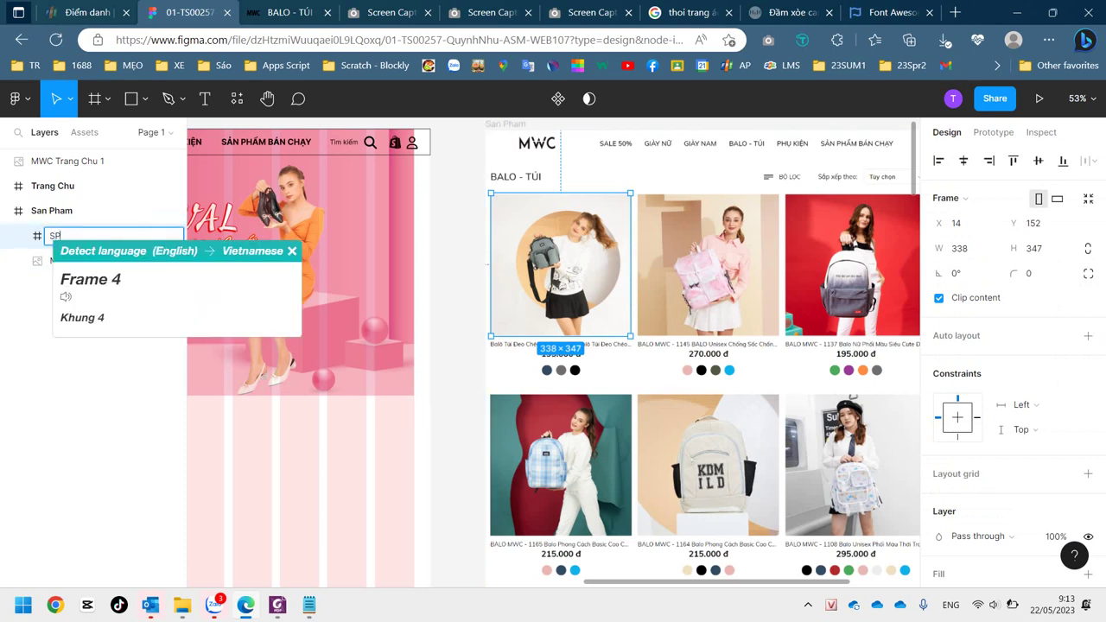
type("1")
key("Return")
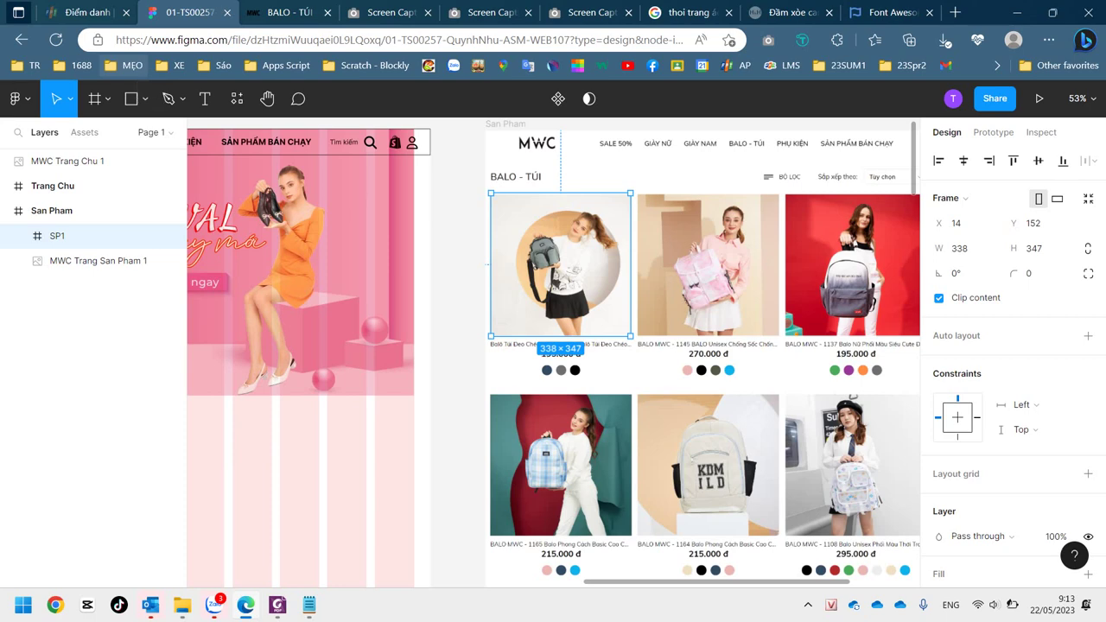
Step: Duplicate SP1 into 338-wide frames covering the title, price and colour swatches
scroll(553, 346, "up", 1)
scroll(553, 346, "down", 4)
scroll(553, 345, "up", 2)
scroll(743, 276, "up", 2)
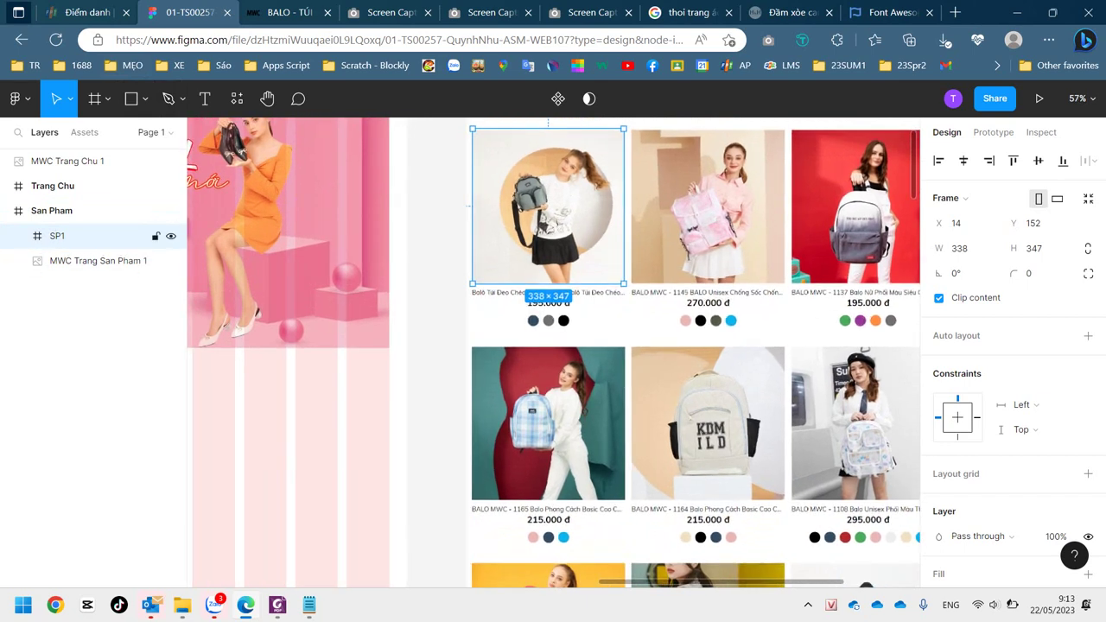
left_click_drag(548, 206, 555, 364)
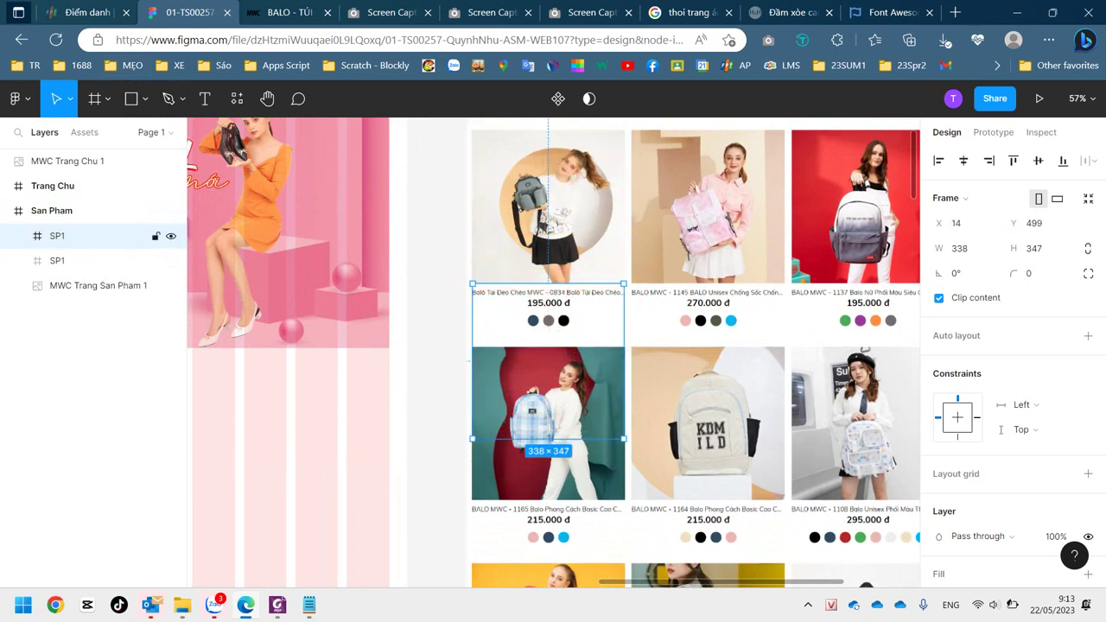
left_click_drag(548, 439, 548, 298)
scroll(87, 246, "up", 3)
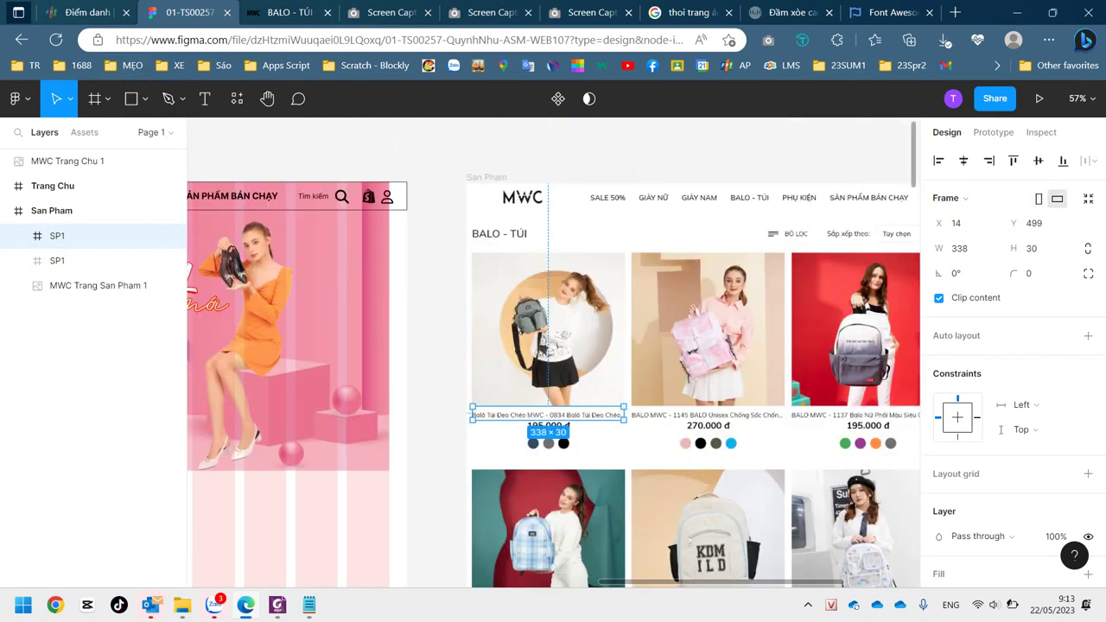
key("ctrl+equal")
key("ctrl+equal")
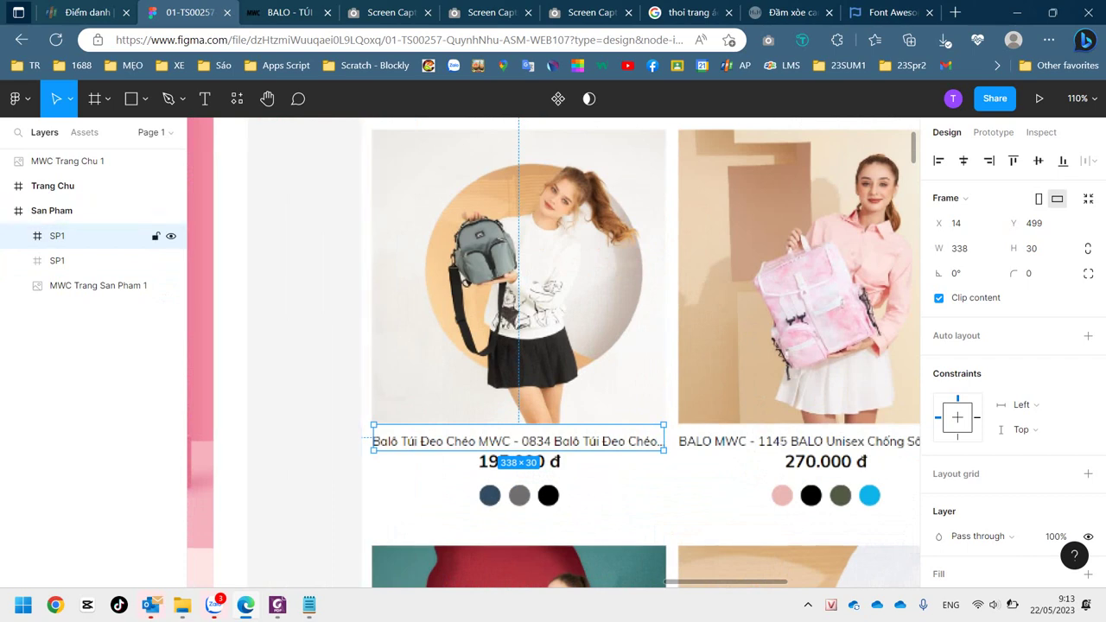
key("ctrl+d")
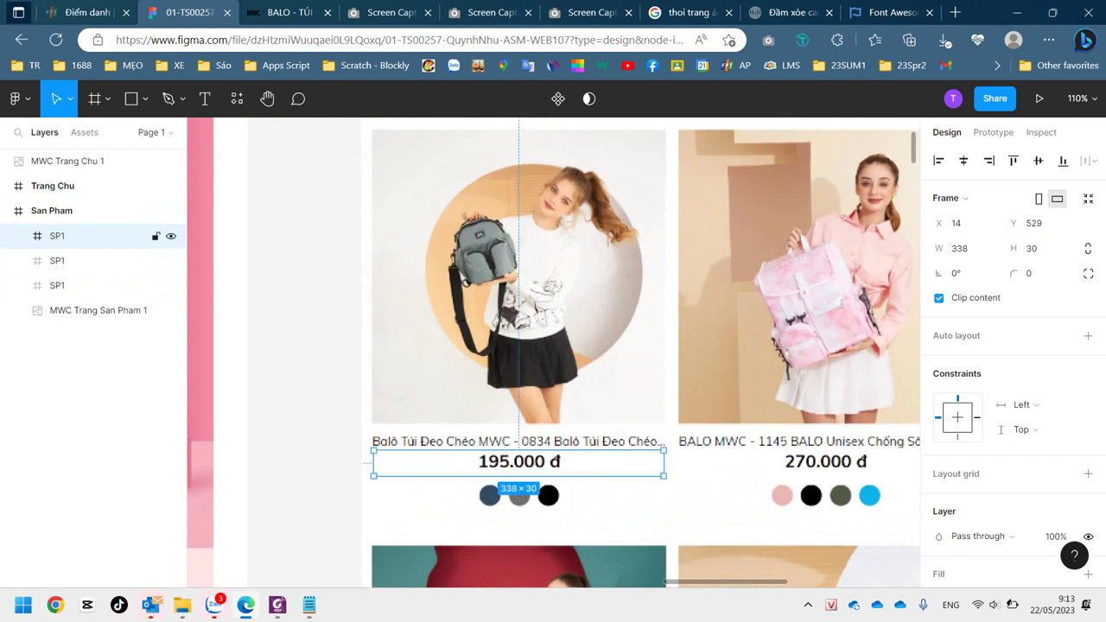
key("ctrl+d")
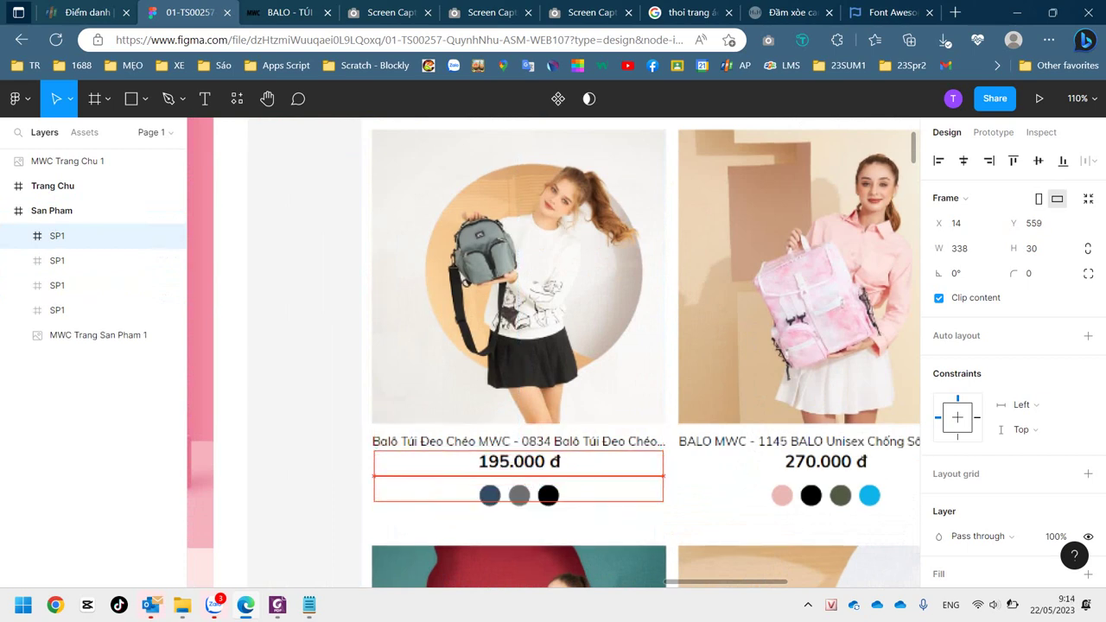
left_click_drag(519, 502, 518, 516)
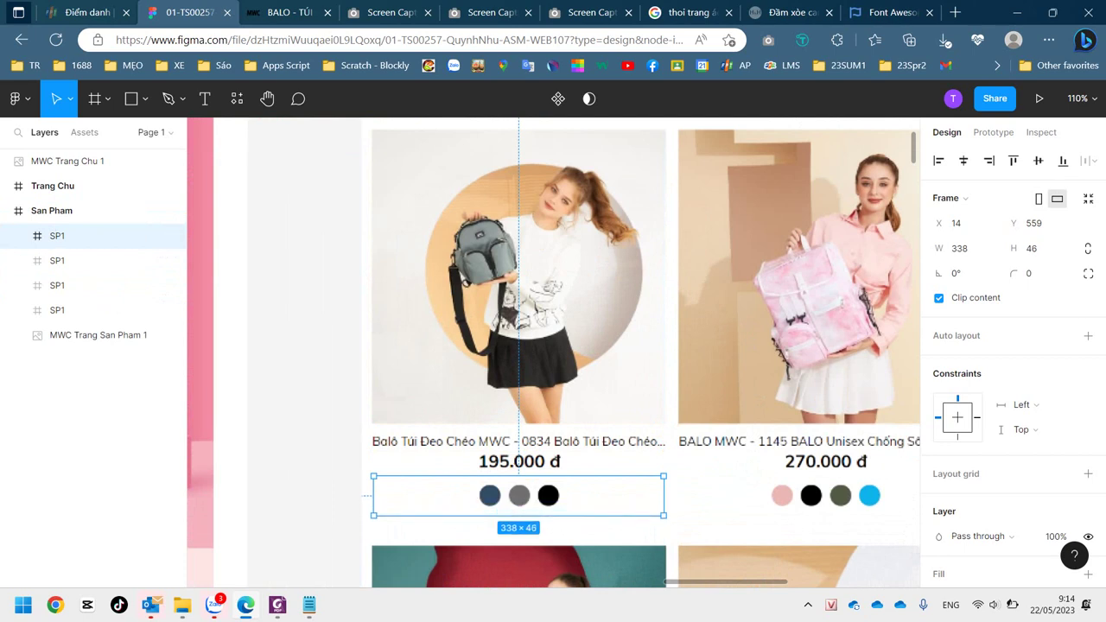
Step: Select all four SP1 frames together
left_click(86, 309)
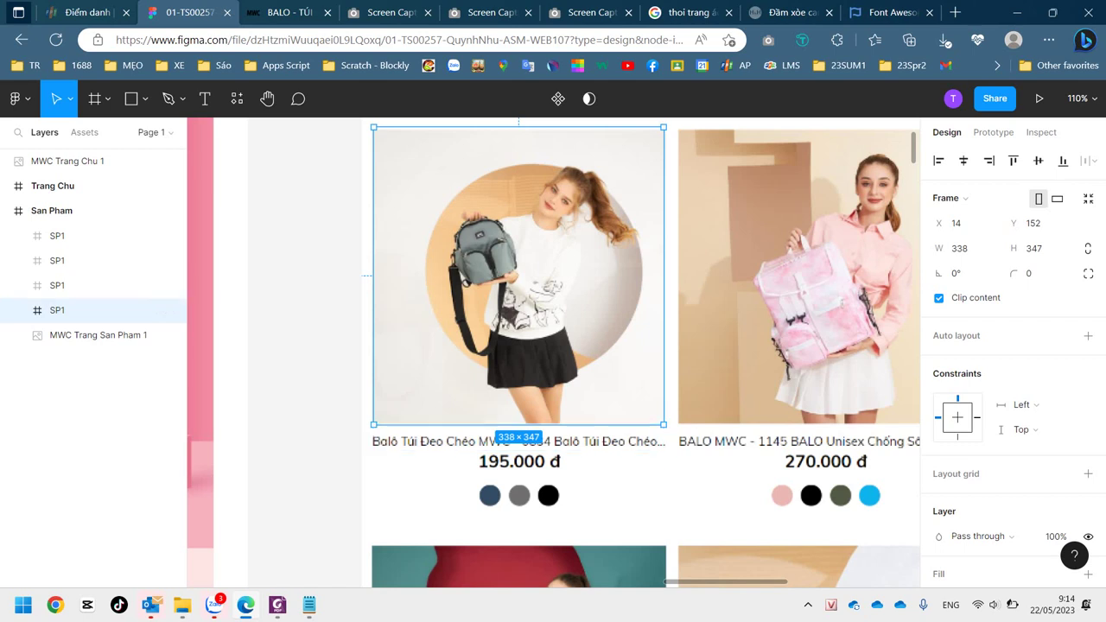
left_click(86, 285)
left_click(86, 260)
left_click(86, 235)
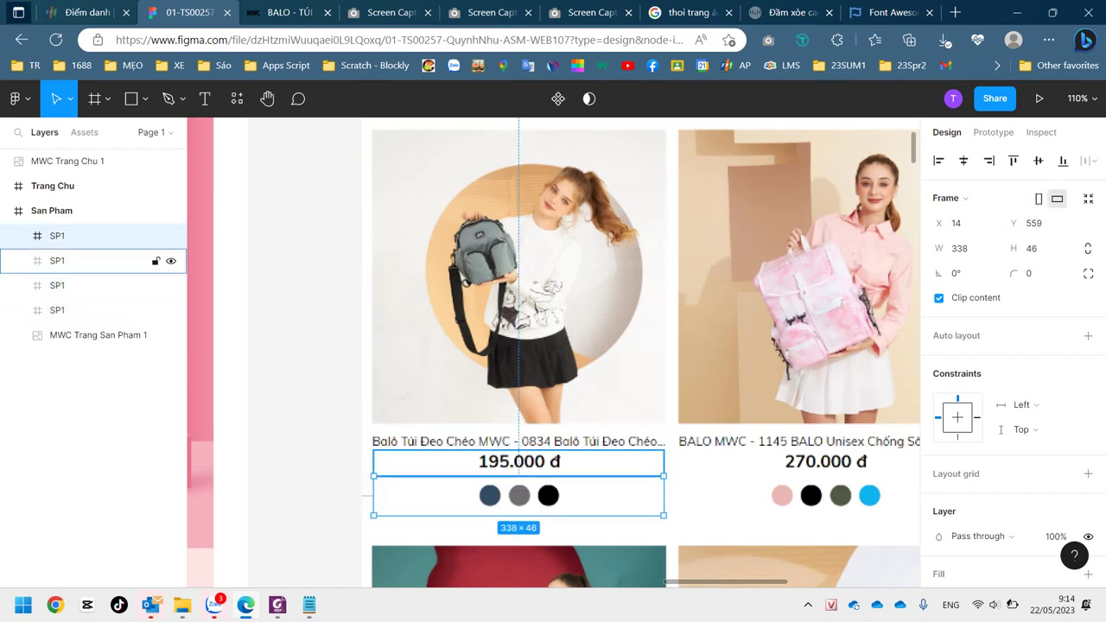
left_click(86, 260, "shift")
left_click(86, 285, "shift")
left_click(86, 310, "shift")
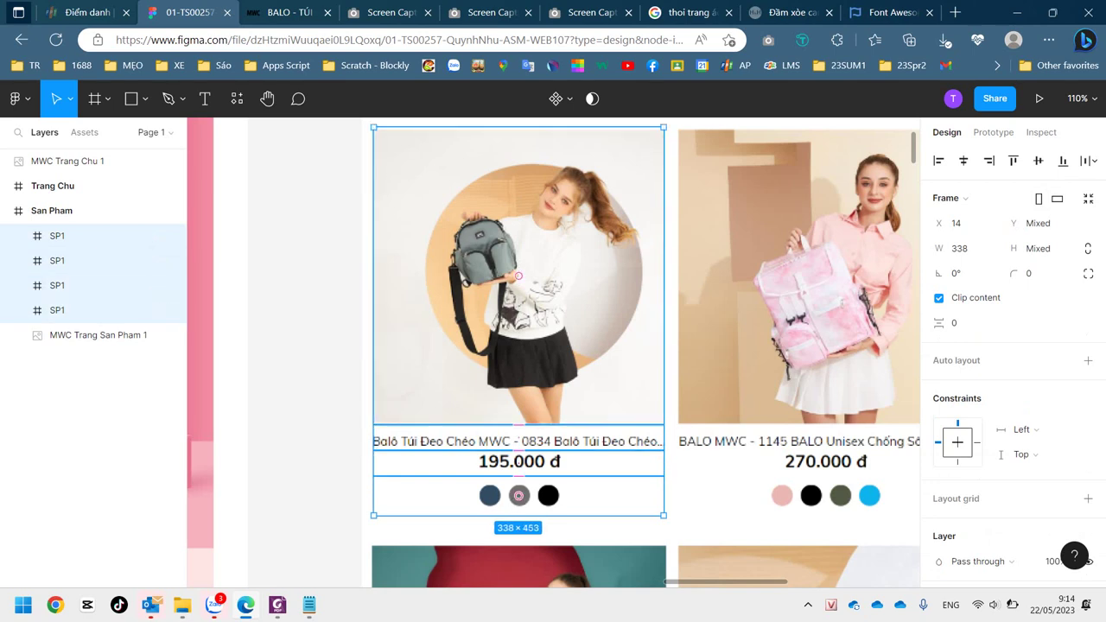
Step: Give the four SP1 frames a black 1-pixel stroke and group them
scroll(1046, 265, "down", 2)
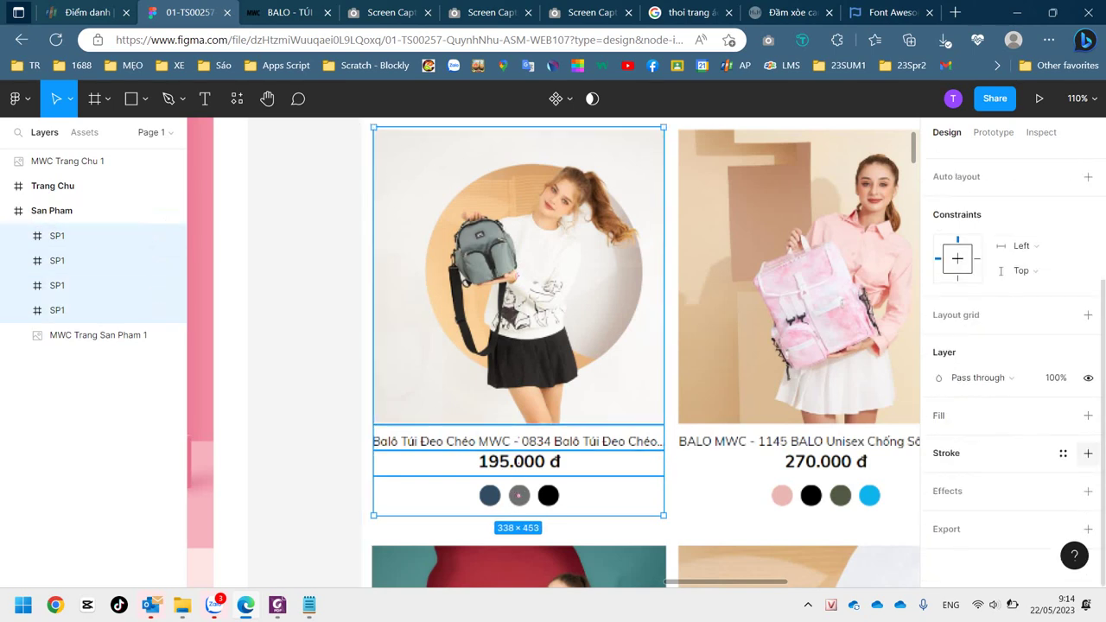
left_click(1088, 453)
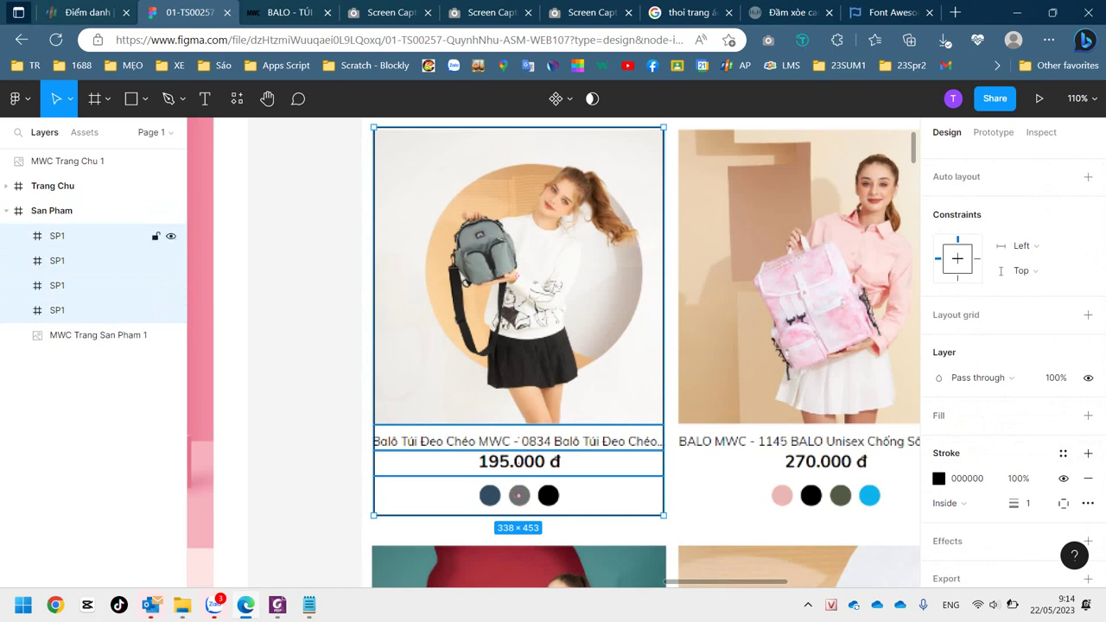
right_click(83, 260)
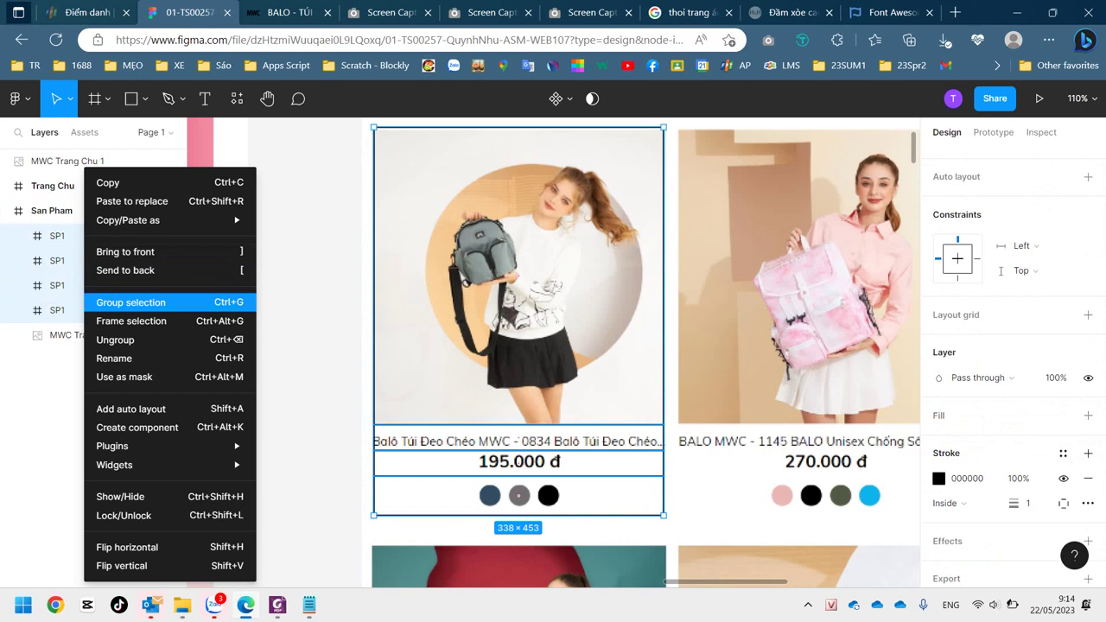
left_click(130, 303)
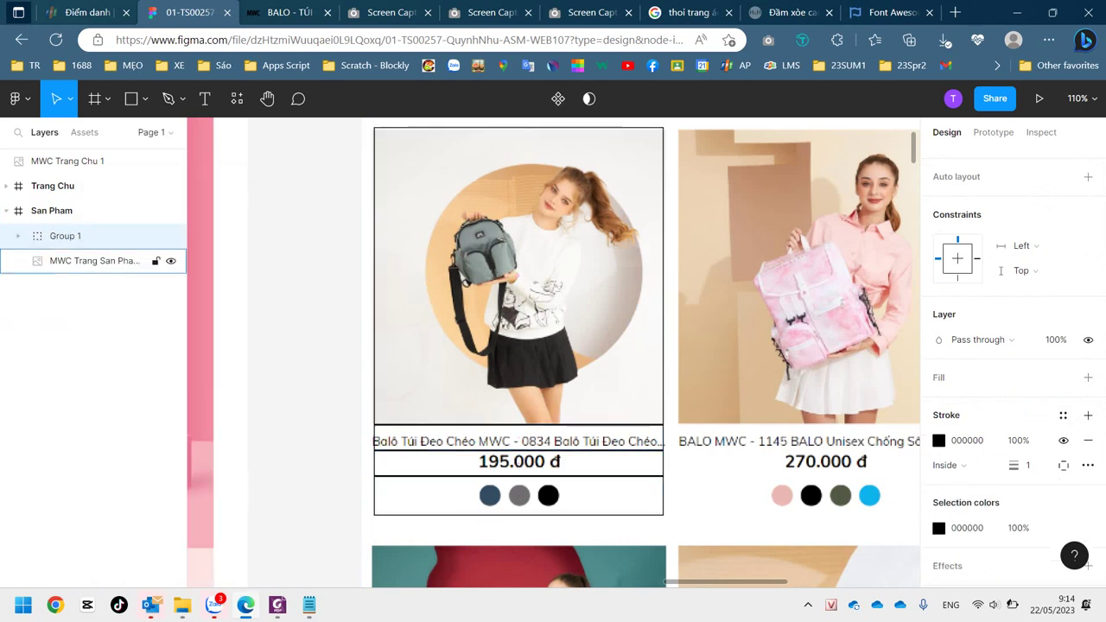
Step: Rename the new 338 × 453 group to sp1 and expand it
double_click(65, 236)
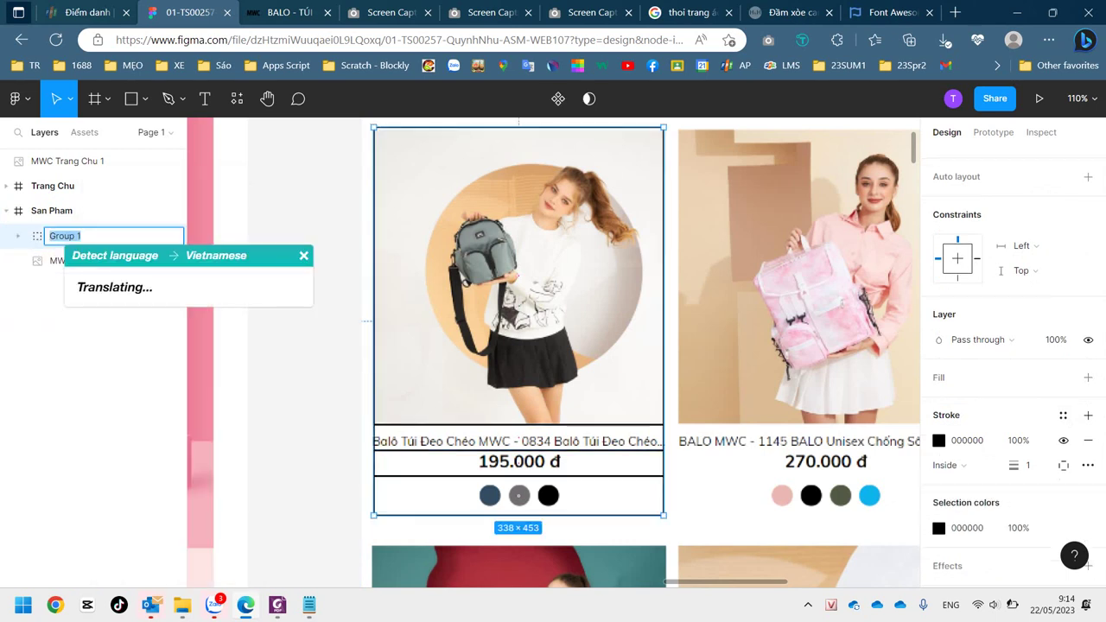
type("sp")
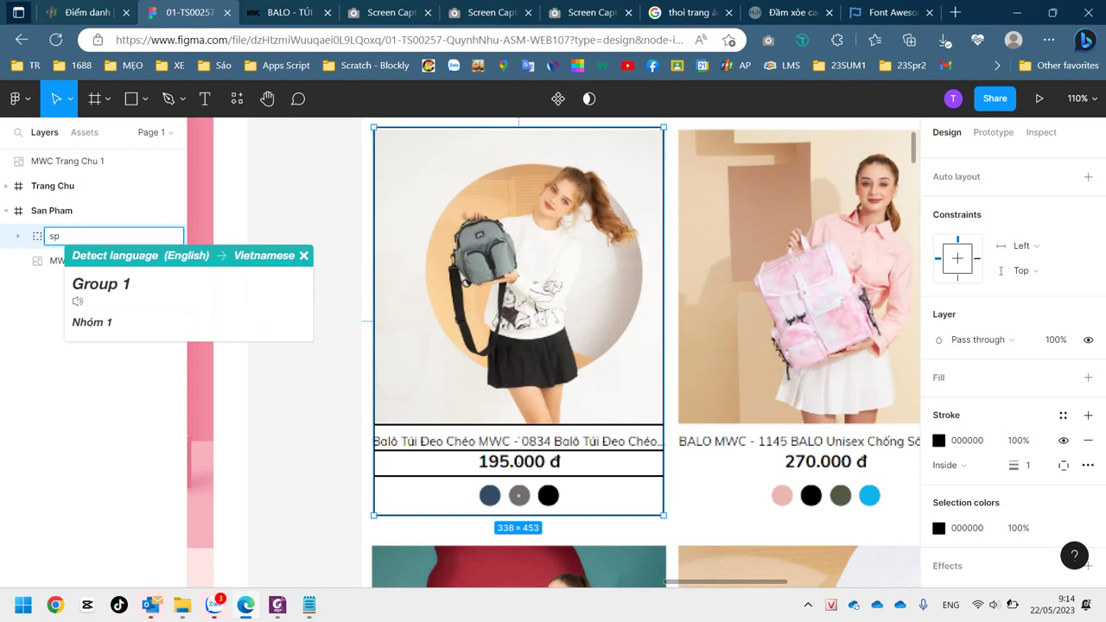
type("1")
key("Return")
key("Escape")
left_click(56, 236)
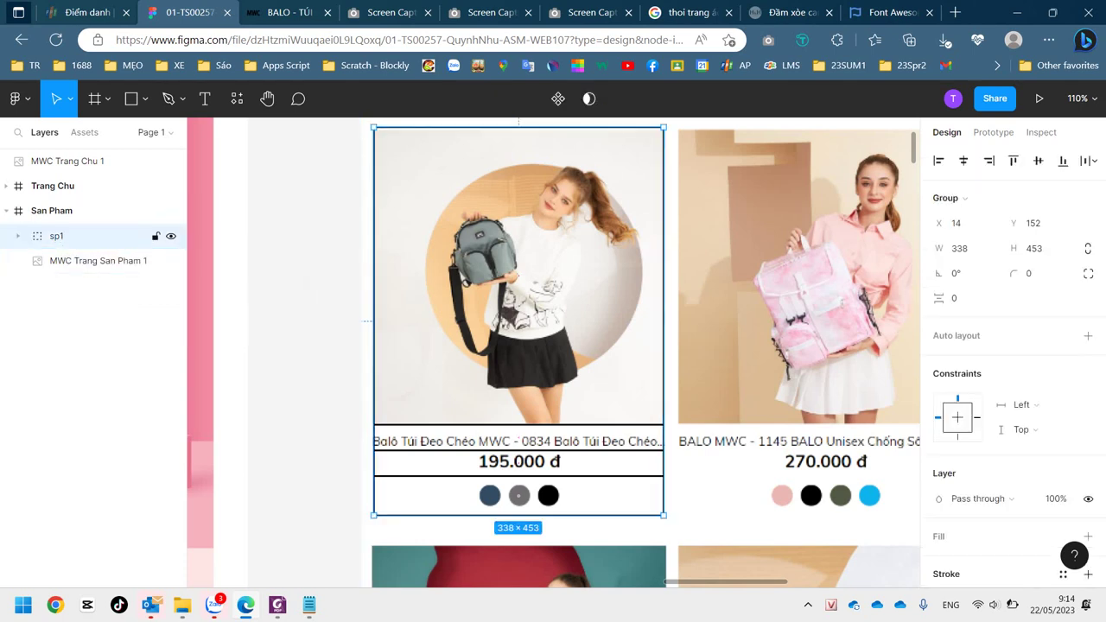
left_click(18, 235)
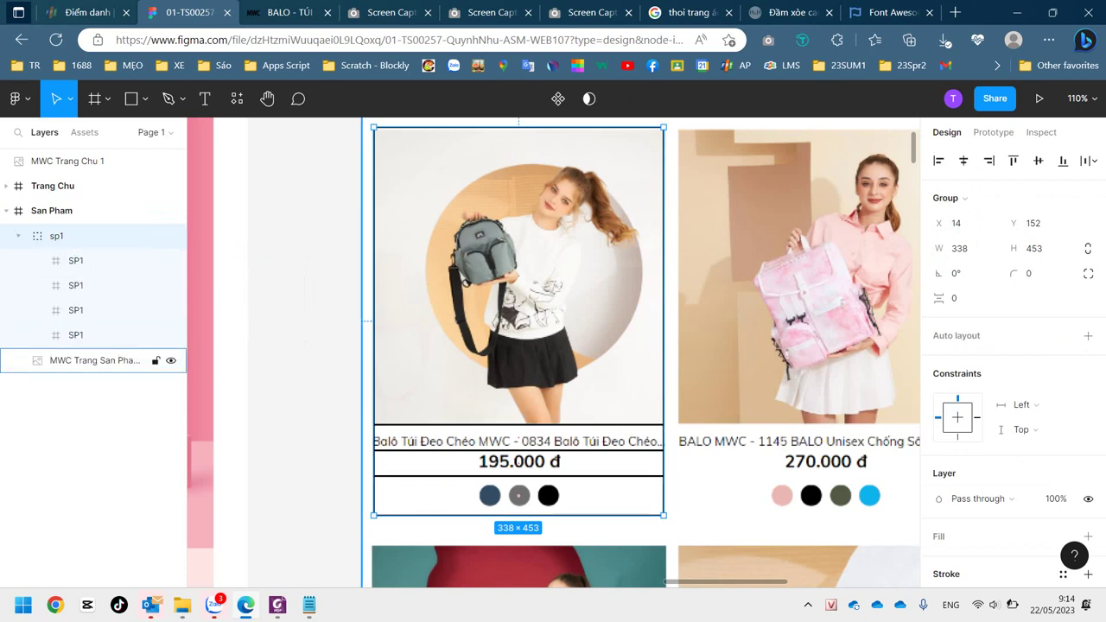
Step: Copy the sp1 group into the second, third and fourth columns of the top row
scroll(553, 353, "down", 2)
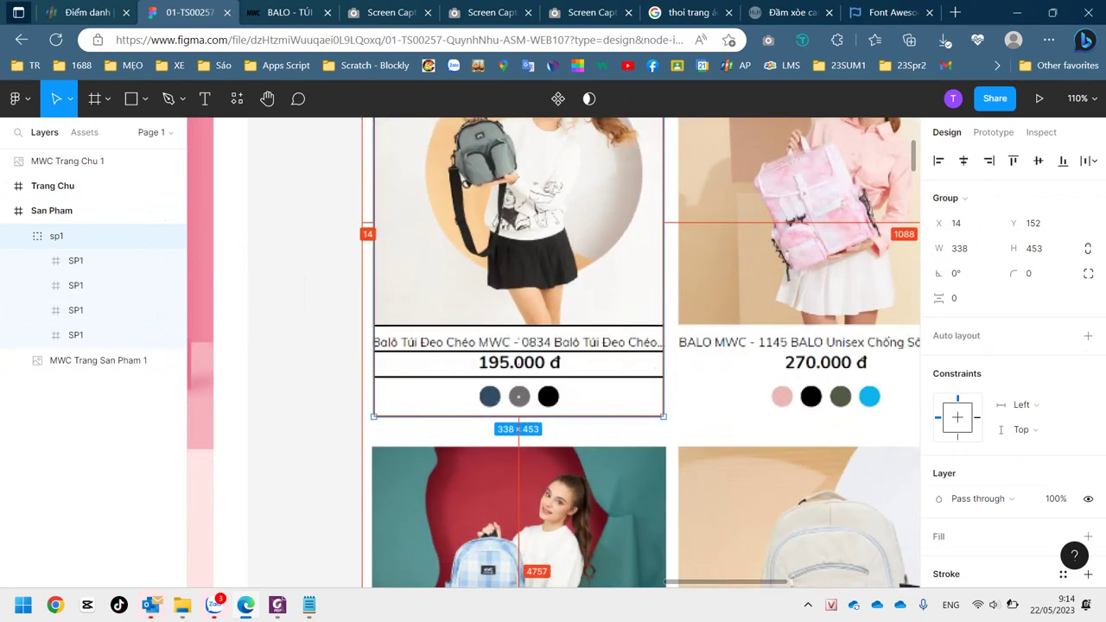
scroll(661, 430, "down", 5)
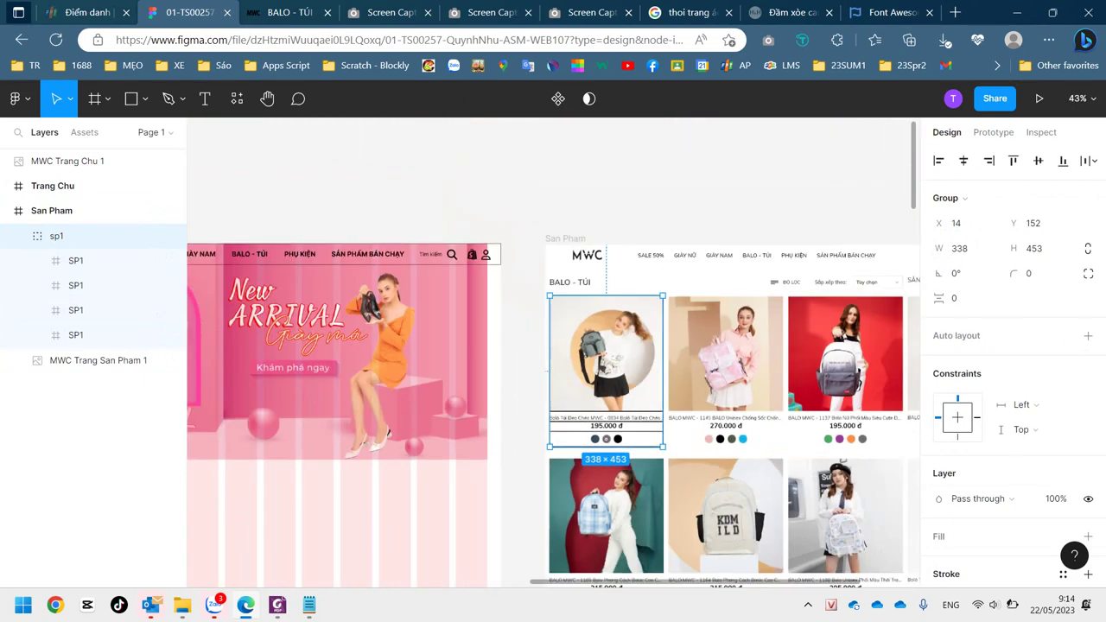
scroll(553, 352, "right", 5)
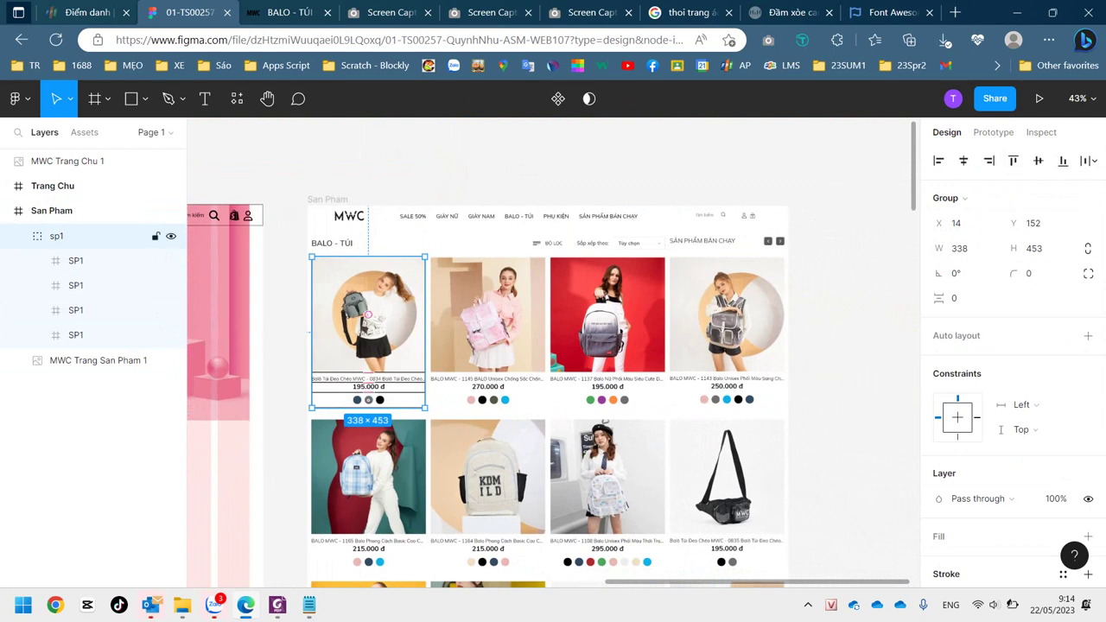
left_click_drag(368, 314, 486, 315)
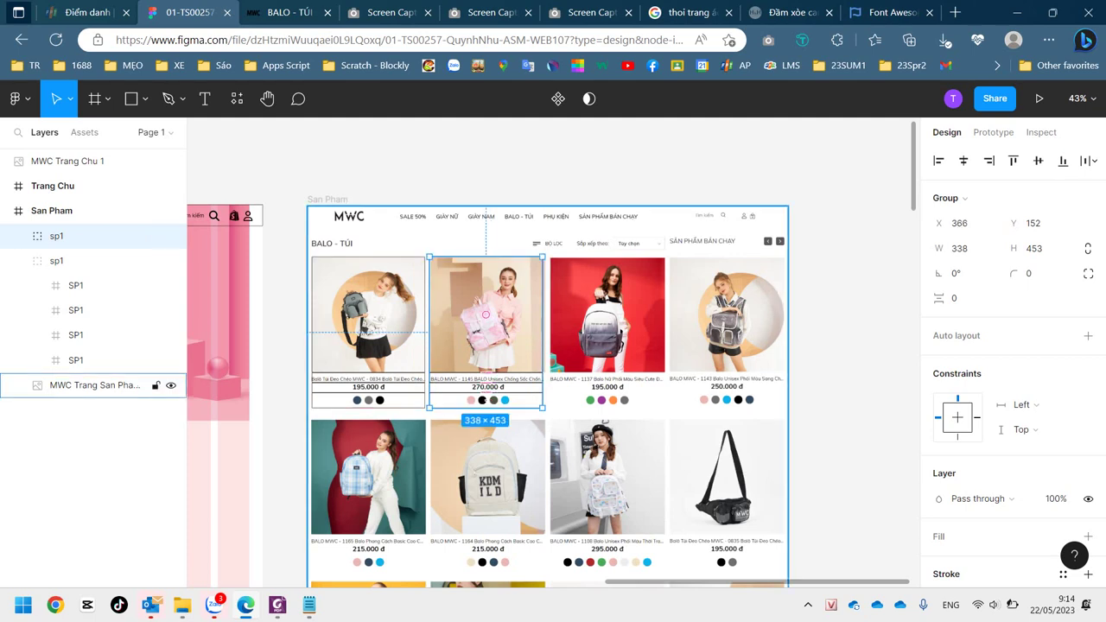
key("ctrl+d")
key("ctrl+d")
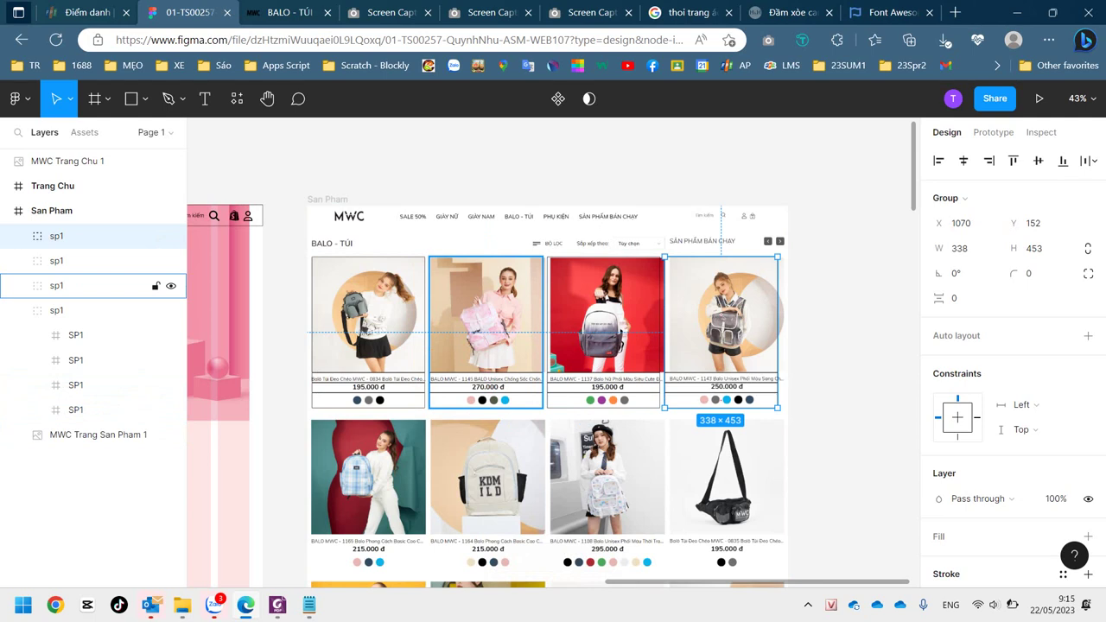
key("Escape")
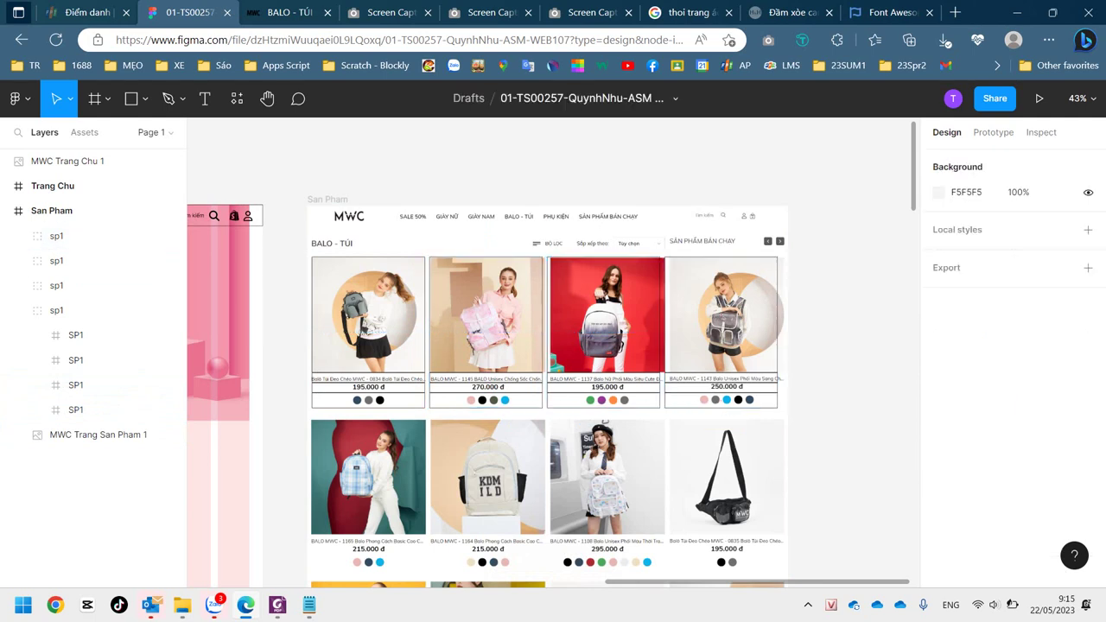
left_click(368, 313)
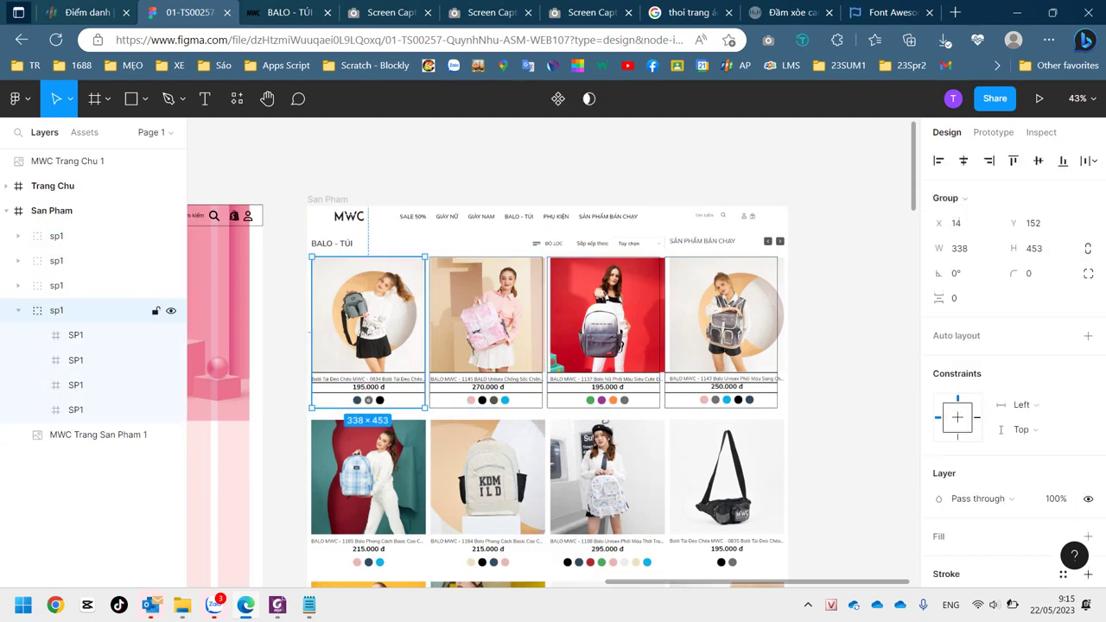
key("alt+l")
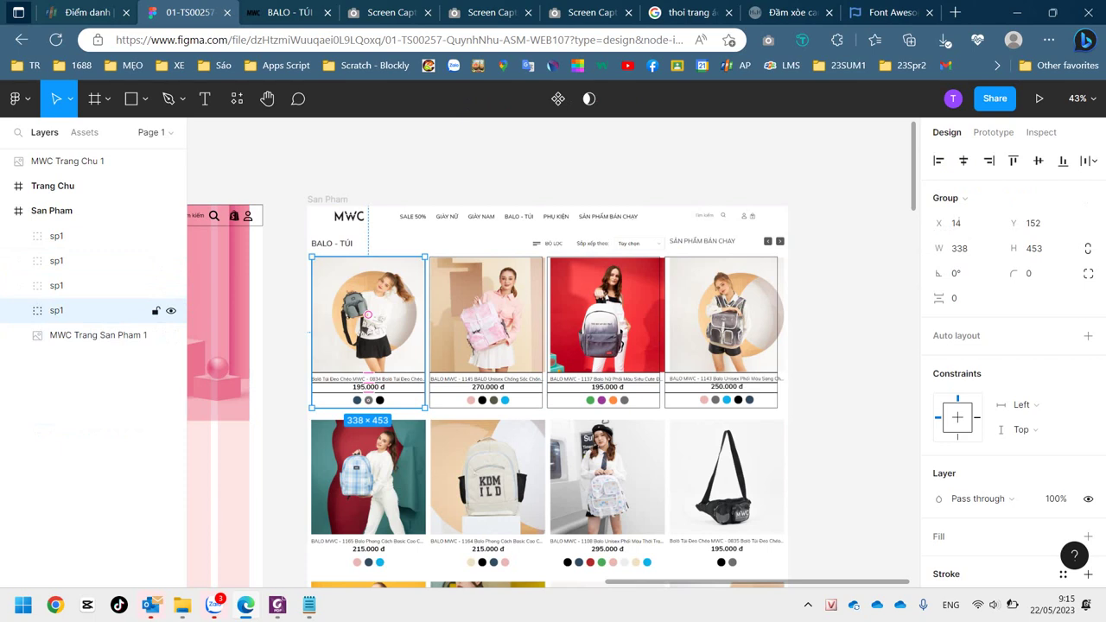
key("Escape")
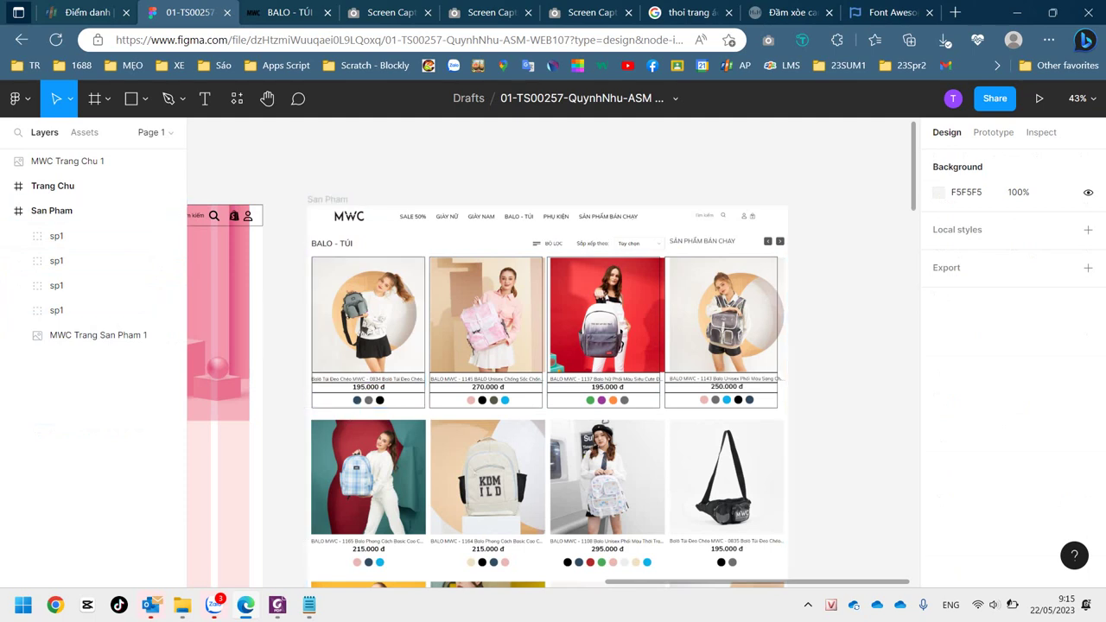
left_click(155, 310)
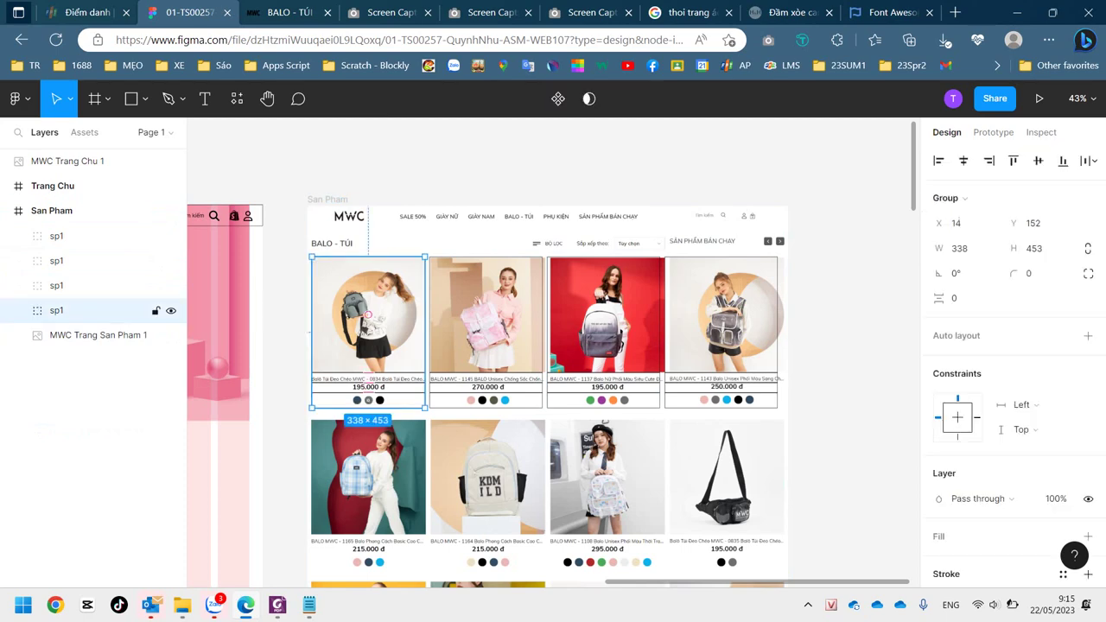
left_click(108, 99)
left_click(145, 98)
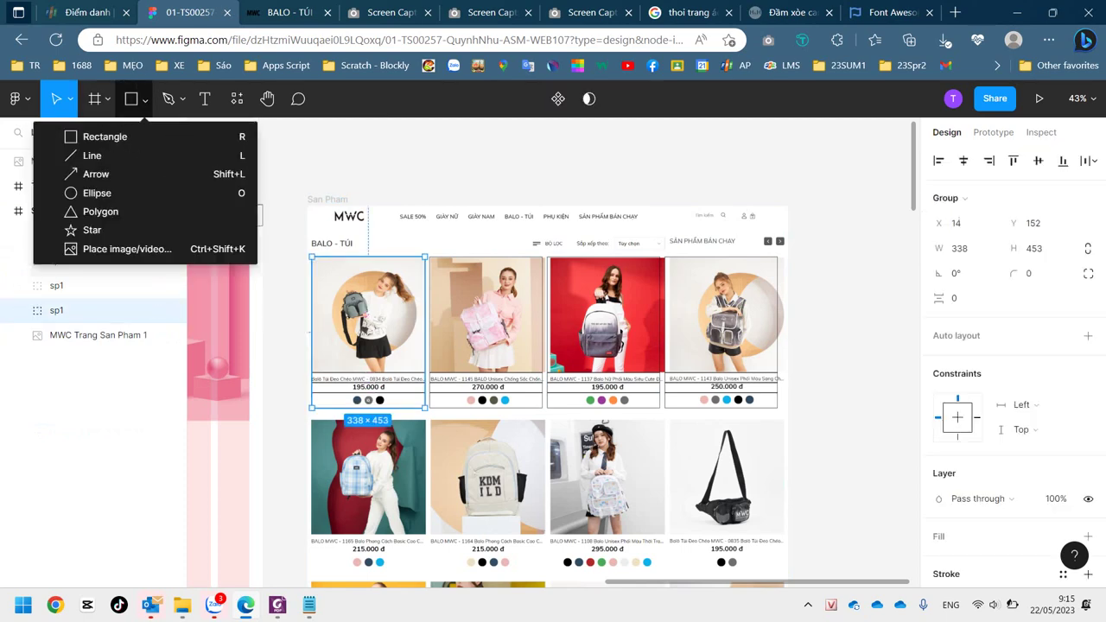
left_click(127, 249)
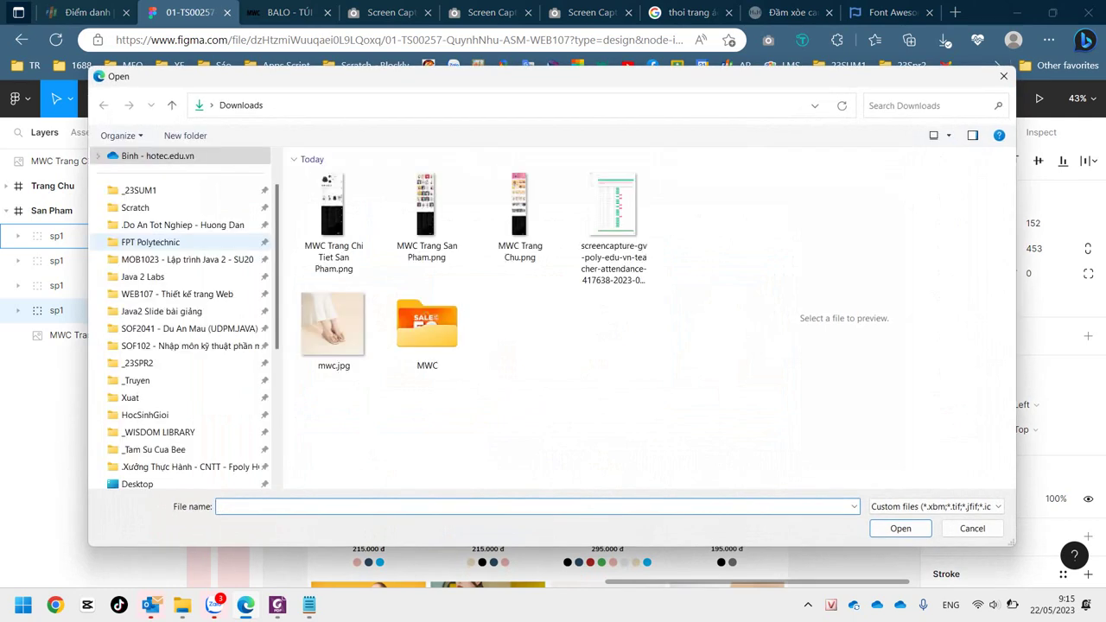
double_click(427, 328)
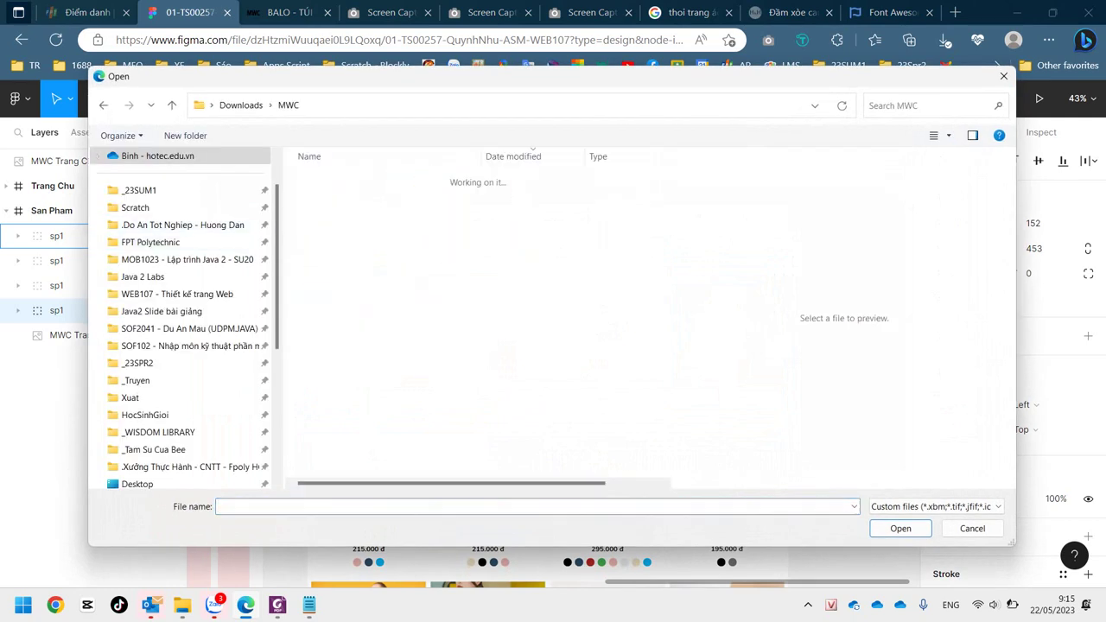
double_click(331, 242)
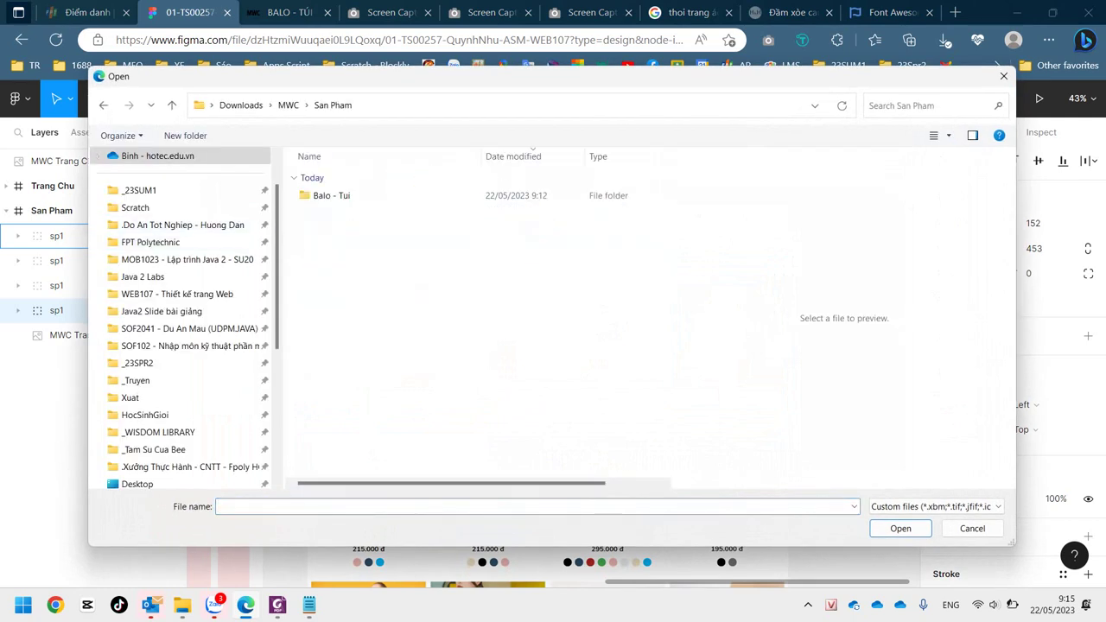
double_click(332, 196)
left_click(335, 195)
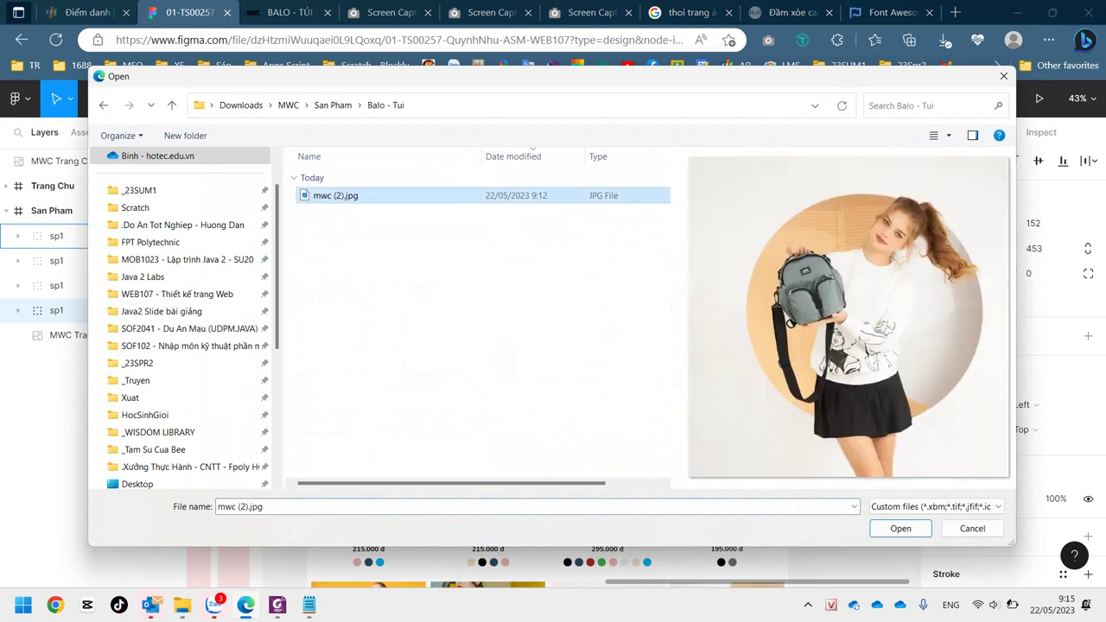
key("Return")
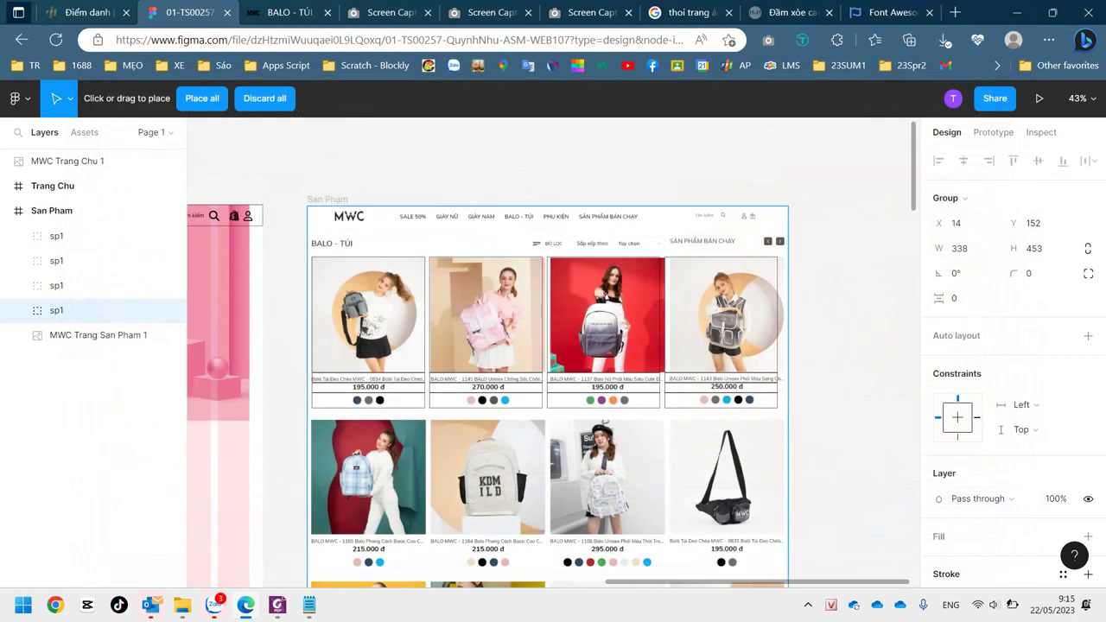
left_click(368, 315)
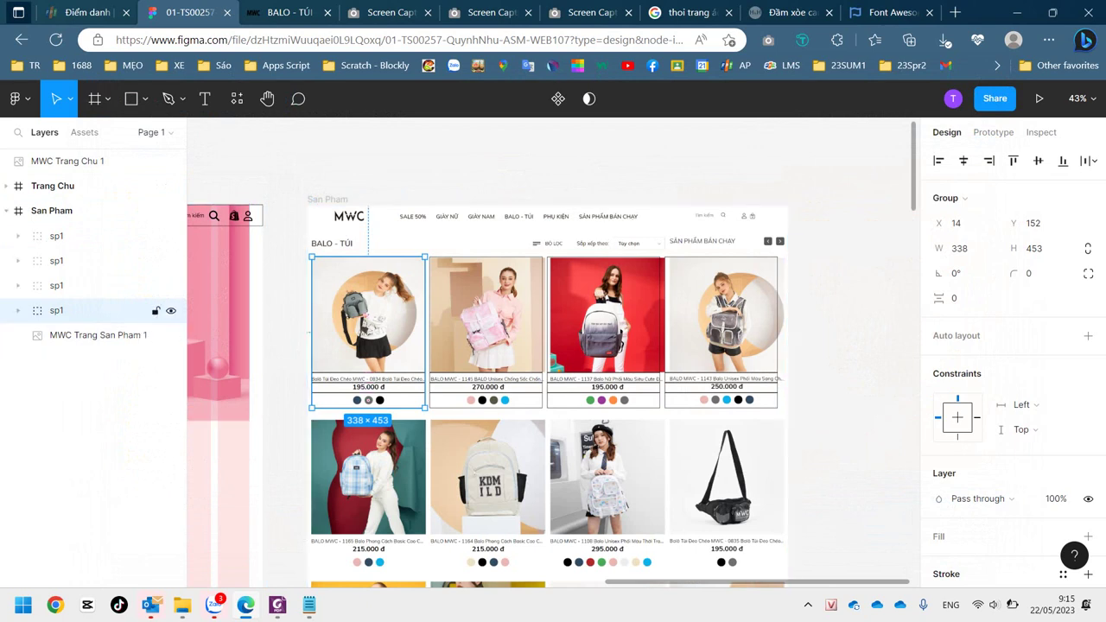
Step: Inspect each of the four SP1 frames inside the sp1 group
left_click(19, 310)
left_click(76, 334)
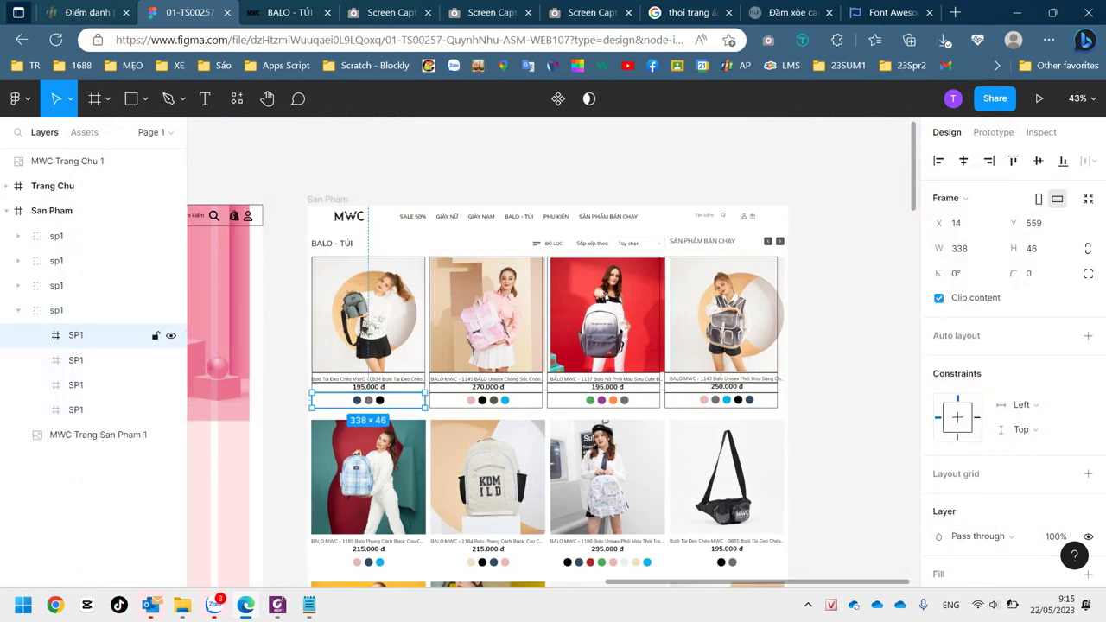
left_click(76, 360)
left_click(76, 384)
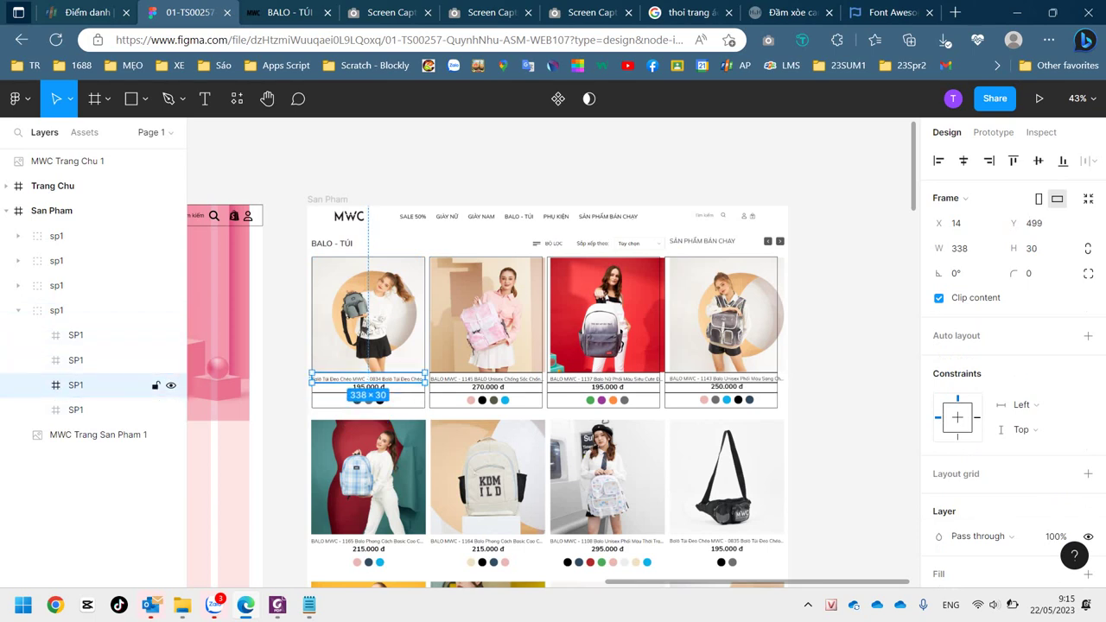
left_click(76, 410)
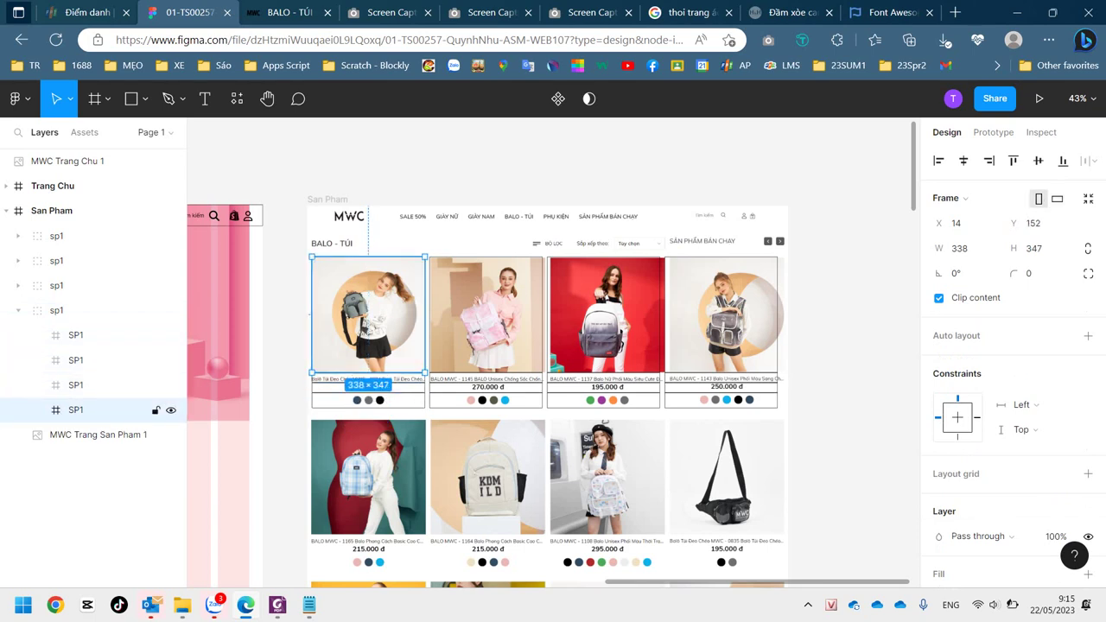
left_click(104, 409, "shift")
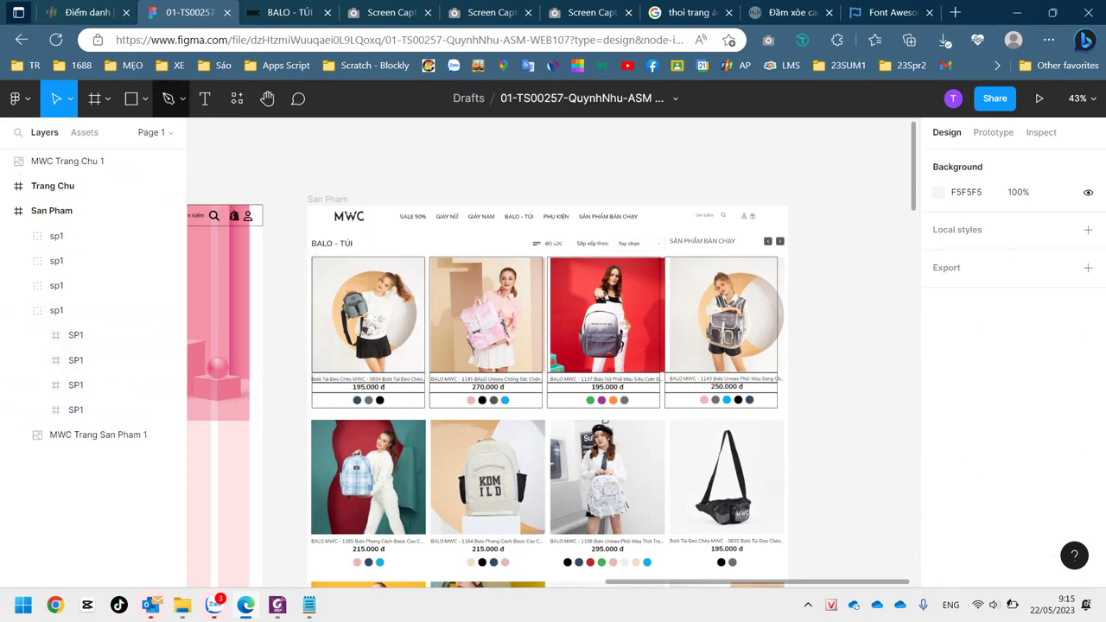
Step: Place the photo mwc (2).jpg on the canvas
left_click(145, 99)
left_click(127, 249)
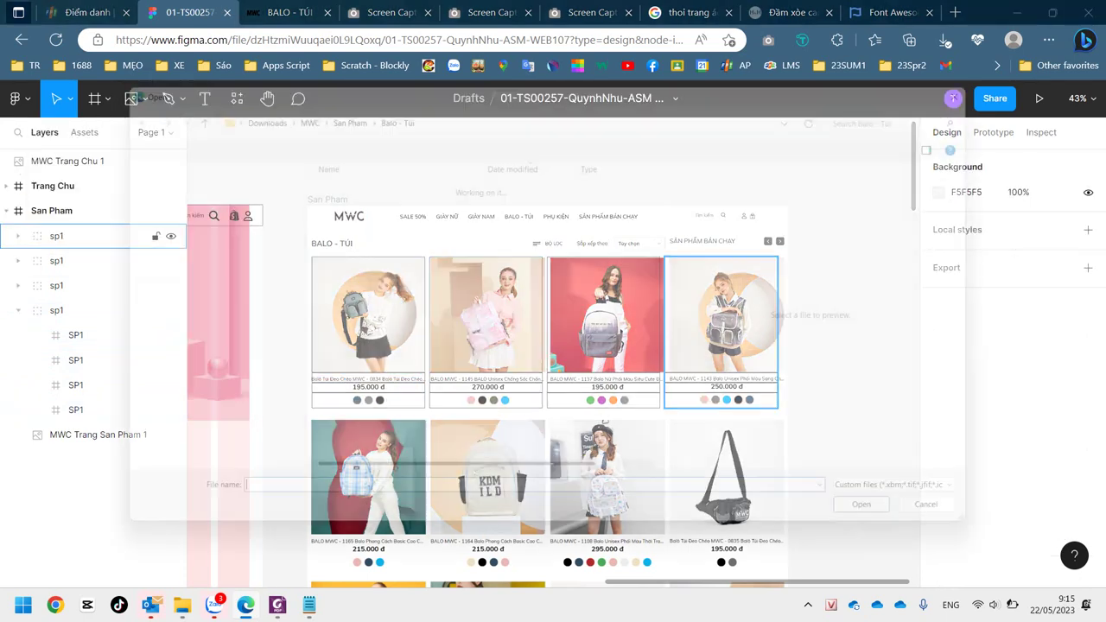
left_click(335, 195)
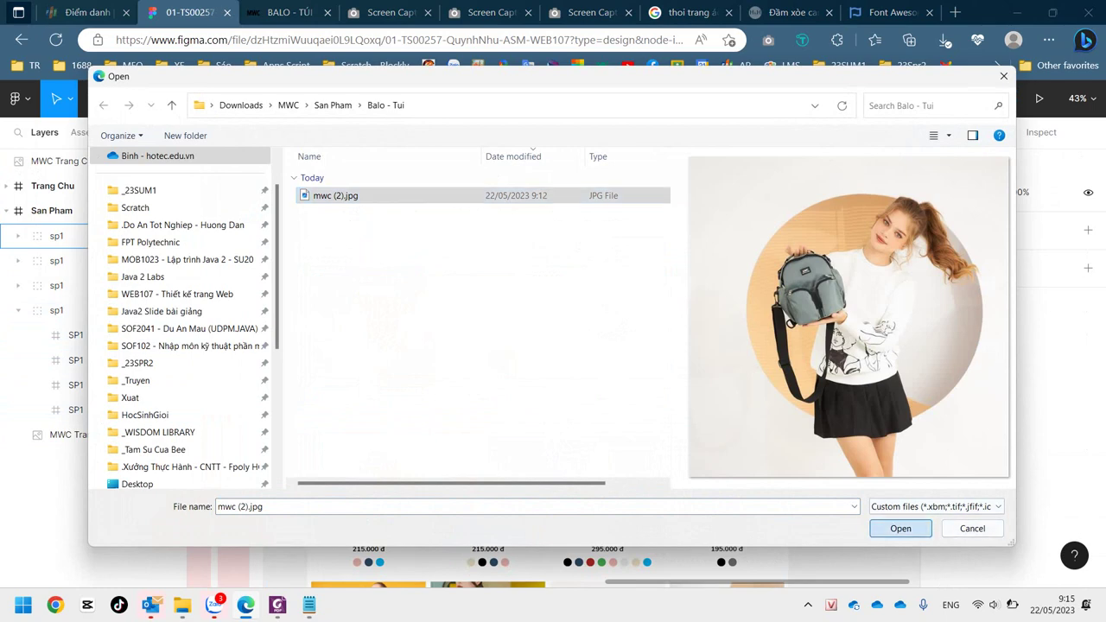
left_click(900, 528)
left_click(740, 202)
left_click_drag(803, 285, 883, 337)
Step: Move the mwc (2) 1 photo onto the first product card and shrink it to 333 × 333
left_click_drag(87, 160, 86, 434)
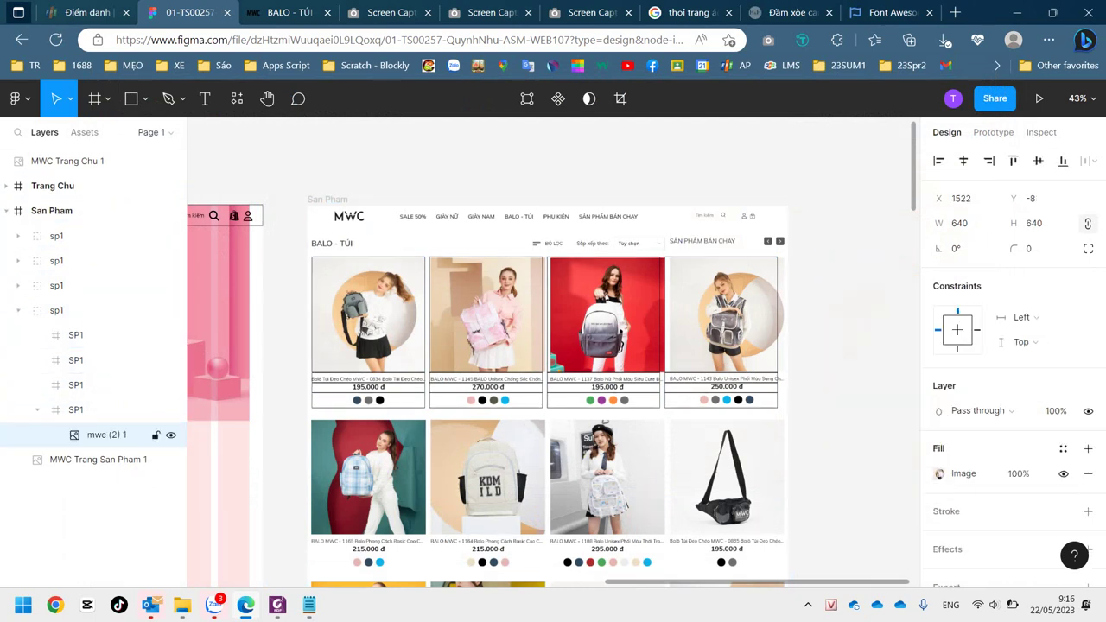
left_click(36, 410)
left_click(36, 409)
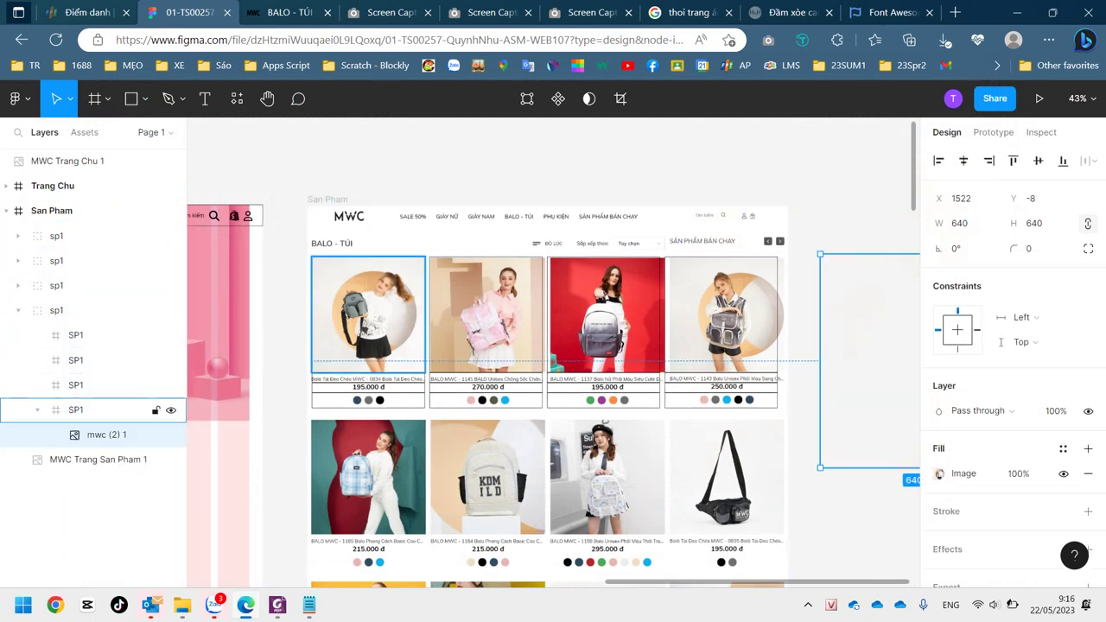
left_click(76, 409)
left_click(107, 434)
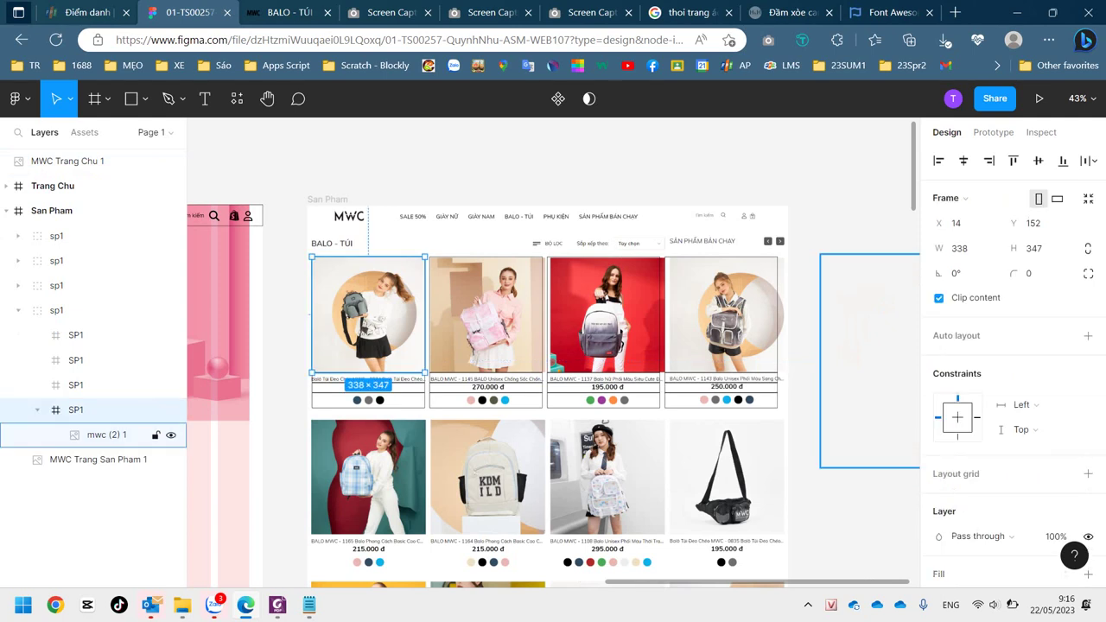
left_click_drag(864, 363, 361, 425)
left_click_drag(372, 341, 440, 370)
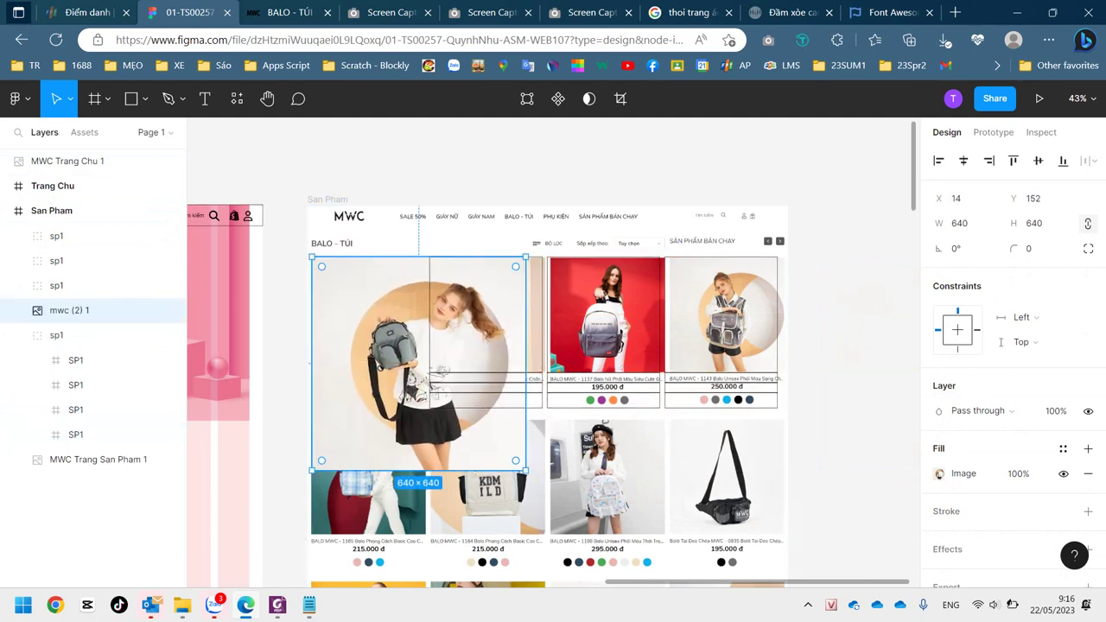
left_click_drag(526, 471, 428, 372)
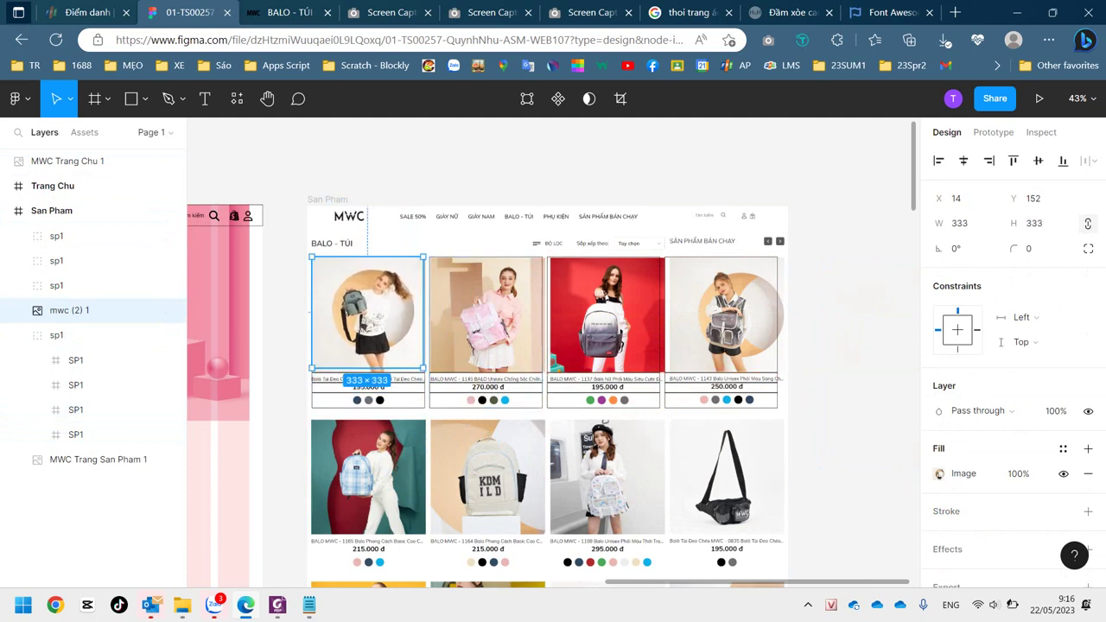
key("Escape")
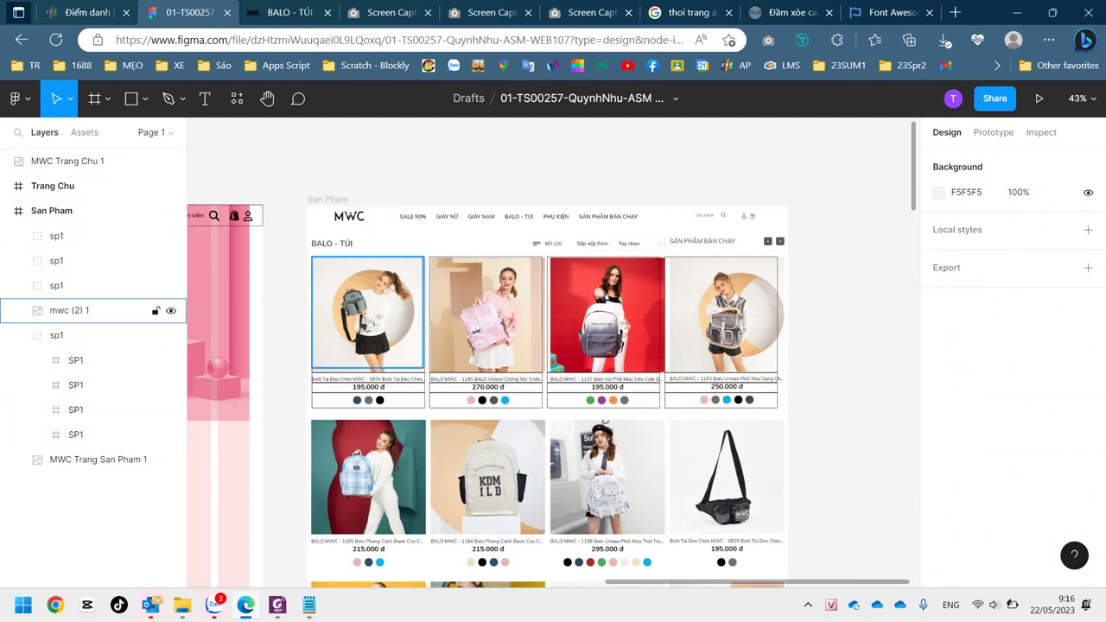
Step: Drag the mwc (2) 1 layer into the last SP1 frame in the Layers panel
left_click(78, 310)
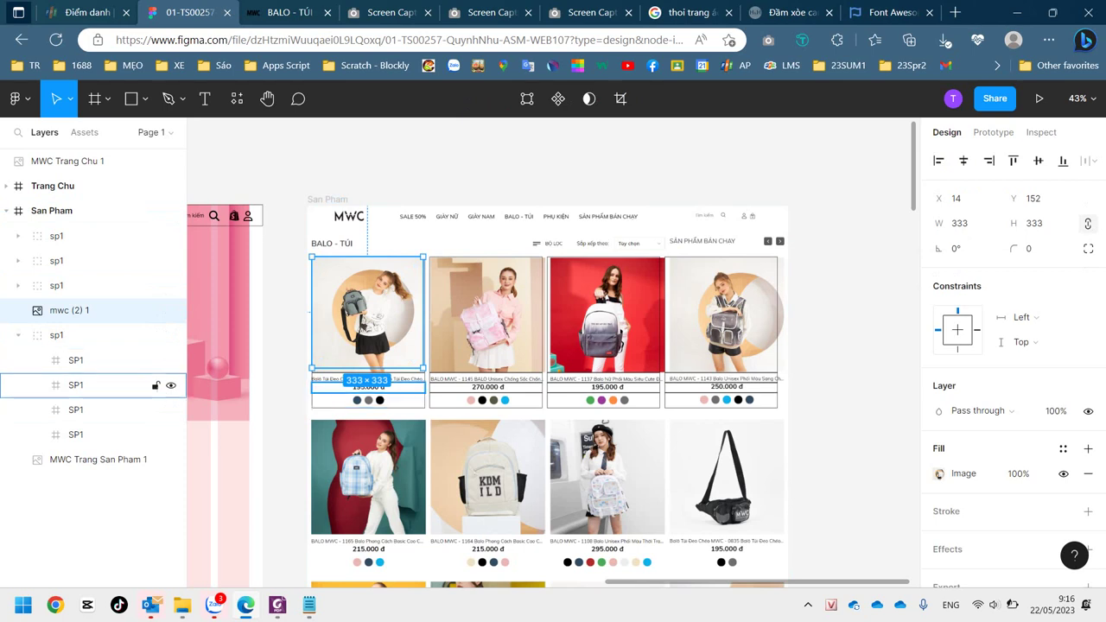
left_click(87, 433)
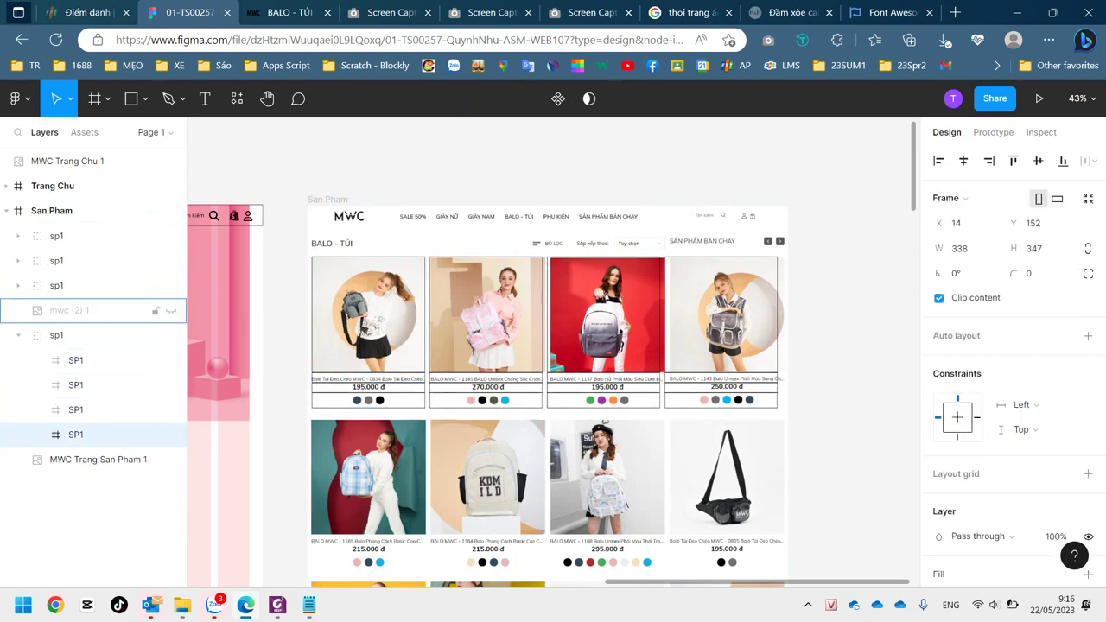
left_click(95, 311)
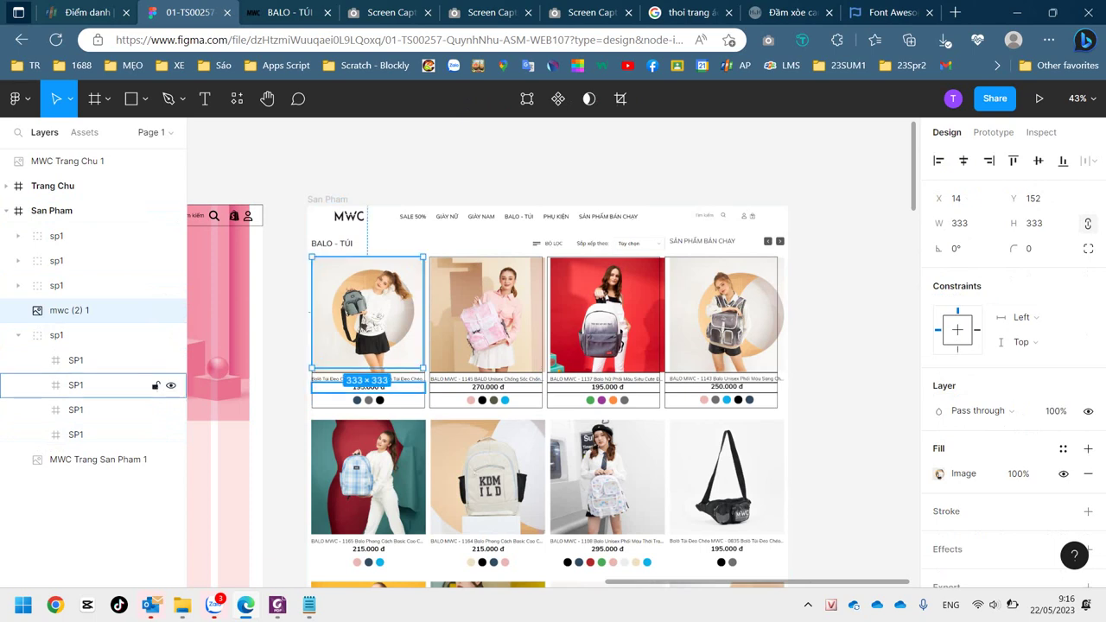
left_click(95, 434)
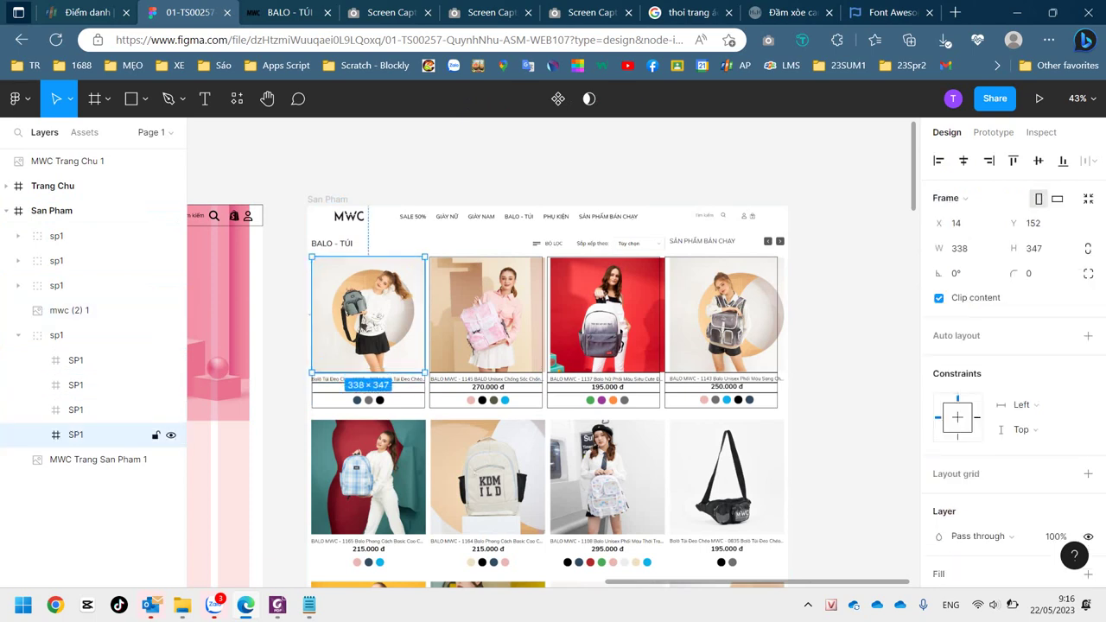
left_click(95, 285)
left_click_drag(95, 310, 97, 434)
left_click(95, 410)
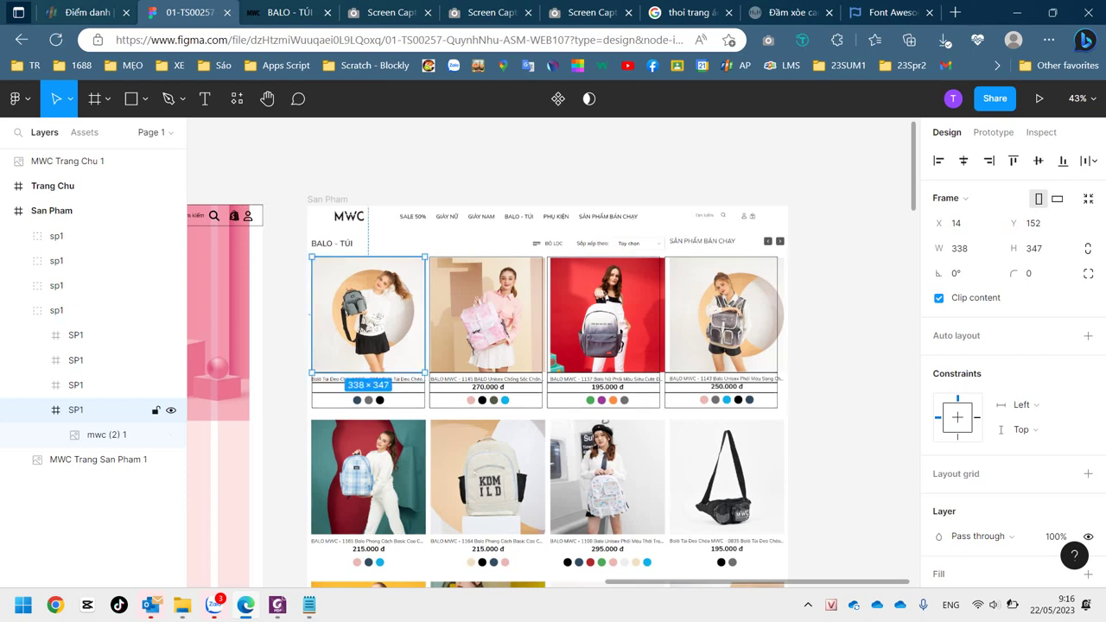
left_click(104, 434)
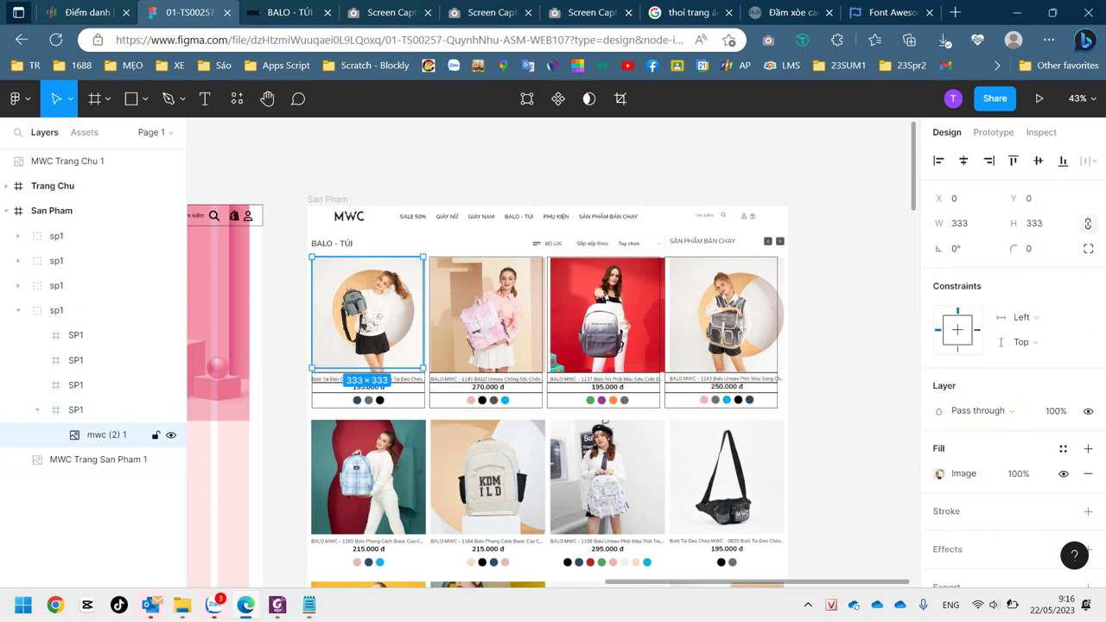
key("Escape")
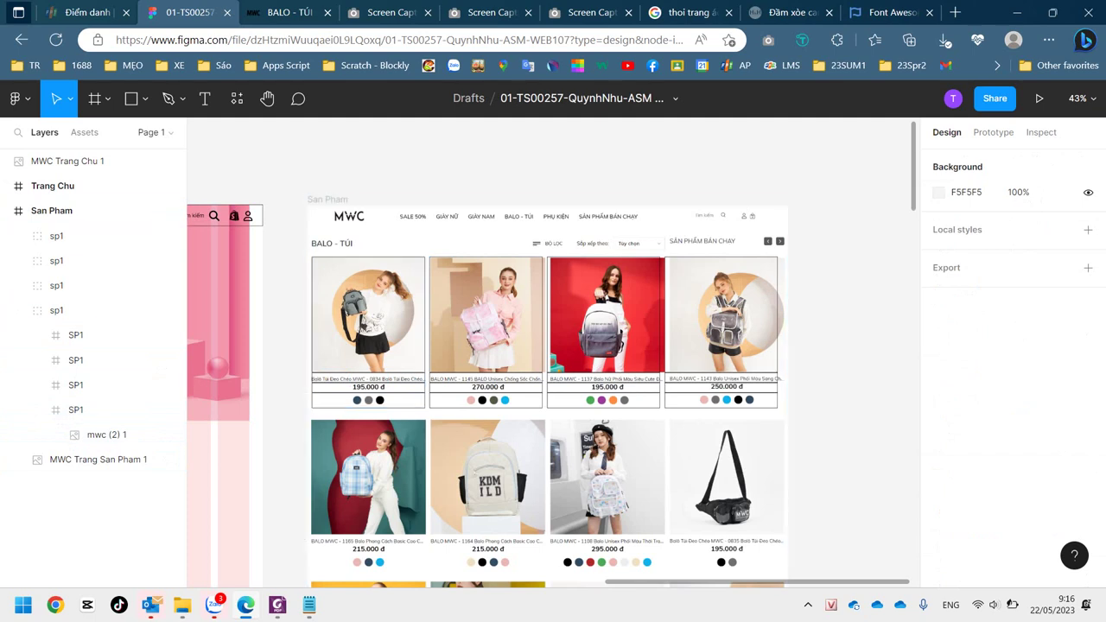
Step: Inspect the Trang Chu header bar and San Pham page frame, then clear the selection
scroll(414, 216, "left", 5)
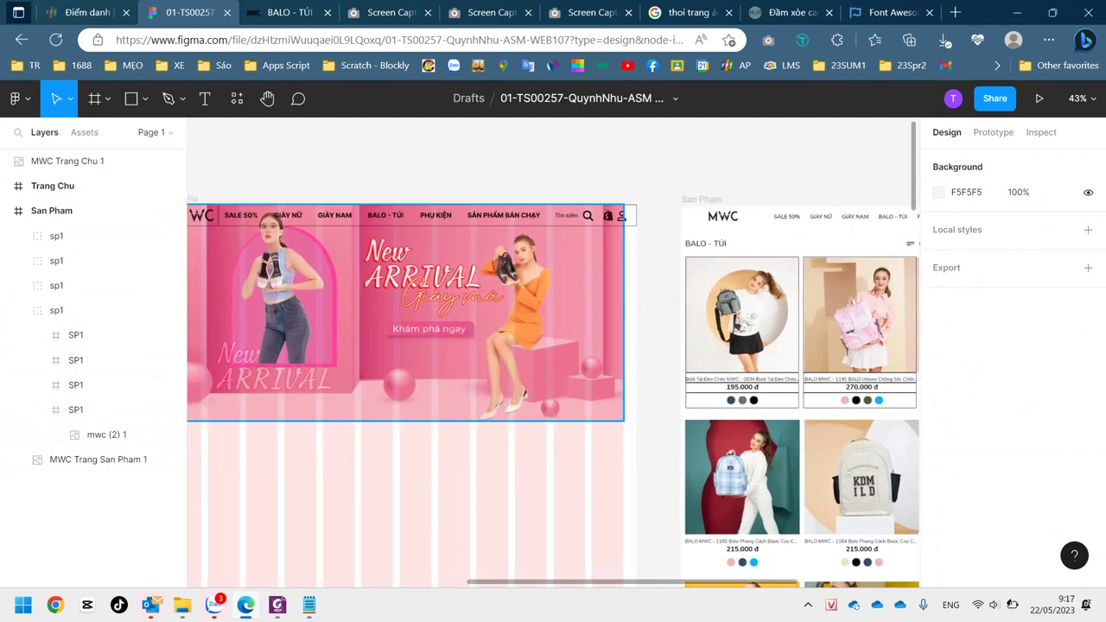
left_click(388, 215)
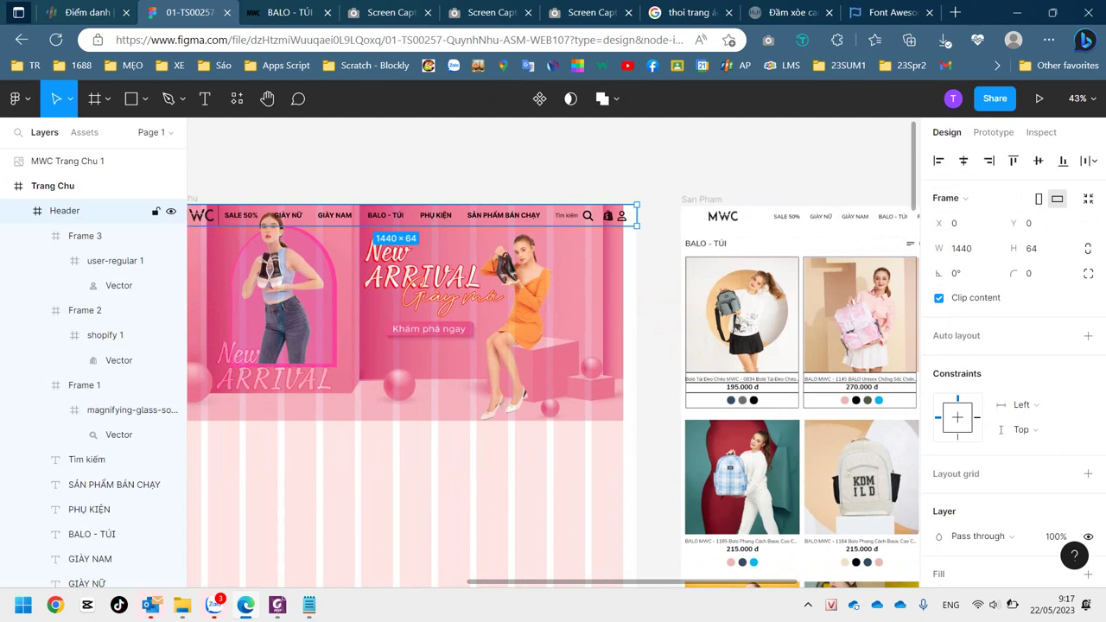
left_click(700, 198)
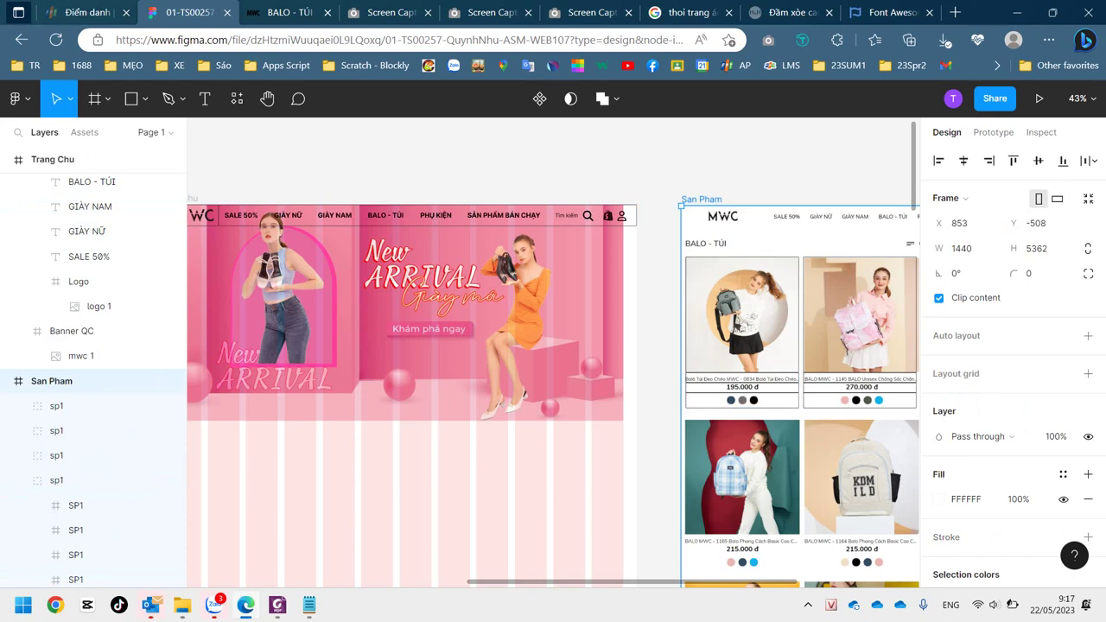
scroll(552, 389, "right", 10)
key("Escape")
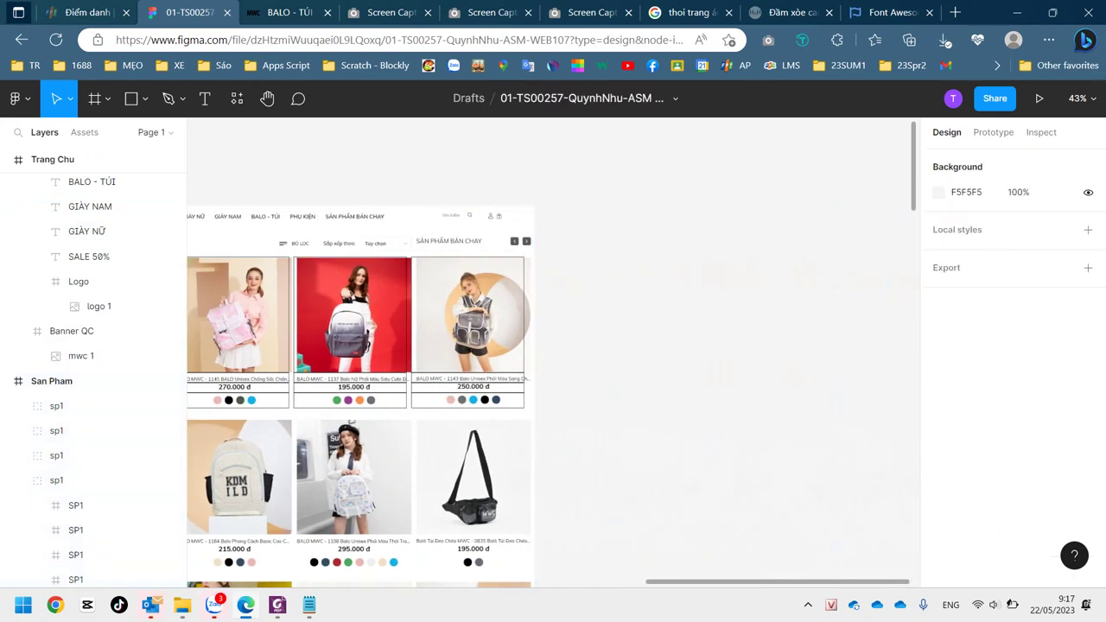
Step: Add a 1440×1024 Desktop frame, Desktop - 1, to the right of San Pham
key("f")
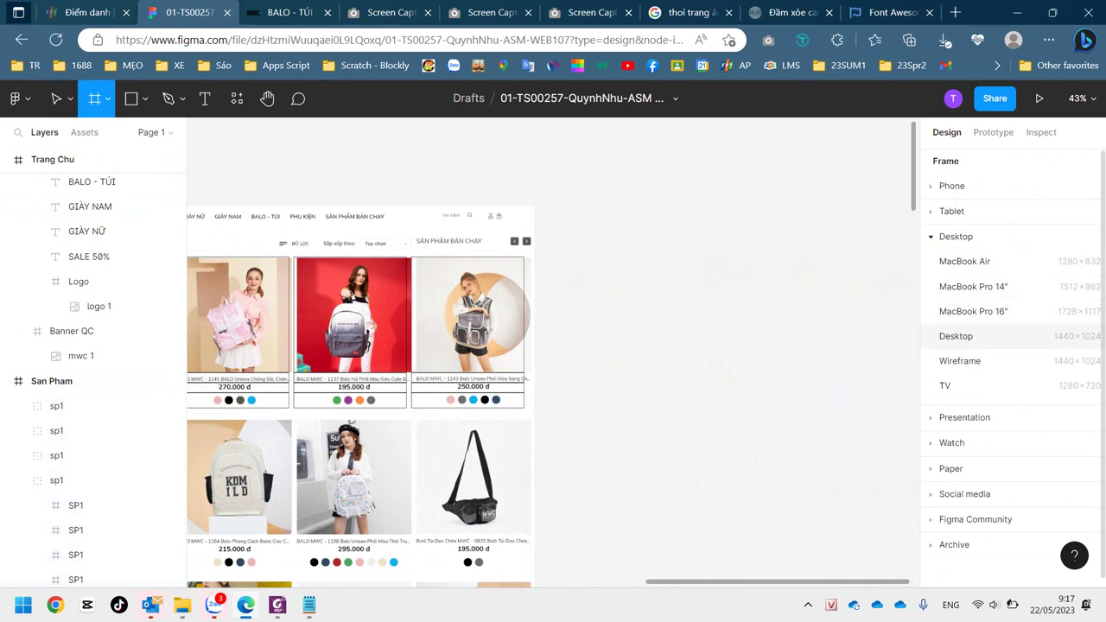
left_click(955, 336)
left_click_drag(700, 345, 711, 366)
key("Escape")
left_click(54, 161)
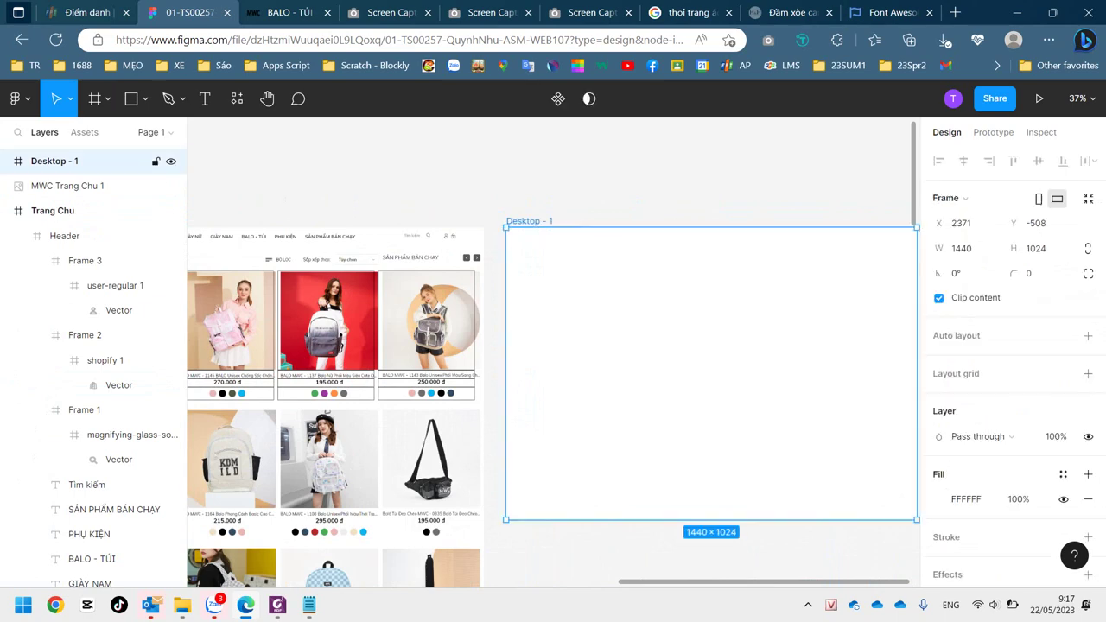
Step: Begin placing an image from a file into the new frame
left_click(107, 99)
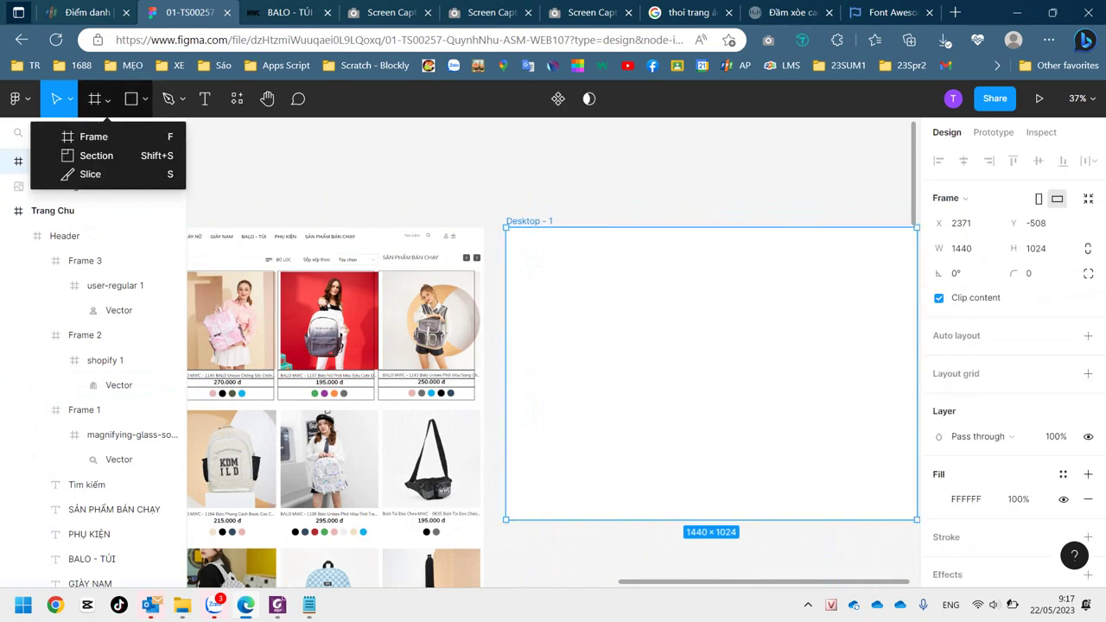
left_click(146, 98)
left_click(127, 249)
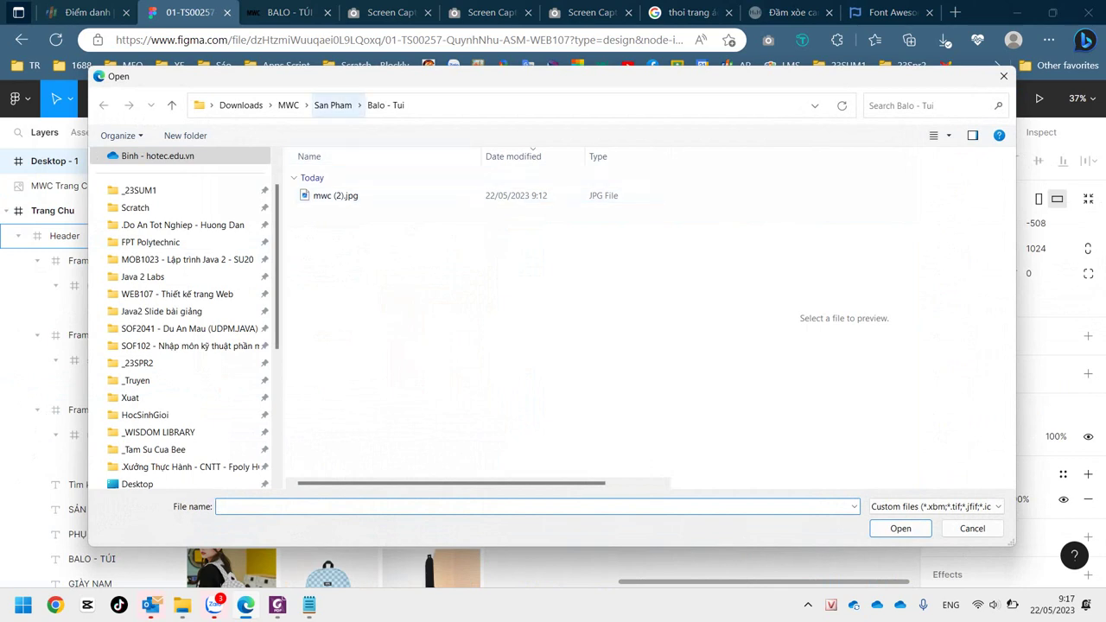
Step: Place MWC Trang Chi Tiet San Pham.png from Downloads at the top of Desktop - 1
scroll(138, 397, "down", 3)
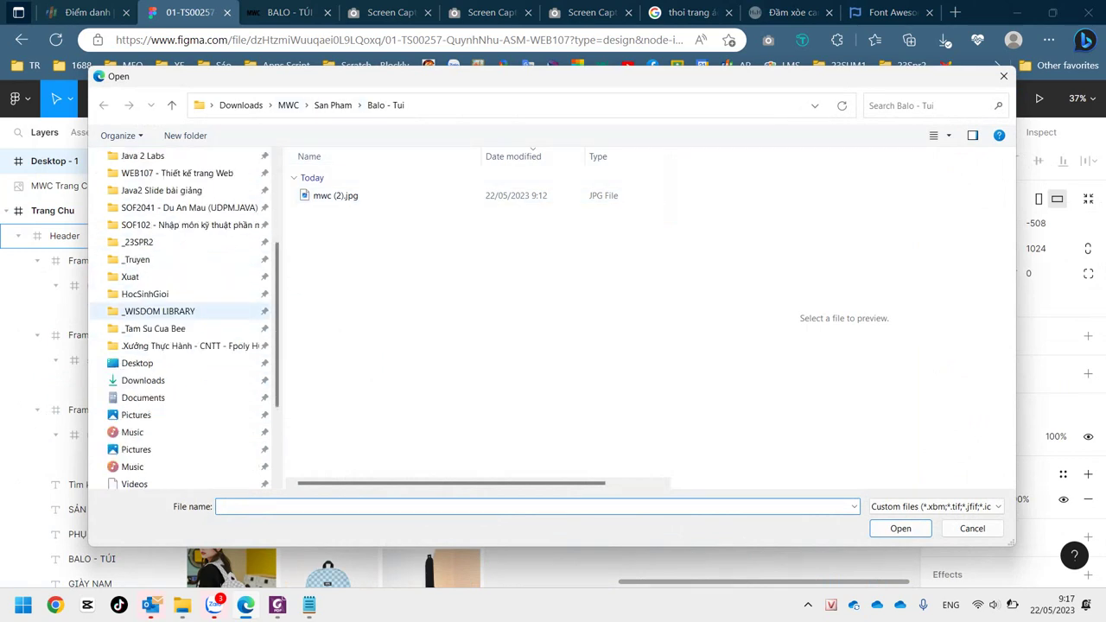
left_click(142, 346)
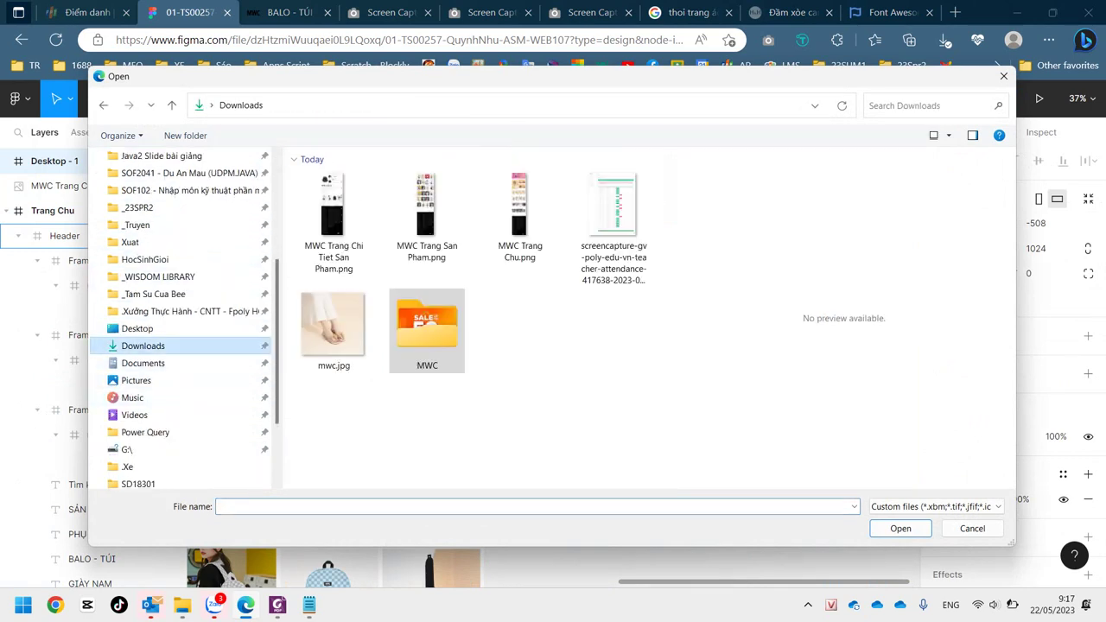
left_click(334, 223)
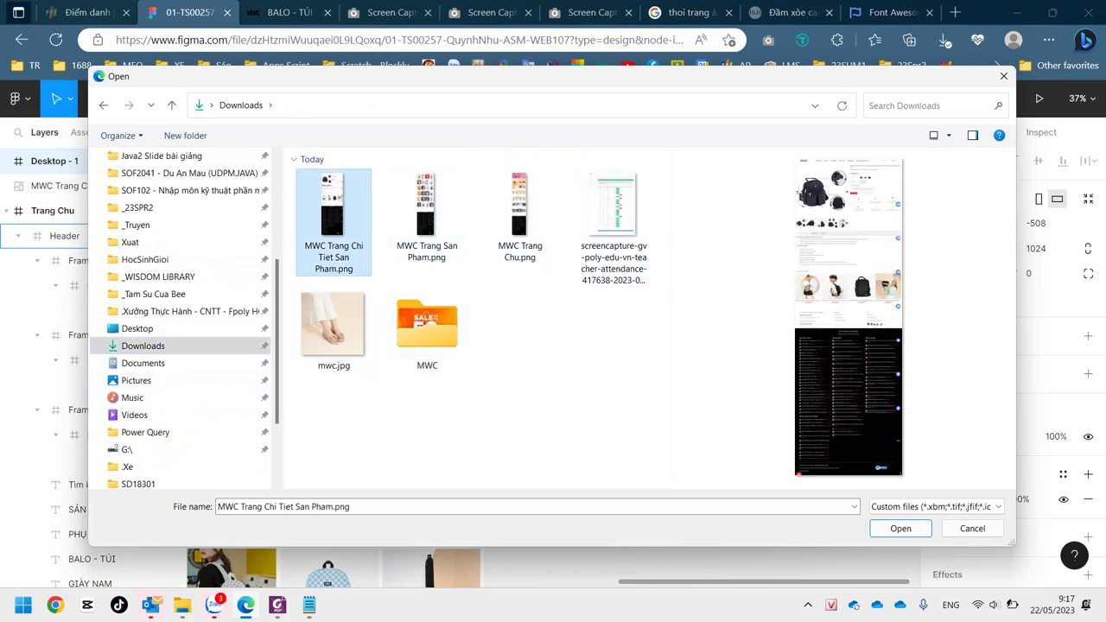
key("Return")
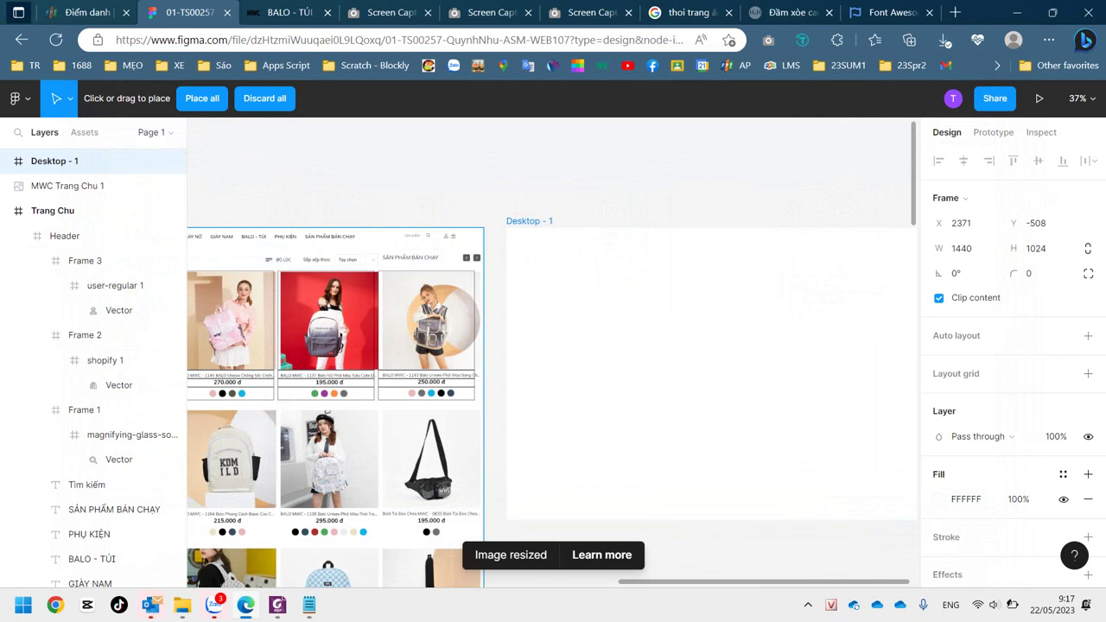
scroll(506, 414, "down", 5)
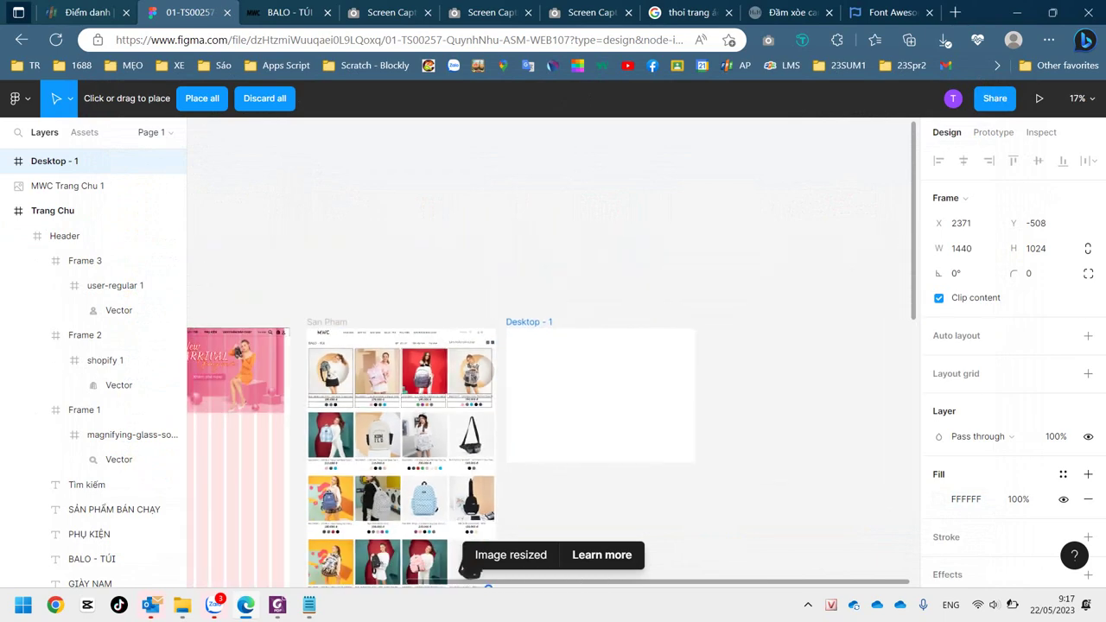
left_click(469, 567)
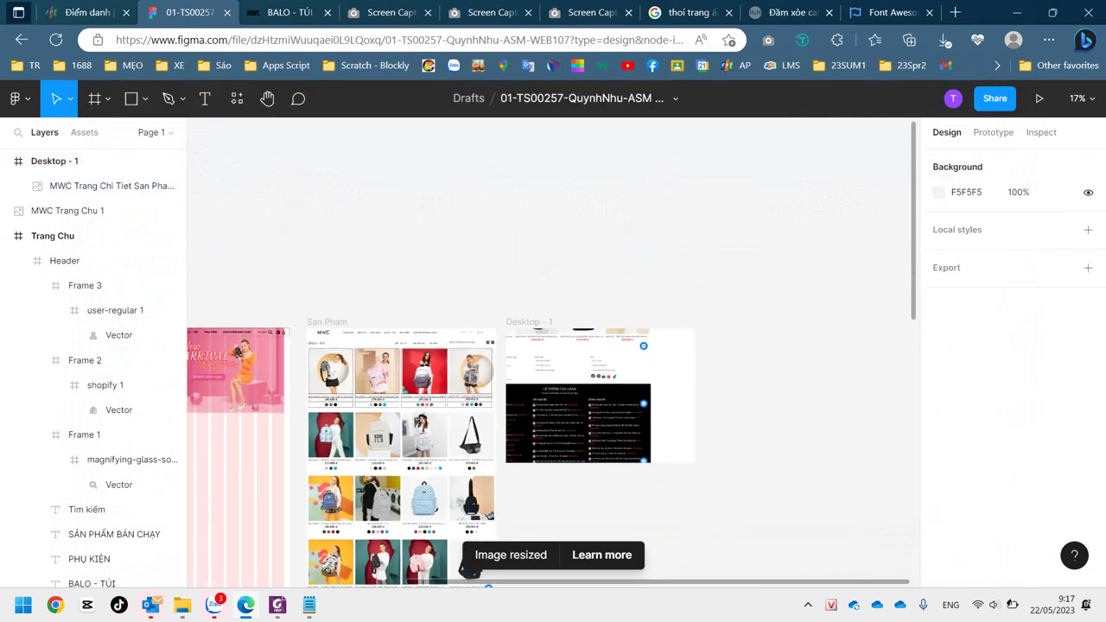
left_click(104, 186)
left_click_drag(605, 397, 584, 563)
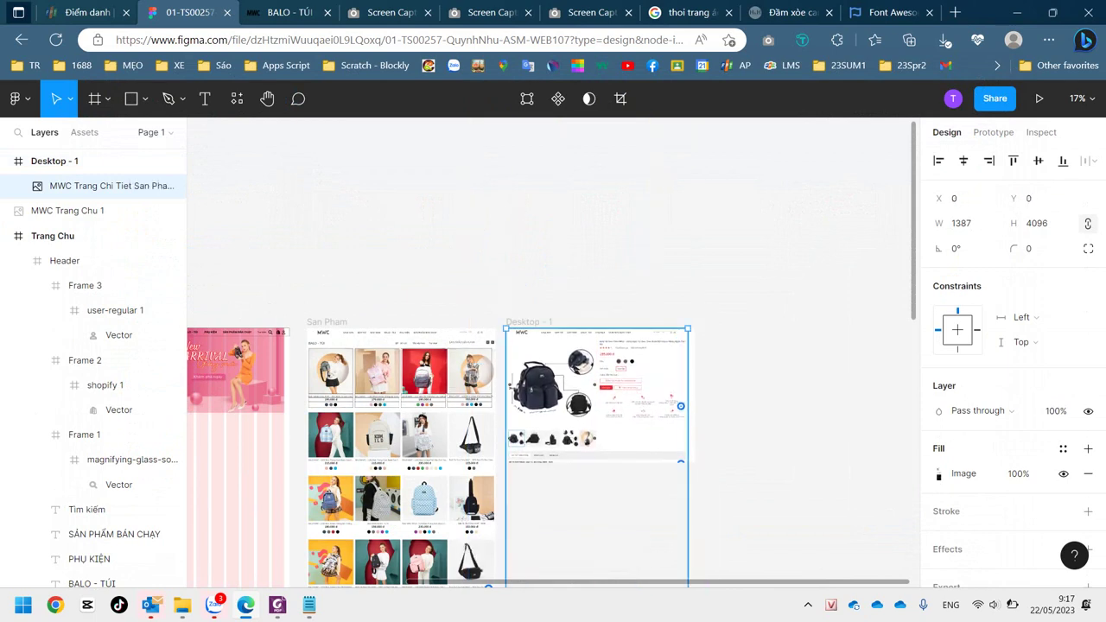
Step: Set the image width to 1440 (1440 × 4252.52) and reselect Desktop - 1
scroll(551, 352, "down", 5)
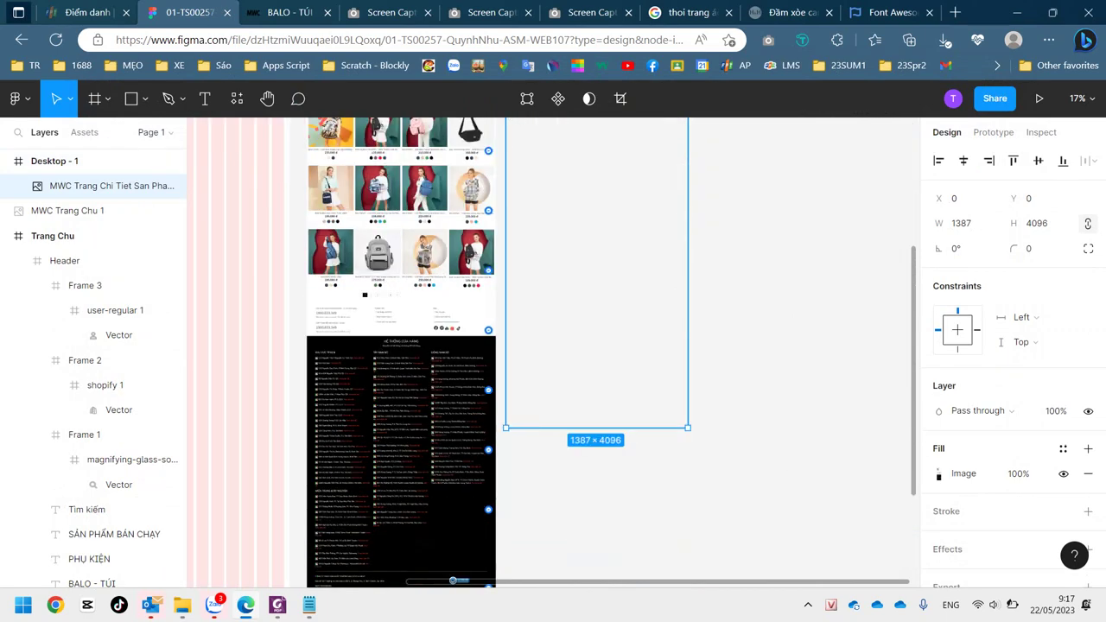
left_click(957, 223)
type("1440")
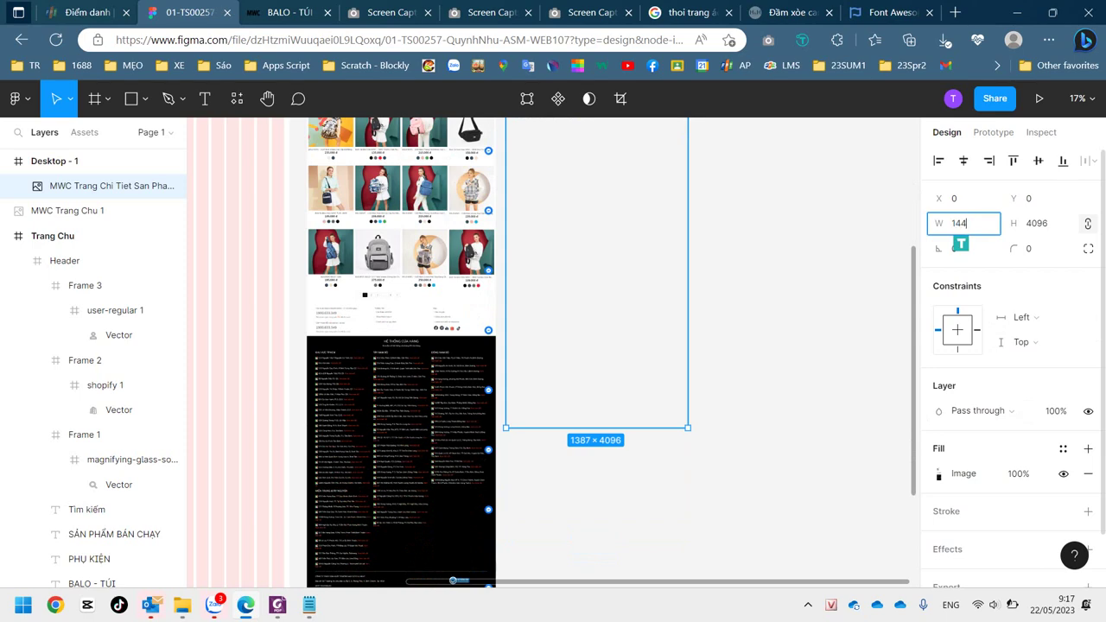
key("Return")
scroll(551, 352, "up", 3)
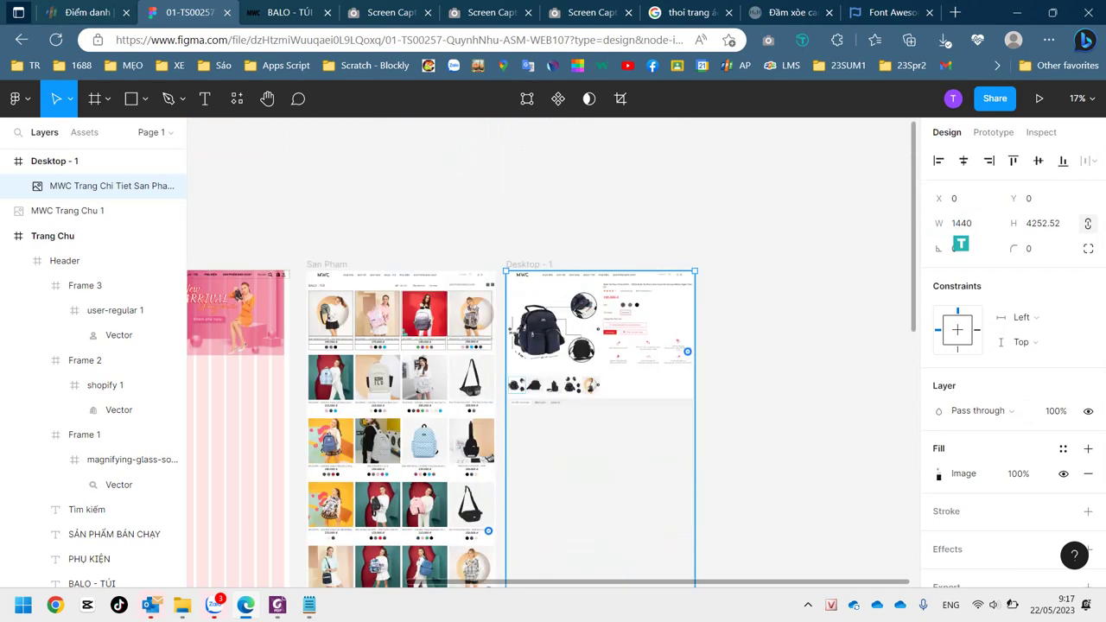
key("Escape")
left_click(78, 160)
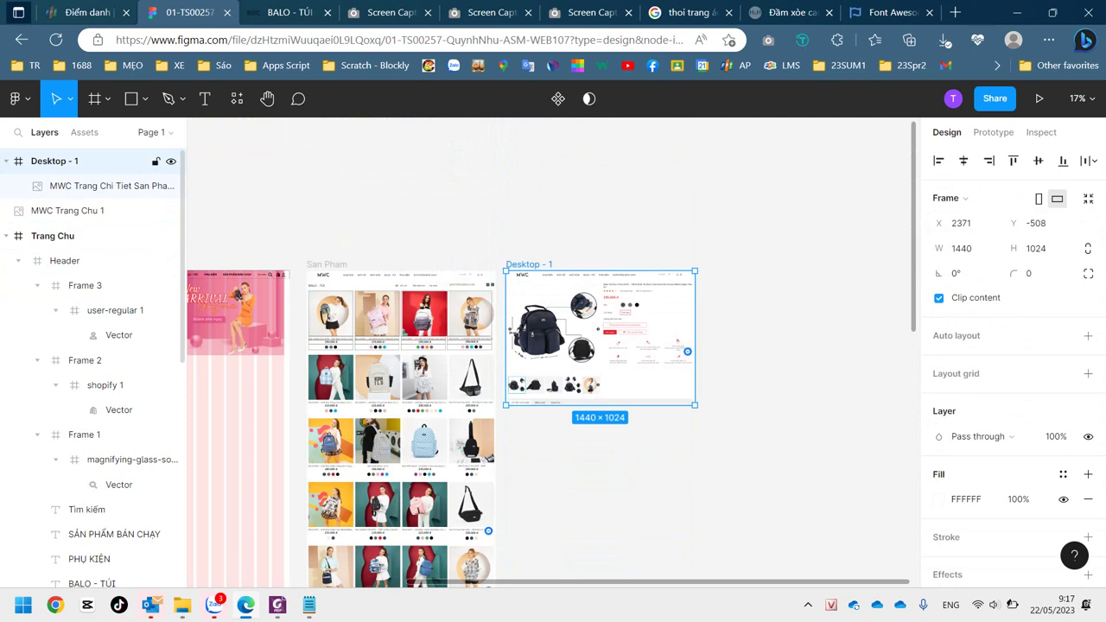
Step: Rename the Desktop - 1 frame to 'Chi Tiet SP'
right_click(45, 160)
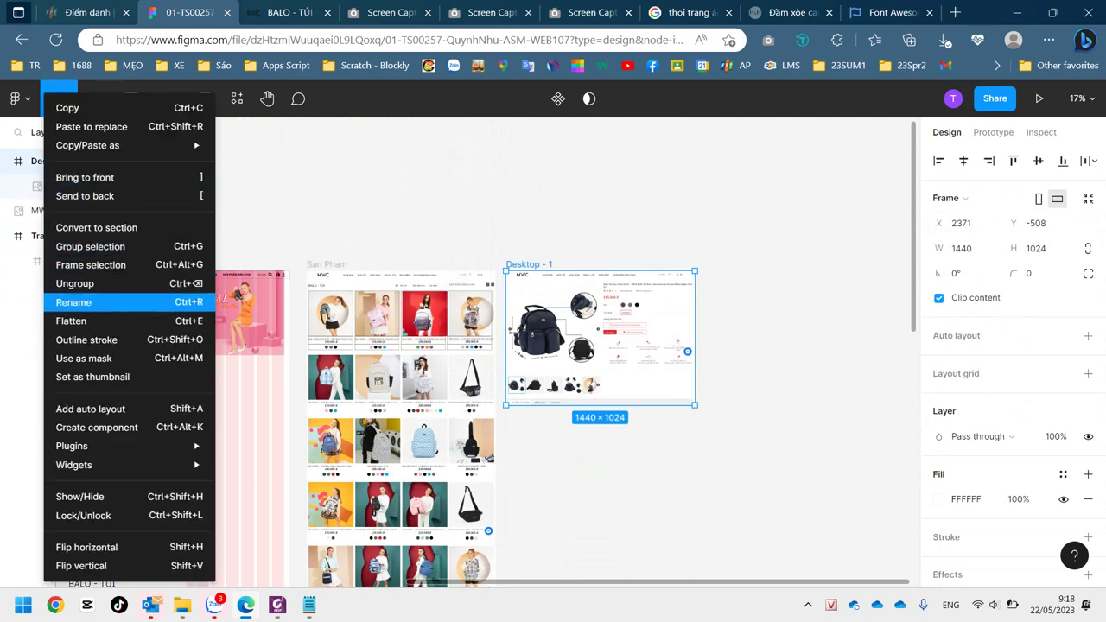
left_click(73, 302)
type("cHI")
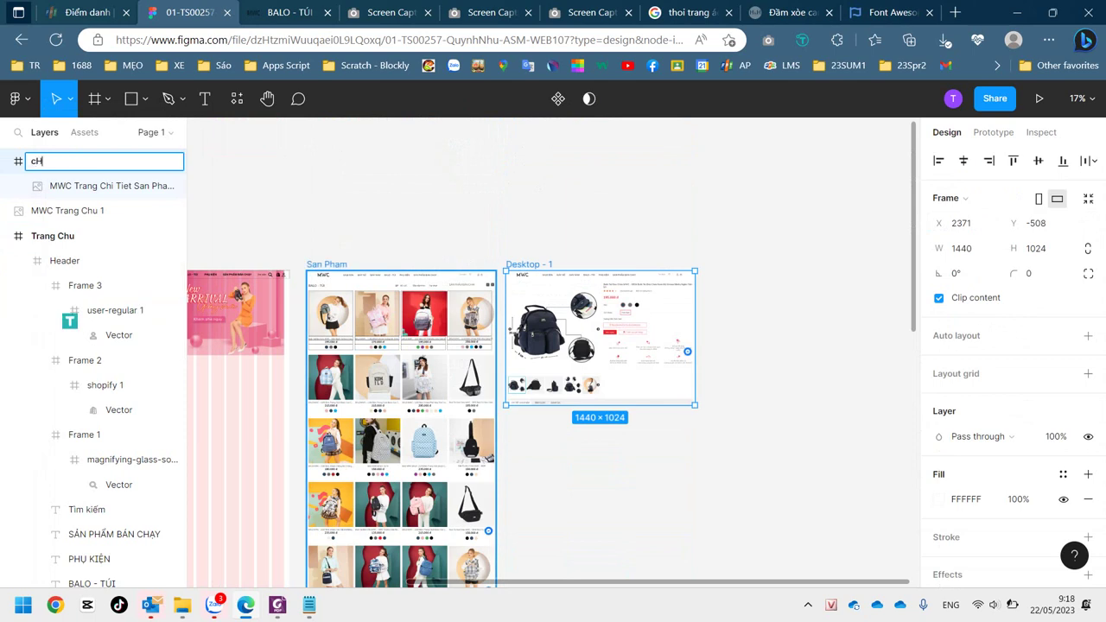
key("BackSpace")
key("BackSpace")
type("Chi Tiet SP")
key("Return")
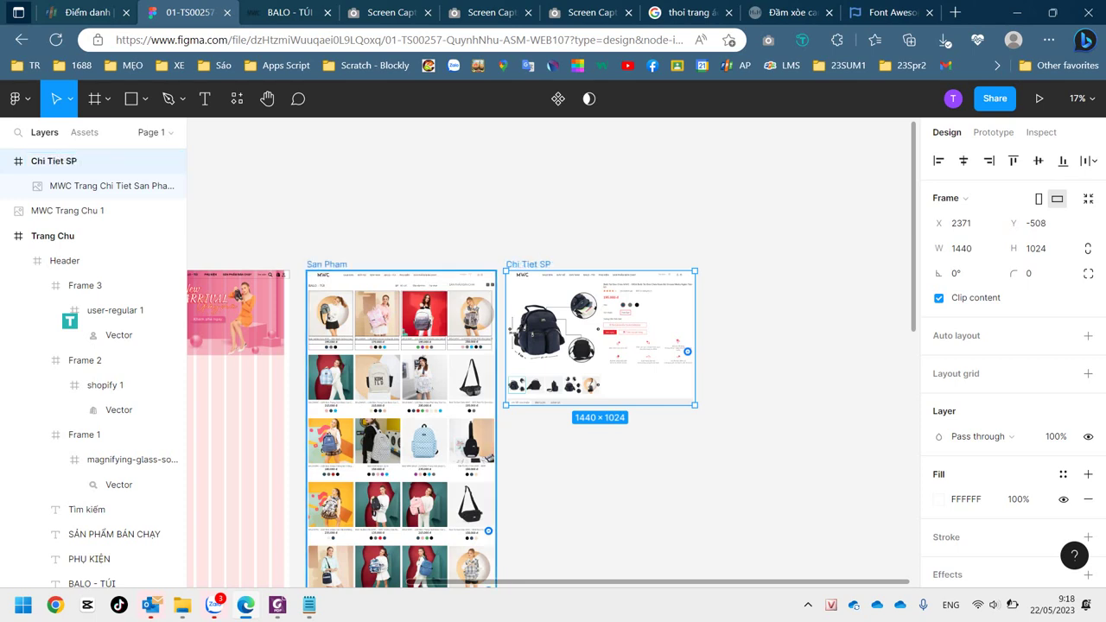
Step: Collapse the page layers and move Chi Tiet SP below San Pham in Layers
left_click(6, 236)
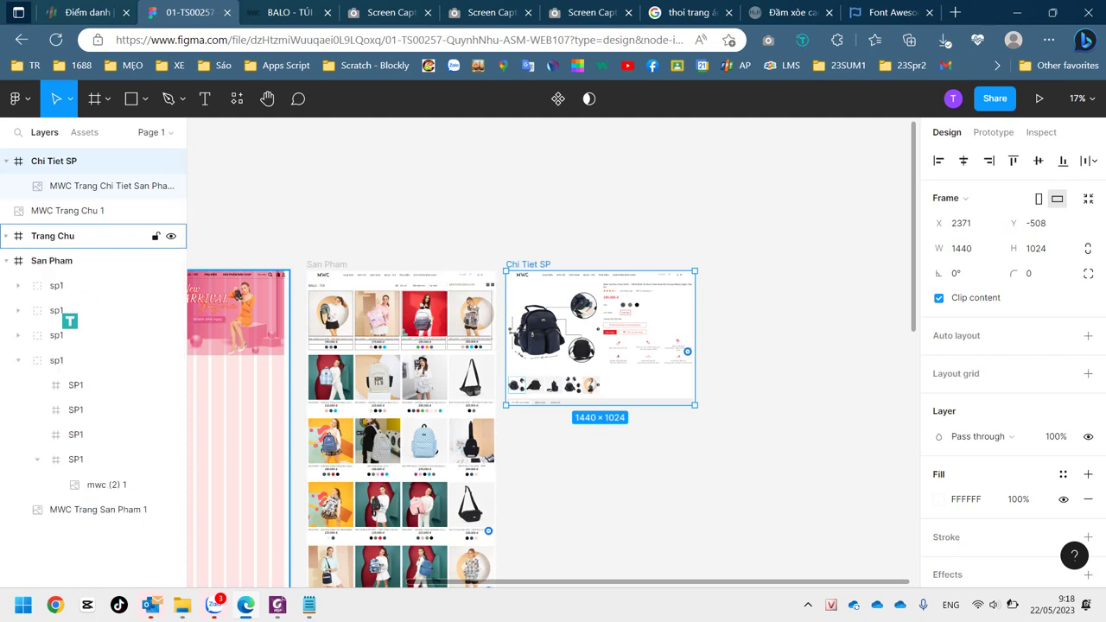
left_click(6, 261)
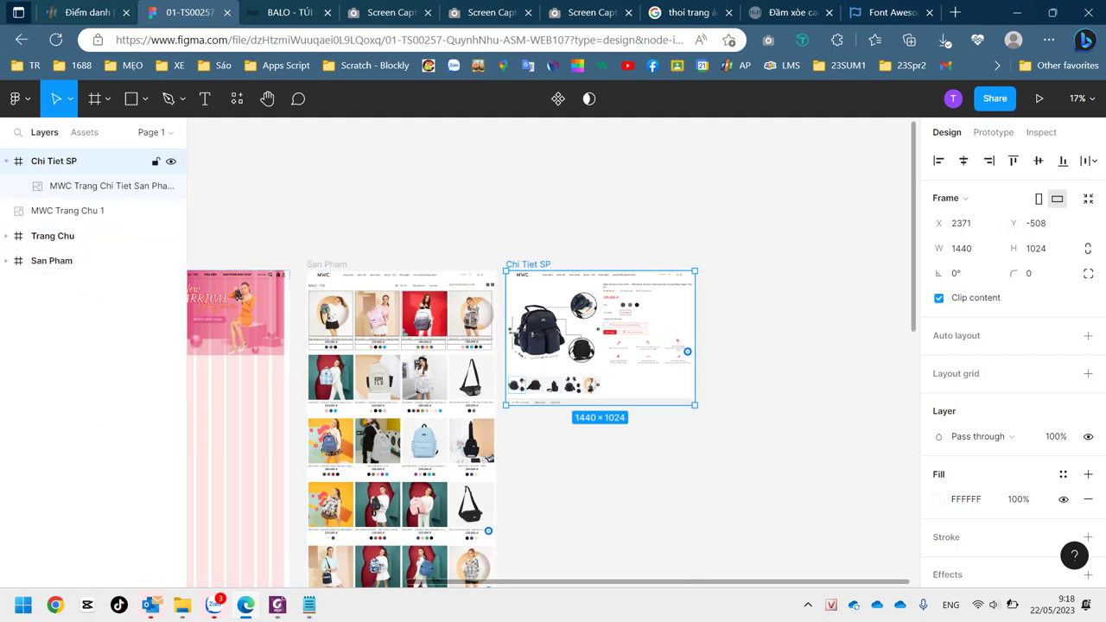
left_click_drag(78, 160, 78, 272)
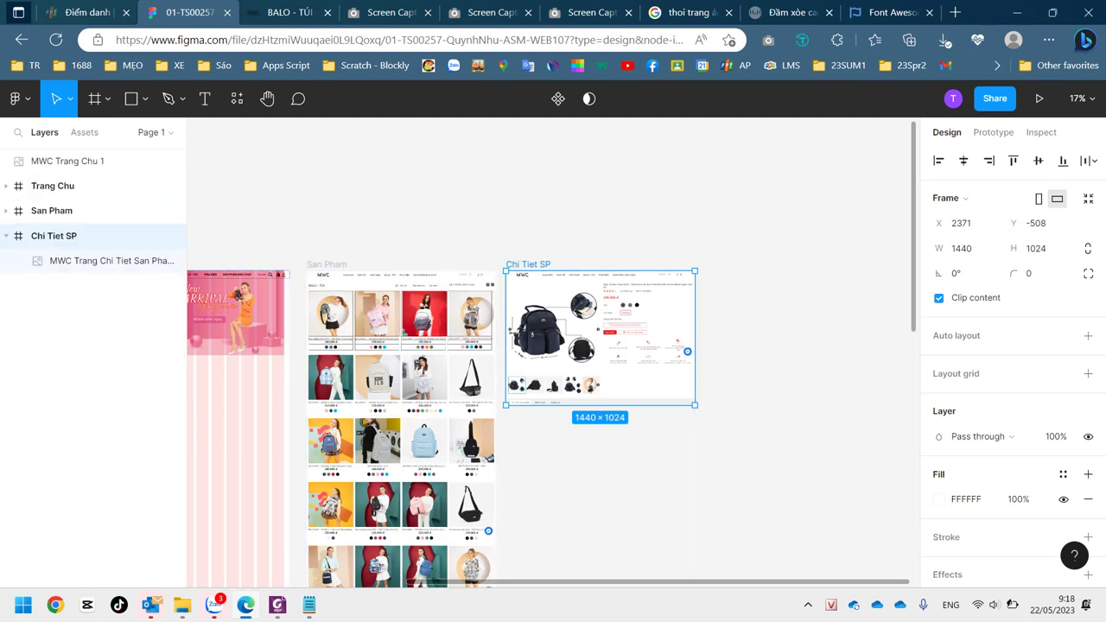
left_click(6, 236)
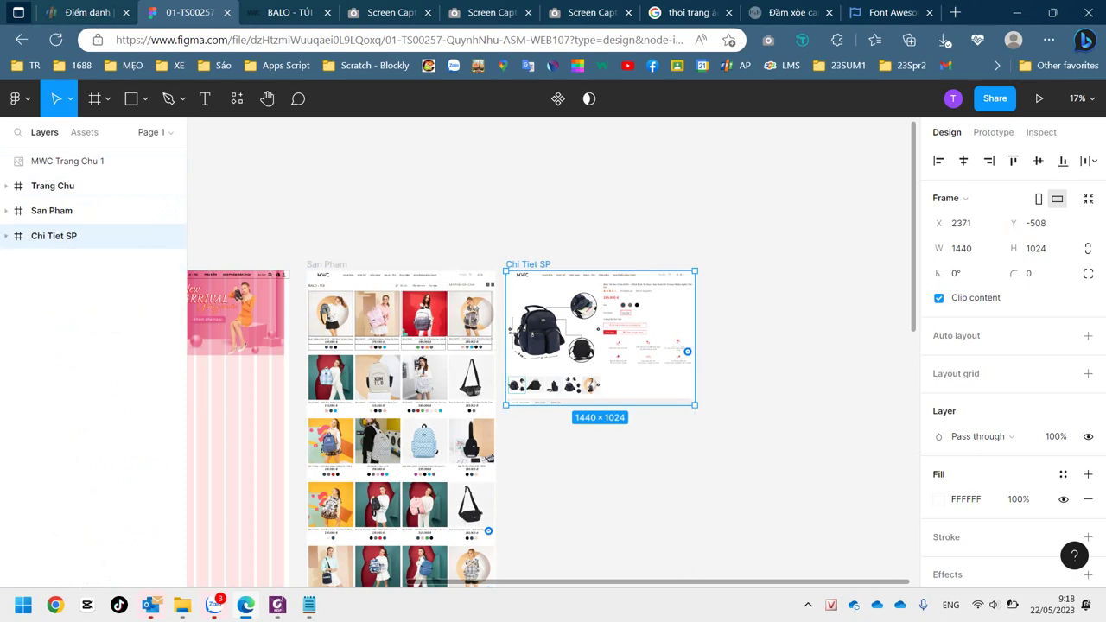
key("ctrl+alt+shift+r")
scroll(501, 346, "down", 5)
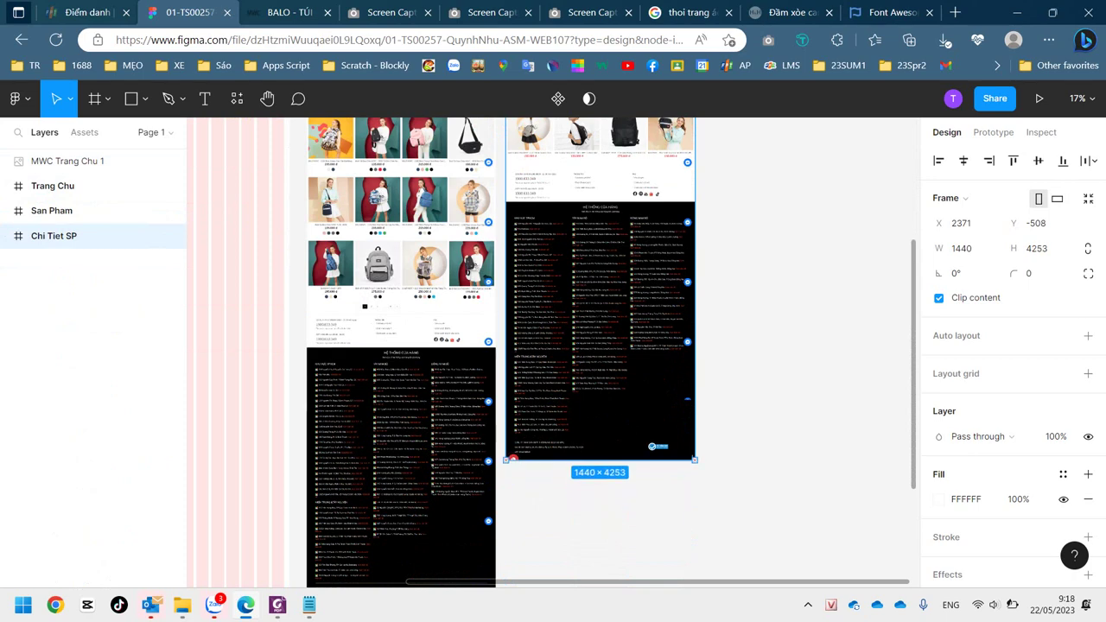
key("Escape")
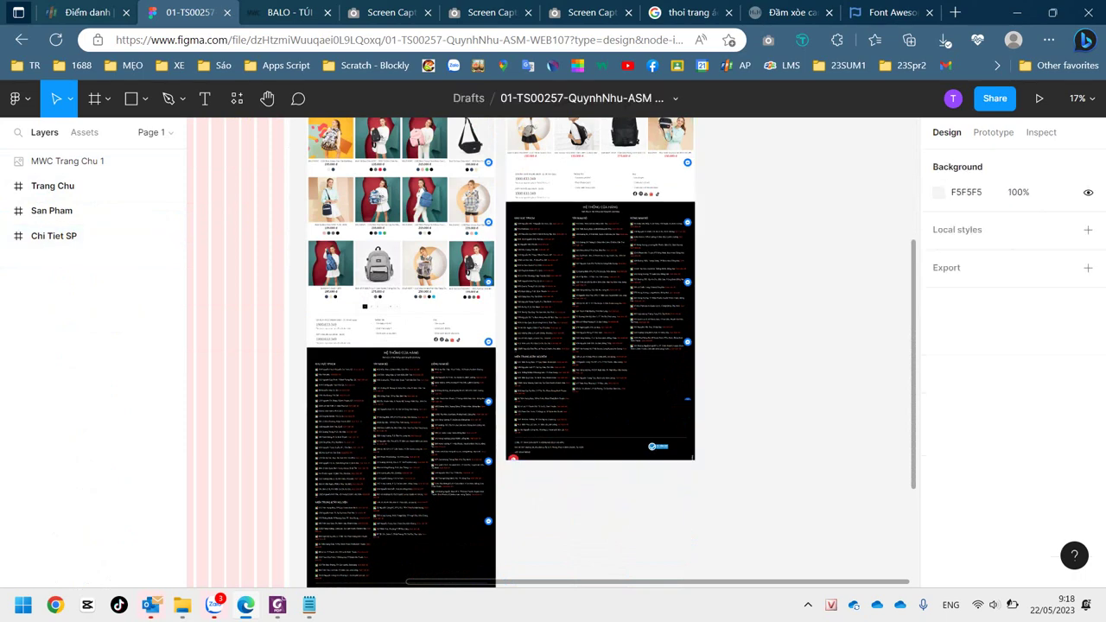
scroll(550, 351, "left", 5)
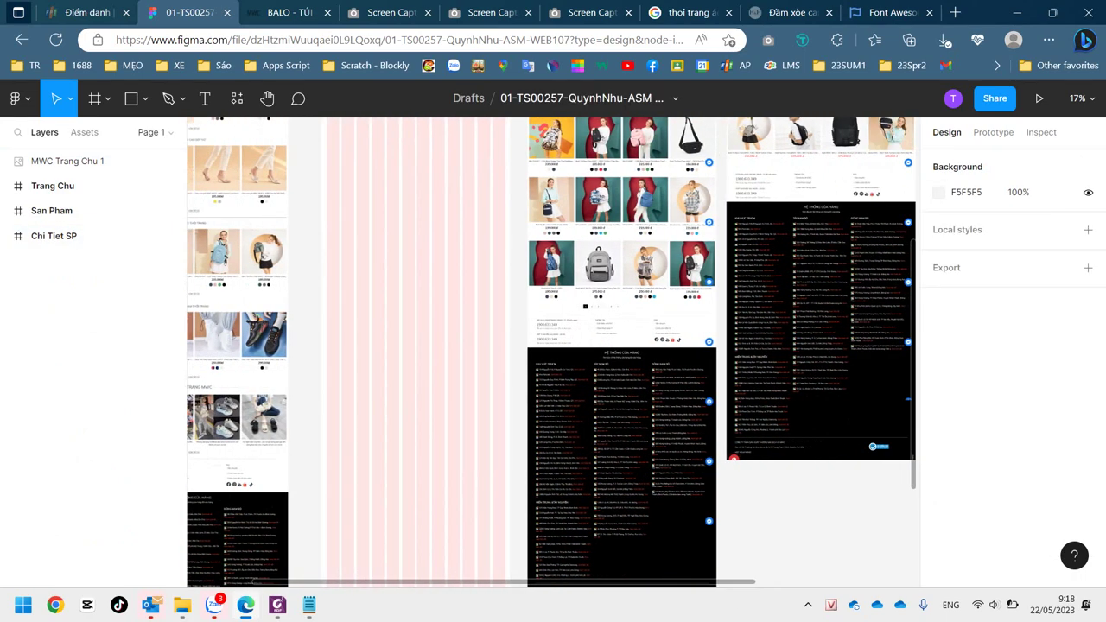
scroll(691, 393, "up", 8)
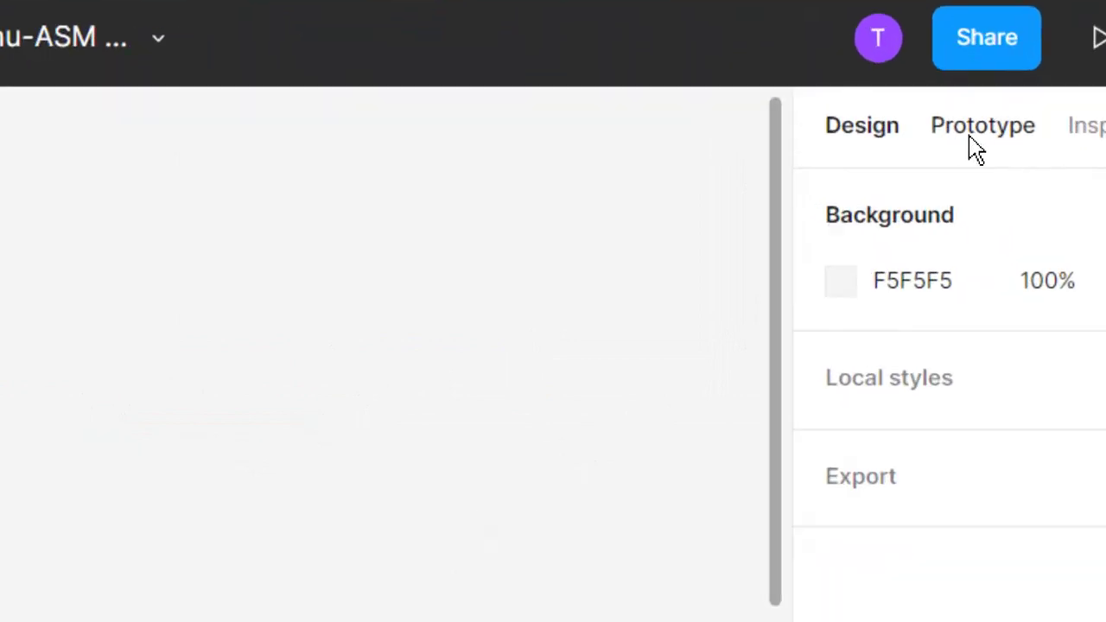
Step: Switch to Prototype mode (device None, background 000000) and zoom in on the Trang Chu header
left_click(989, 140)
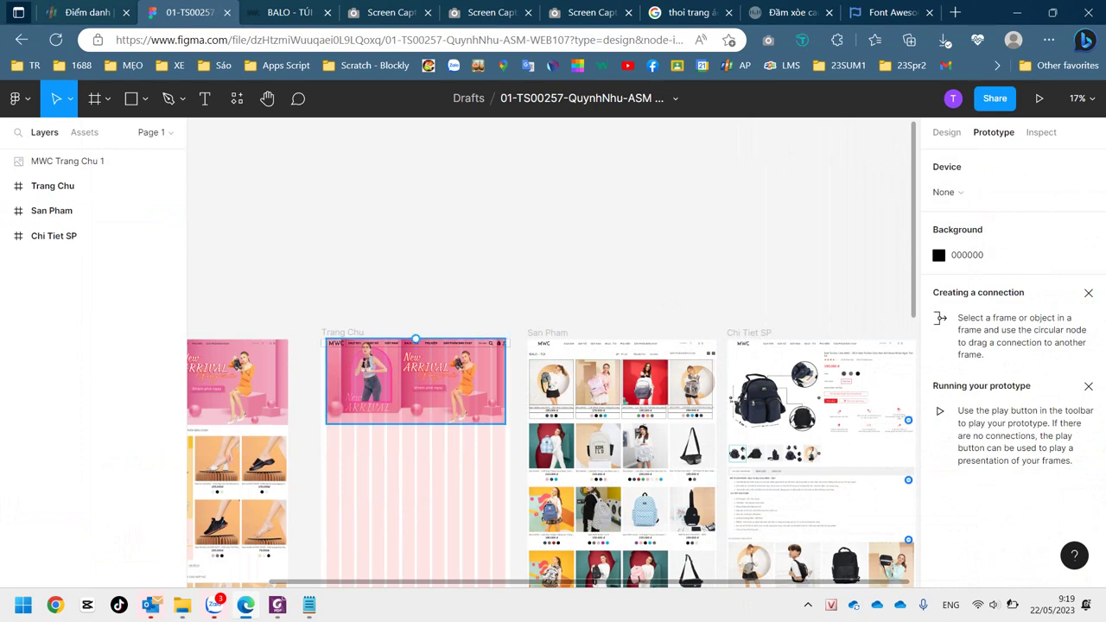
scroll(415, 380, "up", 2)
scroll(415, 432, "up", 1)
scroll(472, 428, "up", 5)
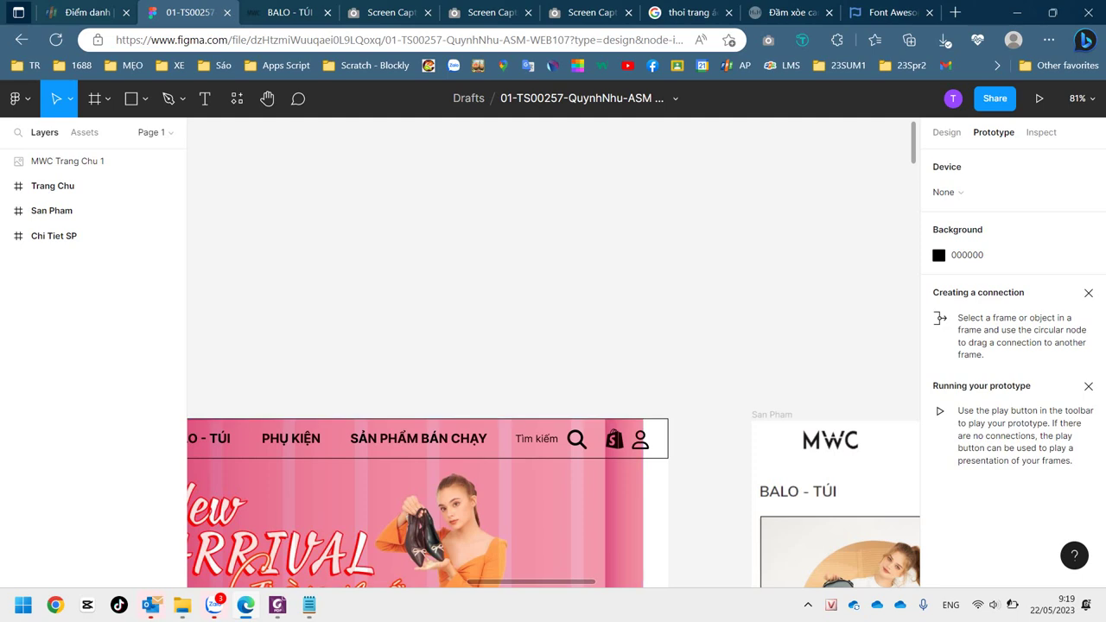
Step: Give the BALO - TÚI header text a Click interaction whose action is still None
scroll(501, 458, "down", 2)
scroll(501, 458, "left", 3)
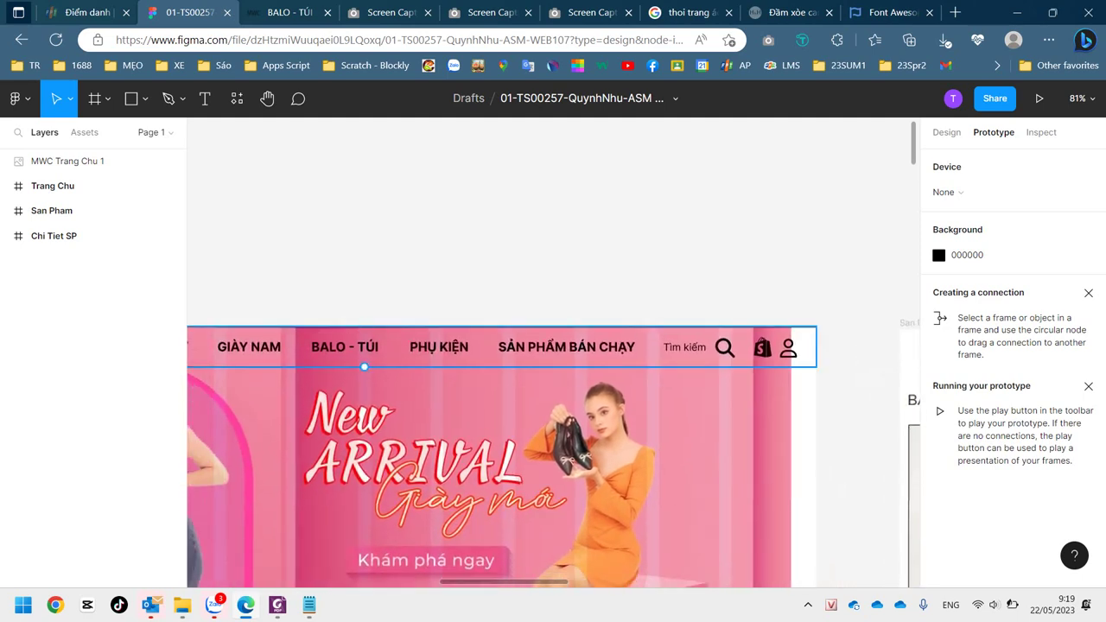
left_click(344, 347)
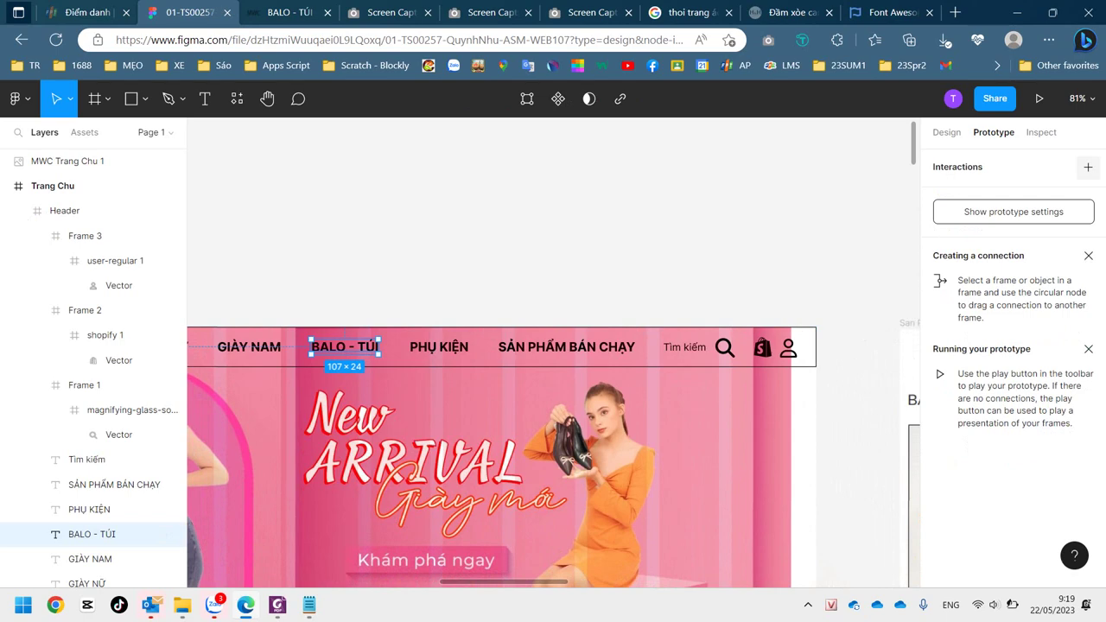
left_click(1087, 166)
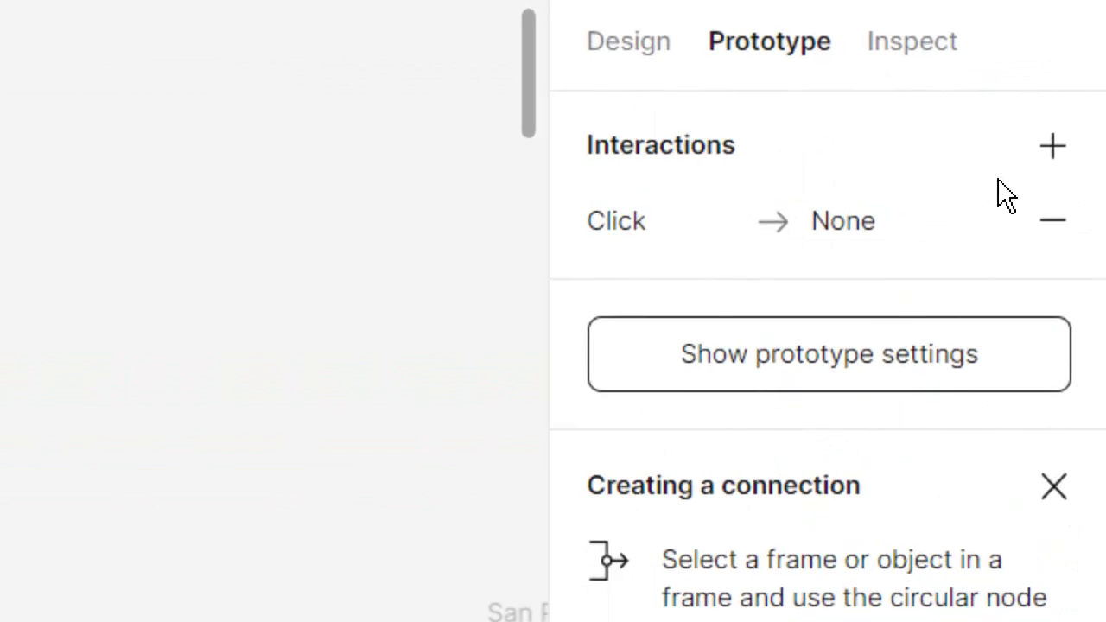
left_click(644, 242)
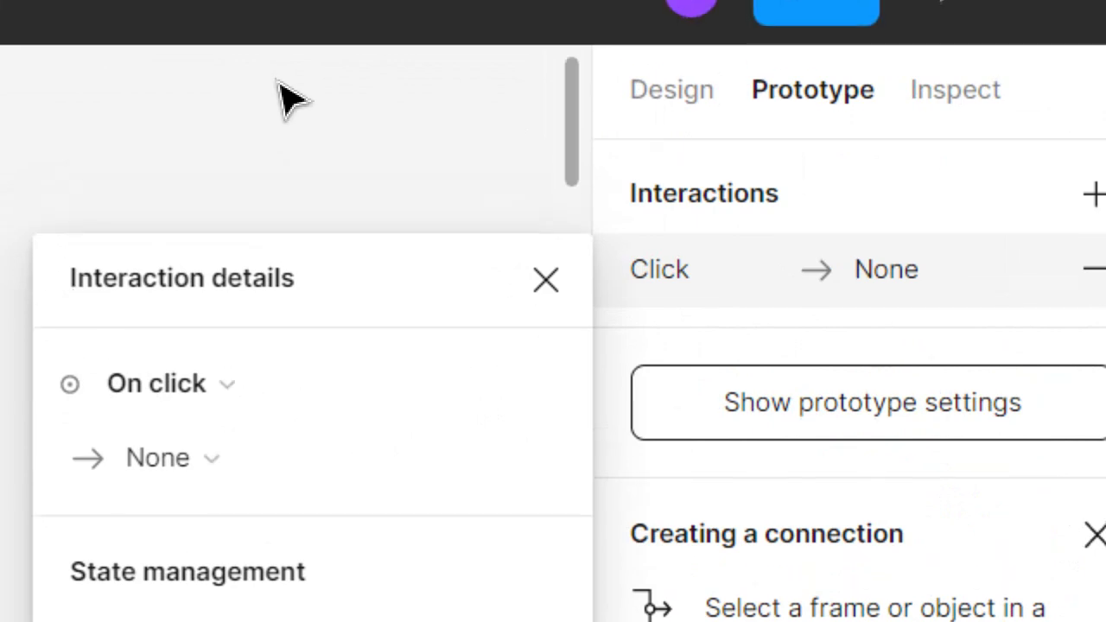
left_click(345, 132)
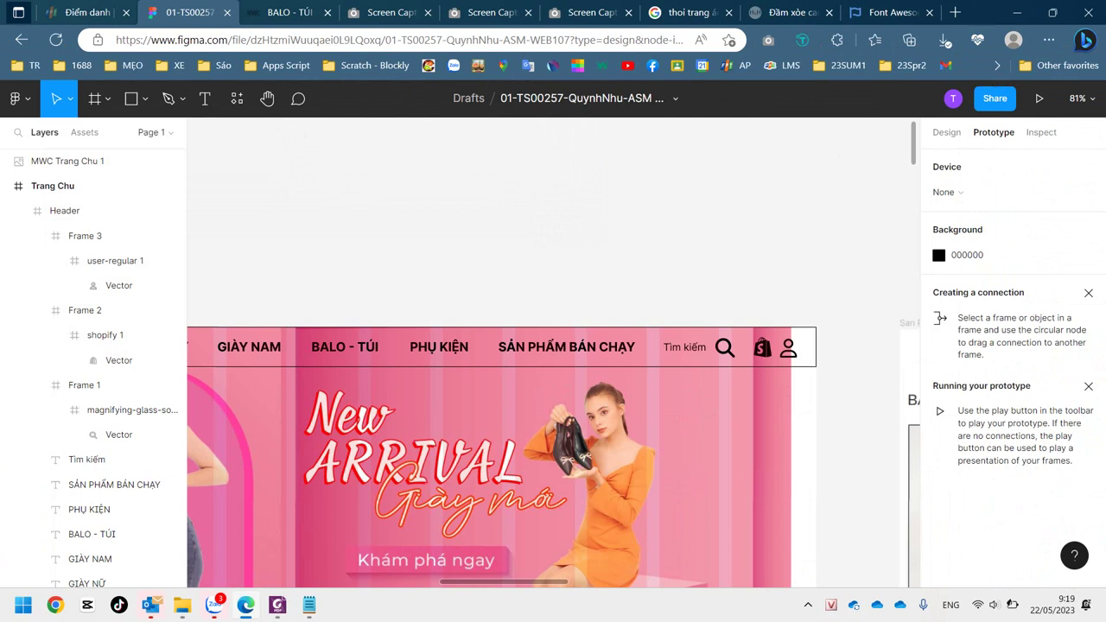
left_click(344, 341)
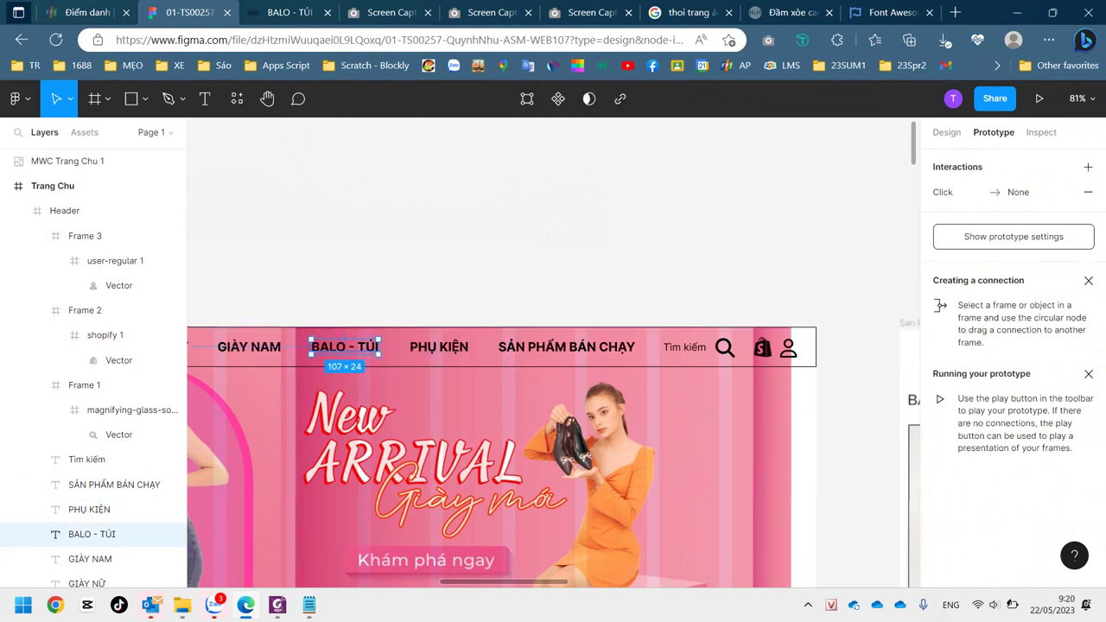
Step: Review the click interaction's action list, leaving it set to None
left_click(942, 192)
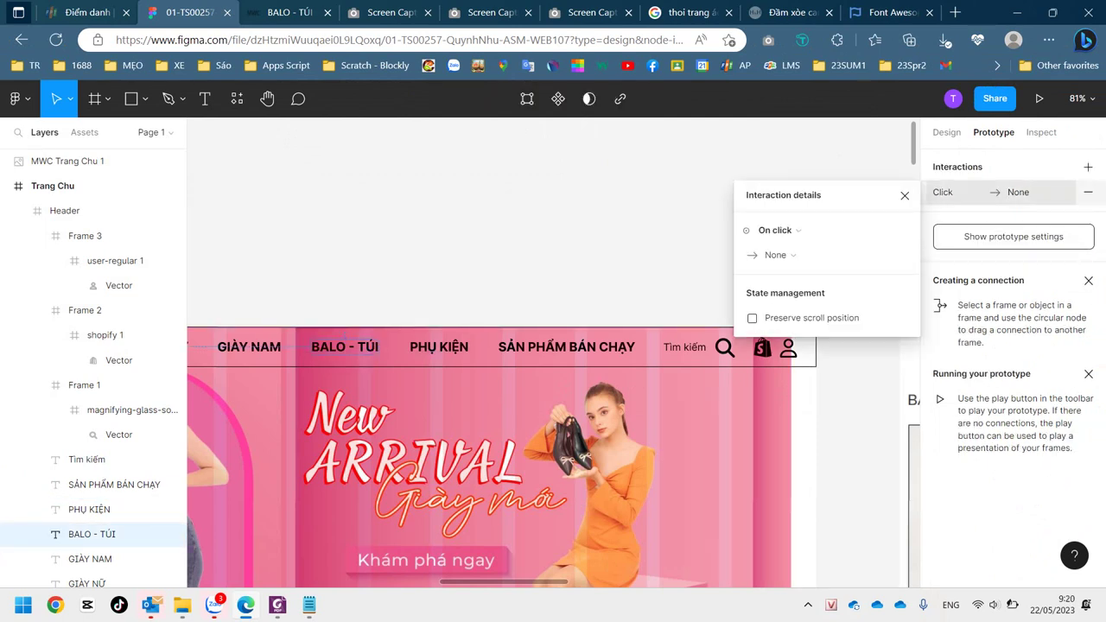
left_click(775, 255)
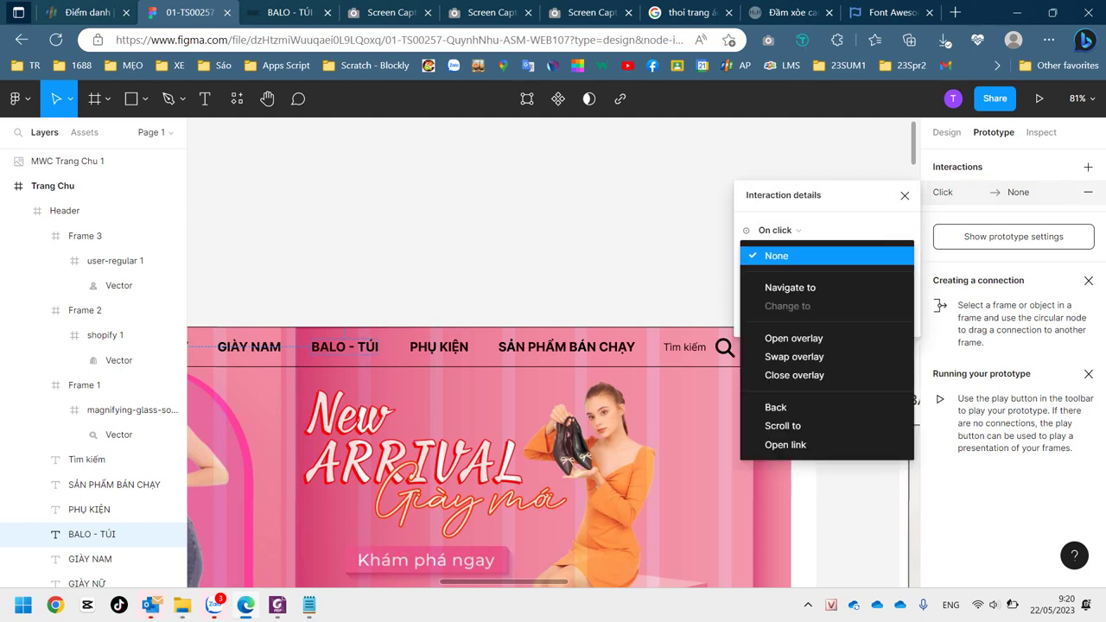
key("Escape")
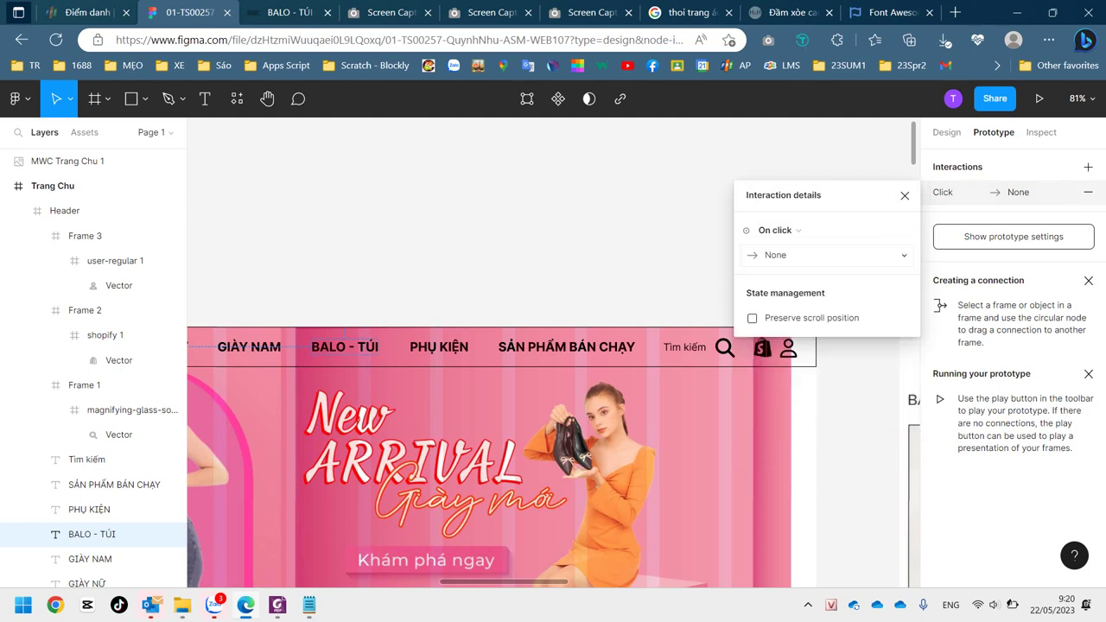
left_click(775, 255)
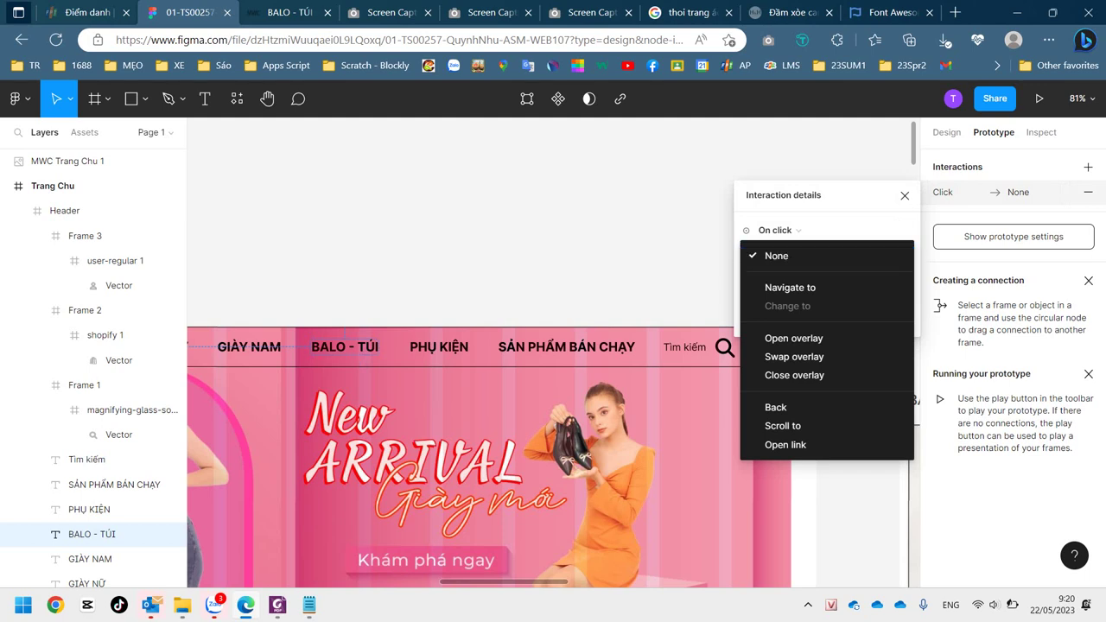
key("Escape")
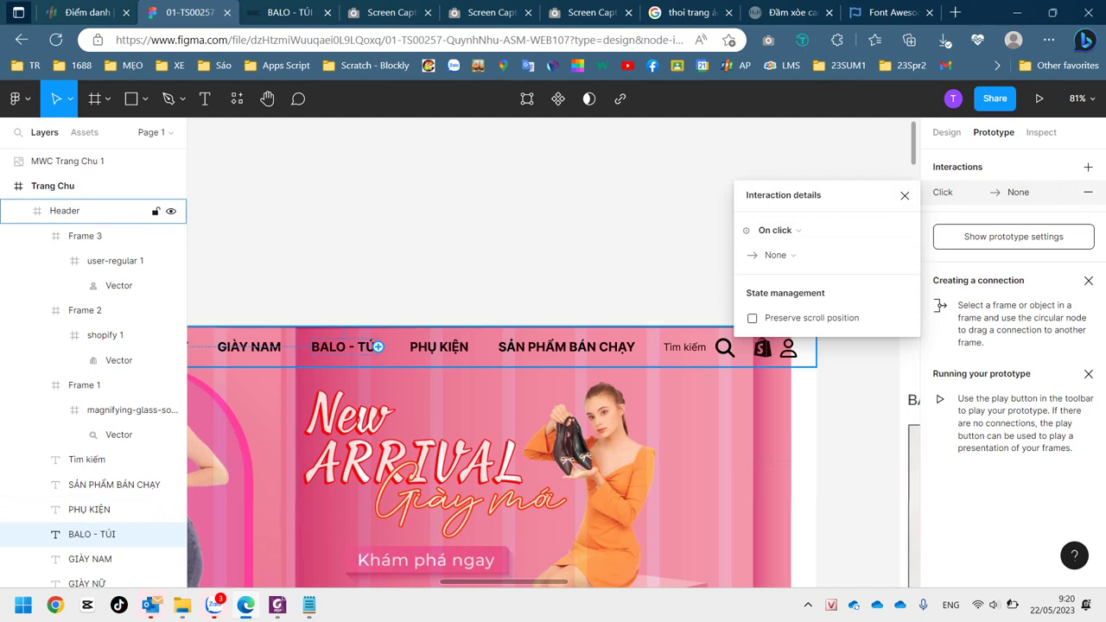
left_click(374, 346)
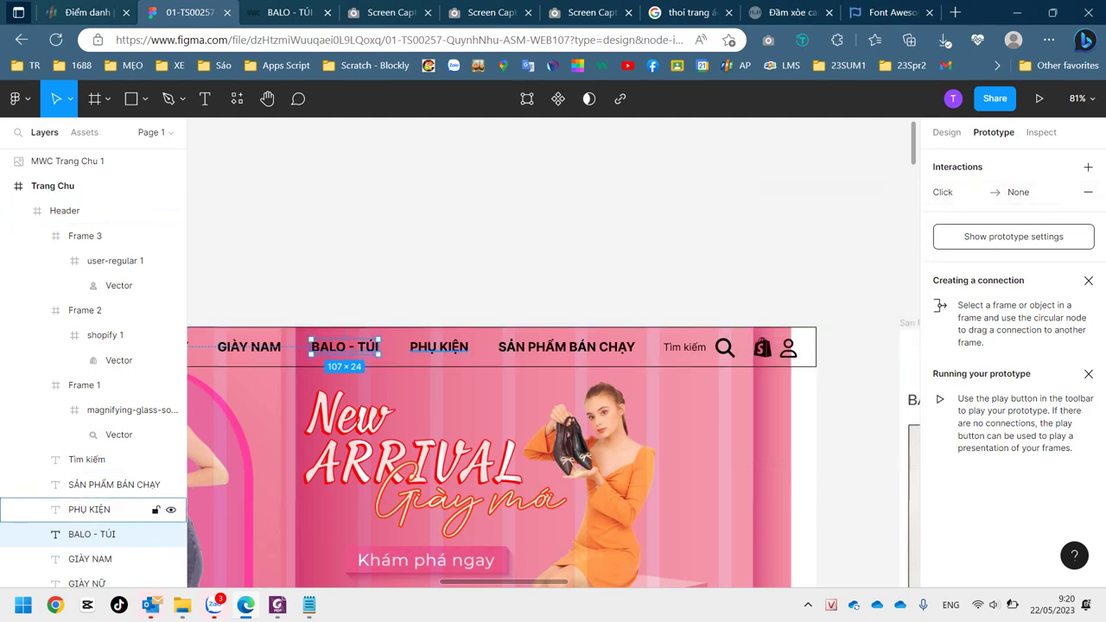
Step: Connect BALO - TÚI to the San Pham frame with an instant Navigate to
left_click_drag(378, 346, 810, 359)
scroll(552, 432, "right", 5)
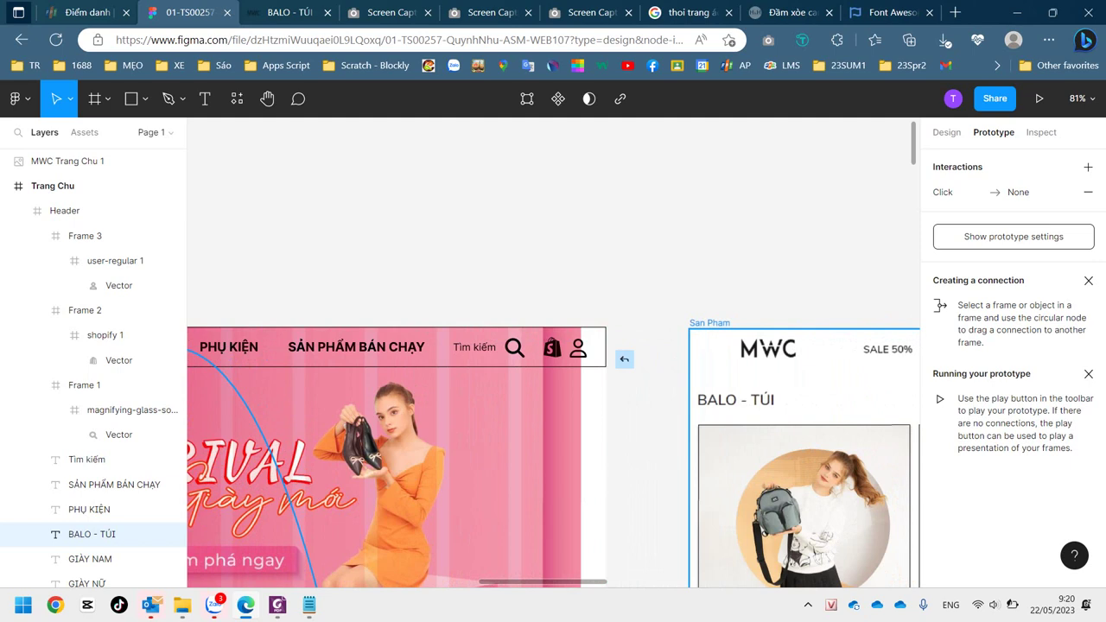
left_click_drag(810, 359, 809, 359)
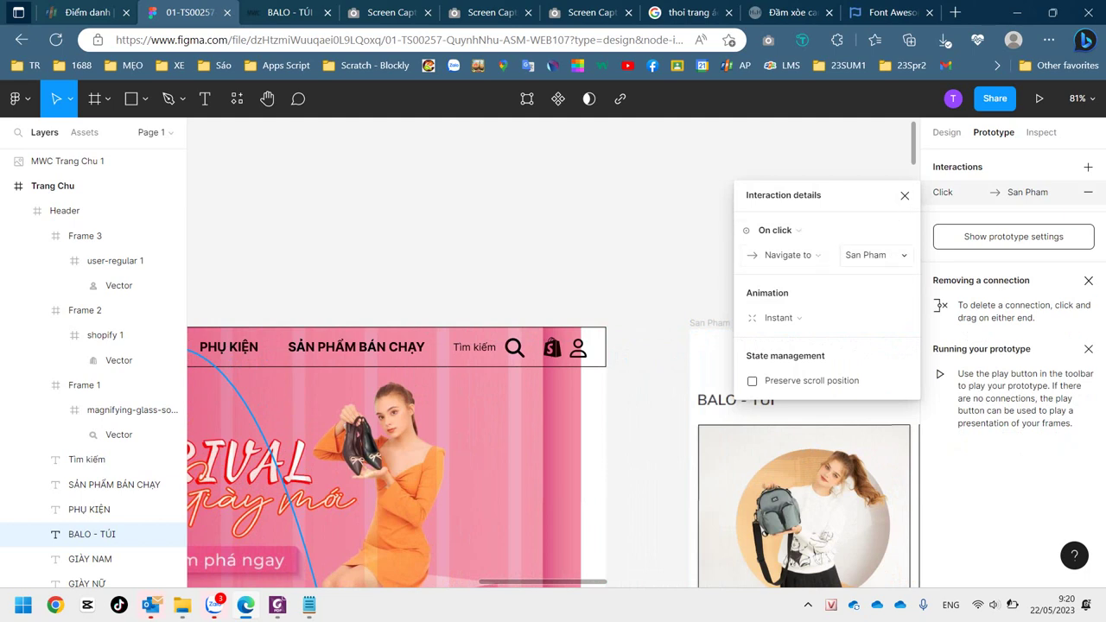
key("Escape")
key("Escape")
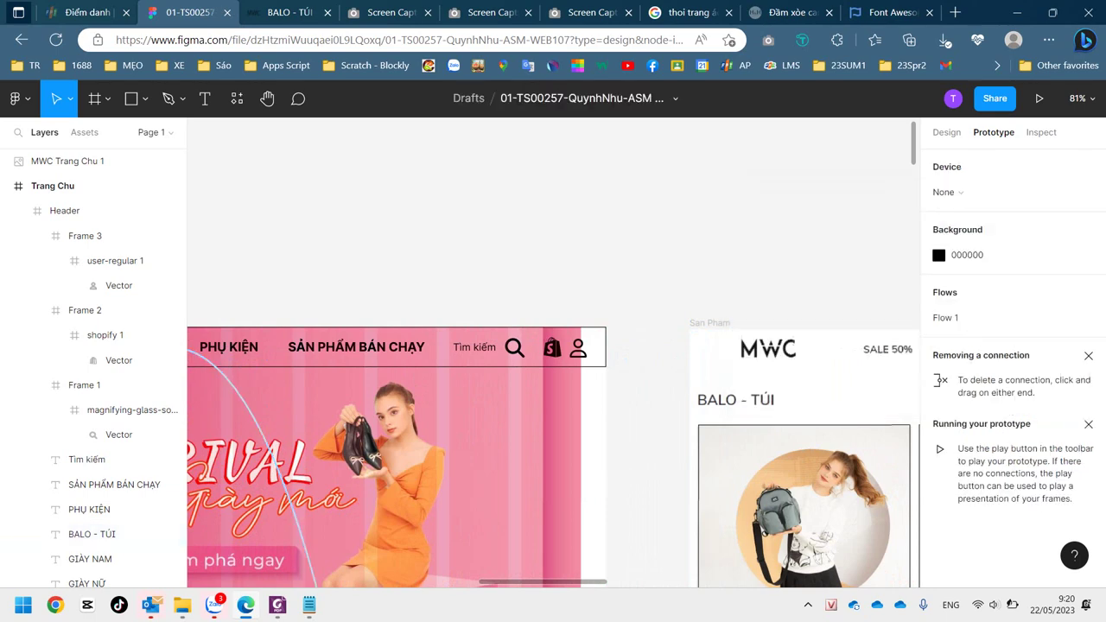
Step: Link the first sp1 product card in San Pham to Chi Tiet SP with instant navigation
scroll(580, 527, "down", 4)
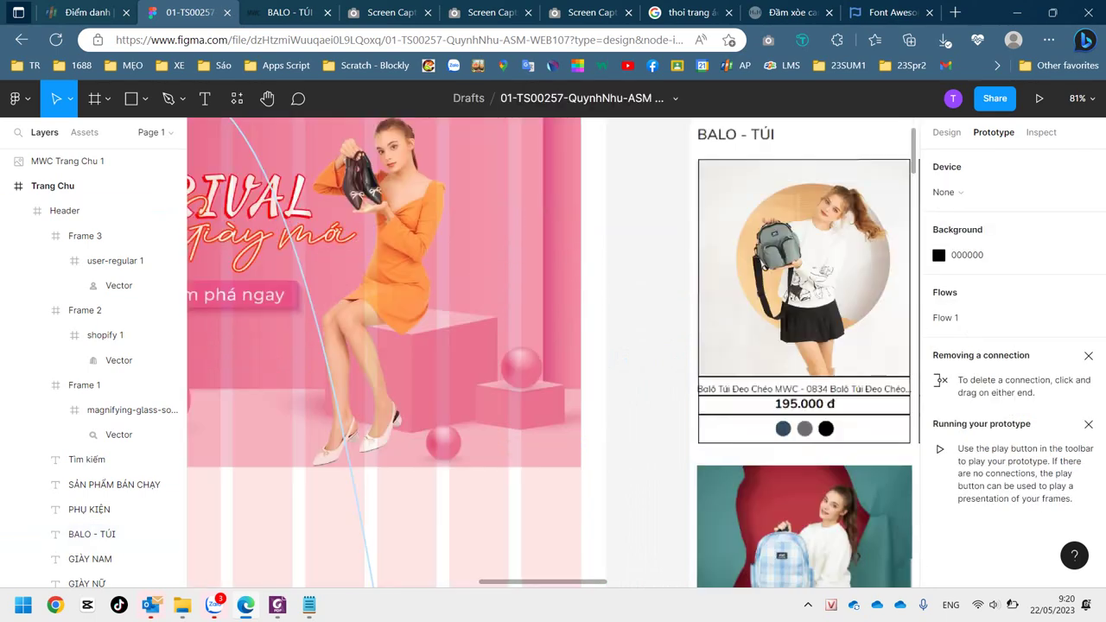
scroll(554, 353, "down", 7)
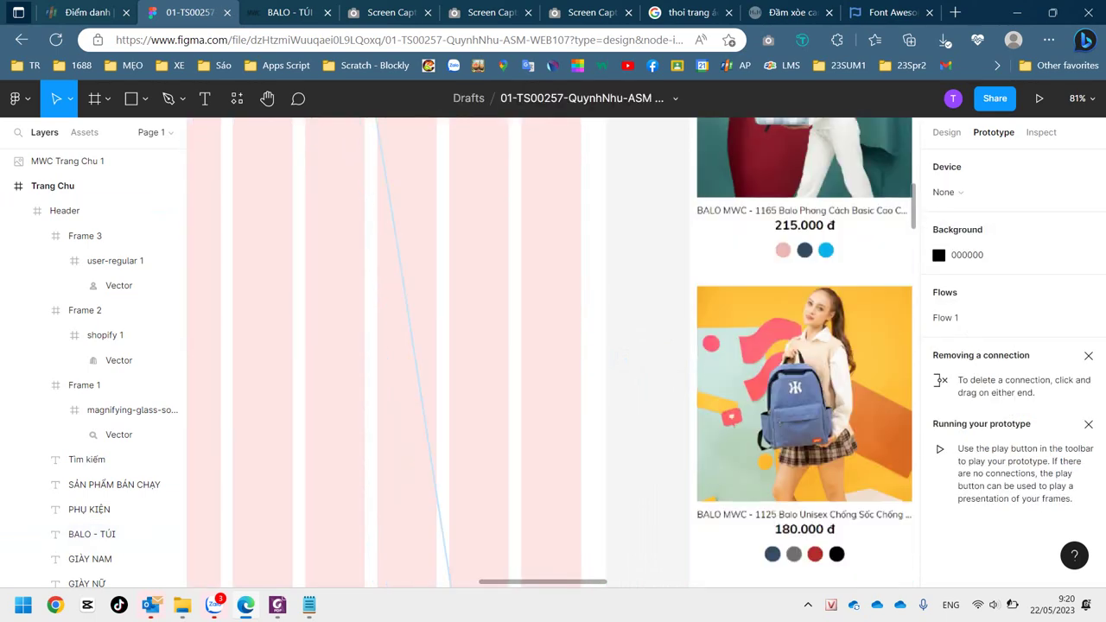
scroll(587, 371, "down", 5)
scroll(587, 371, "down", 5, "ctrl")
scroll(603, 439, "down", 3, "ctrl")
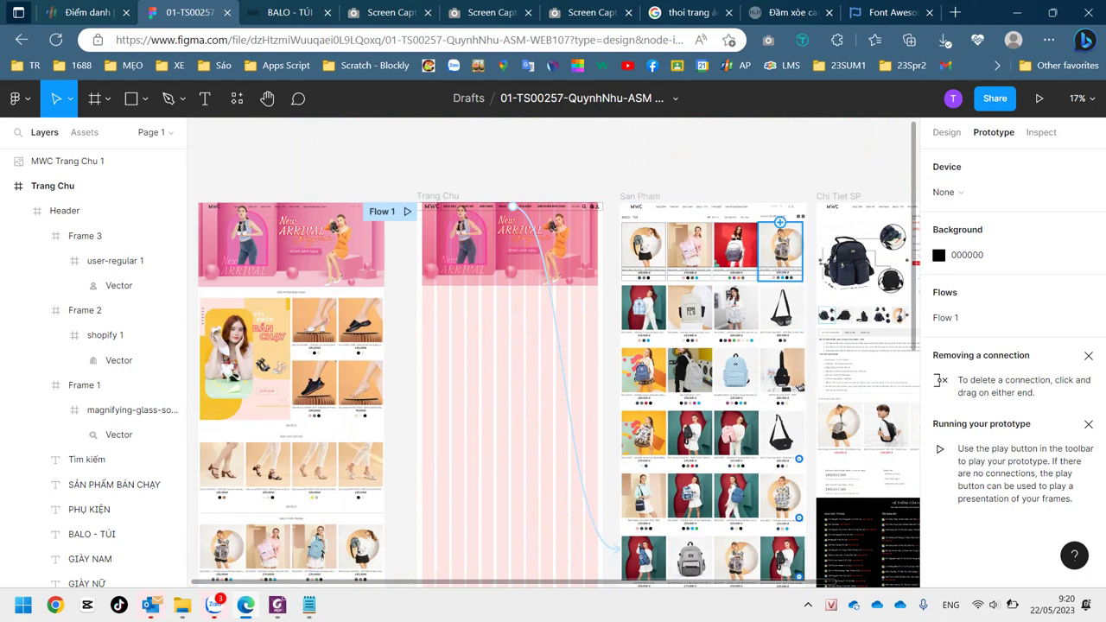
left_click(643, 251)
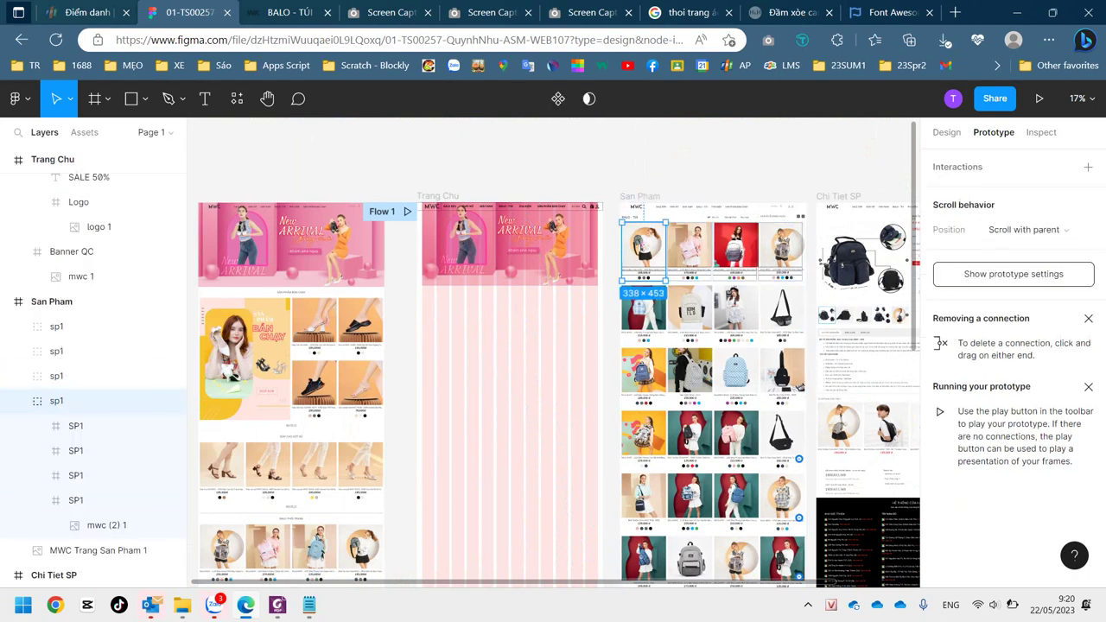
scroll(553, 389, "right", 5)
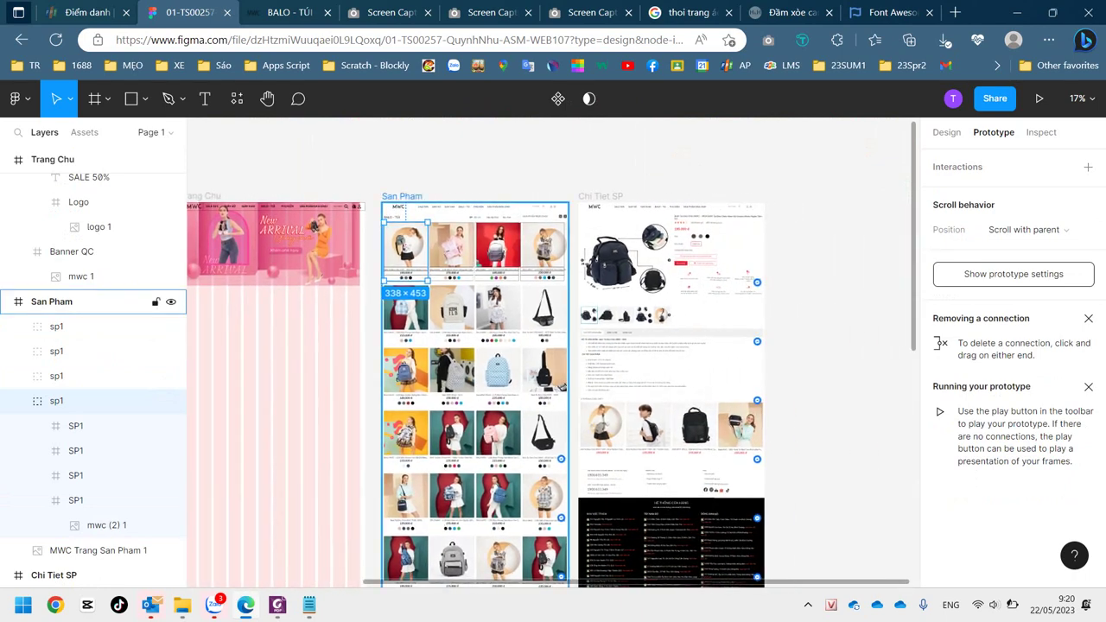
left_click_drag(427, 251, 577, 477)
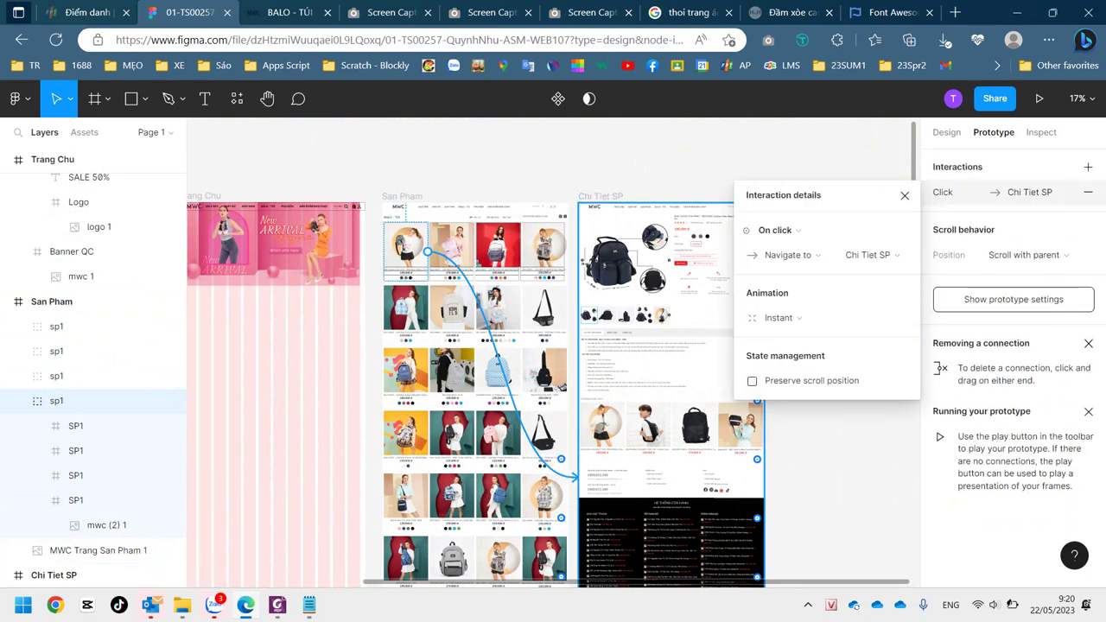
key("Escape")
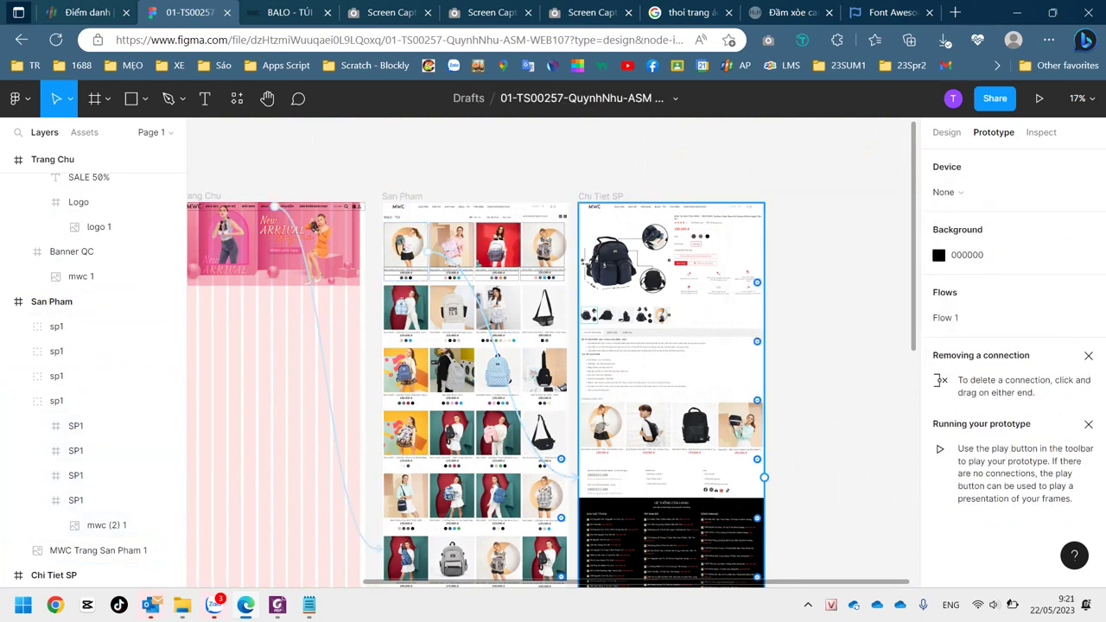
scroll(553, 388, "left", 3)
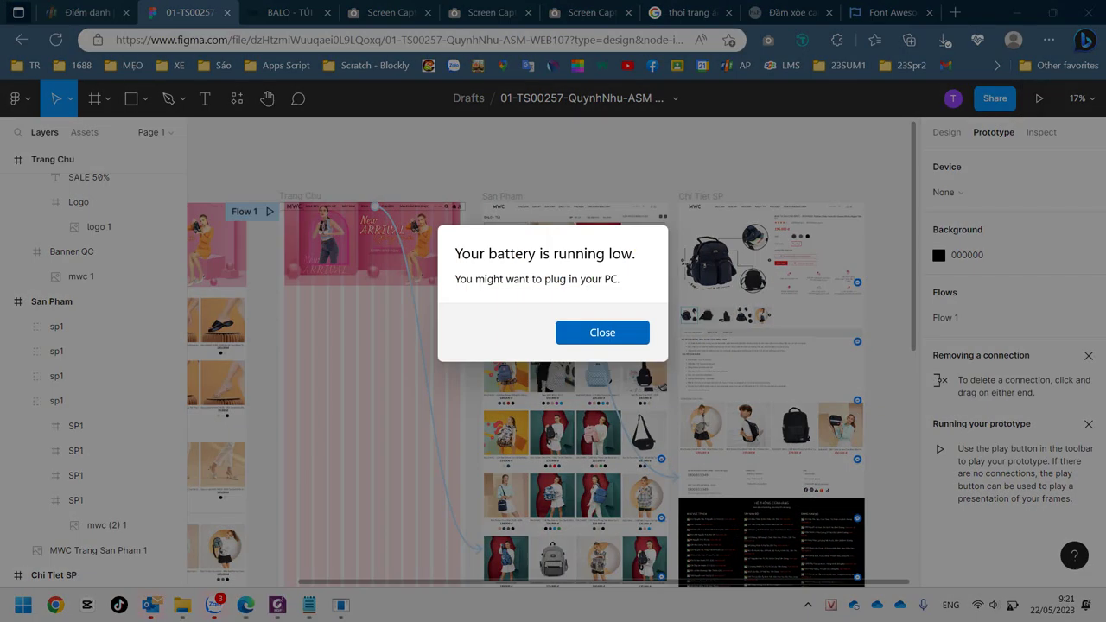
Step: Close the 'Your battery is running low' warning and clear the frame selection
left_click(602, 332)
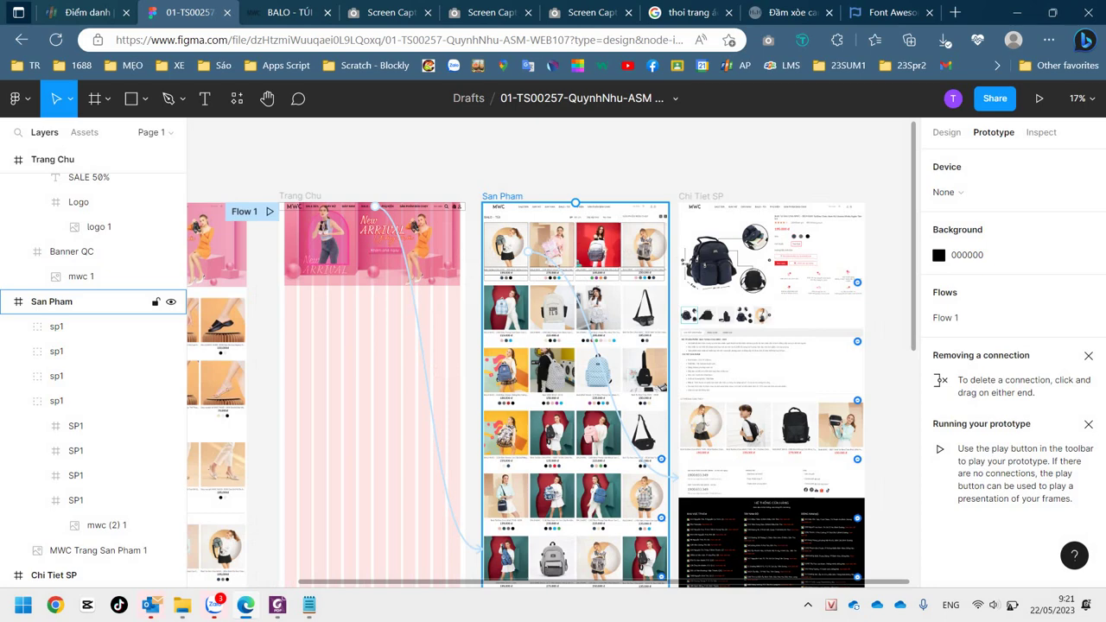
key("Tab")
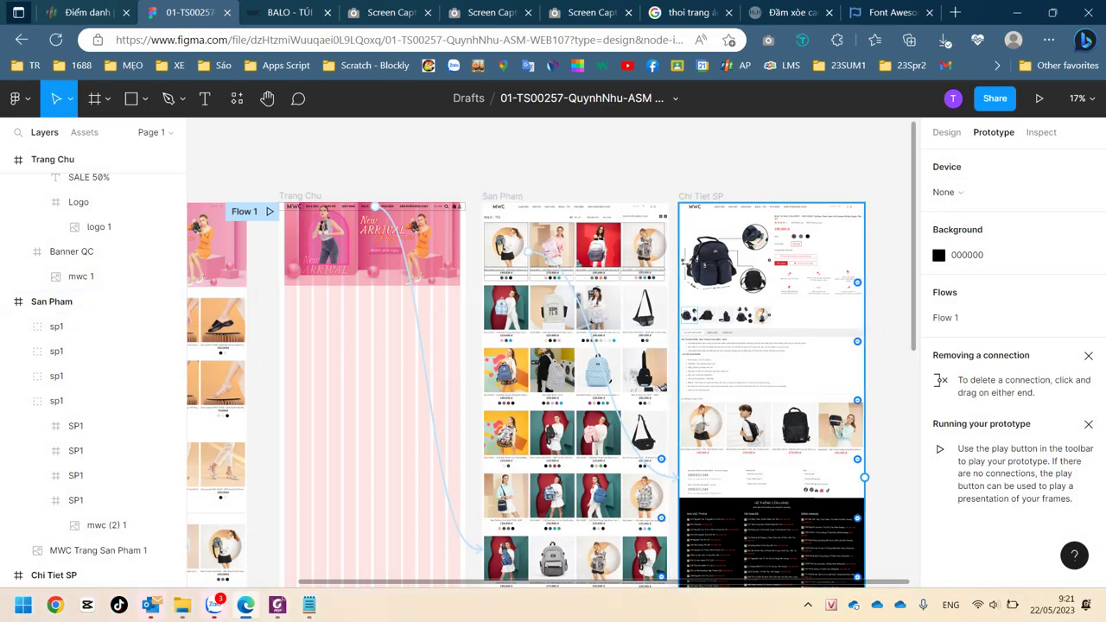
key("Escape")
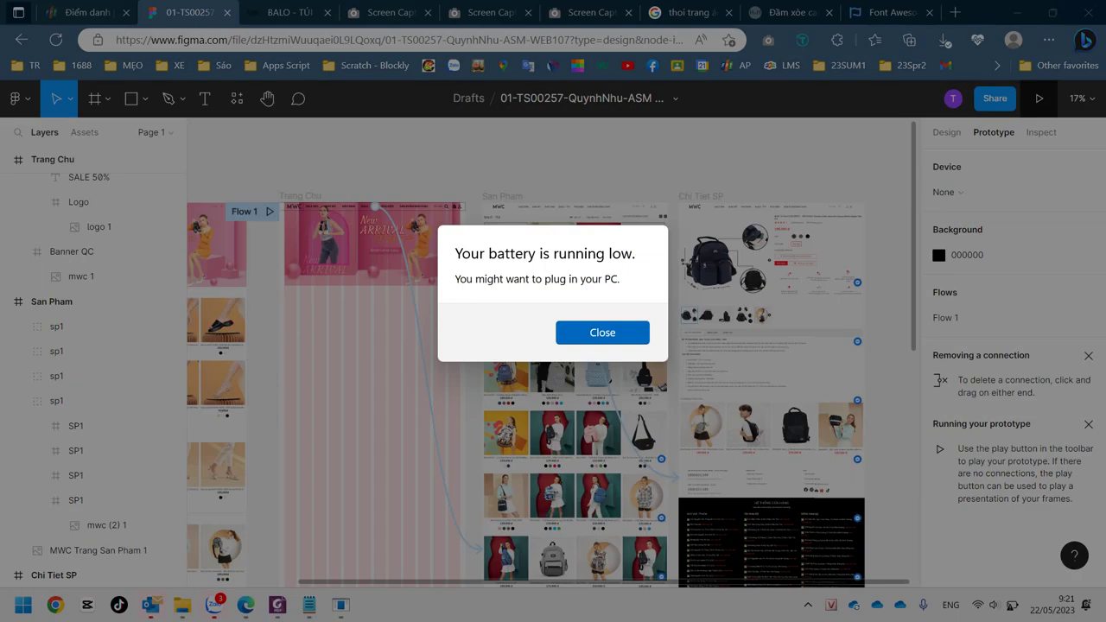
left_click(602, 332)
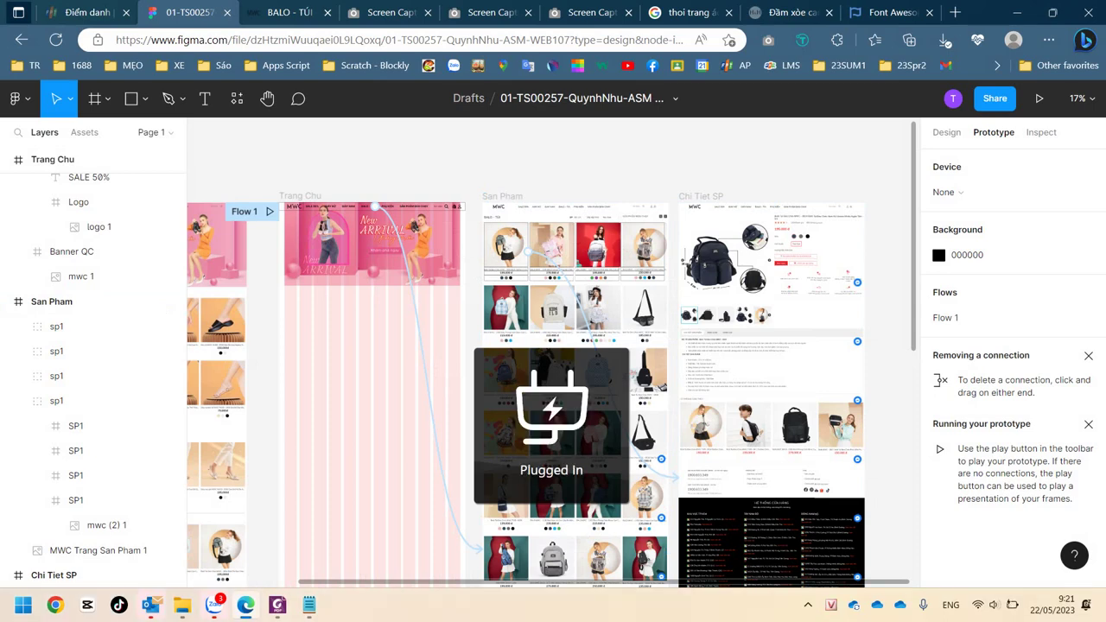
Step: Present the prototype full screen, scaled with Fit to screen
key("ctrl+alt+Return")
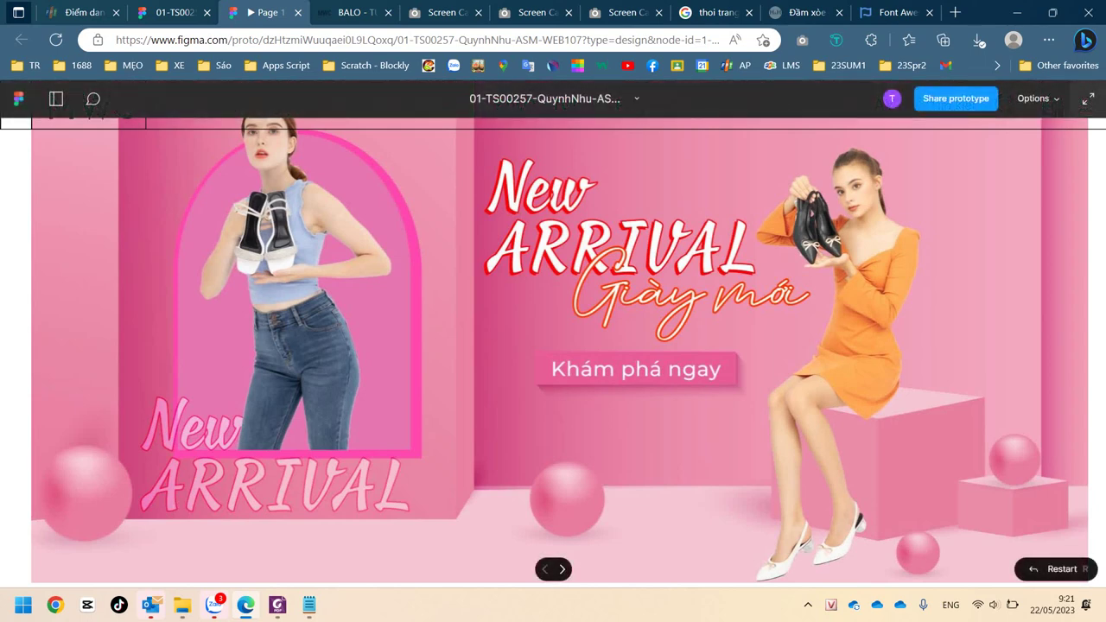
left_click(1088, 99)
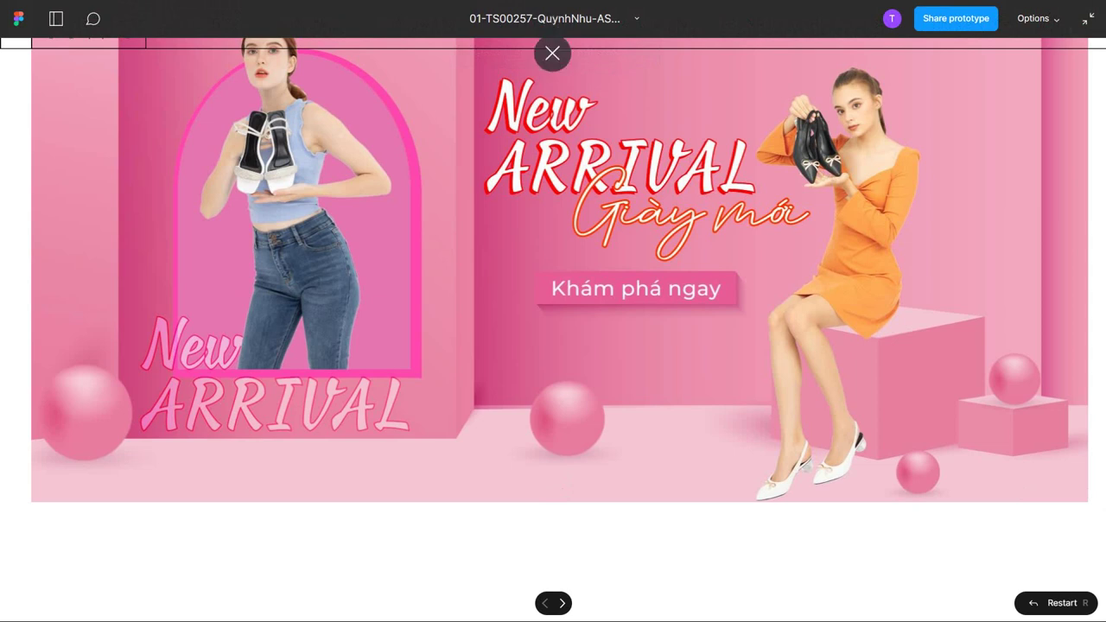
left_click(1038, 18)
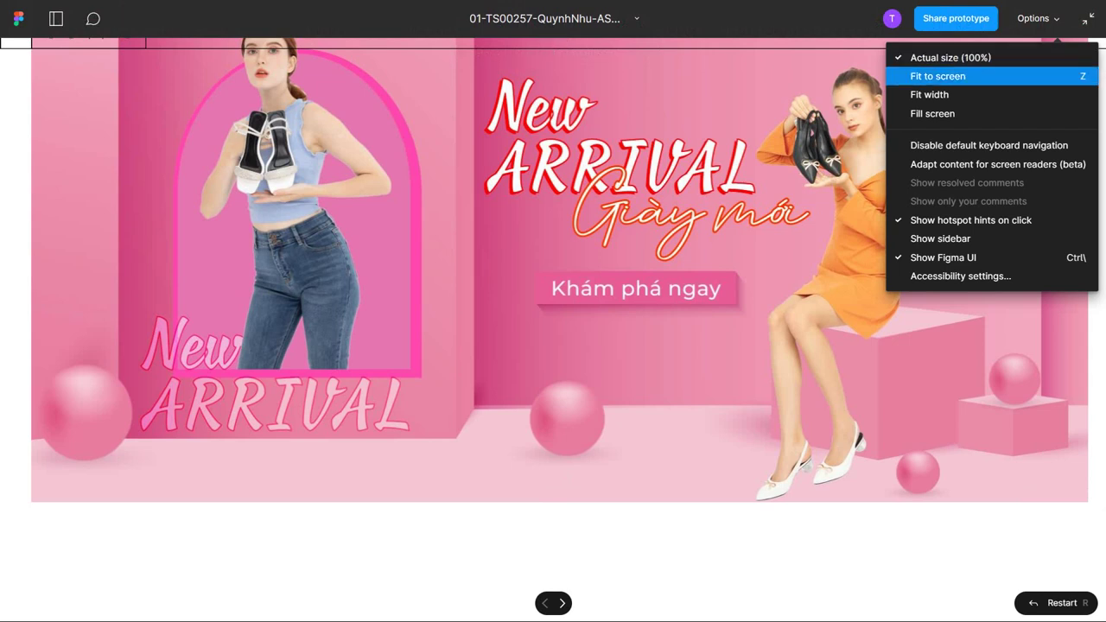
left_click(937, 76)
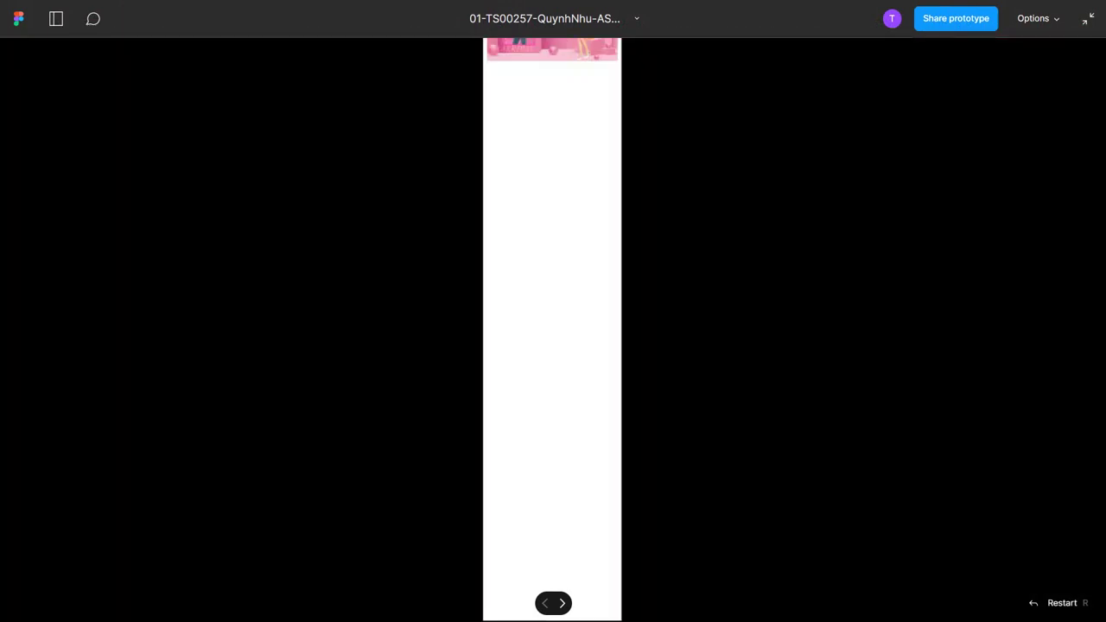
Step: Switch the presentation's scaling to Fit width
left_click(1037, 18)
left_click(937, 94)
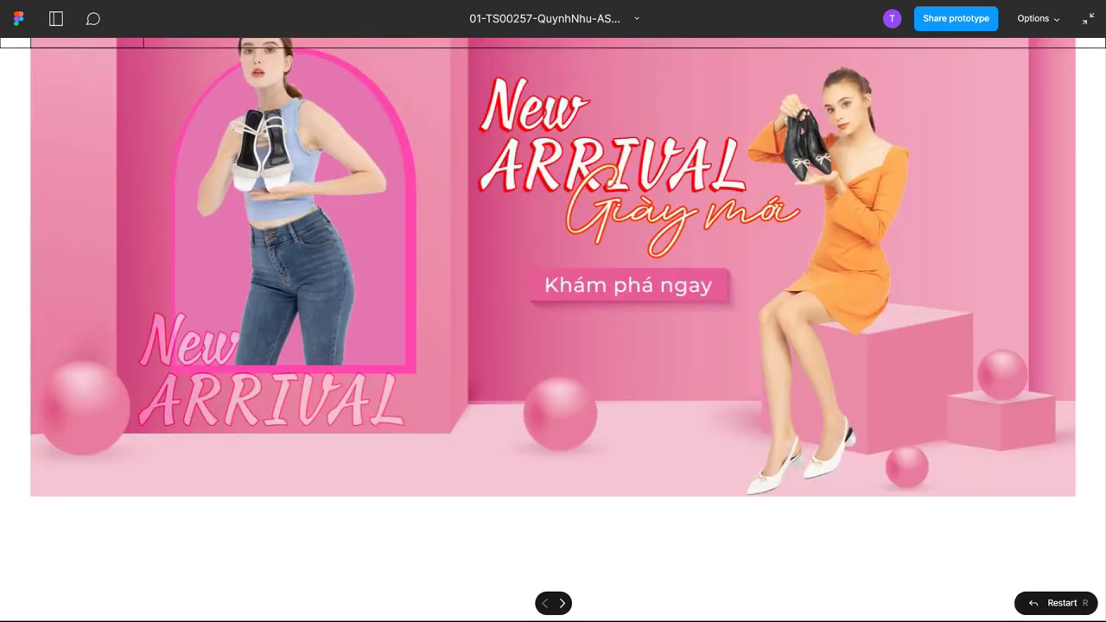
left_click(1037, 18)
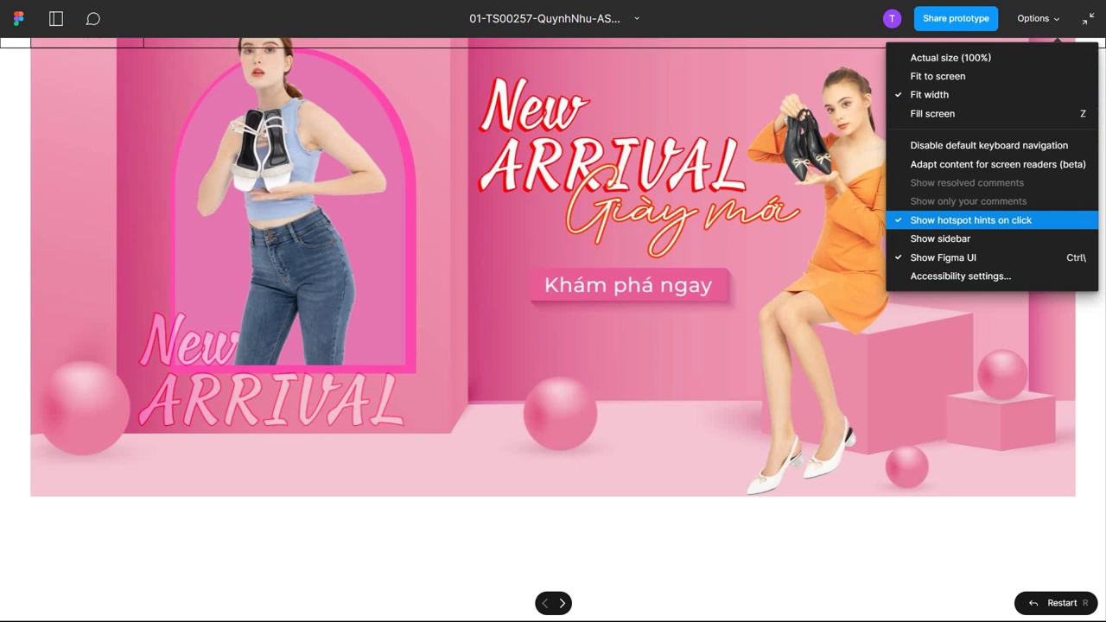
key("Escape")
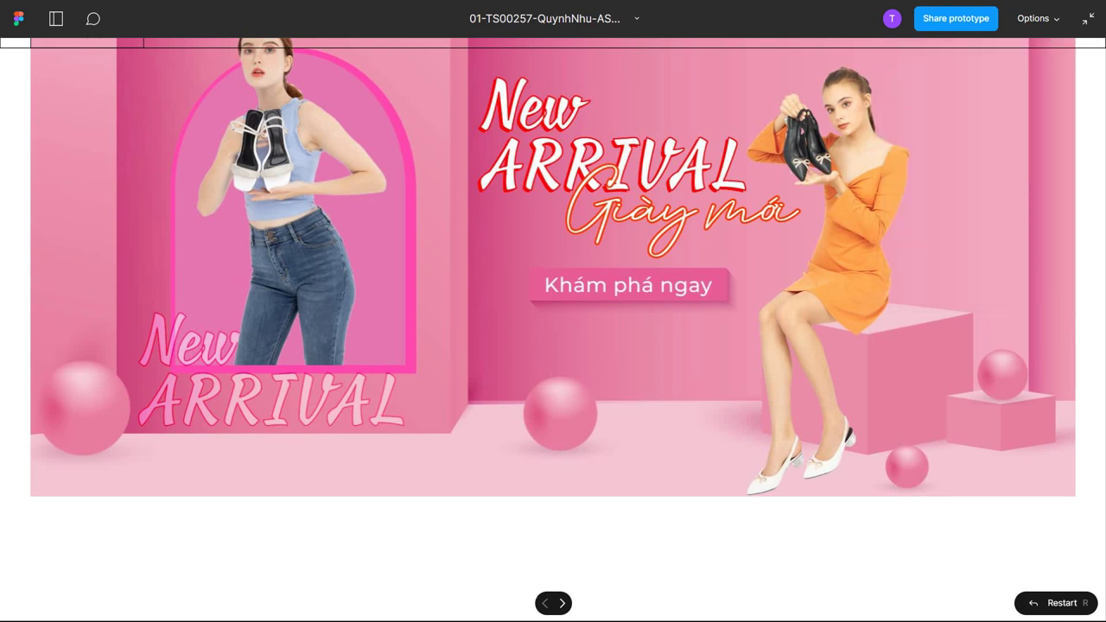
left_click(1037, 18)
Step: Hide the interface and step from the home banner through the BALO - TÚI listing to the backpack detail page
key("Return")
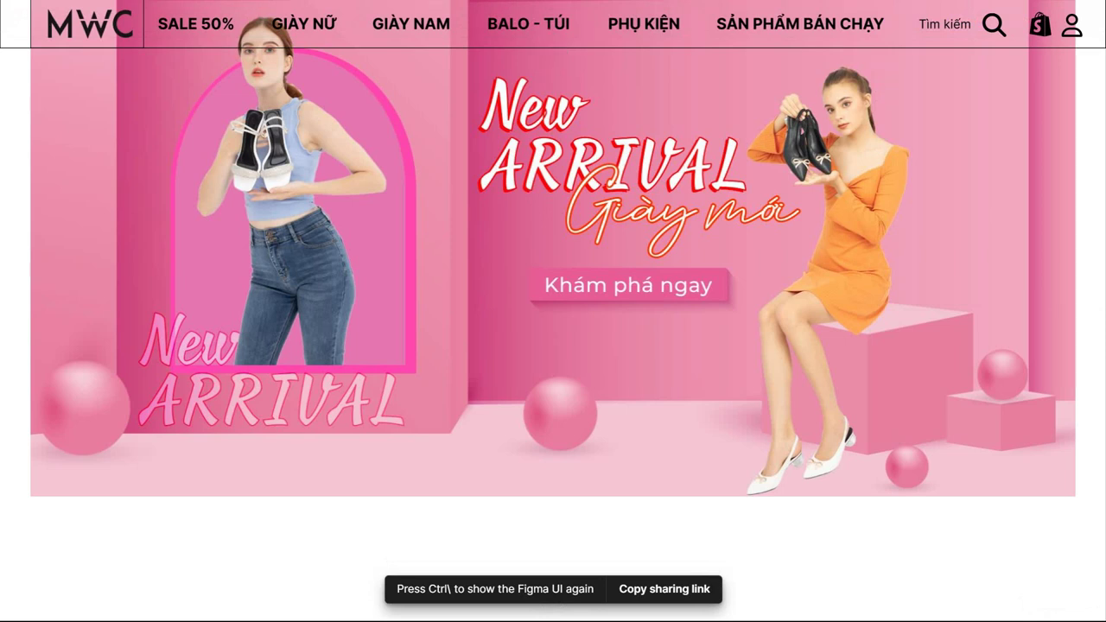
key("Right")
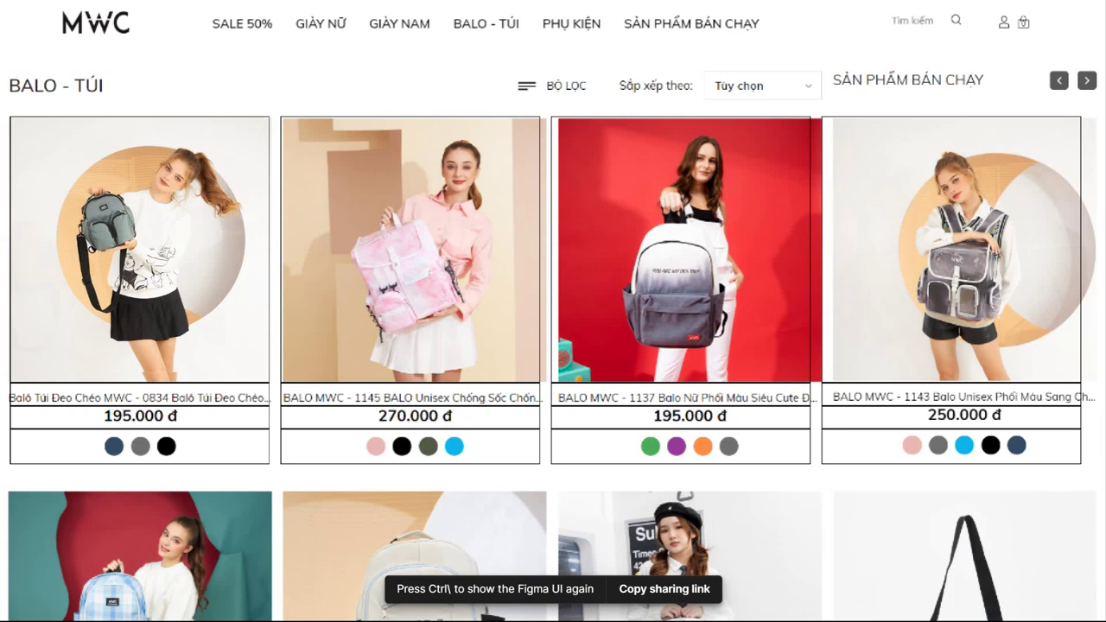
scroll(553, 311, "down", 10)
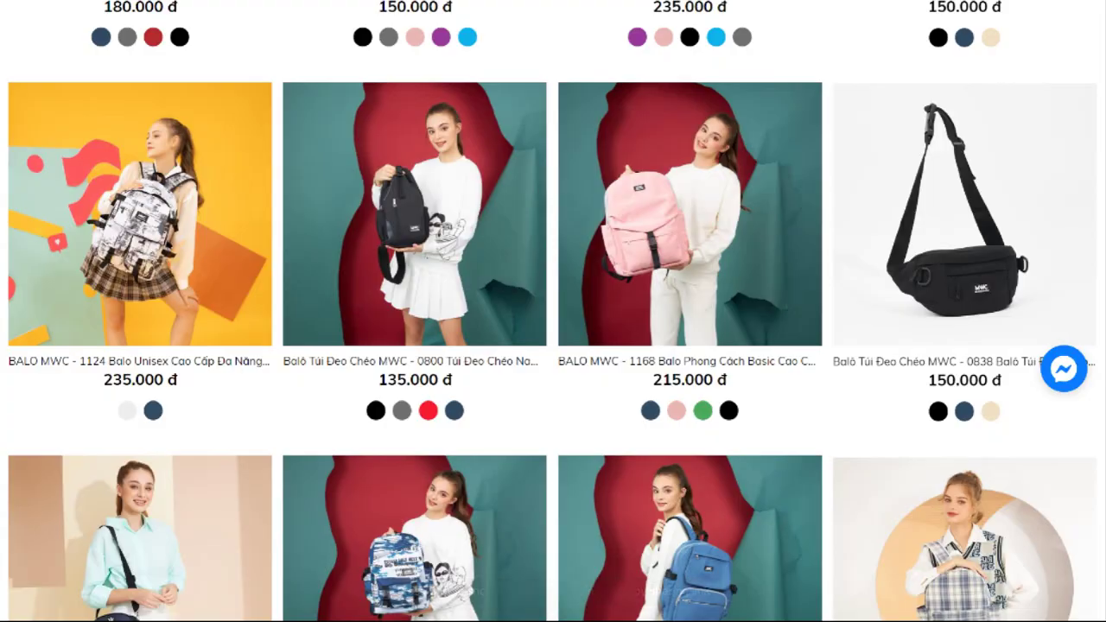
scroll(553, 311, "up", 10)
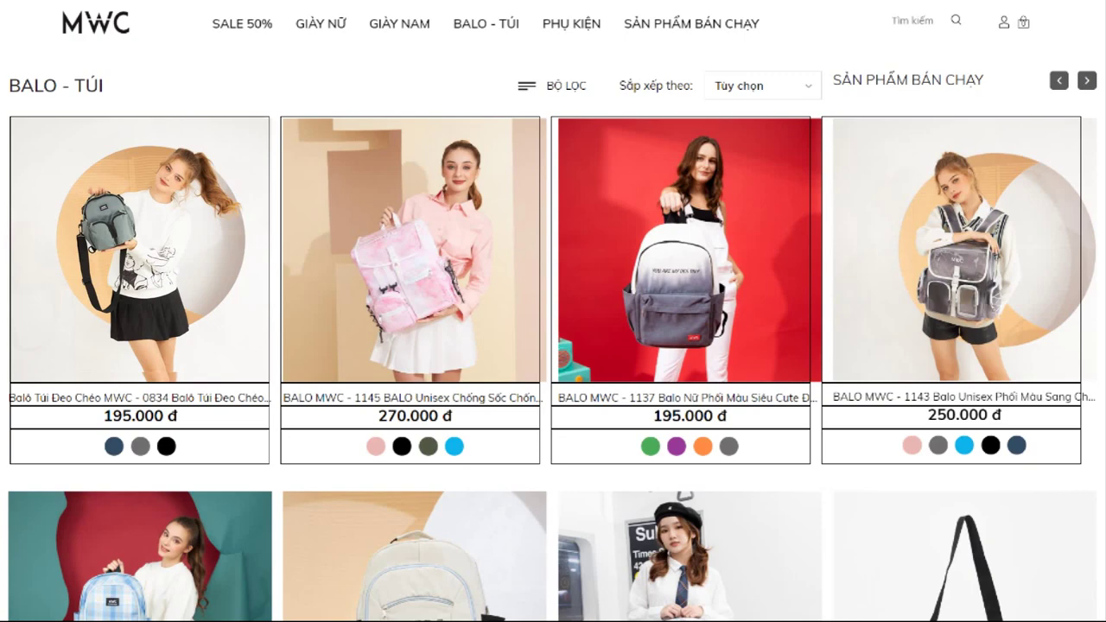
key("Right")
scroll(553, 310, "down", 15)
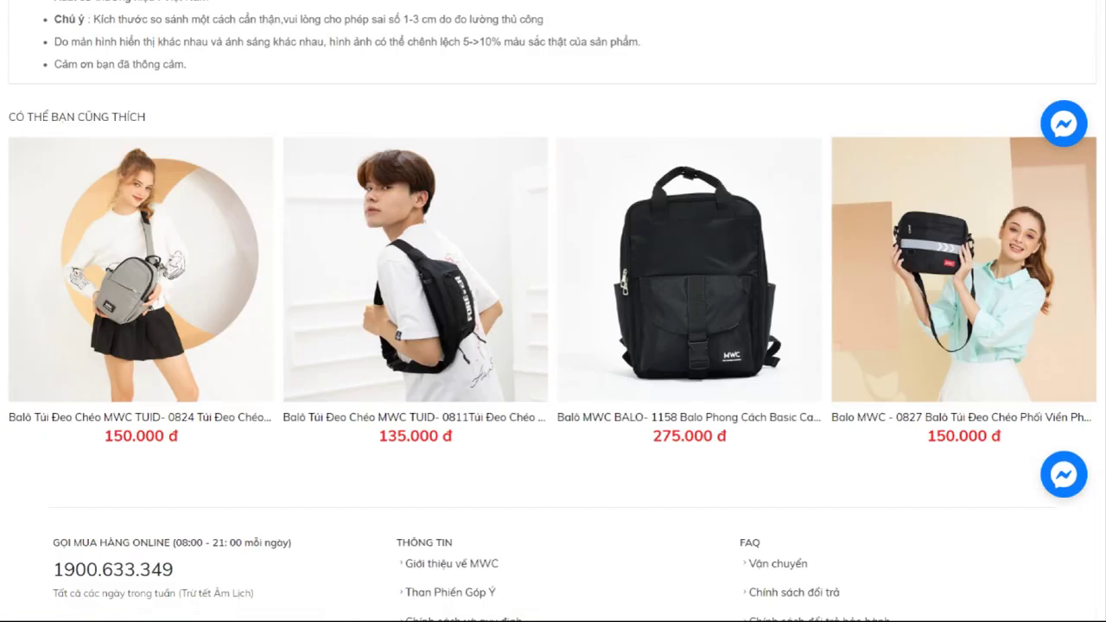
scroll(553, 311, "up", 15)
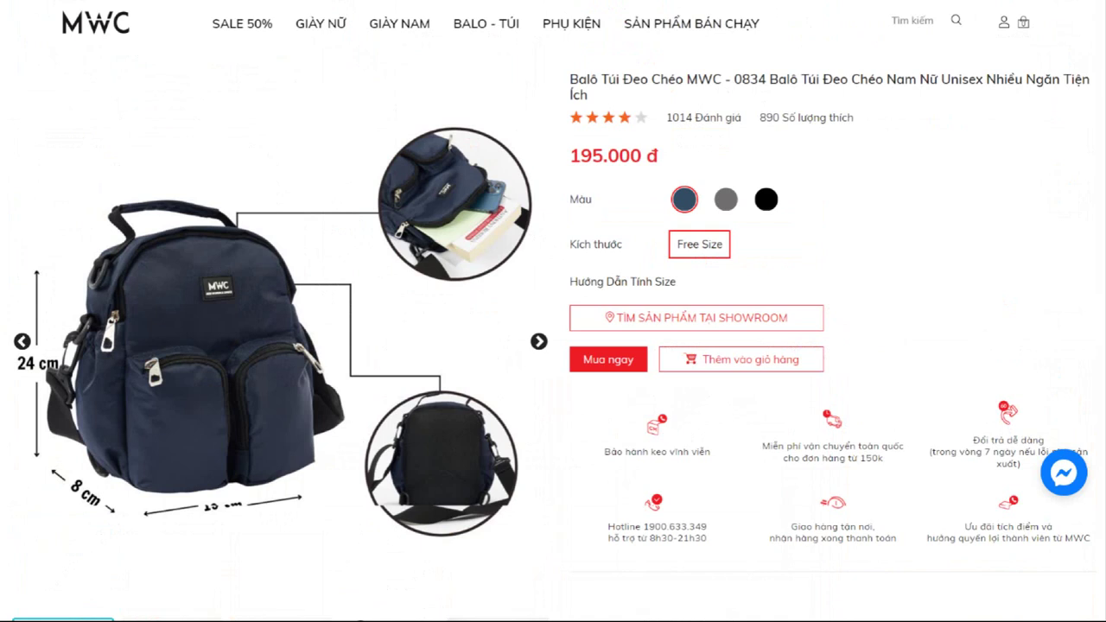
Step: Exit full screen, close the prototype tab and zoom out on the Flow 1 frames
key("Escape")
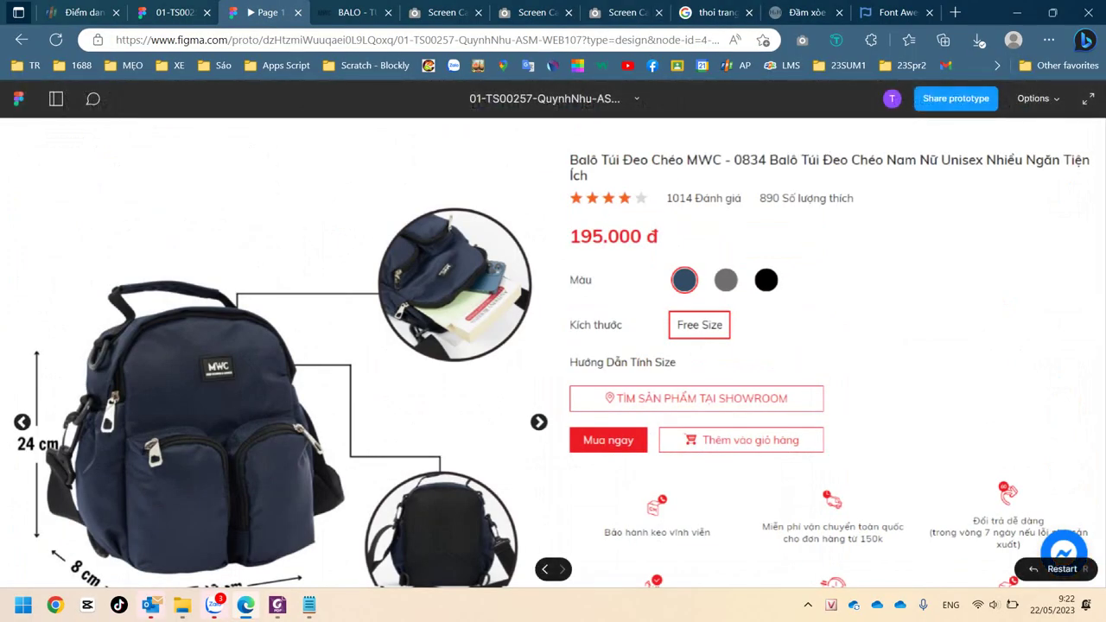
key("ctrl+w")
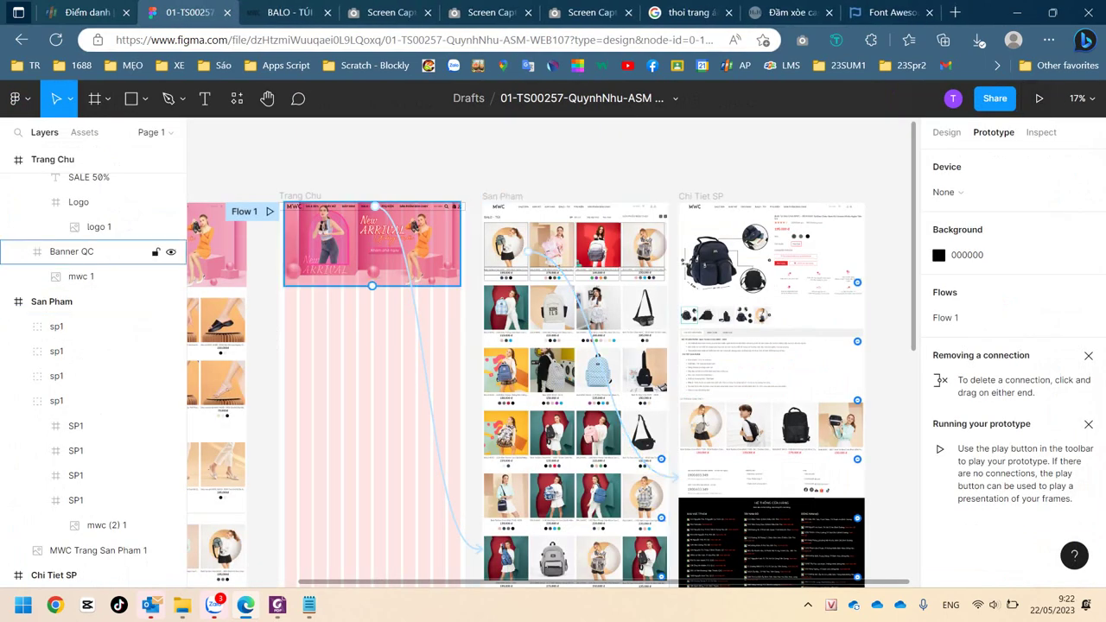
scroll(479, 367, "down", 5)
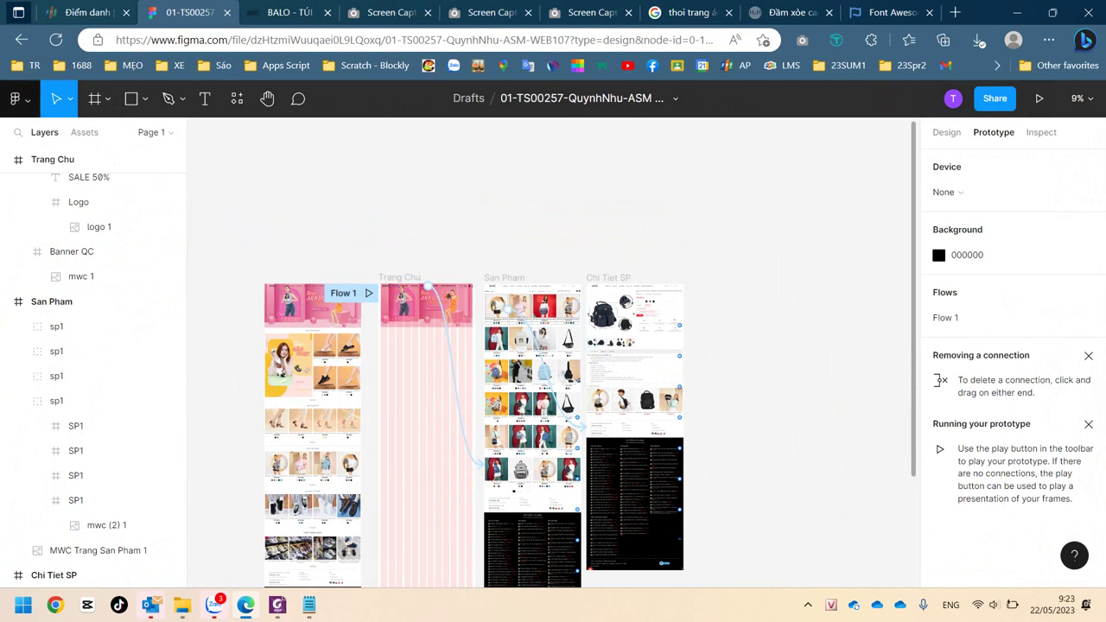
Step: Save a local .fig copy of the design and show it in the Downloads folder
left_click(19, 98)
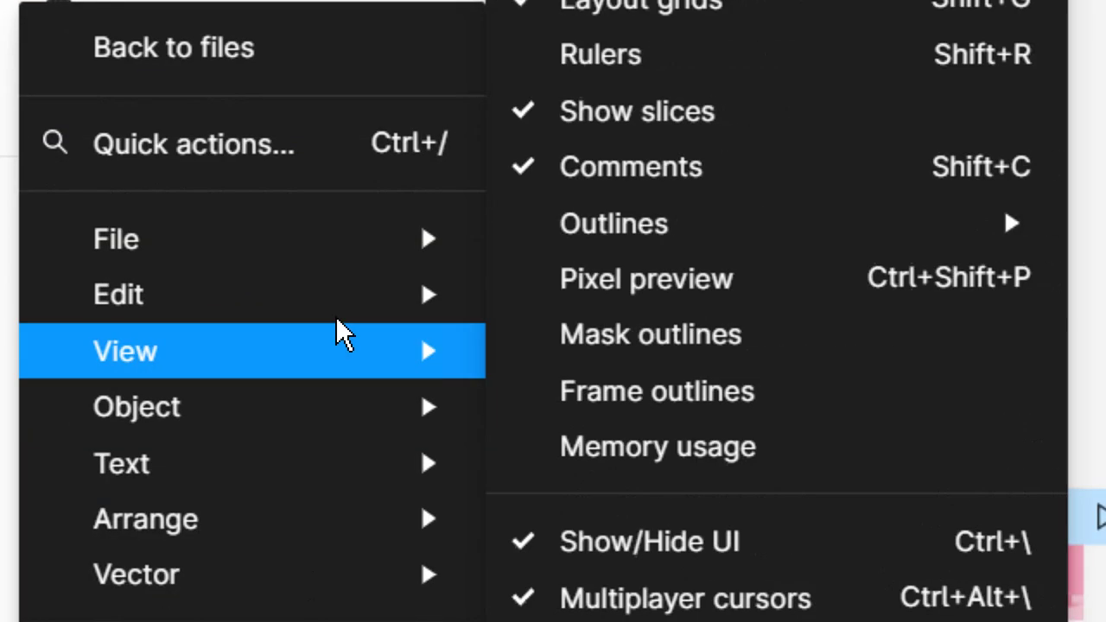
mouse_move(358, 406)
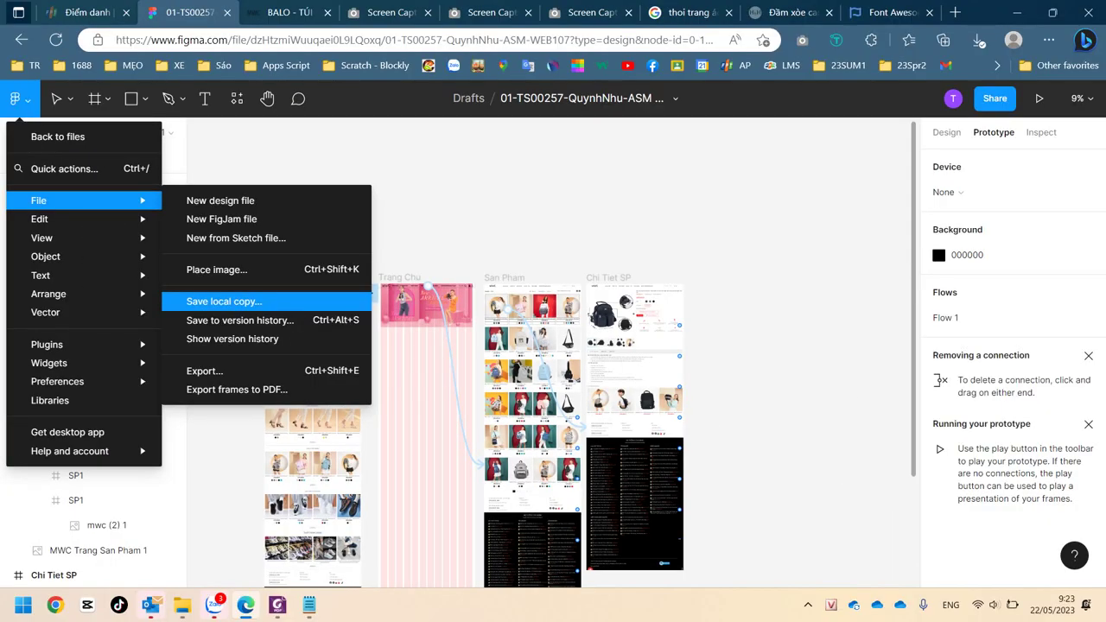
left_click(224, 301)
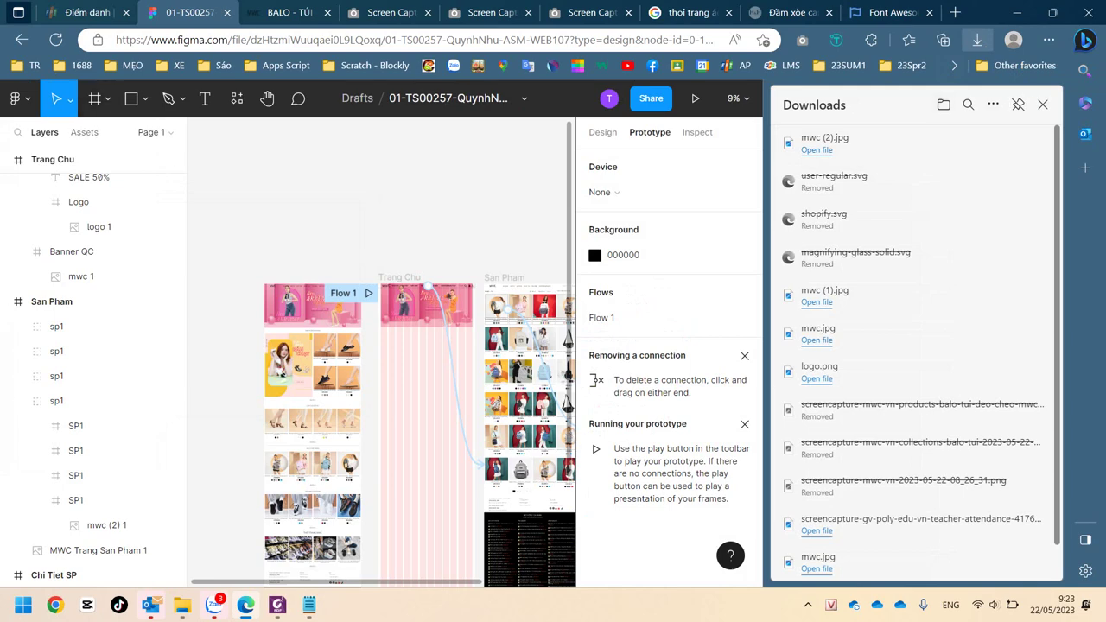
left_click(14, 98)
mouse_move(86, 200)
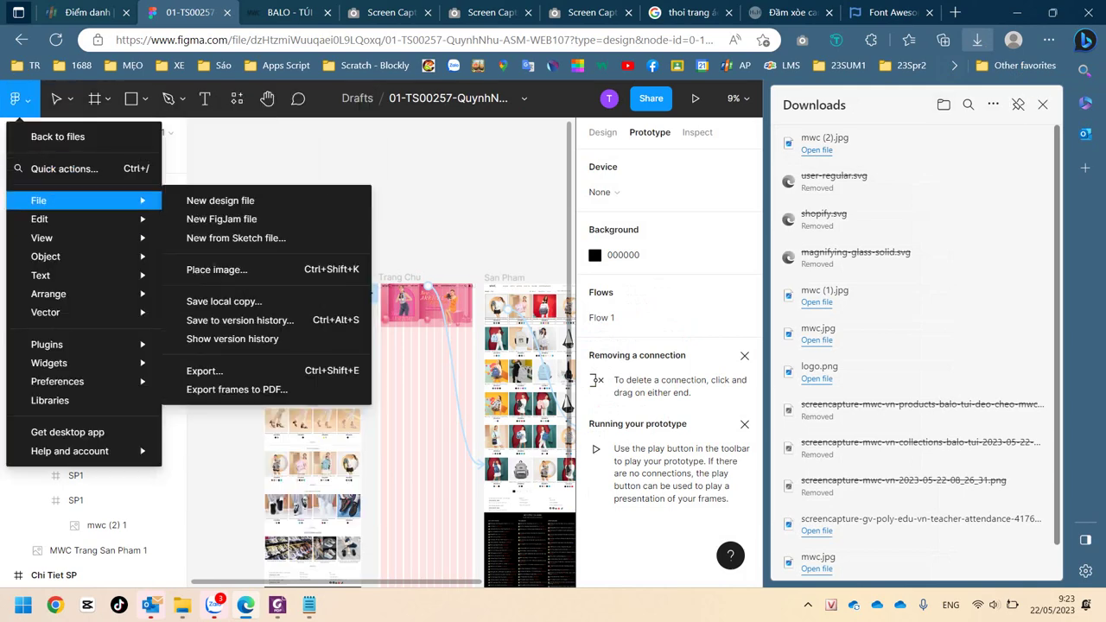
left_click(224, 300)
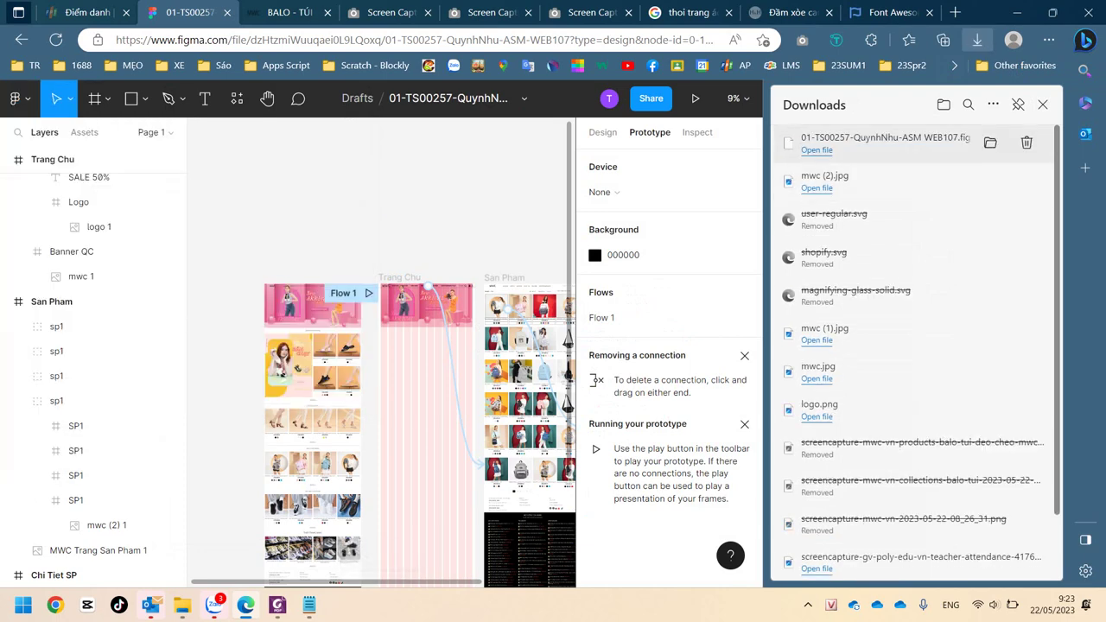
left_click(990, 142)
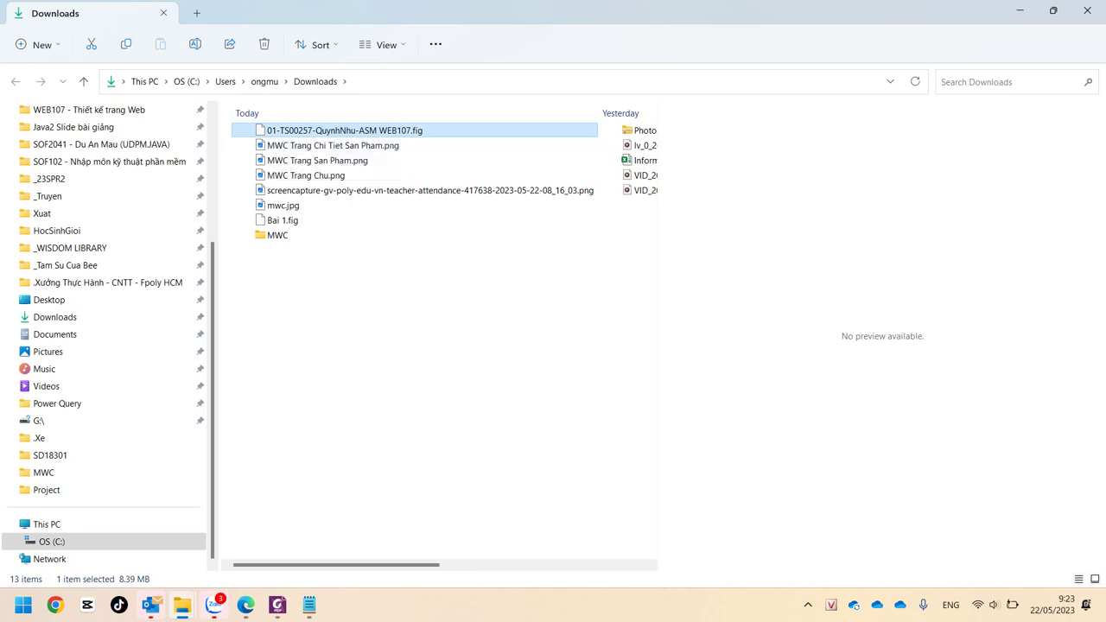
Step: Drag the saved .fig file from Downloads into the C1.WEB107_DM1701 Zalo group's message box
key("shift+F10")
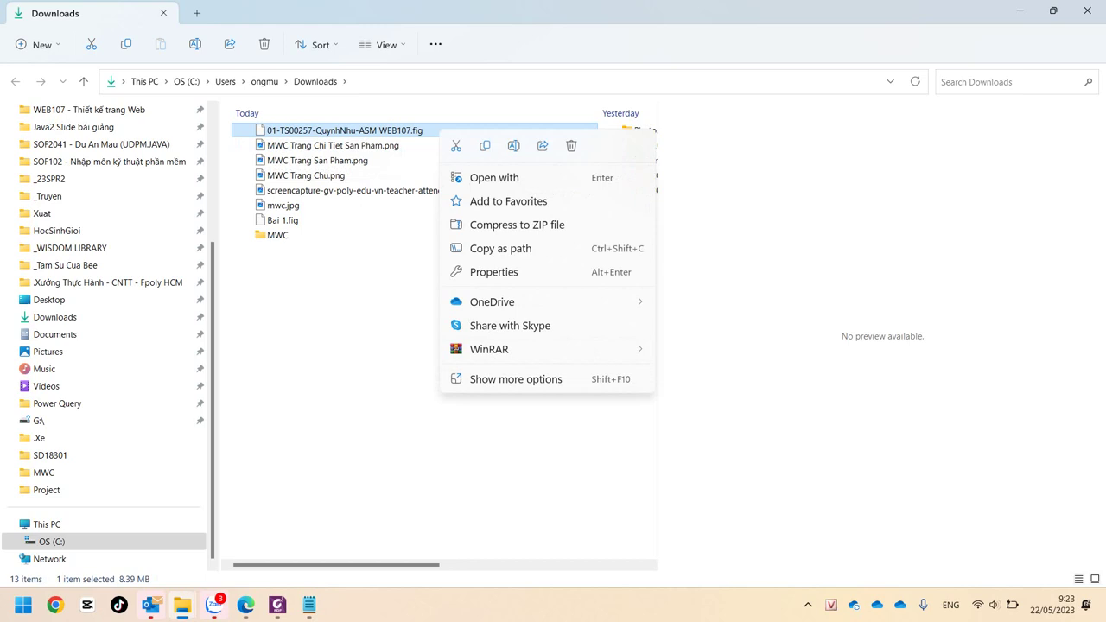
left_click_drag(345, 130, 476, 545)
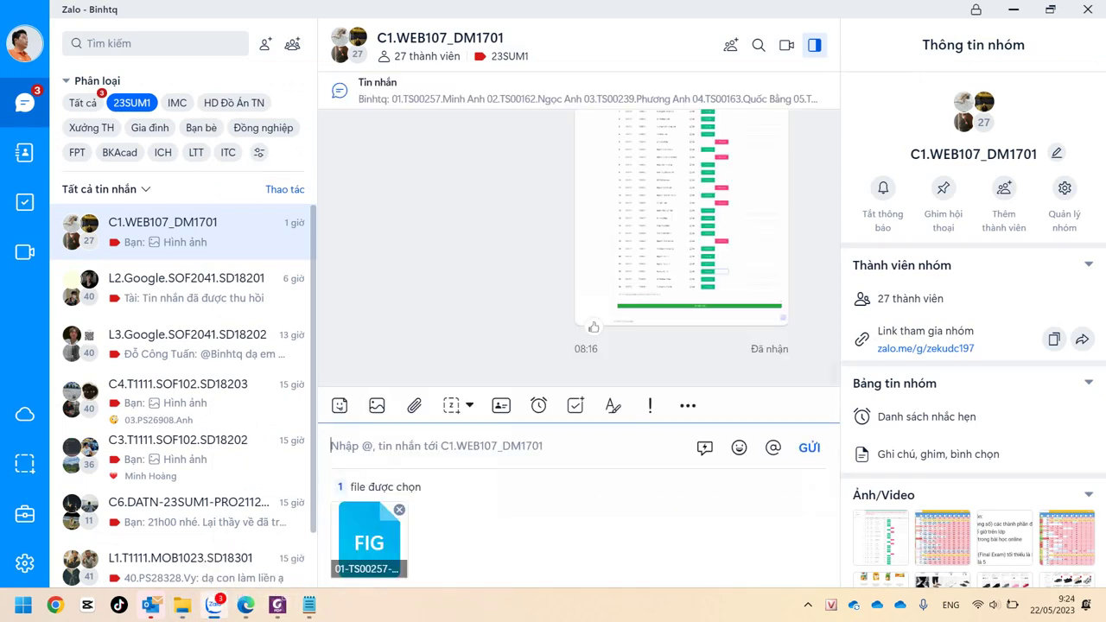
Step: Send the 8.4 MB .fig file to the group and bring the Downloads window back
left_click(808, 447)
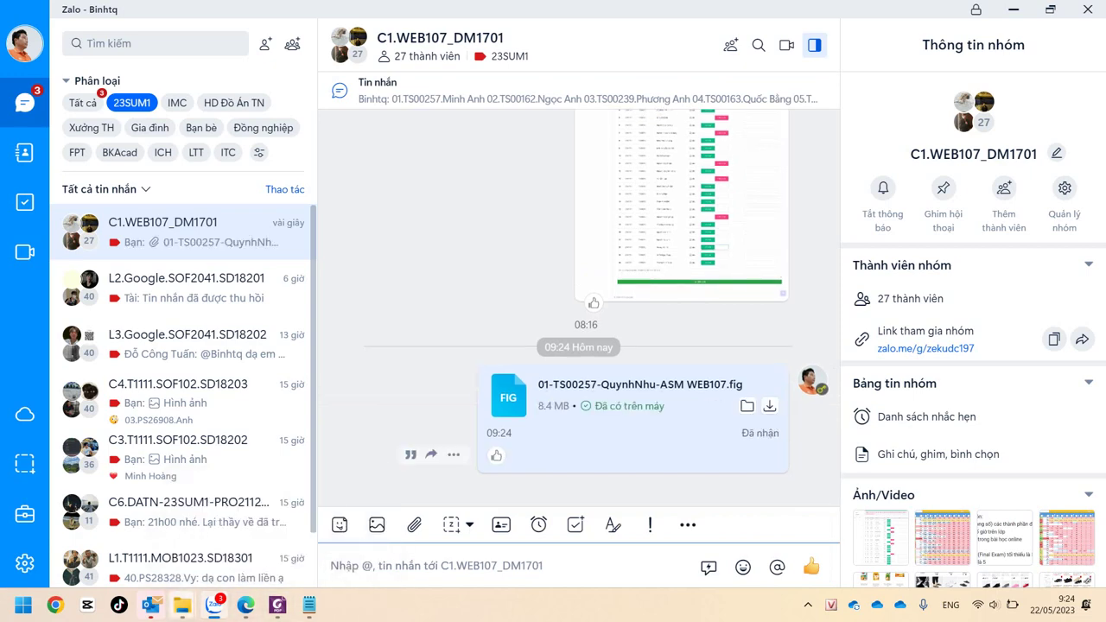
mouse_move(183, 604)
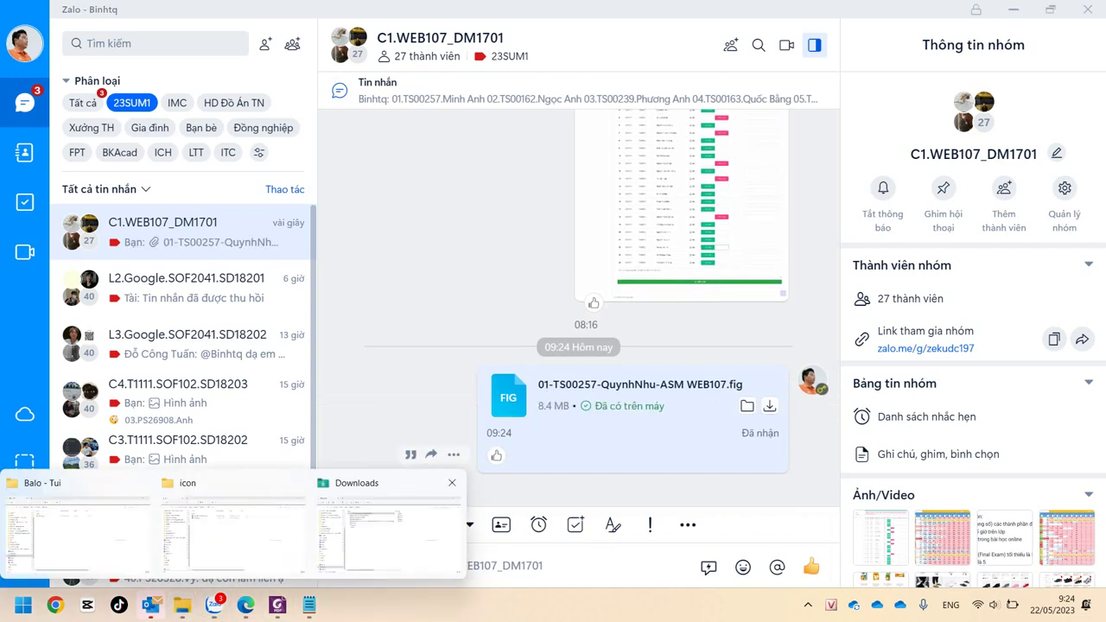
left_click(389, 527)
Step: Rename the downloaded .fig file so it starts with 02 instead of 01, then return to Figma
key("F2")
left_click(278, 130)
key("BackSpace")
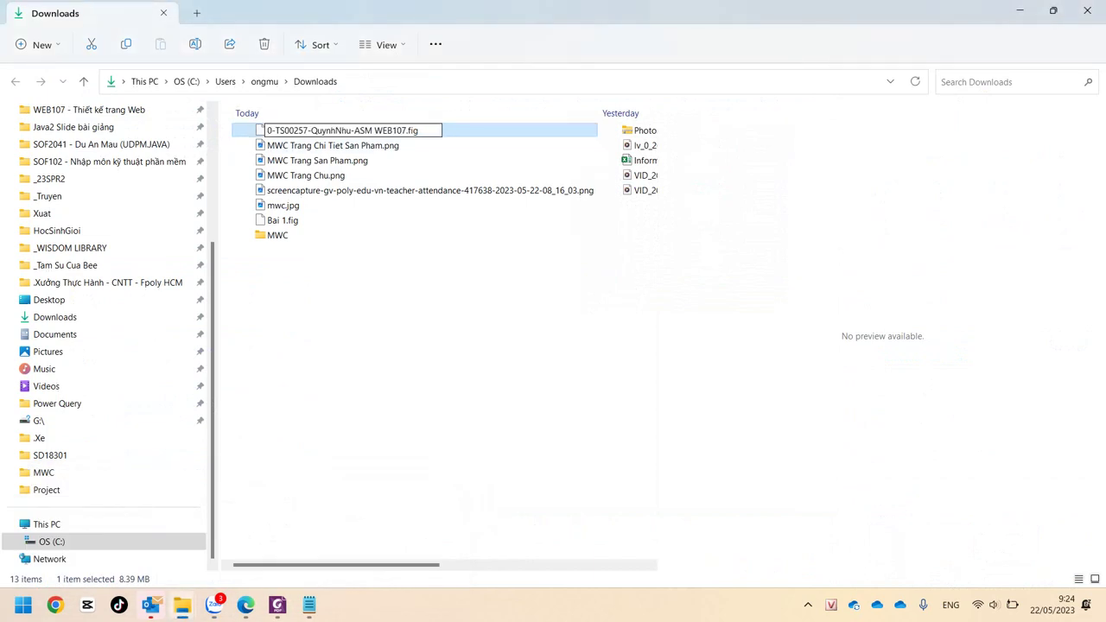
type("2")
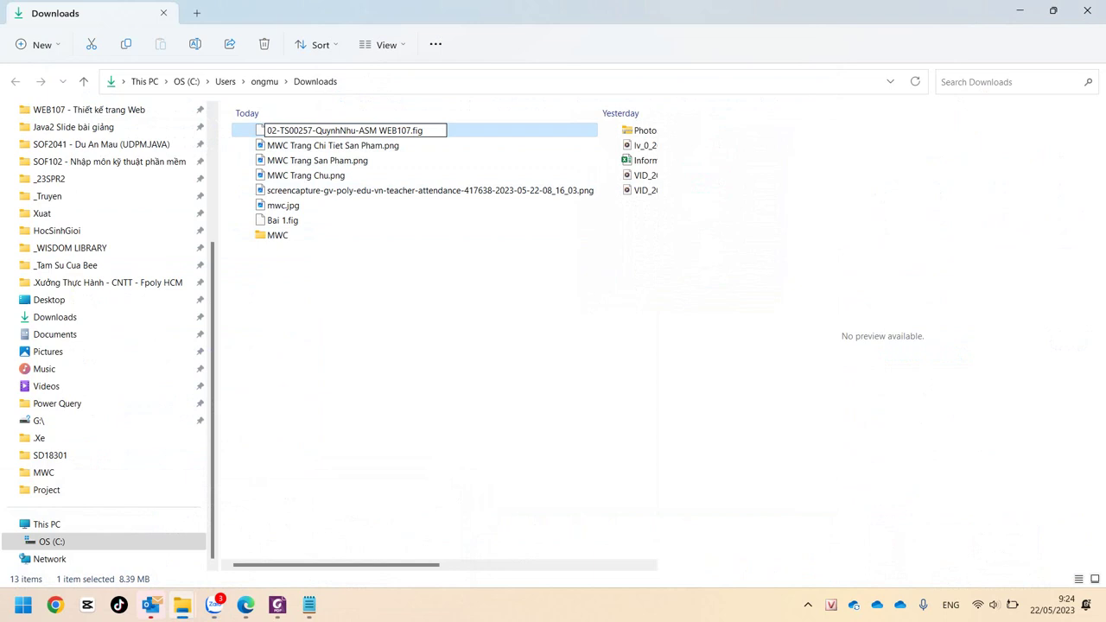
key("Return")
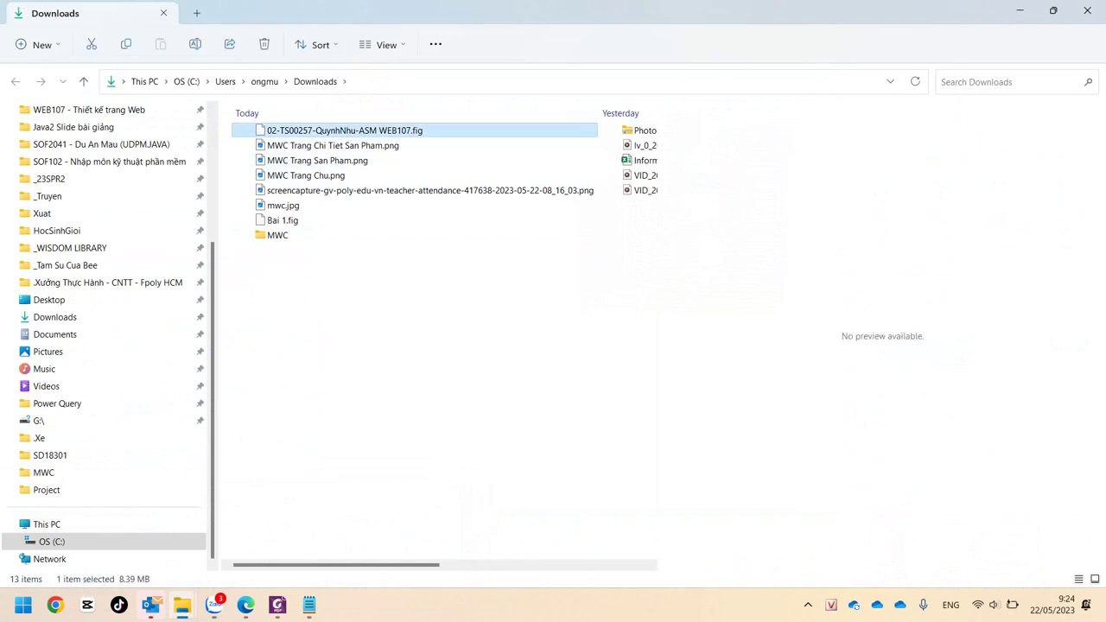
left_click(246, 605)
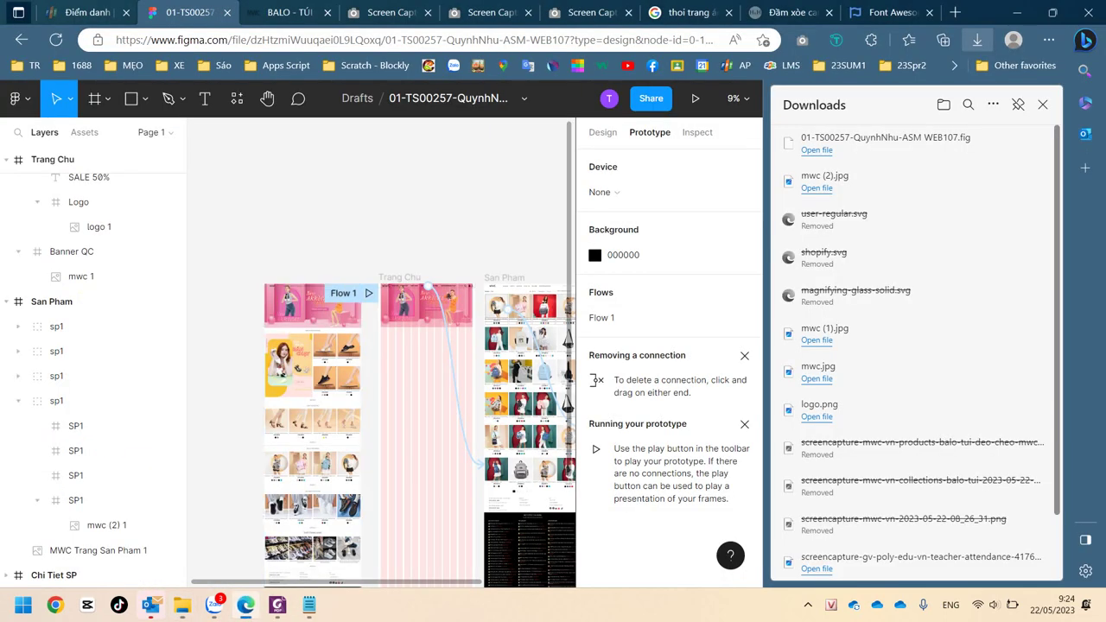
Step: Go back to Figma's file browser and close the Edge downloads list
left_click(16, 98)
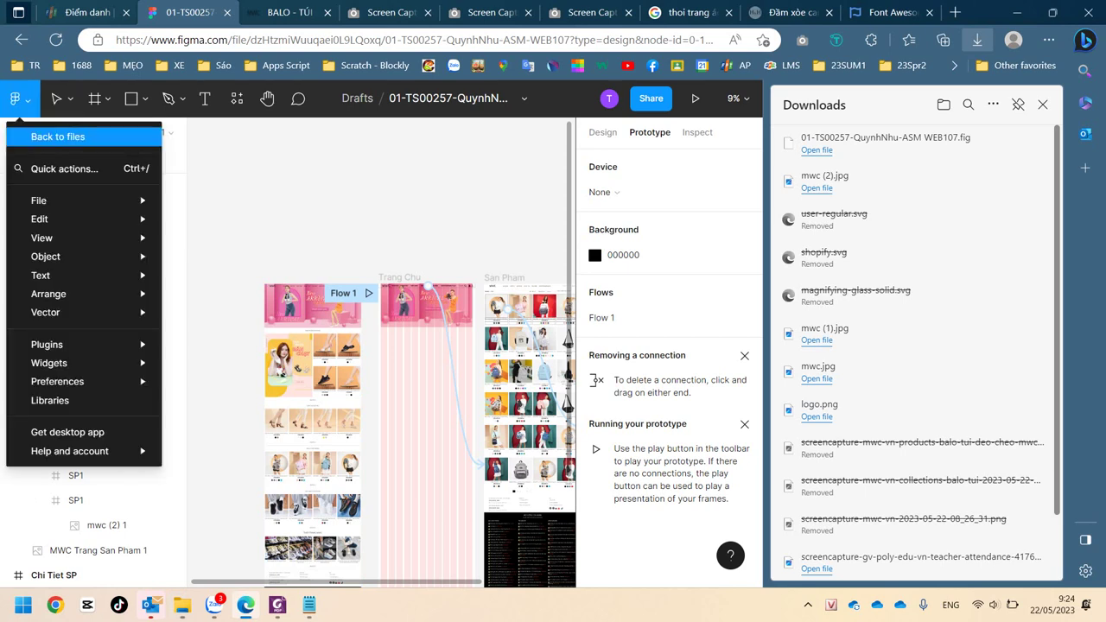
left_click(58, 136)
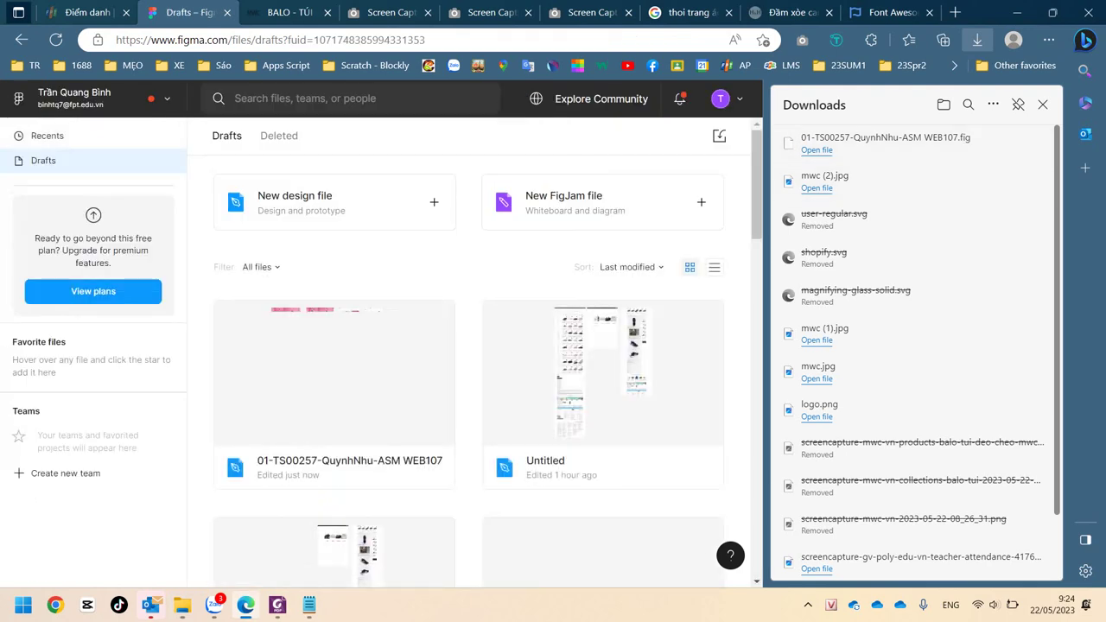
left_click(1043, 104)
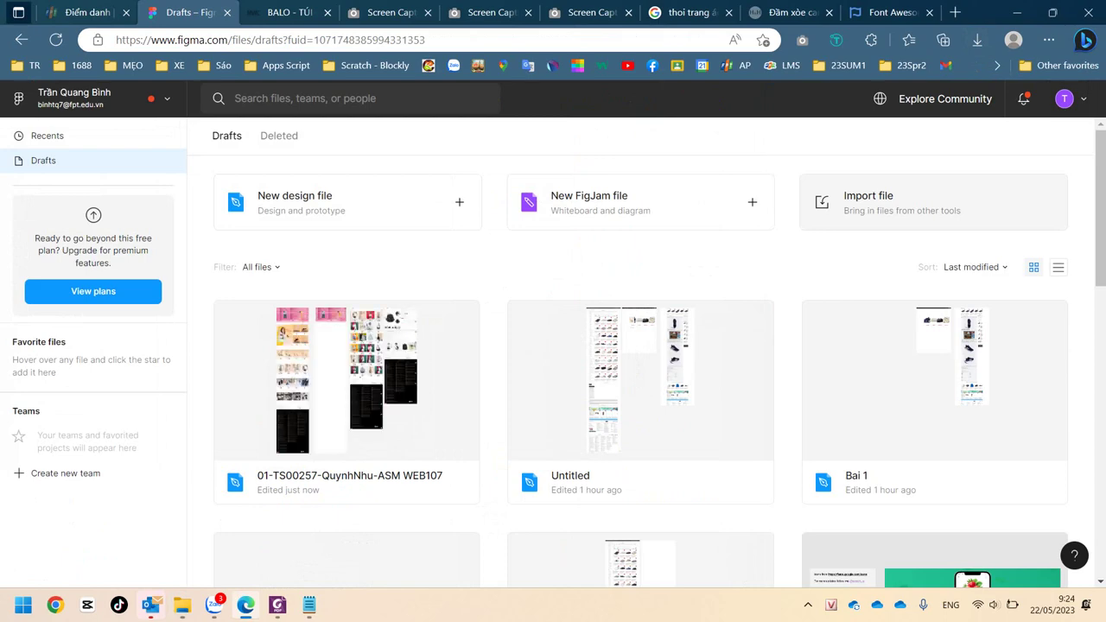
Step: Import the 02 .fig file from the Downloads folder into Drafts
left_click(907, 202)
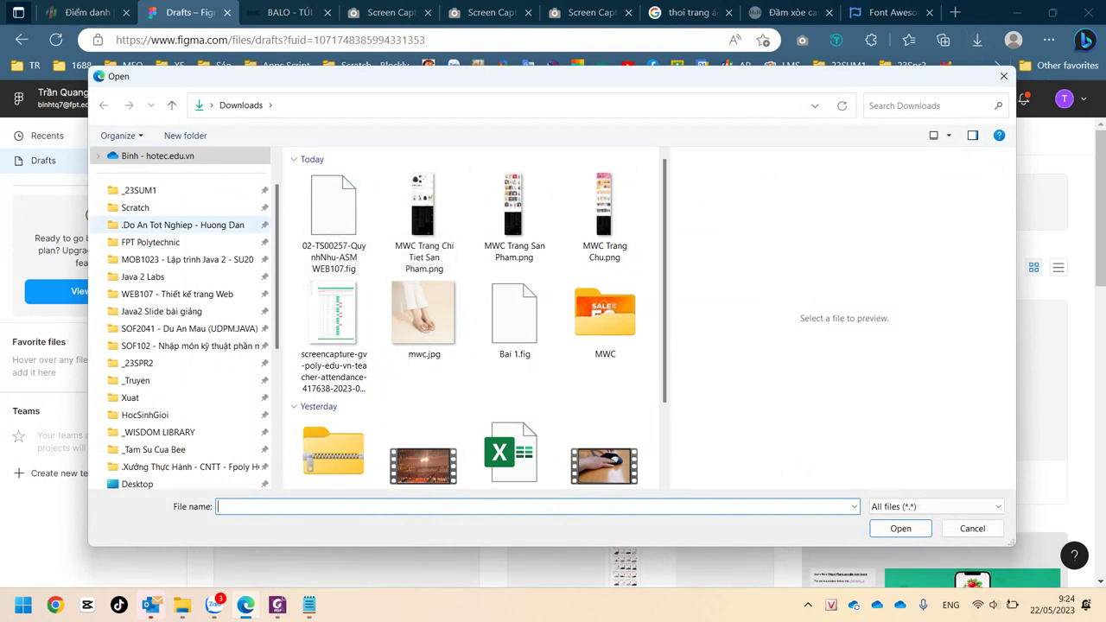
scroll(172, 415, "down", 2)
left_click(142, 380)
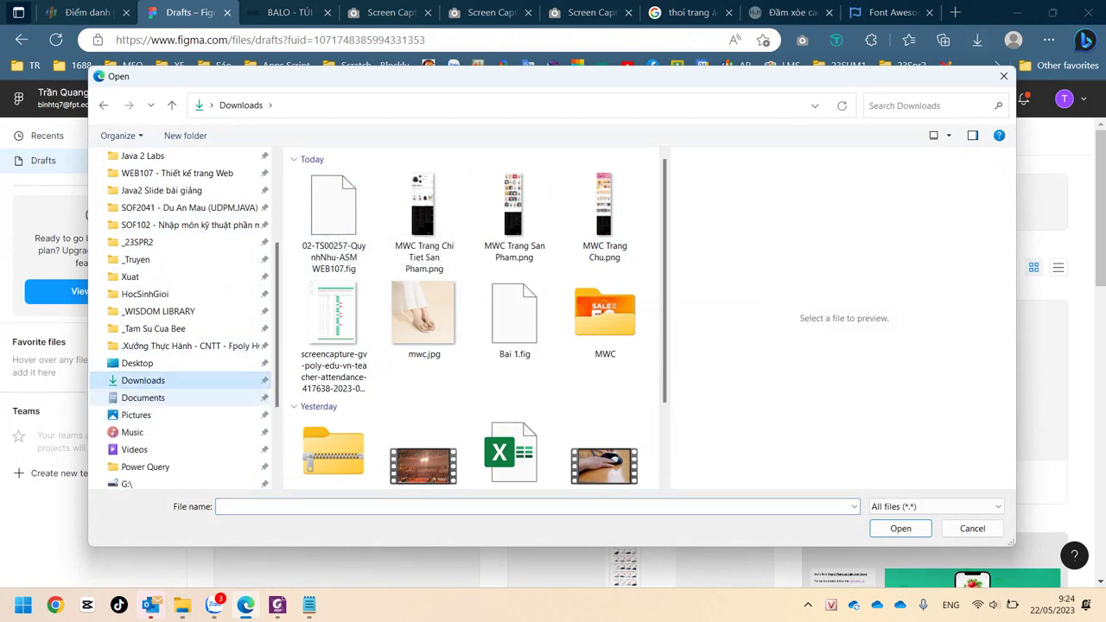
left_click(143, 397)
left_click(142, 381)
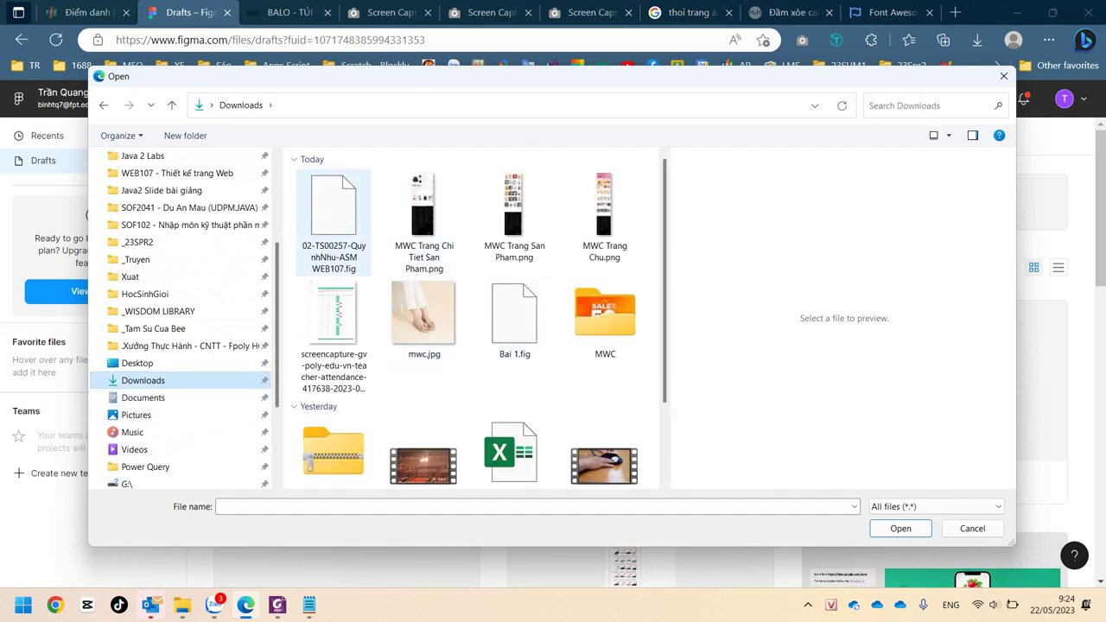
left_click(331, 242)
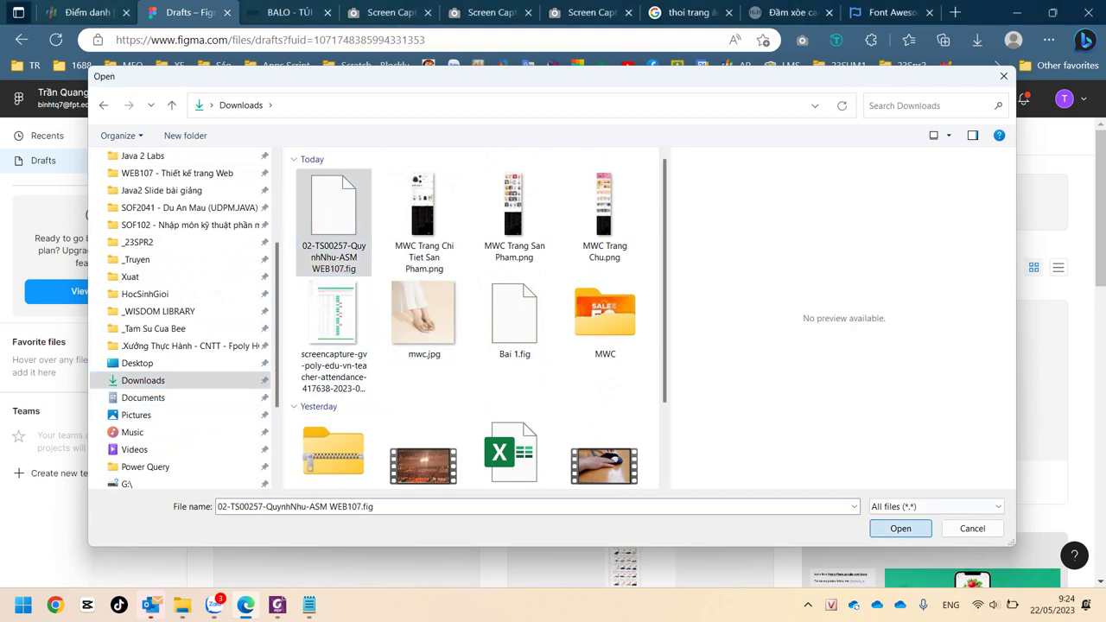
key("Return")
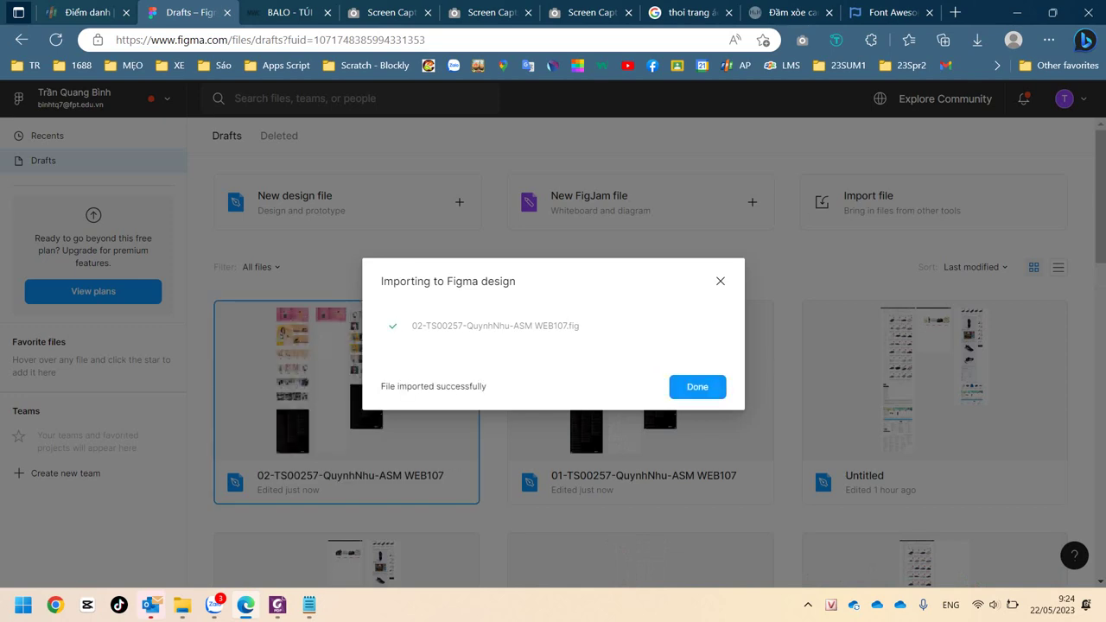
left_click(697, 386)
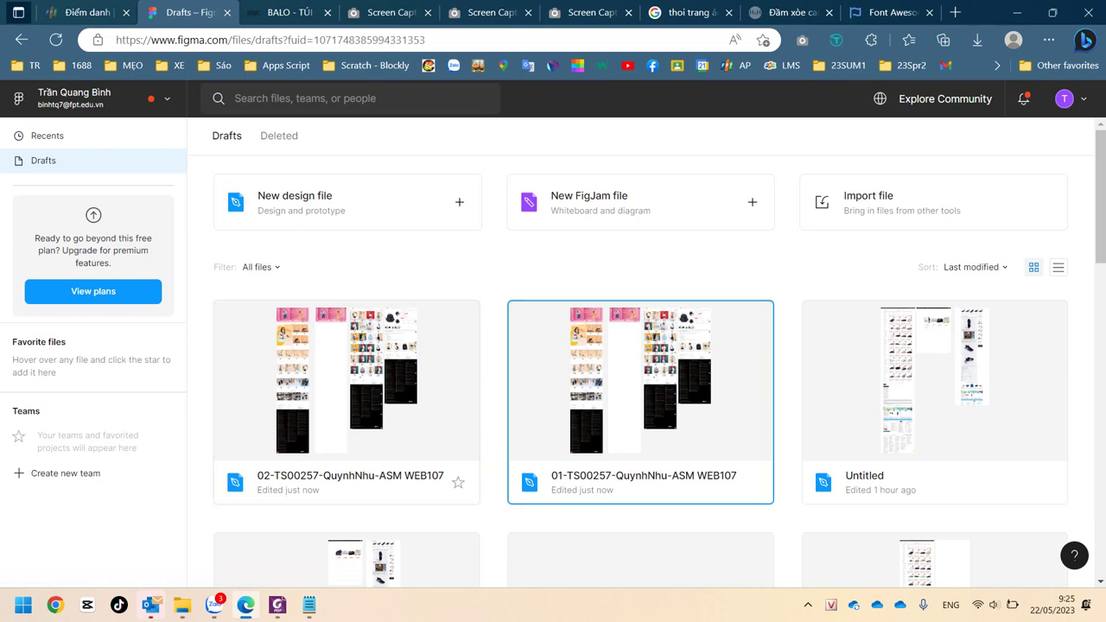
Step: Open the imported 02 copy and expand its Trang Chu, San Pham and Header layers
left_click(345, 380)
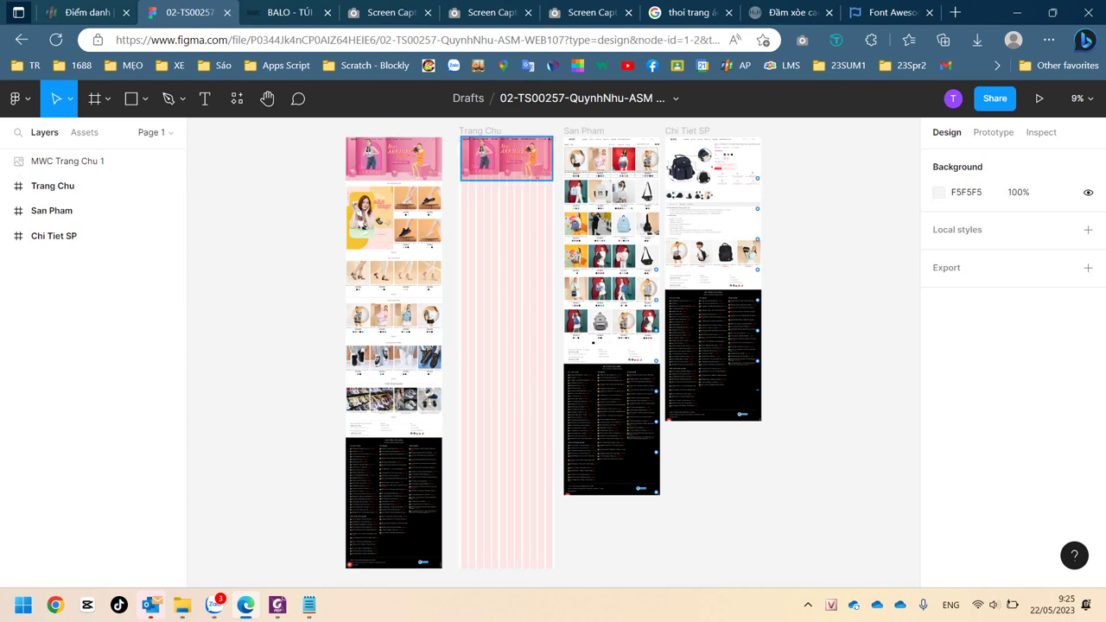
left_click(53, 186)
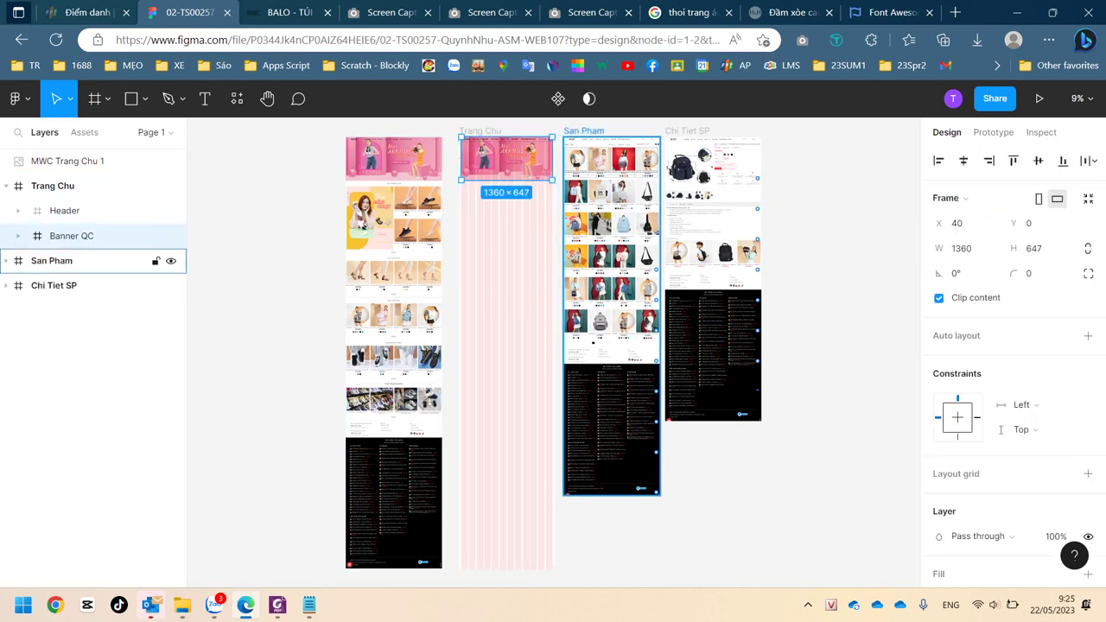
left_click(7, 260)
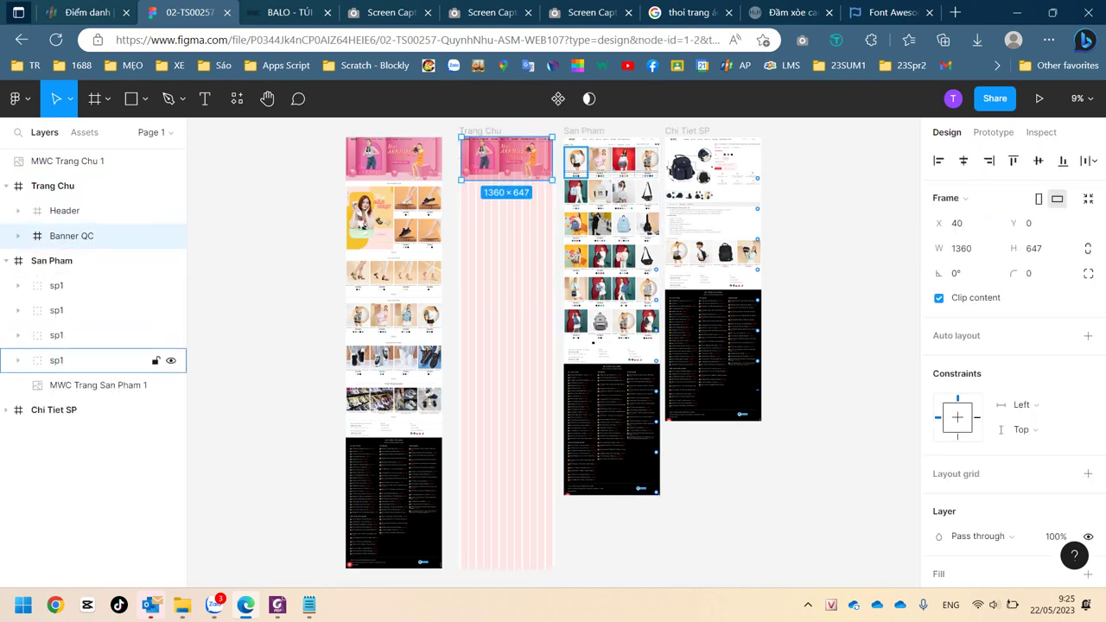
left_click(65, 210)
left_click(17, 210)
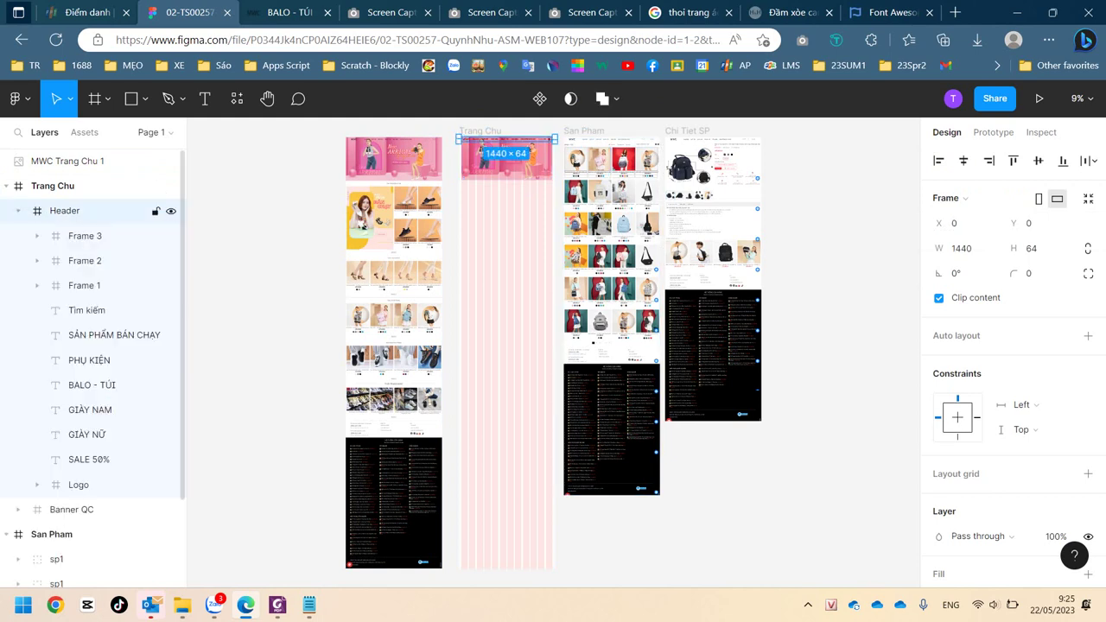
left_click(89, 359)
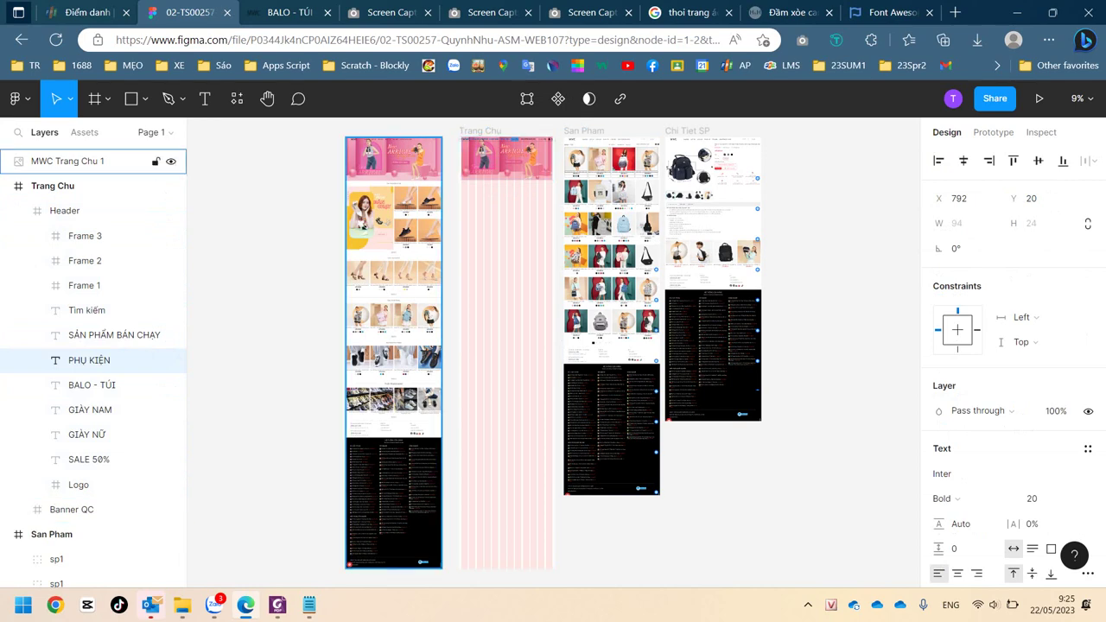
Step: Check the Downloads folder in File Explorer, then return to Figma's sharing options
mouse_move(182, 605)
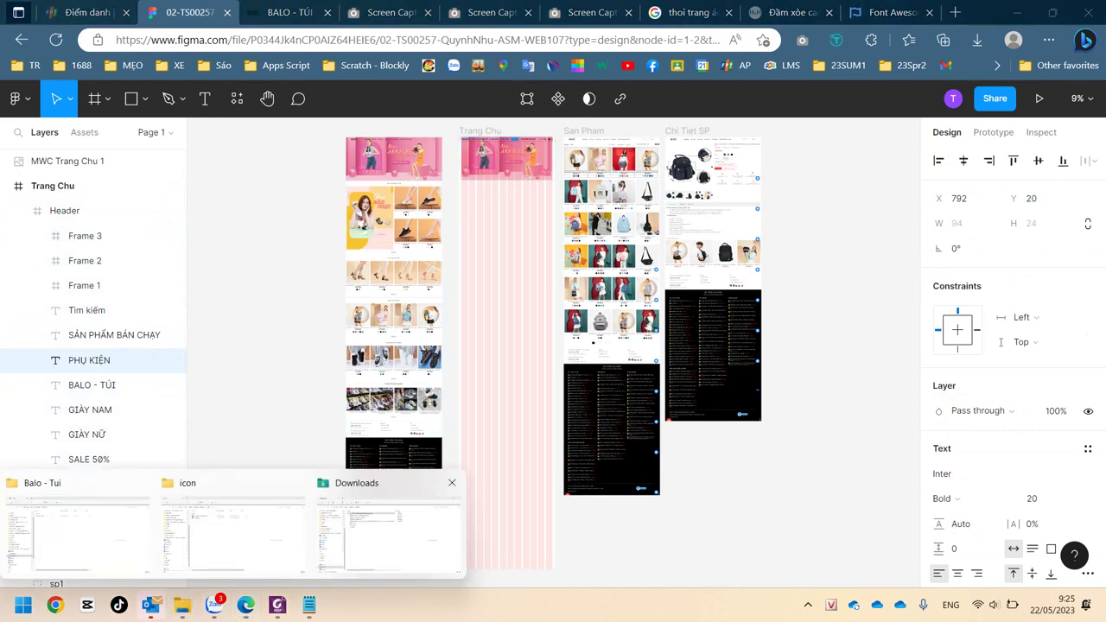
left_click(389, 527)
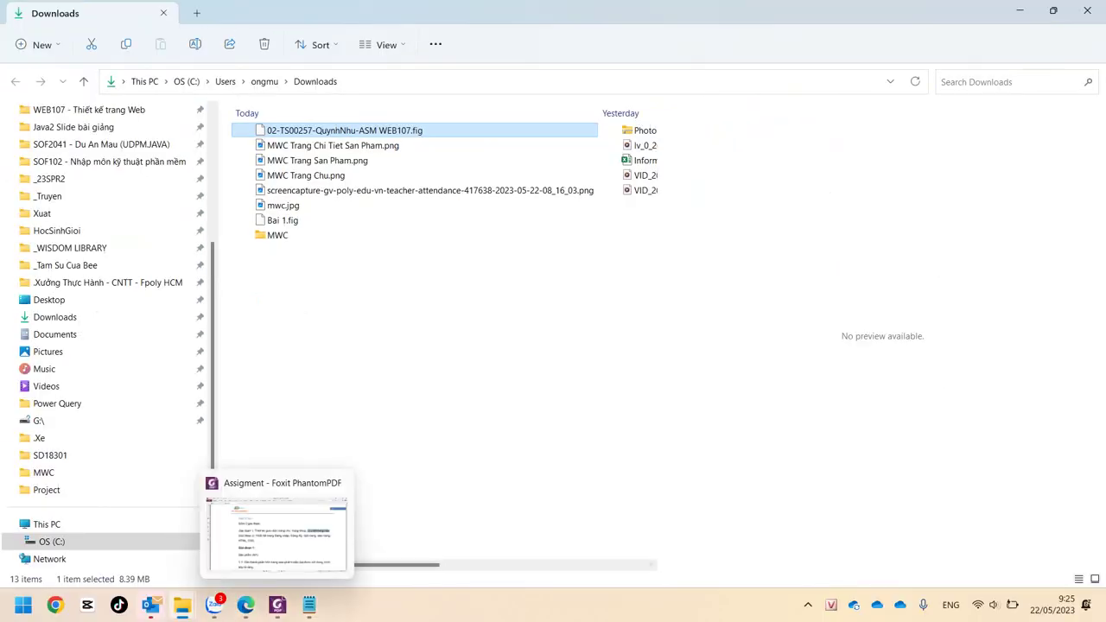
left_click(245, 605)
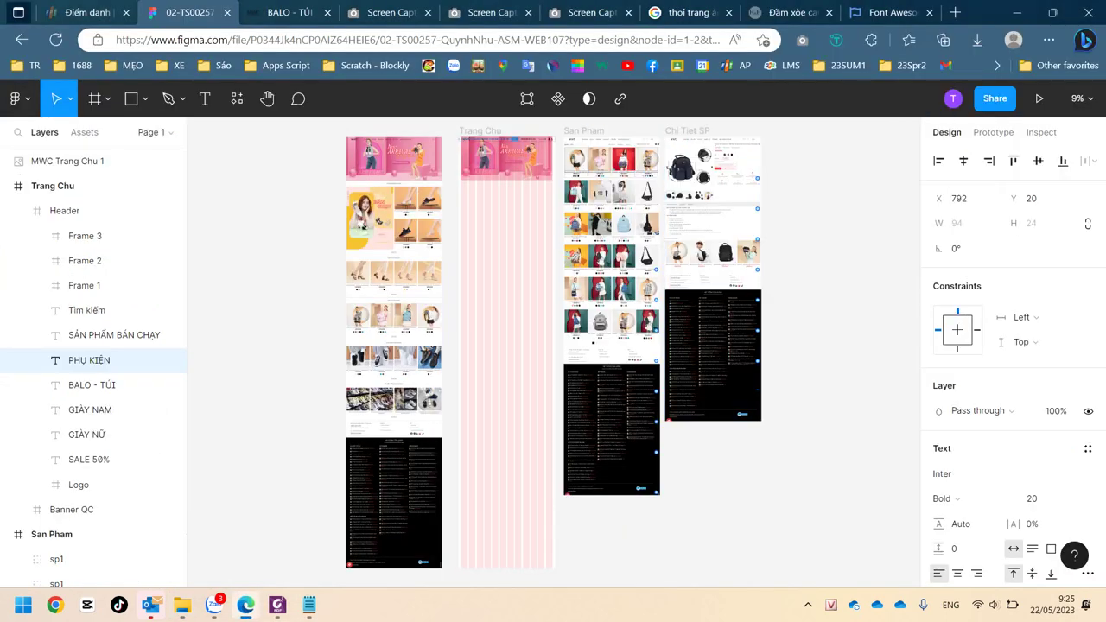
left_click(994, 99)
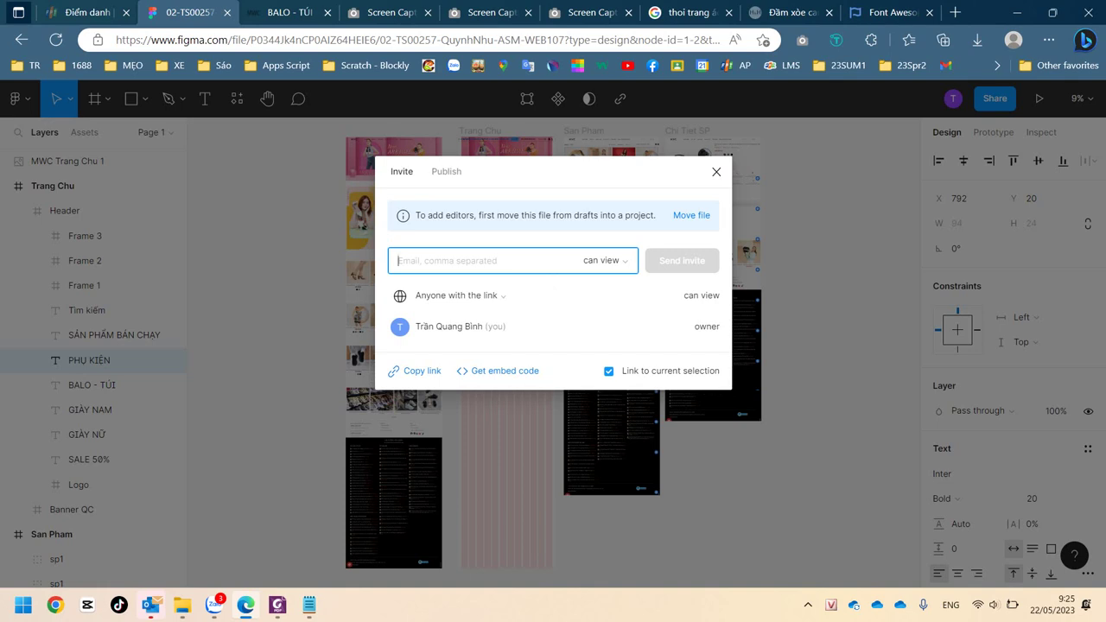
left_click(458, 295)
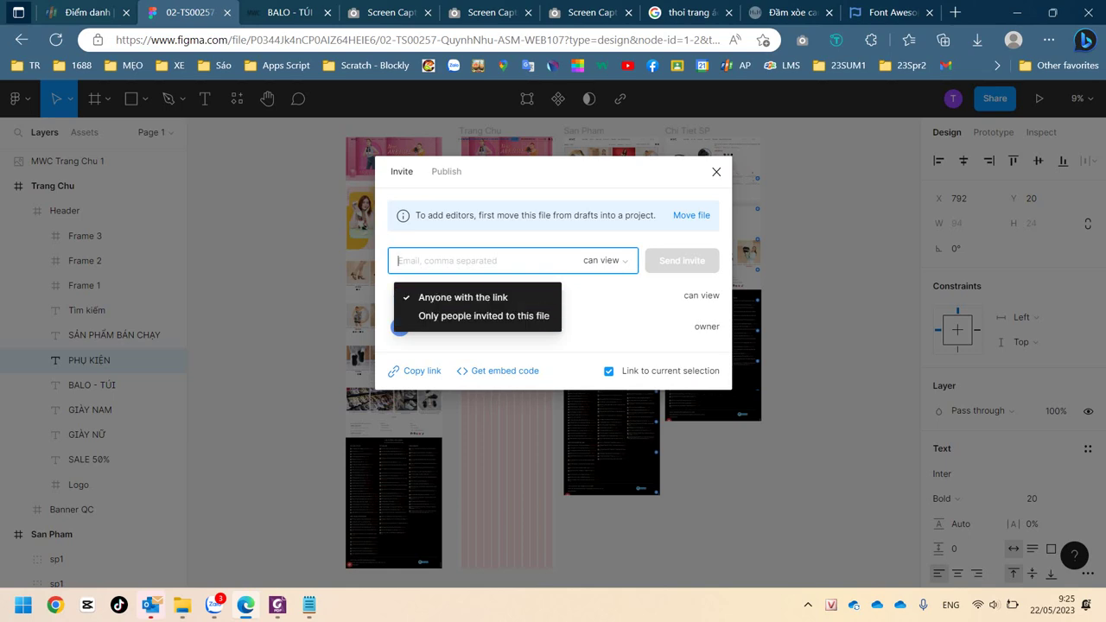
key("Escape")
key("Tab")
key("space")
key("Up")
key("Return")
key("Down")
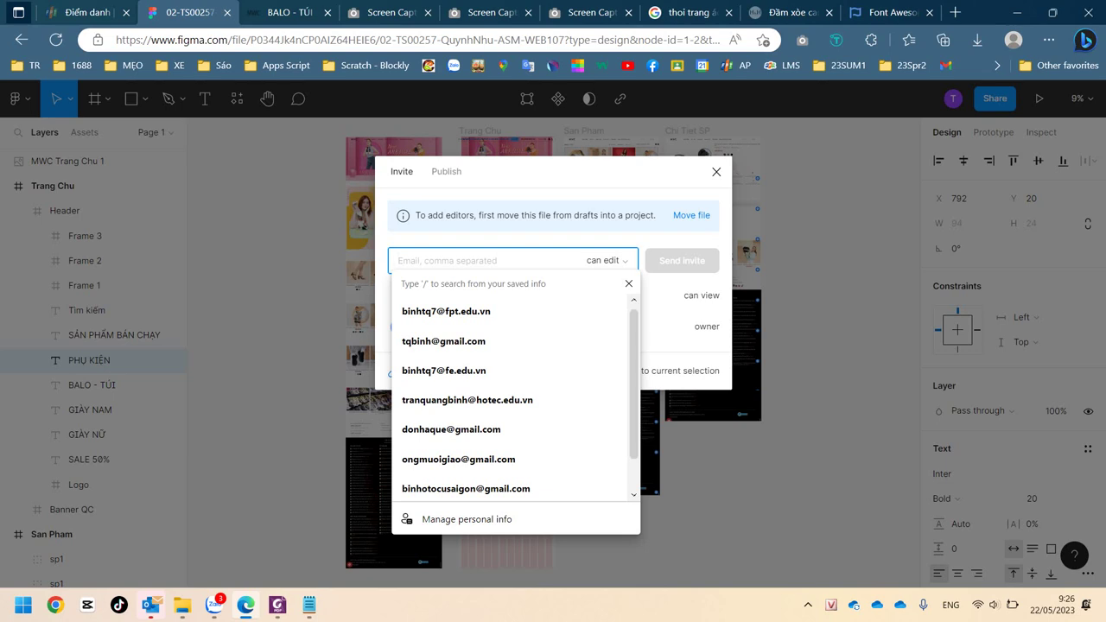
type("binht")
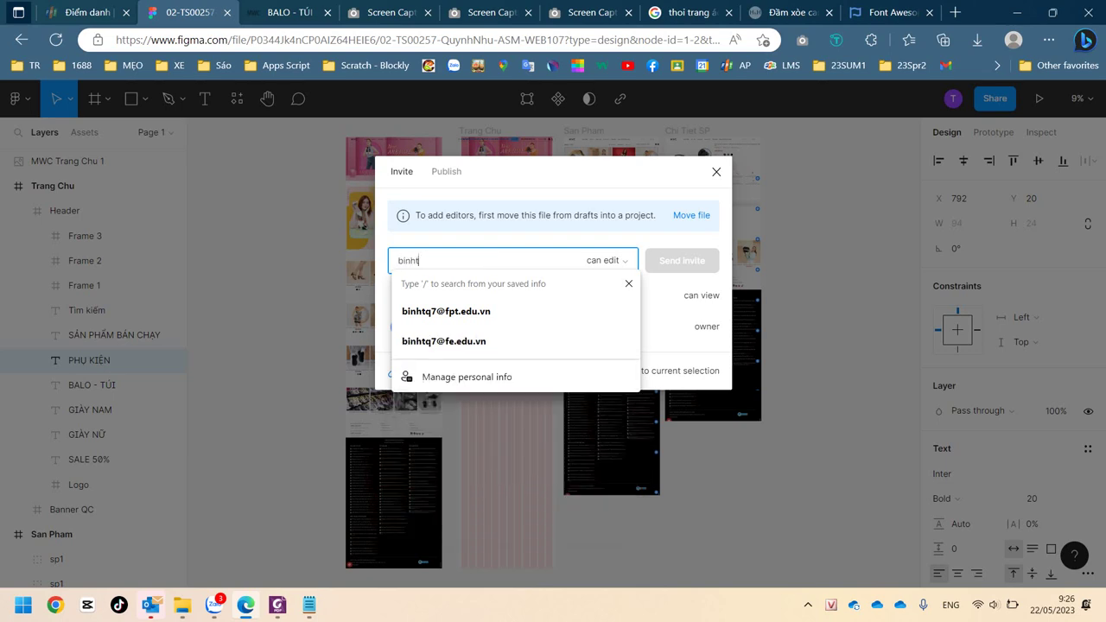
type("q7")
key("Down")
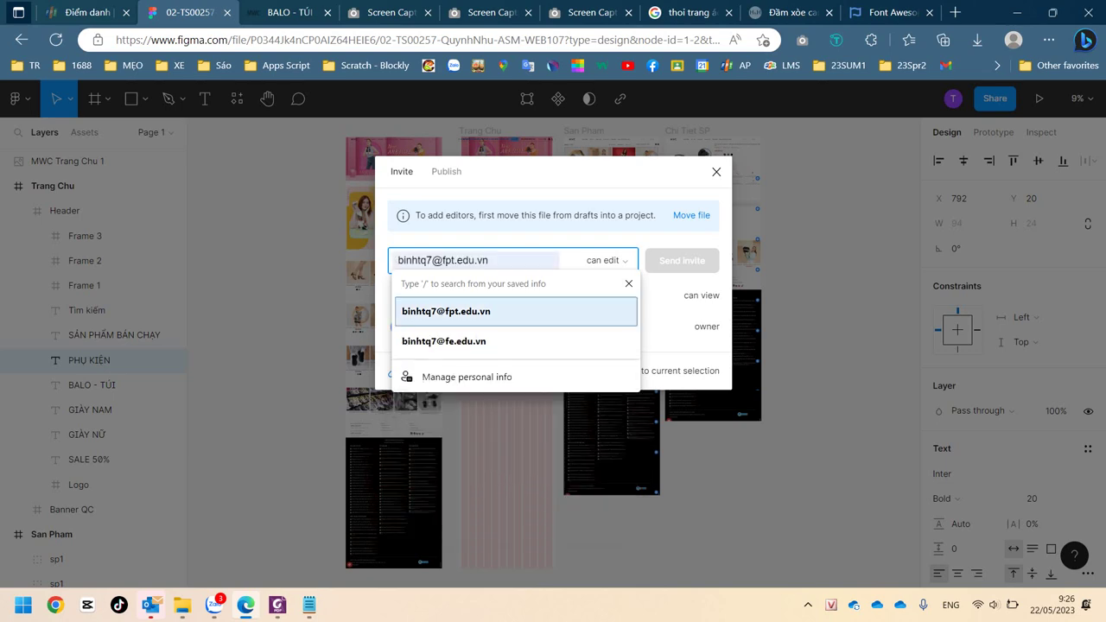
key("Down")
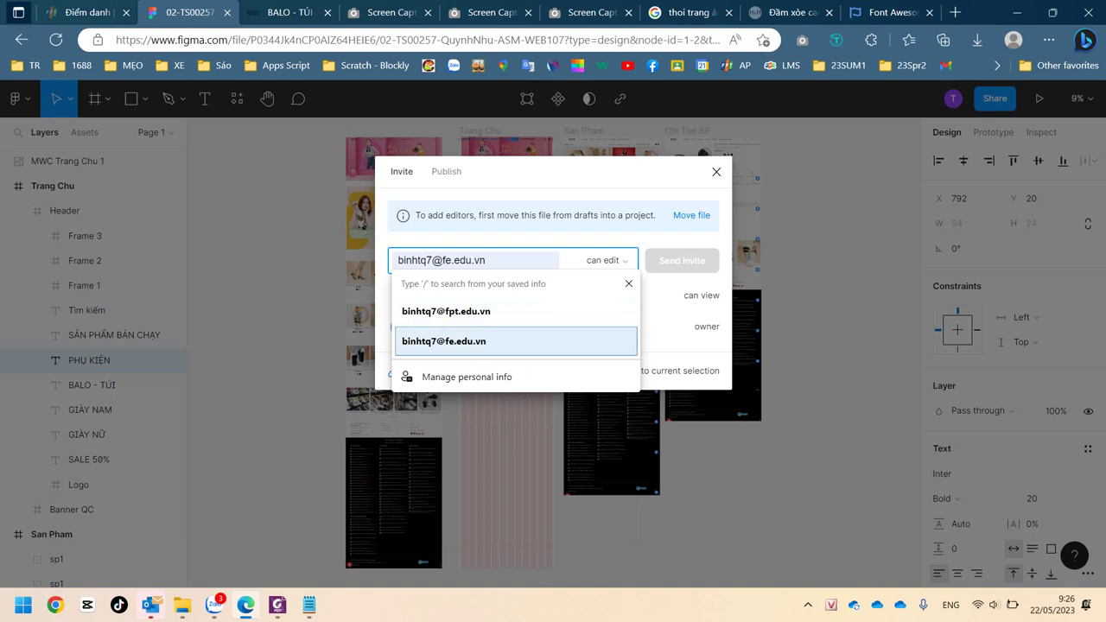
key("Up")
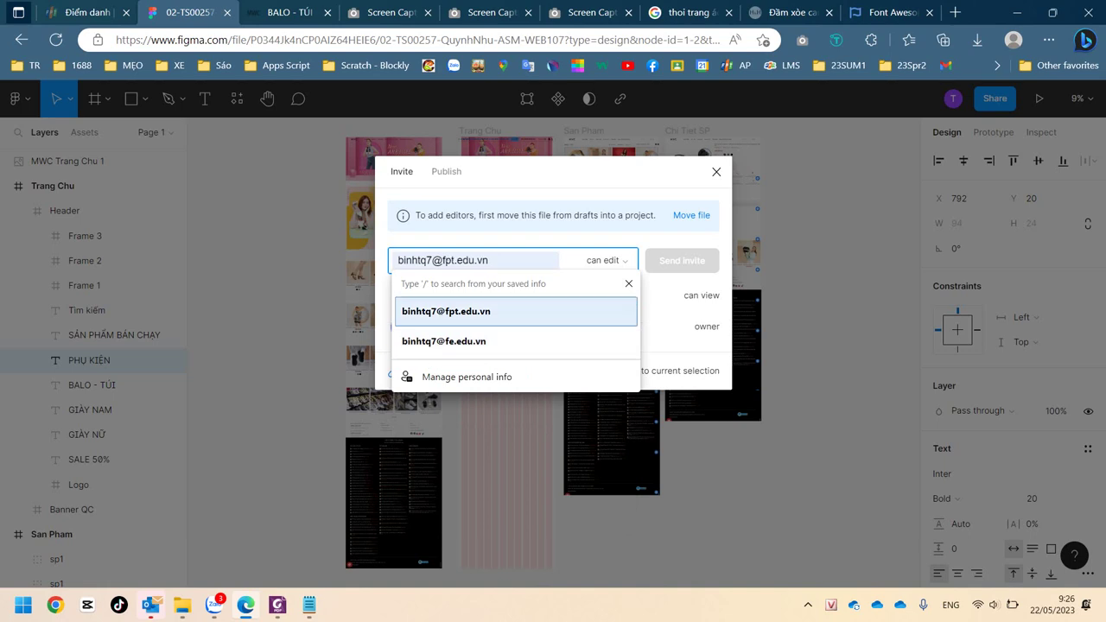
key("Return")
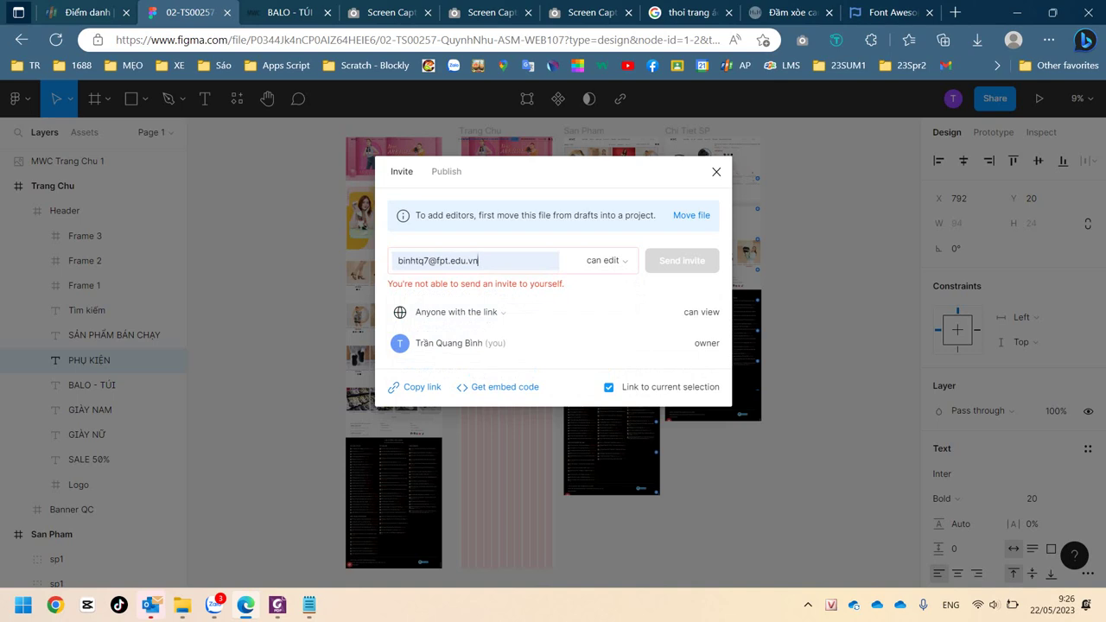
key("ctrl+a")
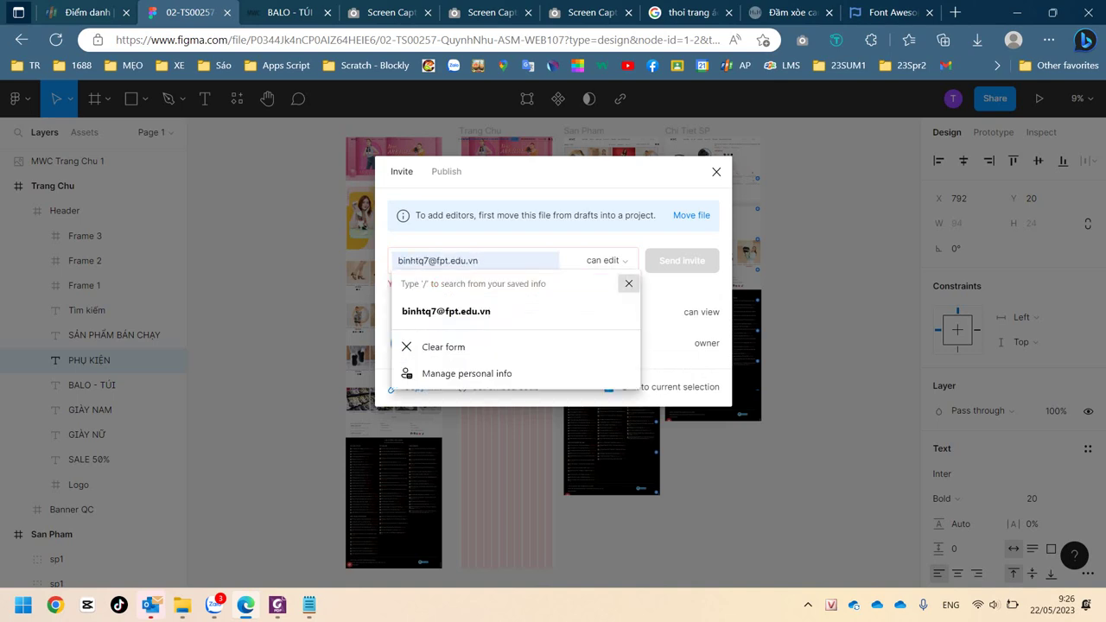
left_click(629, 283)
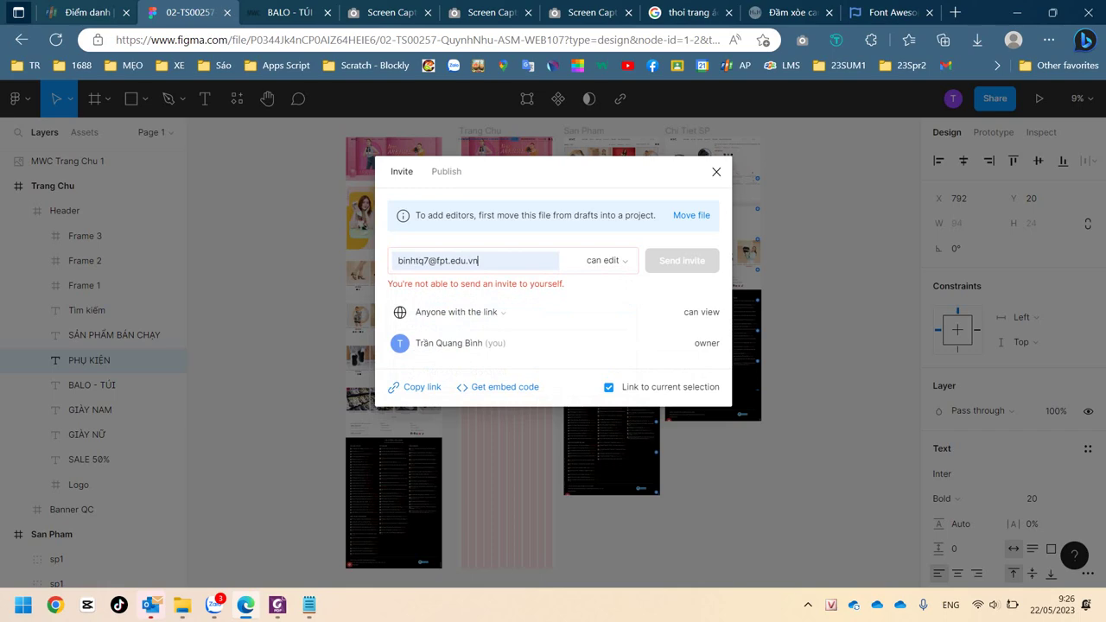
left_click(716, 172)
key("Escape")
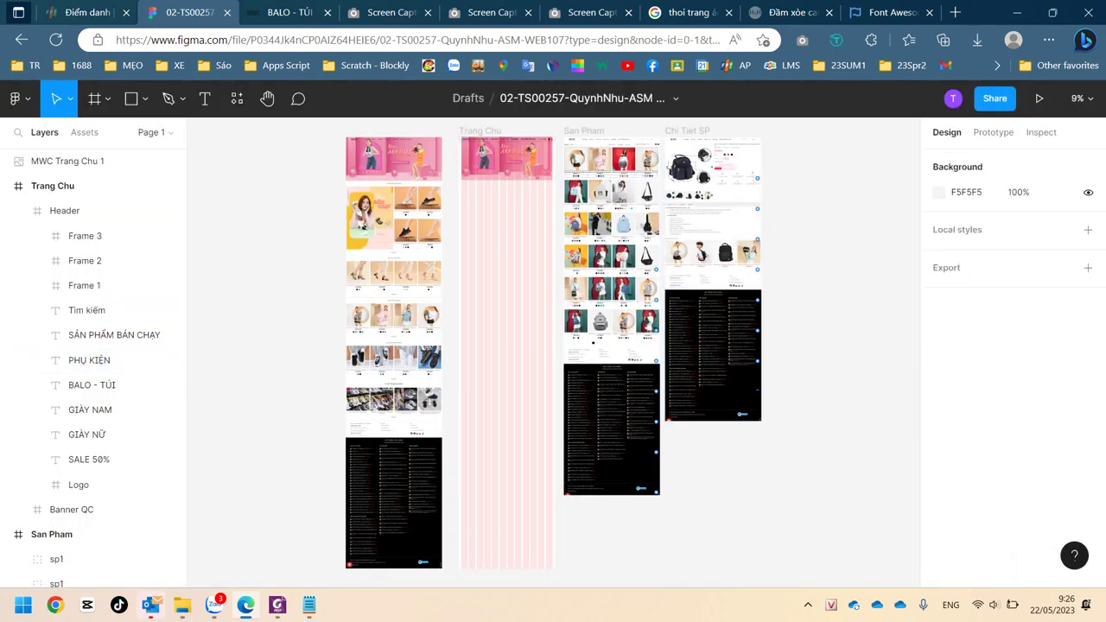